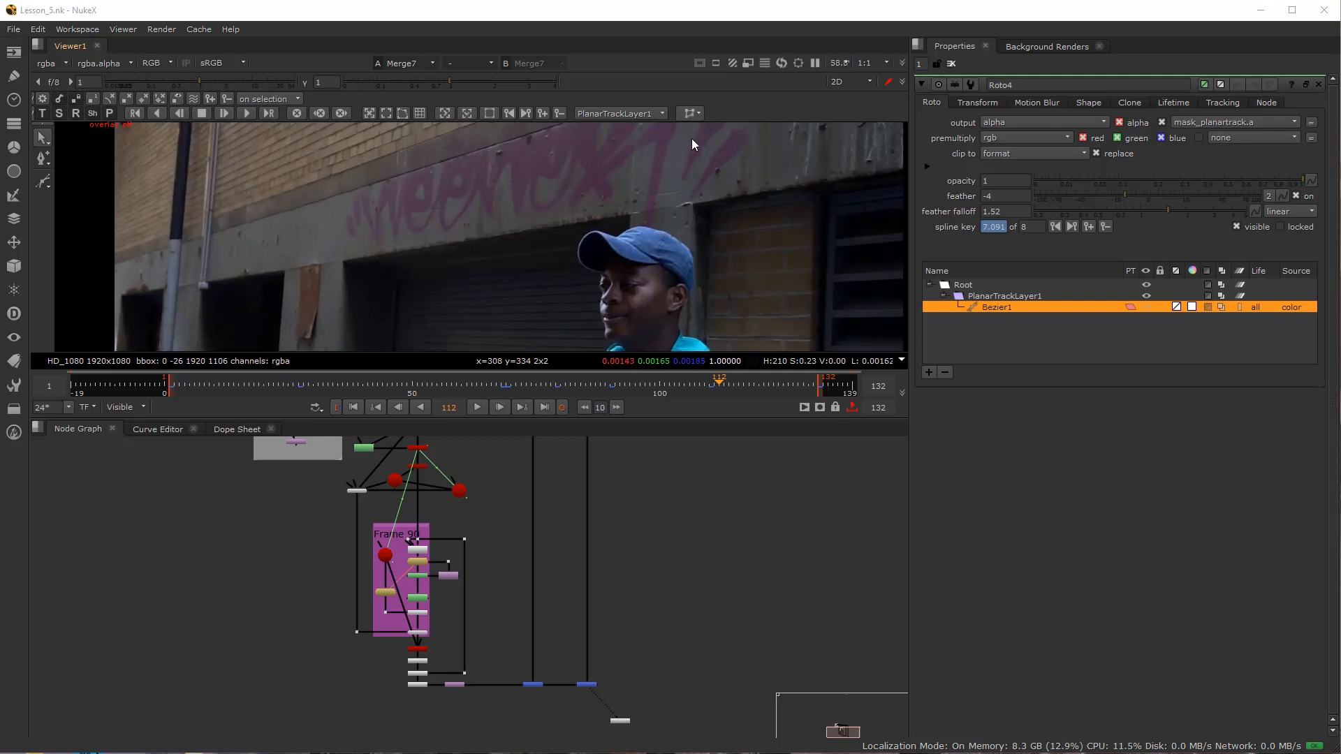
- Play back the shot in the viewer to review the current composite
scroll(629, 183, down, 3)
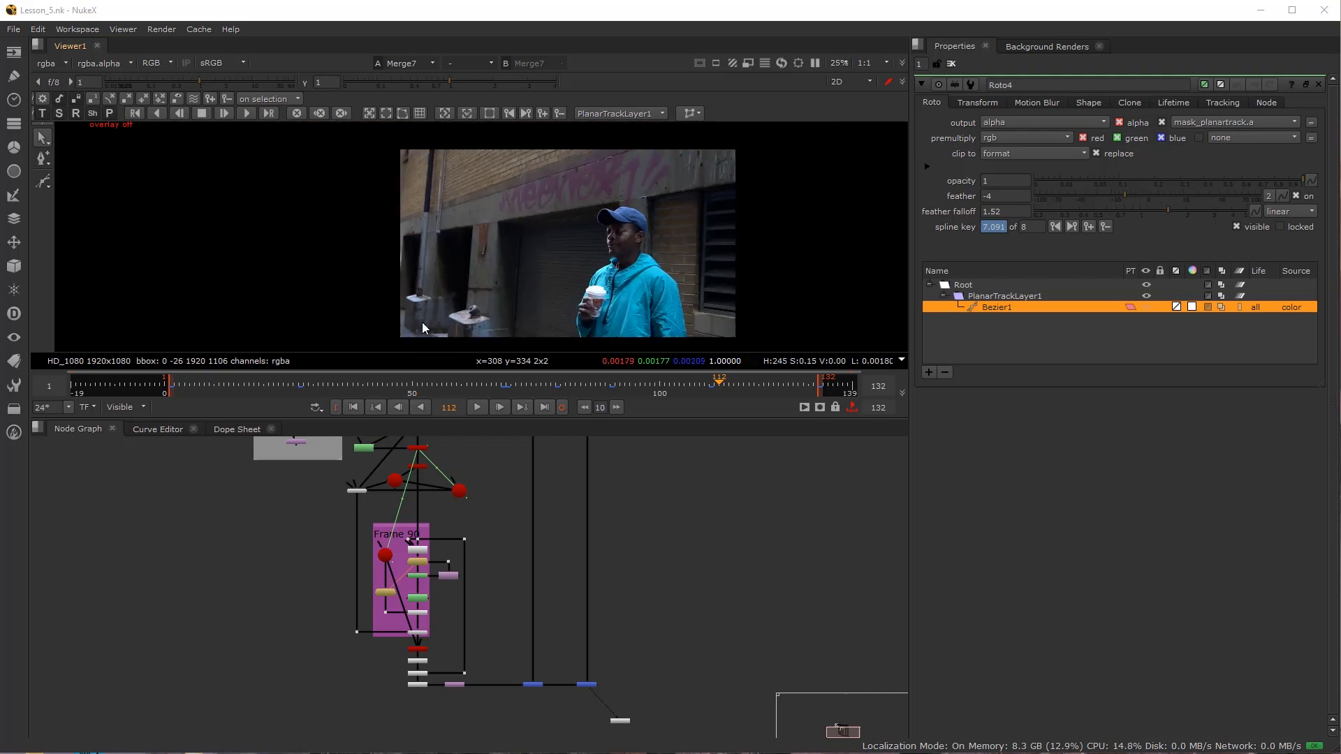
click(422, 377)
click(477, 407)
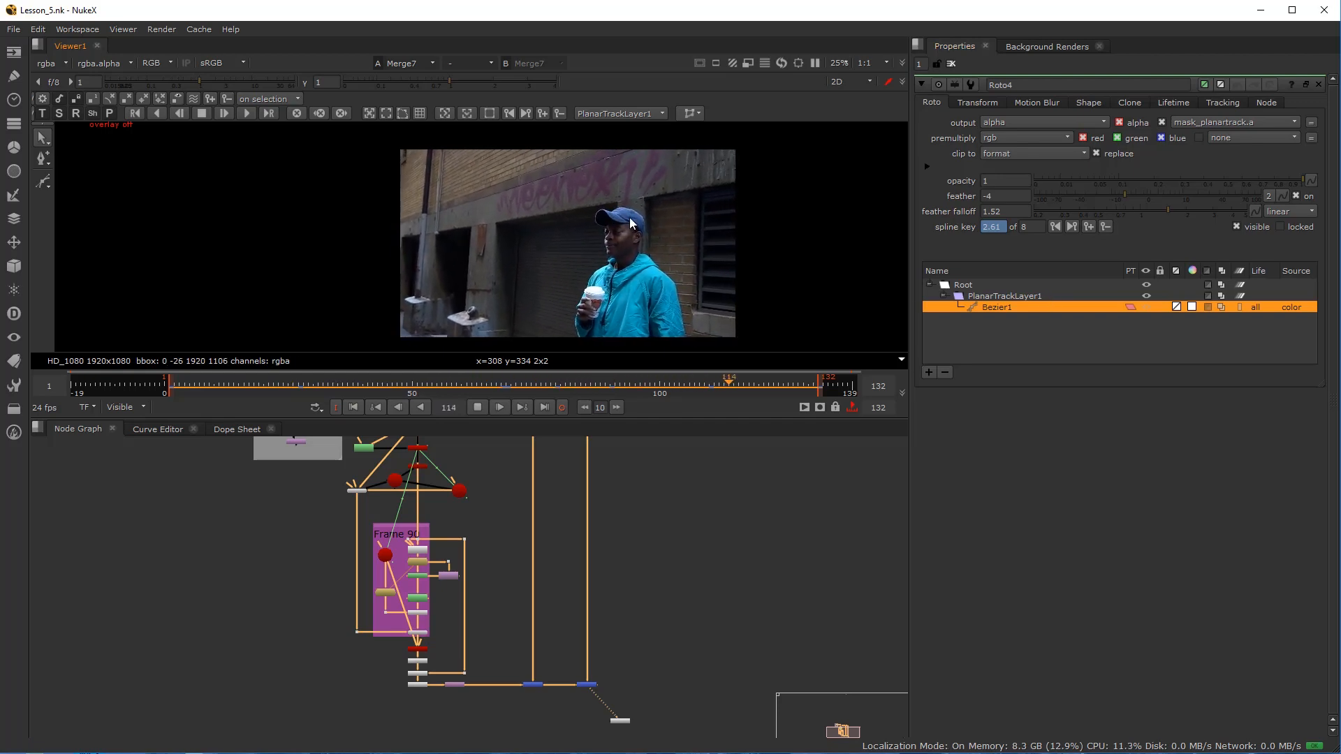
click(476, 406)
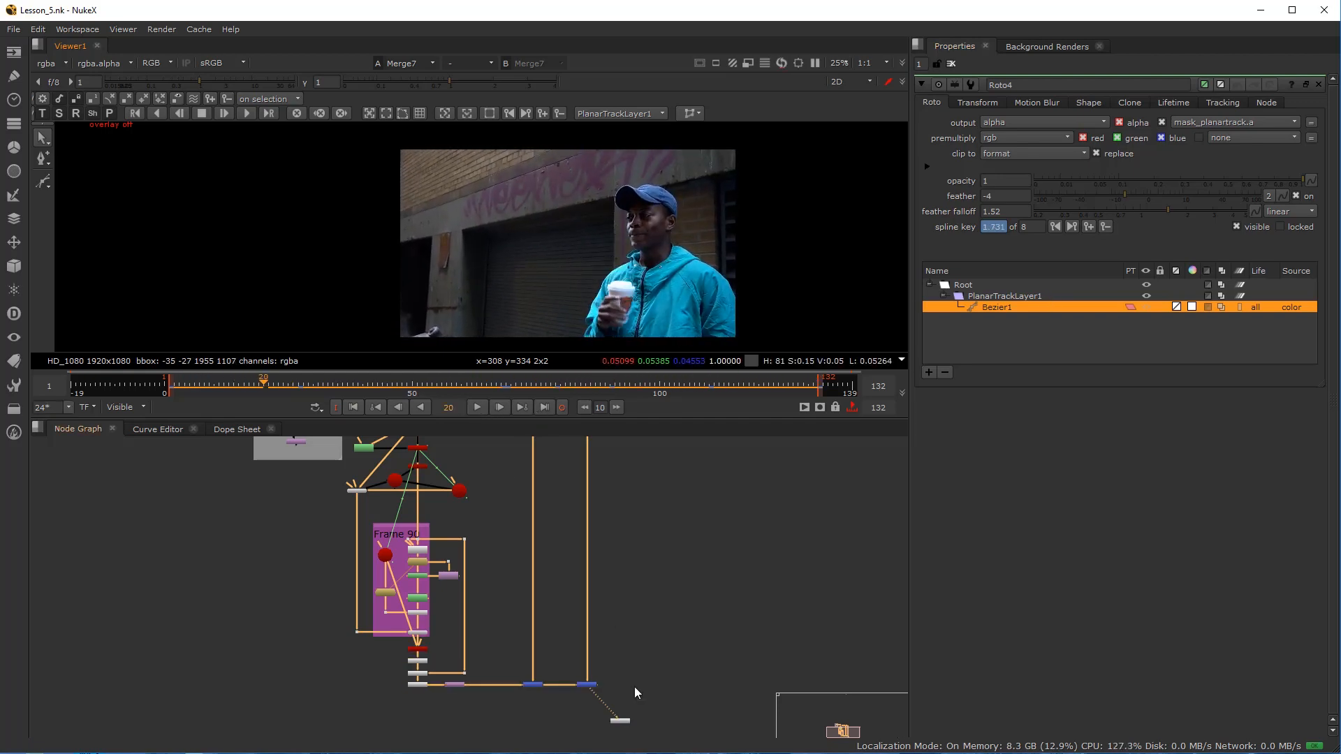
- Add a Roto node near the end of the node tree
scroll(628, 649, up, 3)
key(Tab)
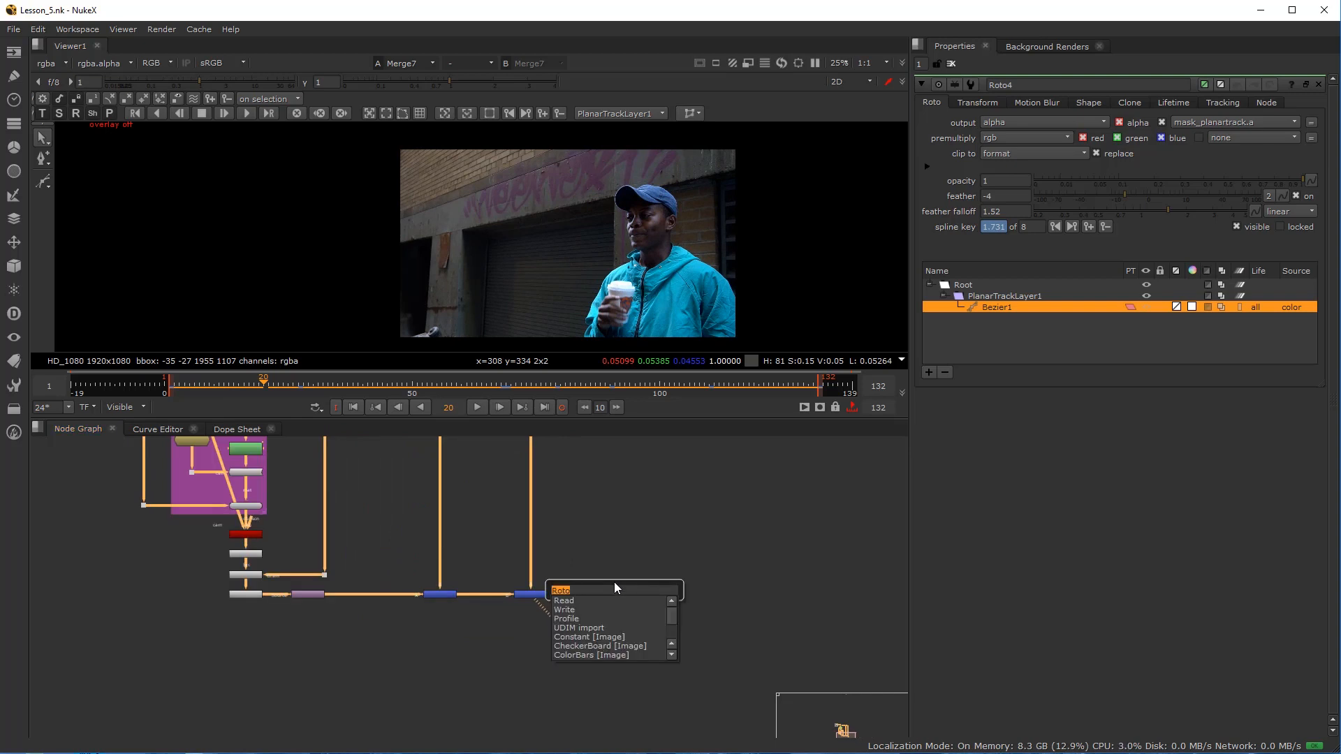
text(ro)
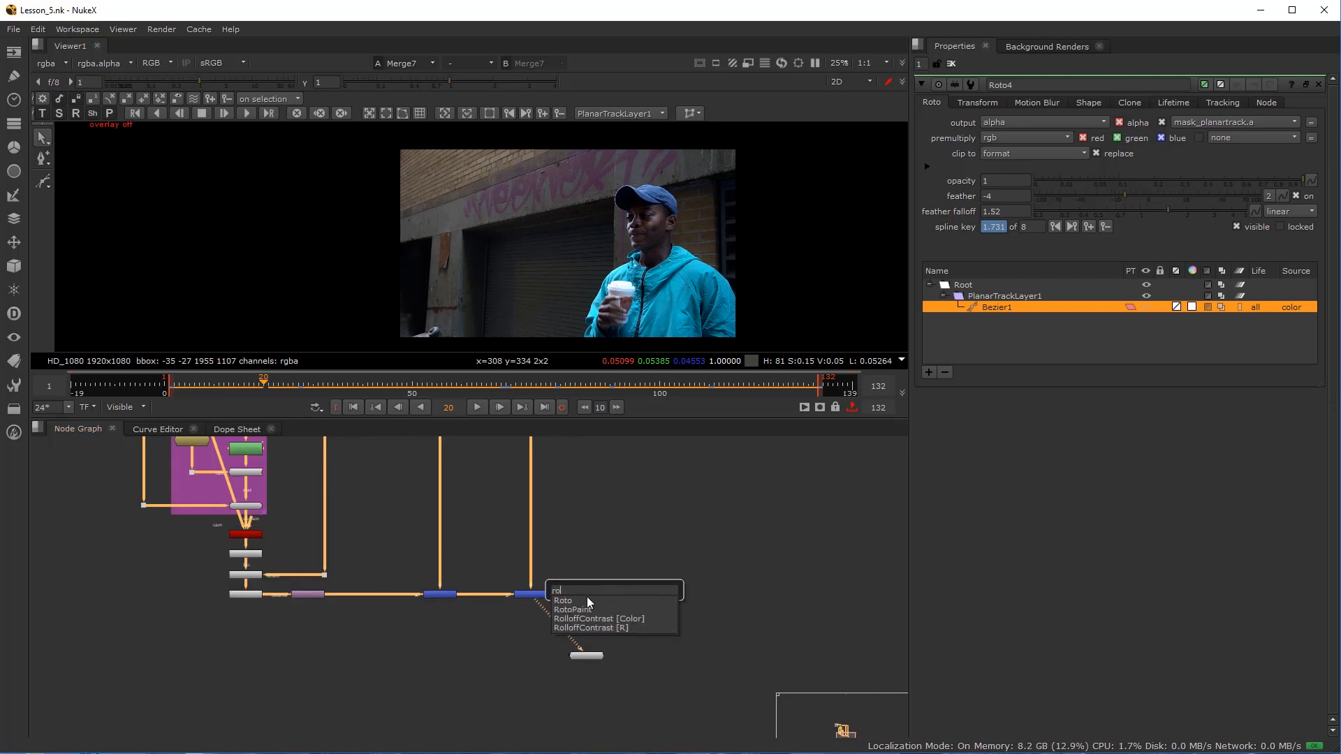
key(Return)
- Examine the node tree, including the Frame 90 patch group, and open the RotoPaint1 node's properties
scroll(479, 563, down, 5)
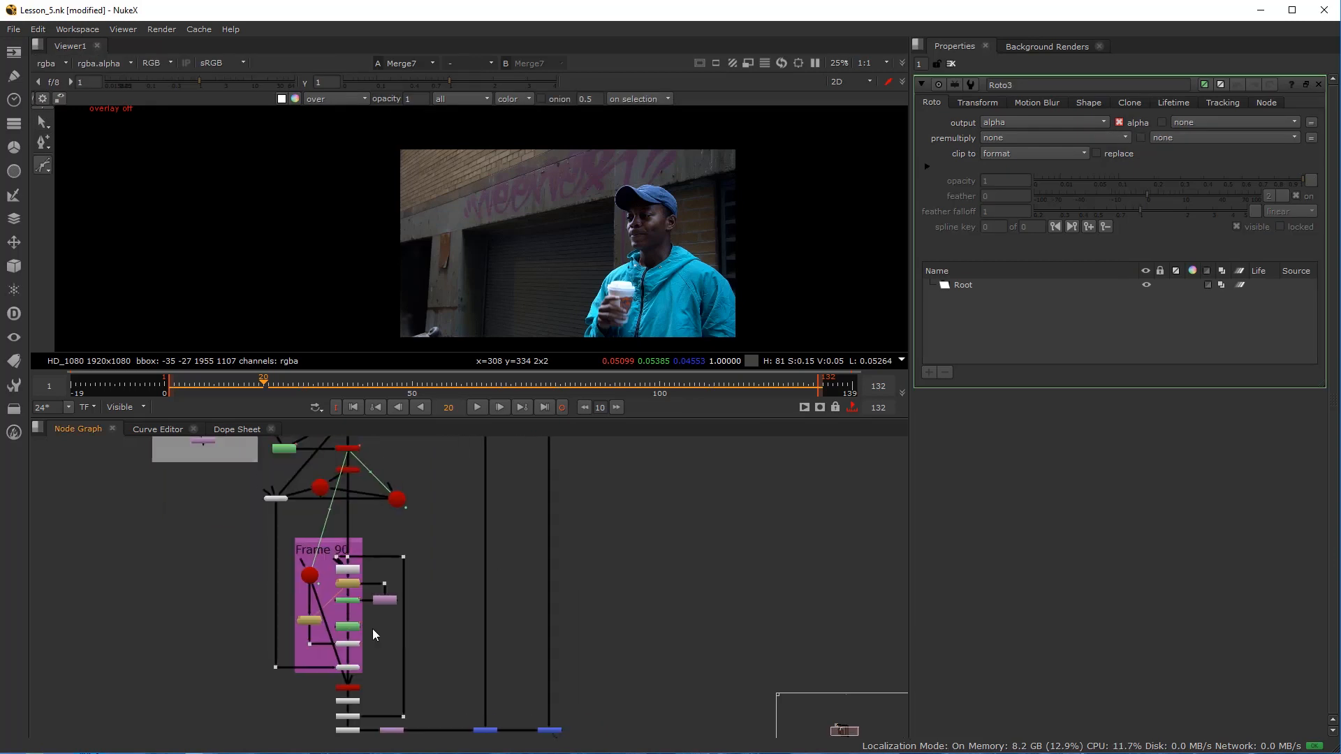
drag(224, 475, 438, 669)
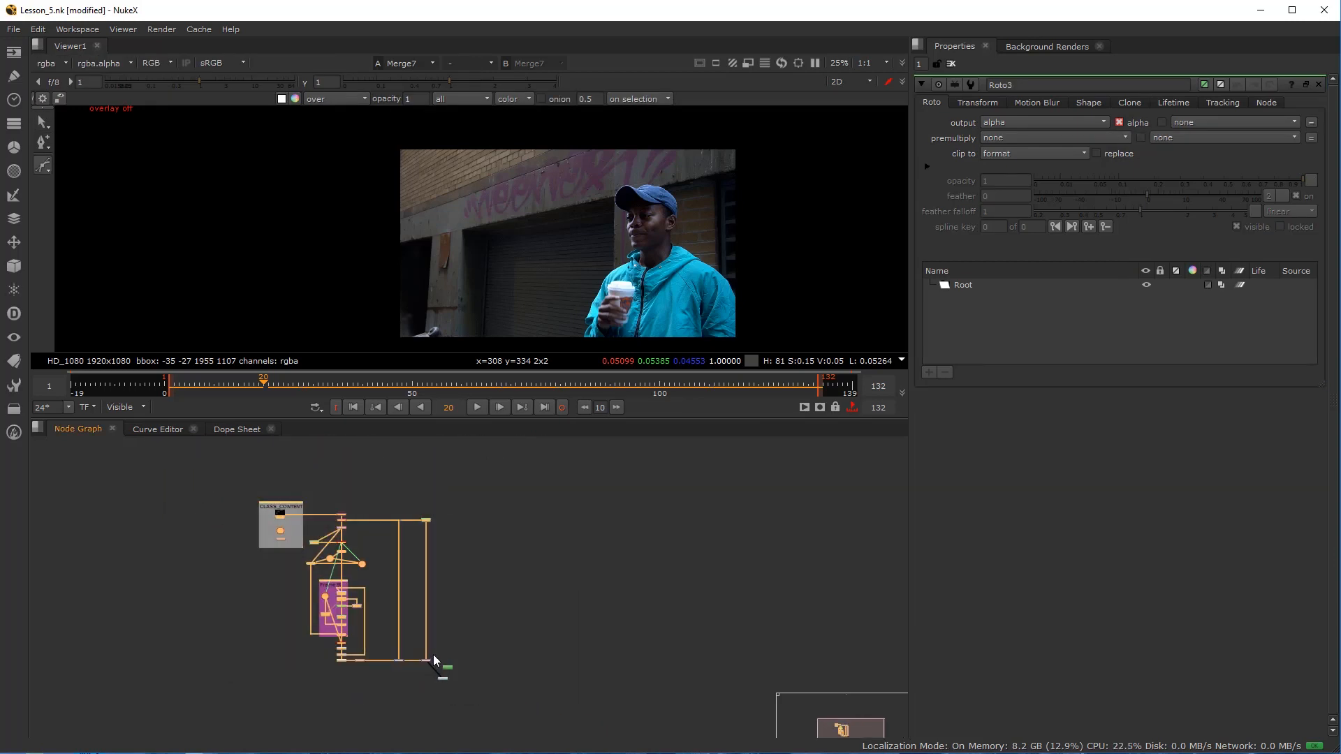
scroll(433, 653, up, 4)
click(421, 620)
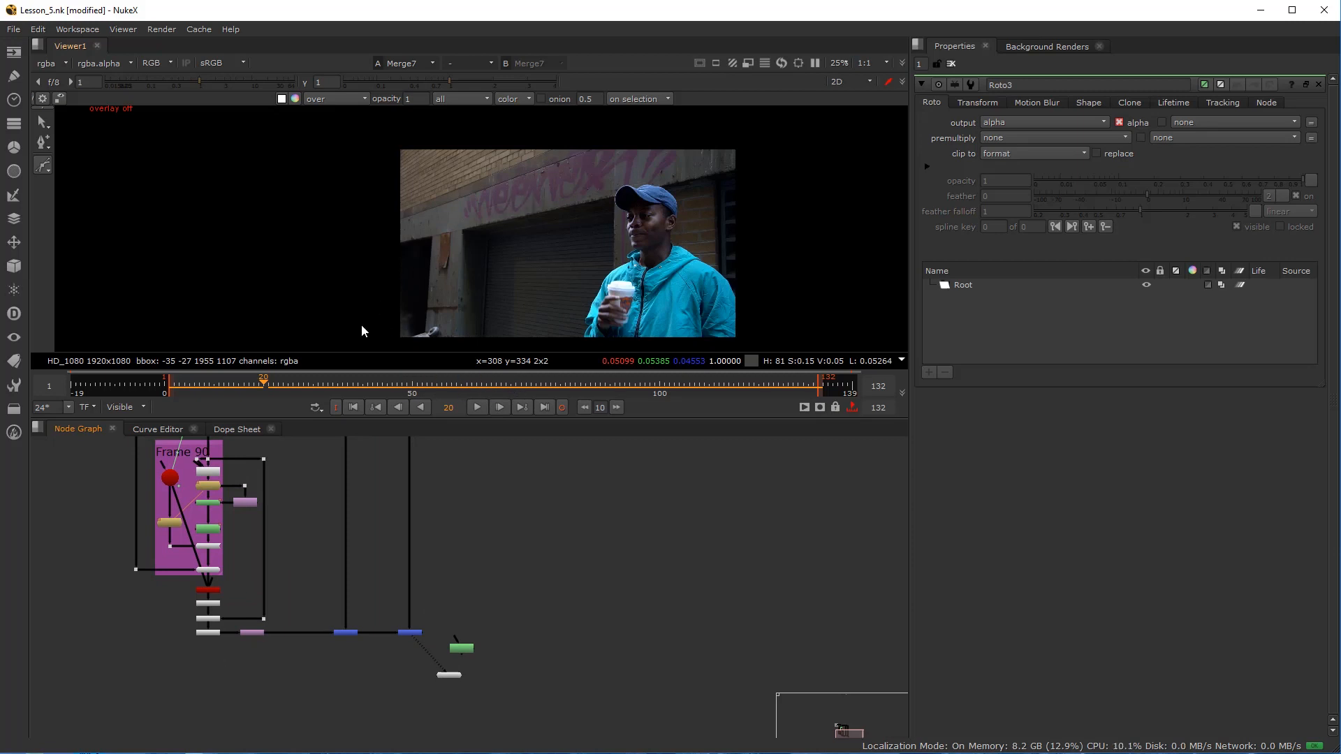
scroll(241, 564, up, 5)
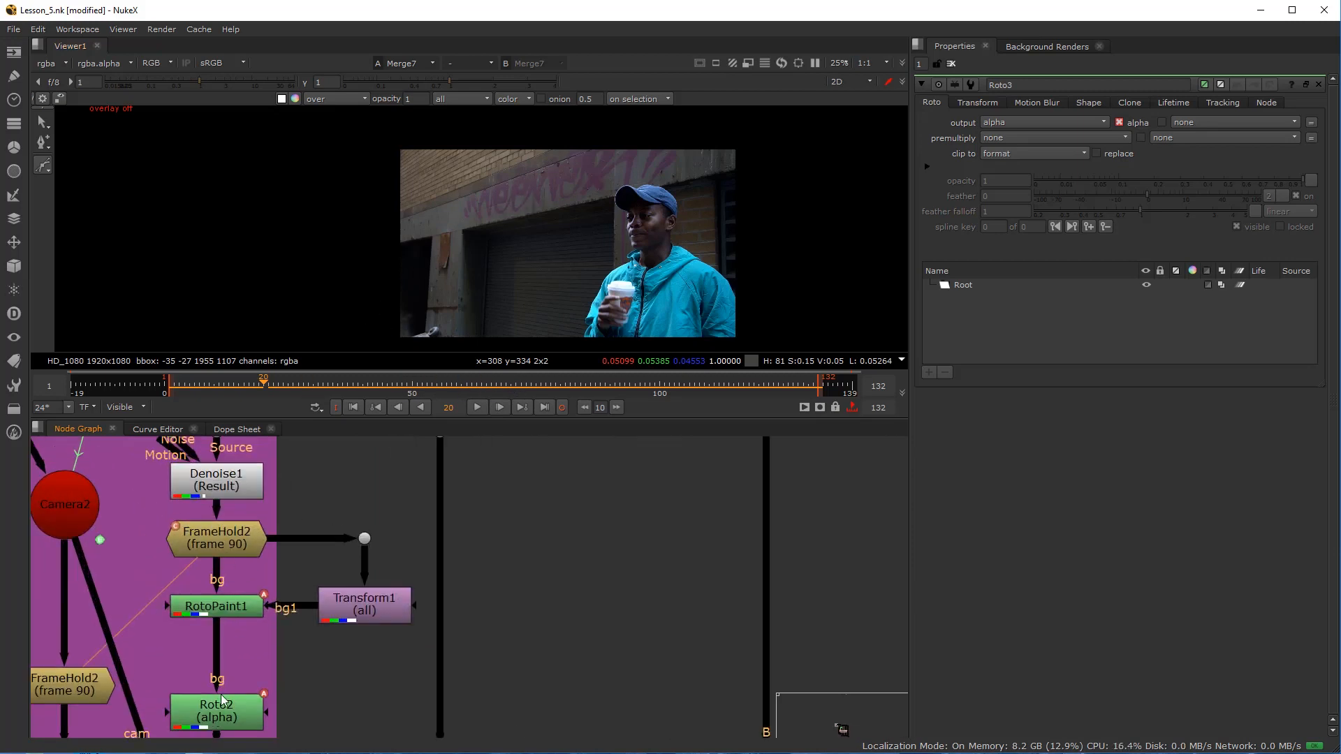
double_click(211, 606)
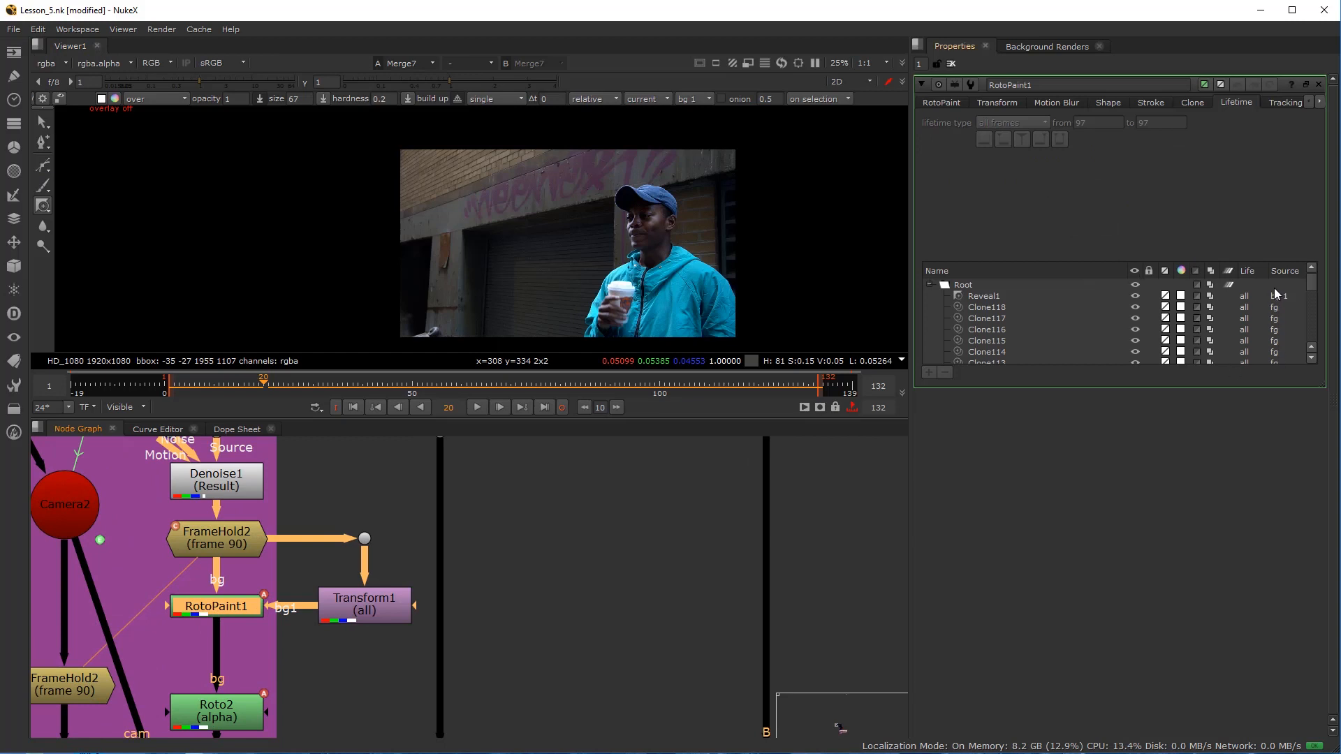
- Clear all of the script's caches
scroll(547, 566, down, 6)
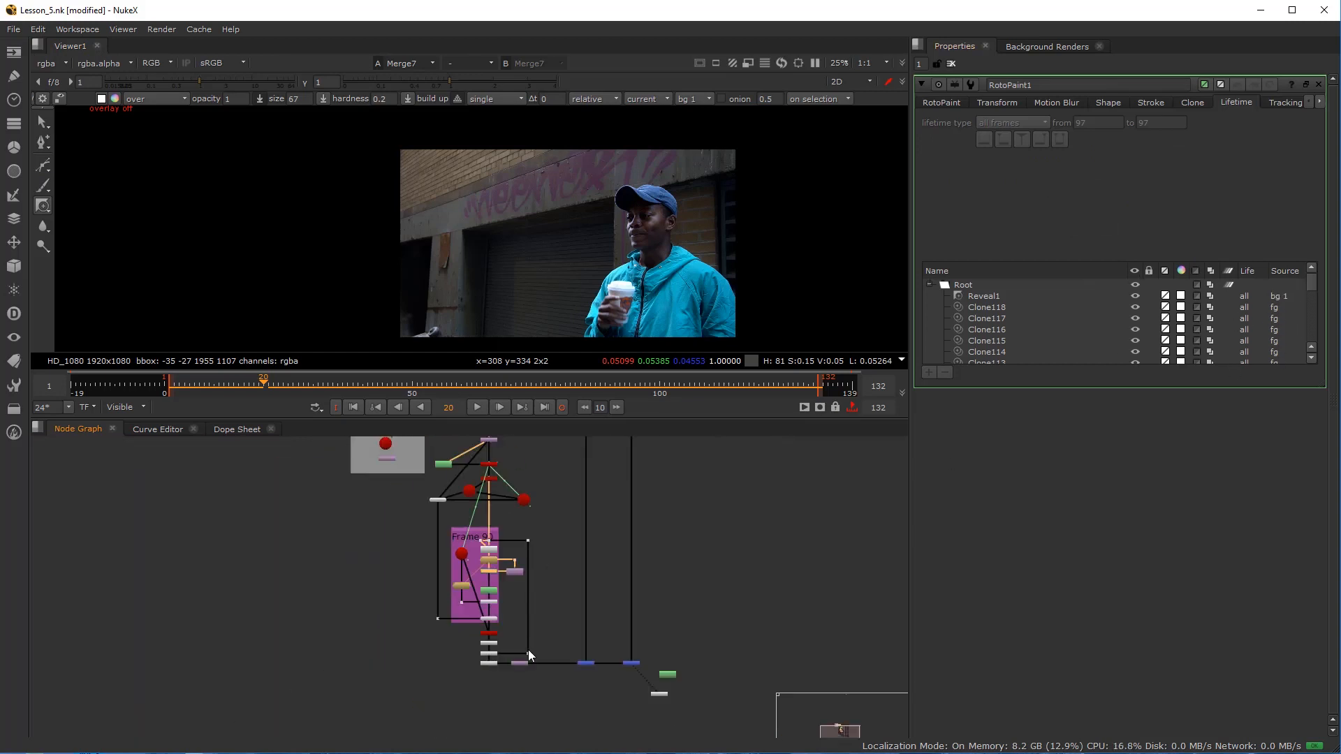
click(208, 29)
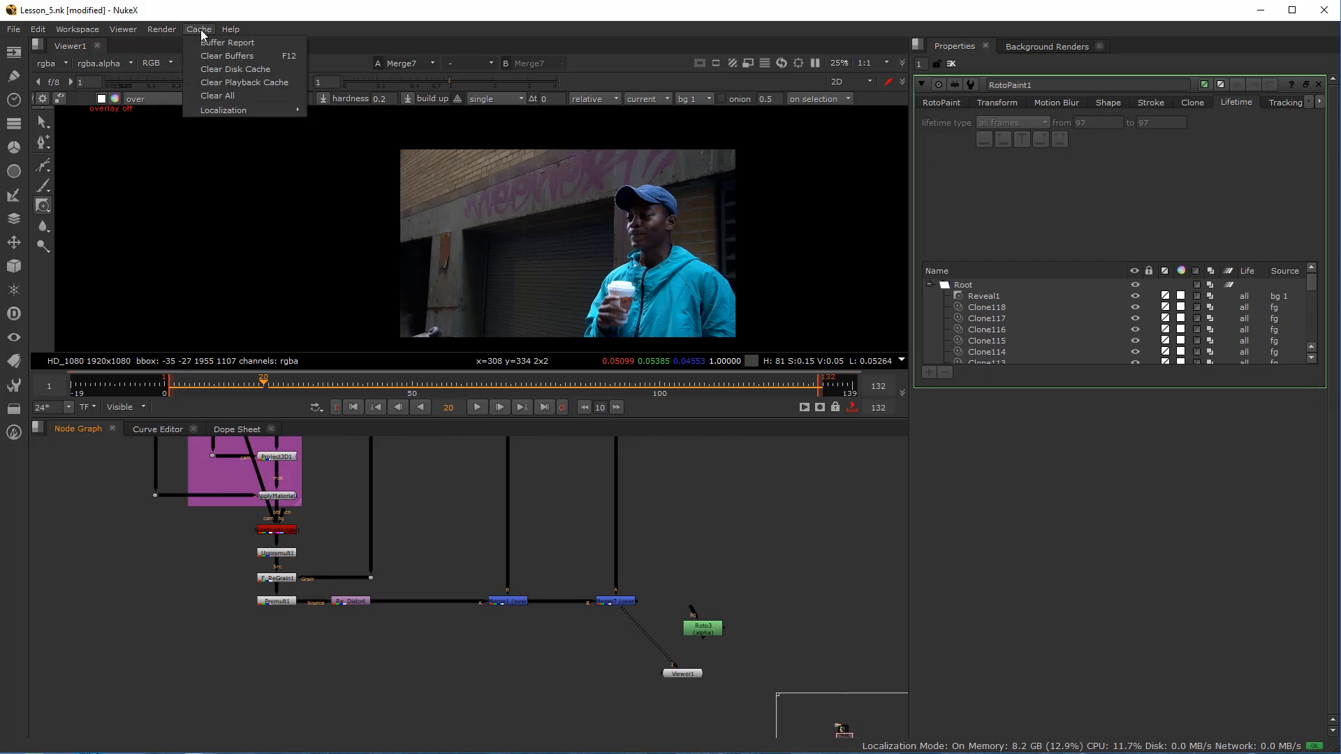
click(222, 95)
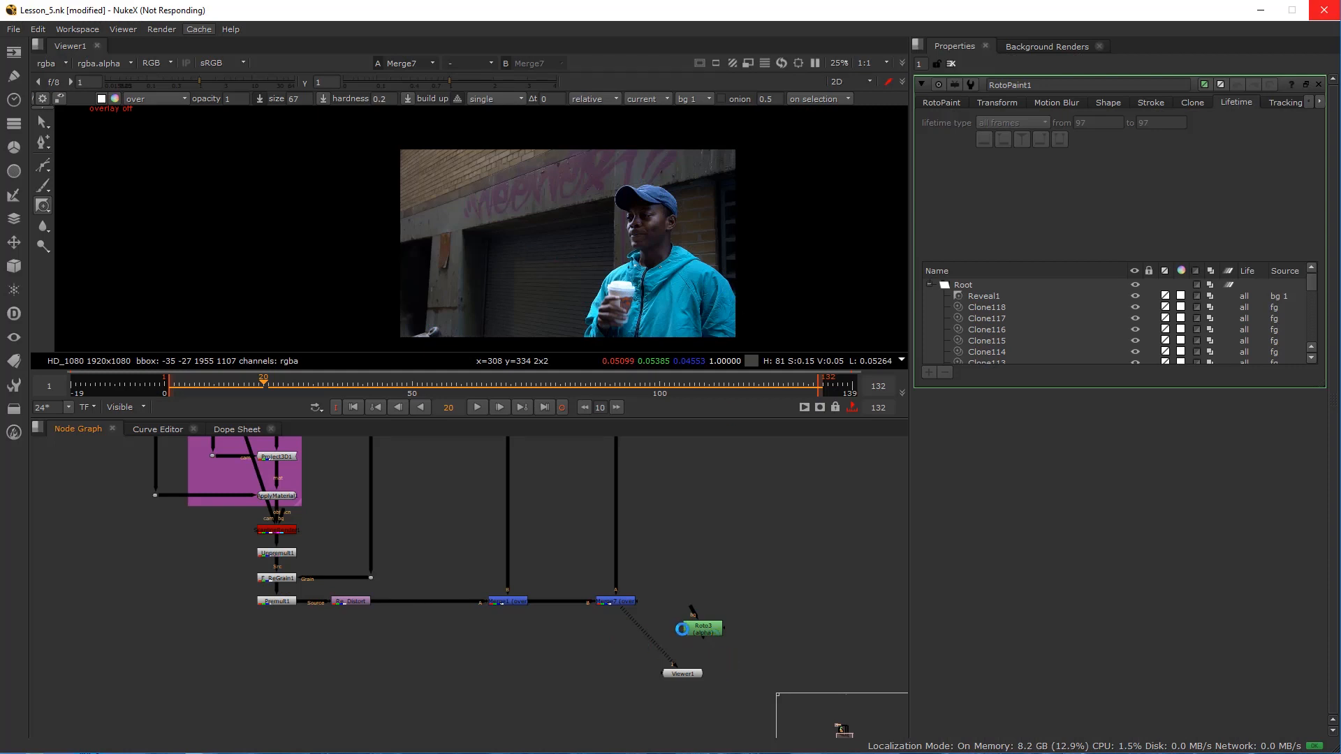
- Move the new Roto node clear of the merge chain and connect its input to the upstream part of the tree
click(705, 628)
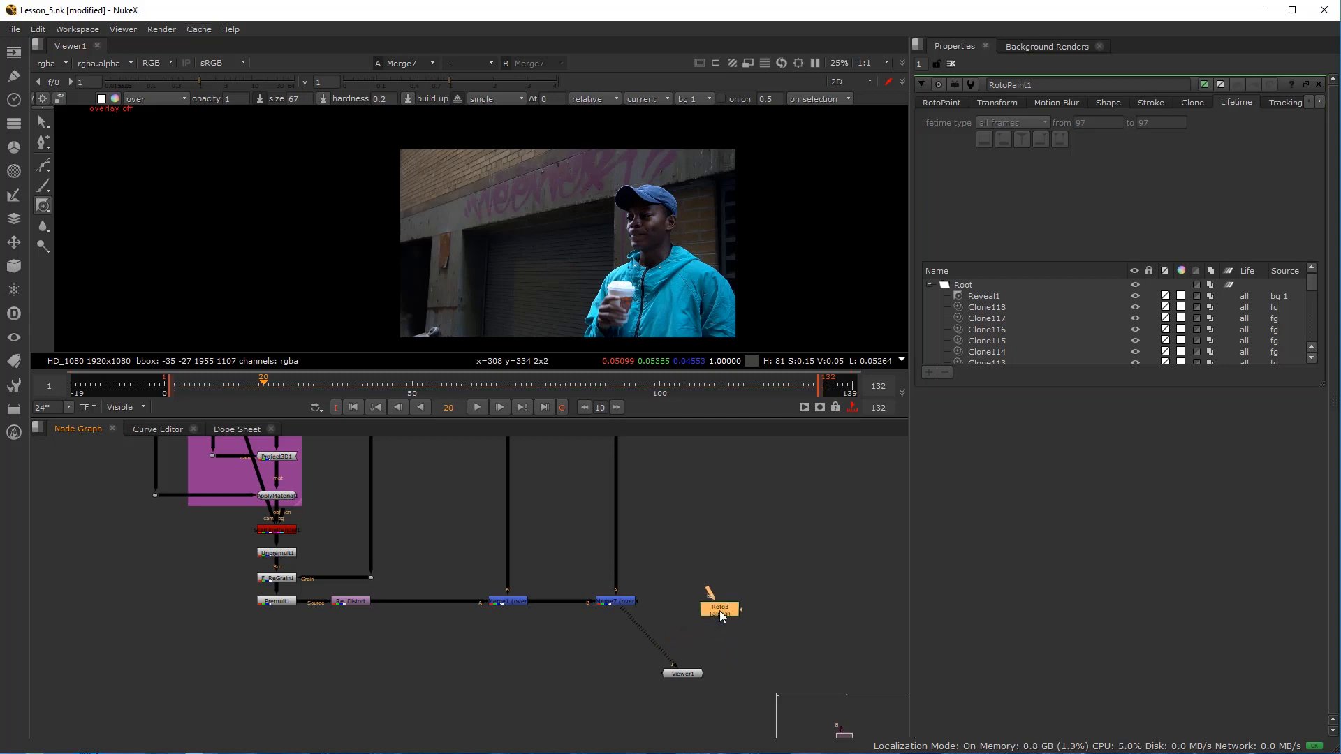
scroll(718, 597, down, 6)
scroll(546, 625, up, 4)
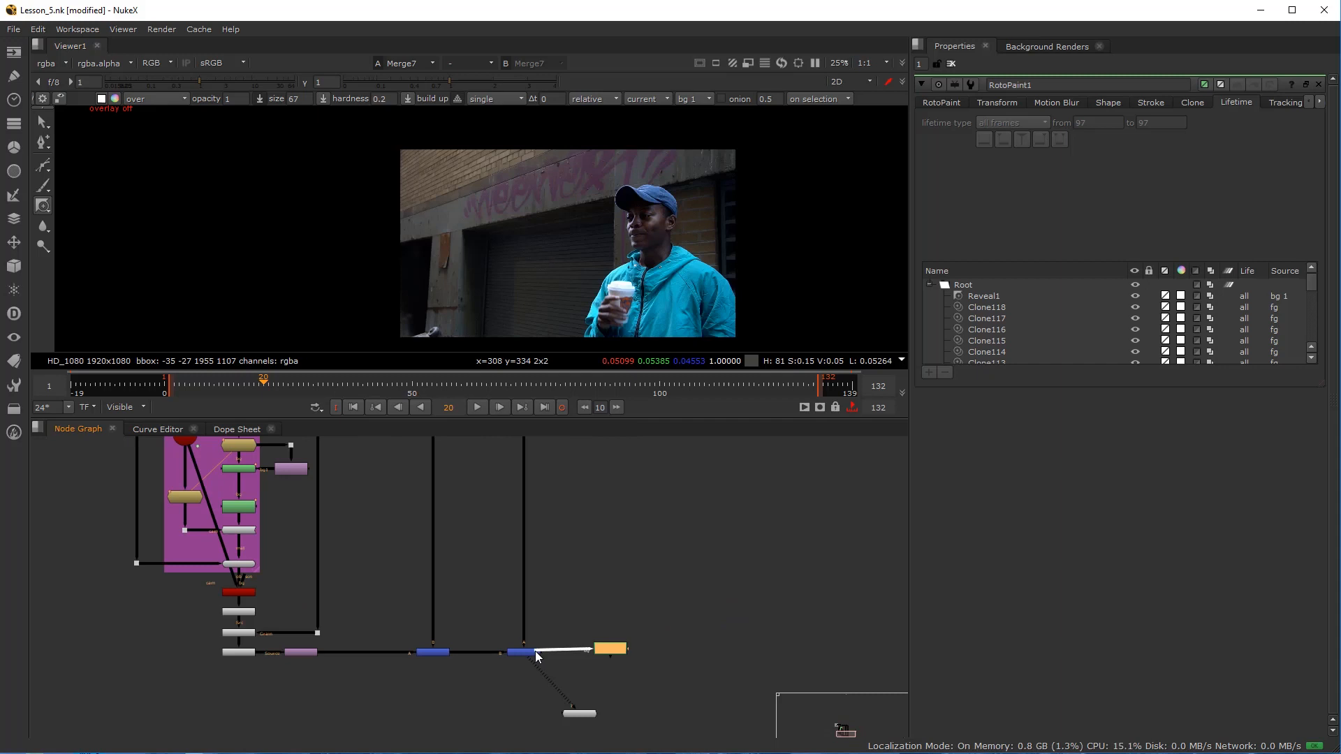
scroll(560, 600, down, 4)
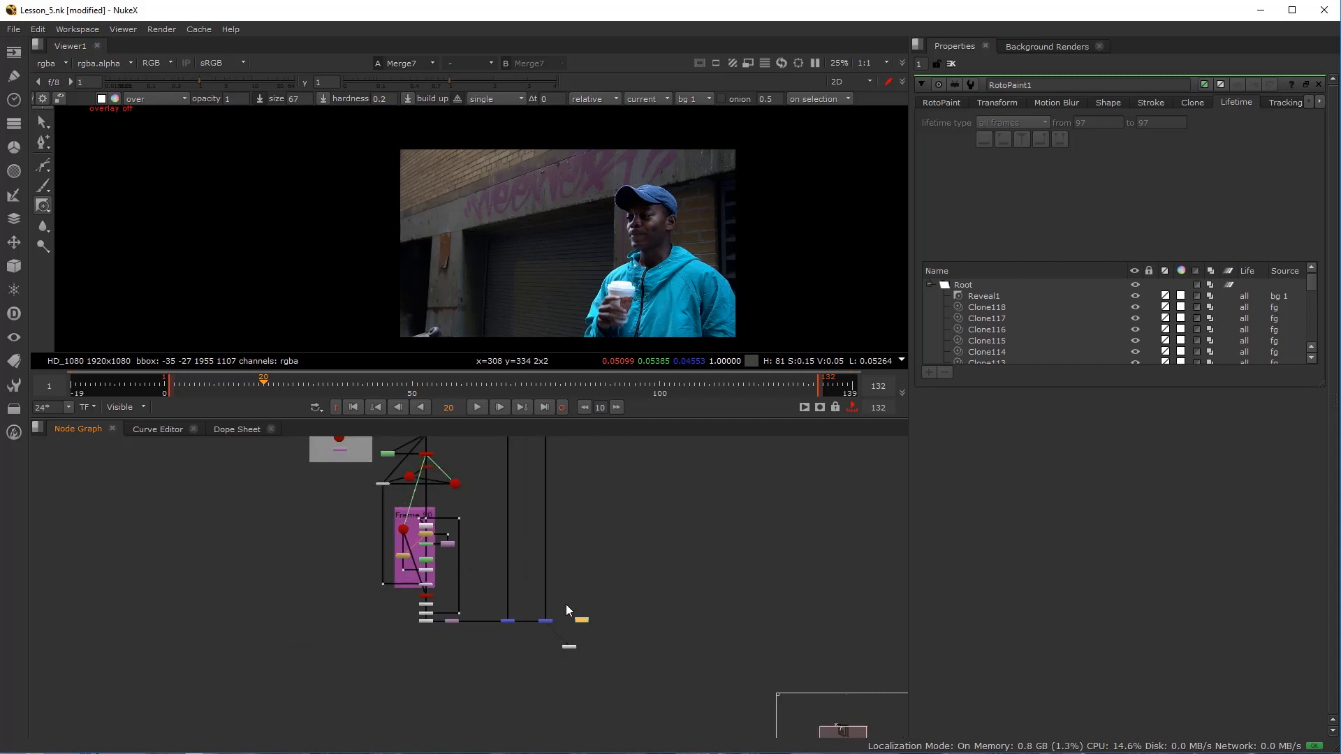
drag(585, 618, 577, 464)
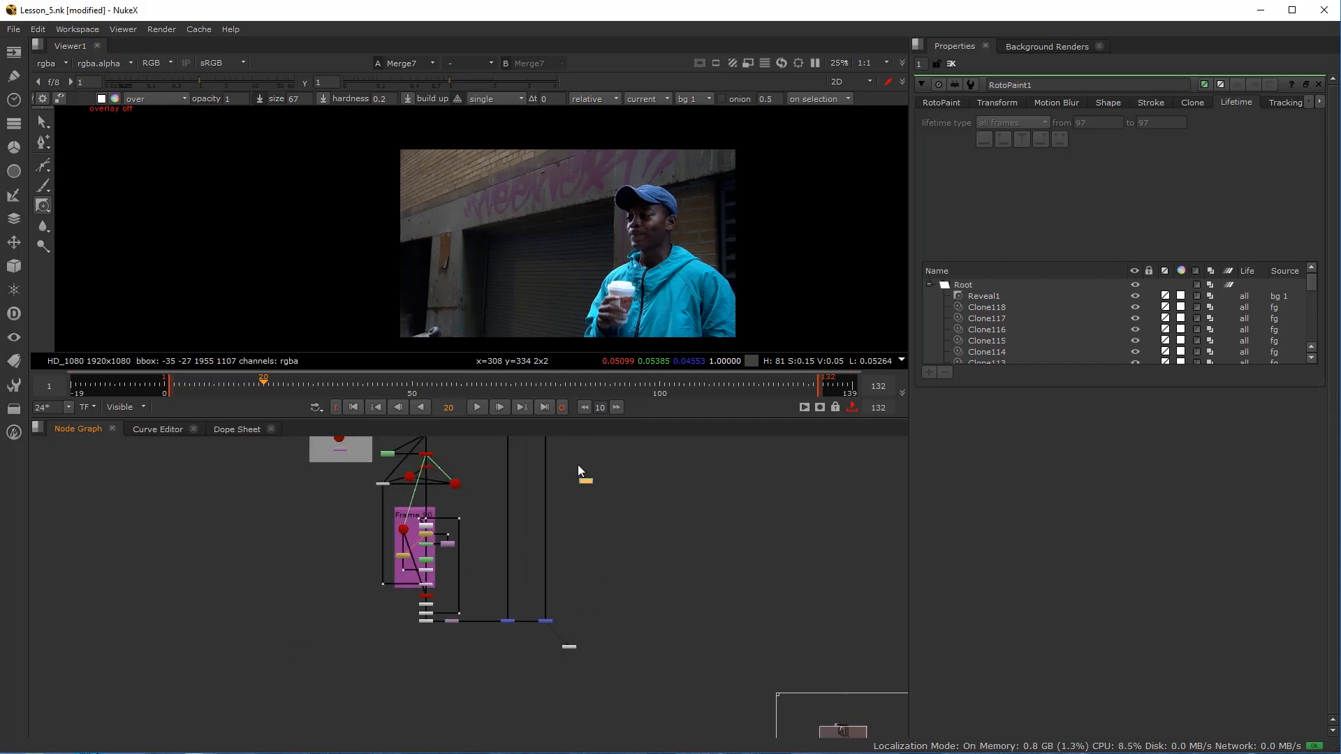
scroll(590, 531, up, 3)
scroll(598, 616, up, 1)
drag(611, 646, 547, 587)
drag(615, 648, 438, 524)
scroll(623, 659, down, 3)
mouse_move(623, 659)
mouse_down()
mouse_move(608, 551)
mouse_move(619, 684)
mouse_up()
scroll(619, 685, up, 3)
- Open the new Roto node's properties and turn on the viewer overlay
double_click(622, 597)
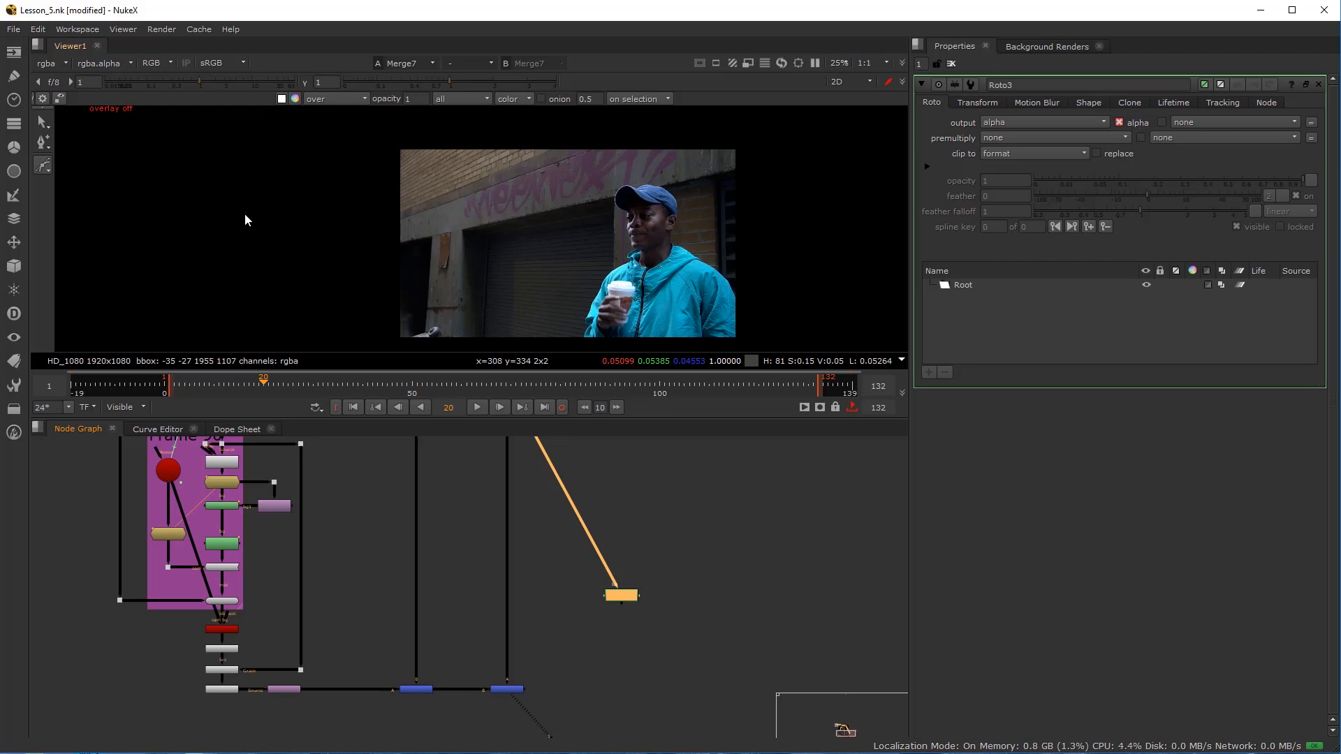
key(o)
scroll(464, 245, down, 2)
scroll(476, 244, up, 5)
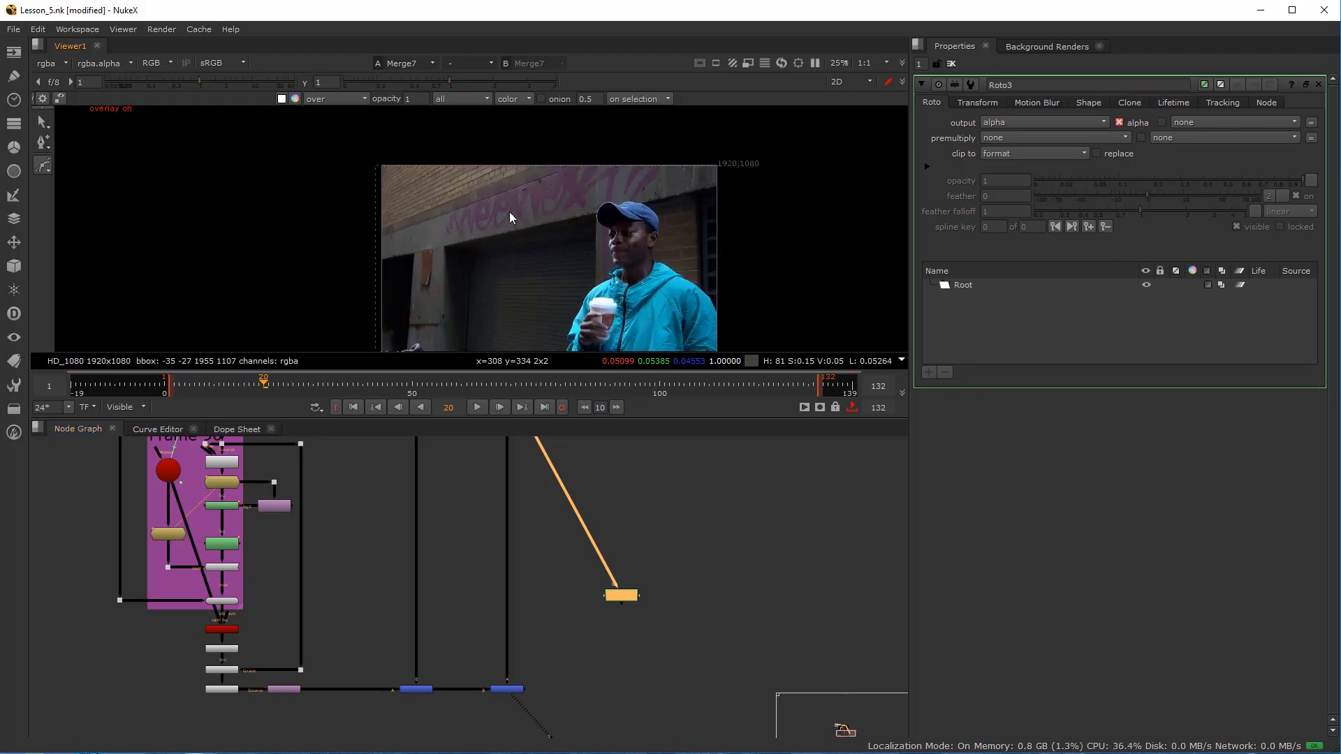
- At frame 120, draw a closed Bezier shape around the graffiti on the concrete beam
drag(264, 391, 368, 393)
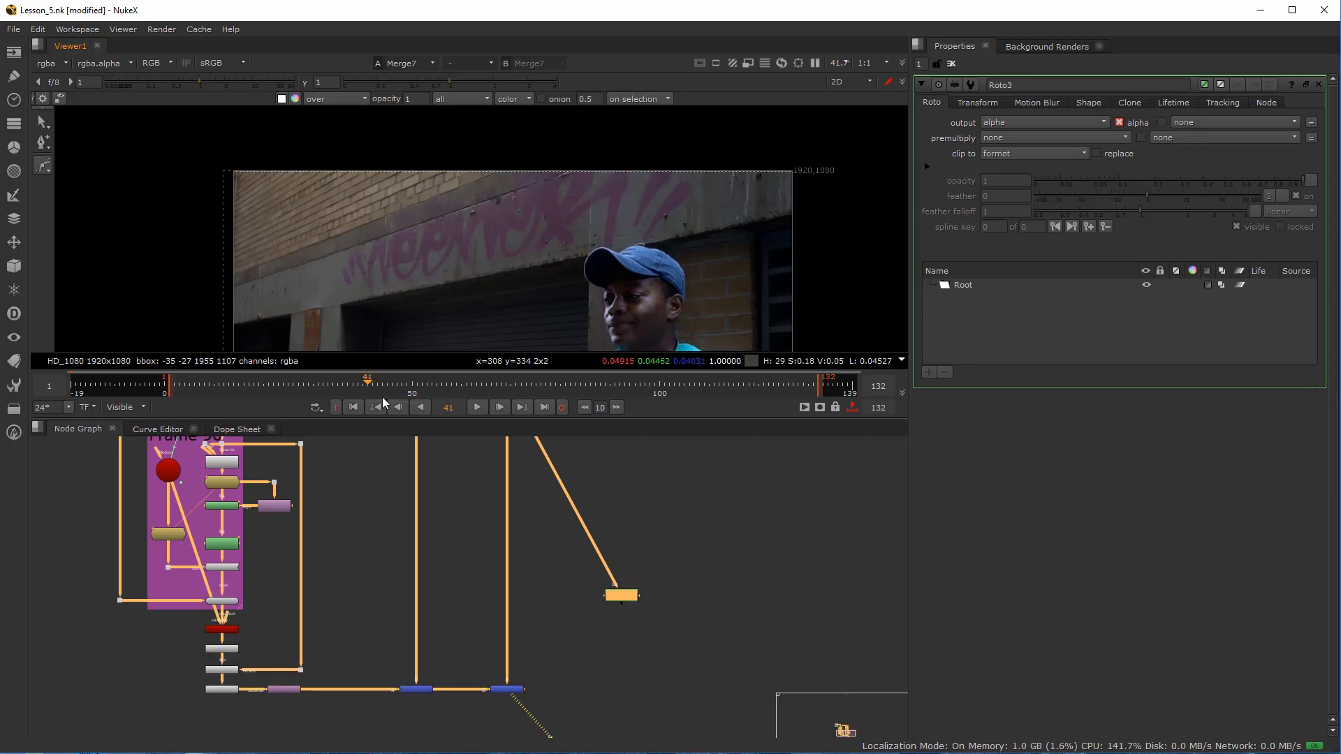
drag(482, 383, 757, 414)
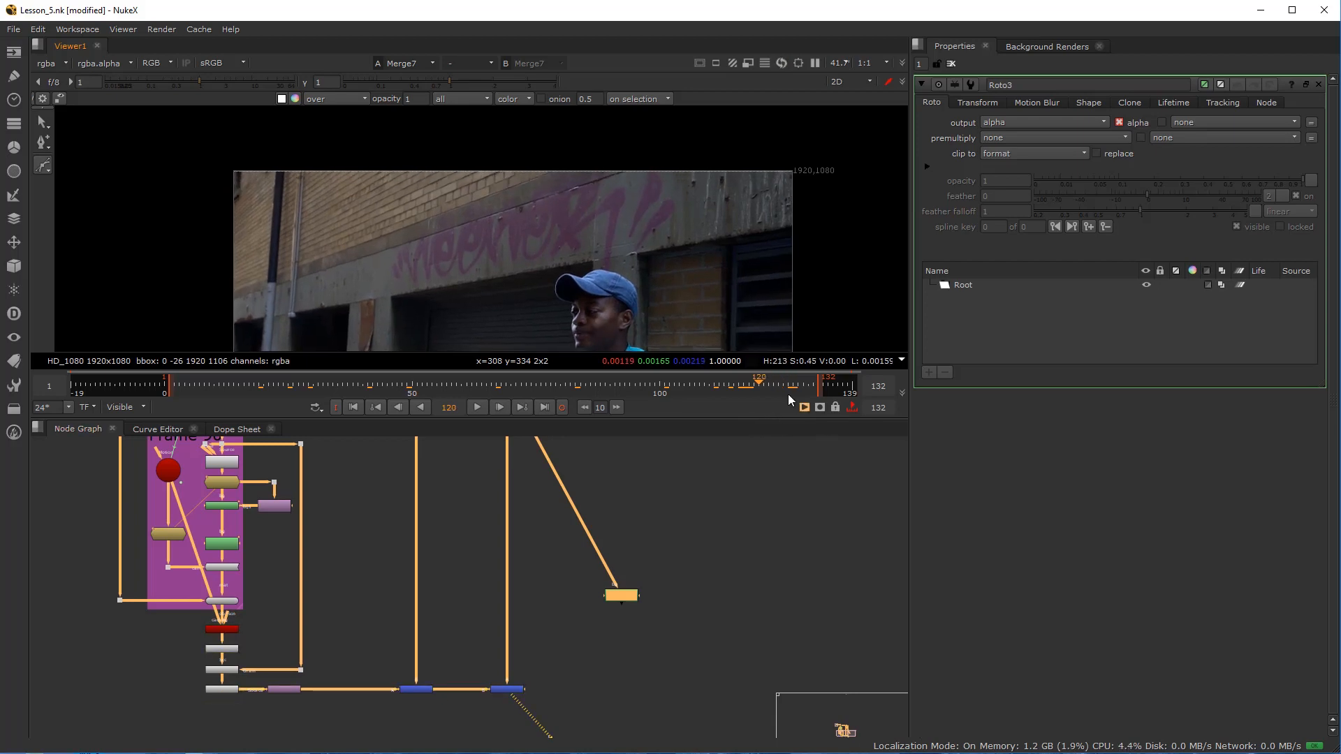
scroll(587, 240, up, 5)
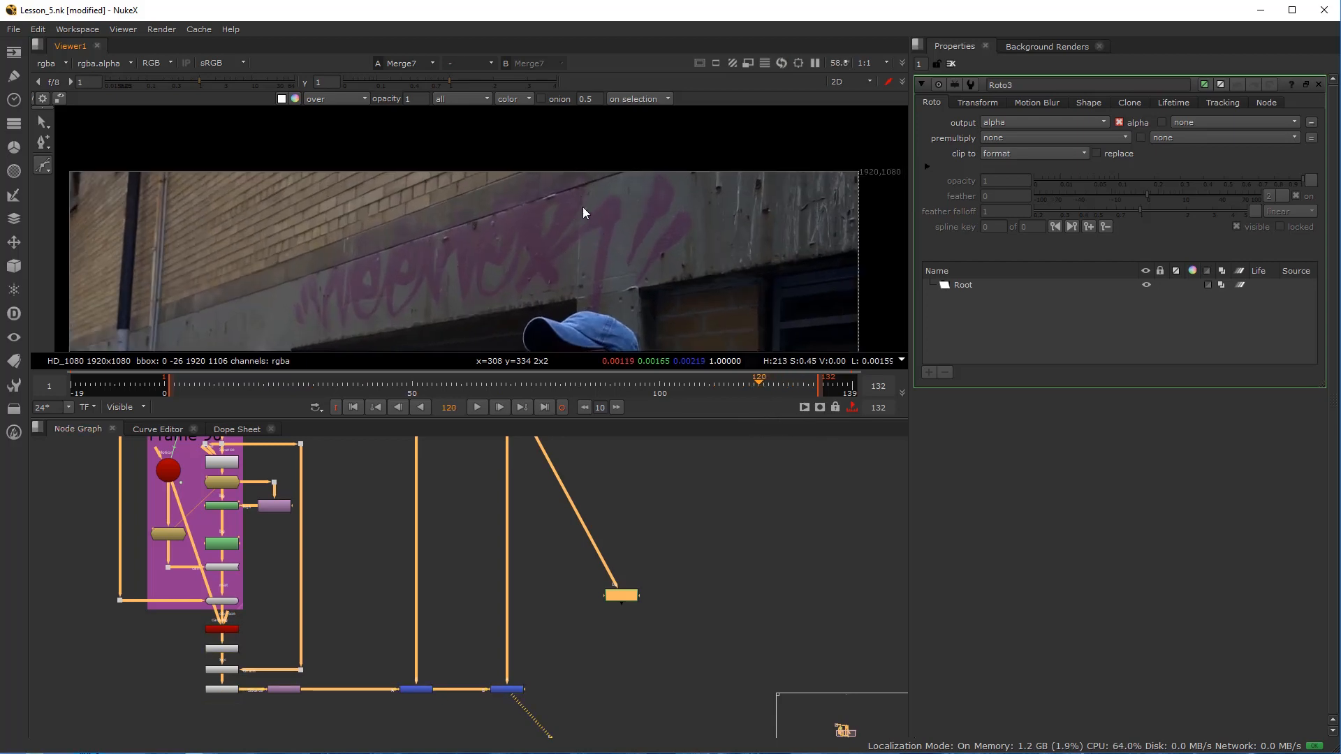
click(574, 174)
drag(670, 173, 699, 179)
drag(710, 257, 628, 284)
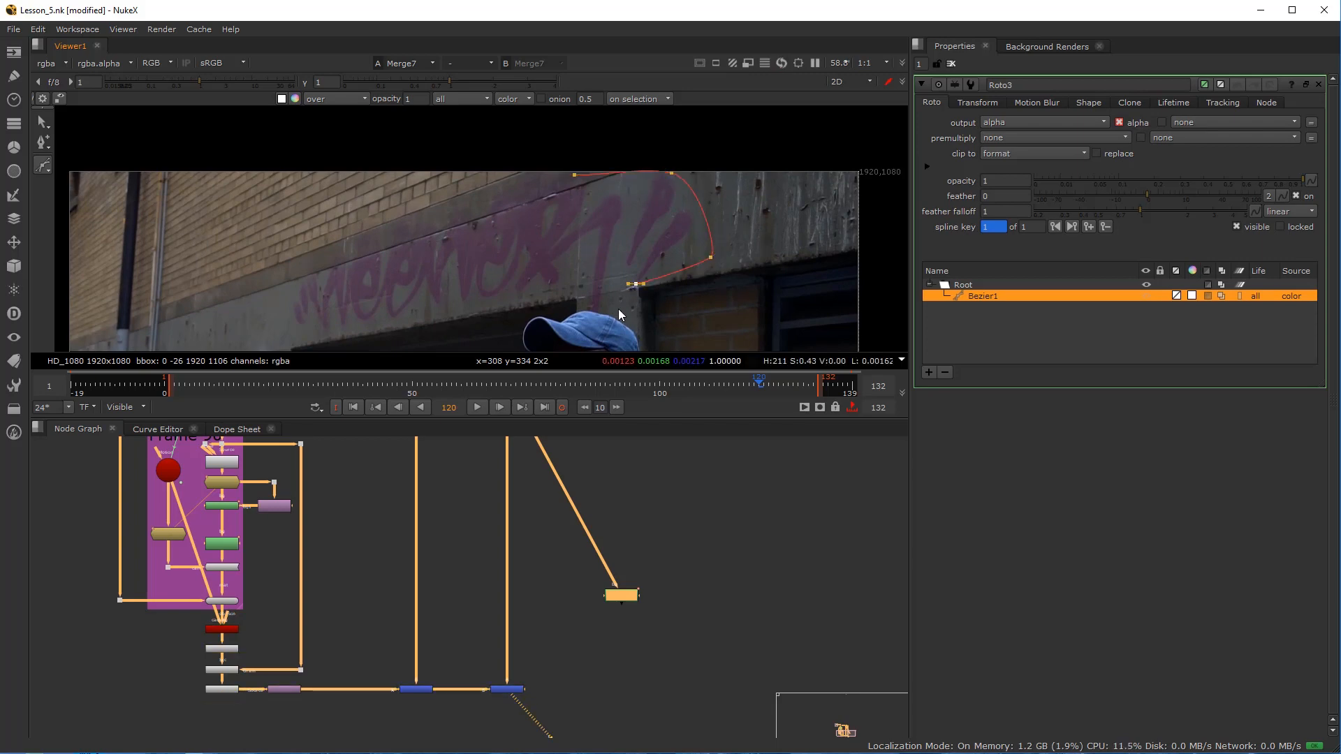
drag(598, 300, 571, 293)
drag(292, 338, 271, 324)
click(576, 175)
- Adjust the points along the upper edge of the graffiti shape to smooth its outline
drag(574, 175, 565, 183)
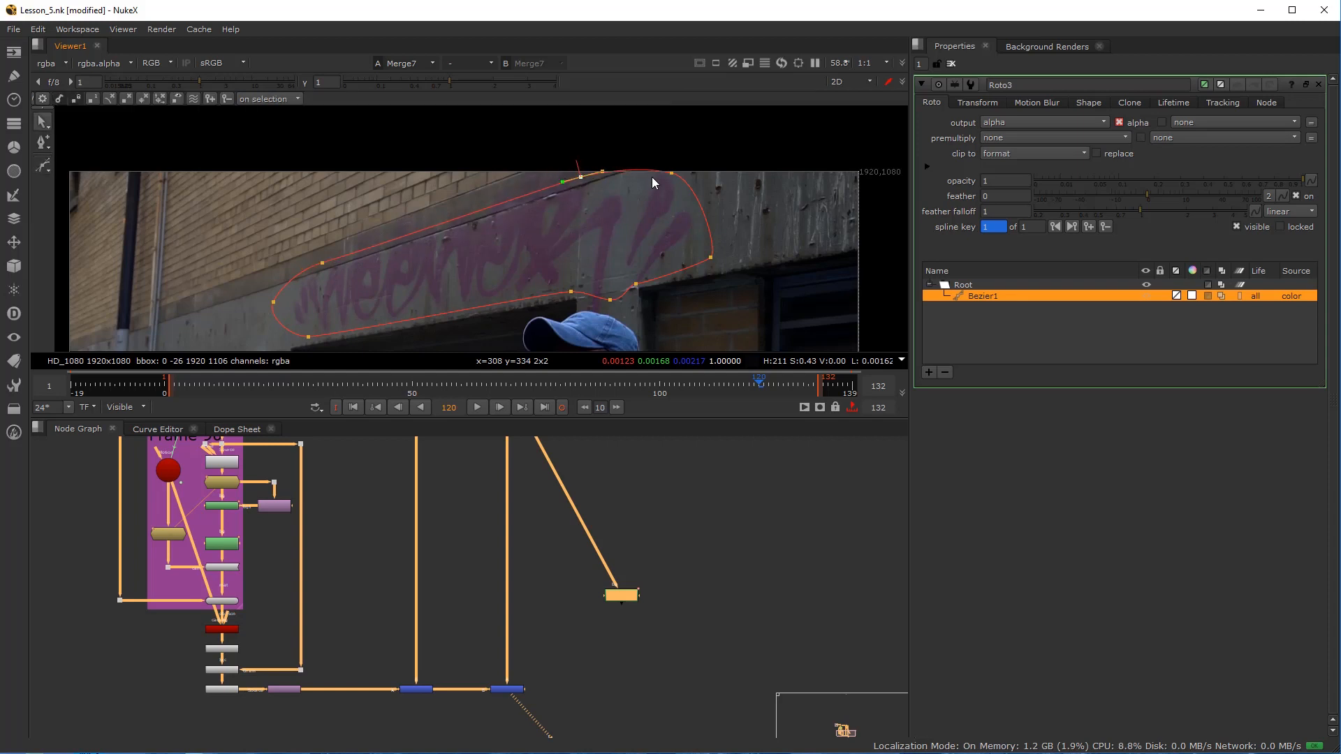
drag(671, 174, 677, 178)
drag(402, 305, 466, 268)
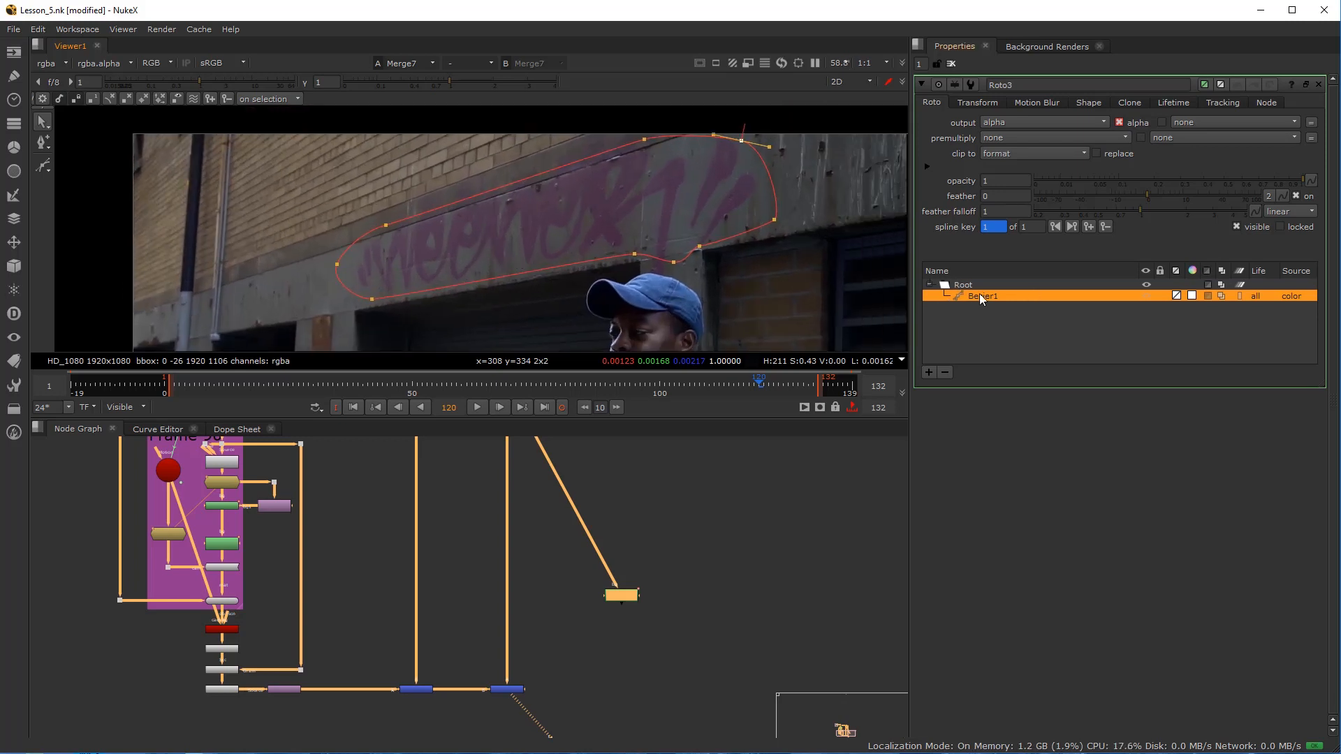
- Convert the graffiti Bezier to a planar track and track it backwards from frame 120 to frame 1
right_click(979, 296)
click(1016, 366)
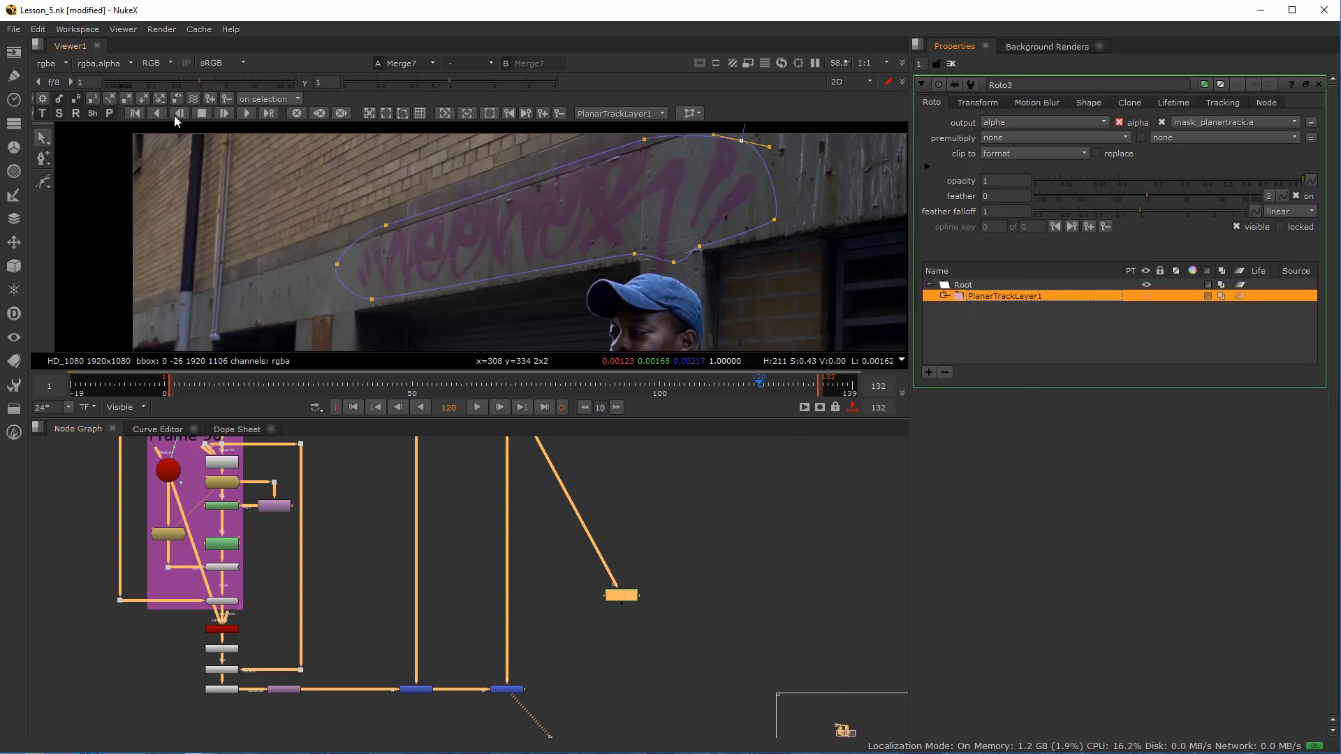
click(156, 114)
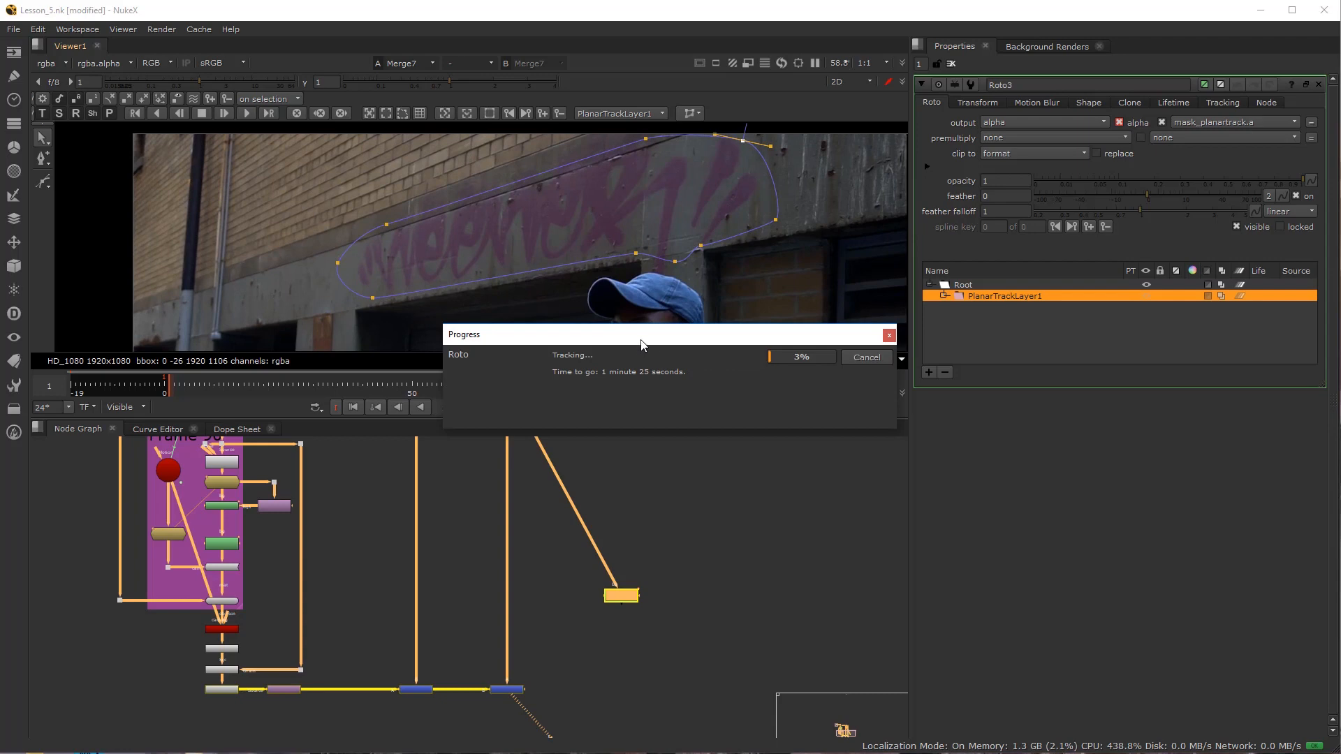
drag(642, 344, 729, 484)
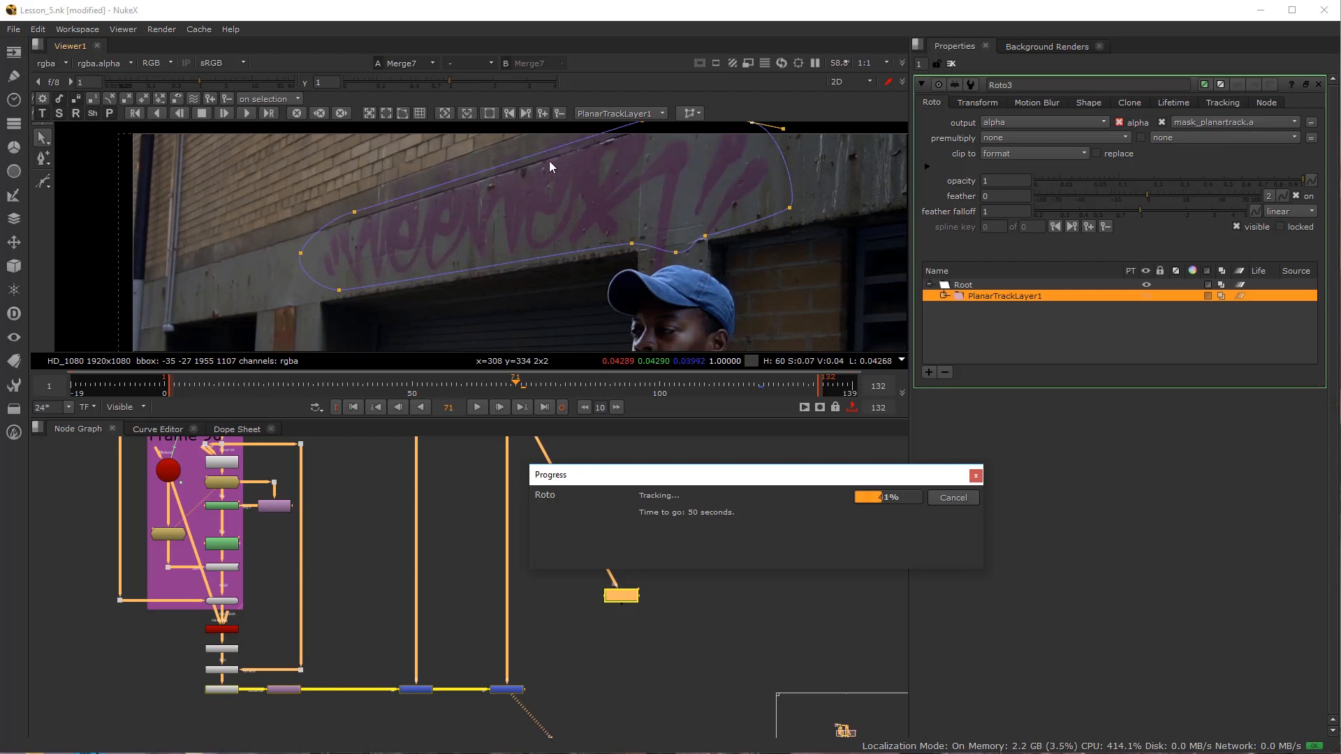
scroll(638, 192, down, 1)
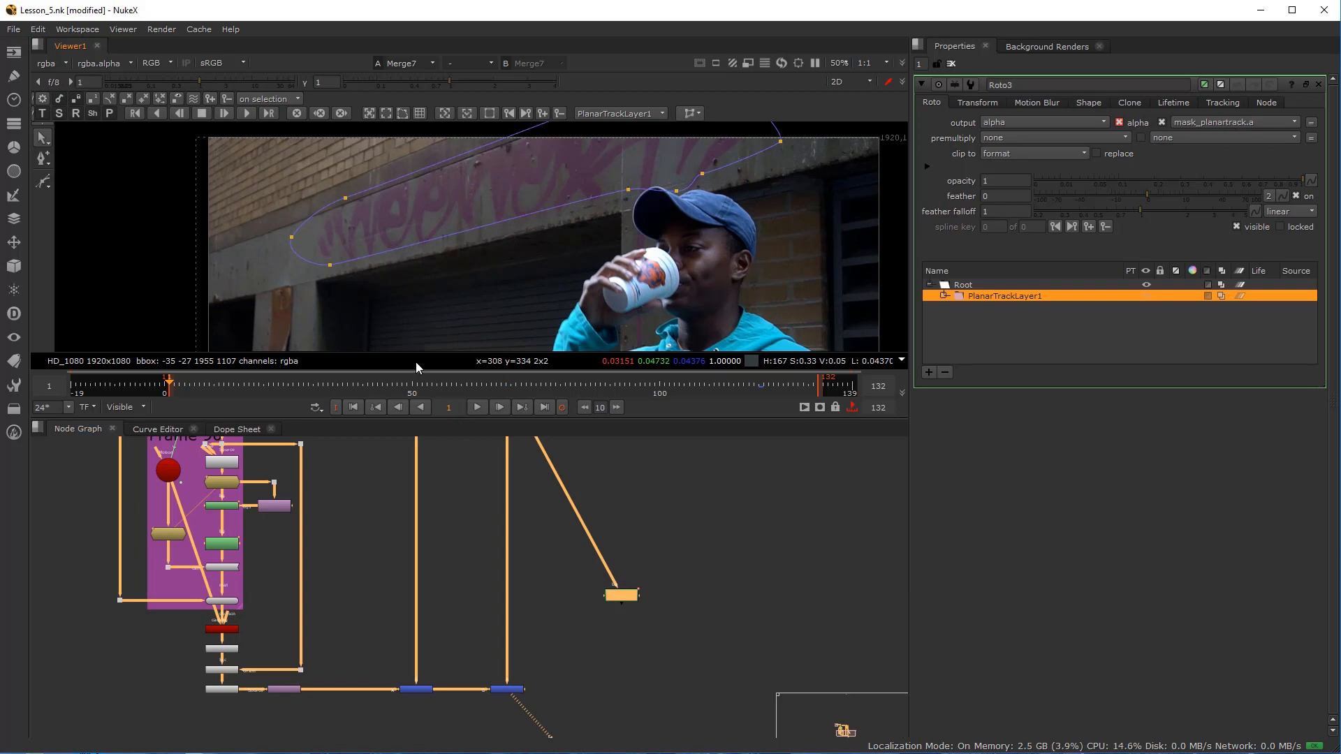
- Scrub through the tracked frames to check how well the shape sticks to the graffiti
drag(419, 392, 168, 386)
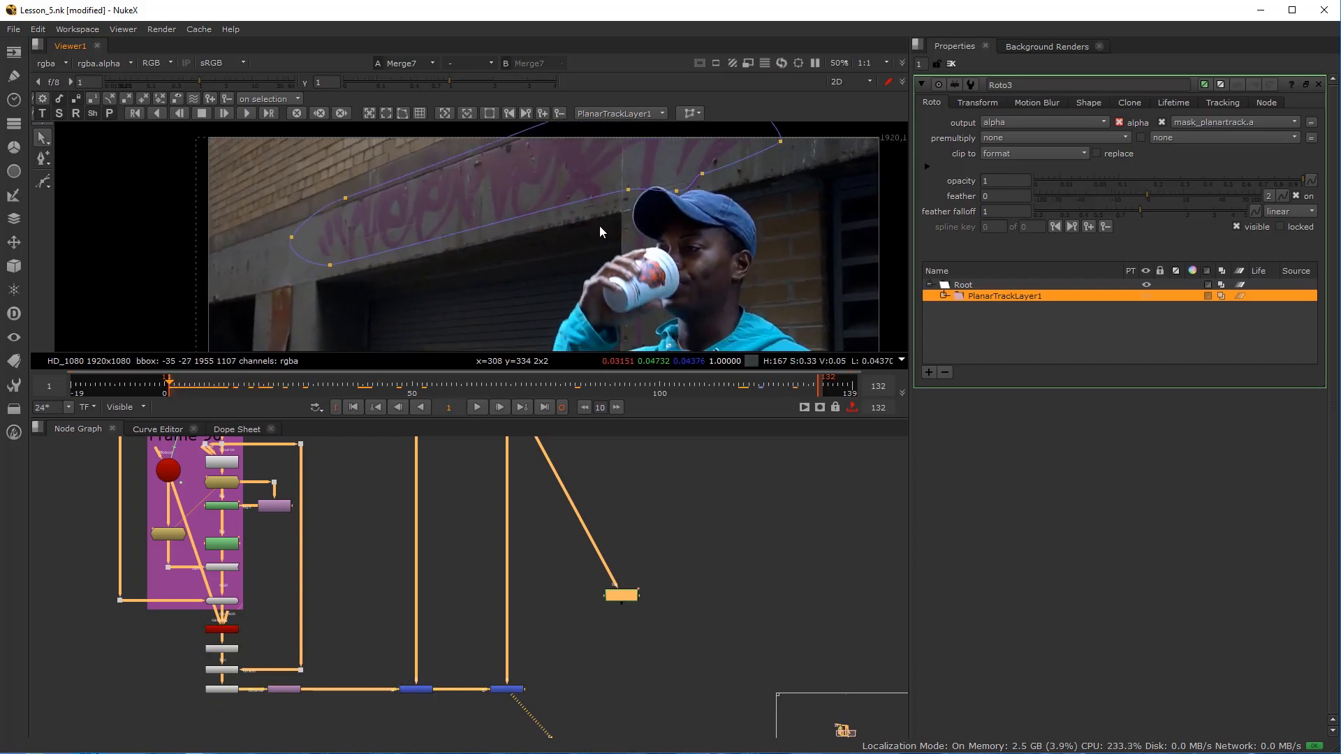
scroll(597, 273, down, 3)
scroll(565, 246, up, 3)
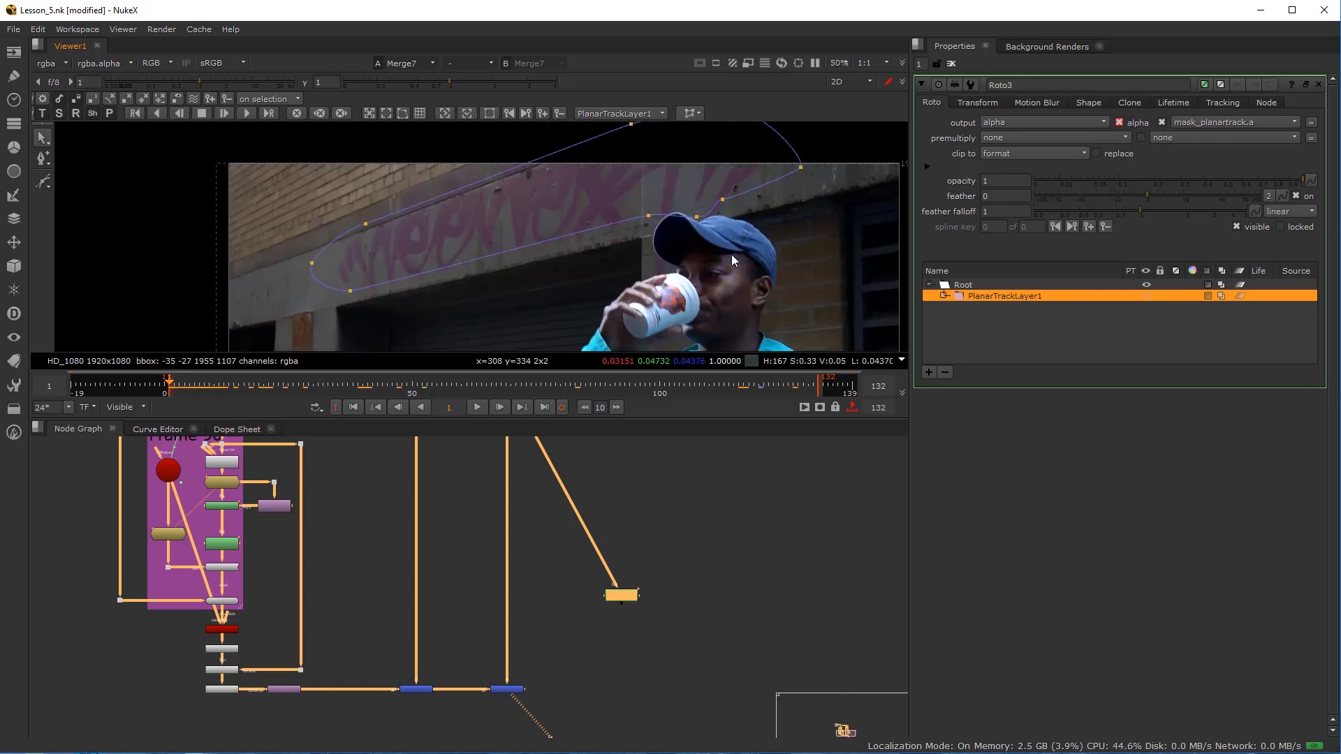
- Return to frame 120 and delete the planar track layer together with its shape
drag(219, 384, 758, 391)
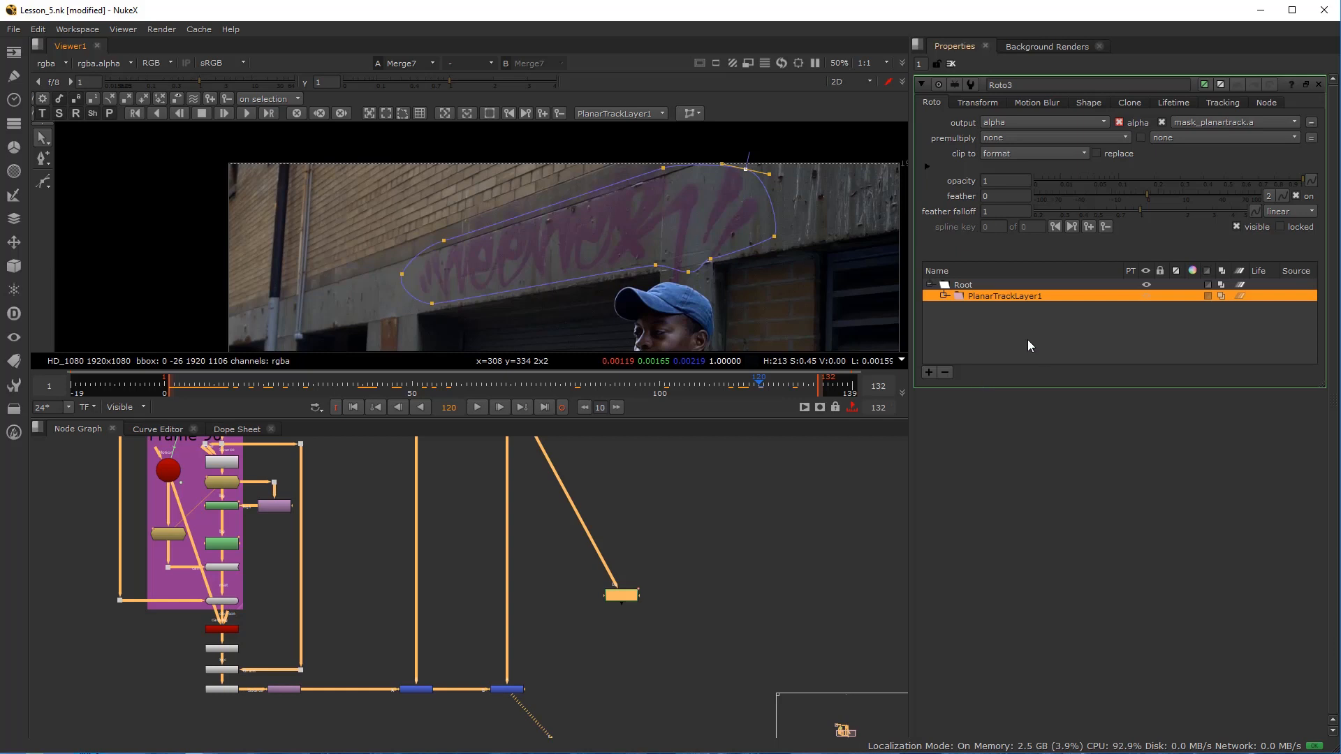
click(946, 371)
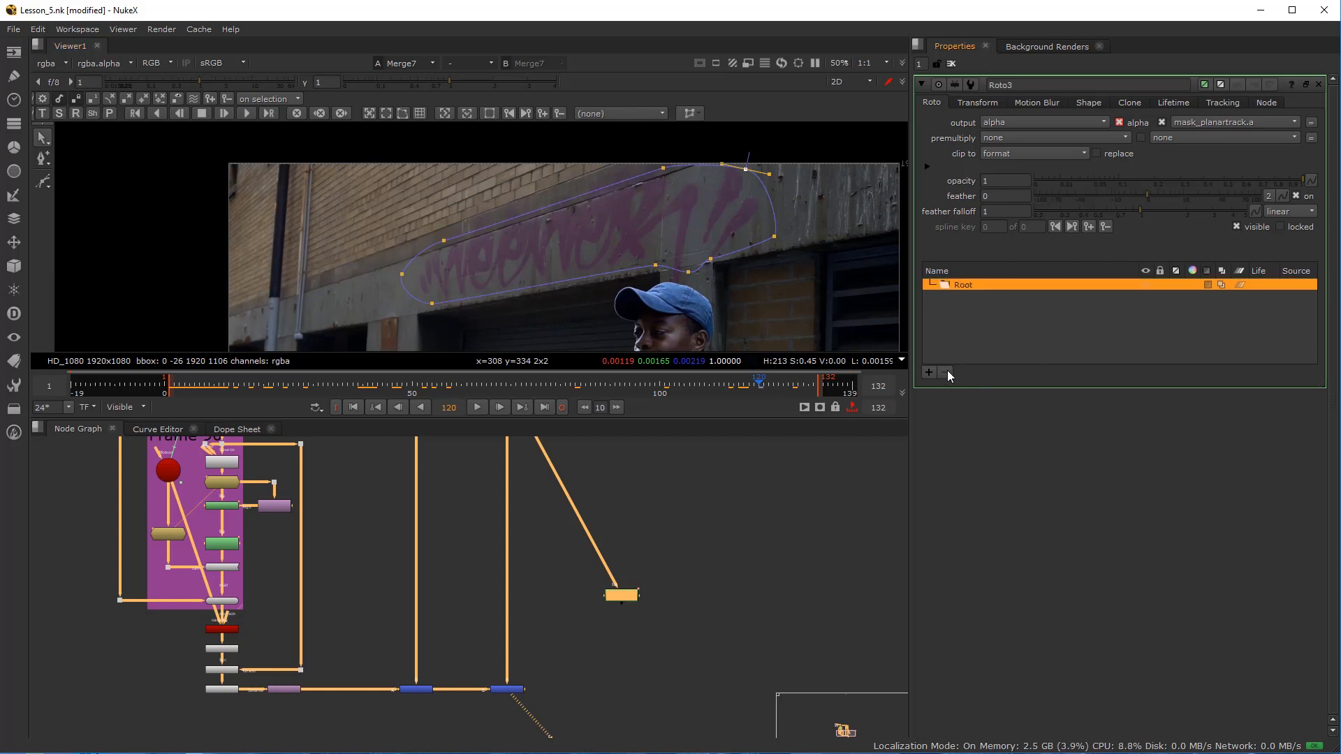
- Draw an ellipse roto shape around the man's head and cap at frame 120
right_click(43, 184)
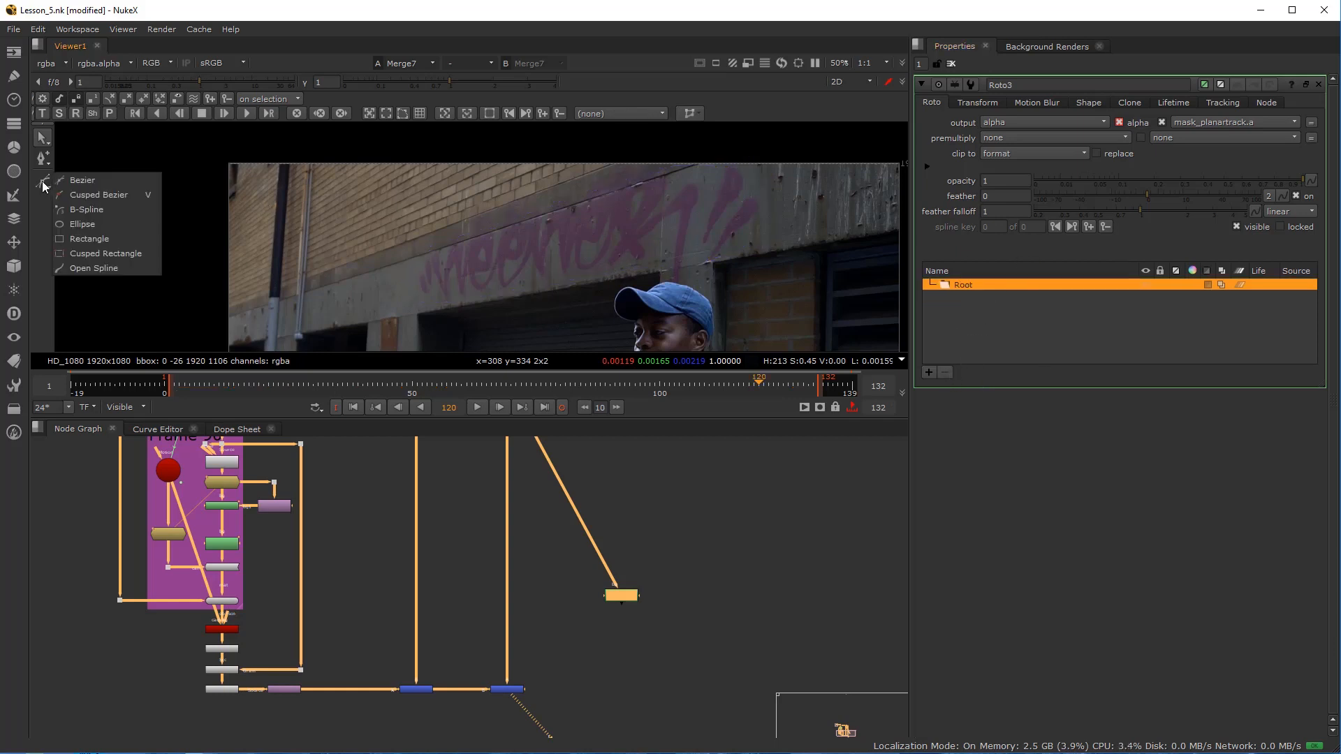
click(95, 223)
scroll(652, 303, up, 2)
drag(638, 287, 722, 329)
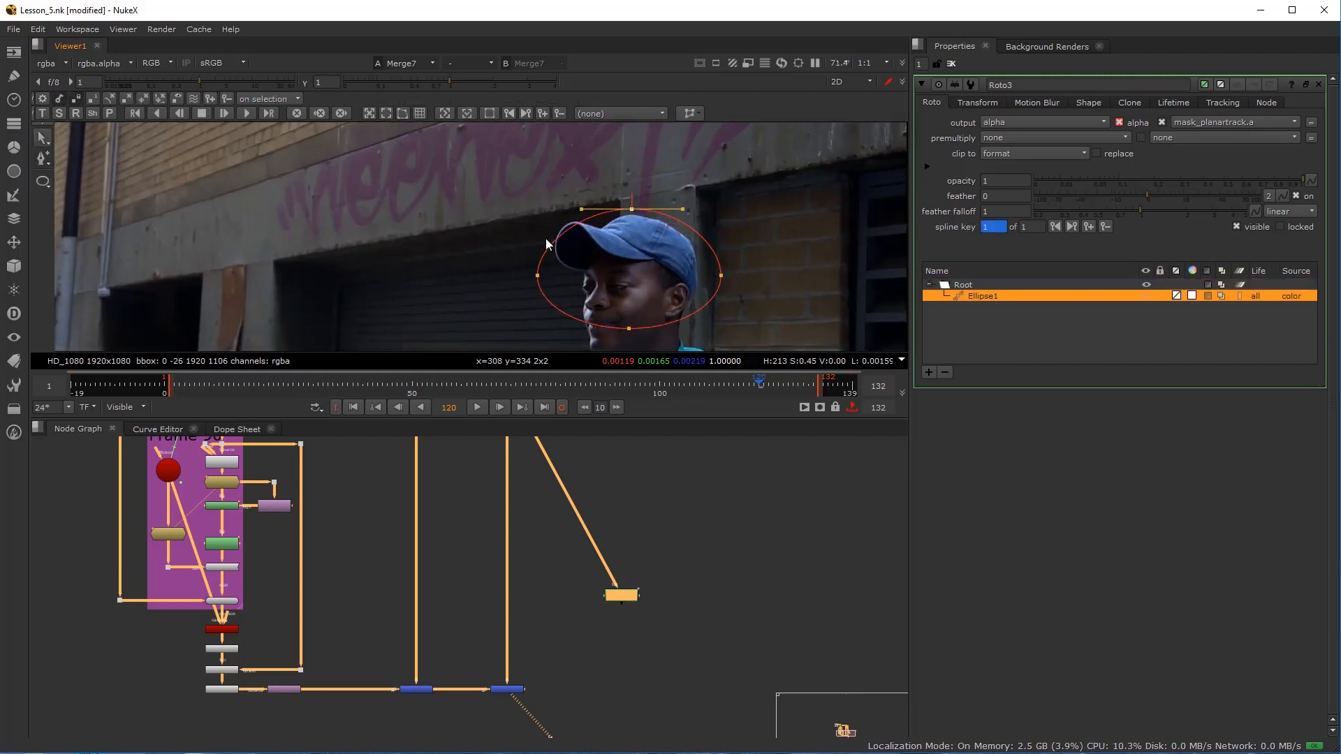
- Add a point to the ellipse above the cap's brim and reshape the outline closer to the head at frame 120
drag(536, 281, 531, 246)
click(43, 160)
right_click(592, 215)
click(611, 220)
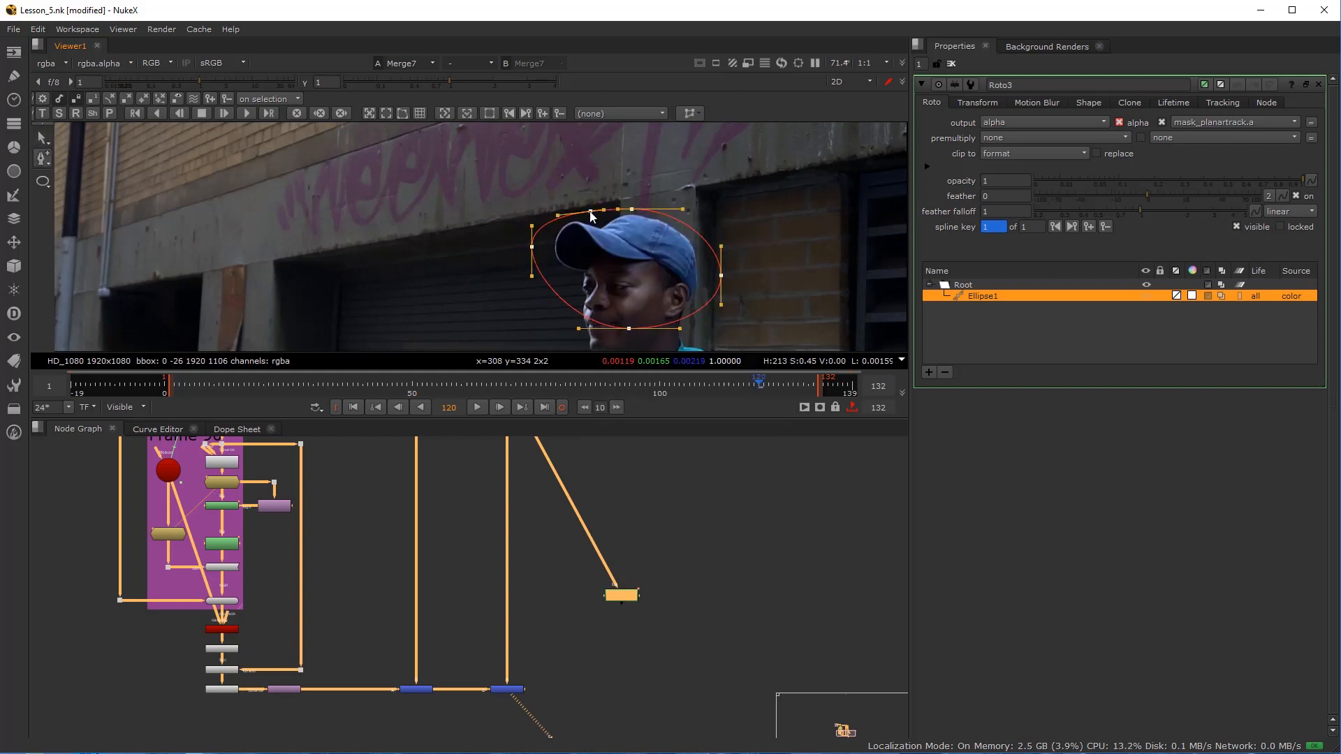
click(37, 140)
click(79, 138)
click(589, 205)
drag(589, 204, 546, 240)
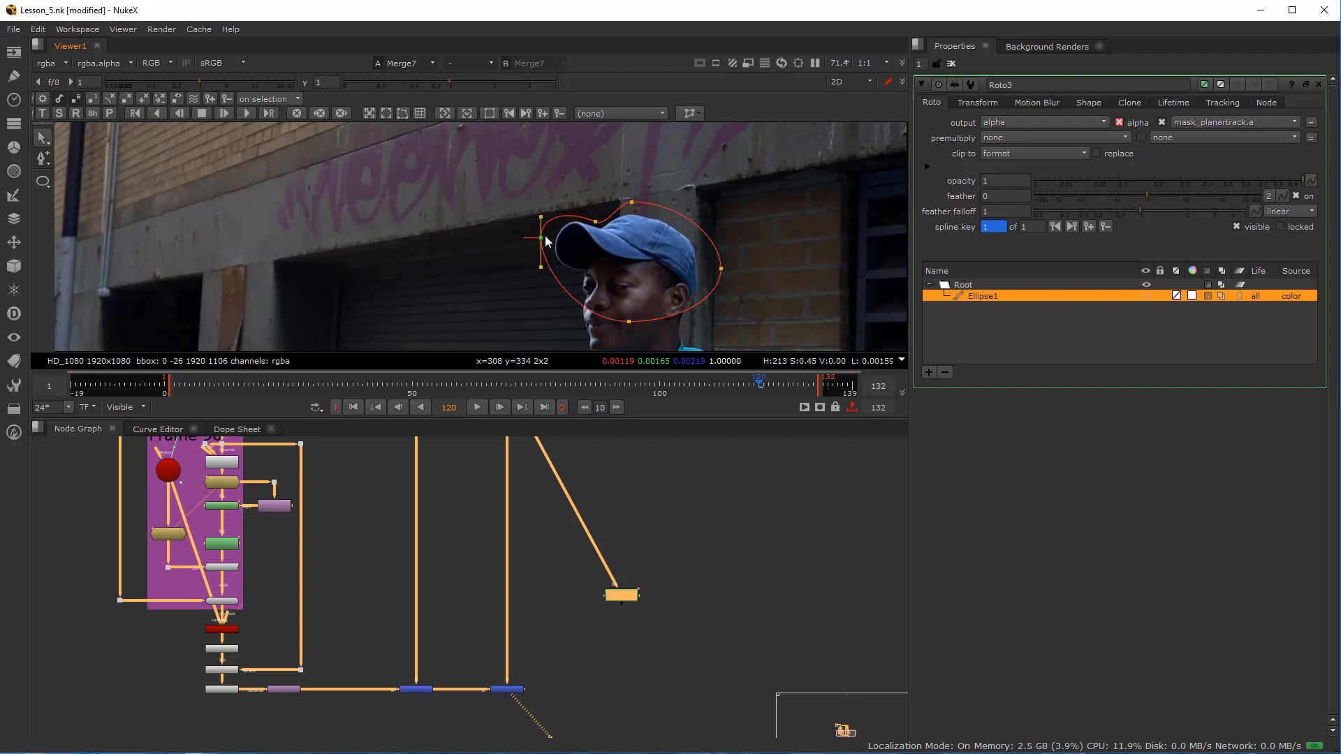
drag(721, 267, 719, 277)
click(632, 203)
drag(634, 203, 583, 218)
- Select all ellipse points and reposition the shape over the head at frame 131 and around frames 99 and 82
drag(461, 170, 796, 339)
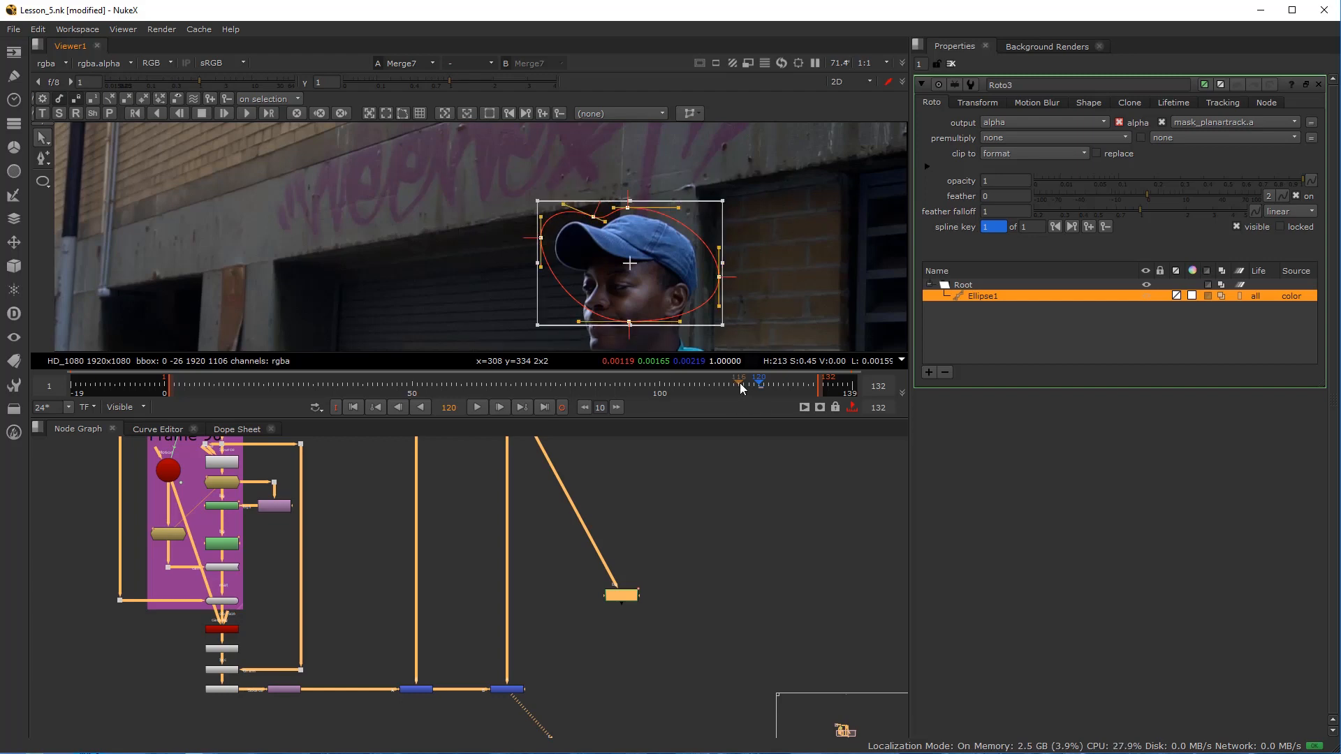
click(813, 384)
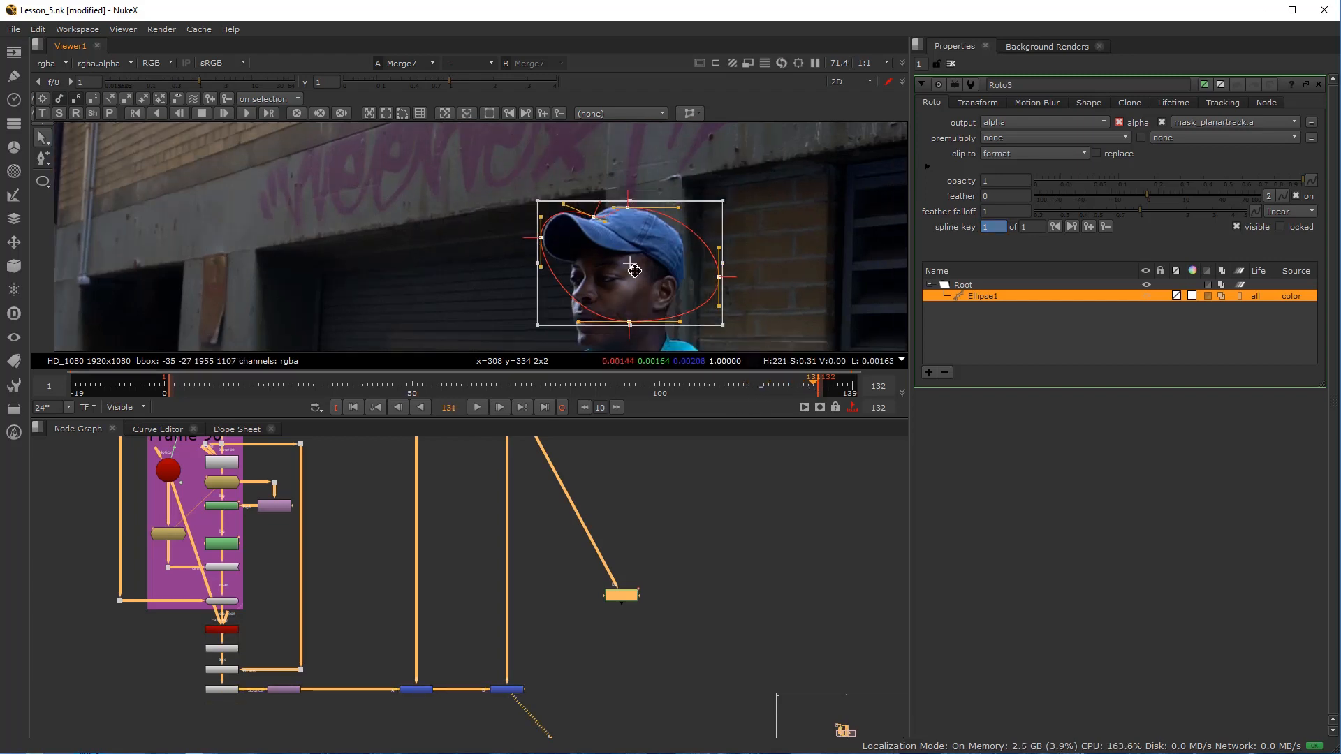
drag(629, 267, 616, 256)
drag(692, 392, 654, 386)
drag(627, 267, 651, 251)
drag(643, 385, 570, 384)
drag(625, 250, 612, 247)
- Move the ellipse over the head at frame 65 and adjust its point behind the cap
drag(573, 384, 485, 386)
drag(732, 305, 772, 326)
drag(663, 257, 682, 258)
click(803, 275)
drag(781, 271, 759, 270)
drag(551, 176, 775, 338)
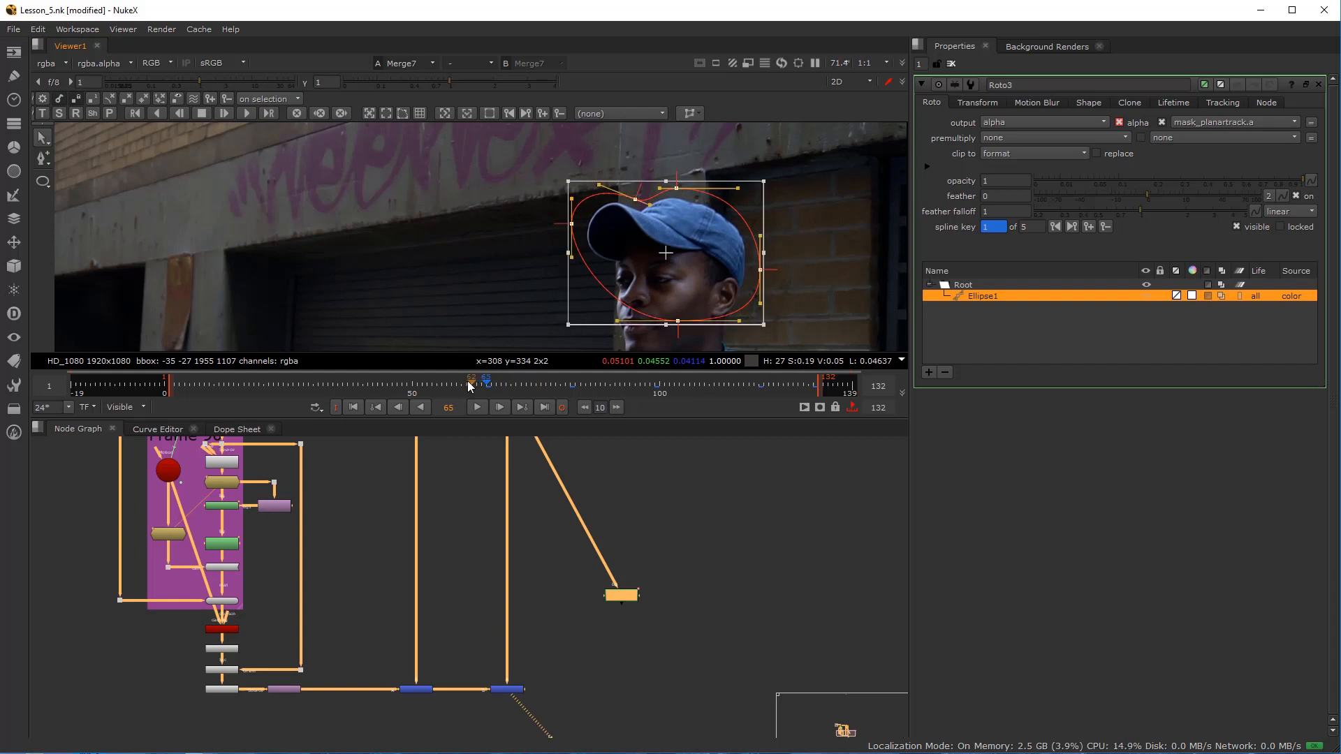
- Align the ellipse with the head at frame 46 and adjust the point at the back of the head
drag(470, 386, 391, 384)
drag(663, 255, 679, 247)
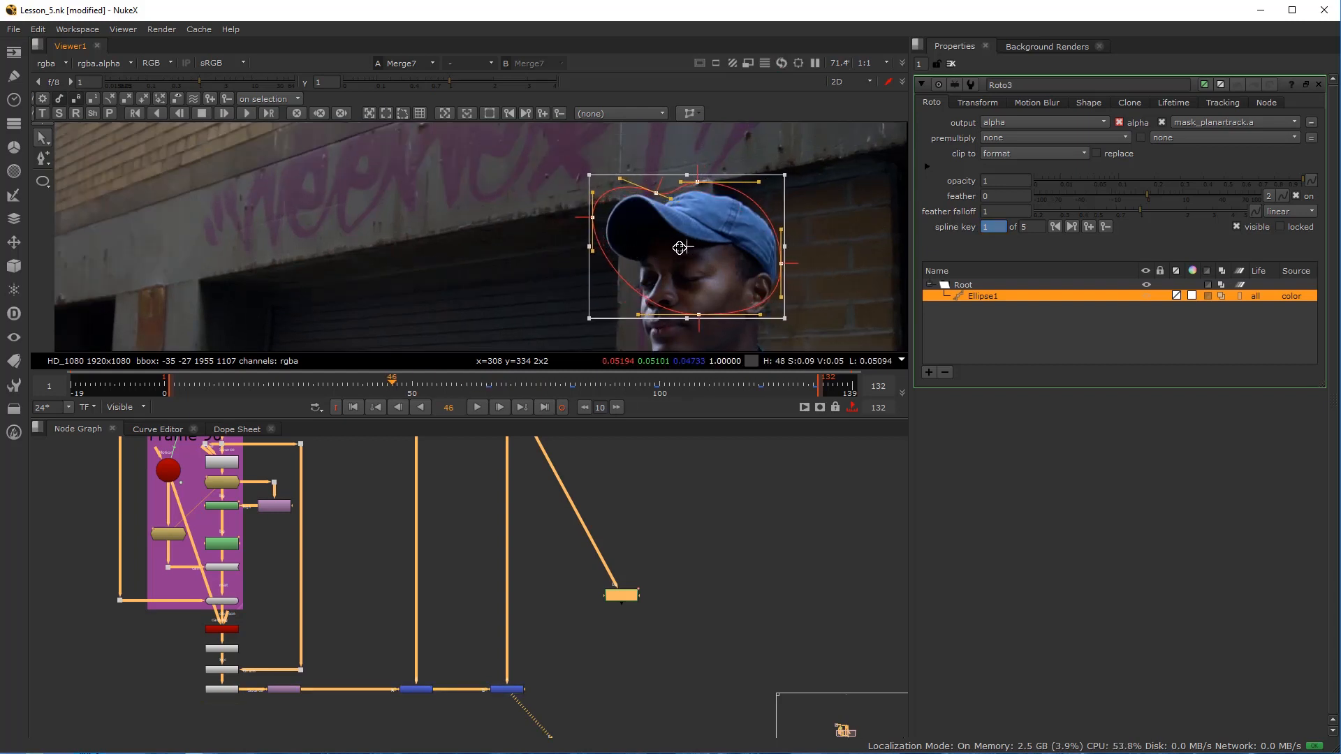
click(802, 260)
drag(781, 271, 793, 268)
drag(570, 163, 838, 348)
- Reposition the ellipse at frame 22 and refine its points and width to enclose the head and cap
drag(374, 389, 270, 388)
drag(688, 242, 634, 253)
click(761, 224)
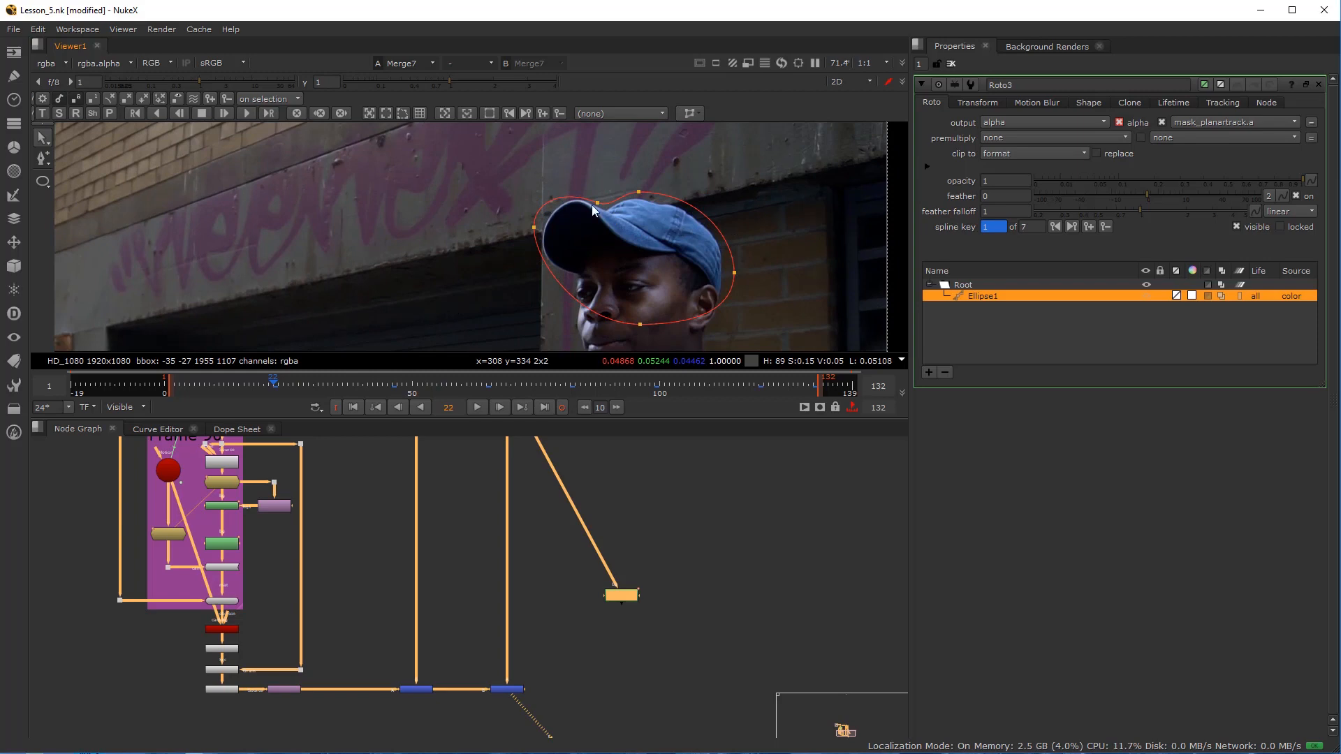
drag(594, 203, 528, 227)
drag(639, 325, 635, 333)
drag(734, 273, 731, 272)
scroll(671, 268, down, 3)
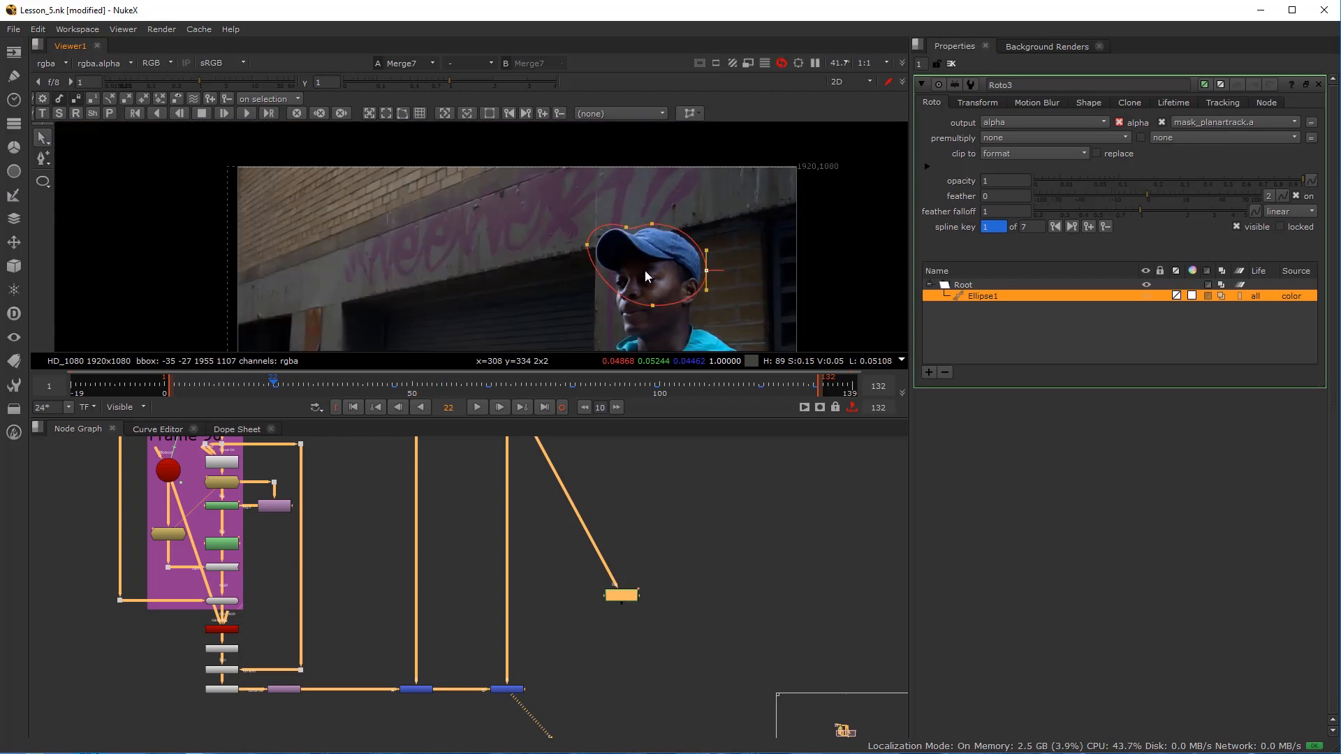
scroll(619, 264, up, 2)
drag(539, 185, 764, 338)
drag(803, 290, 759, 283)
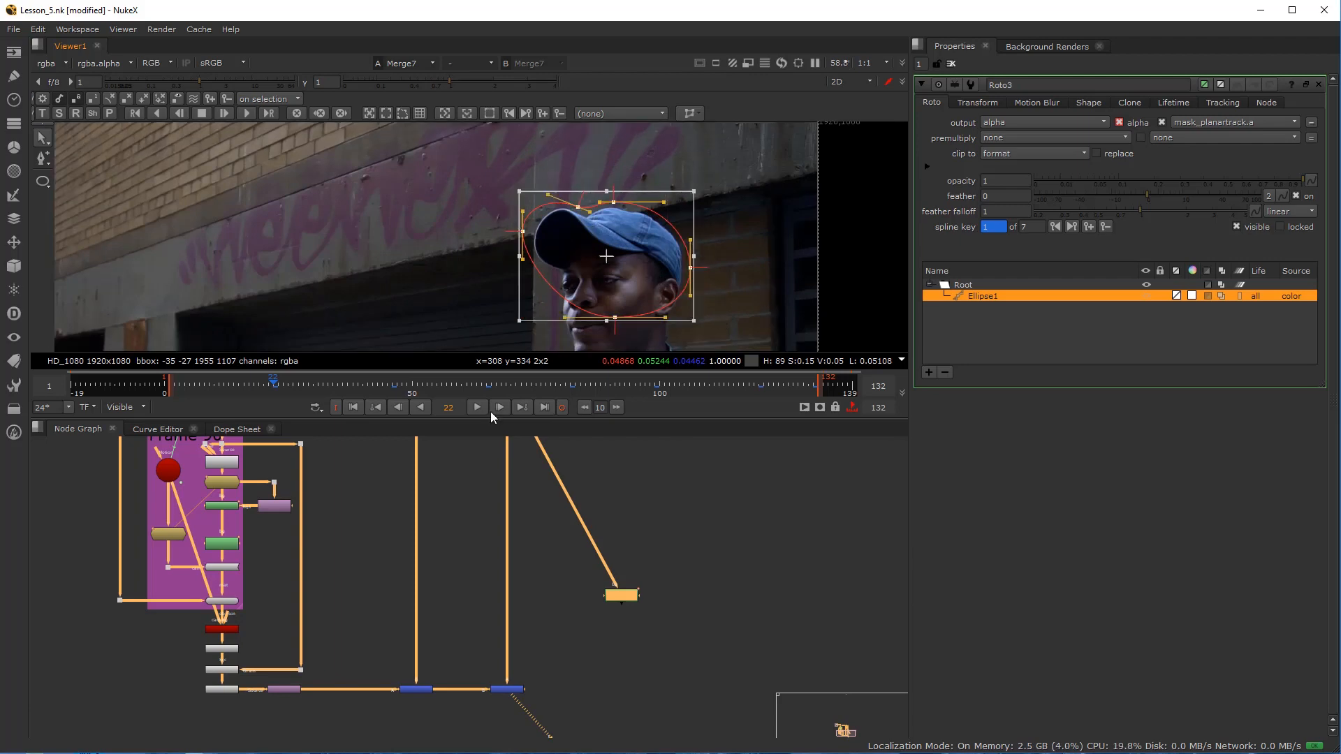
- Shift the ellipse over the head at frame 8 and adjust its point in front of the brim
drag(265, 387, 203, 388)
scroll(538, 265, up, 2)
drag(634, 259, 633, 251)
click(517, 222)
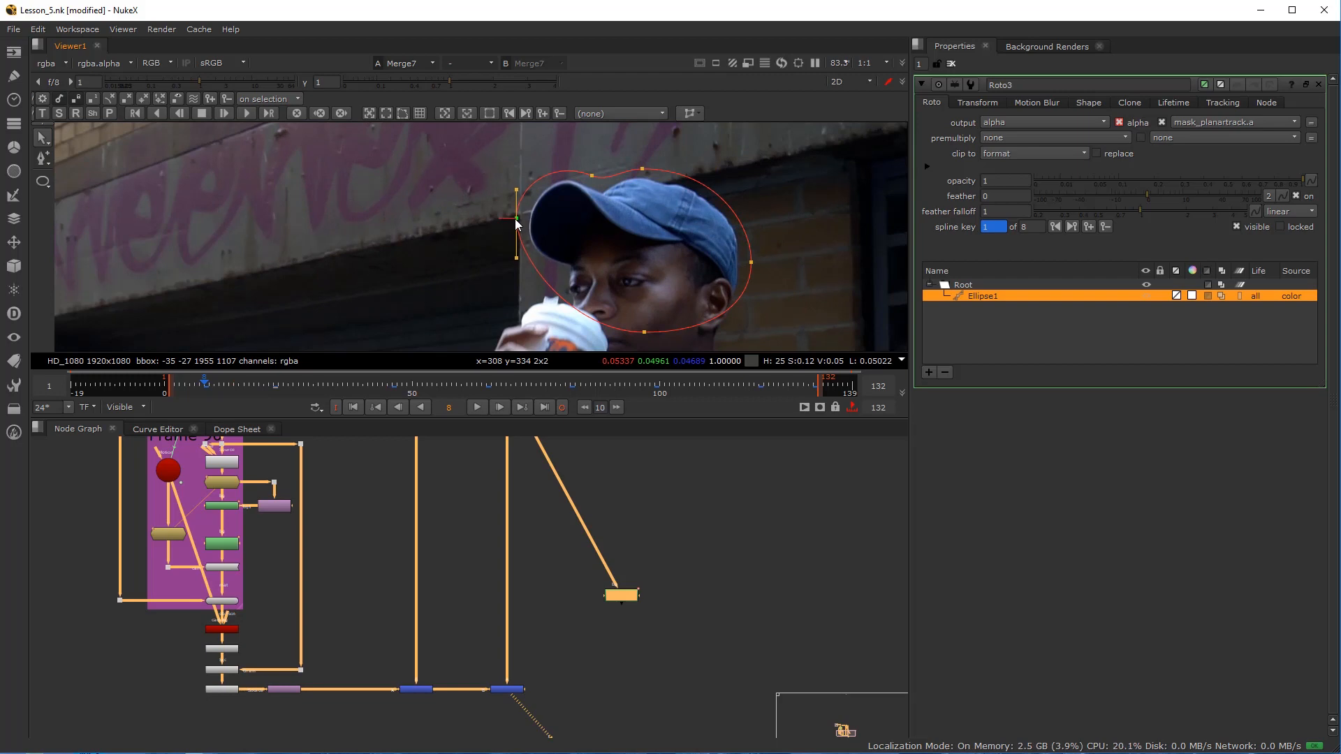
- Move the ellipse up over the head at frame 2 and adjust its two side points
drag(196, 387, 173, 387)
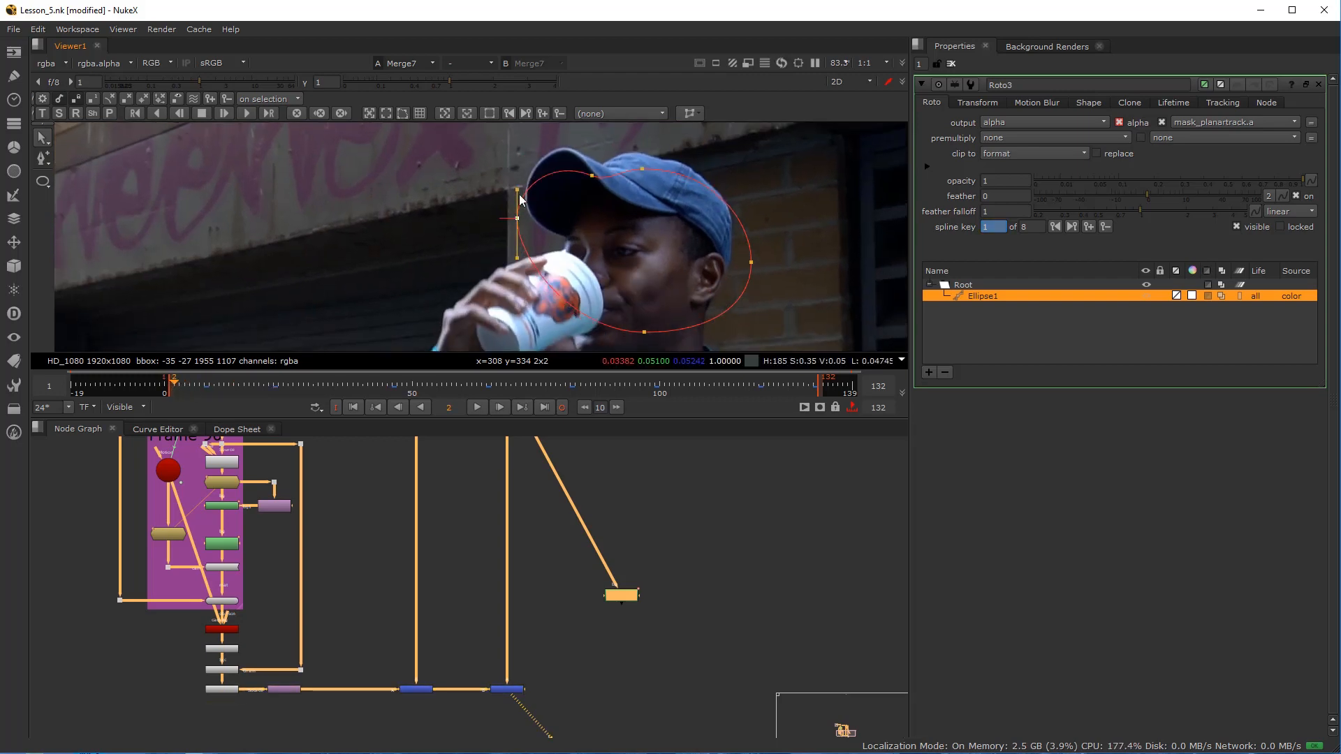
drag(659, 252, 847, 338)
drag(620, 259, 619, 233)
click(790, 198)
drag(516, 192, 517, 186)
drag(751, 236, 748, 242)
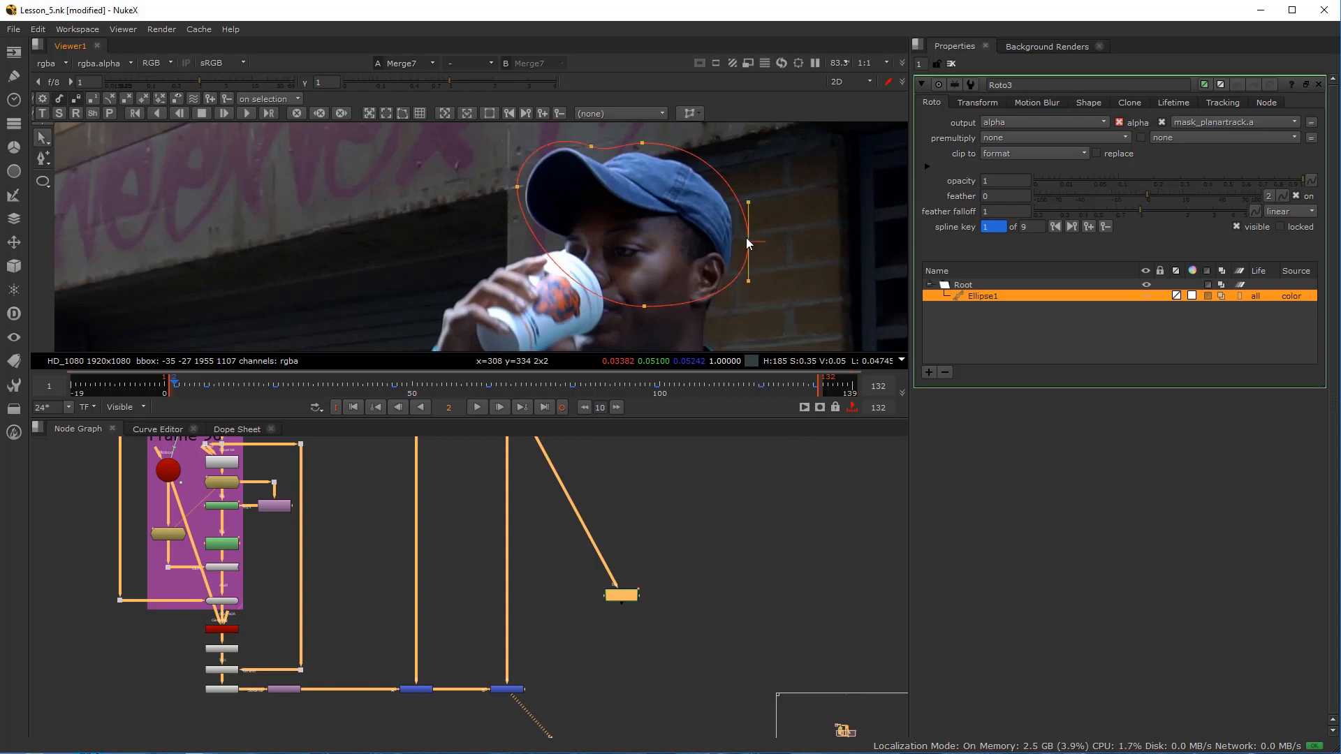
- Raise the ellipse's upper points above the cap at frame 34 and adjust the brim-side point
click(288, 384)
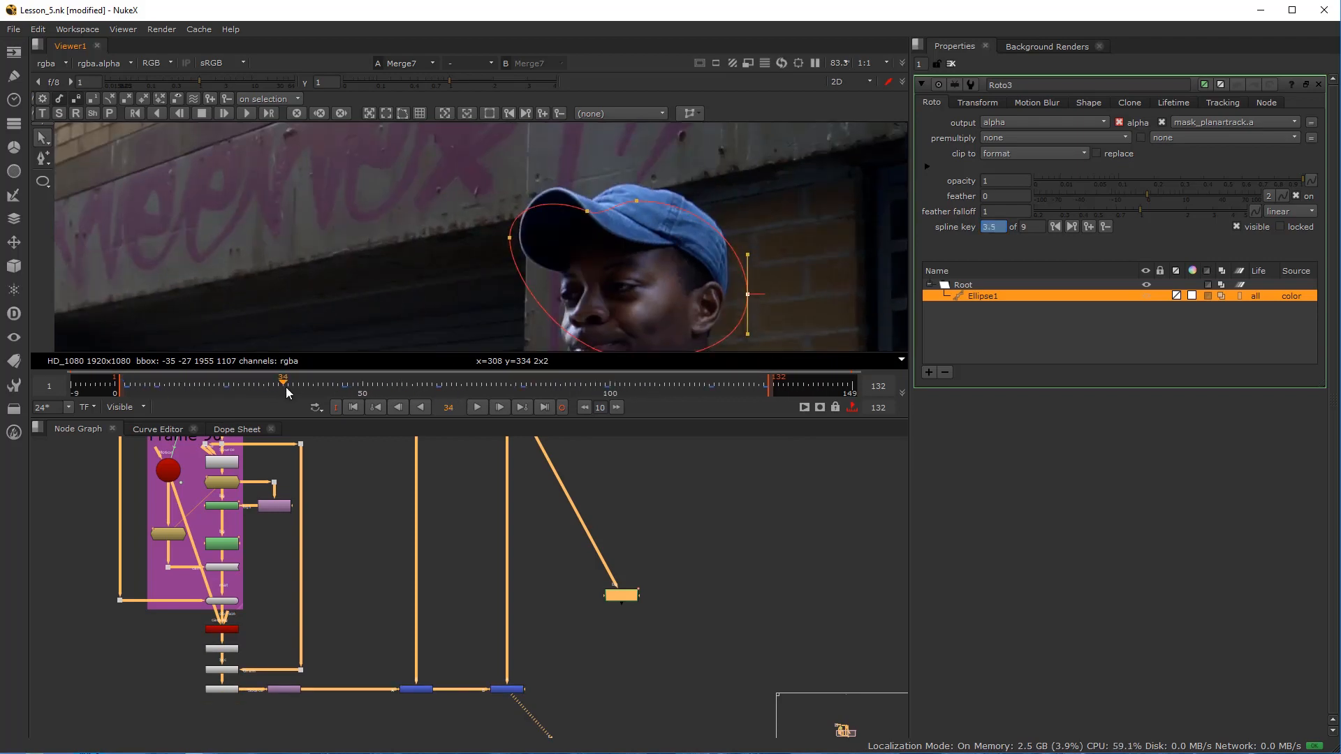
drag(589, 211, 580, 188)
drag(633, 204, 631, 180)
click(508, 233)
- Select the whole ellipse at frame 55 and move it back over the head
drag(285, 384, 388, 387)
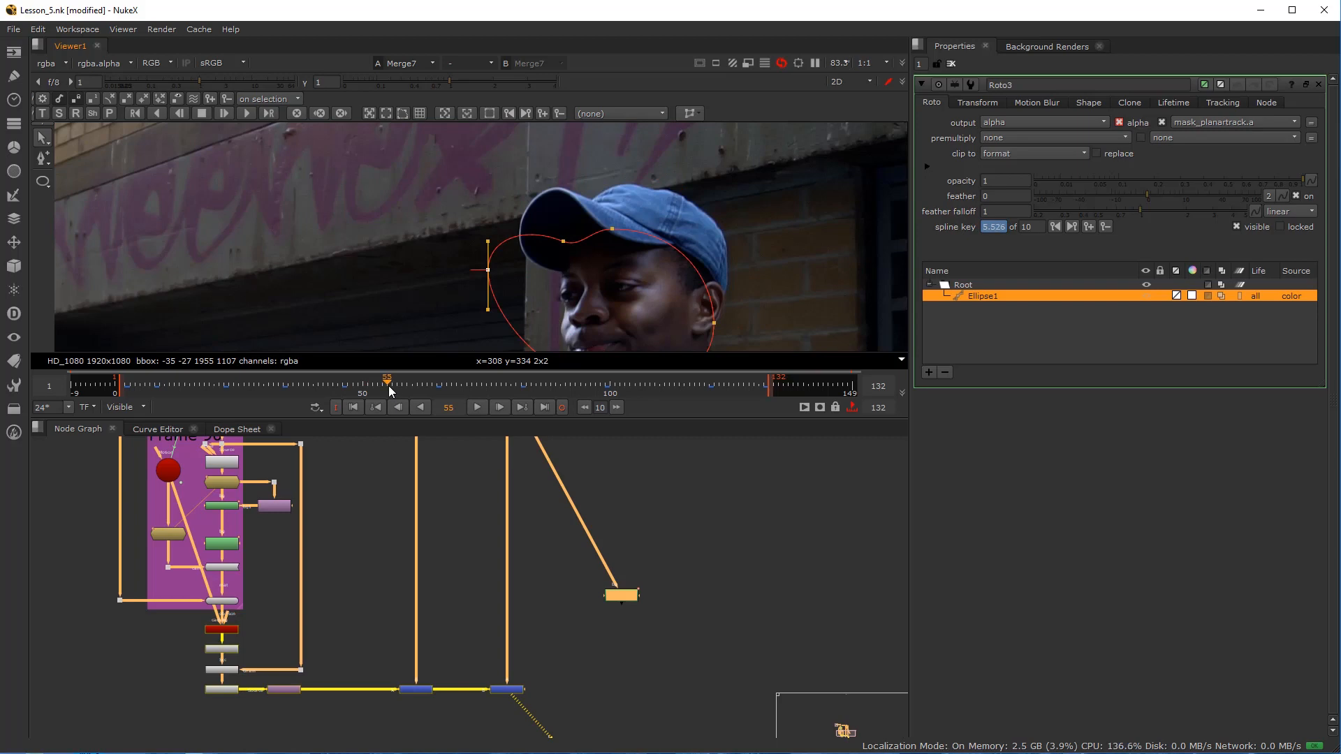
scroll(431, 204, down, 2)
drag(428, 198, 670, 348)
drag(575, 280, 578, 268)
- Correct the ellipse's position over the head at frame 90 and around frames 110, 126 and 73
drag(347, 387, 560, 390)
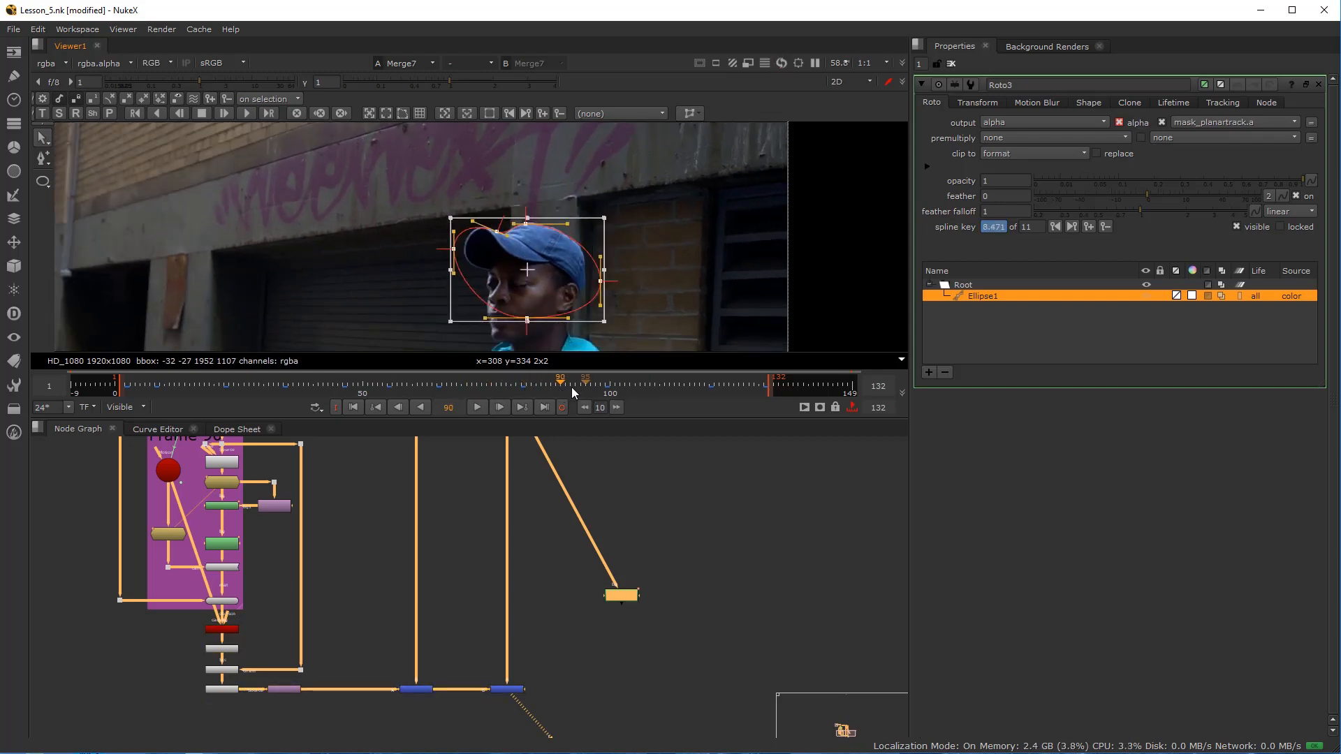
scroll(514, 265, up, 3)
drag(522, 241, 526, 230)
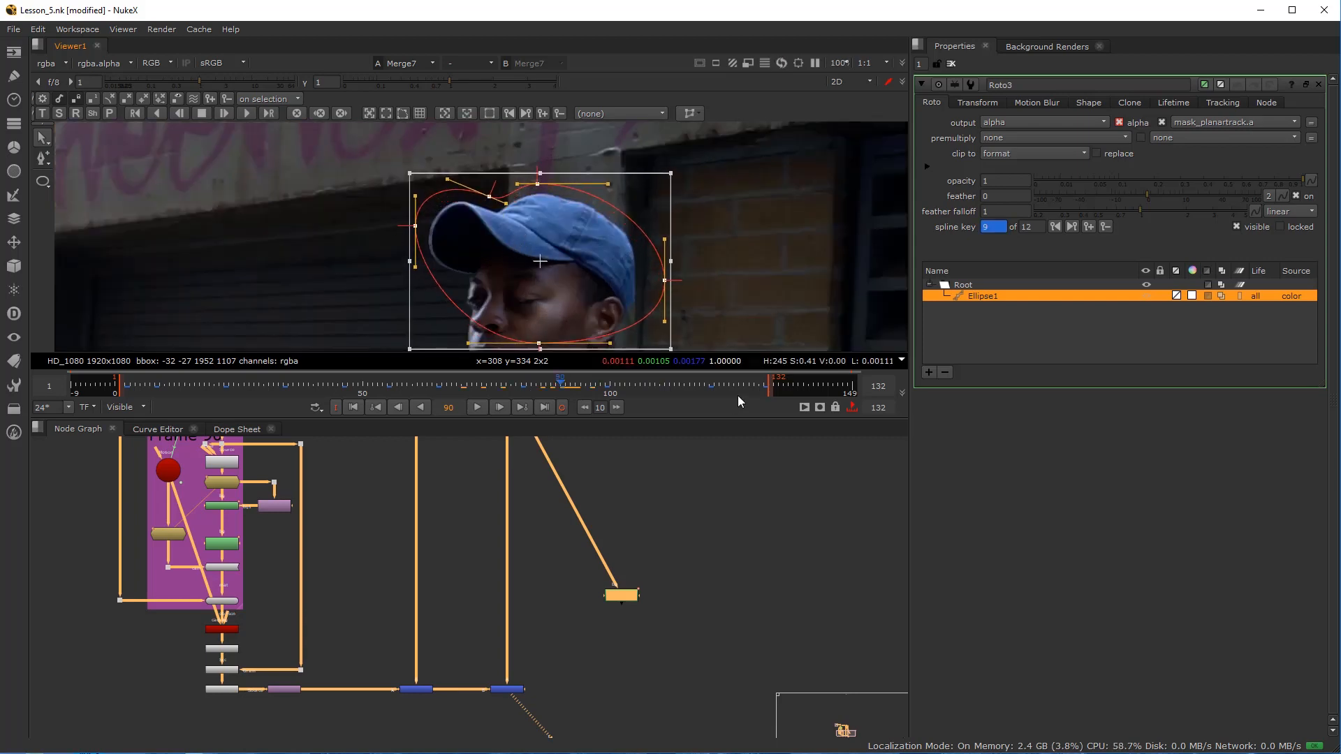
click(657, 383)
mouse_move(562, 271)
mouse_down()
mouse_move(592, 297)
mouse_move(562, 271)
mouse_up()
click(738, 384)
click(475, 385)
- Adjust the ellipse's position over the head at frames 60 and 50 and around frame 40
click(412, 384)
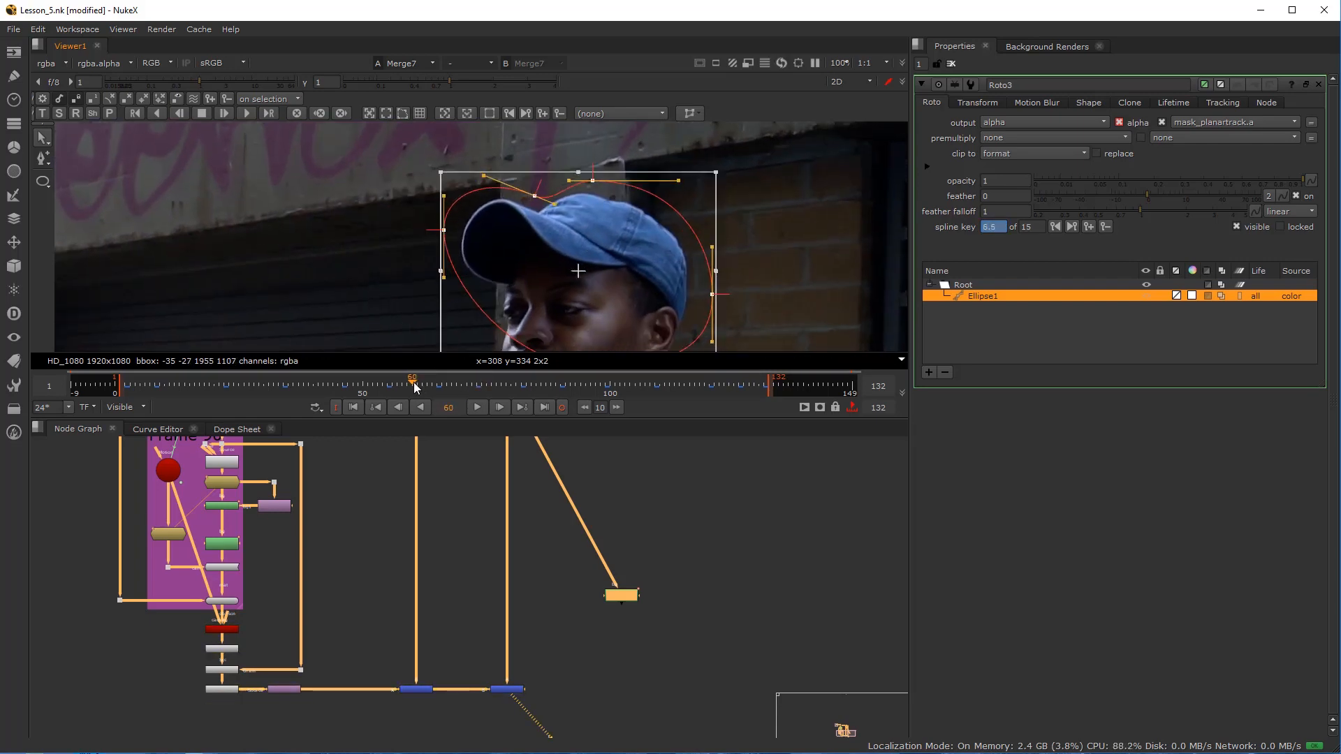
drag(579, 269, 603, 247)
click(363, 384)
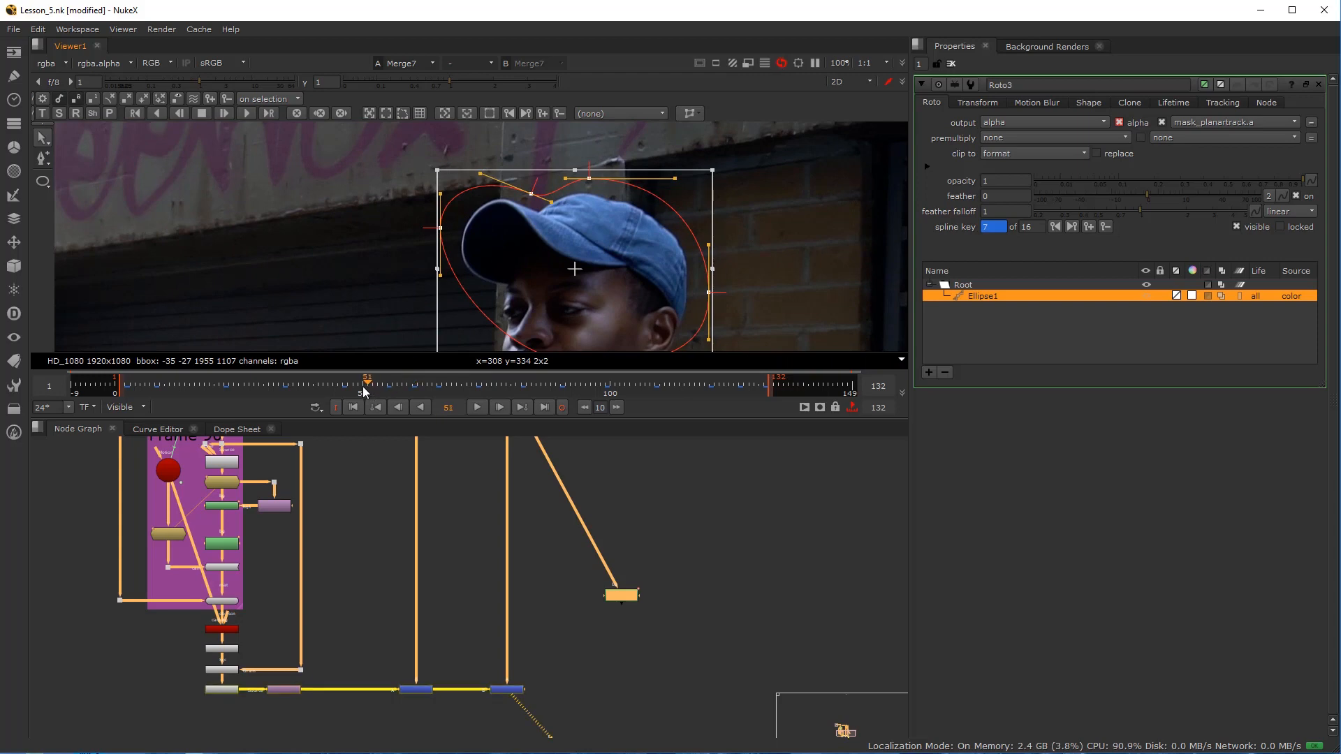
drag(560, 298, 566, 302)
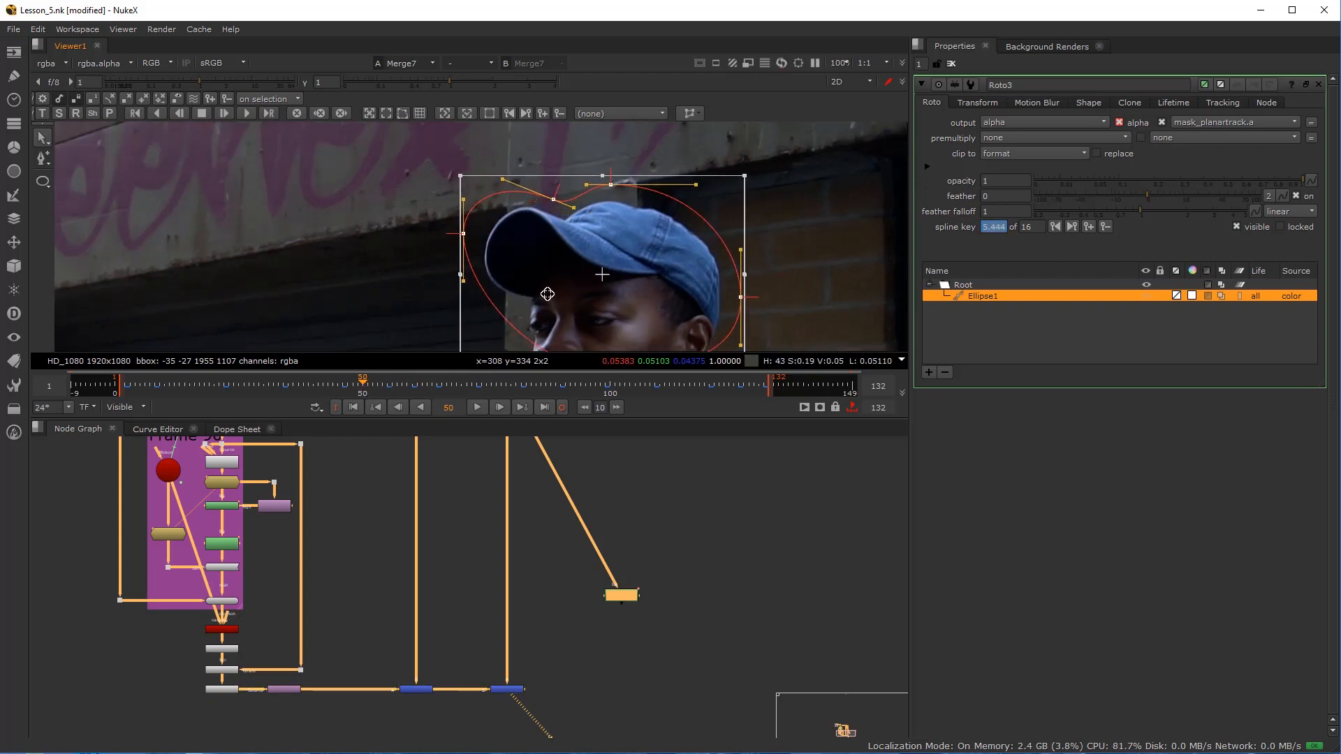
click(314, 384)
drag(620, 243, 626, 231)
- Fine-tune the ellipse's position over the head at frames 27, 15 and 5
click(249, 384)
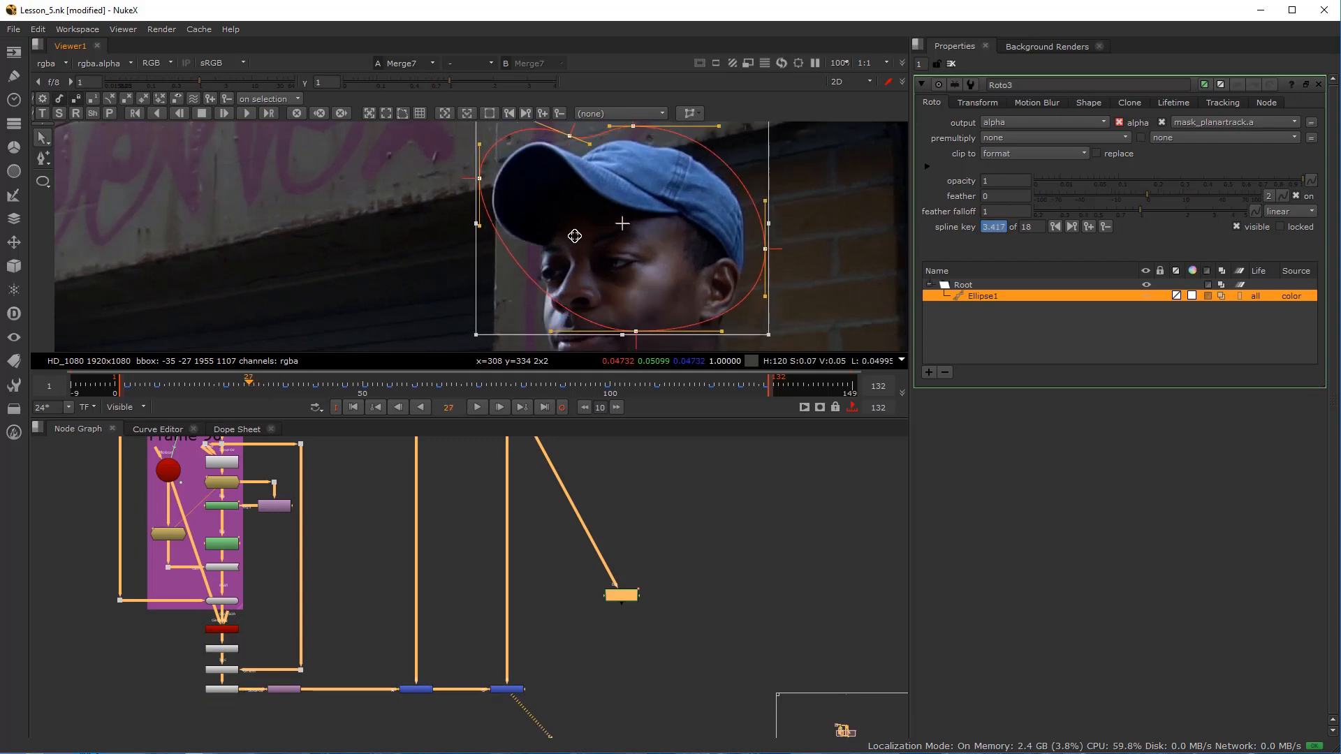
click(189, 384)
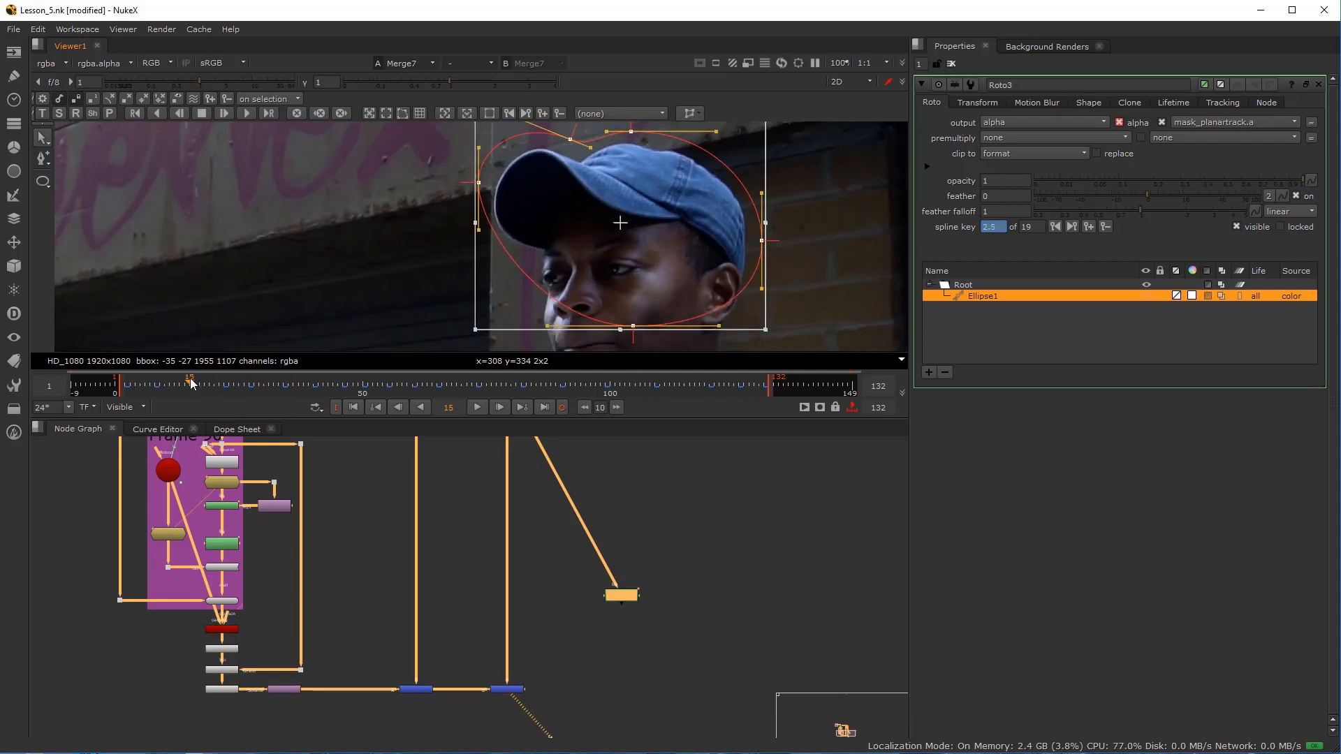
drag(585, 266, 589, 271)
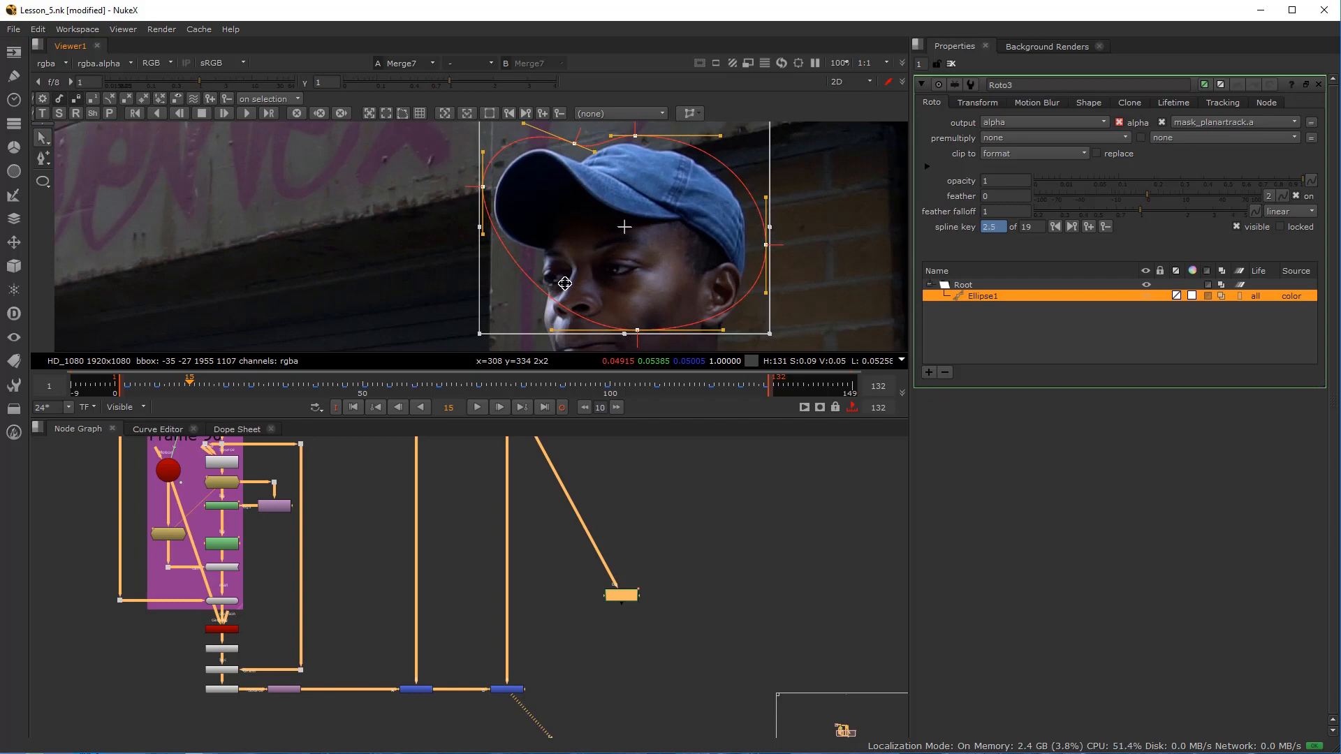
drag(168, 385, 139, 387)
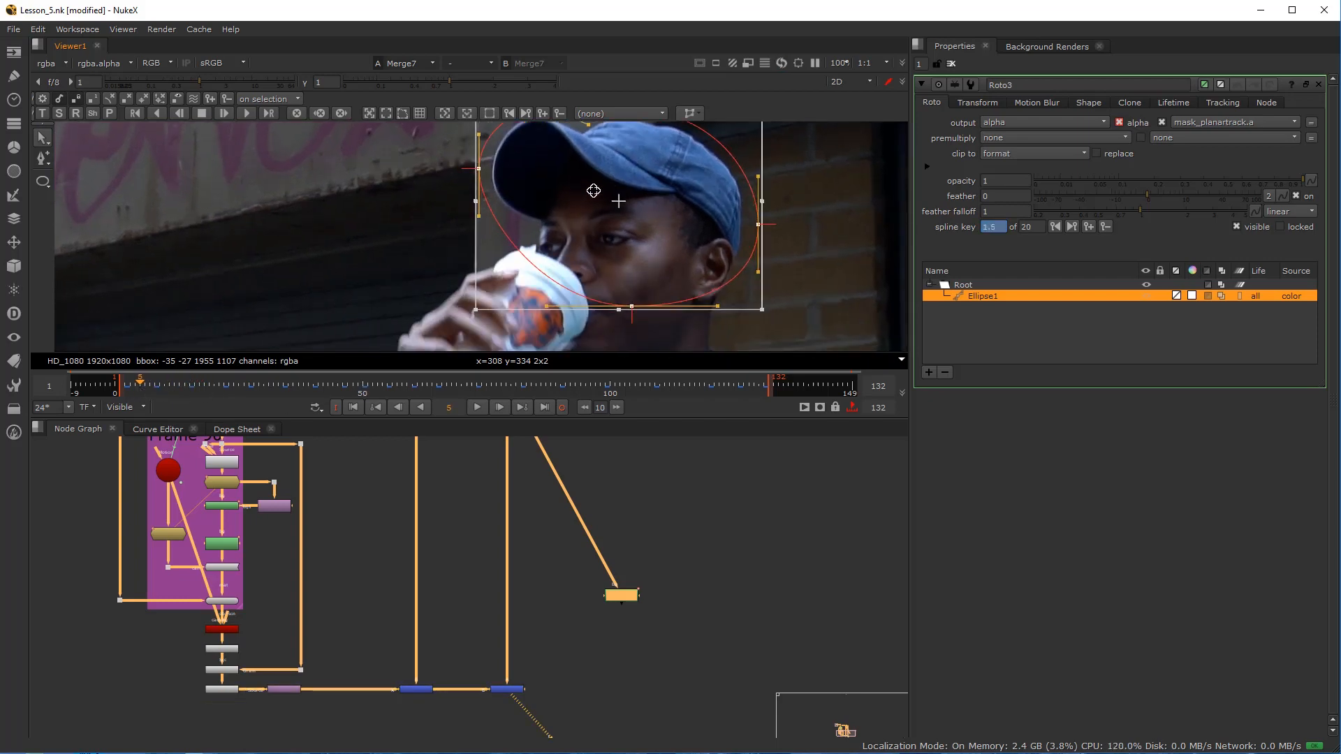
scroll(576, 261, down, 3)
scroll(578, 262, up, 2)
drag(552, 246, 550, 246)
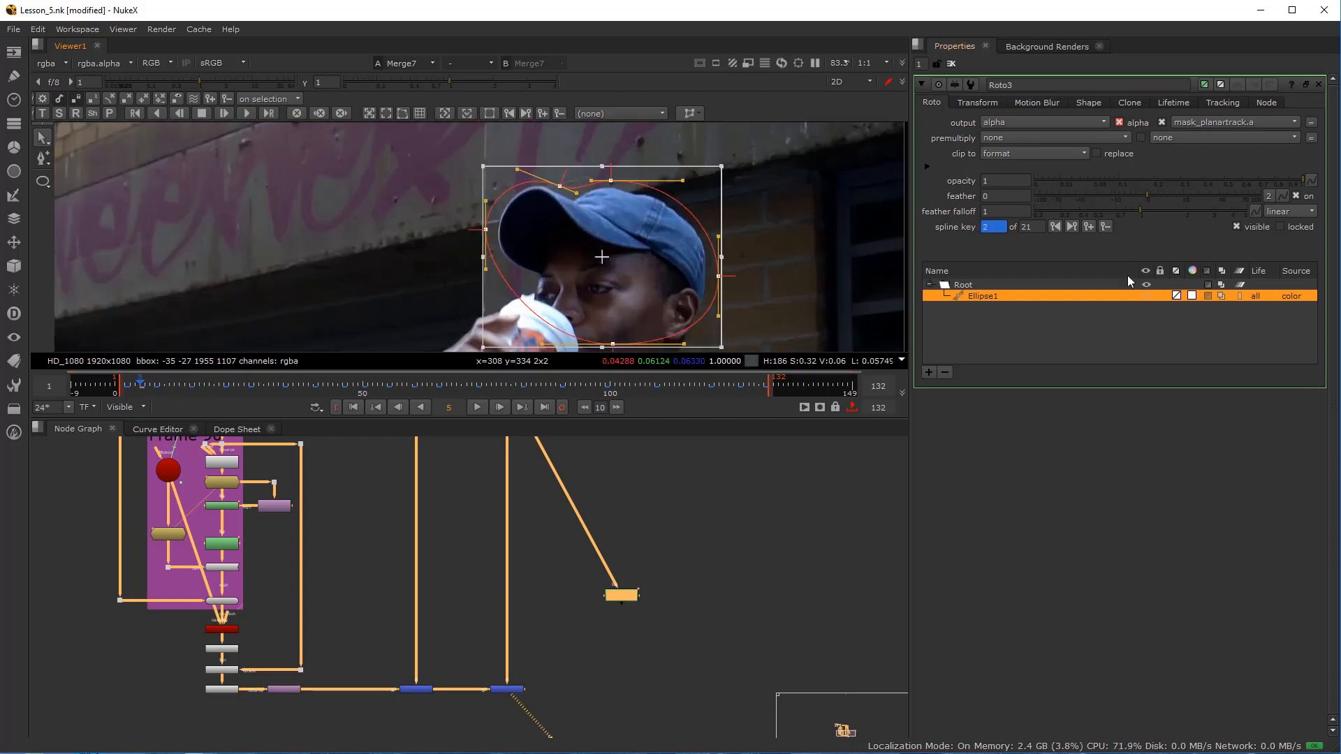
- Convert the head ellipse to a planar track layer
right_click(982, 296)
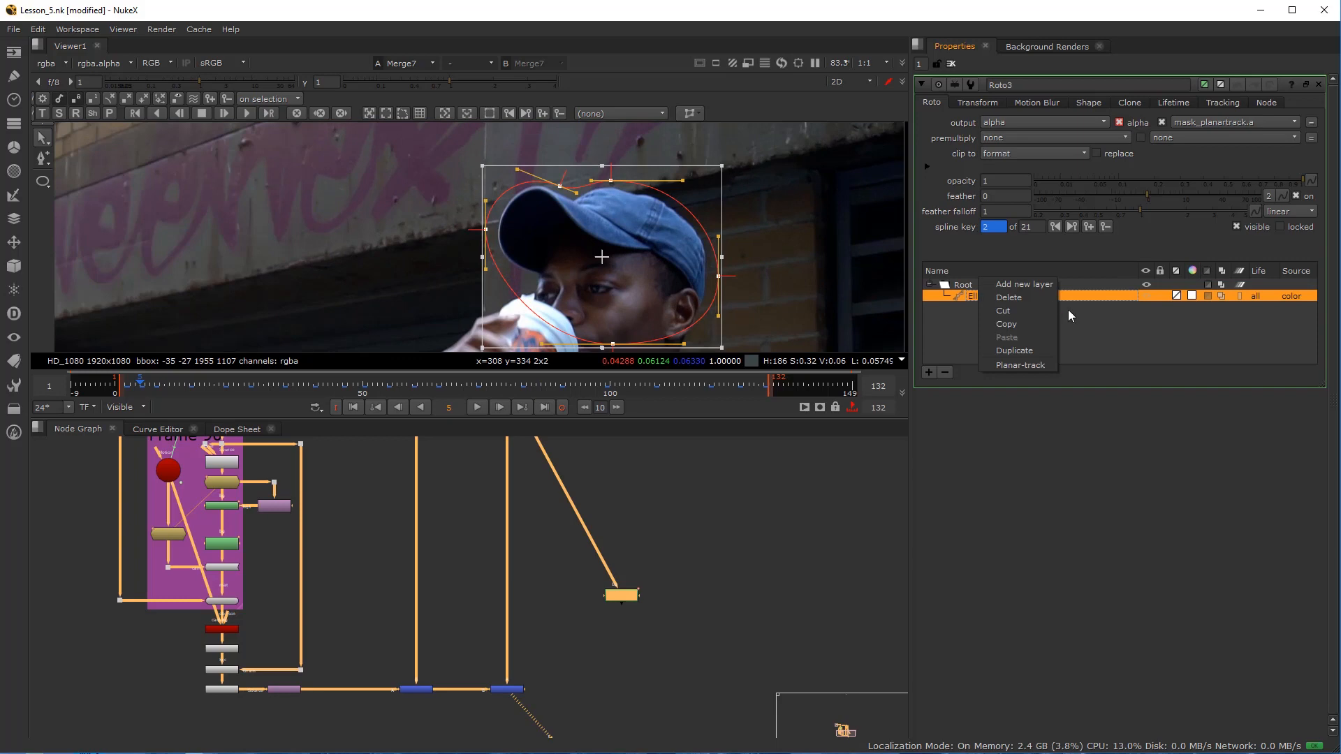
click(1035, 363)
right_click(978, 296)
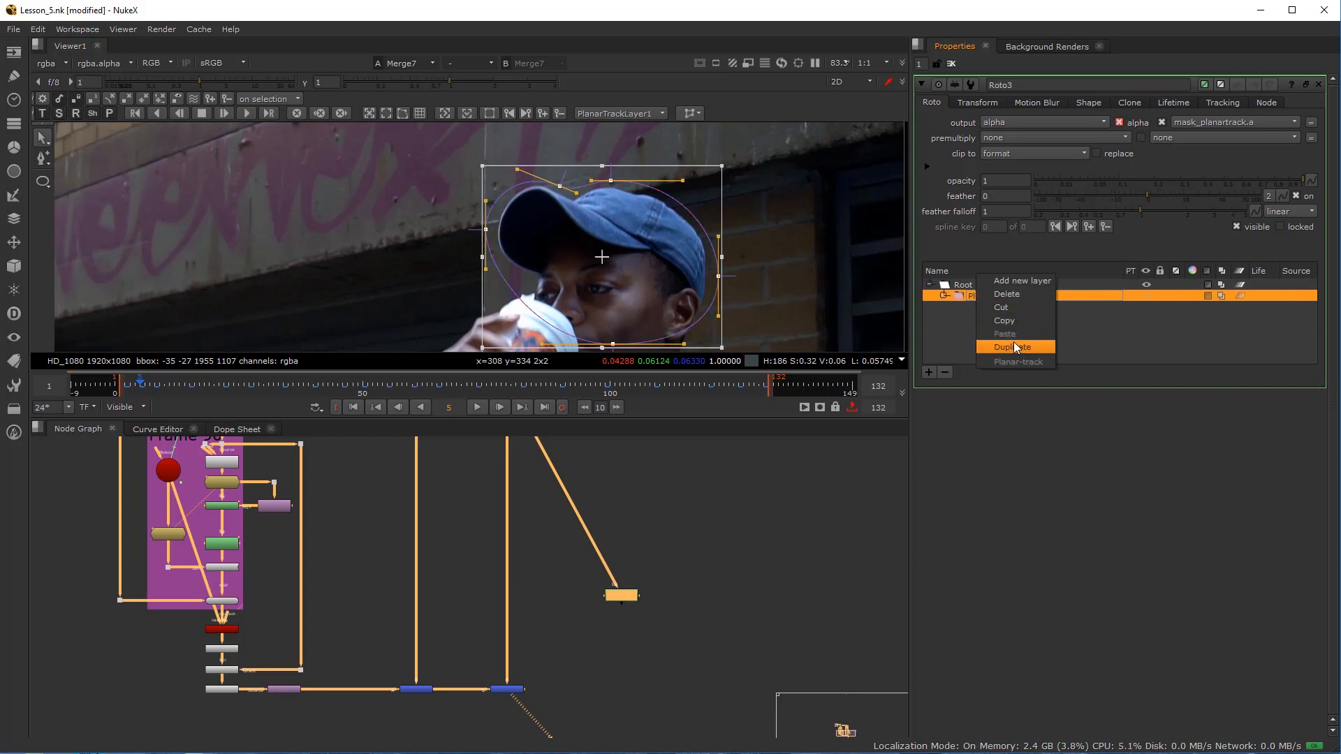
click(978, 312)
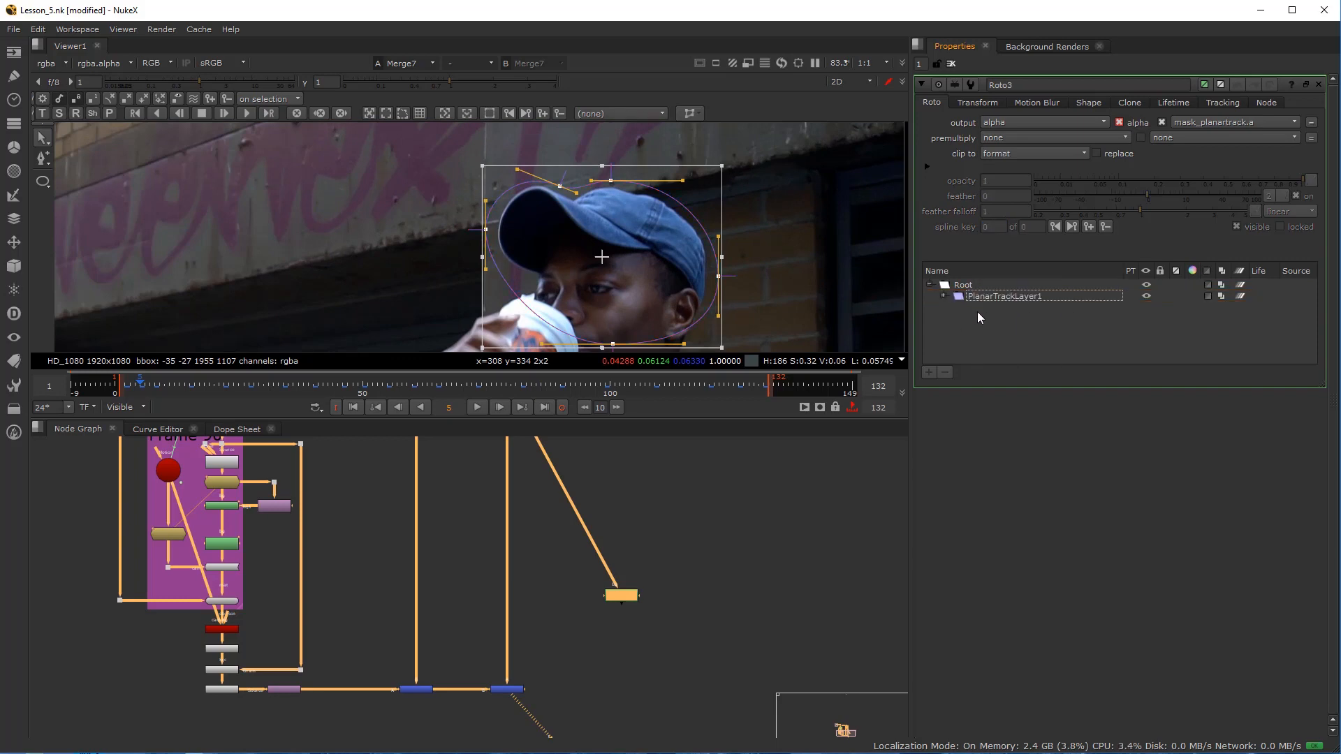
- Rename the planar track layer as MASK
double_click(993, 296)
text(MASK)
key(Return)
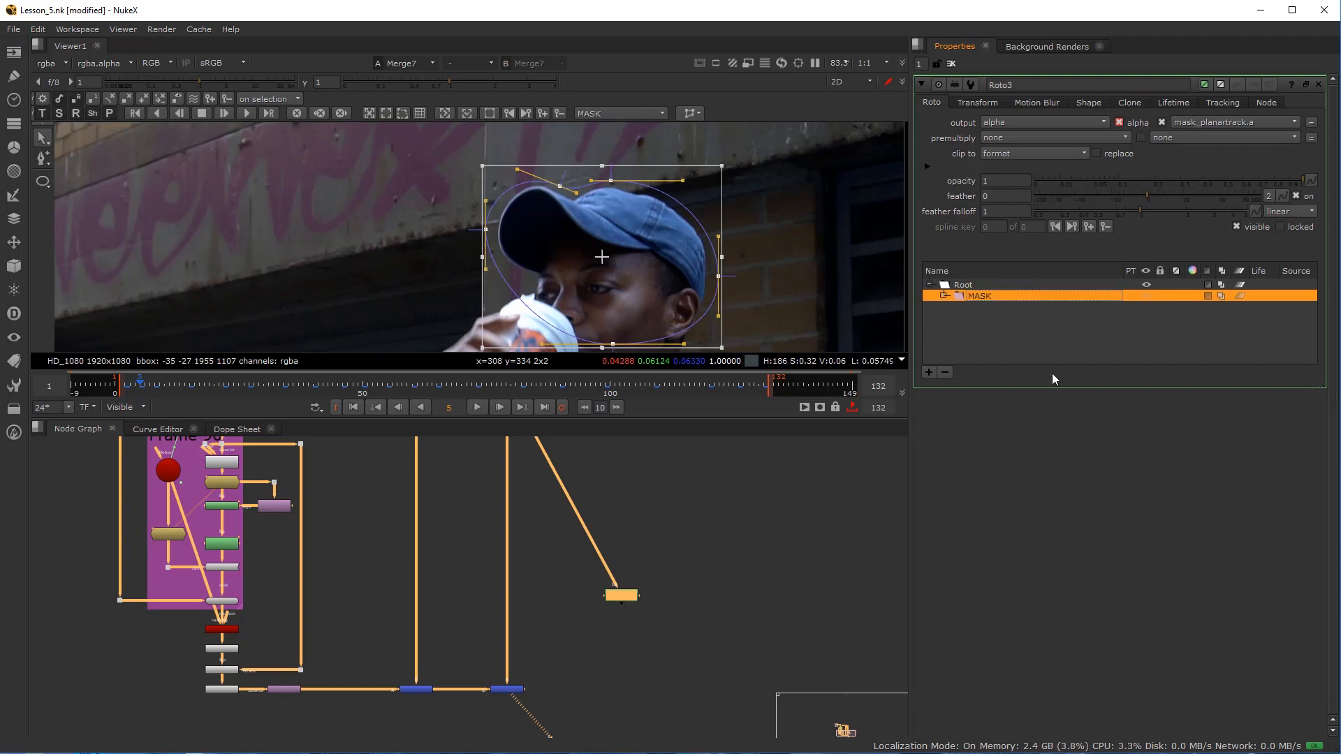
click(1016, 338)
- Select the Root layer and go to frame 28, where the graffiti is clearly in view
click(961, 298)
click(965, 285)
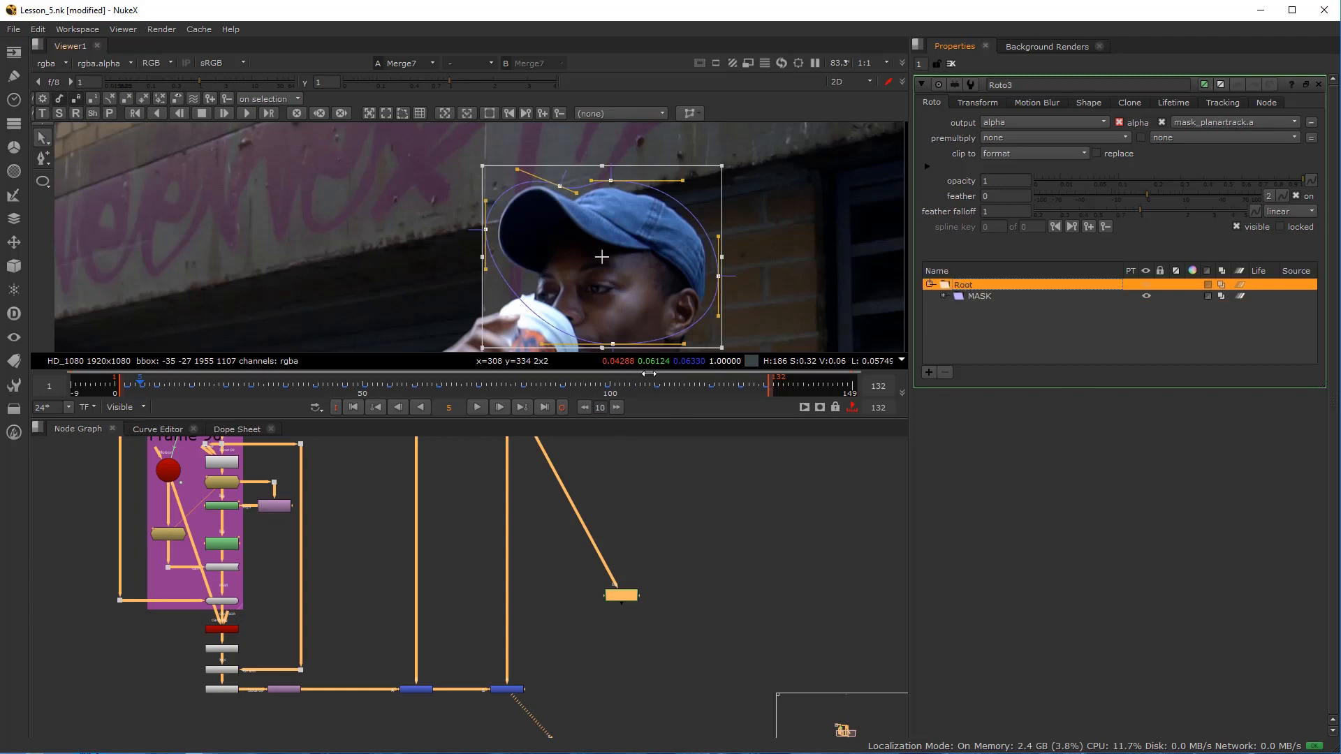
drag(617, 393, 710, 388)
scroll(558, 240, down, 2)
scroll(524, 259, up, 1)
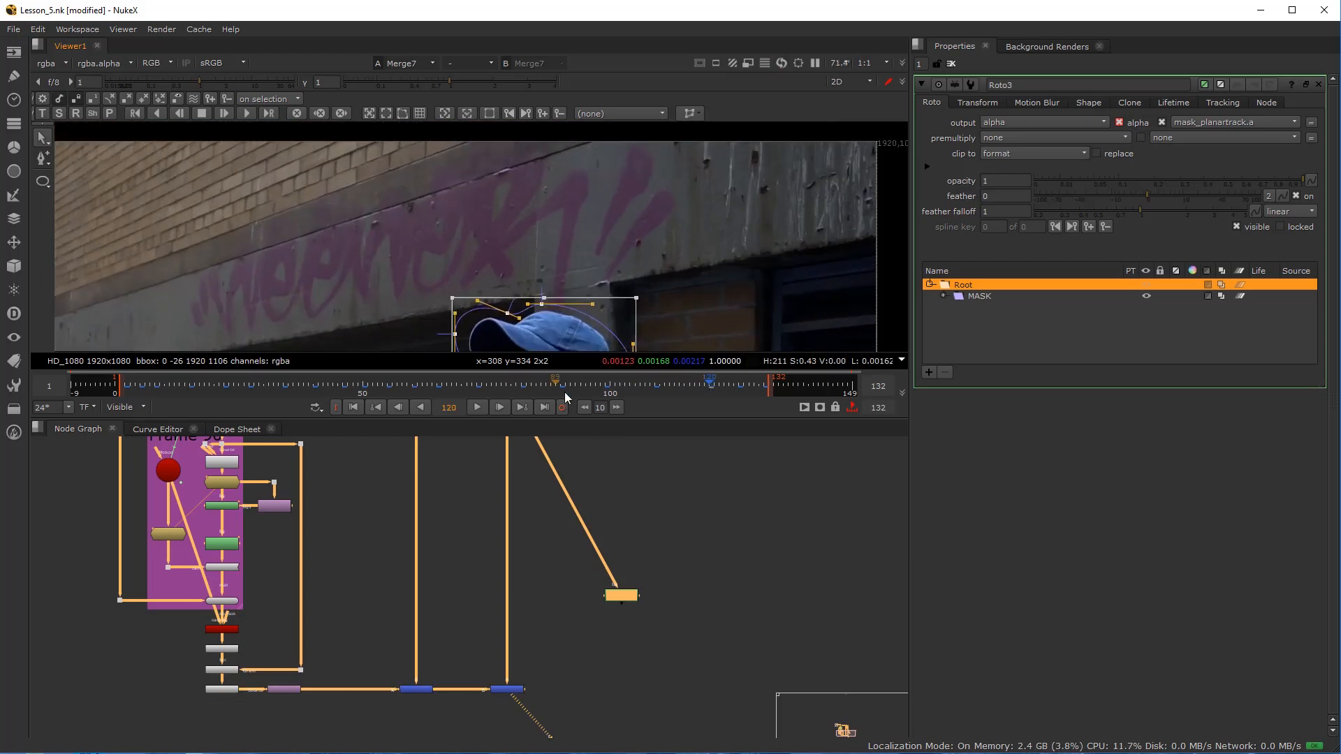
drag(677, 379, 624, 388)
drag(540, 400, 254, 412)
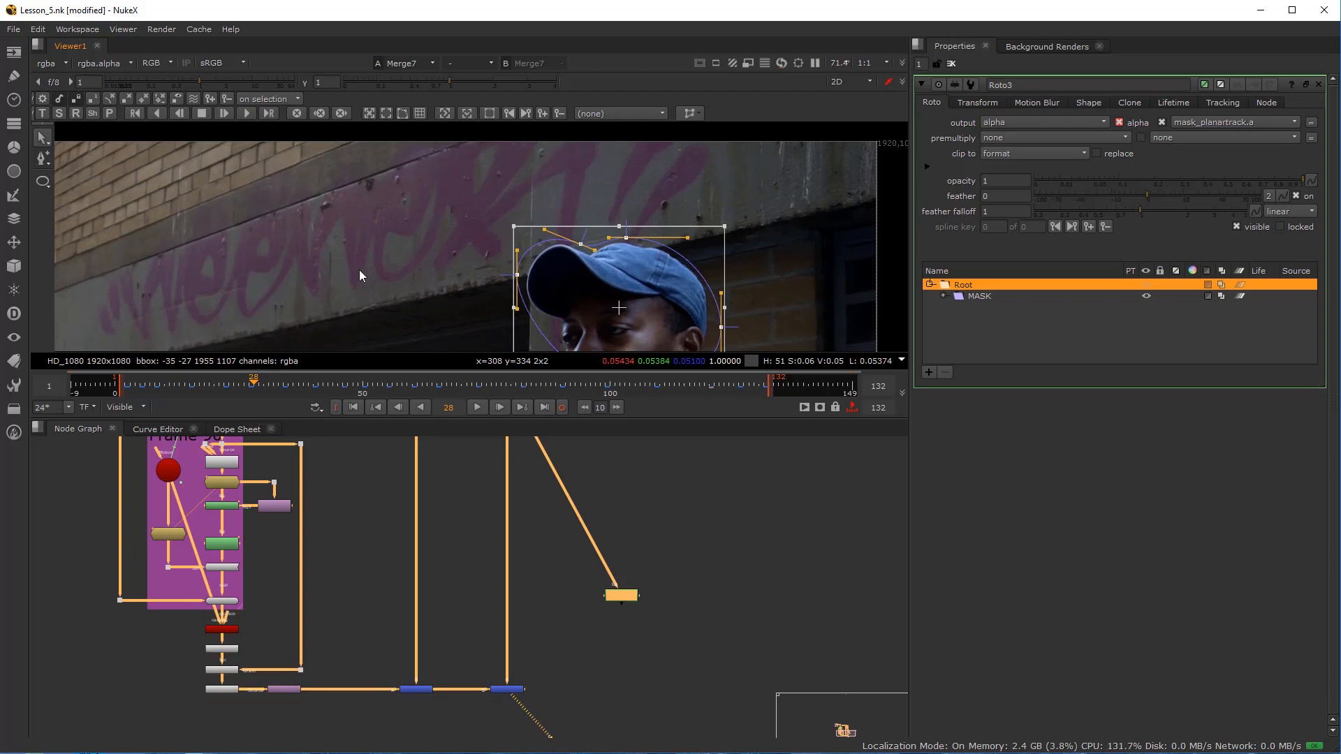
scroll(140, 251, down, 2)
- Draw a closed Bezier shape around the whole graffiti on the wall at frame 28, directly under Root
drag(116, 250, 244, 227)
drag(39, 185, 94, 183)
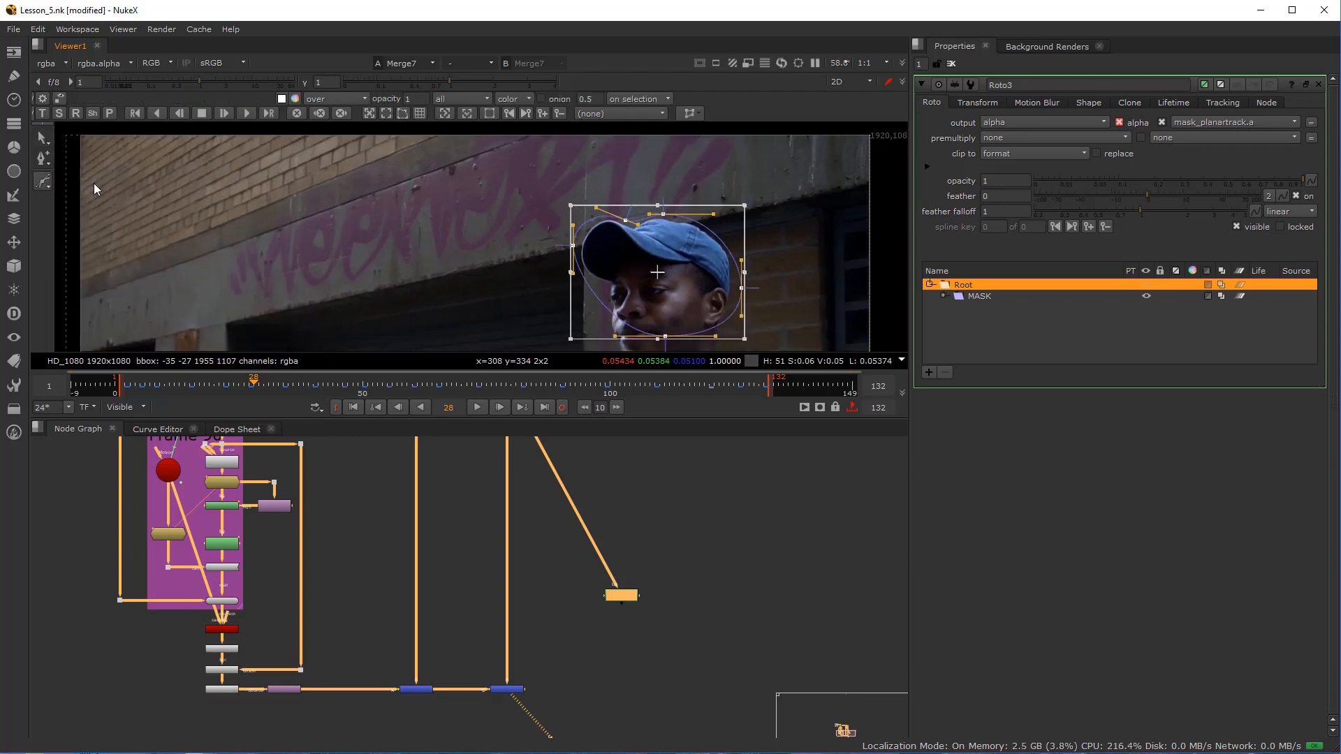
scroll(521, 148, up, 3)
scroll(459, 186, down, 3)
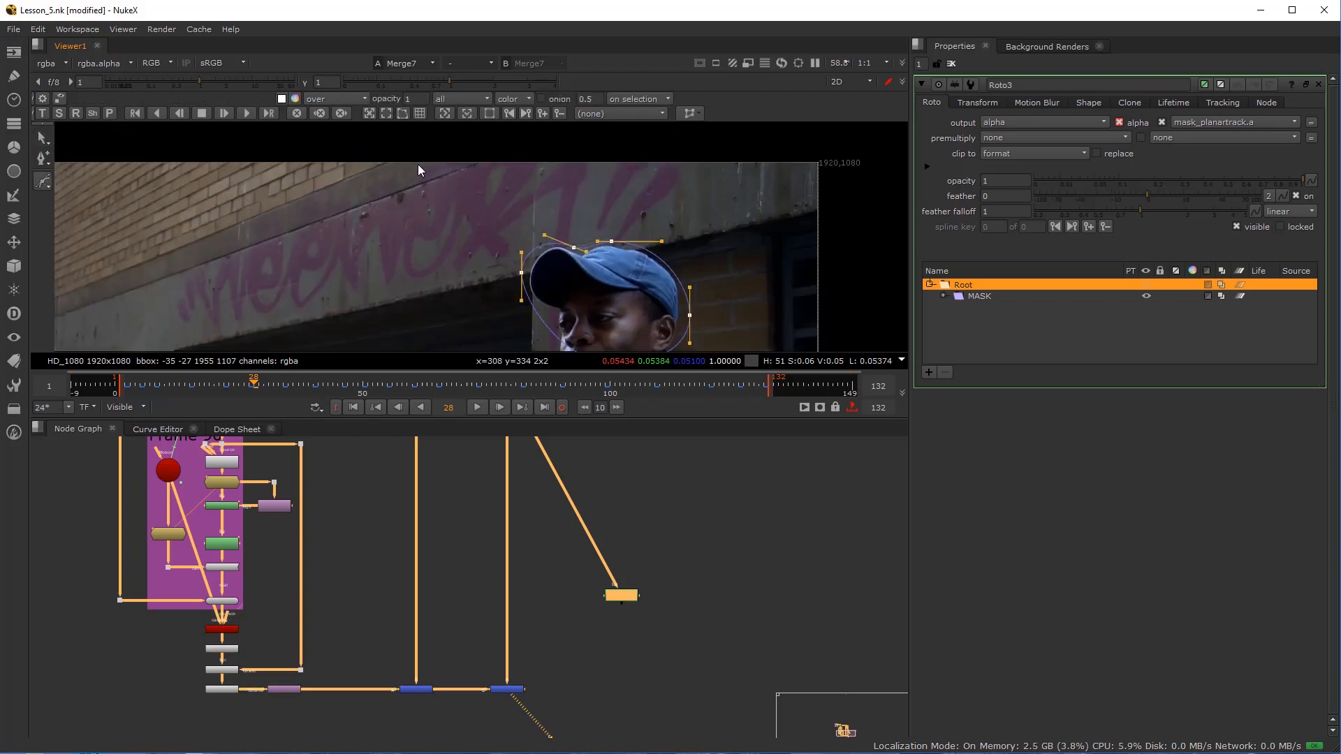
drag(421, 166, 445, 166)
click(540, 169)
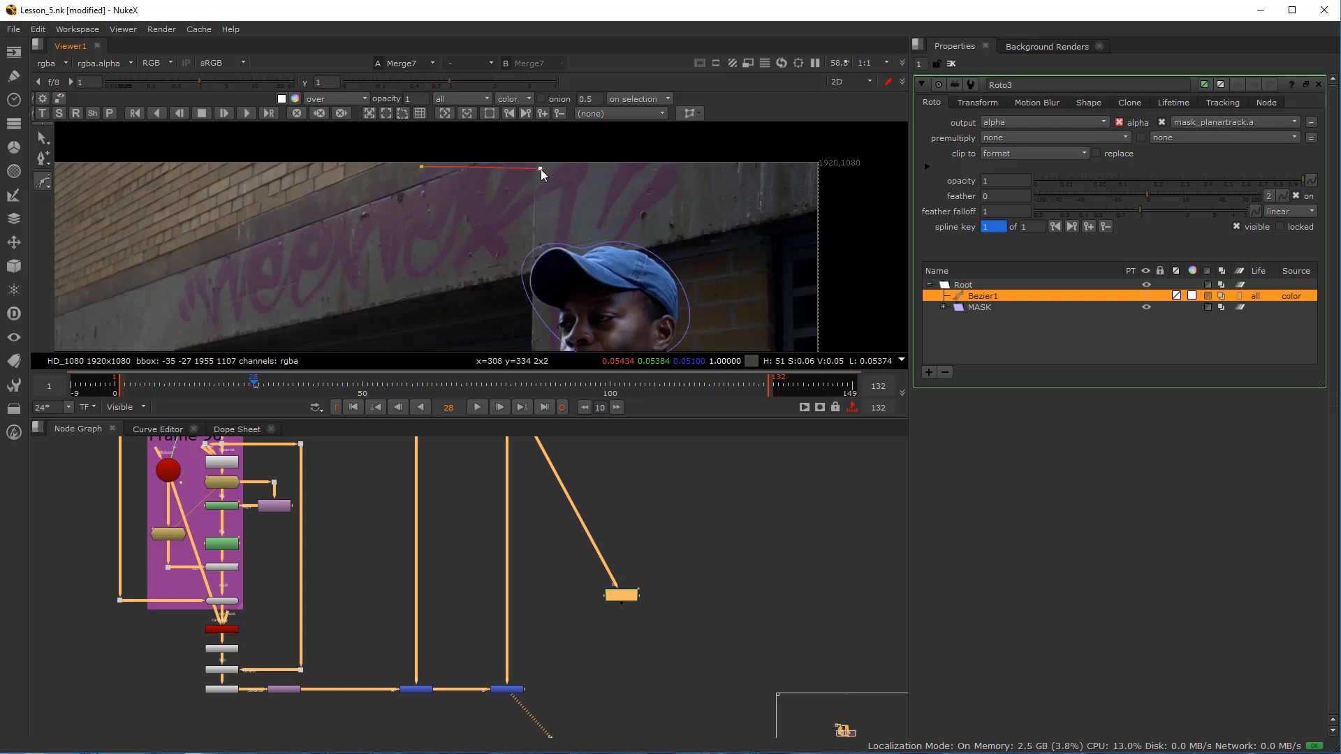
click(636, 172)
drag(678, 186, 685, 195)
click(641, 238)
drag(482, 277, 458, 282)
click(322, 305)
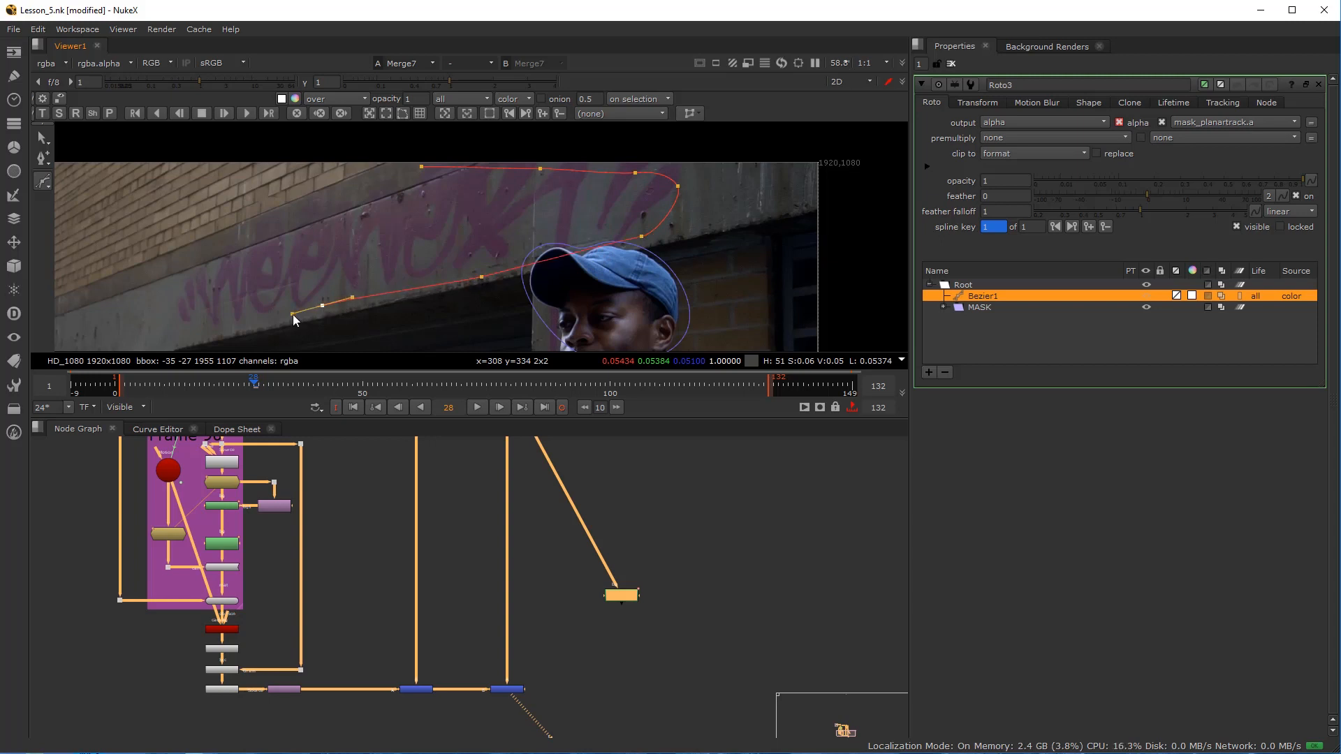
click(282, 312)
click(247, 283)
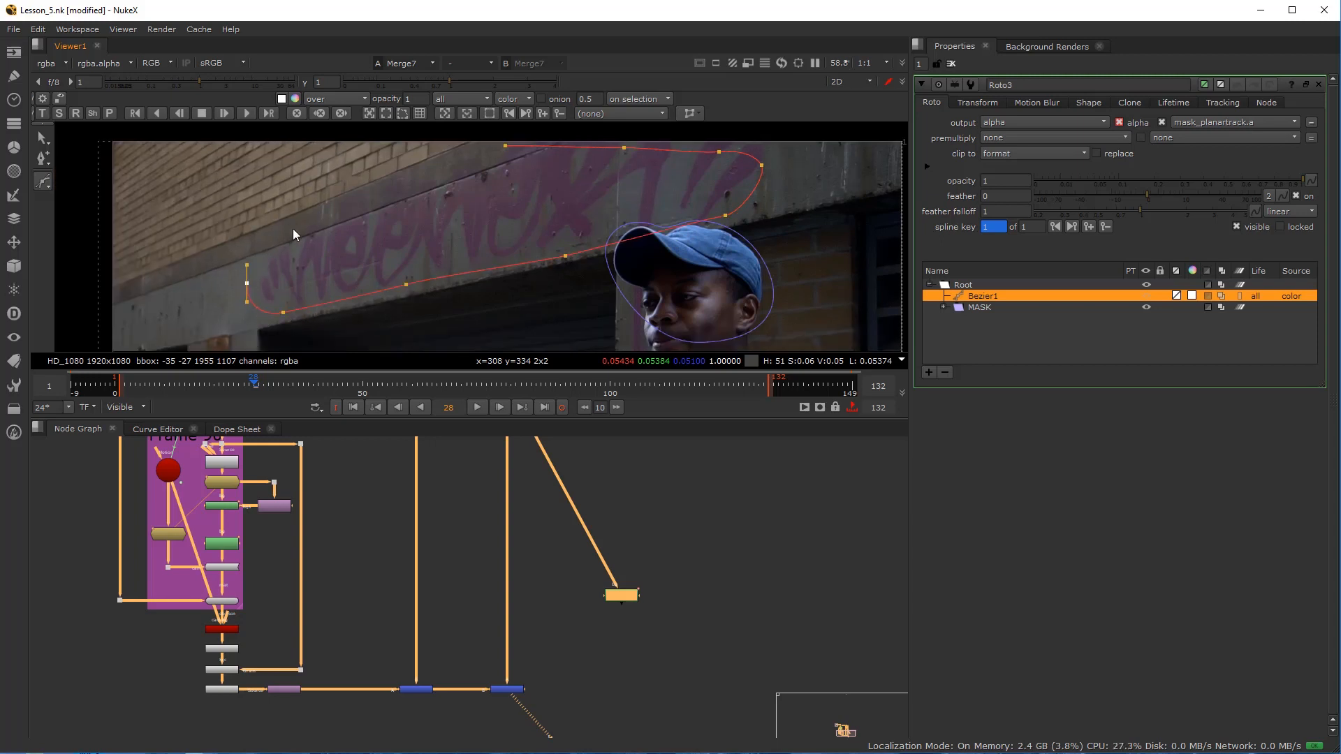
click(326, 214)
click(388, 192)
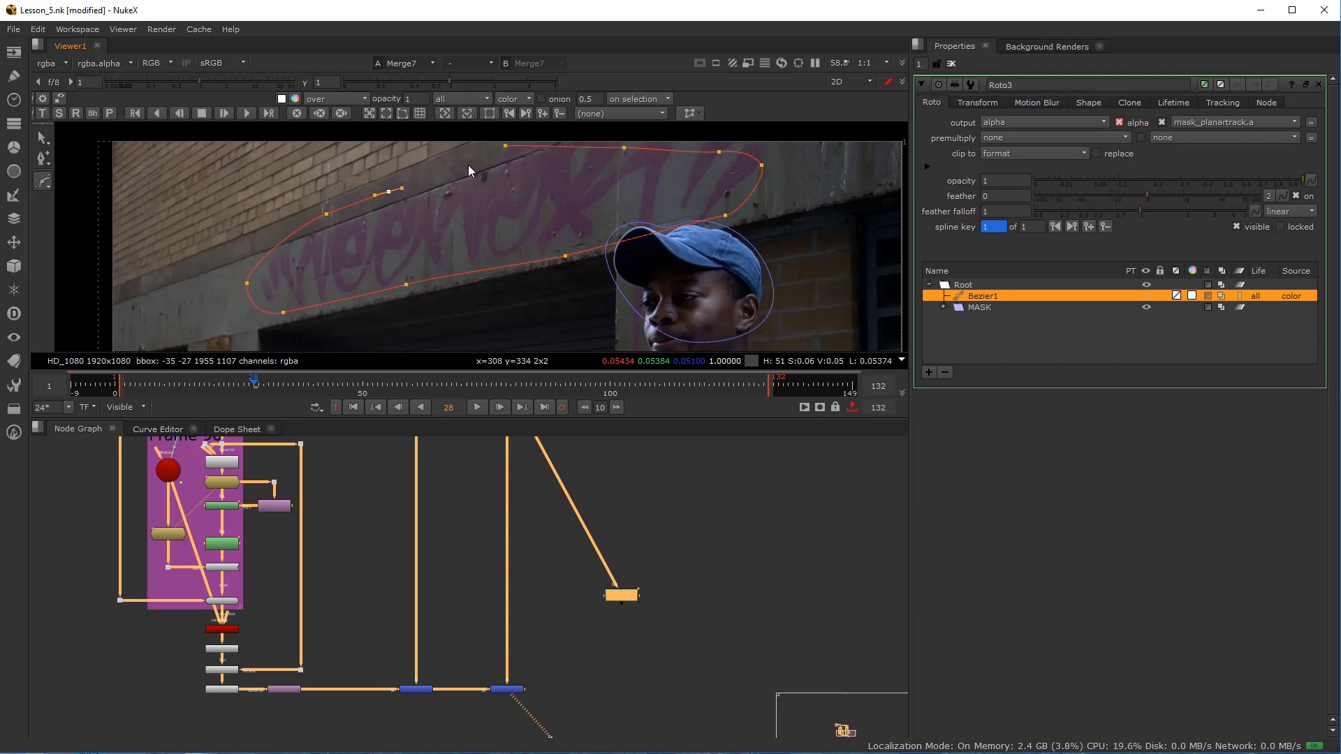
click(504, 144)
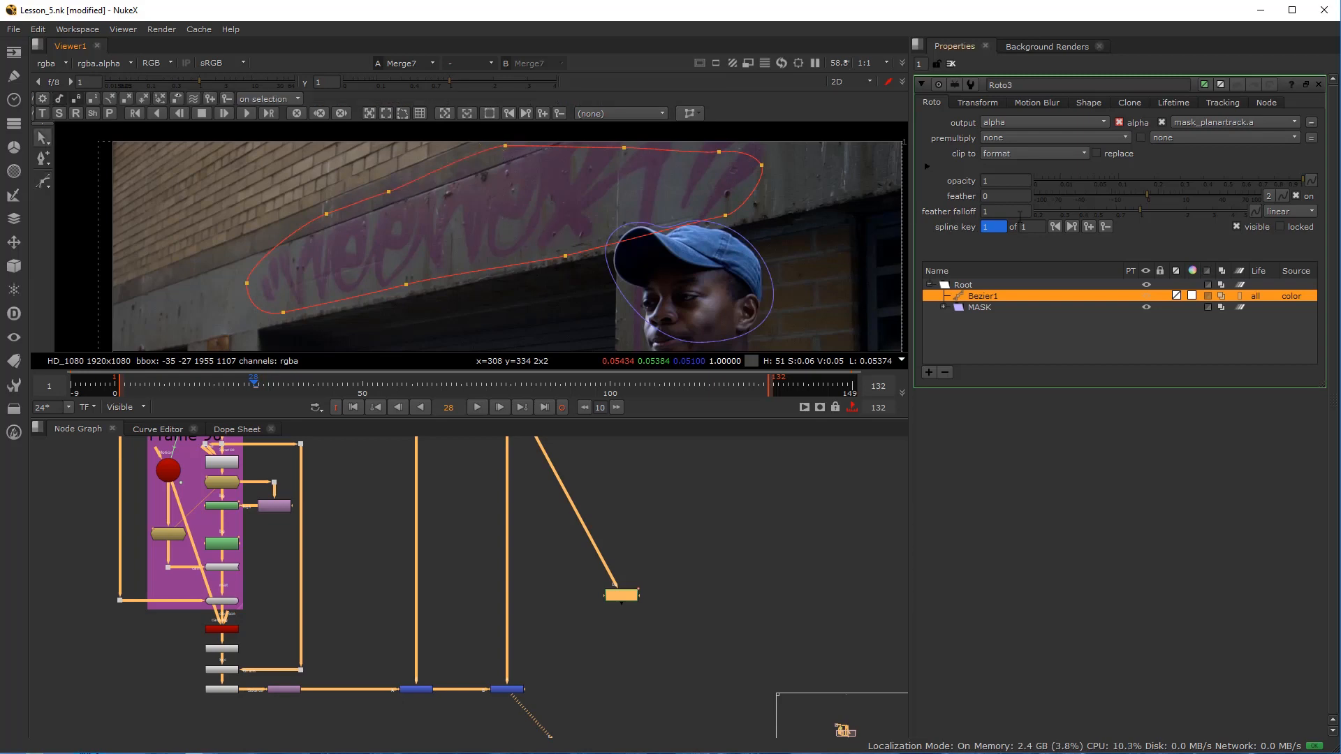
- Convert the graffiti Bezier to a planar track layer and place the MASK layer above it in the layer list
right_click(988, 296)
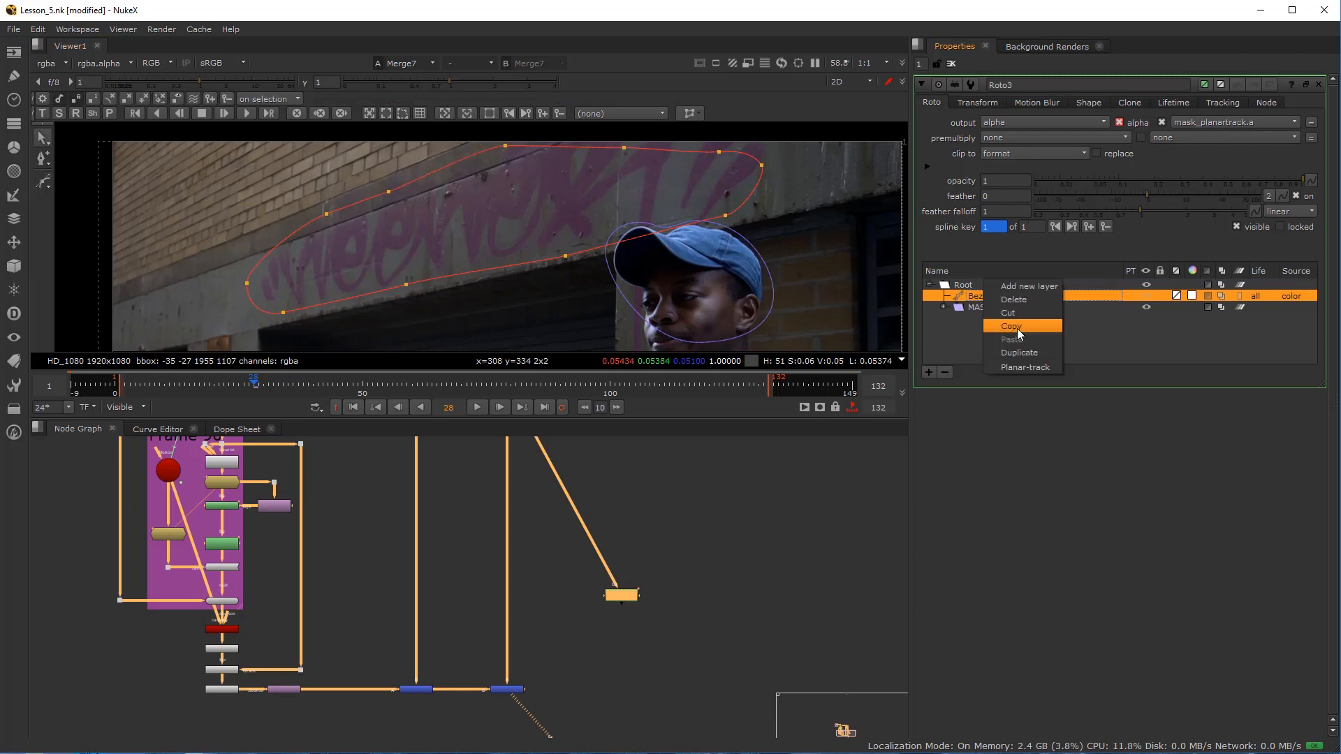
click(1022, 368)
click(965, 308)
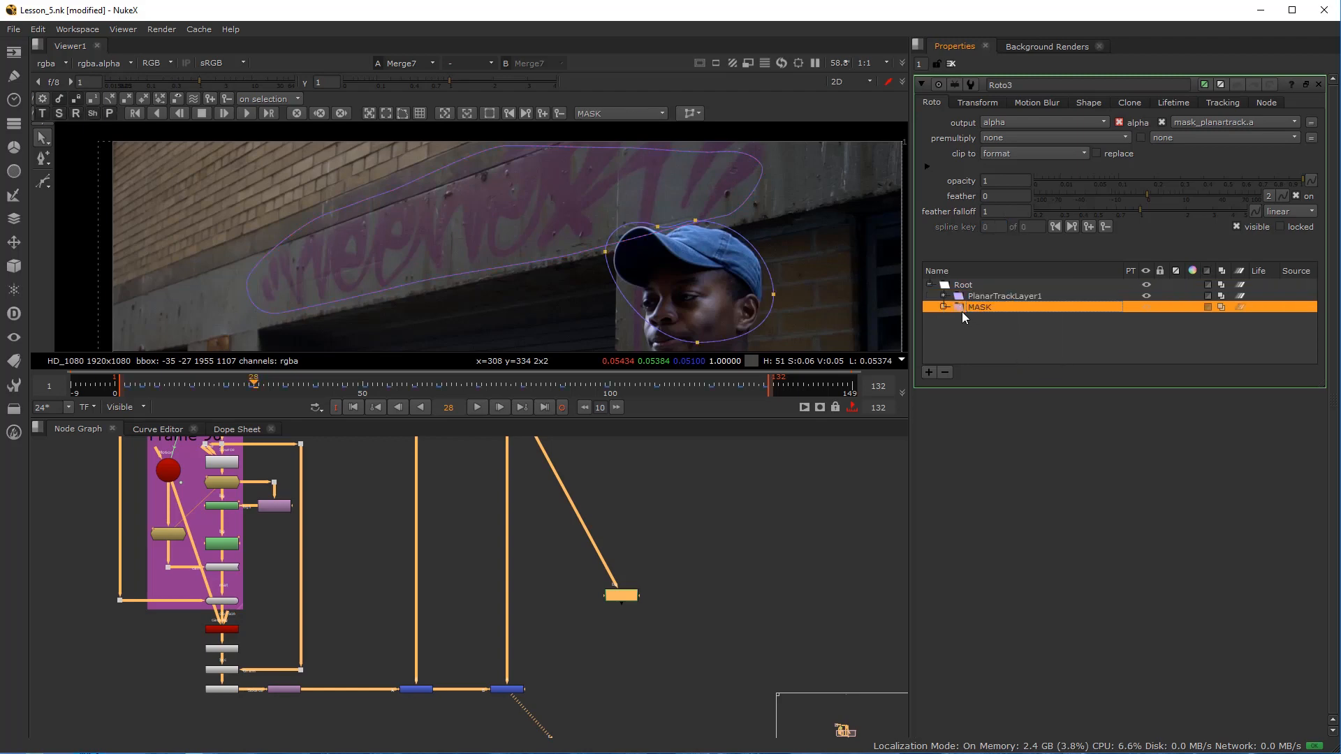
drag(958, 308, 961, 295)
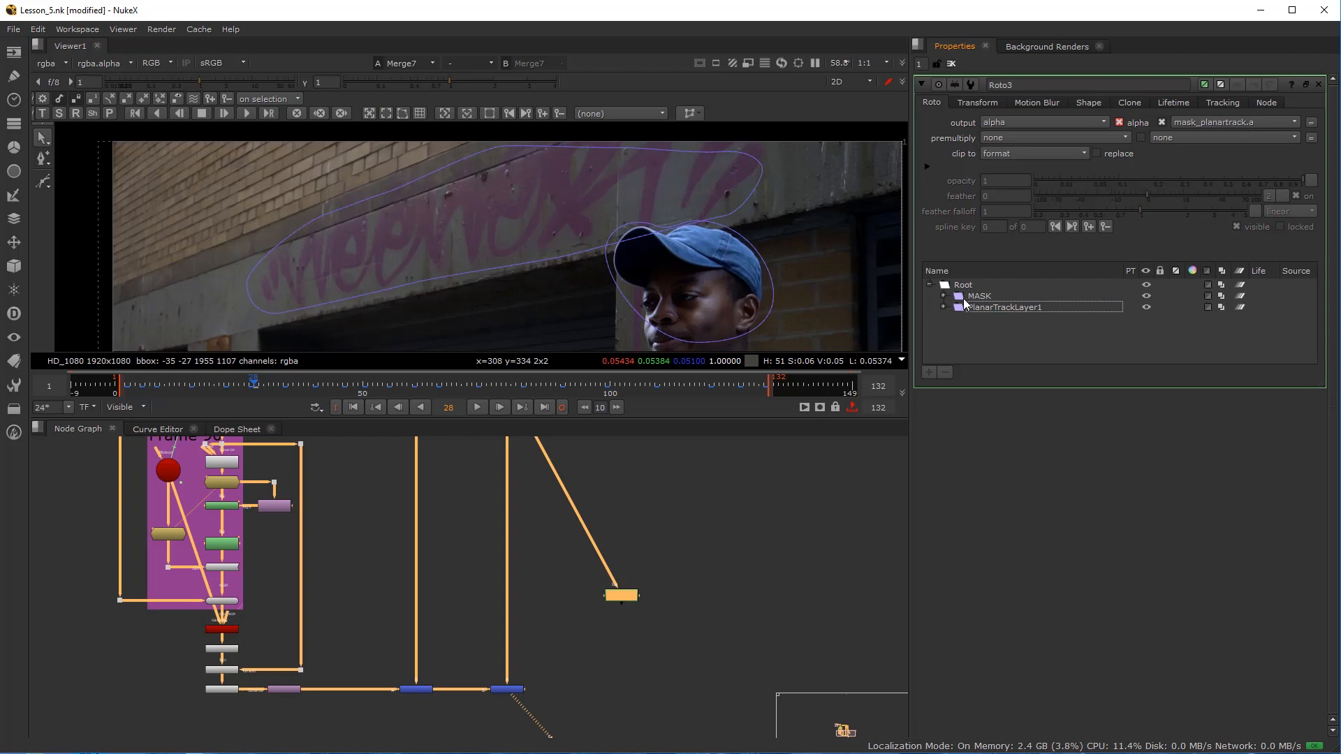
- Select the graffiti's planar track layer and make PlanarTrackLayer1 the active track layer
click(958, 295)
click(957, 306)
click(958, 295)
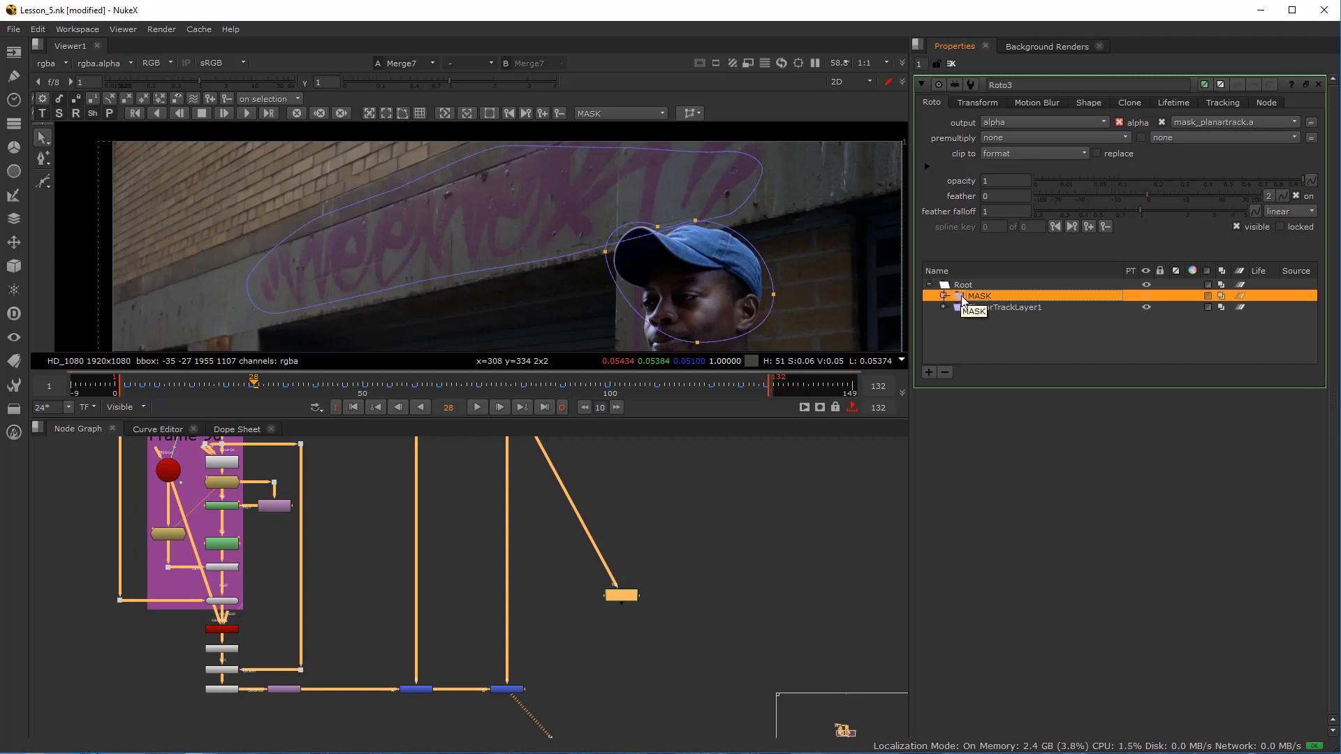
click(957, 308)
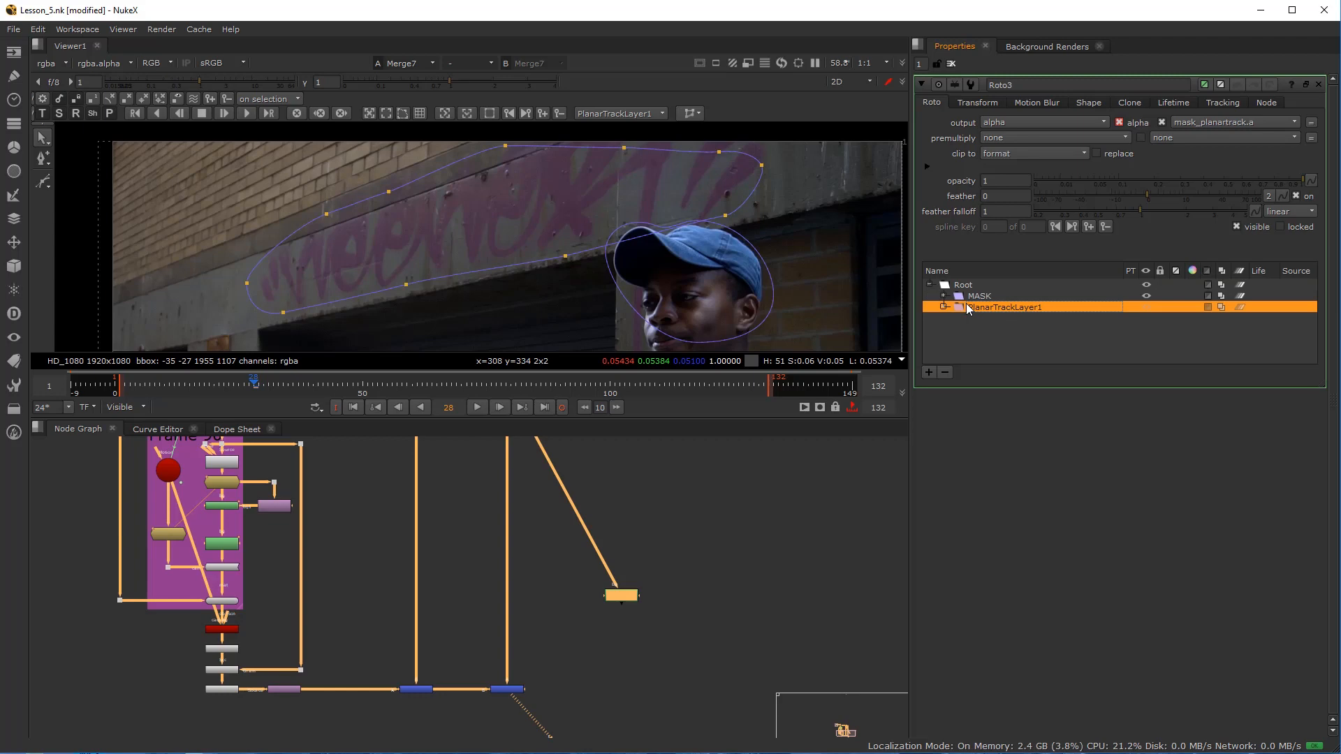
click(598, 113)
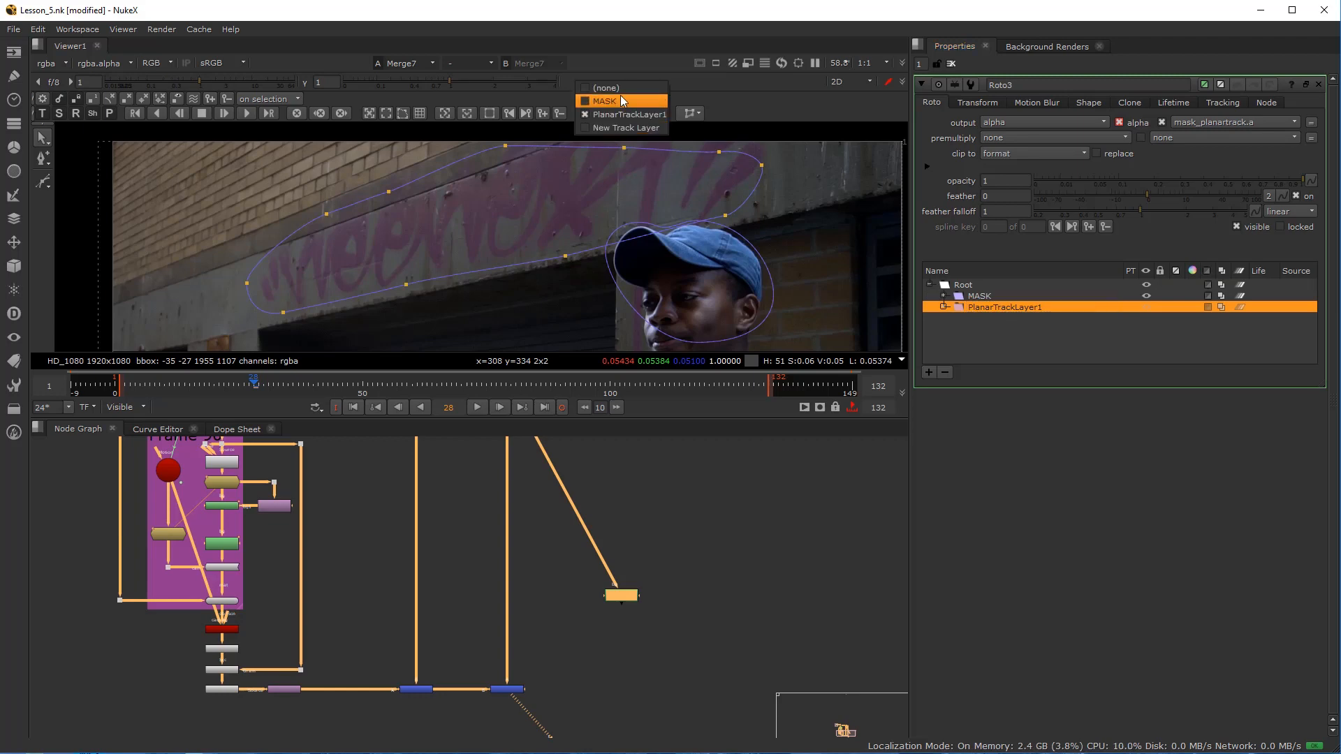
click(622, 115)
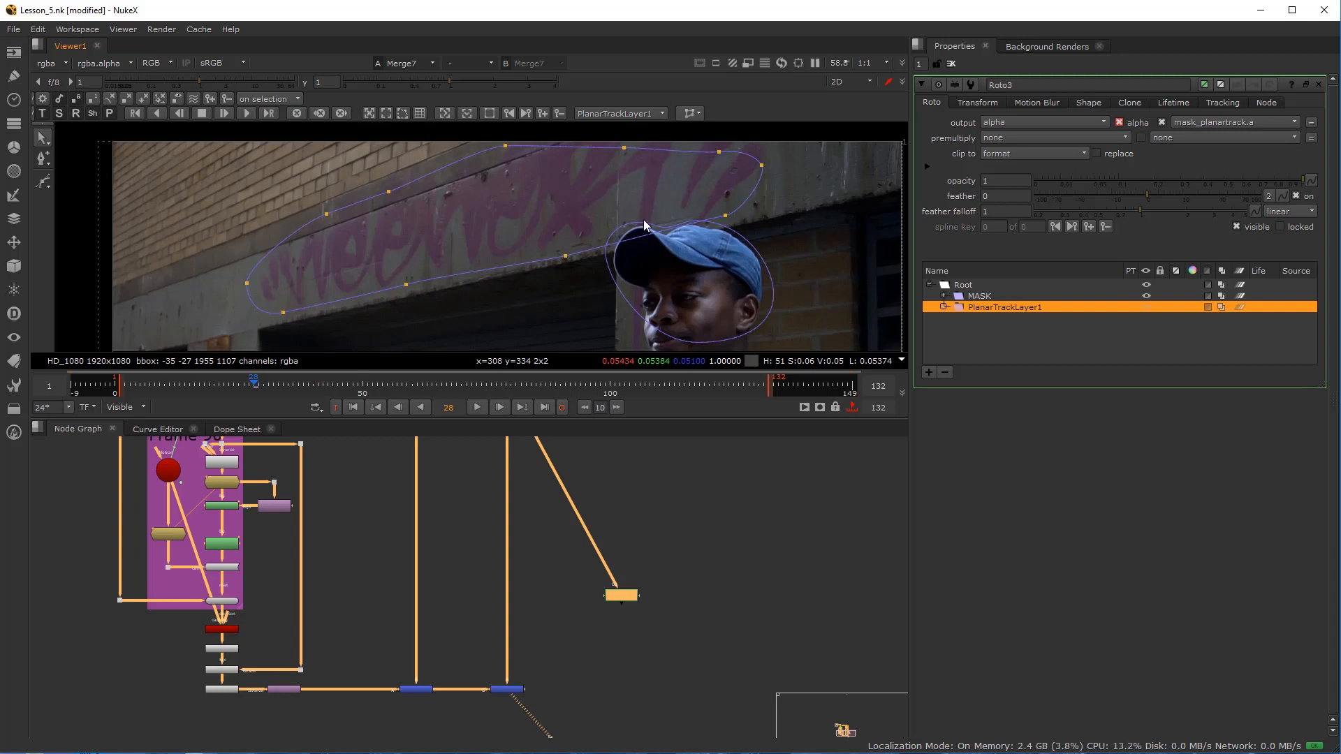
- Track the graffiti layer forward from frame 28 to the last frame, 132
scroll(689, 228, up, 5)
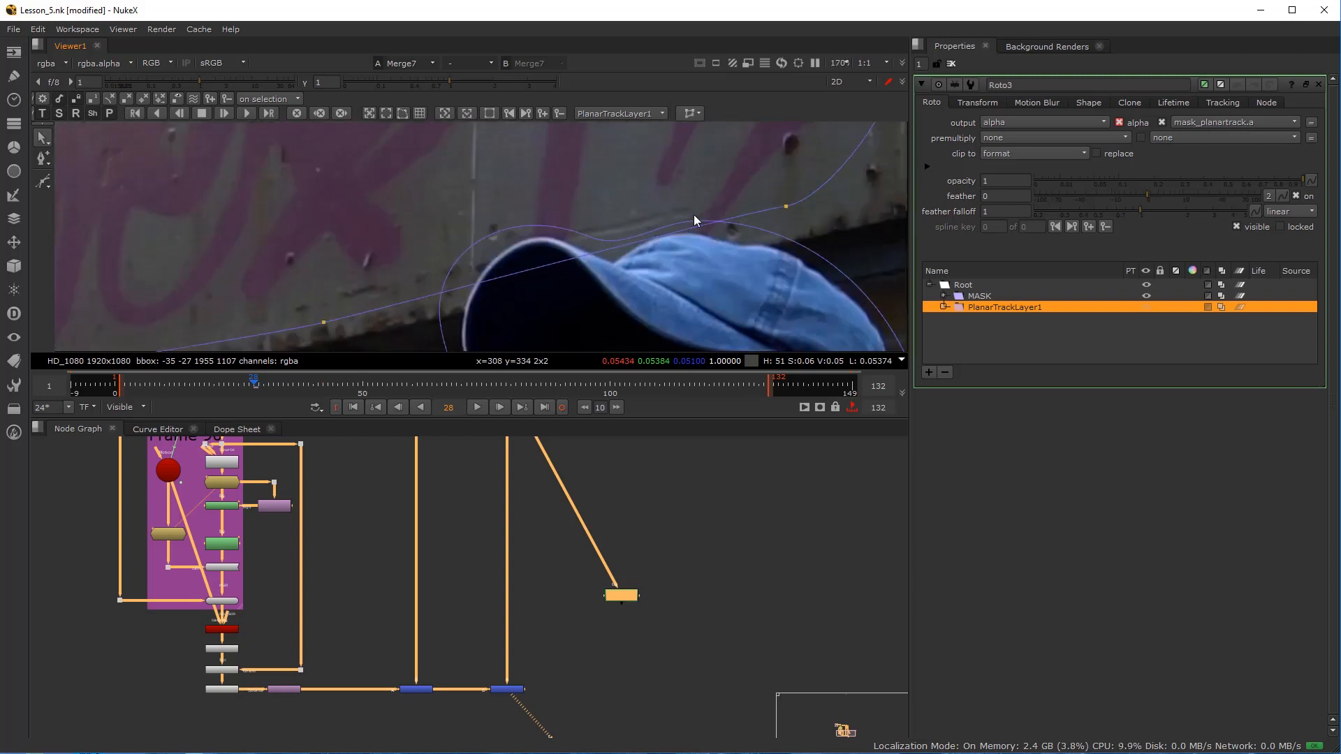
click(245, 113)
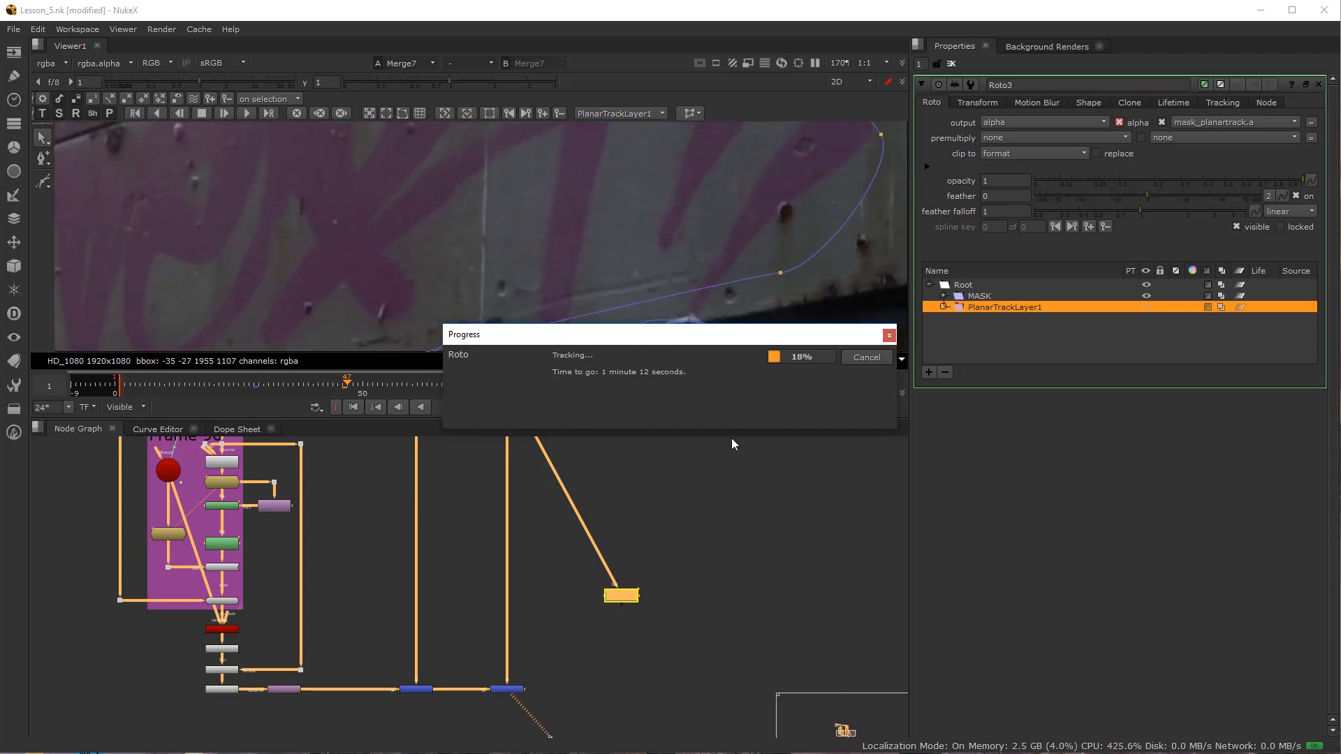
drag(628, 341, 820, 477)
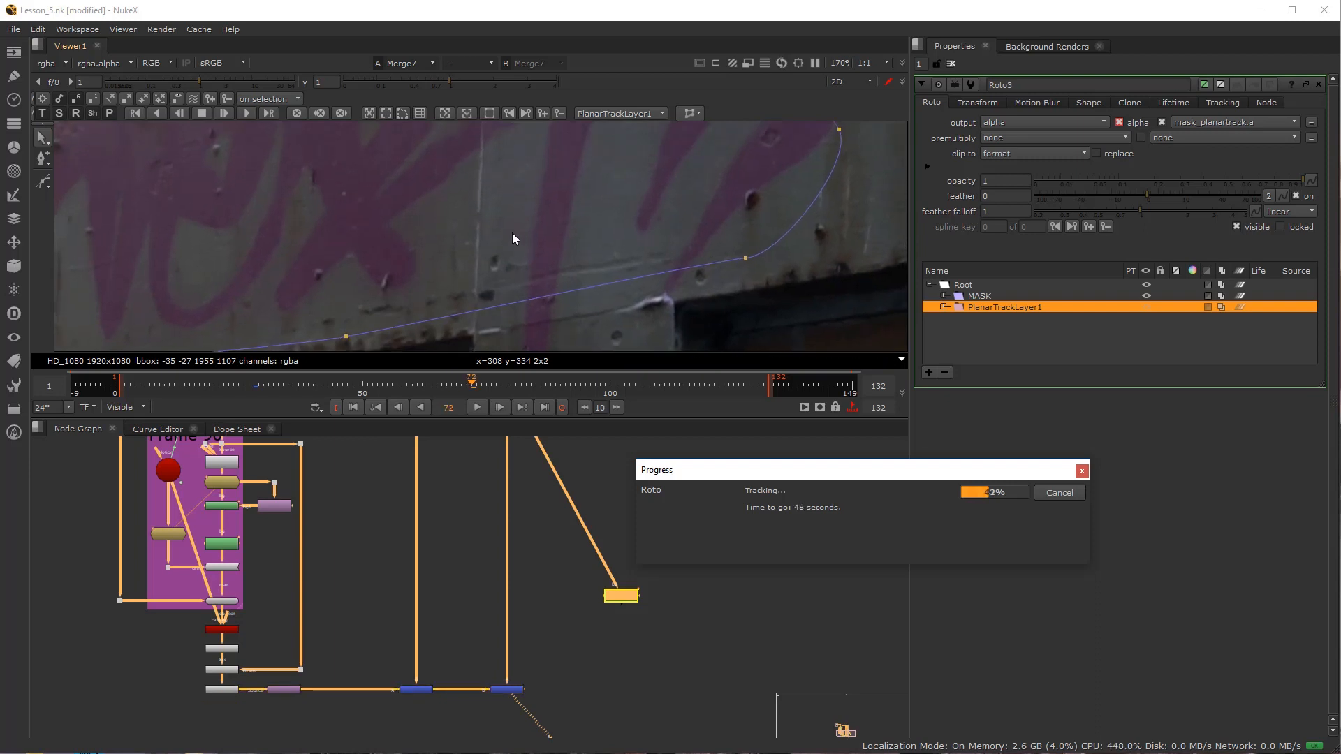
scroll(492, 255, down, 3)
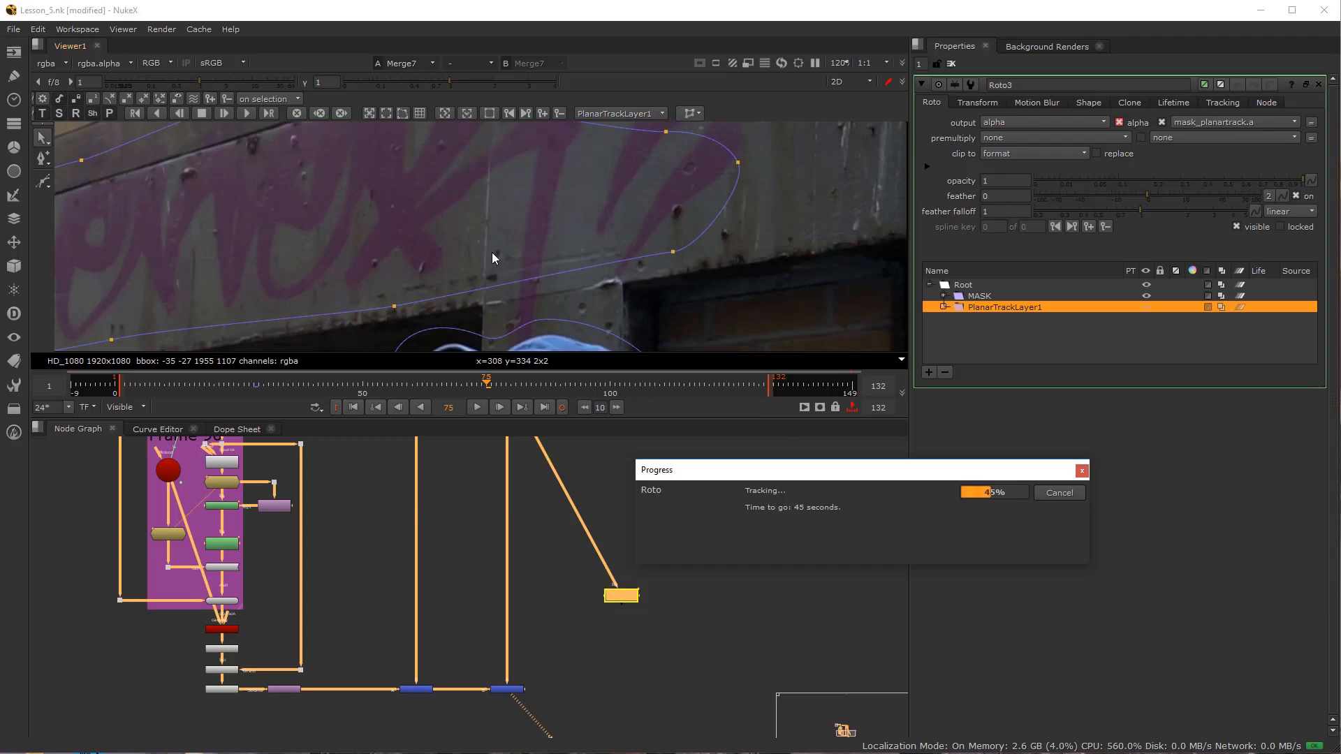
scroll(487, 320, down, 1)
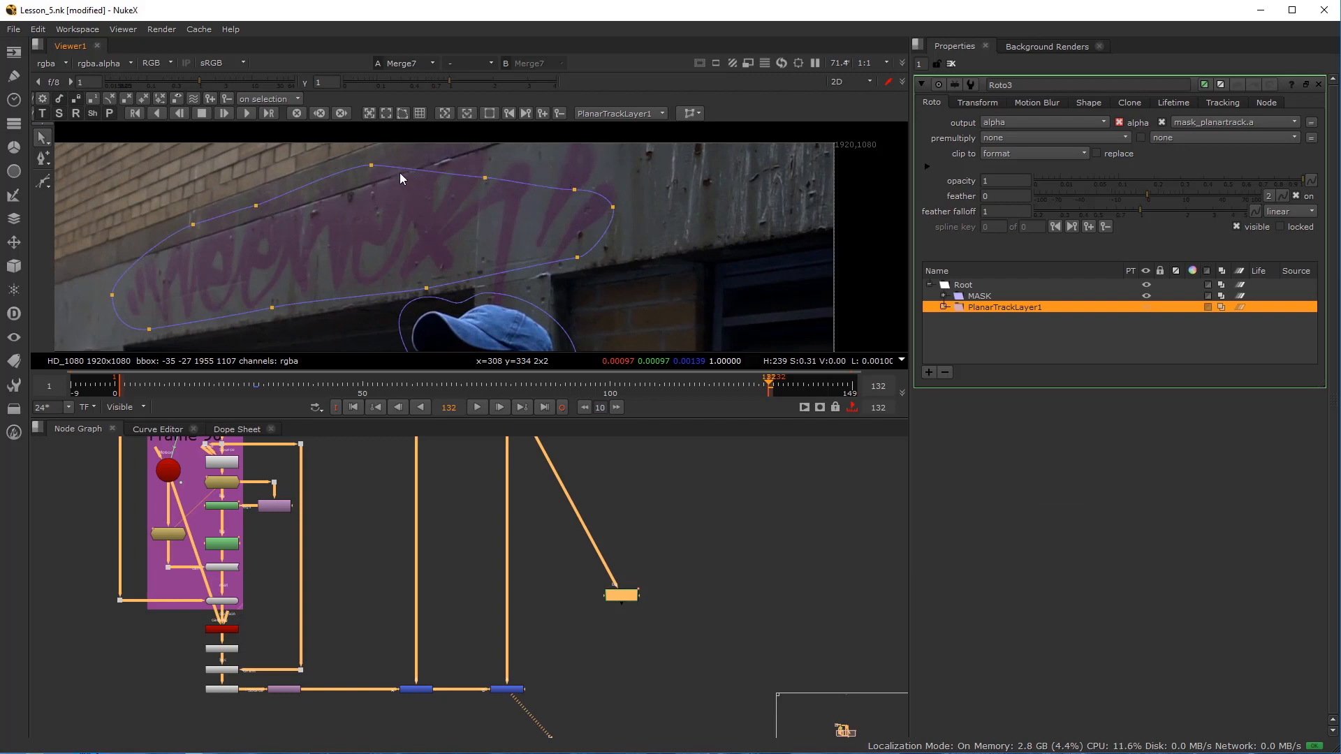
- Return to frame 28 and track the graffiti layer backward to frame 1
drag(382, 388, 254, 388)
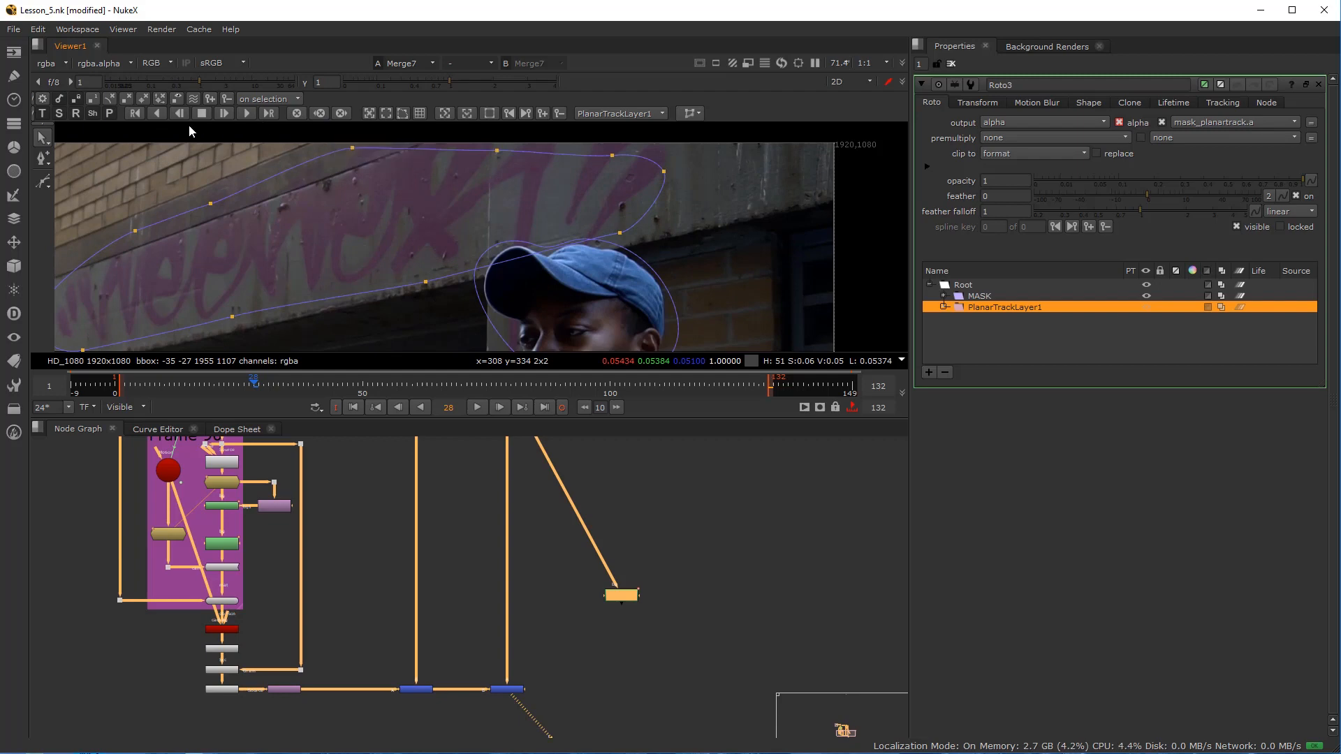
click(158, 114)
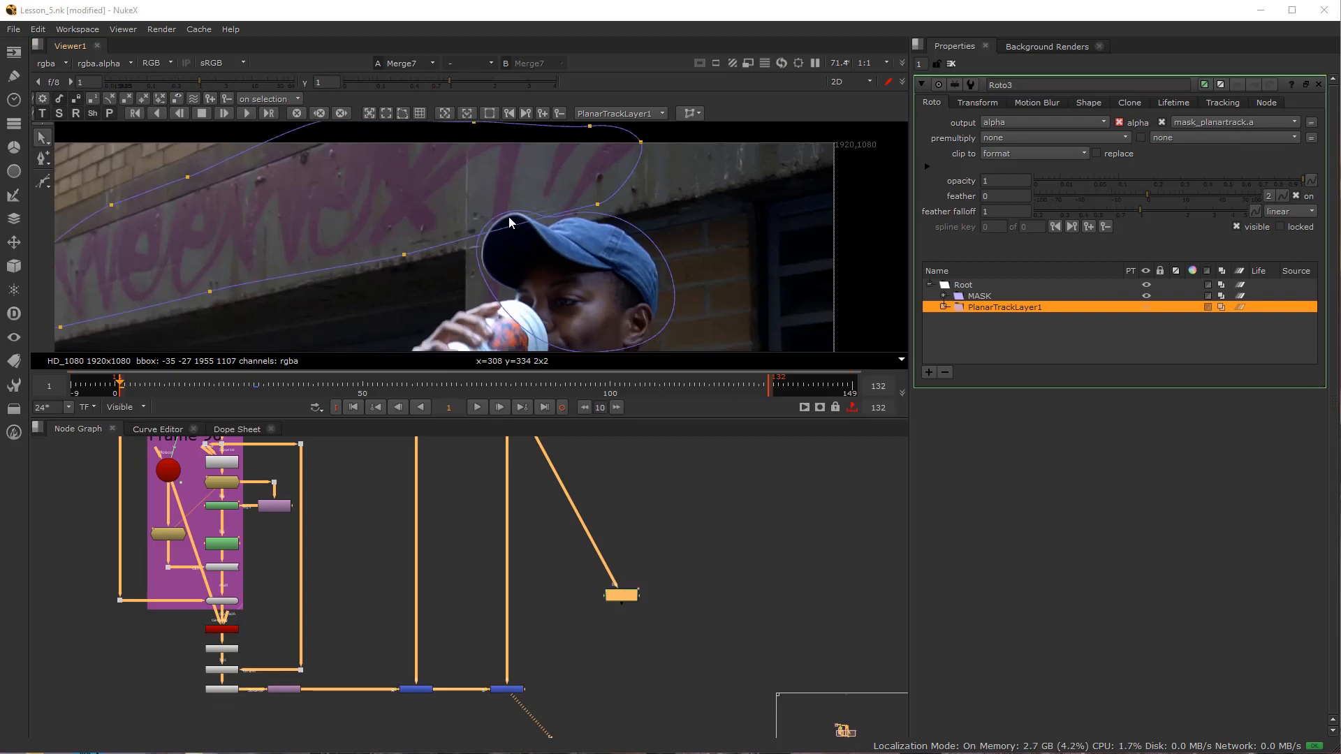
scroll(510, 213, up, 8)
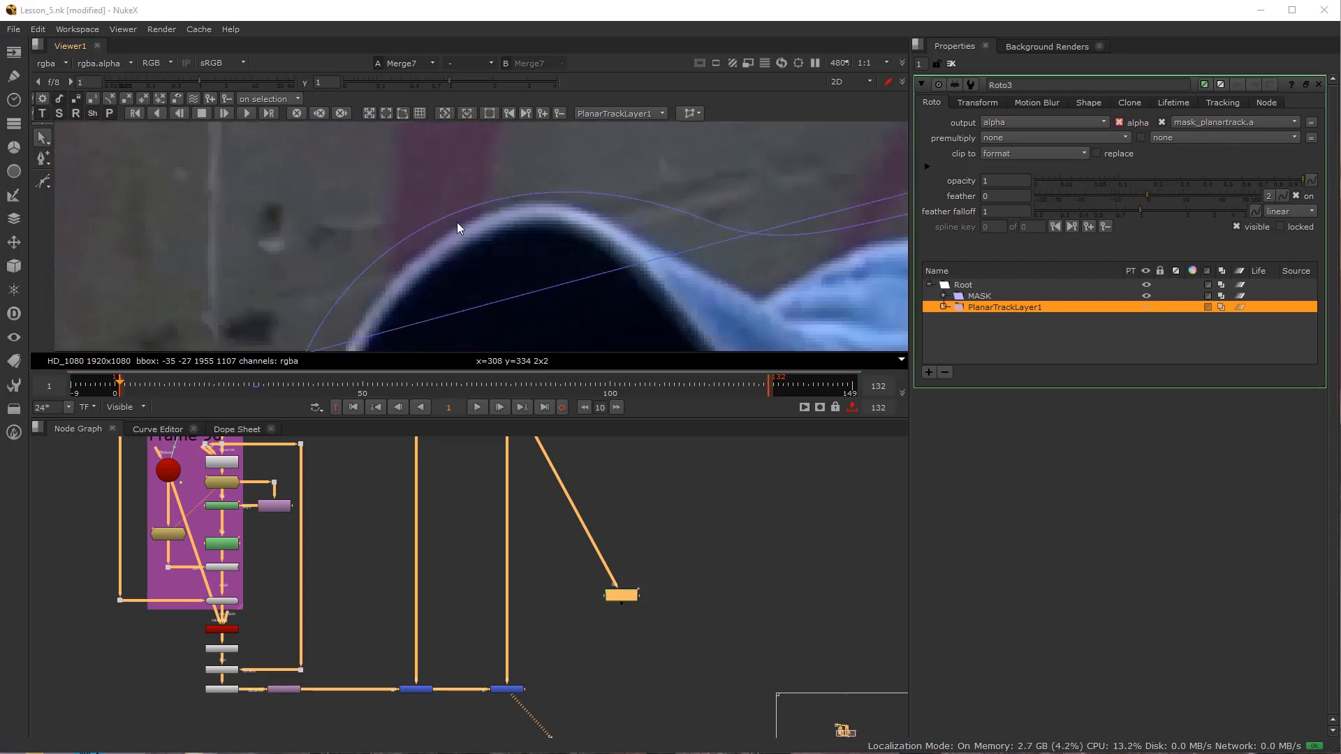
scroll(475, 217, down, 8)
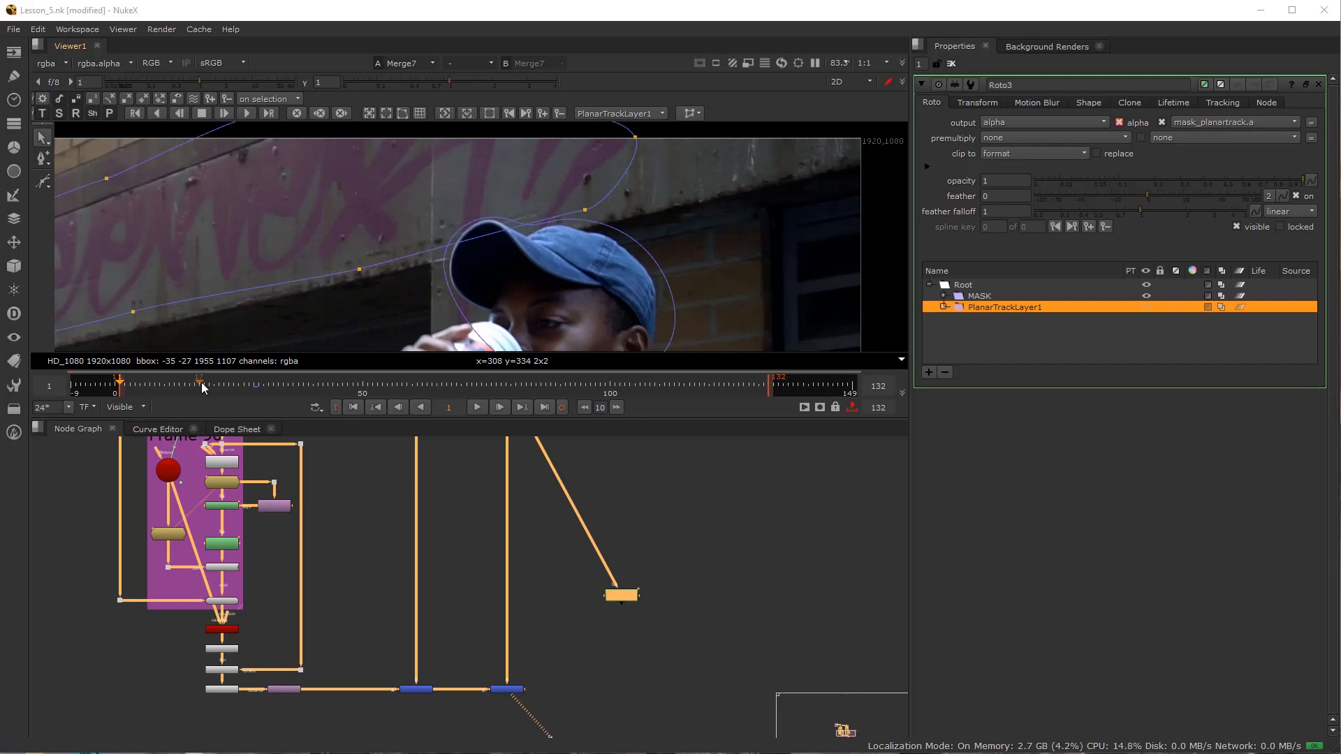
- Examine how the tracked outline follows the graffiti at frame 19 and on to frame 63
click(212, 387)
drag(213, 386, 211, 387)
scroll(283, 294, down, 5)
drag(236, 308, 363, 249)
scroll(363, 249, up, 3)
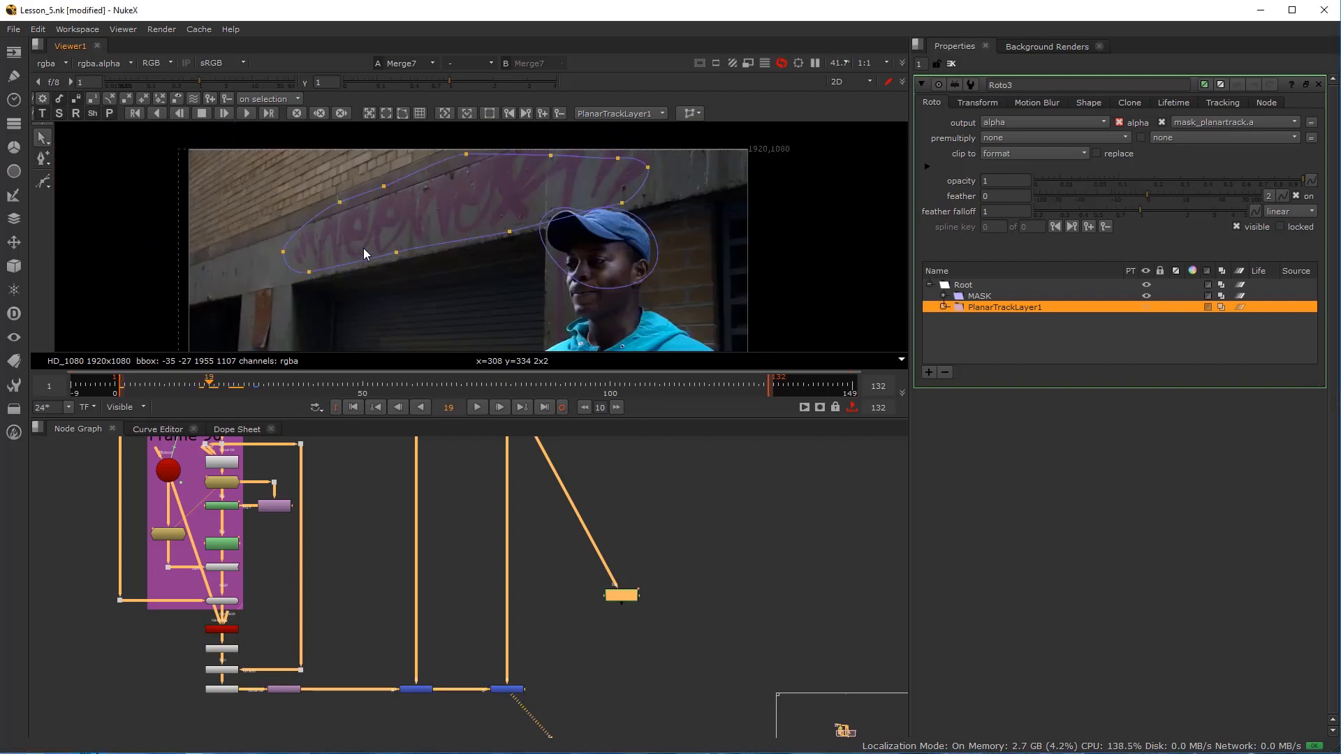
scroll(618, 597, up, 5)
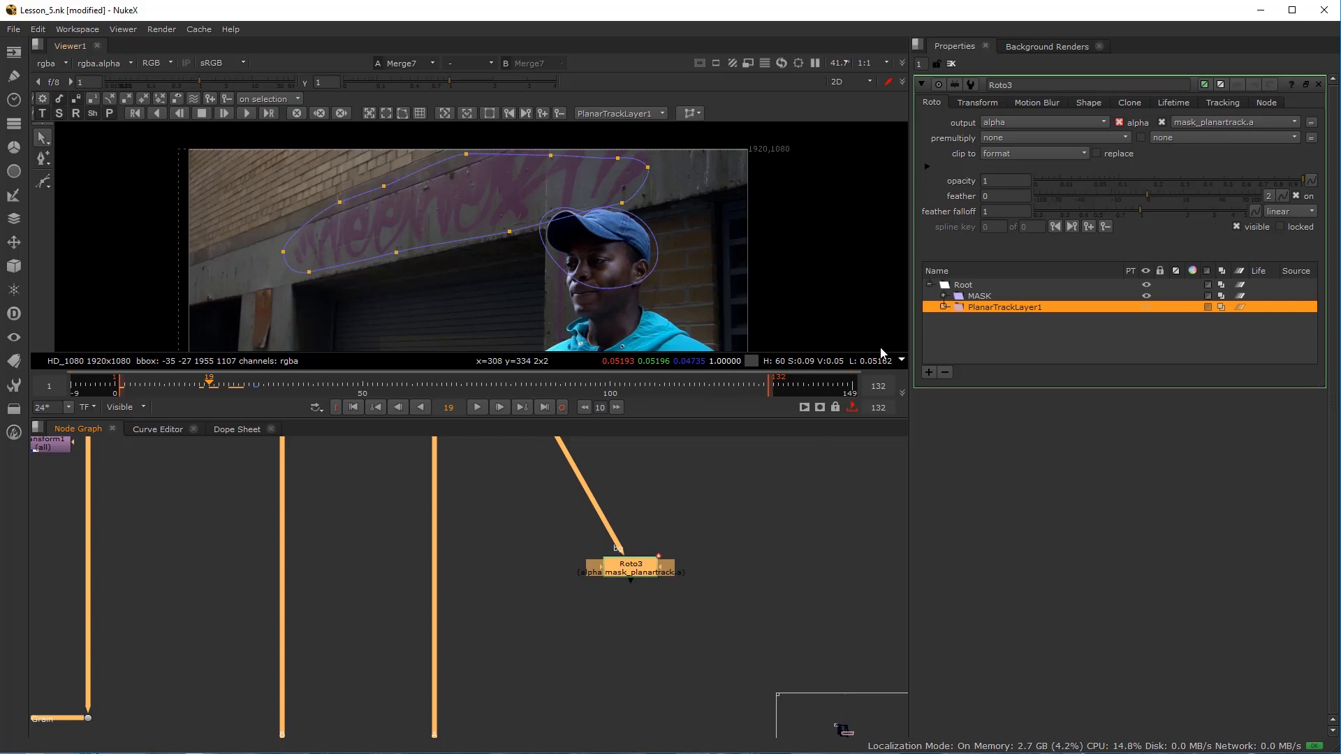
scroll(437, 246, down, 2)
scroll(434, 209, up, 2)
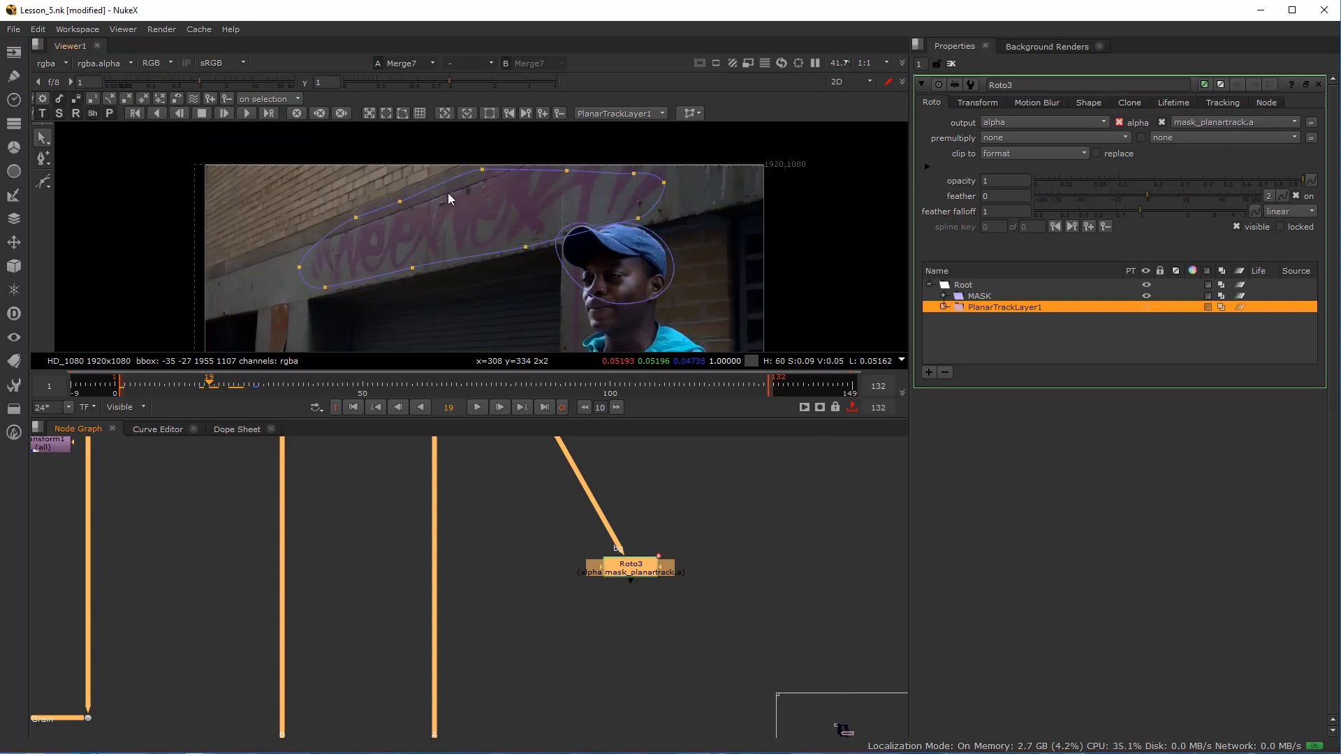
scroll(447, 194, down, 1)
scroll(468, 233, up, 2)
drag(280, 386, 429, 387)
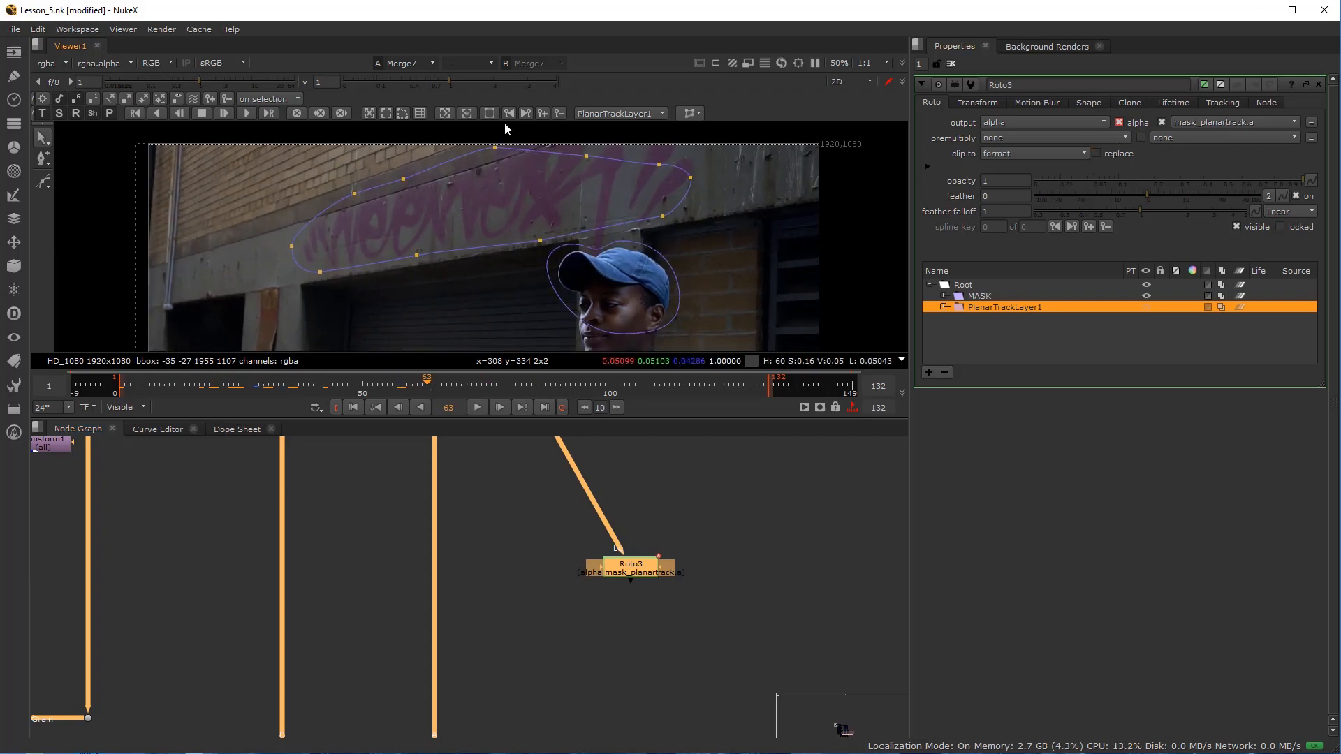
- Go to the tracker's reference frame and compare the graffiti outline with frame 119
click(444, 114)
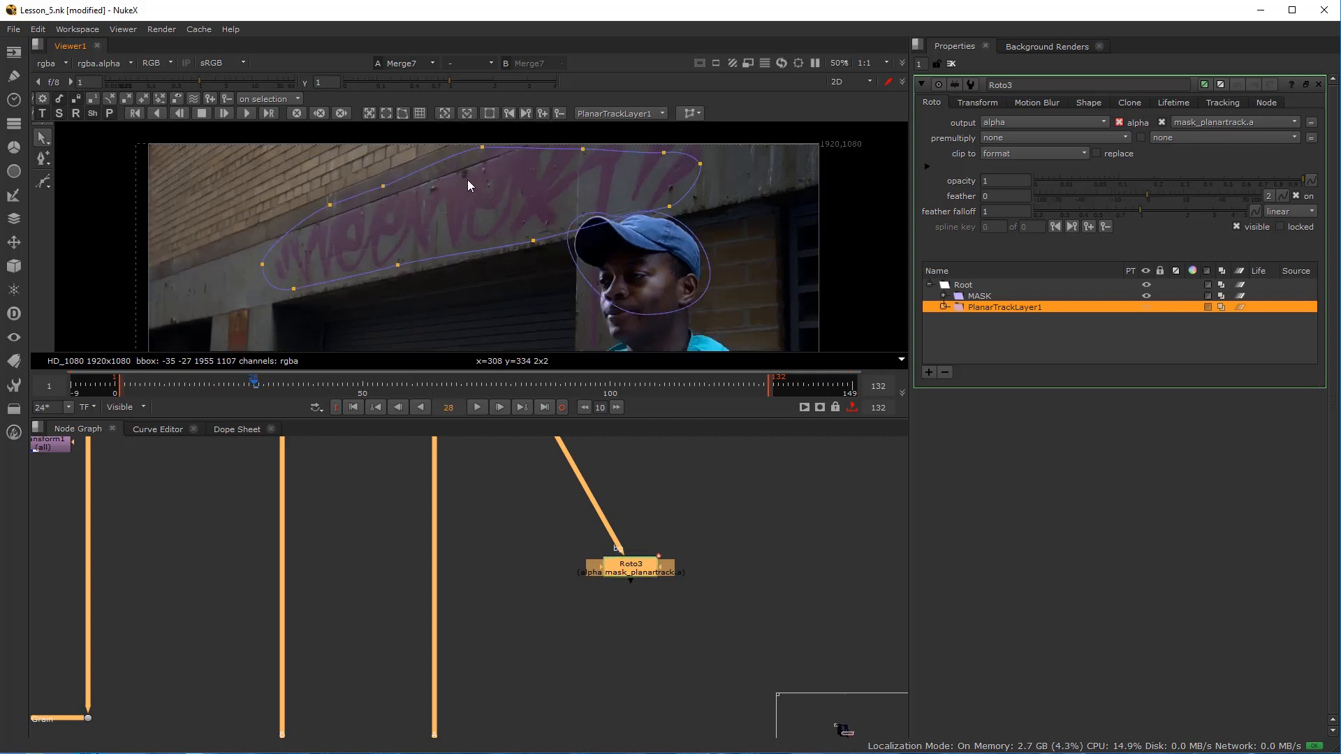
drag(247, 380, 704, 388)
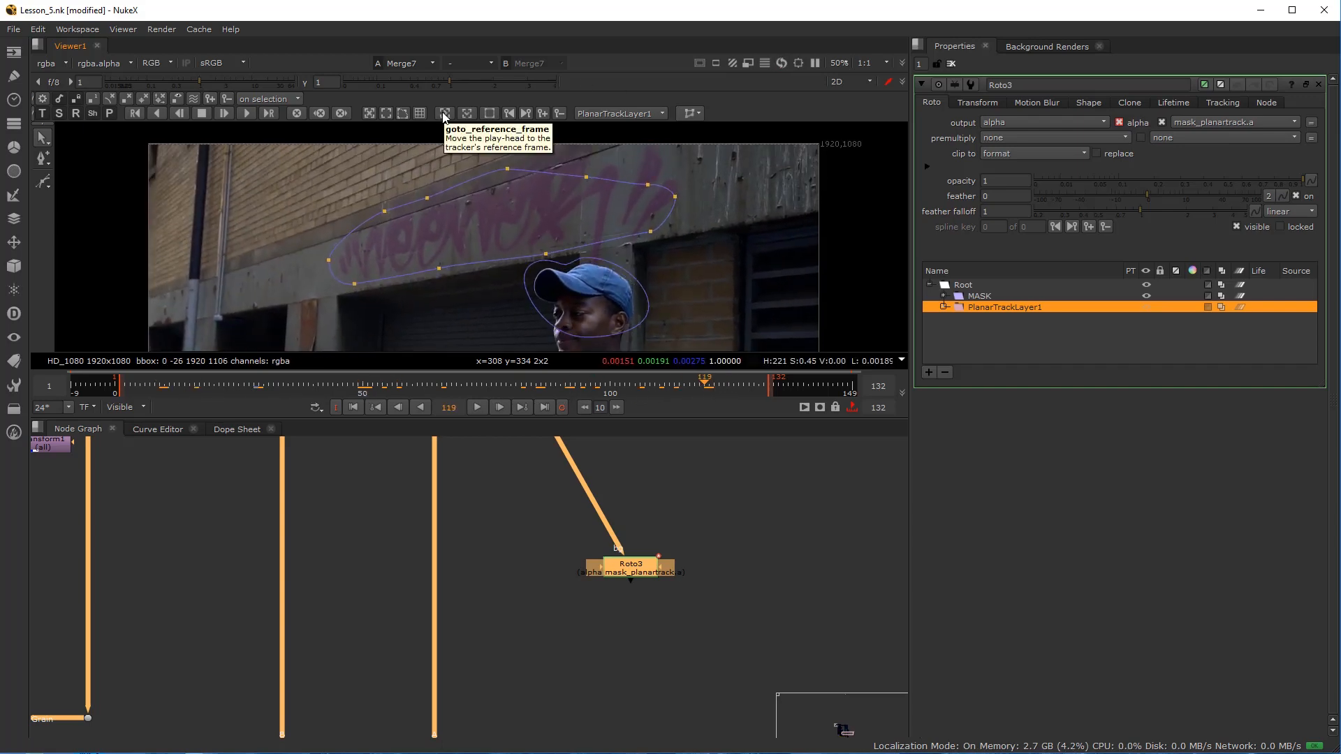
click(467, 114)
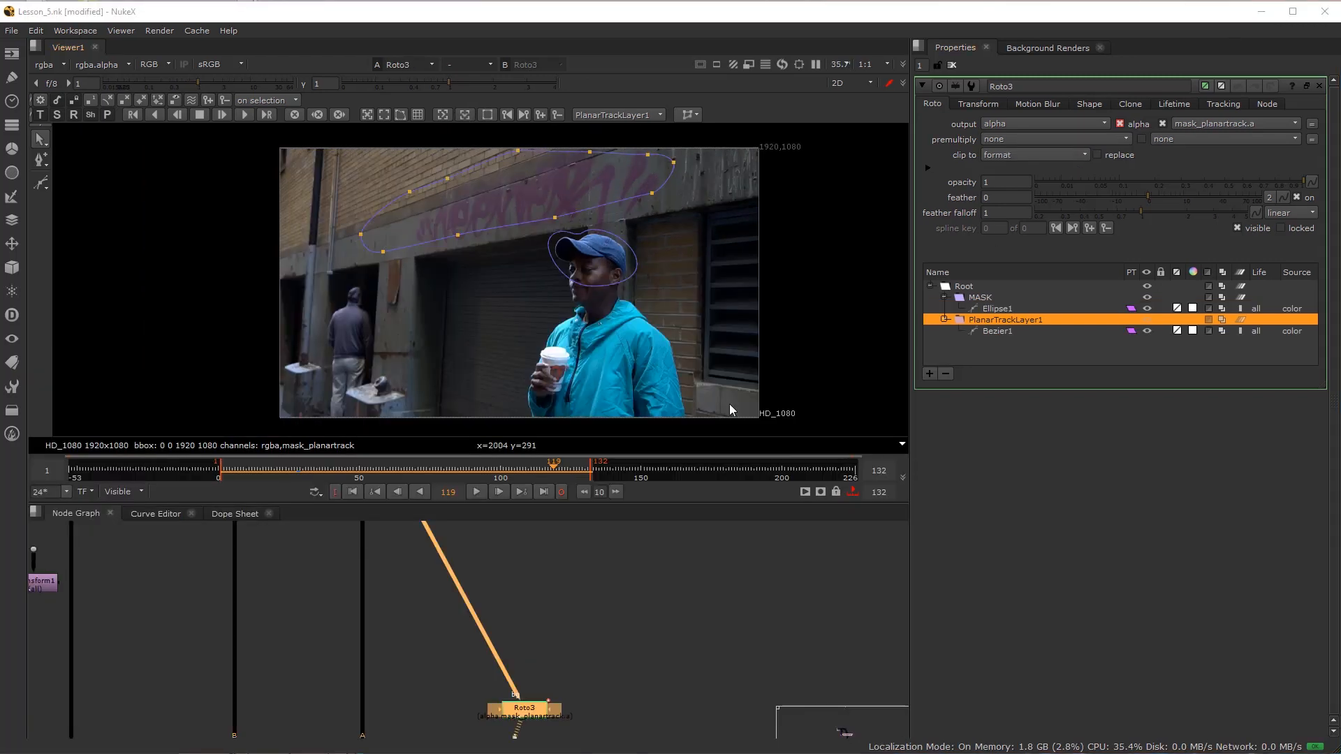
- Play and scrub through the clip to check that the Bezier outline follows the graffiti wall throughout
click(476, 491)
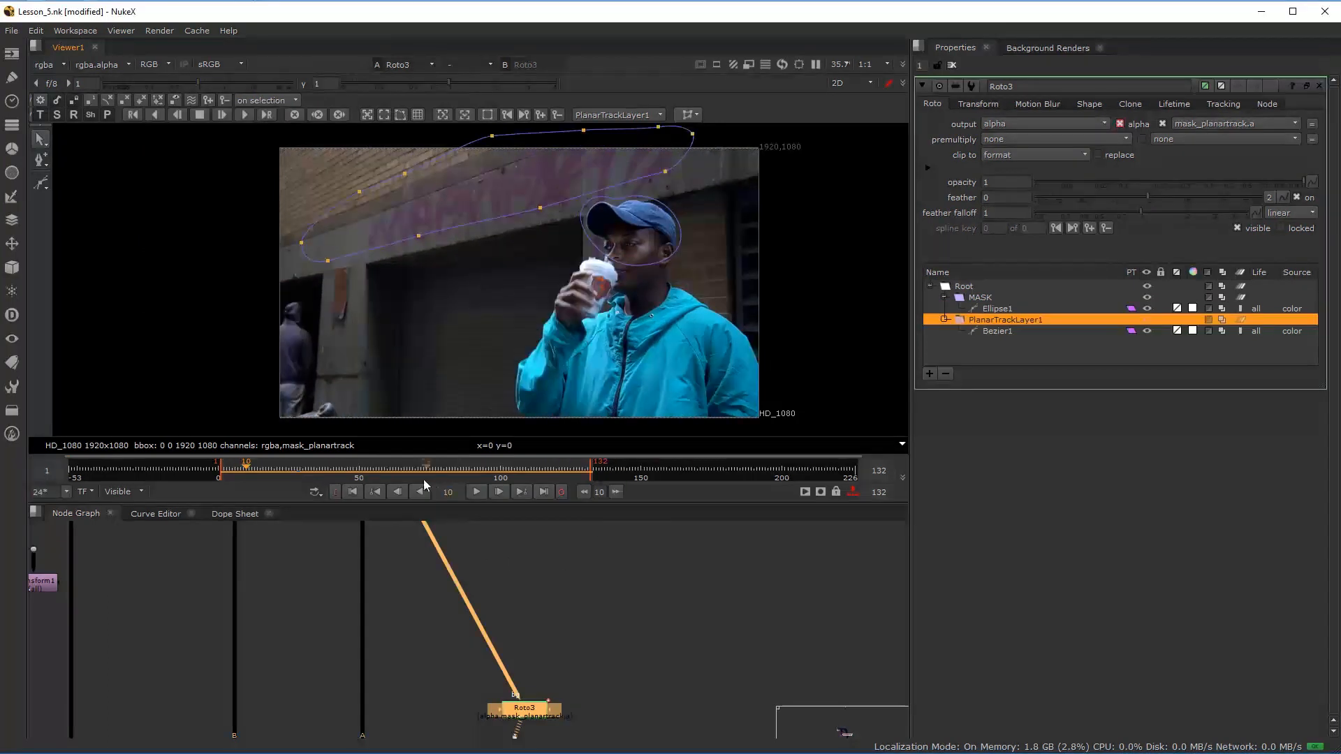
drag(291, 473, 318, 474)
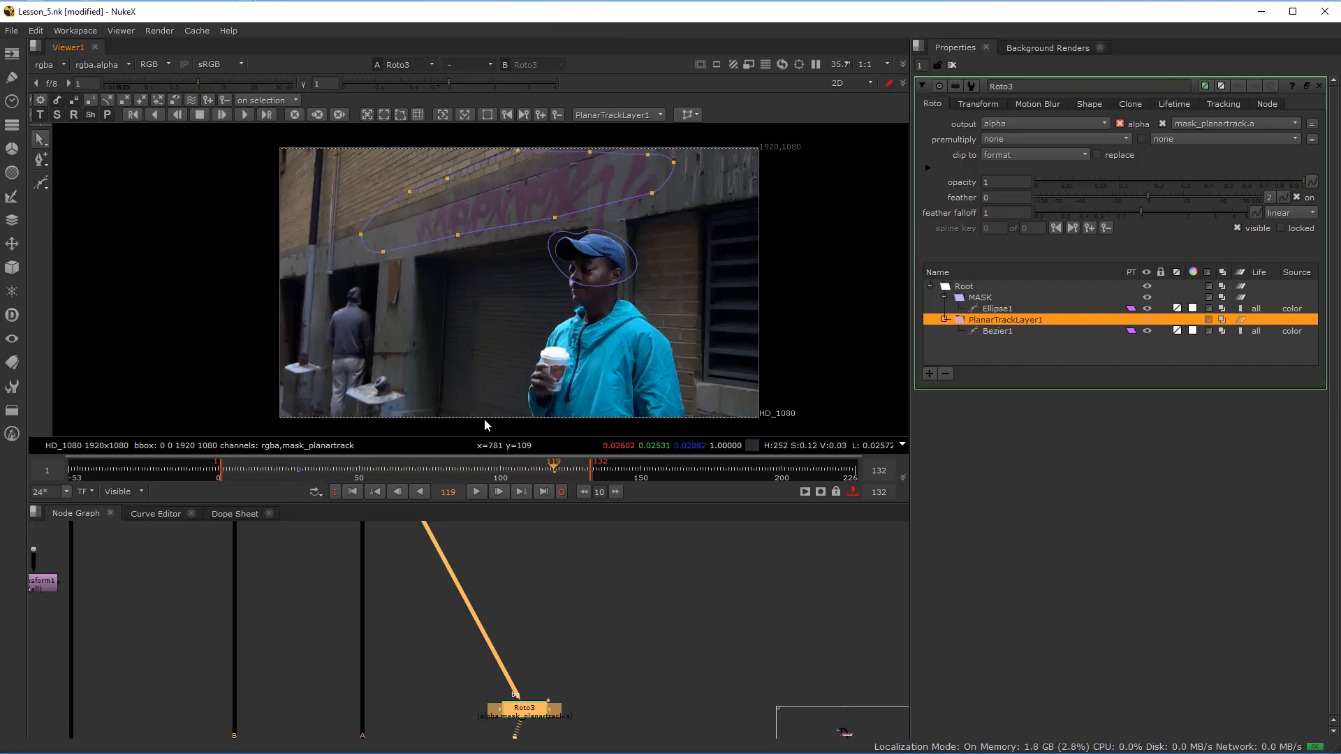
drag(551, 471, 371, 471)
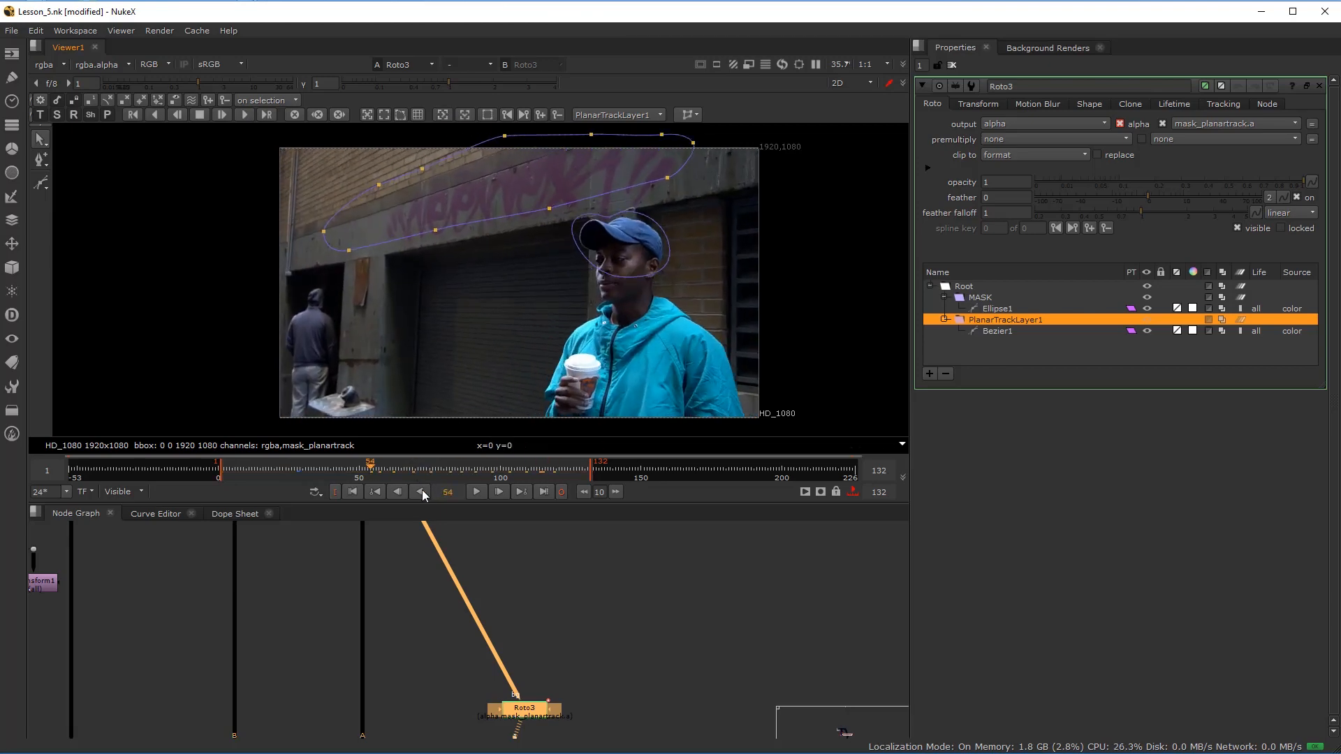
click(479, 492)
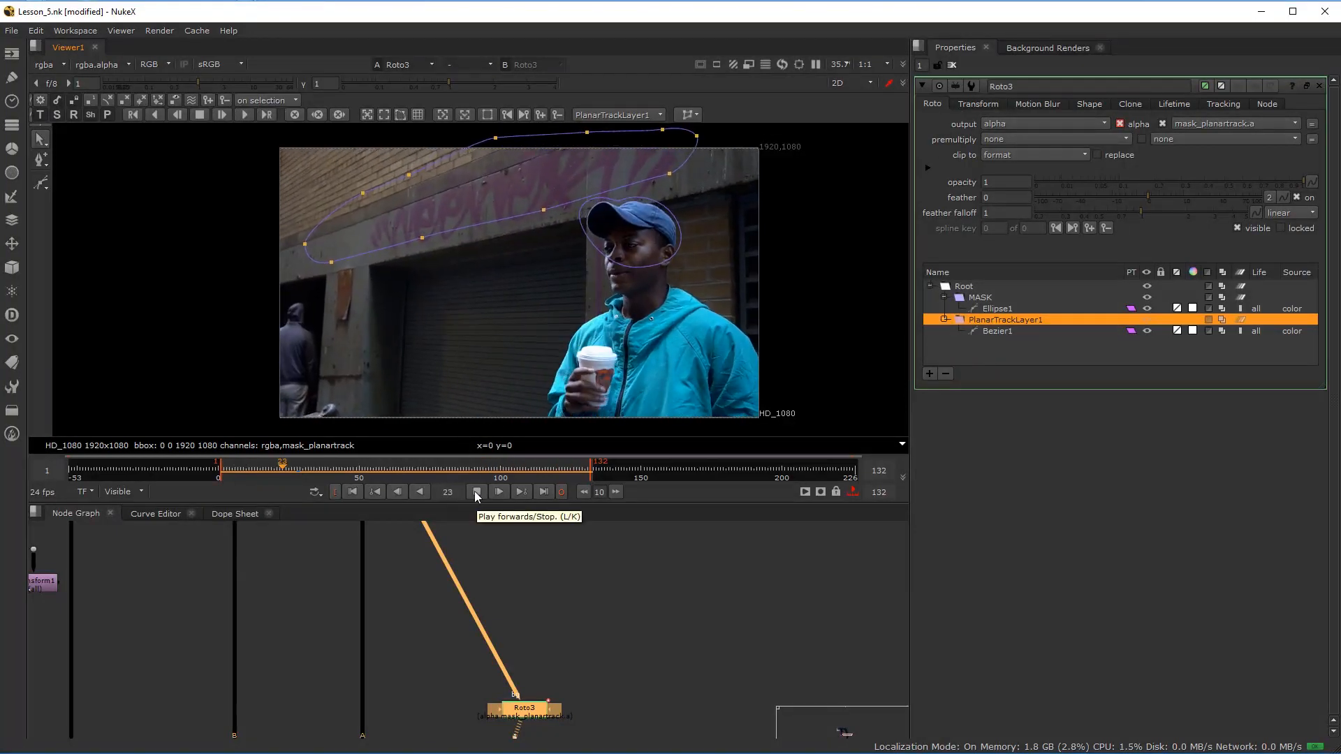
key(k)
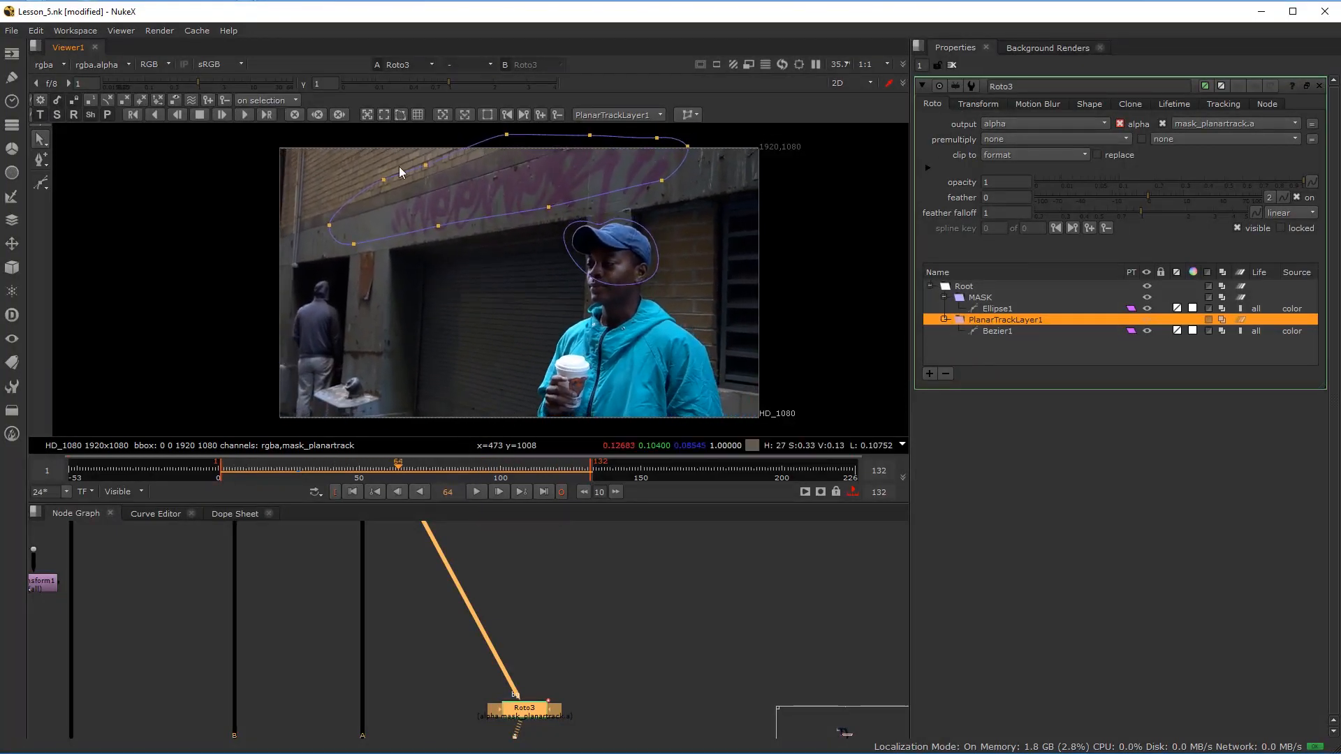
- Go to the tracker's reference frame, 119, and display the tracked plane's outline and grid lines
click(492, 469)
drag(493, 472, 553, 472)
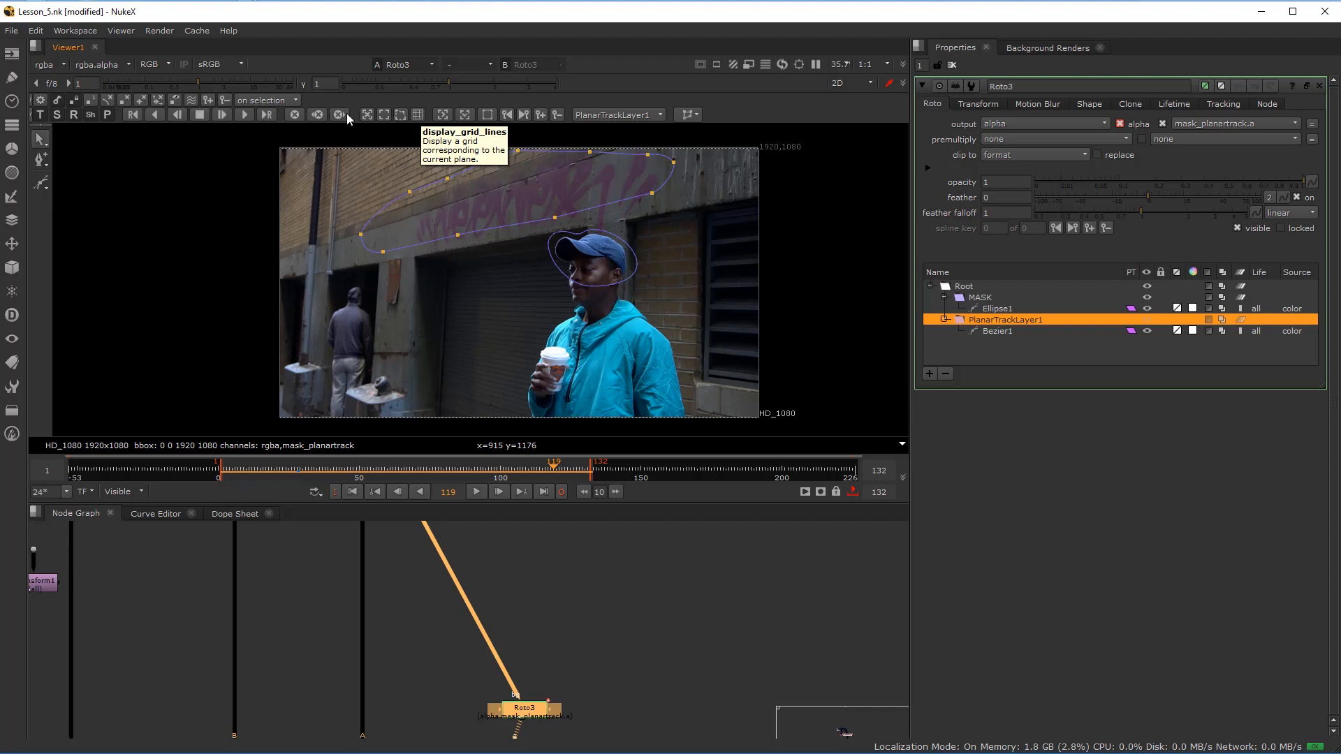
click(385, 116)
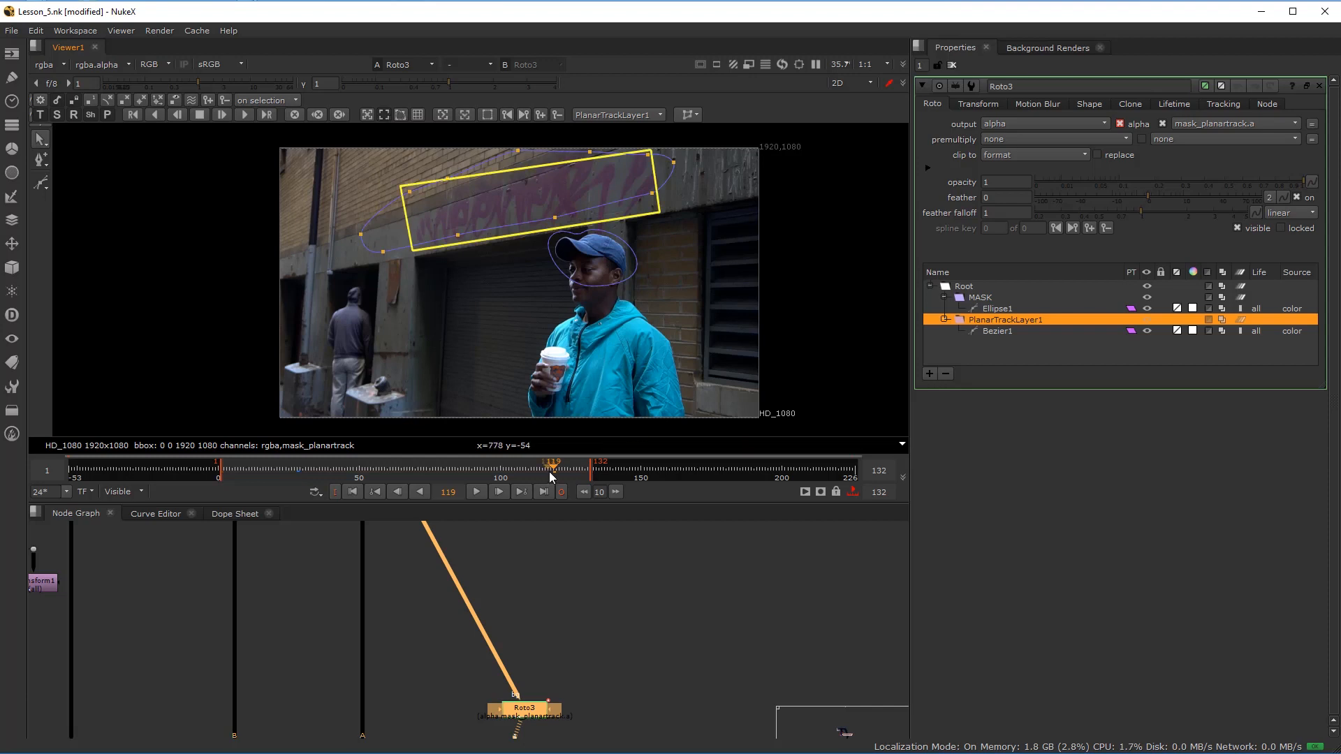
mouse_move(554, 468)
mouse_down()
mouse_move(501, 472)
mouse_move(555, 476)
mouse_up()
click(400, 114)
click(400, 114)
click(418, 114)
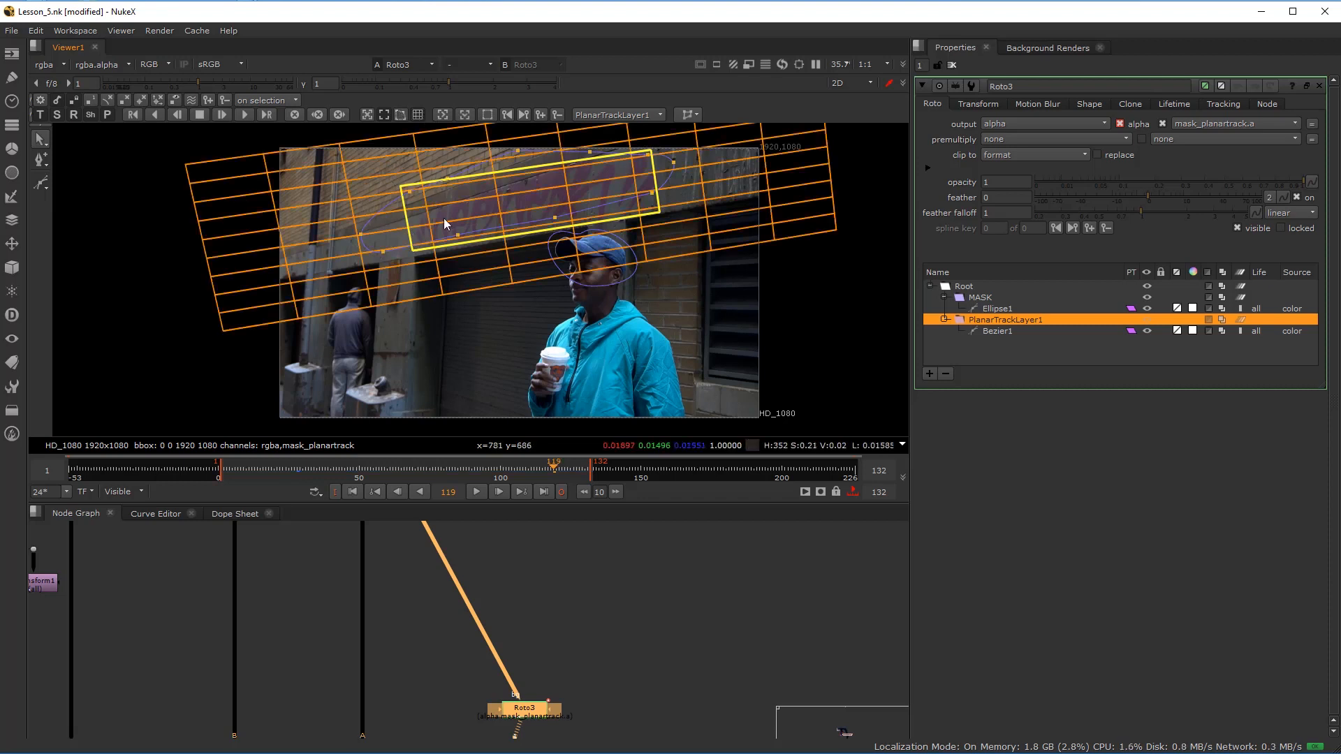
- Make the plane's corner points editable and move its two left corners onto the wall's concrete band beside the graffiti
click(401, 117)
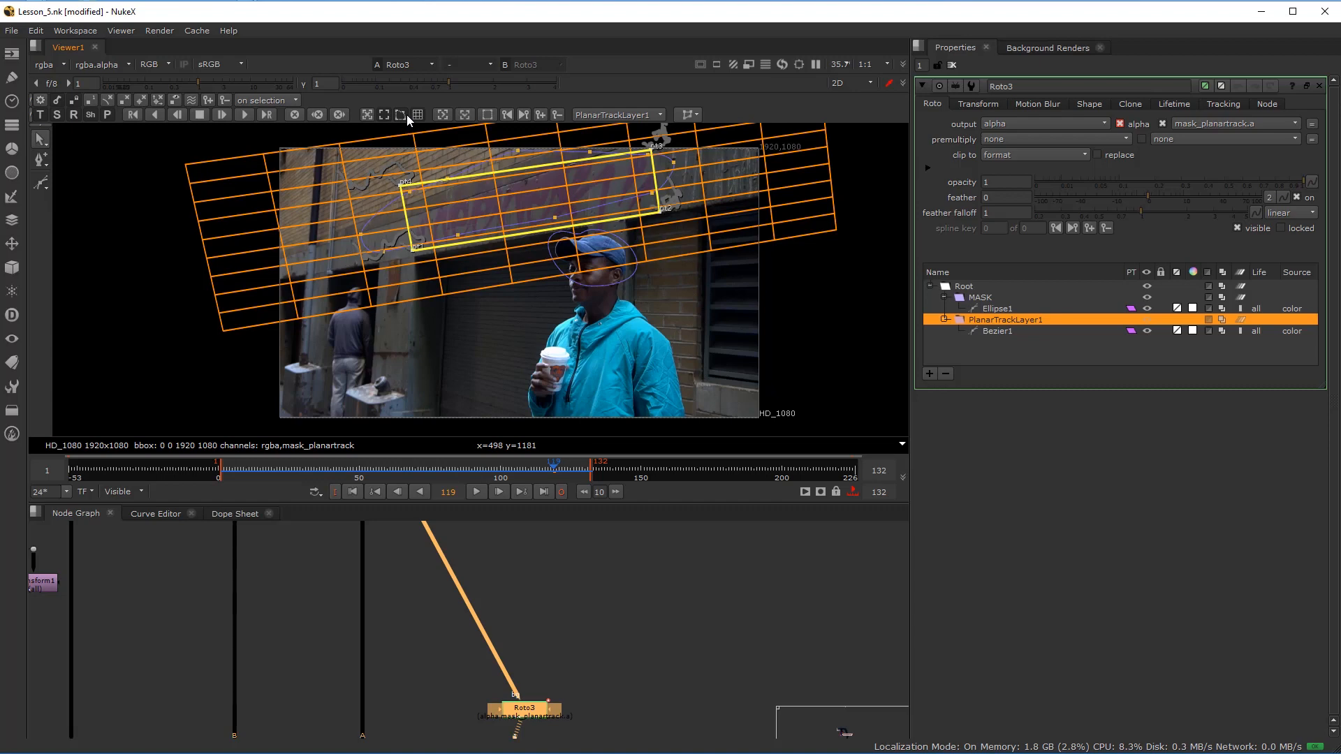
scroll(402, 188, up, 5)
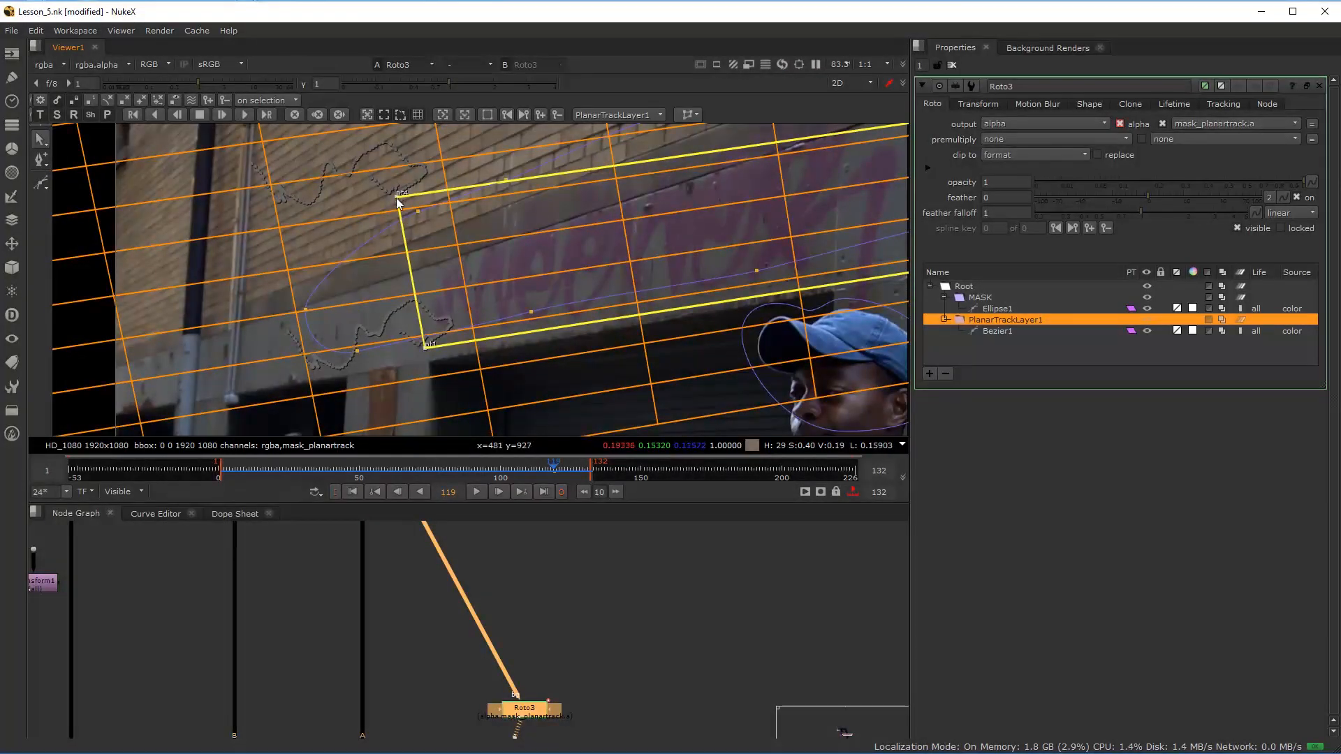
drag(396, 196, 423, 265)
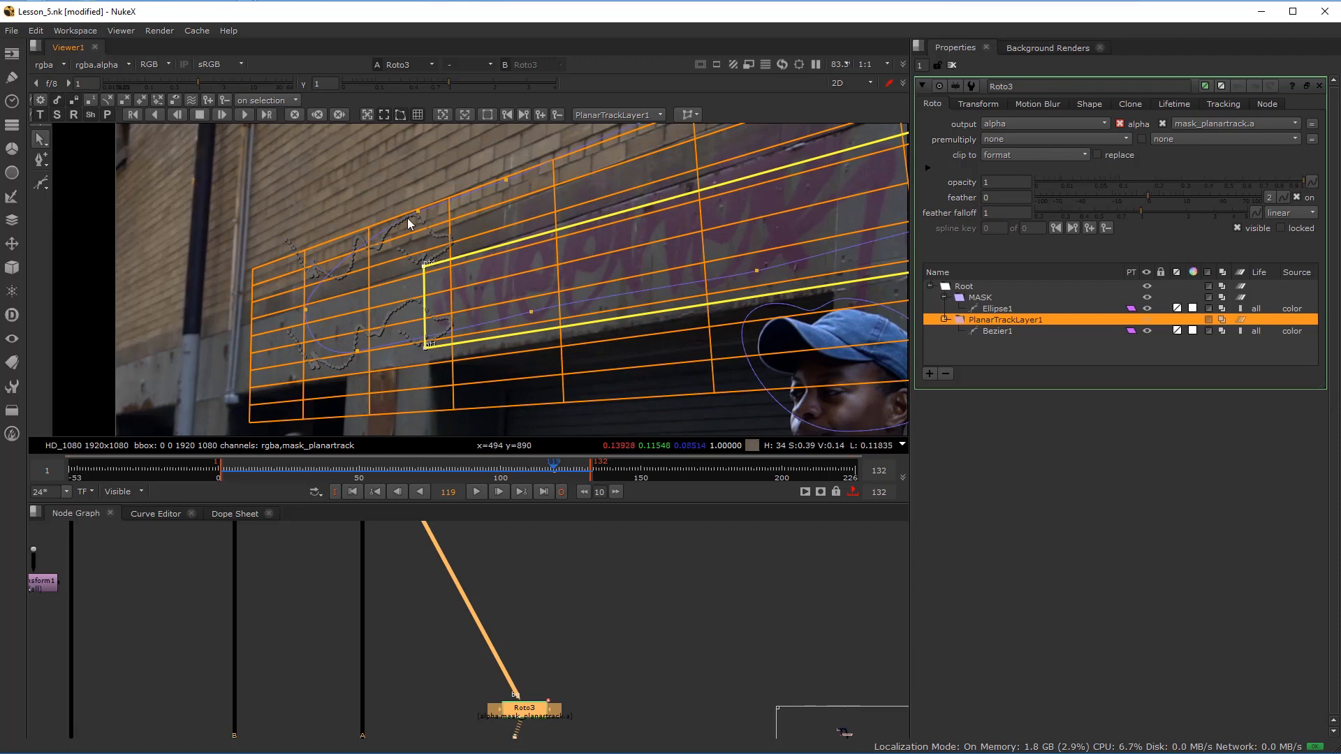
drag(425, 346, 429, 359)
drag(421, 266, 426, 265)
- Move the plane's two right corners inward over the graffiti so the grid matches the wall's perspective
scroll(515, 283, down, 3)
scroll(739, 212, up, 3)
drag(738, 211, 625, 220)
scroll(706, 183, up, 2)
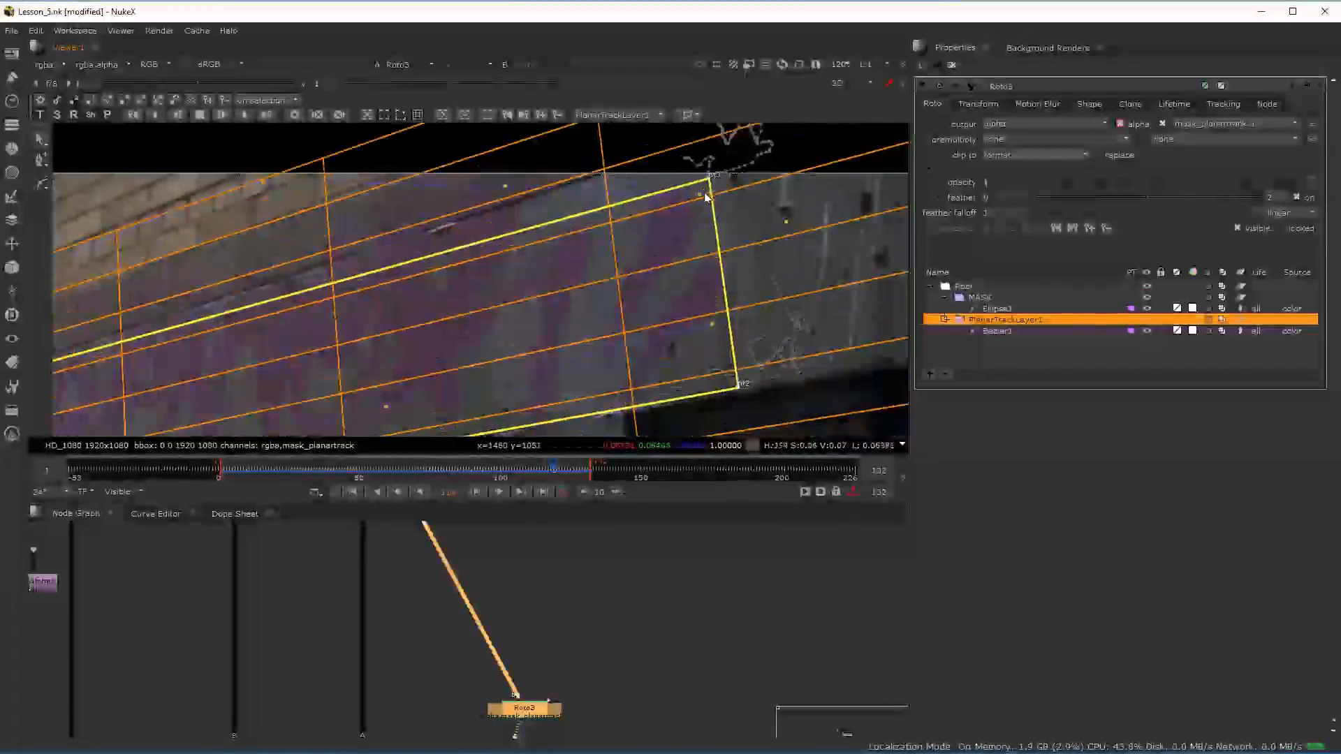
drag(708, 177, 511, 201)
scroll(628, 300, down, 2)
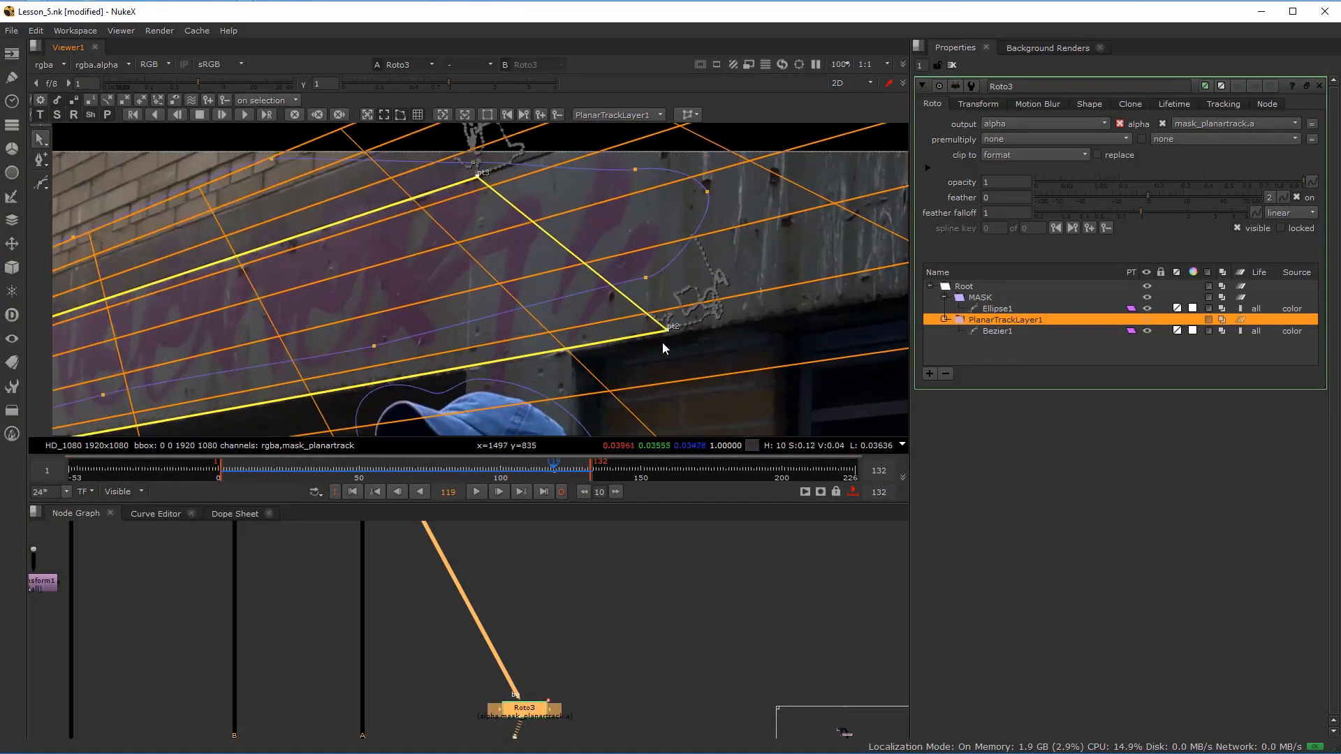
drag(668, 334, 469, 369)
scroll(404, 311, down, 5)
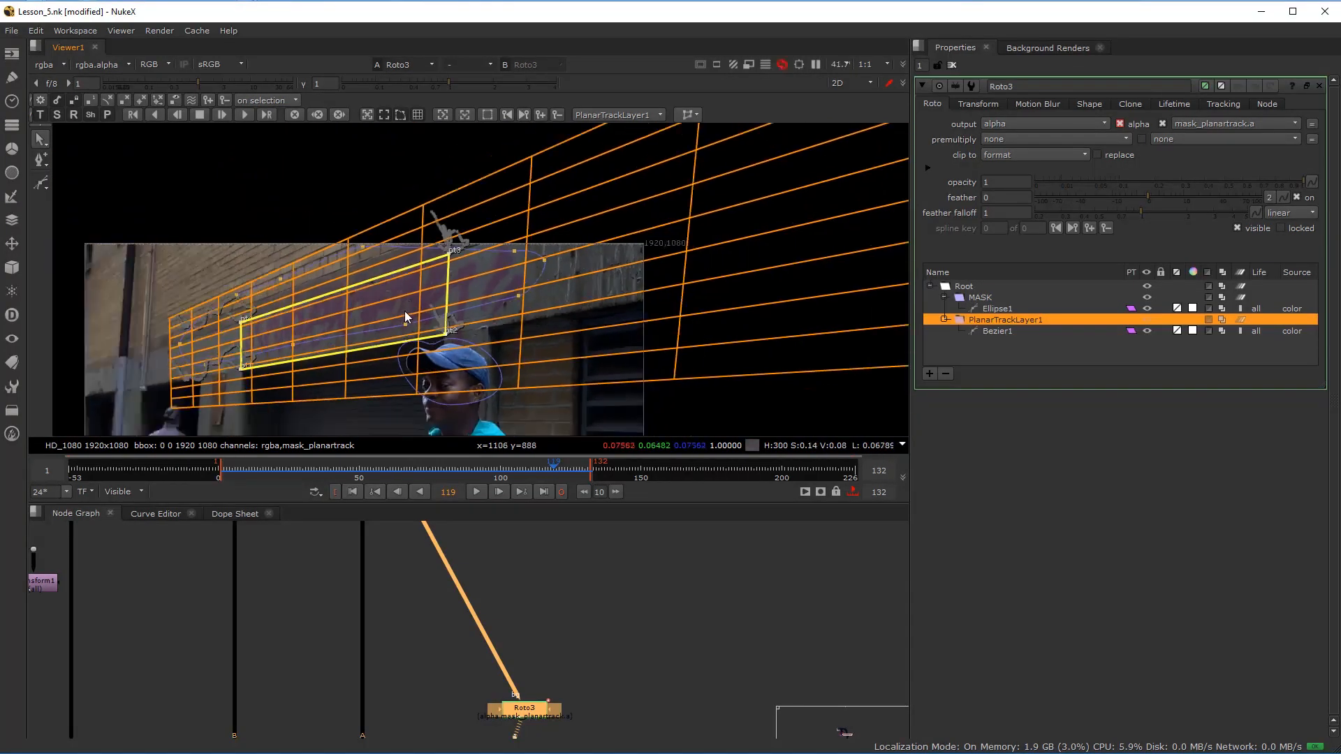
scroll(419, 277, up, 1)
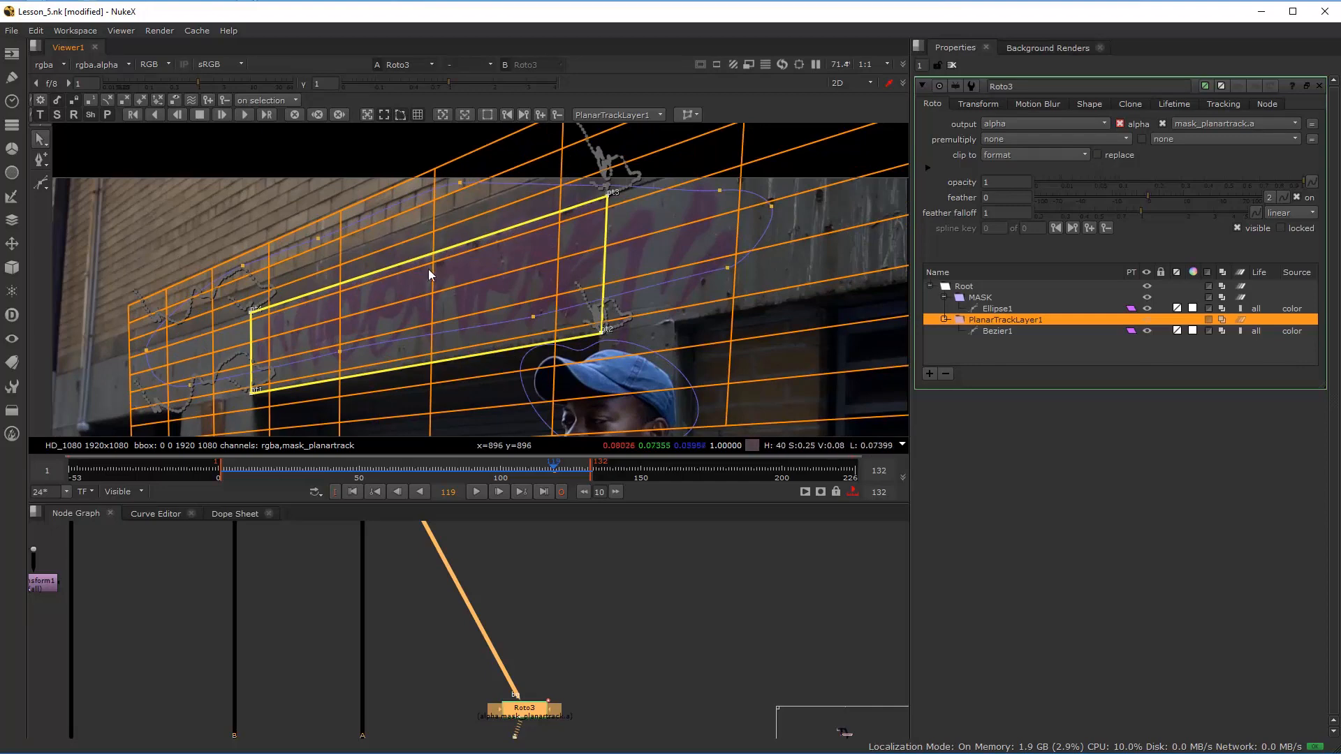
scroll(571, 342, up, 2)
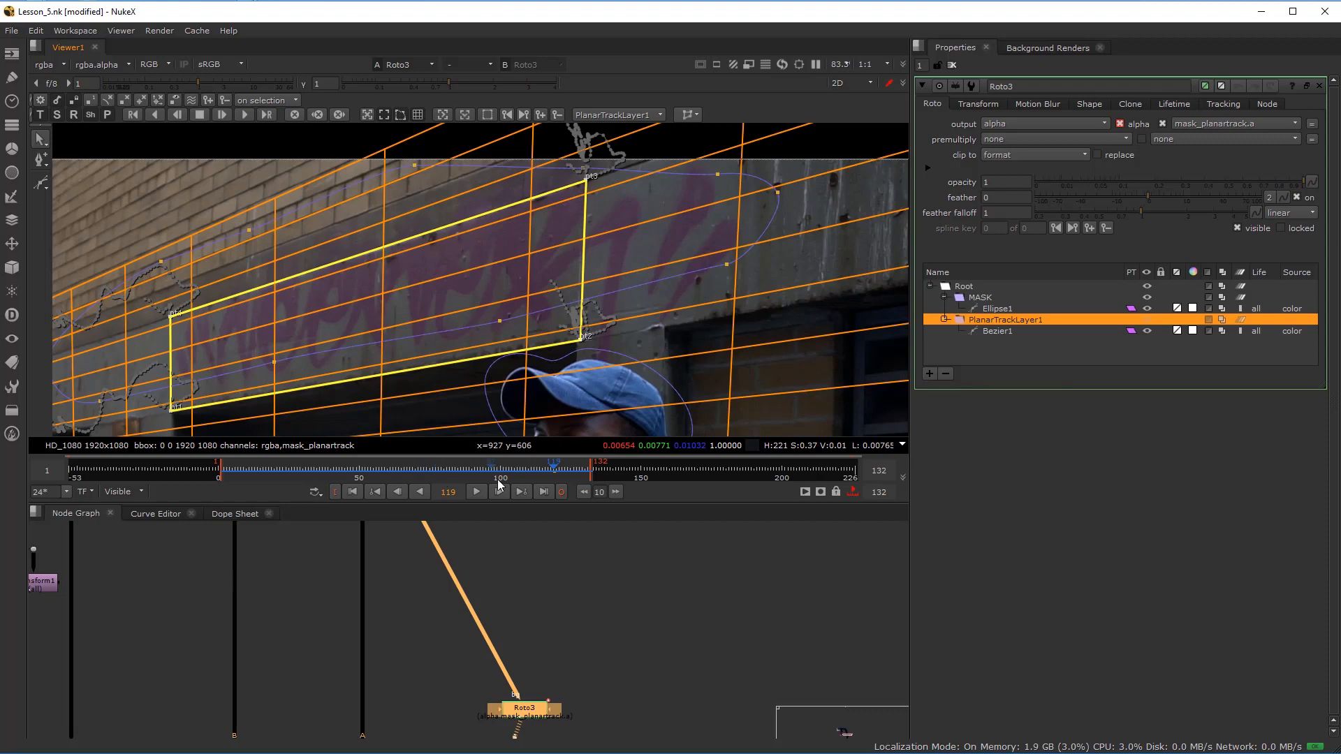
- Try correcting the plane's upper-right corner at frame 108 against reference frame 119, and undo the correction
drag(514, 471, 559, 493)
key(Left)
drag(553, 477, 522, 474)
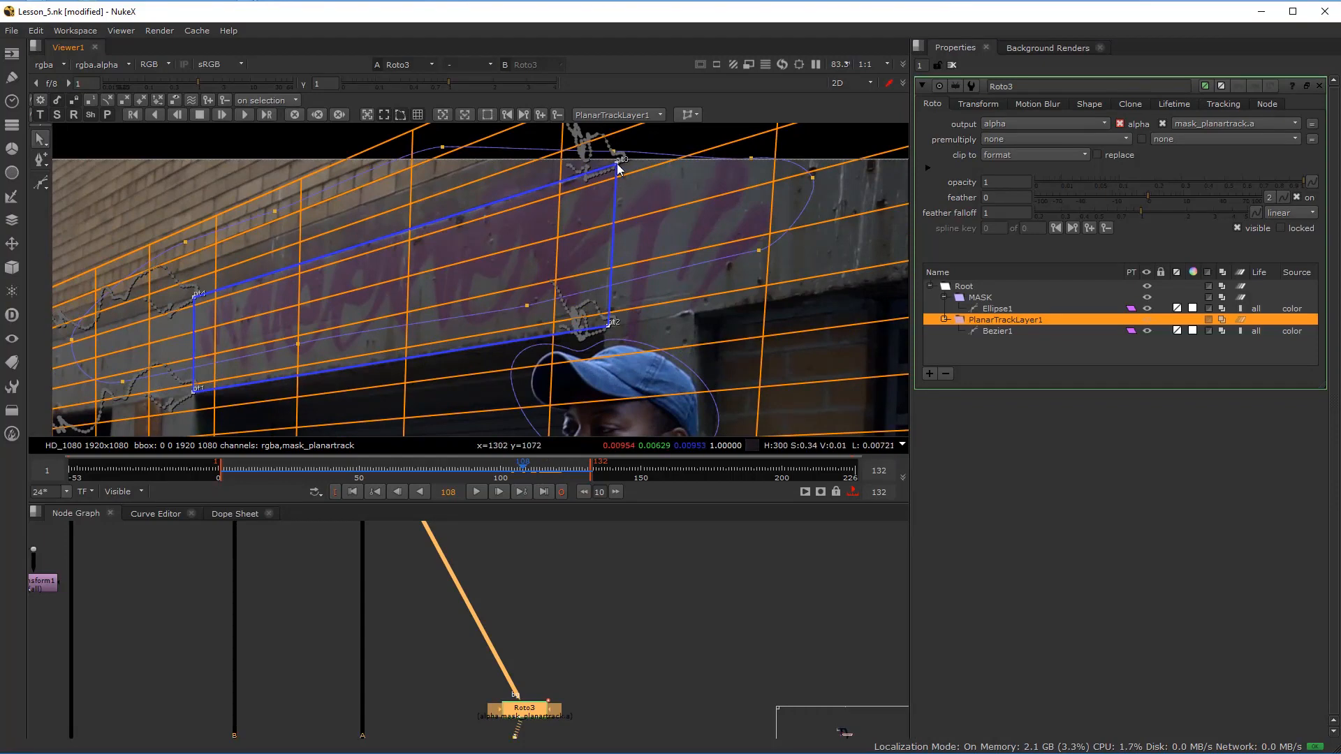
drag(617, 162, 604, 179)
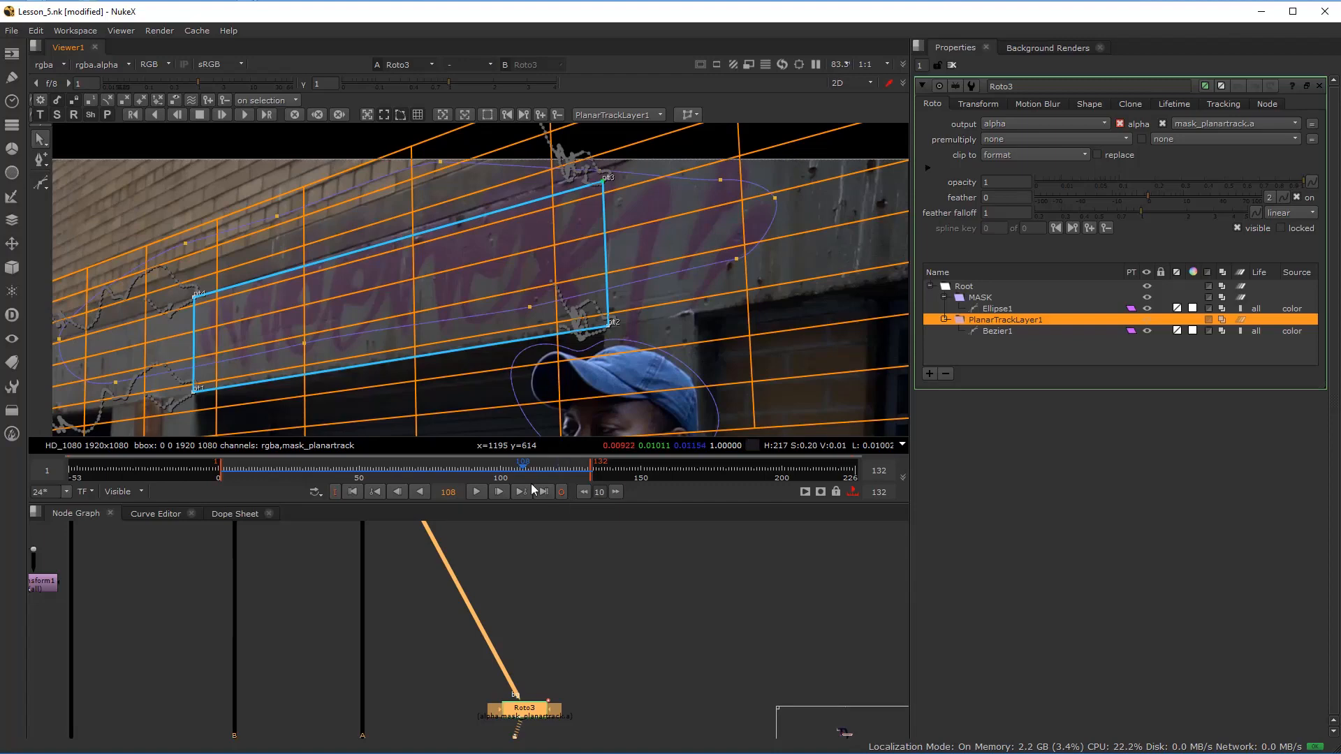
drag(526, 467, 555, 467)
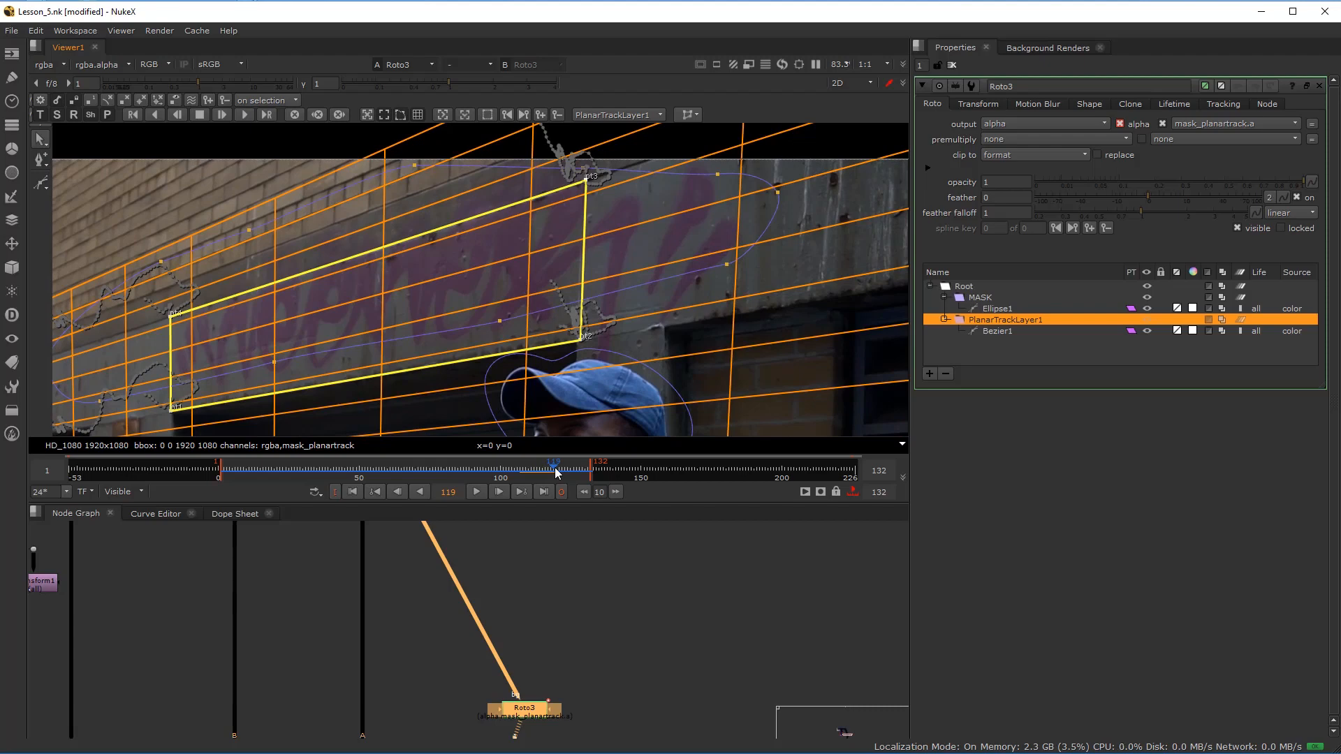
drag(554, 467, 522, 467)
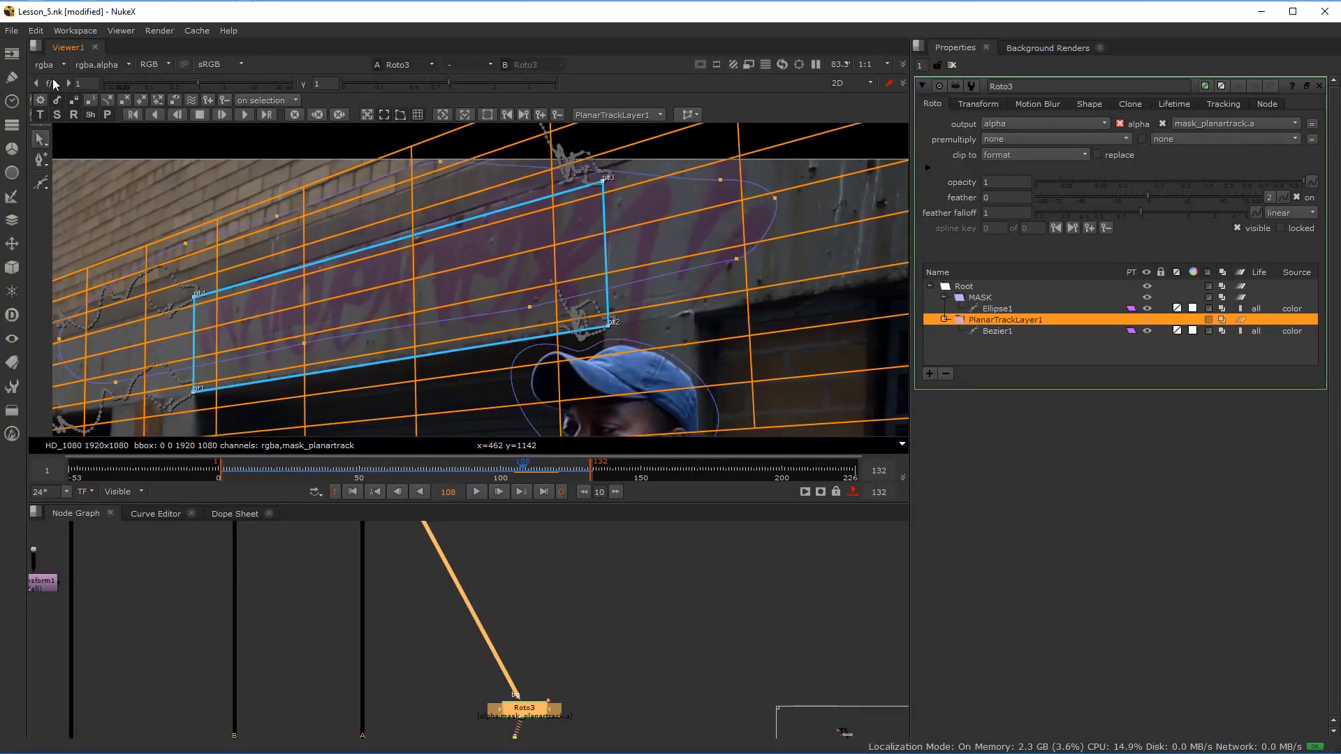
click(36, 30)
click(42, 46)
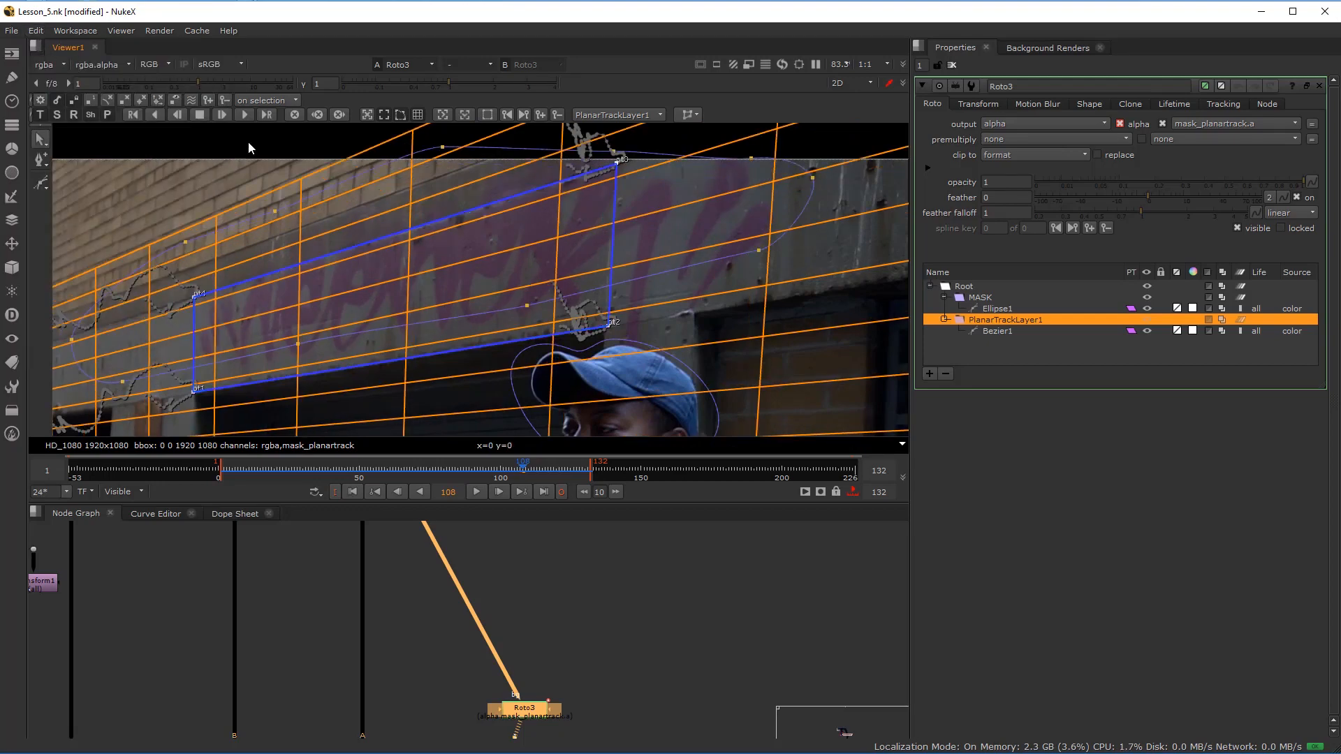
- Scrub to frame 67 and play the clip to check how the plane grid follows the wall
mouse_move(538, 473)
mouse_down()
mouse_move(557, 472)
mouse_move(528, 468)
mouse_move(558, 470)
mouse_up()
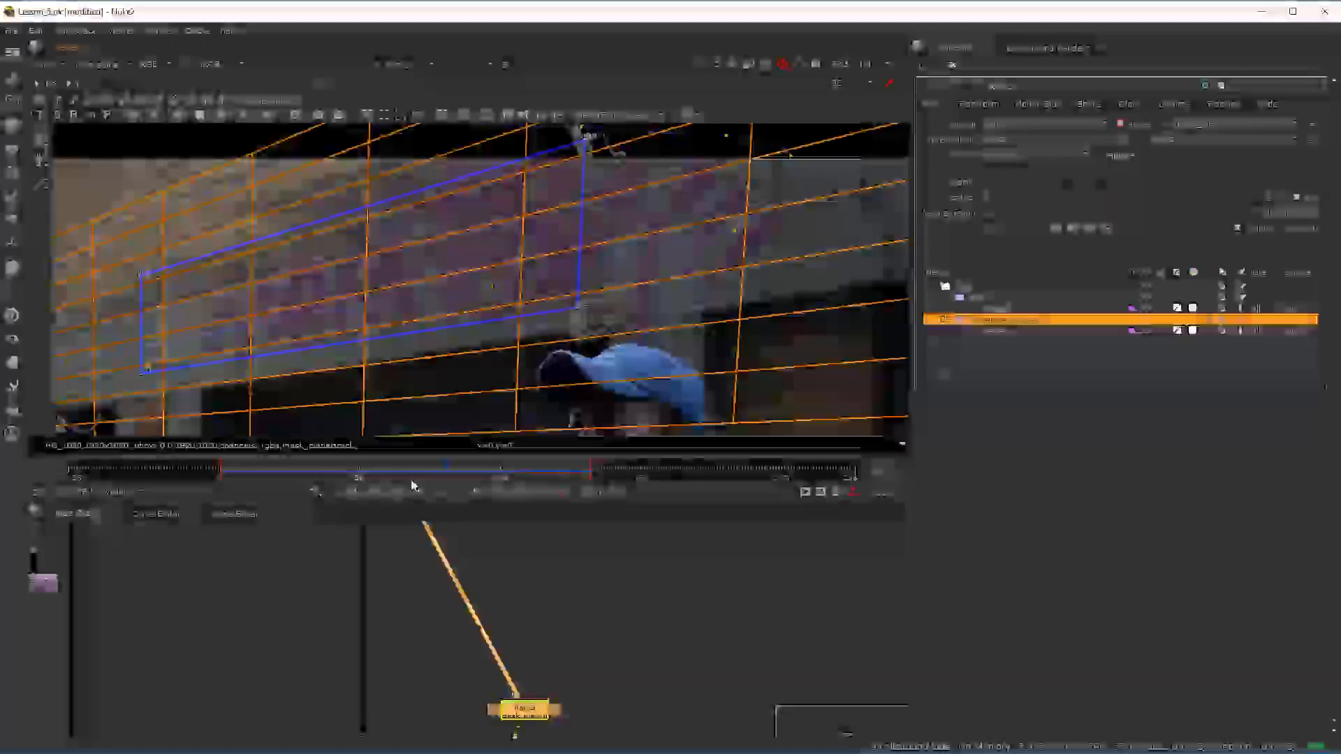
mouse_move(411, 481)
mouse_down()
mouse_move(212, 473)
mouse_move(406, 472)
mouse_up()
scroll(375, 331, down, 4)
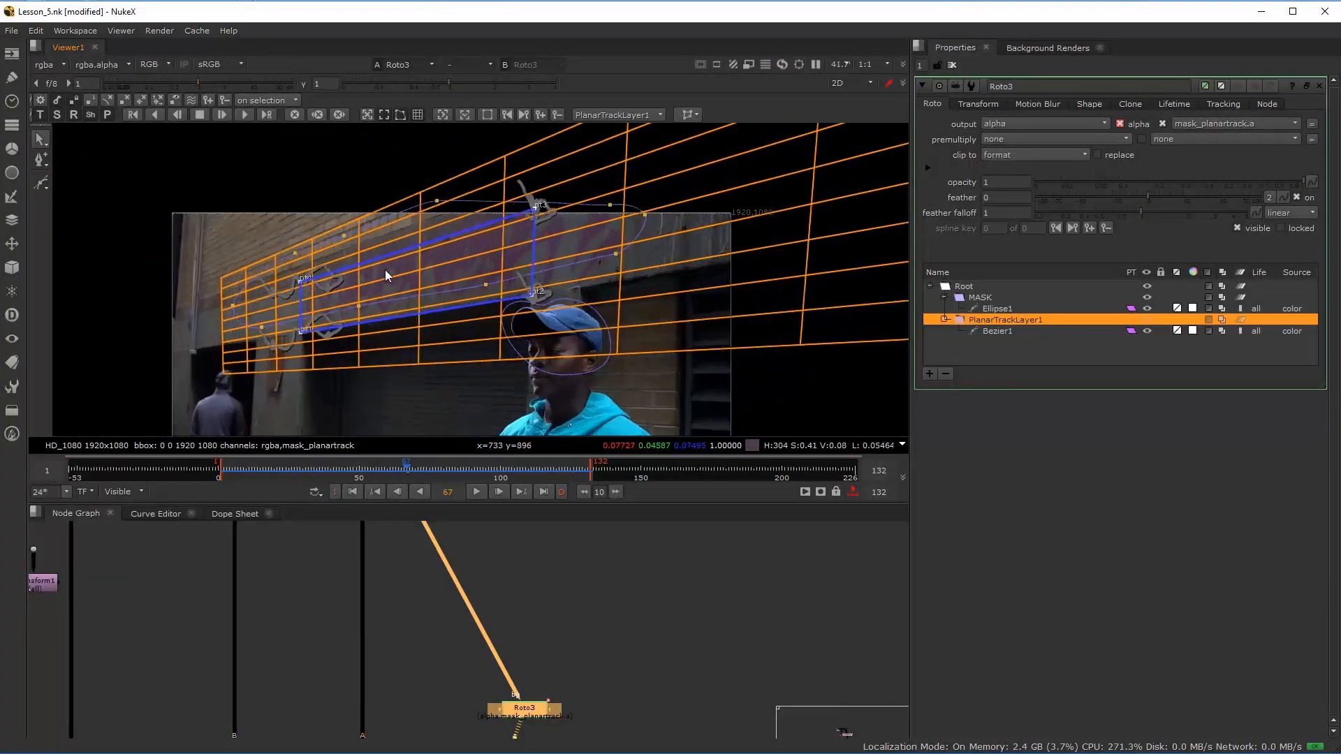
scroll(384, 272, up, 3)
scroll(374, 272, down, 2)
click(474, 493)
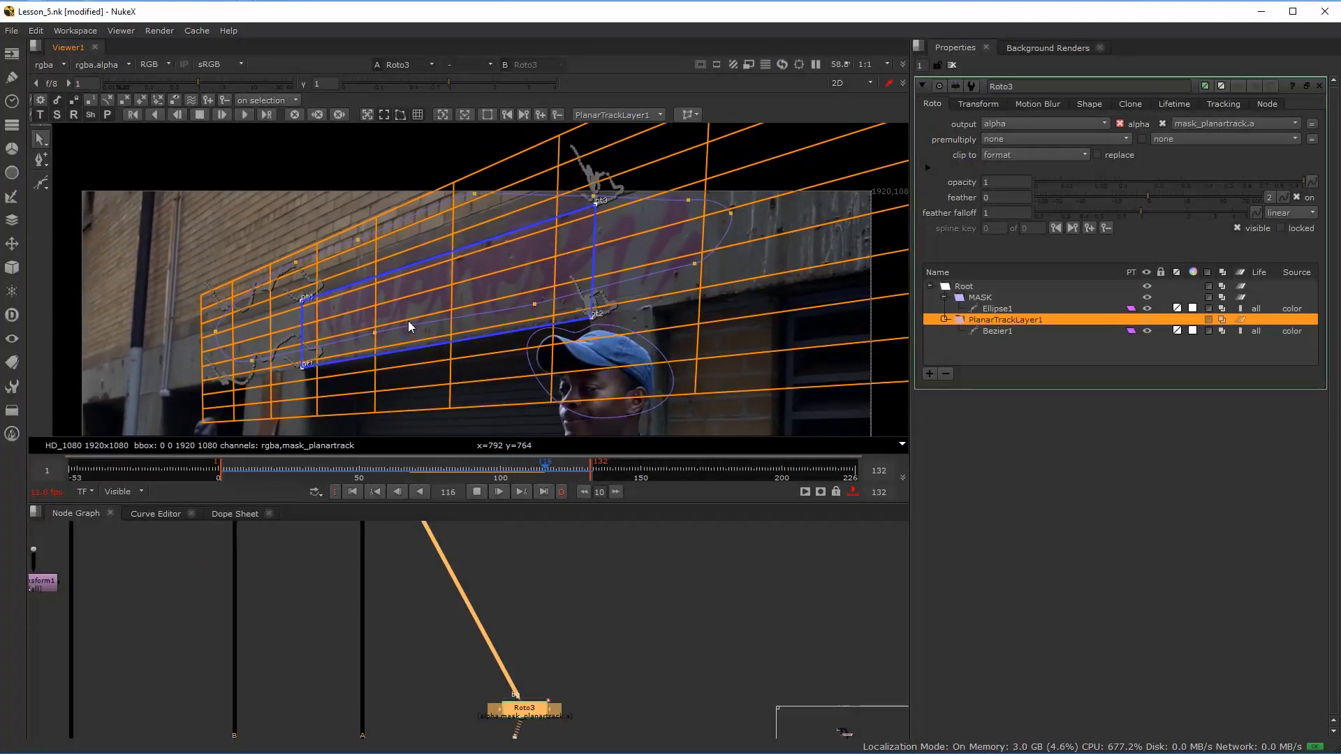
- Stop playback and hide the animation paths, grid lines, corner points and plane outline, leaving only the roto shapes overlaid
key(o)
key(o)
key(o)
key(o)
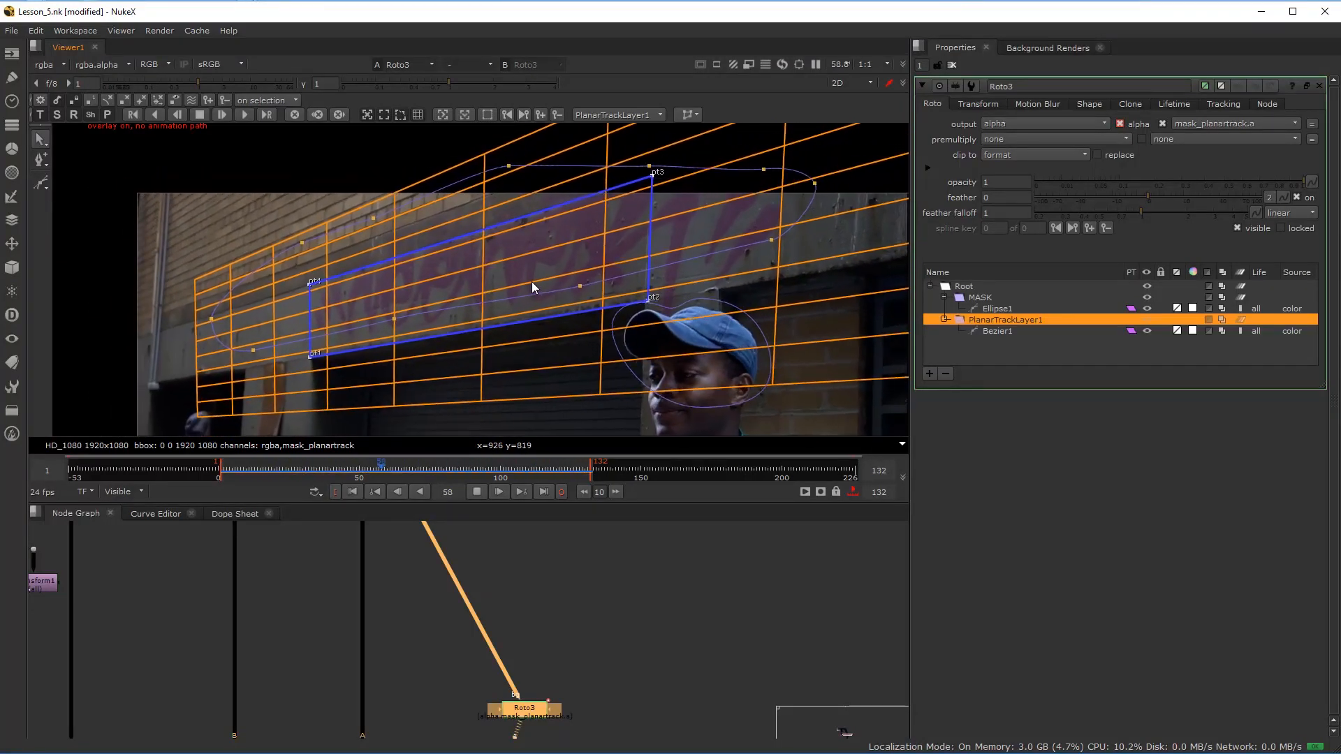
click(474, 492)
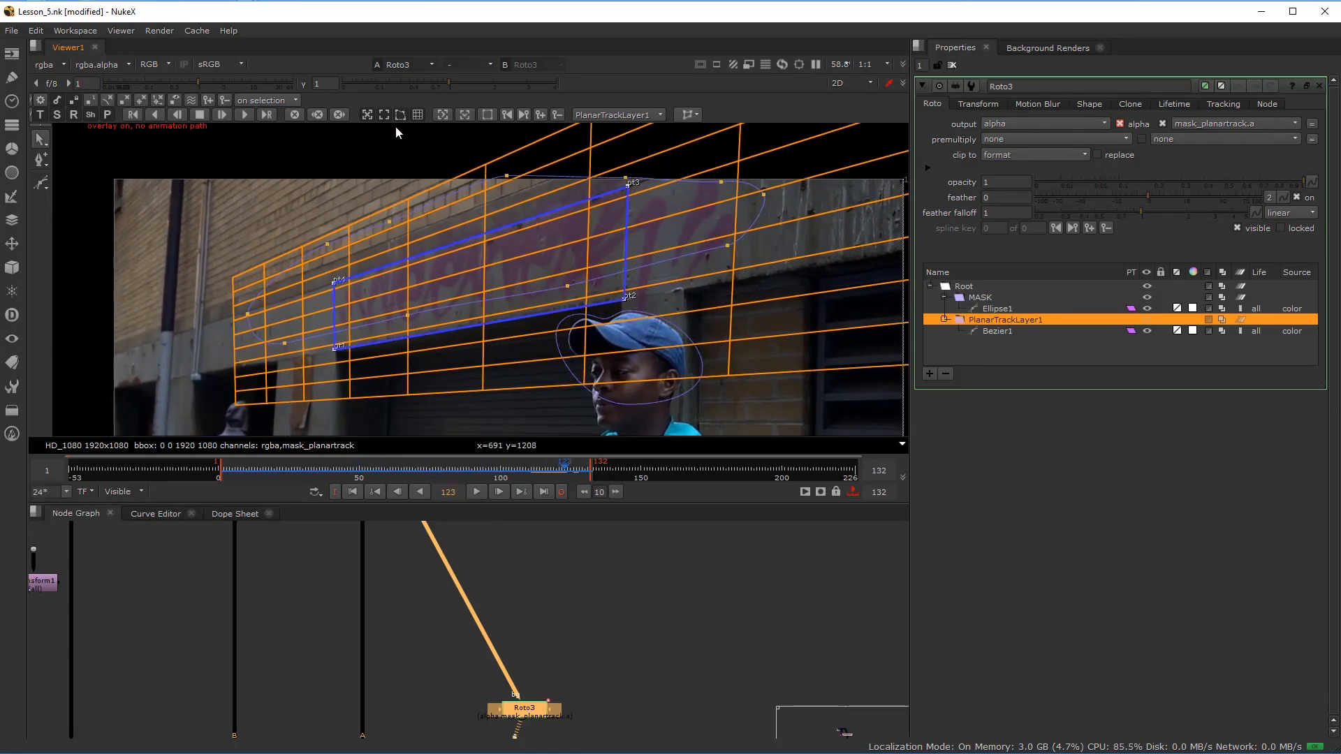
click(417, 114)
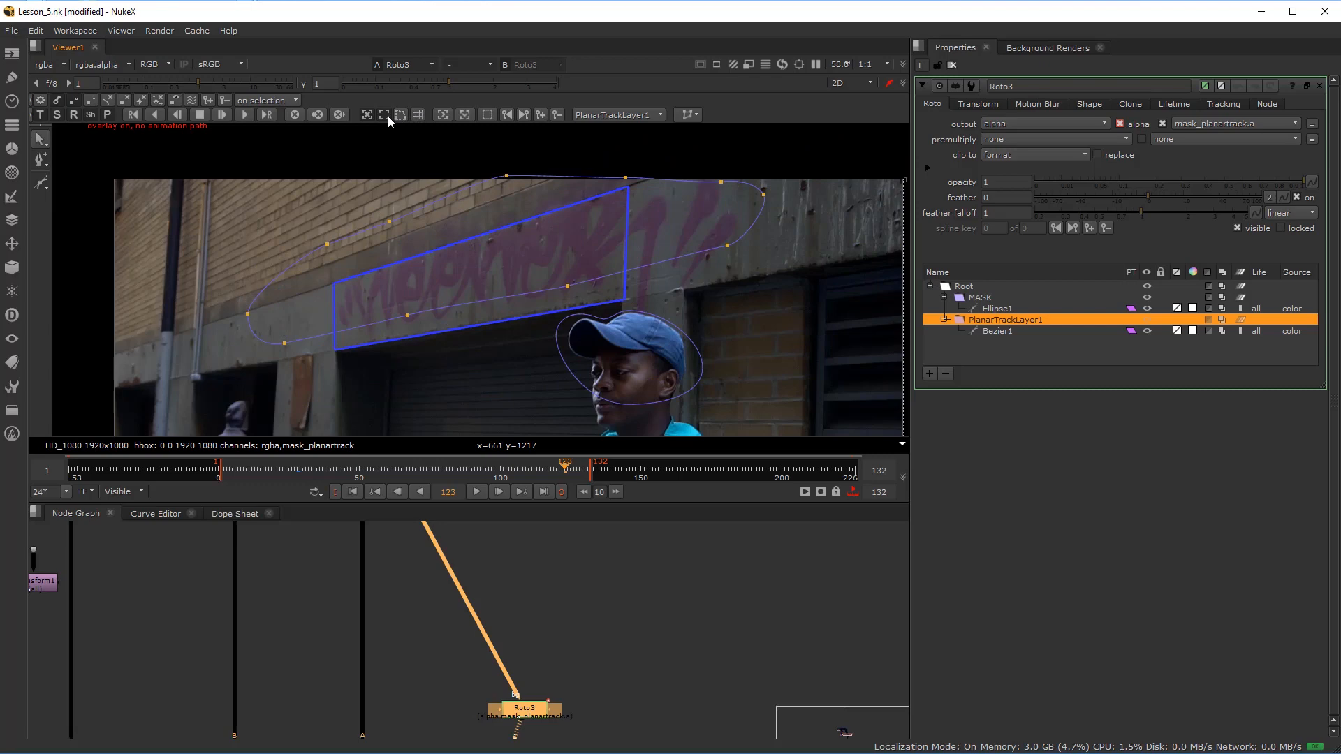
scroll(441, 282, down, 3)
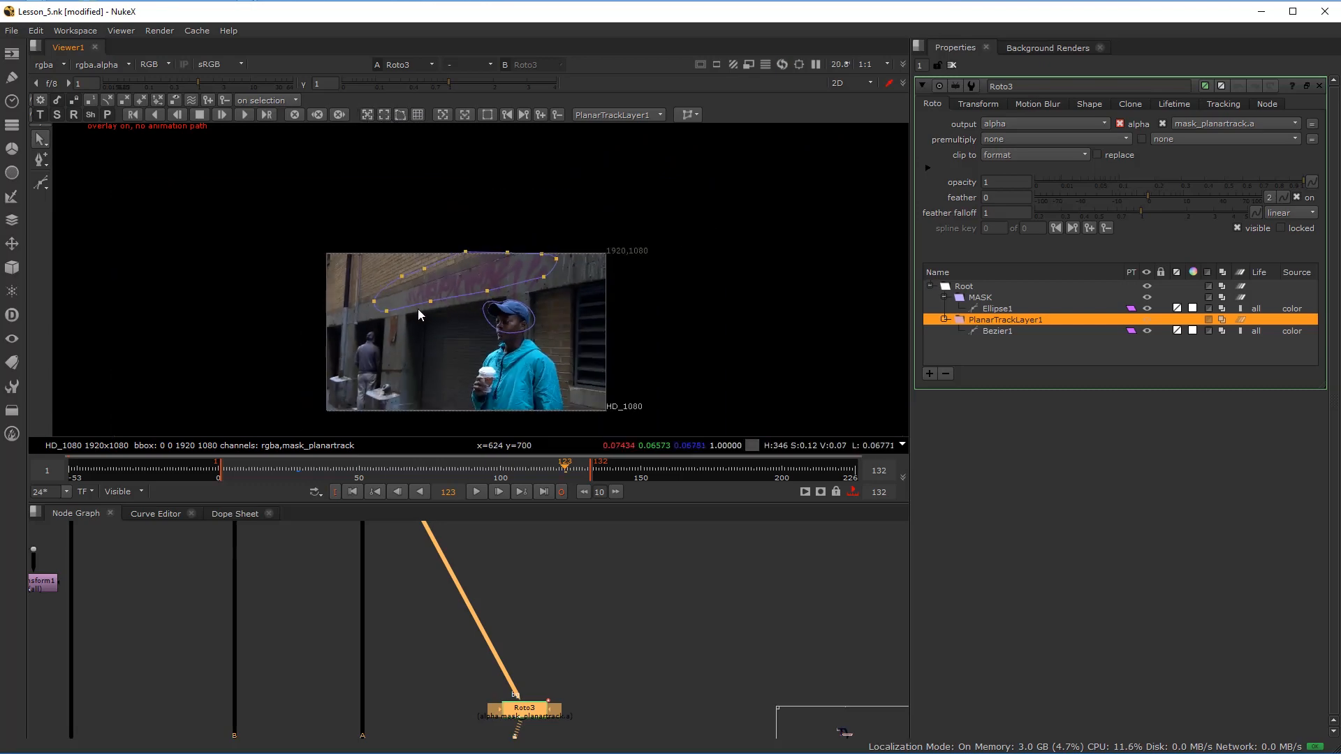
- Return to reference frame 119 and examine the graffiti and its Bezier outline up close
drag(489, 475, 553, 472)
scroll(501, 336, up, 4)
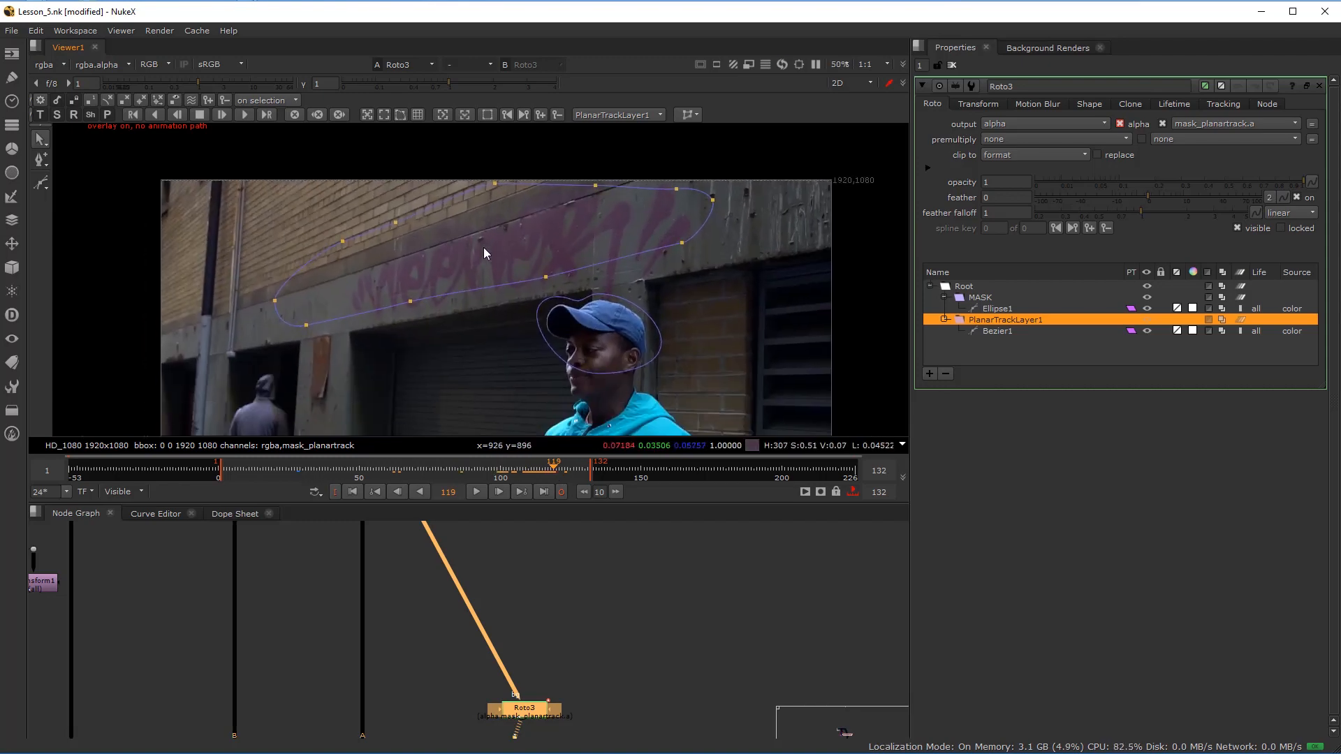
drag(496, 323, 488, 338)
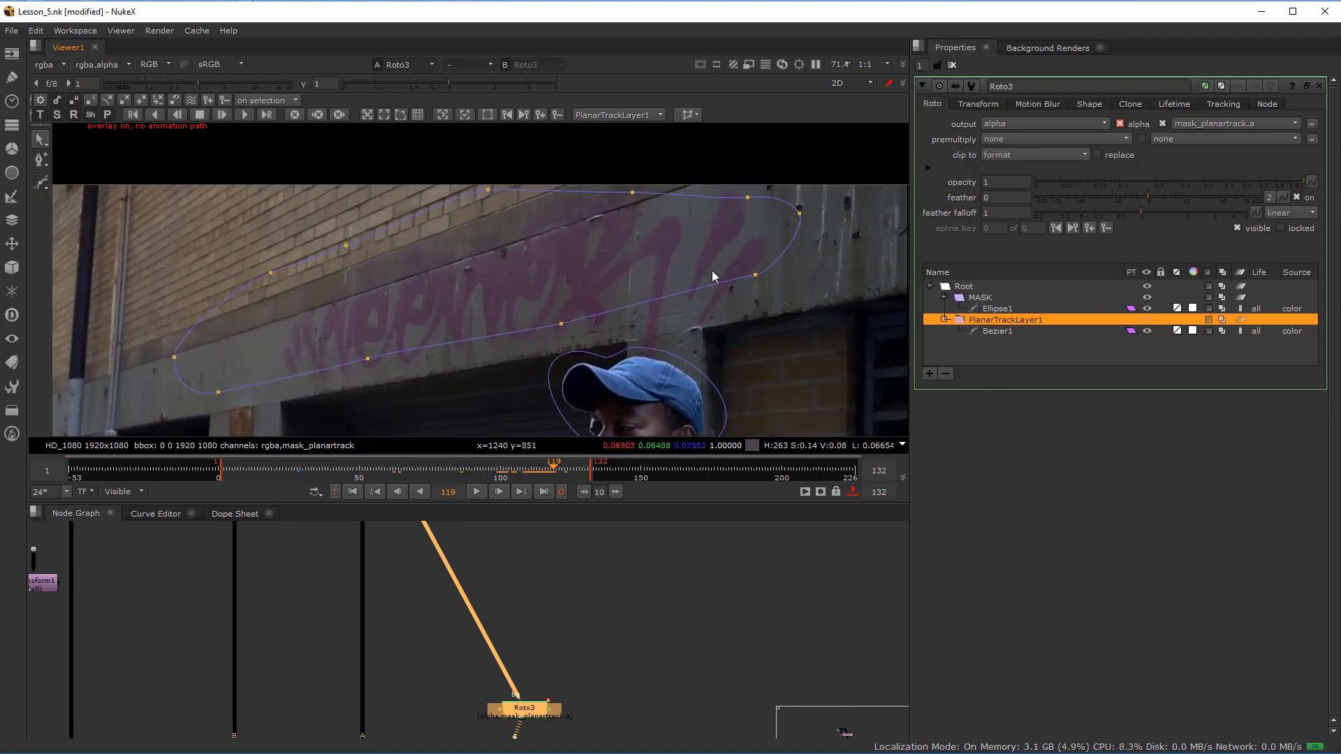
drag(642, 250, 597, 247)
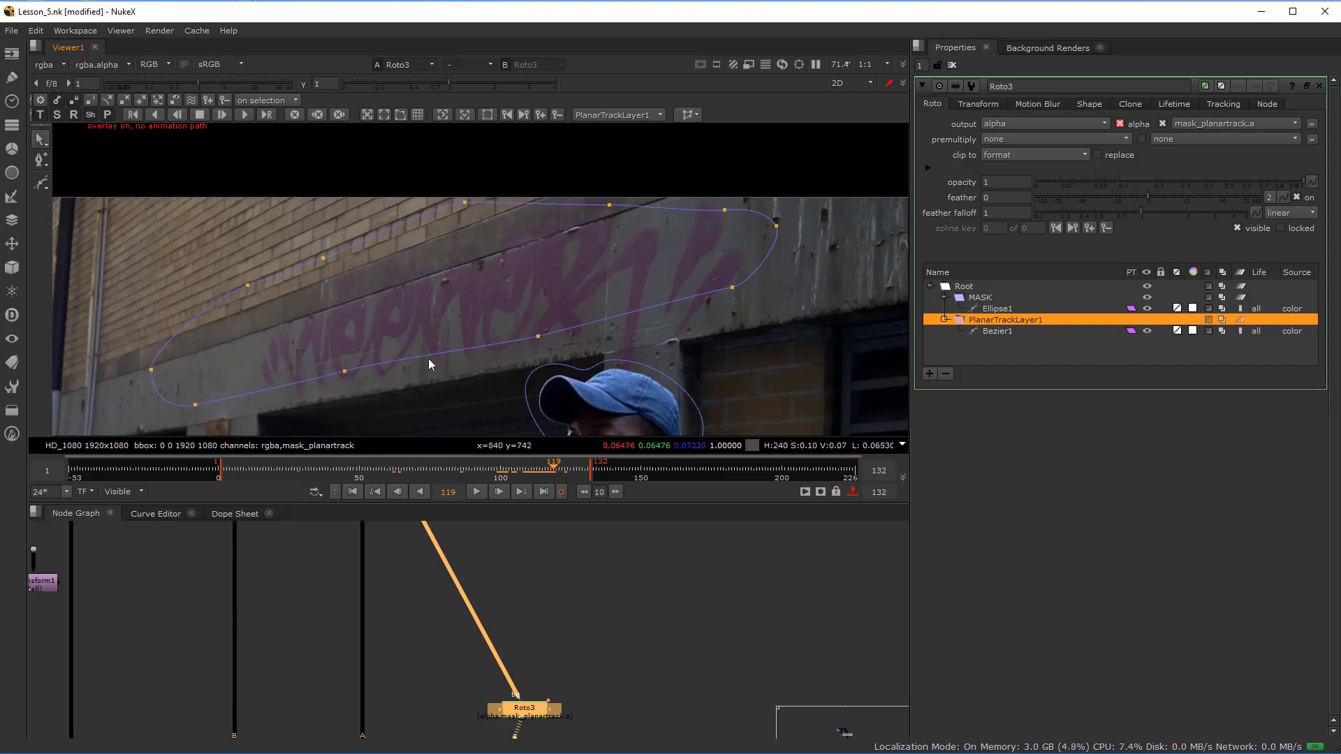
scroll(431, 279, down, 2)
scroll(408, 277, up, 2)
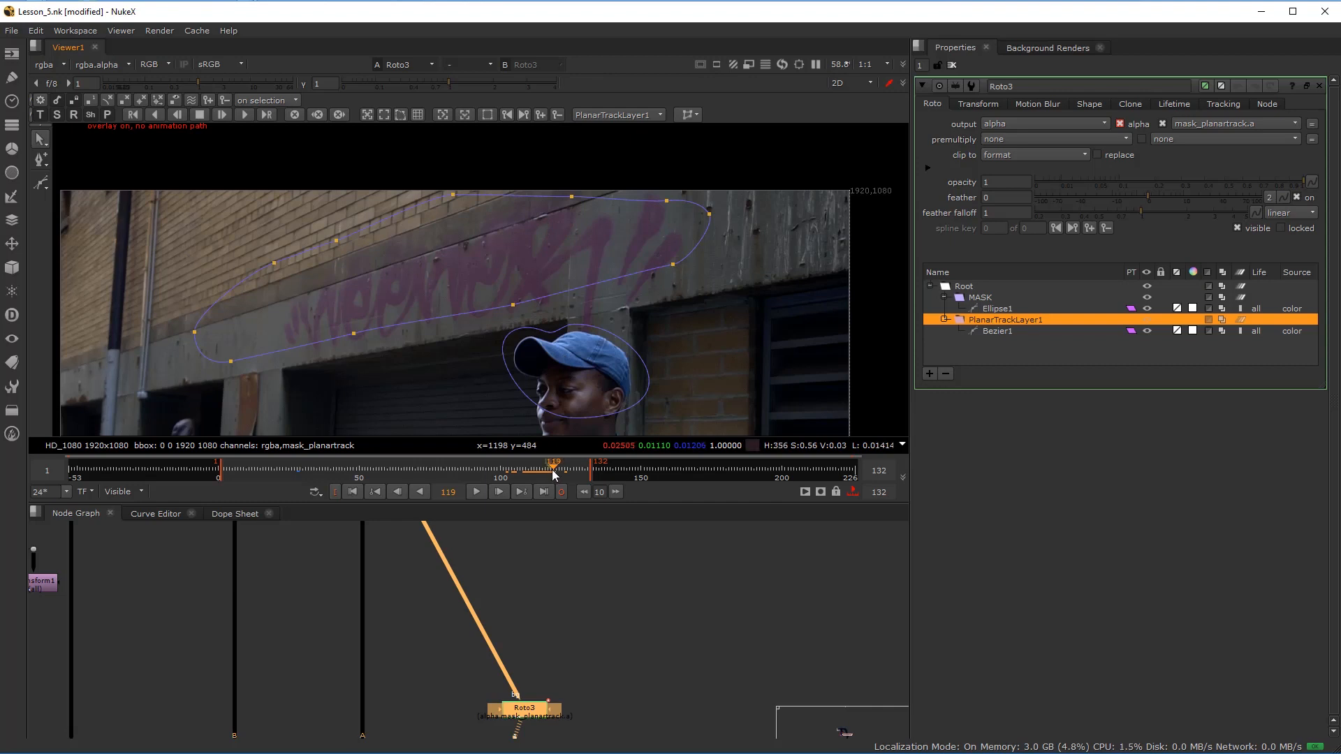
- Compare the graffiti's position and perspective at reference frame 119 with the clip's opening frames and frame 106
drag(556, 470, 233, 477)
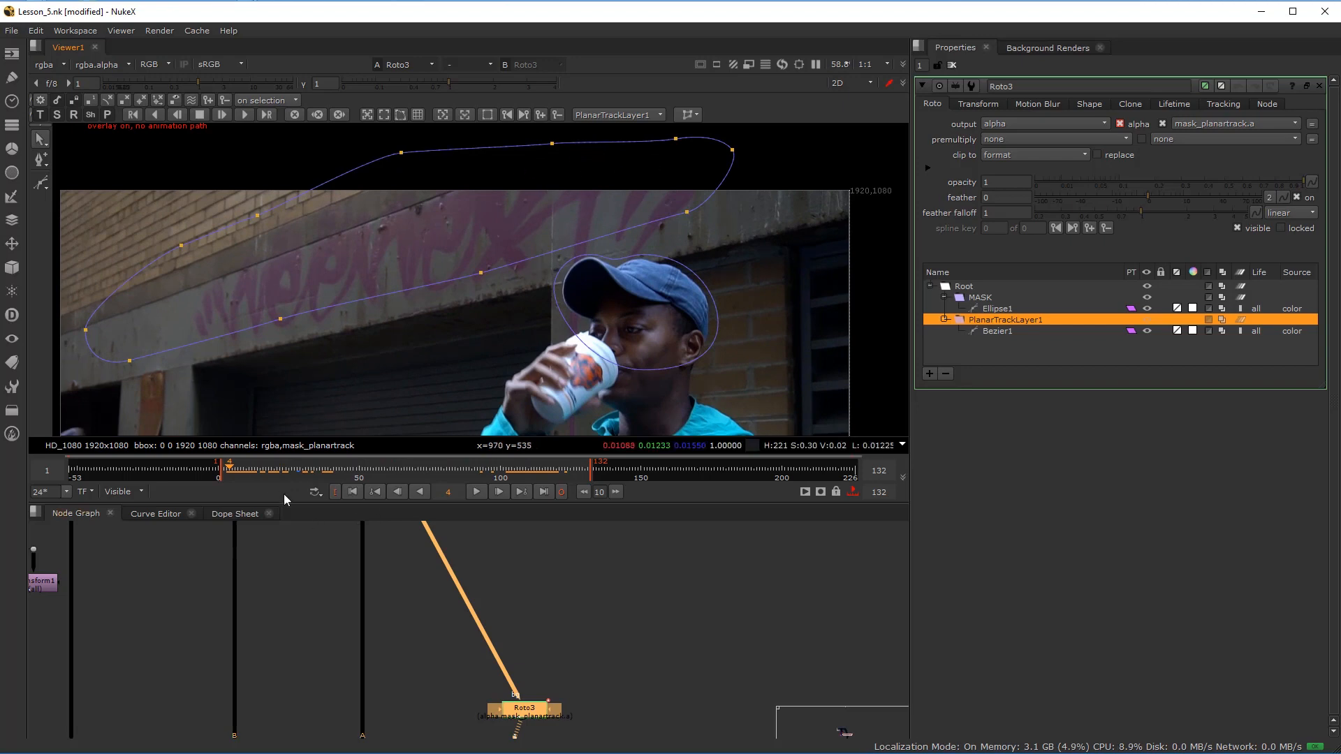
drag(272, 469, 555, 475)
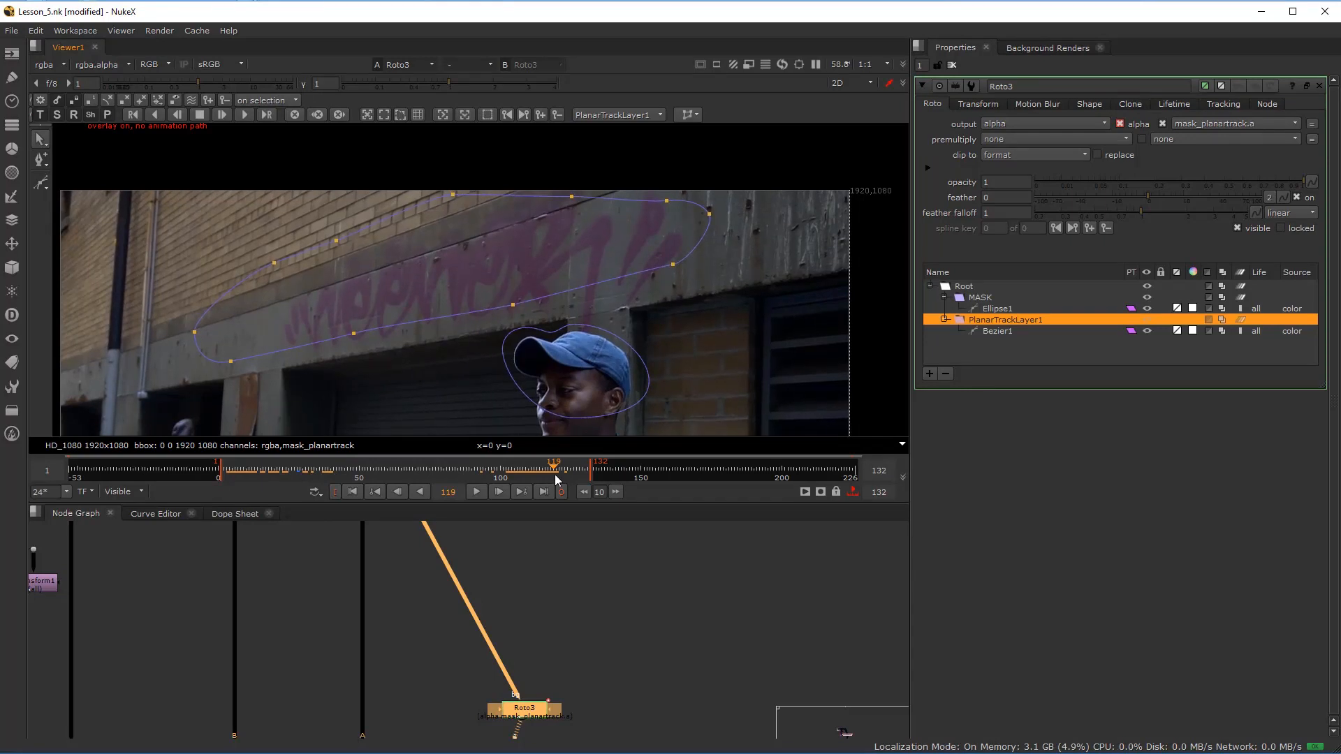
drag(554, 474, 232, 469)
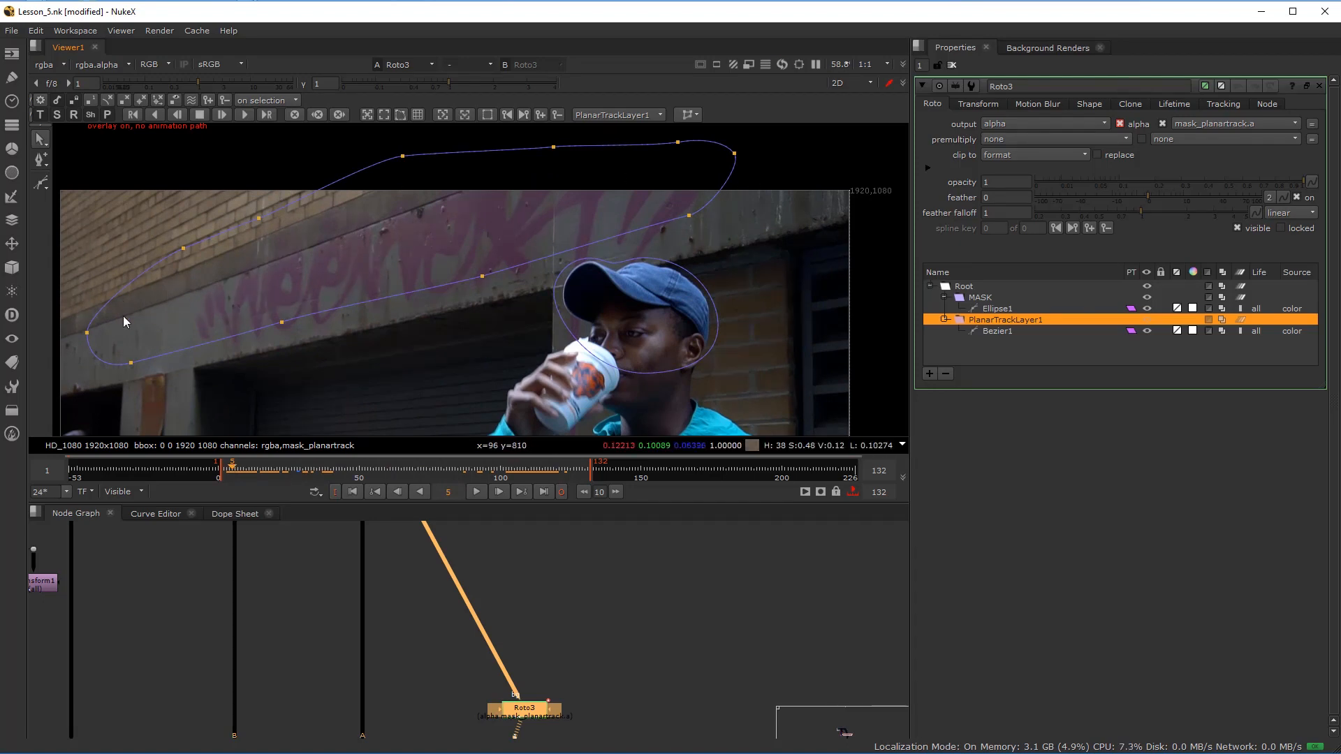
drag(290, 469, 517, 472)
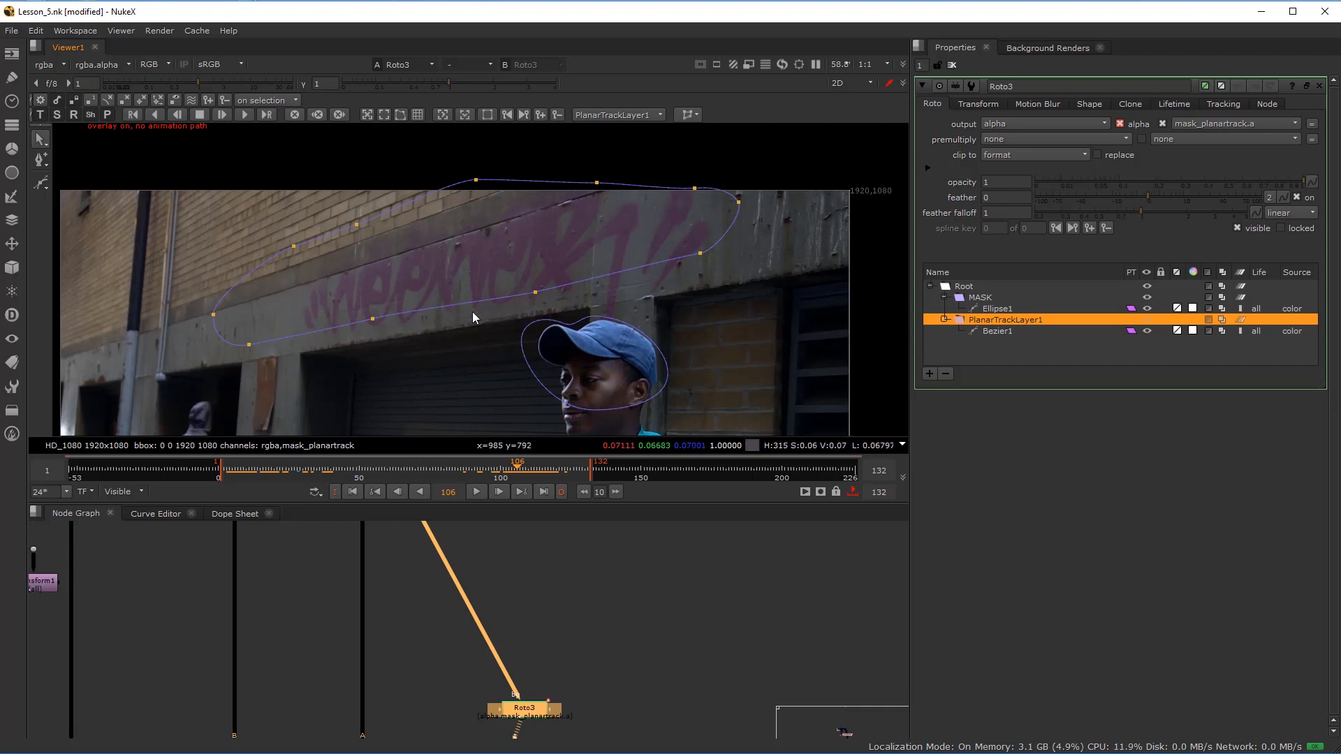
drag(527, 477, 555, 475)
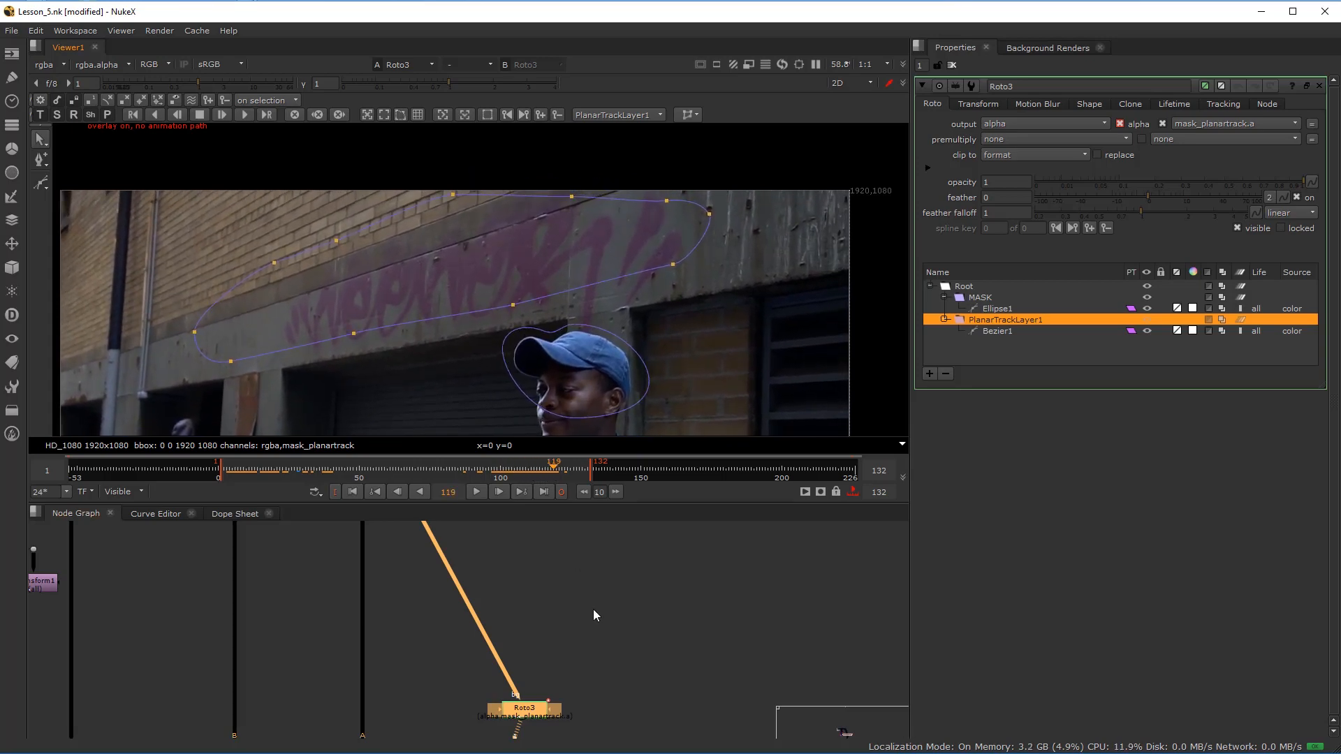
- Disconnect the Roto3 node's input and export PlanarTrackLayer1 as a CornerPin2D (relative) node
scroll(588, 622, down, 5)
drag(560, 689, 555, 643)
scroll(554, 643, up, 3)
drag(561, 595, 516, 649)
scroll(473, 621, down, 3)
scroll(508, 690, up, 6)
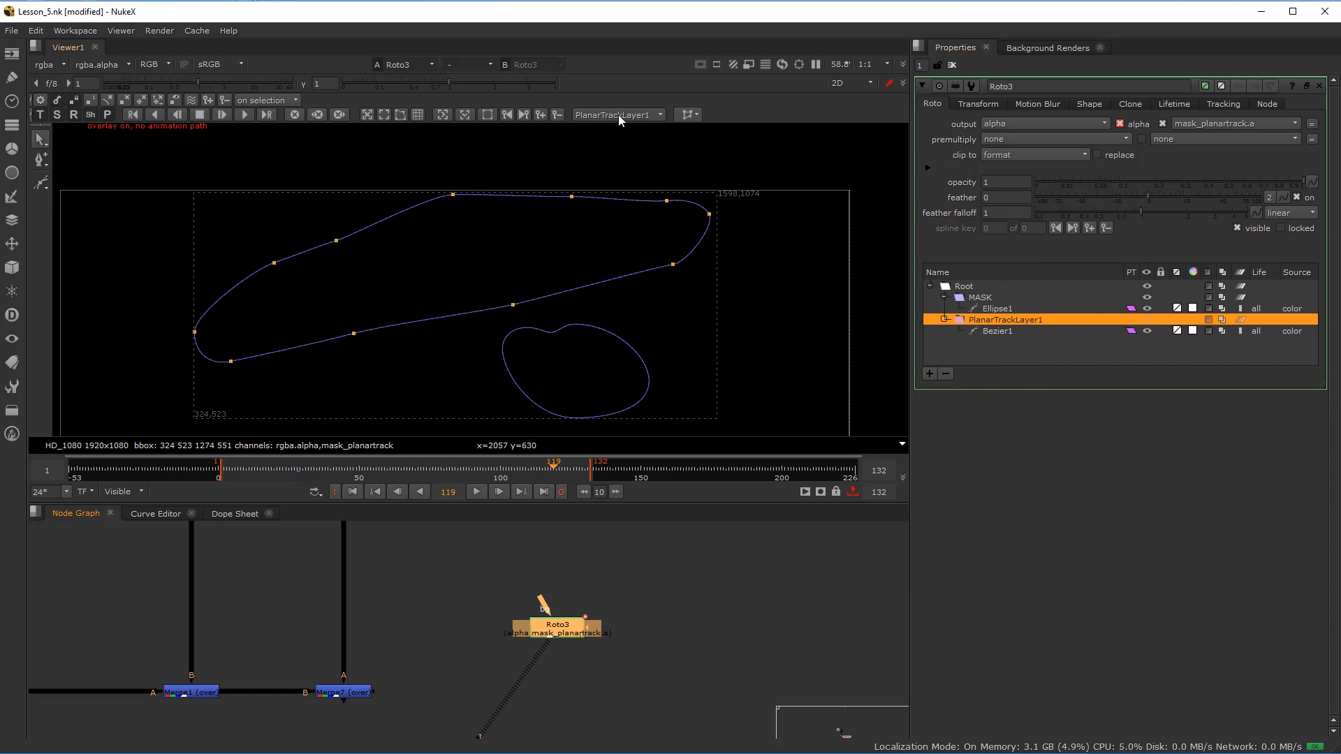
click(695, 116)
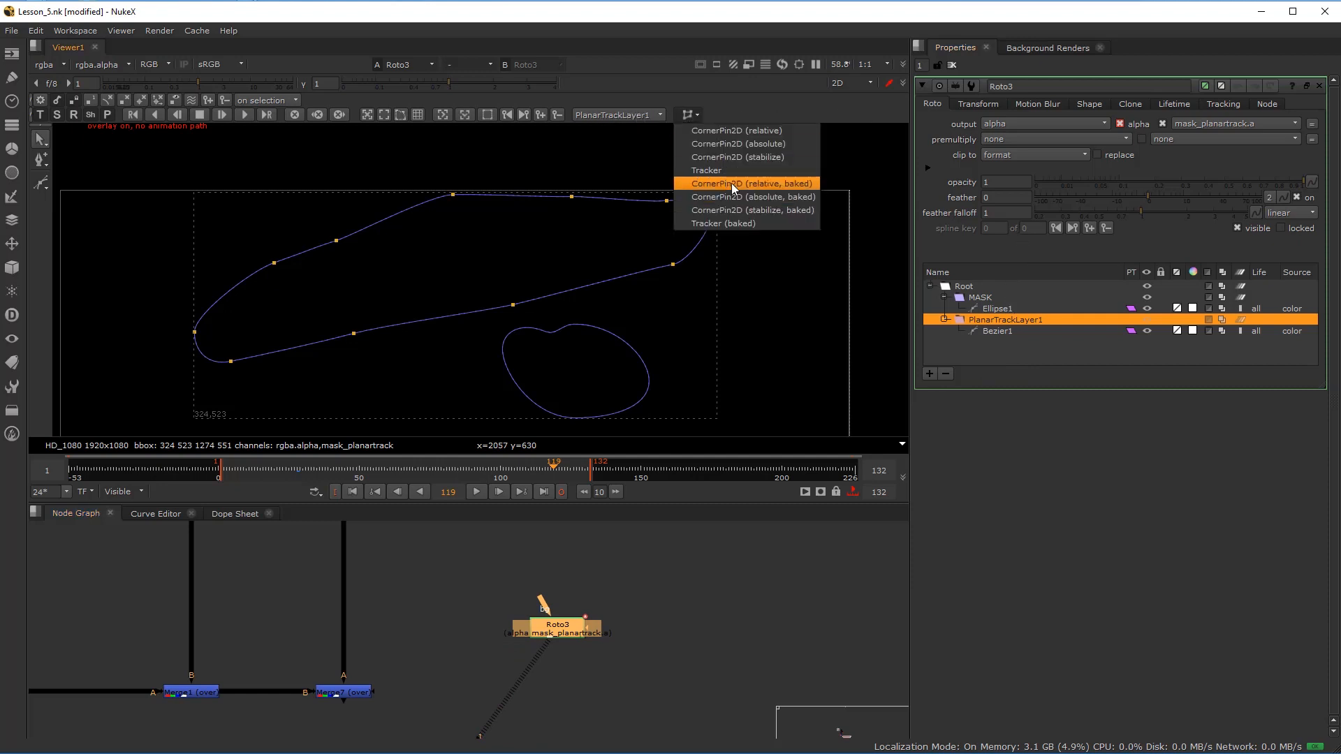
click(759, 129)
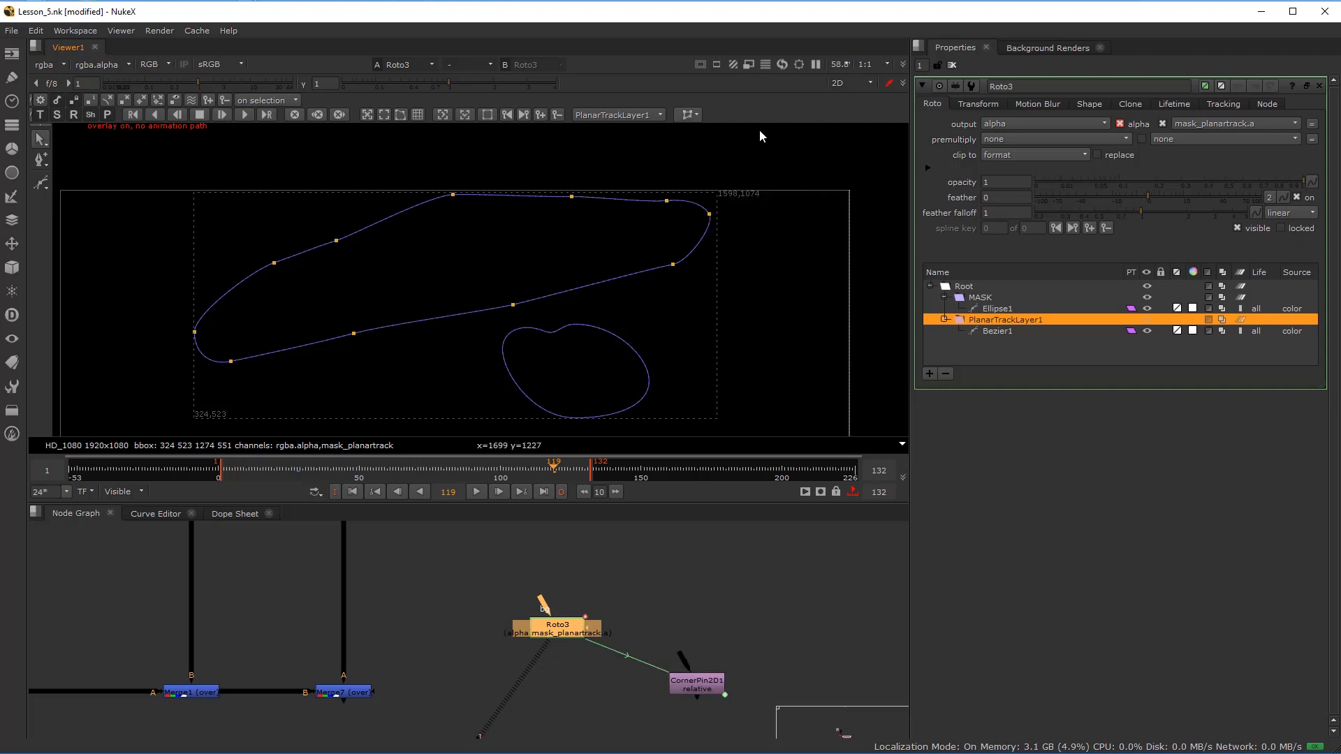
- Place CornerPin2D1 below Roto3 and add a FrameHold node to the graph
drag(698, 686, 550, 645)
drag(627, 558, 688, 591)
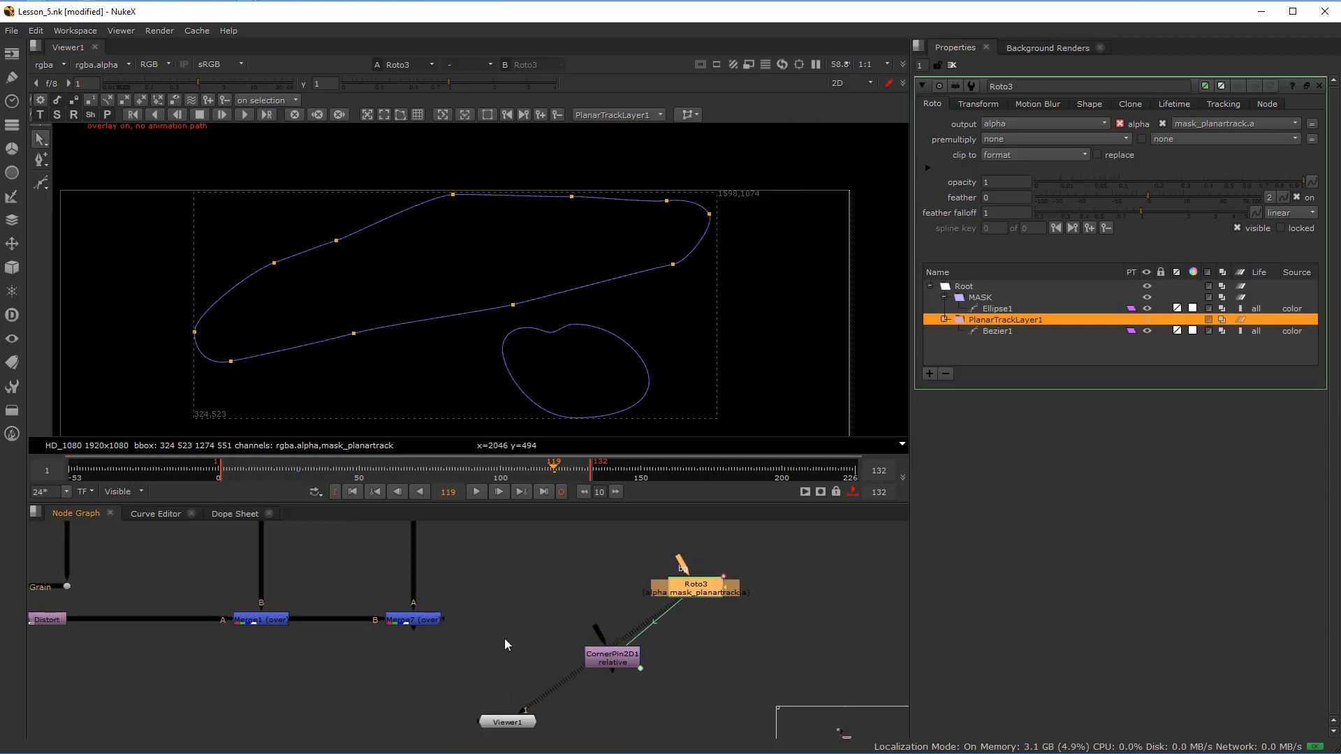
drag(478, 696, 502, 666)
key(Tab)
text(fra)
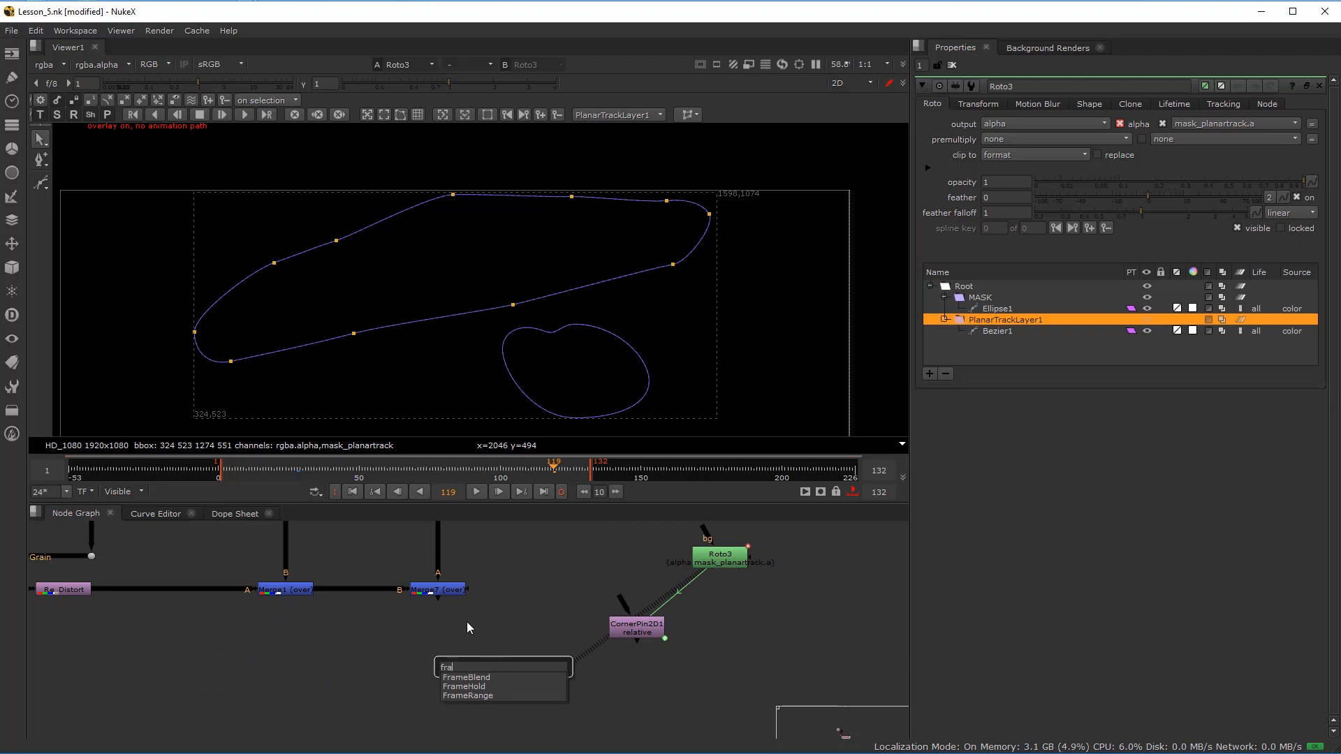
click(480, 687)
- Move FrameHold1 up the script to the area beside Roto4's branch off the plate
drag(497, 674, 518, 591)
scroll(500, 632, down, 5)
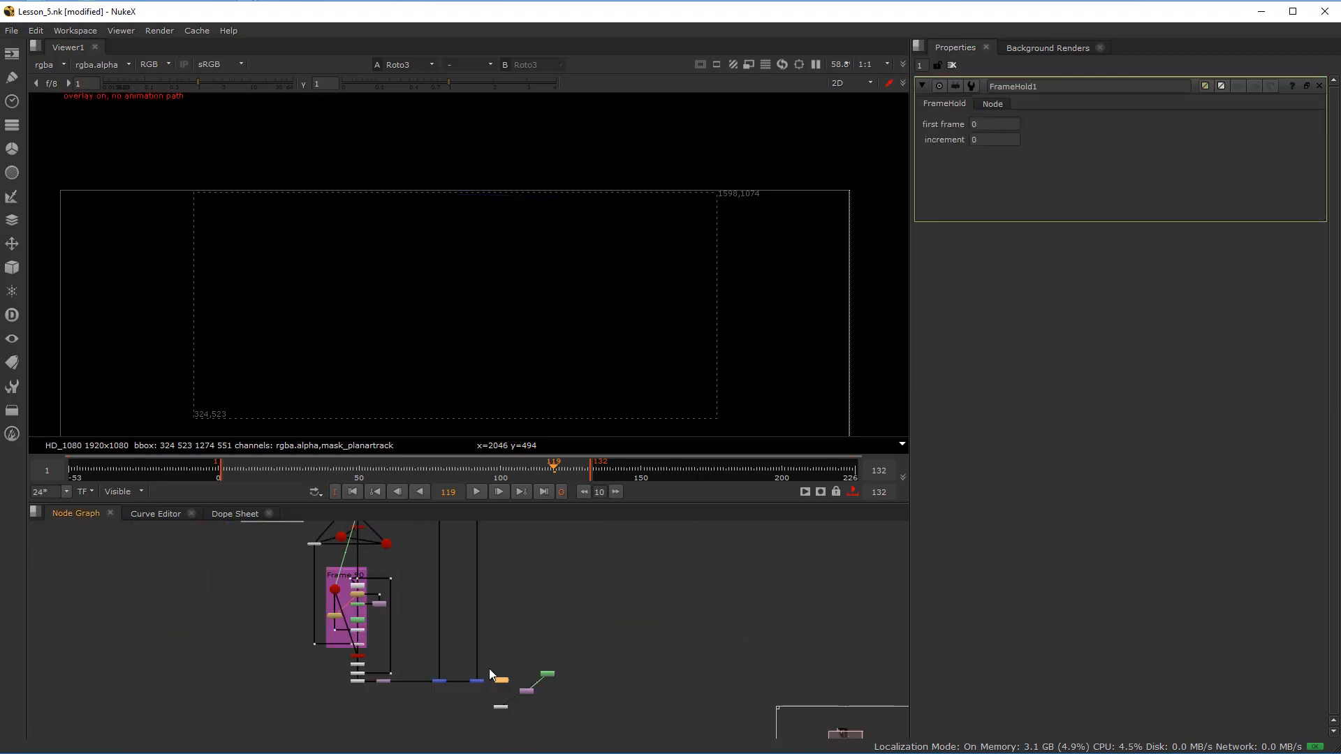
drag(505, 690, 526, 709)
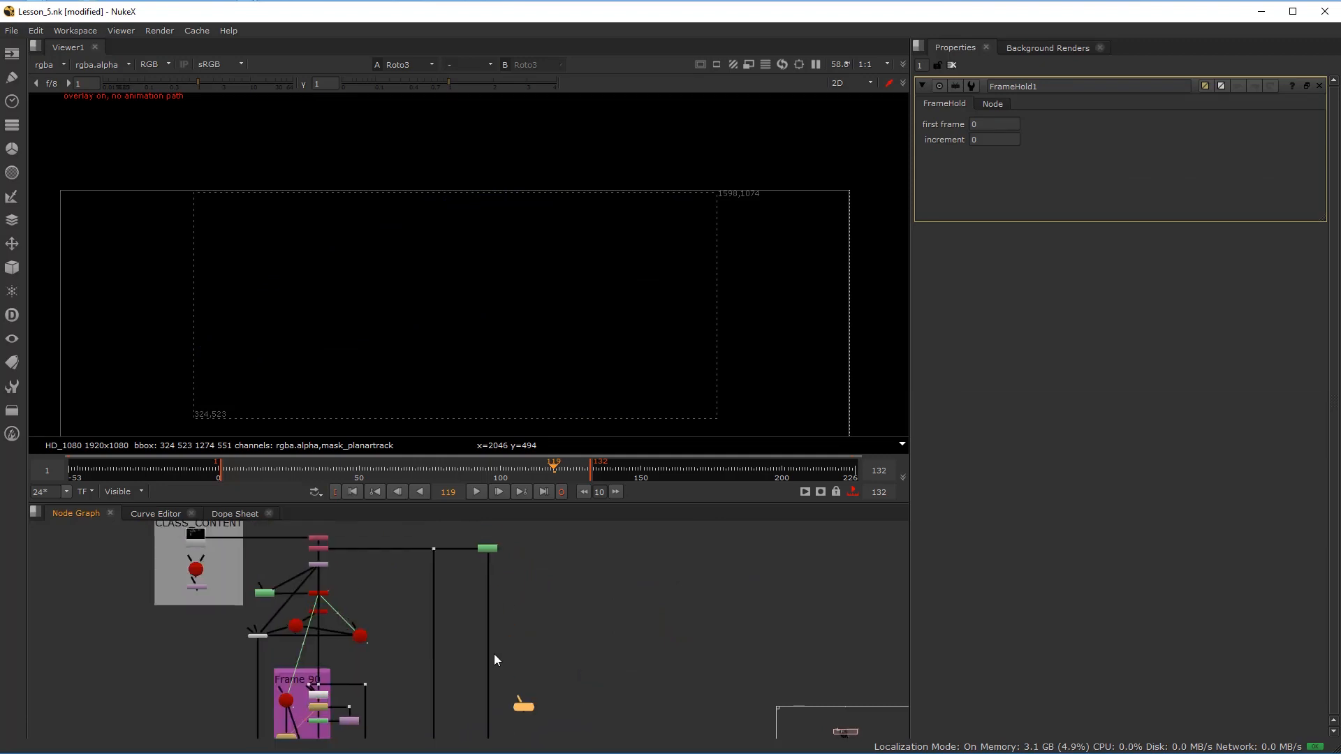
scroll(513, 686, up, 1)
scroll(475, 670, down, 1)
drag(477, 670, 520, 744)
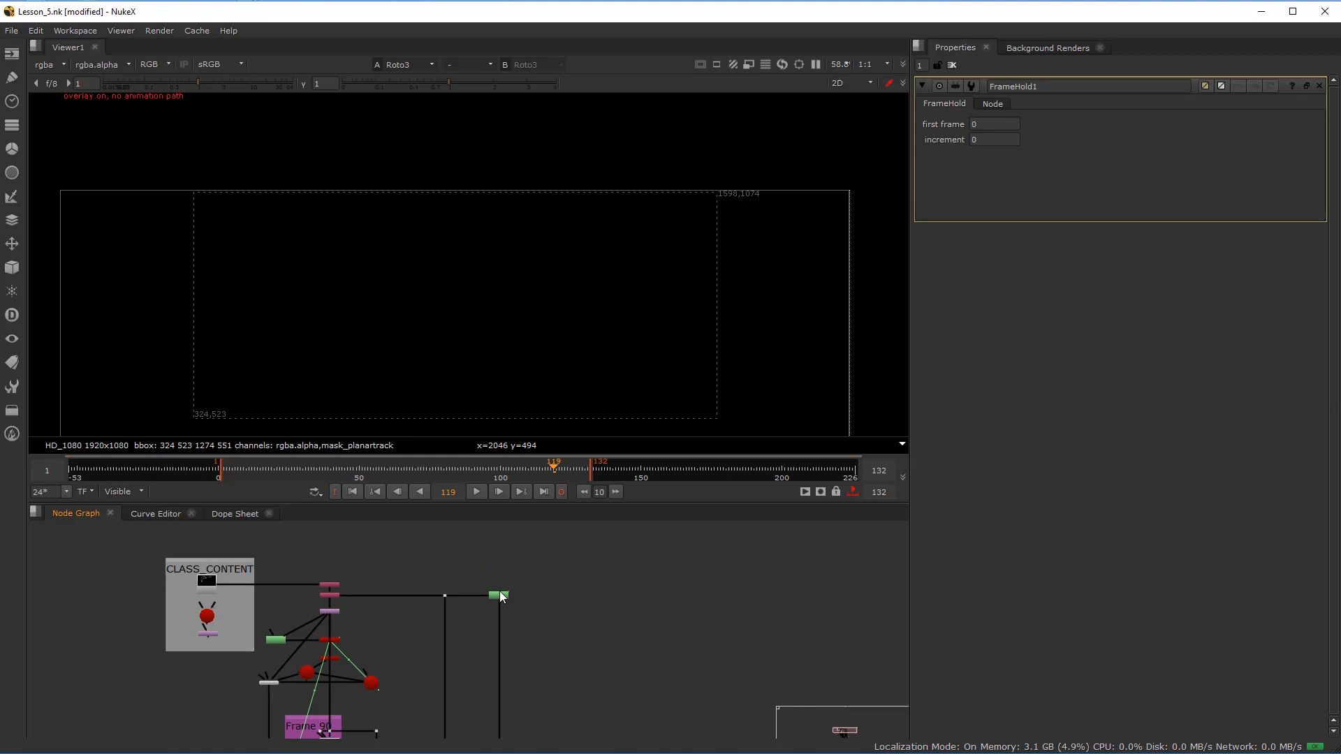
- Add a corner dot to the plate pipe above Roto4 and place Roto4 below it
mouse_move(497, 596)
mouse_down()
mouse_move(492, 630)
mouse_move(485, 592)
mouse_move(517, 583)
mouse_up()
scroll(474, 618, up, 2)
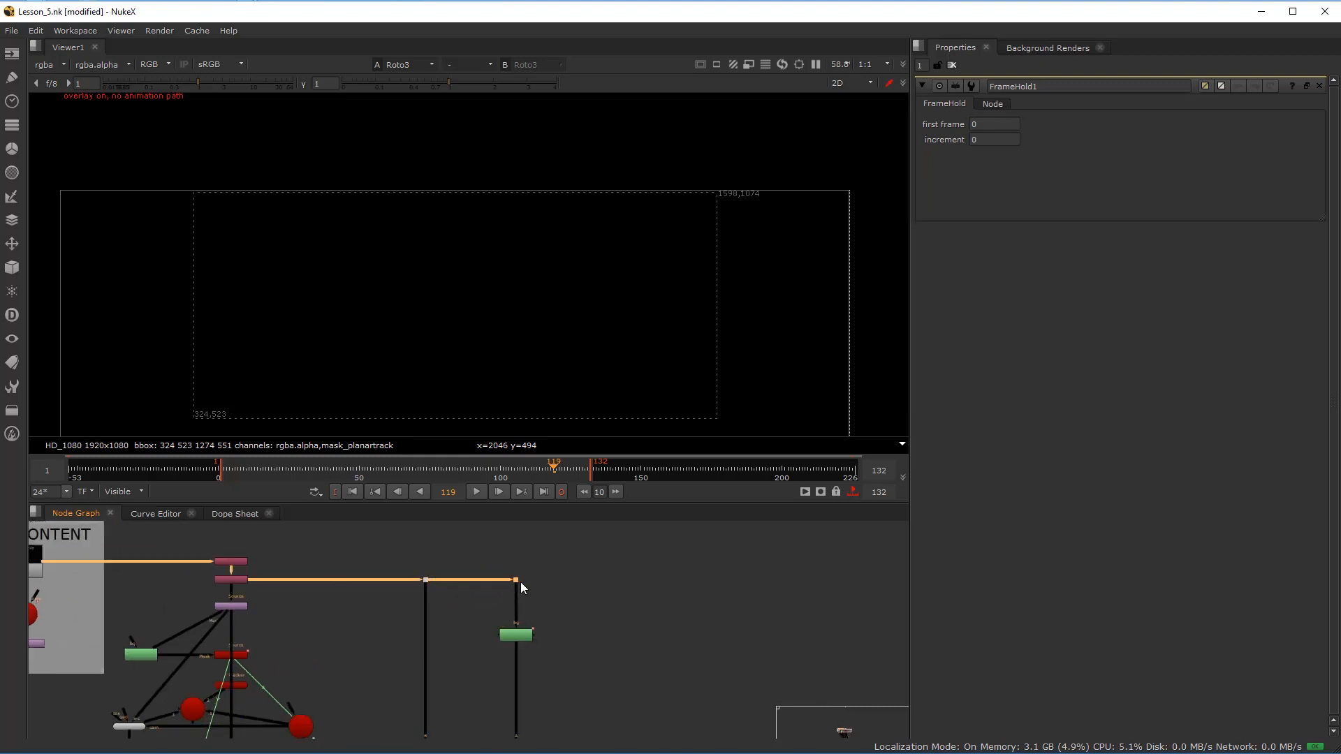
scroll(584, 632, down, 2)
scroll(577, 667, up, 1)
- Place FrameHold1 beside Roto4 and connect it to the plate pipe through a new dot above it
drag(589, 736, 568, 673)
scroll(561, 594, up, 2)
click(575, 602)
key(period)
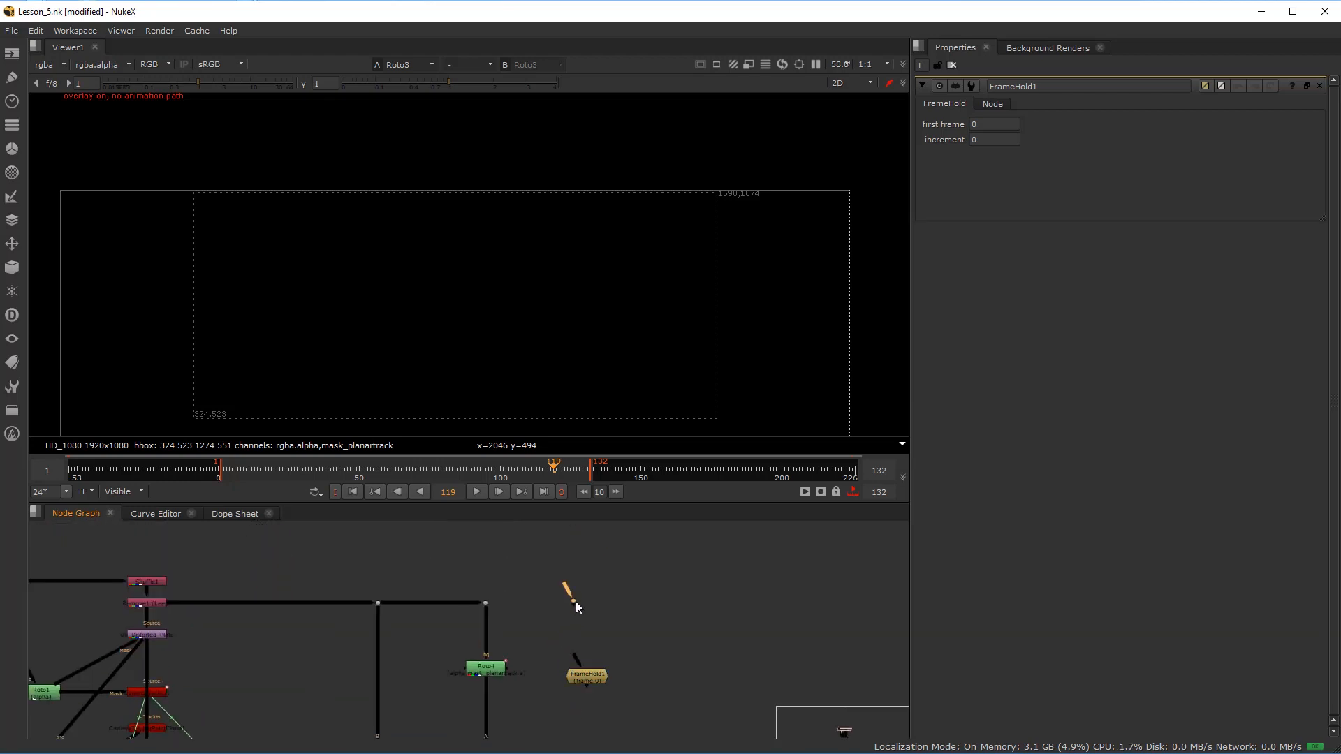
drag(486, 604, 485, 604)
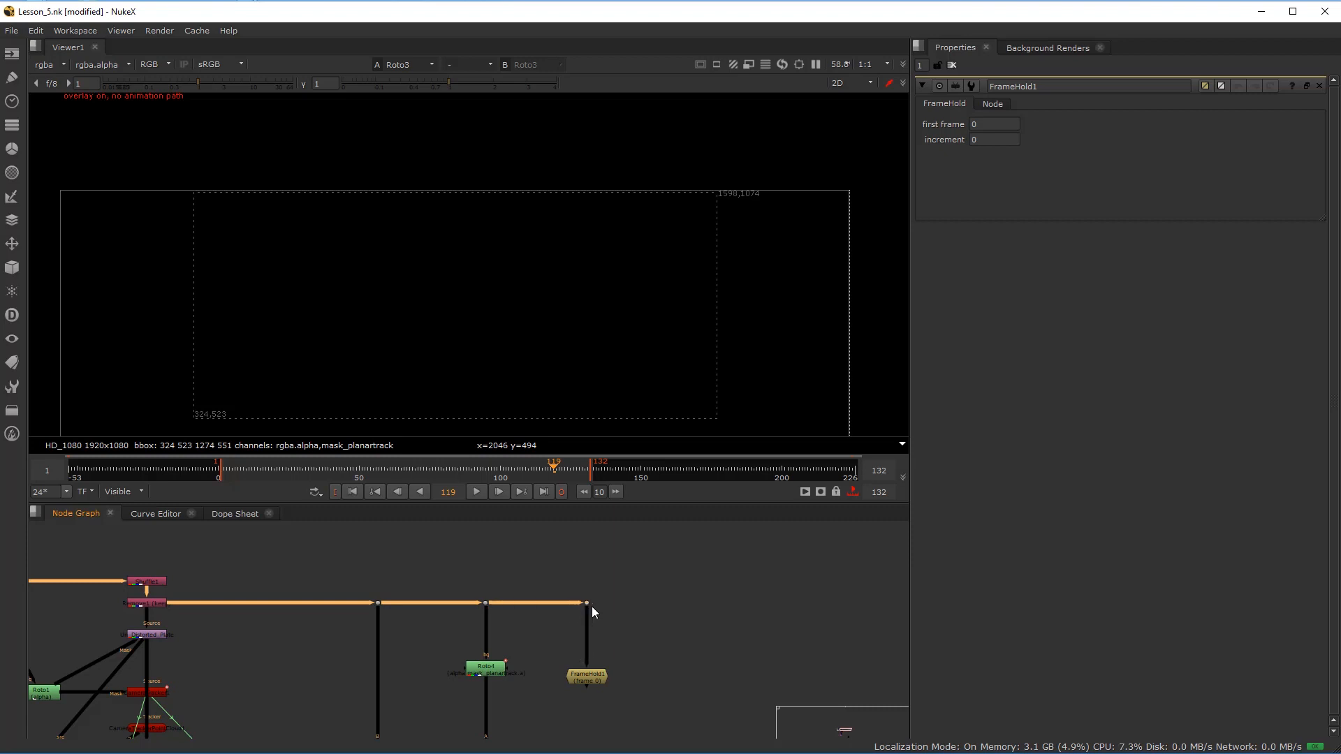
- Examine how the new FrameHold1 branch sits between the plate pipe and the merges at the end of the script
scroll(592, 608, down, 5)
drag(429, 710, 380, 536)
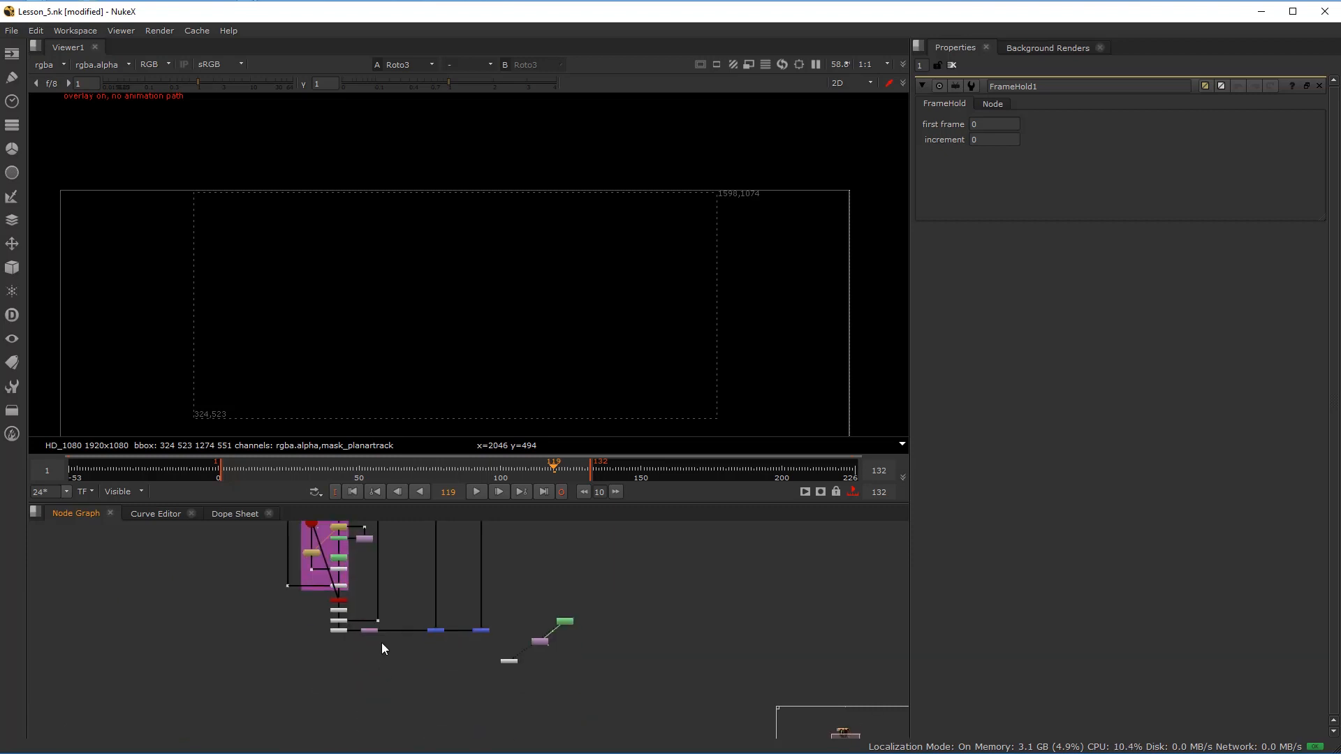
mouse_move(505, 593)
mouse_down()
mouse_move(468, 690)
mouse_move(468, 674)
mouse_up()
scroll(482, 600, up, 6)
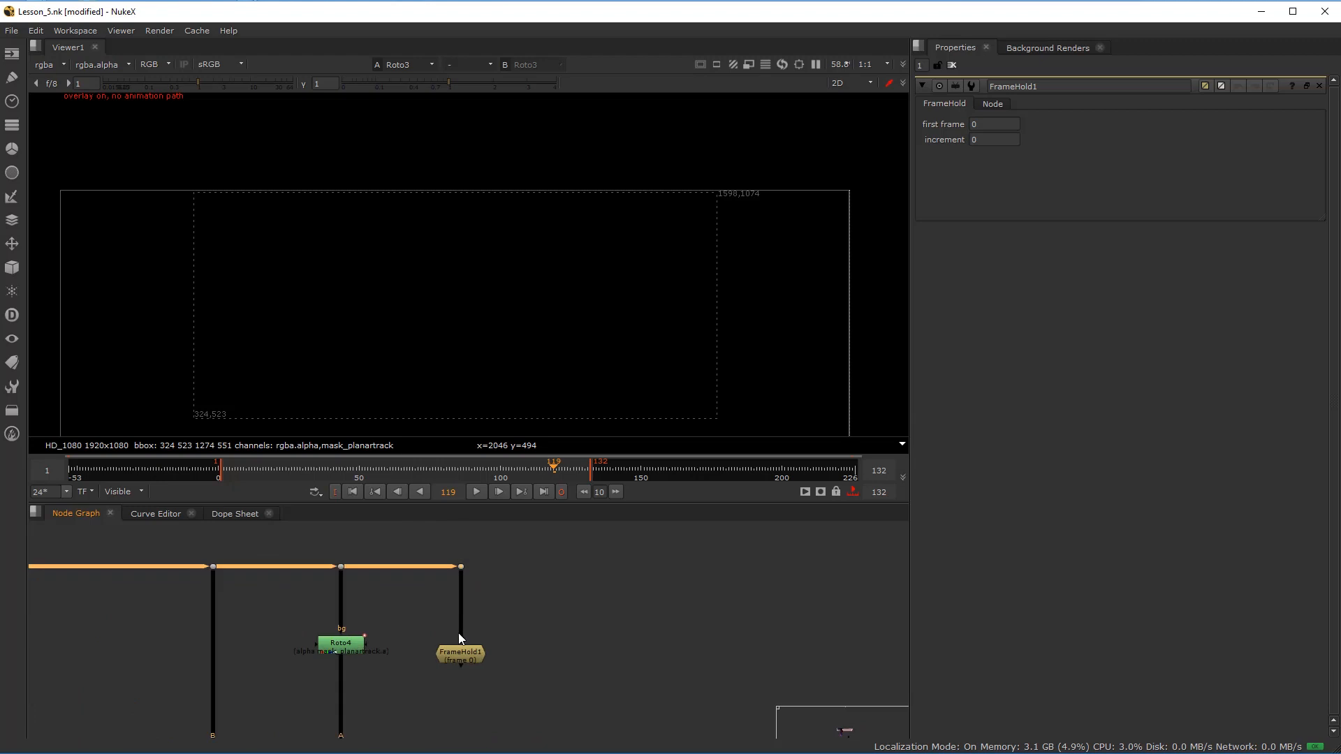
scroll(463, 659, up, 1)
click(461, 653)
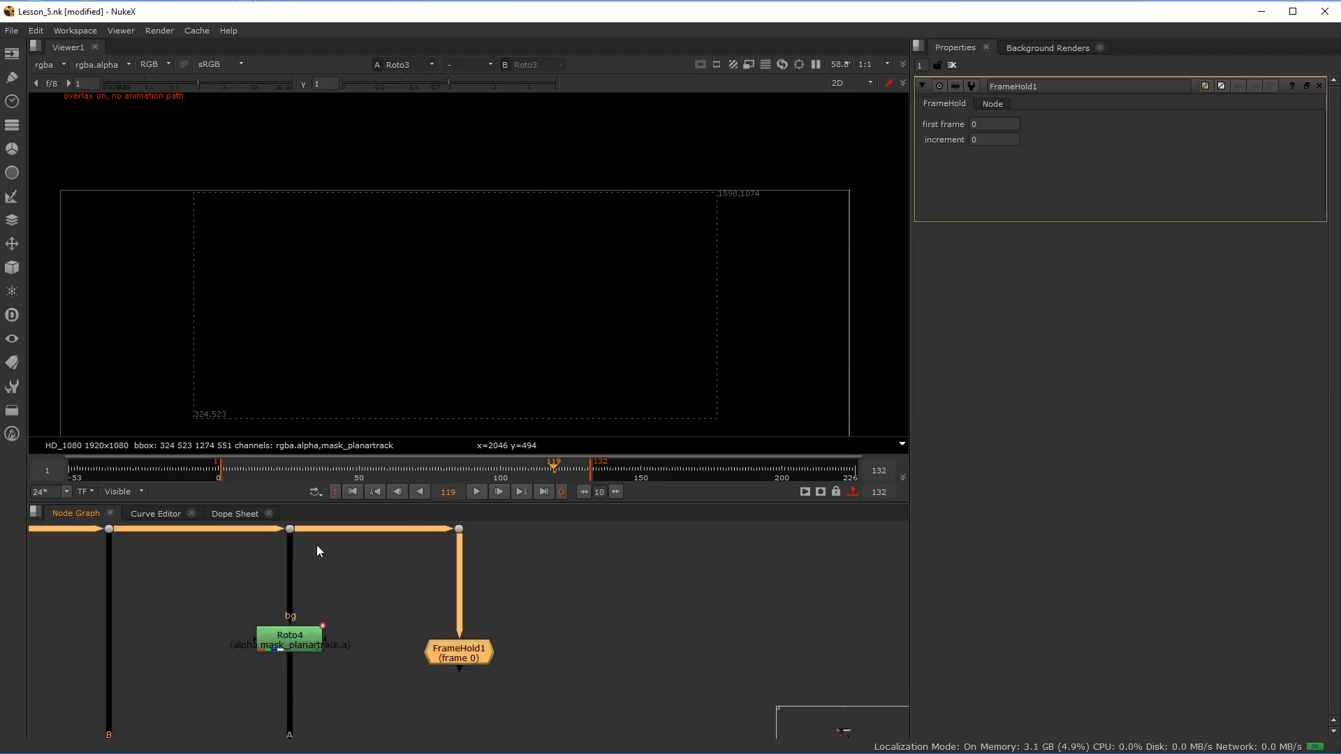
scroll(349, 593, down, 3)
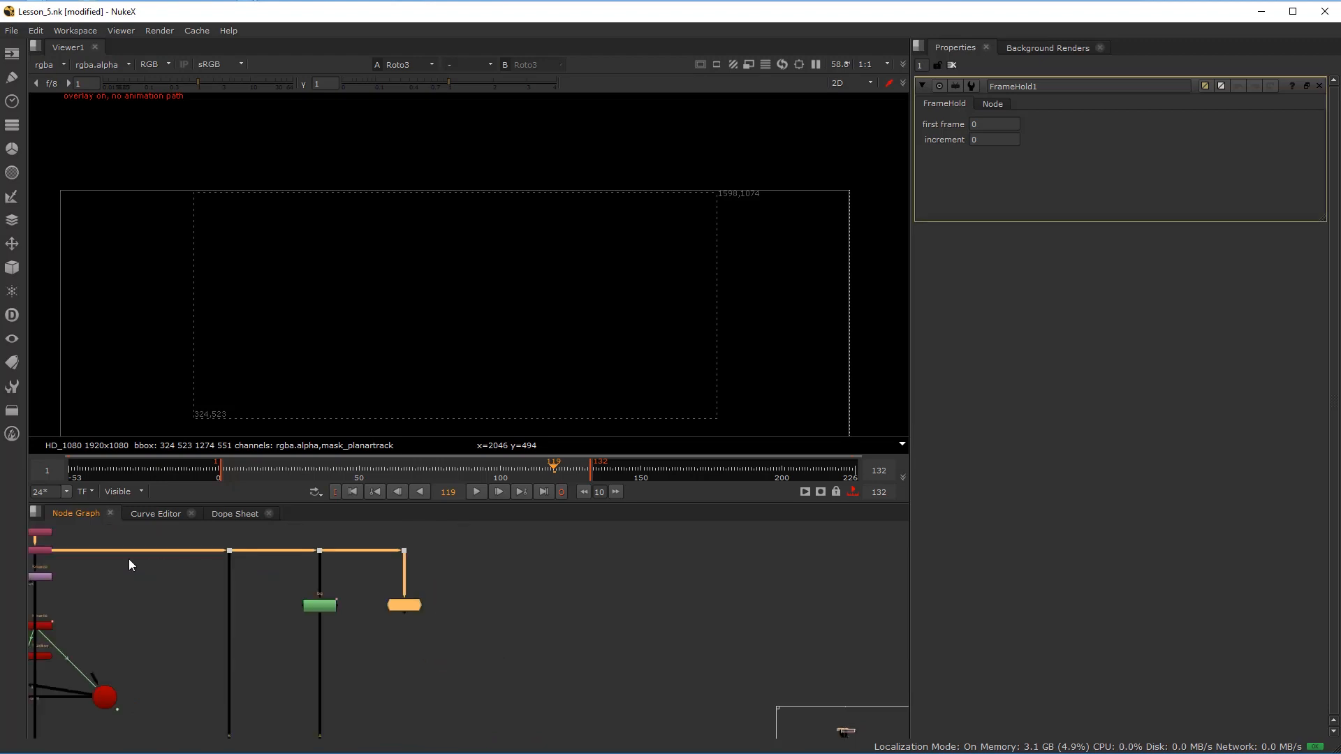
scroll(398, 602, up, 3)
scroll(393, 673, down, 2)
scroll(399, 602, up, 2)
scroll(399, 602, down, 2)
scroll(422, 570, up, 1)
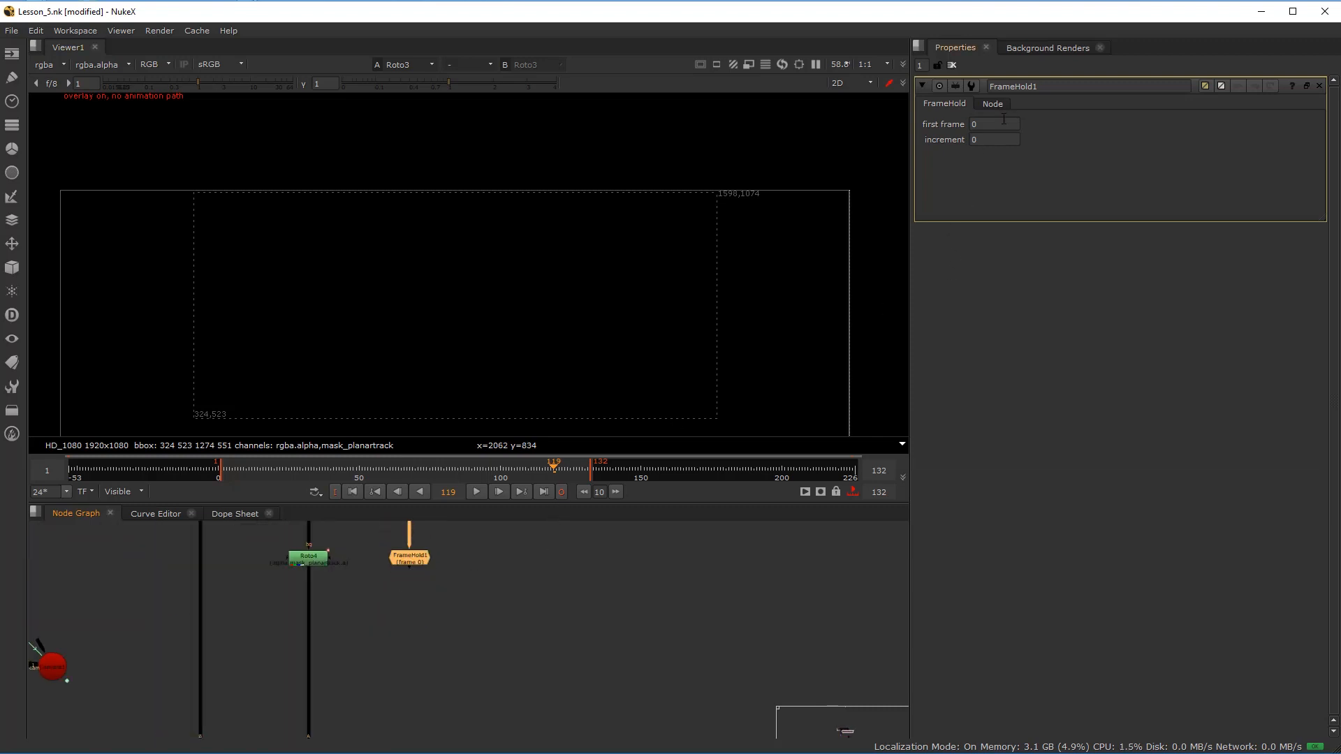
- Set FrameHold1's first frame to 119 and show its output in the viewer
text(119)
key(Return)
click(416, 620)
scroll(413, 622, down, 3)
mouse_move(405, 639)
mouse_down()
mouse_move(413, 547)
mouse_move(412, 618)
mouse_up()
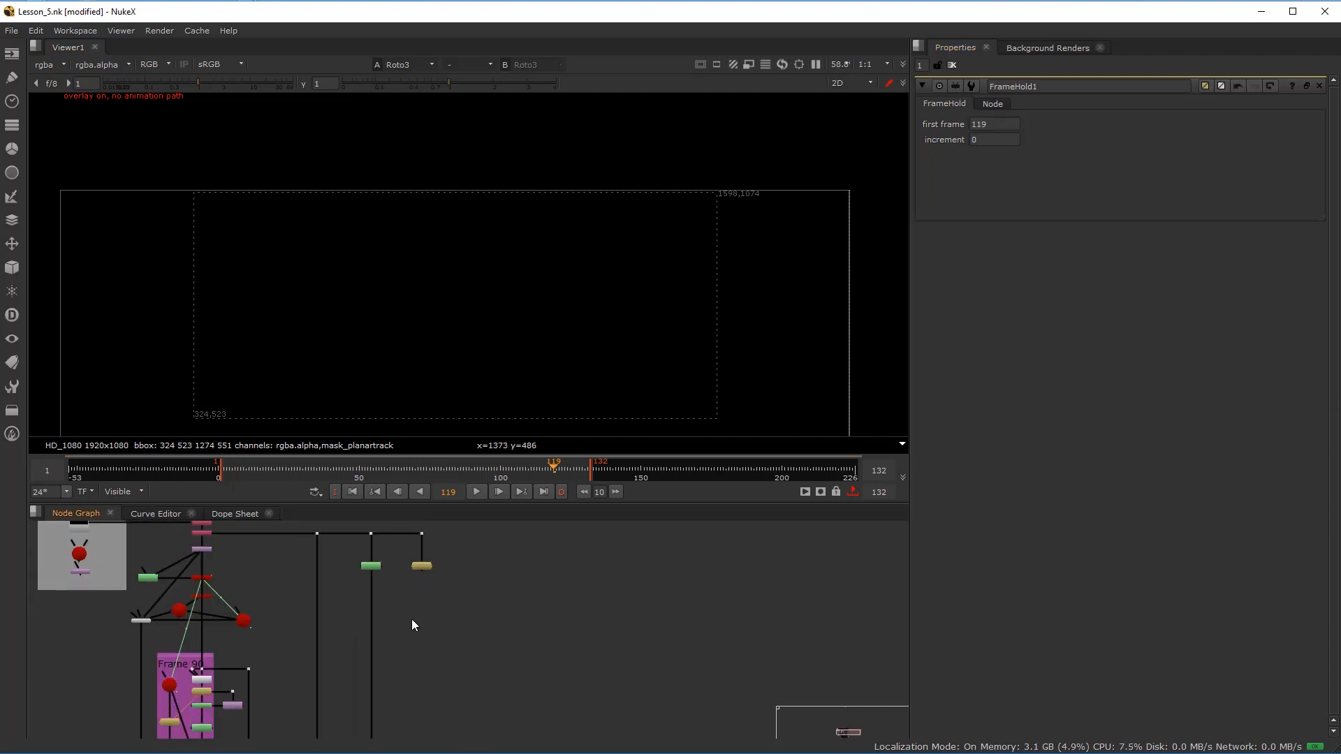
click(421, 567)
key(1)
scroll(464, 364, down, 3)
drag(448, 298, 438, 262)
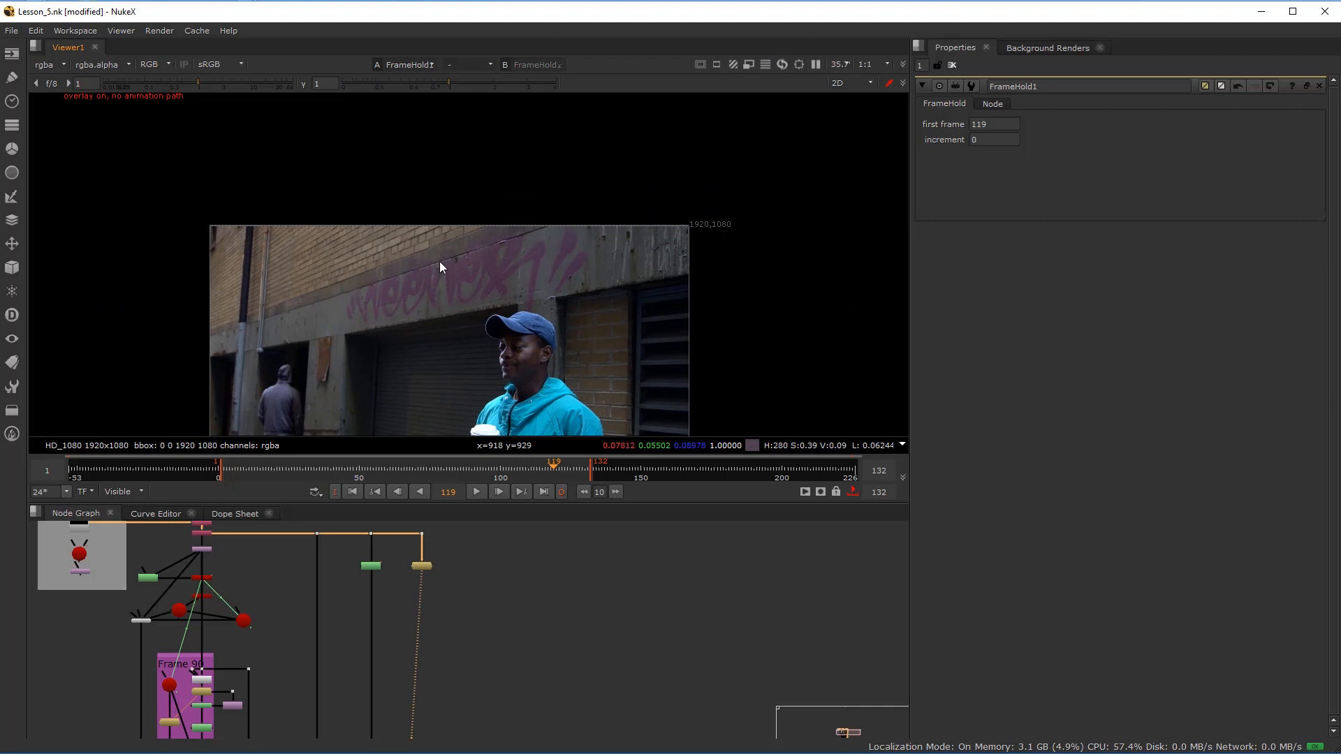
scroll(442, 262, up, 3)
- Move Roto3 and CornerPin2D1 up the script beside the FrameHold1 branch
scroll(447, 593, down, 3)
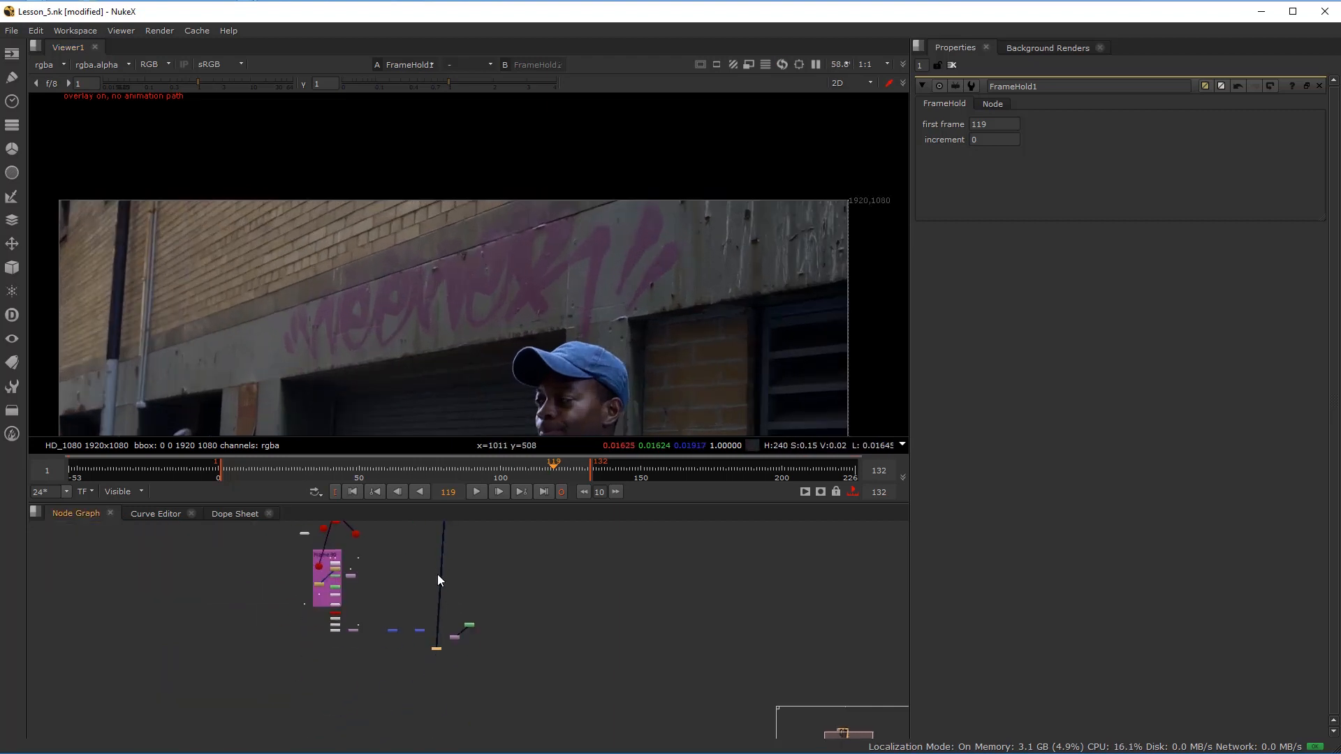
scroll(460, 645, up, 3)
drag(499, 632, 500, 657)
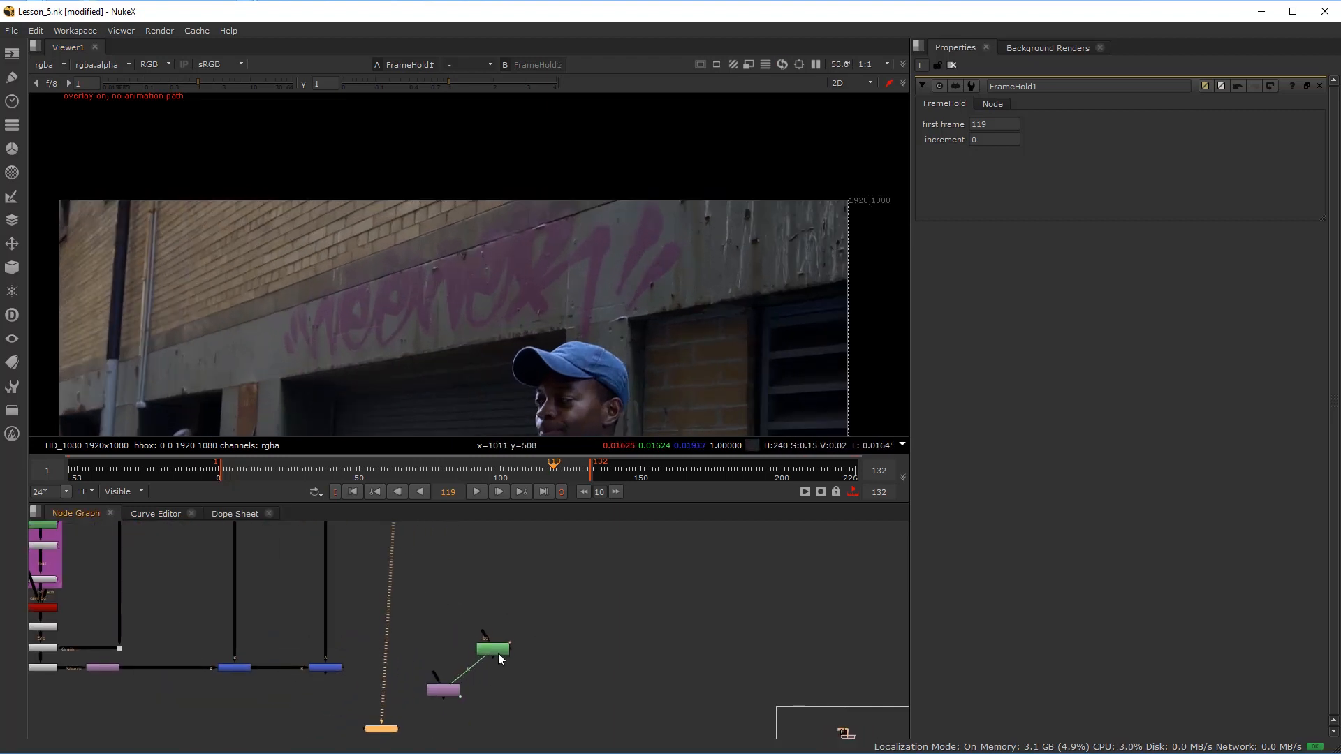
scroll(471, 636, down, 3)
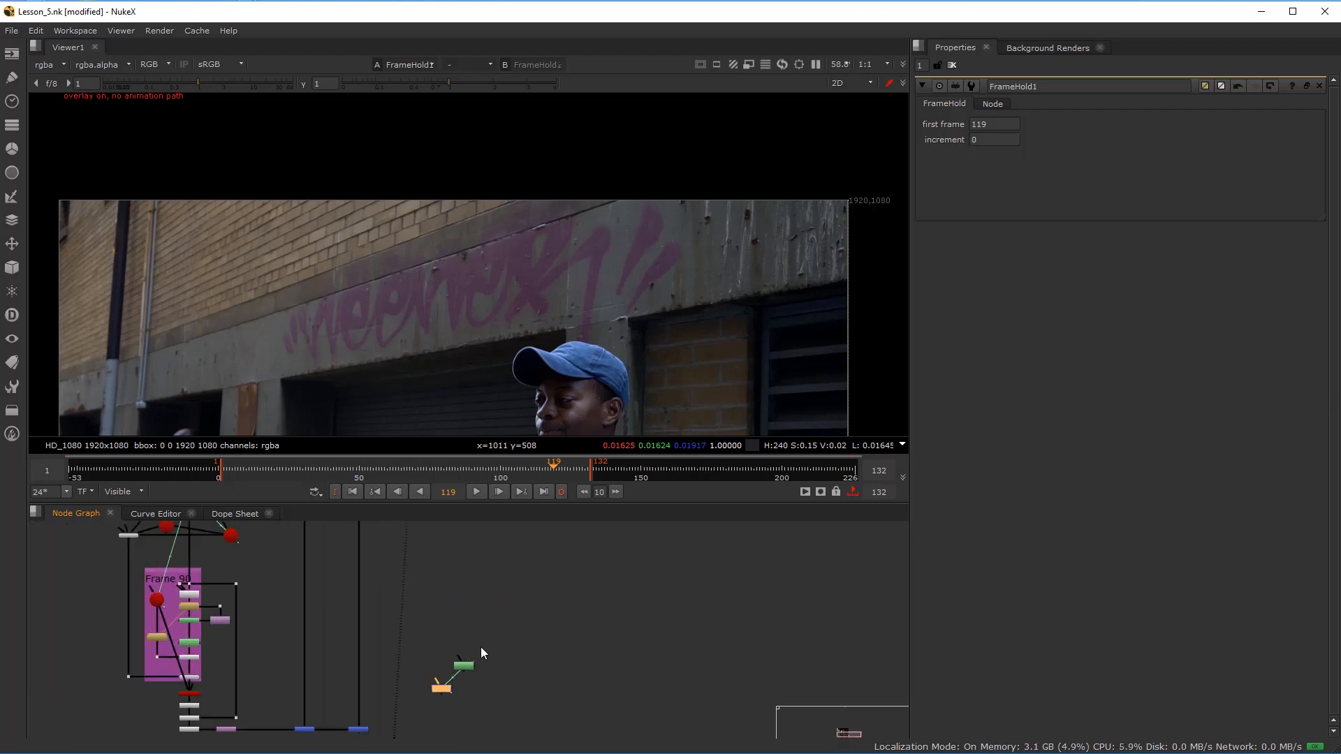
drag(445, 691, 450, 658)
scroll(449, 658, up, 3)
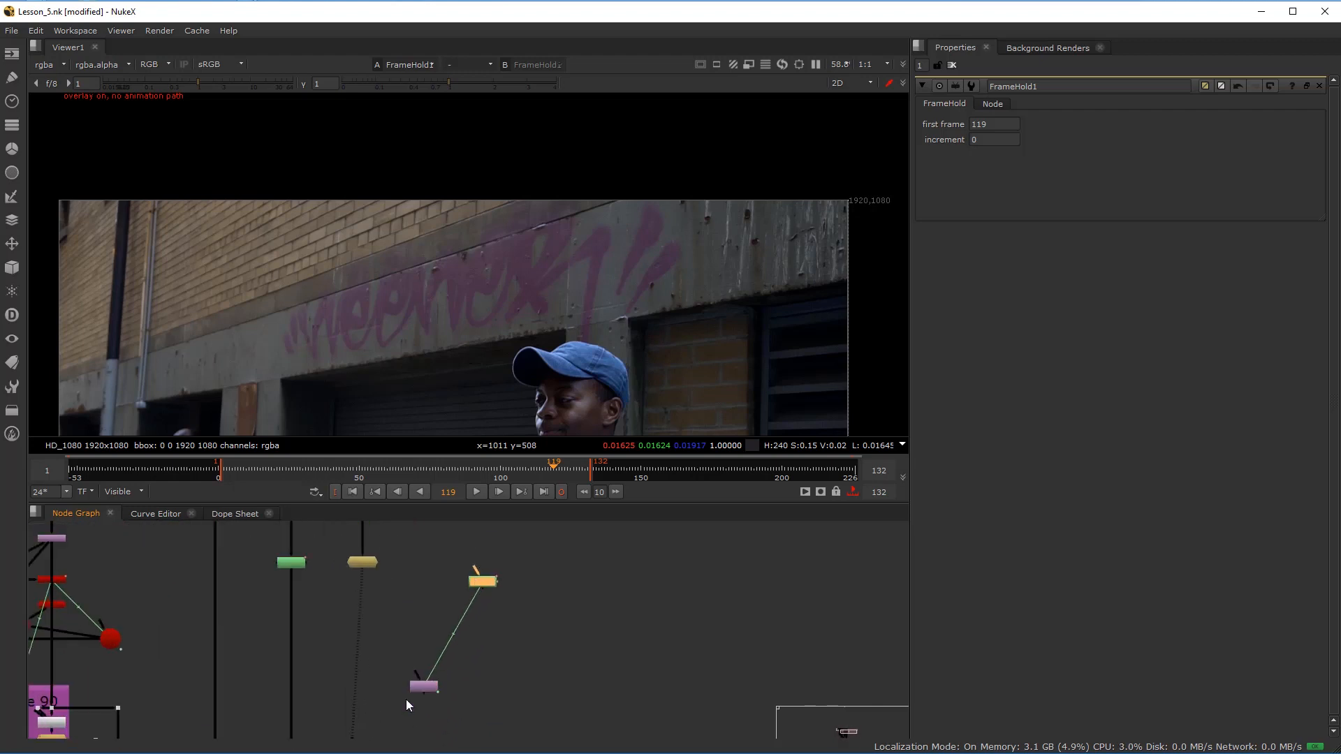
scroll(391, 566, up, 5)
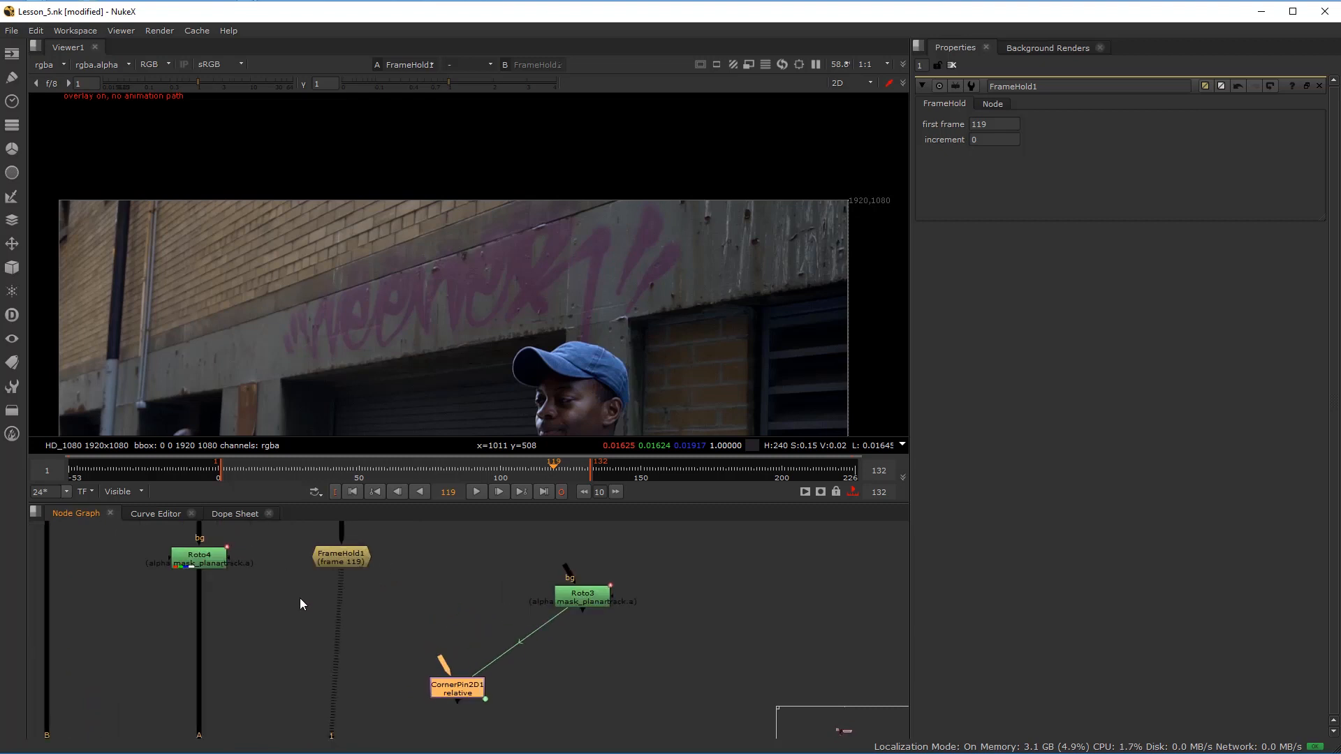
- Examine the graffiti up close on the held frame
scroll(332, 647, down, 4)
drag(328, 646, 522, 664)
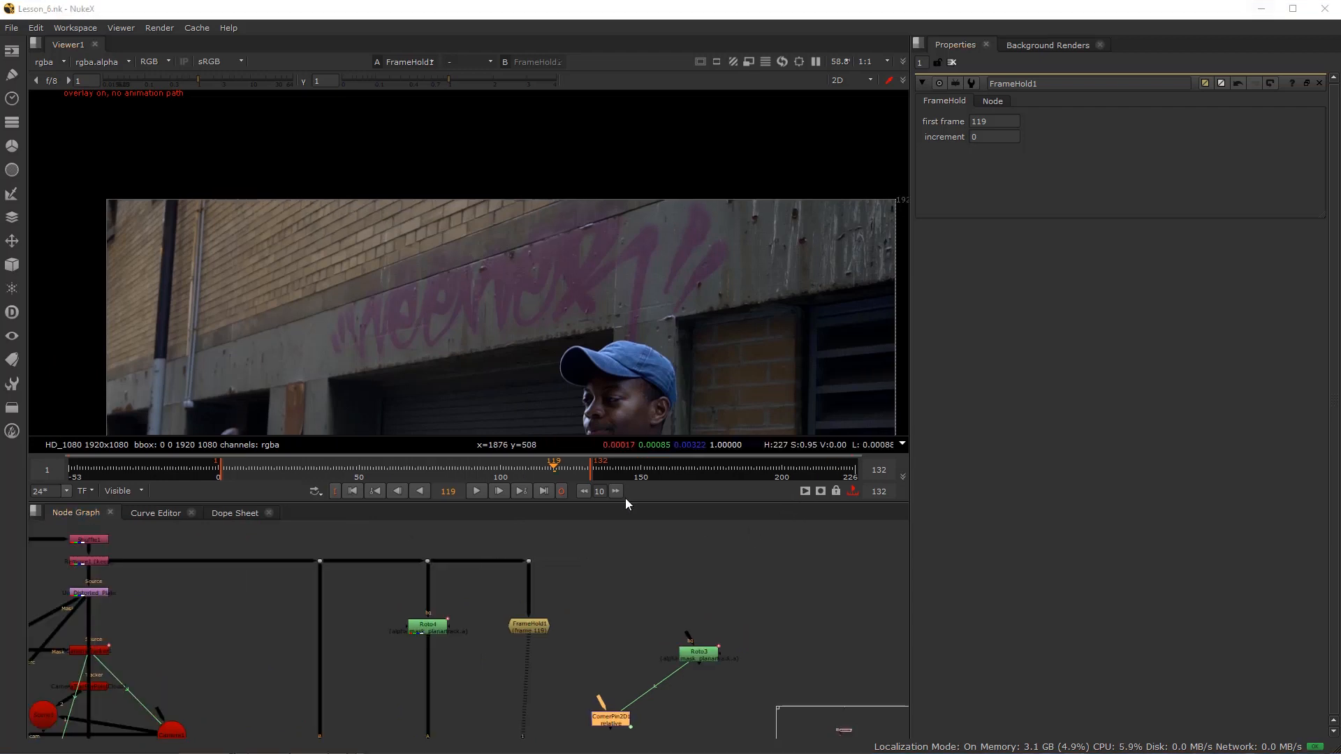
scroll(488, 354, up, 2)
scroll(373, 296, up, 2)
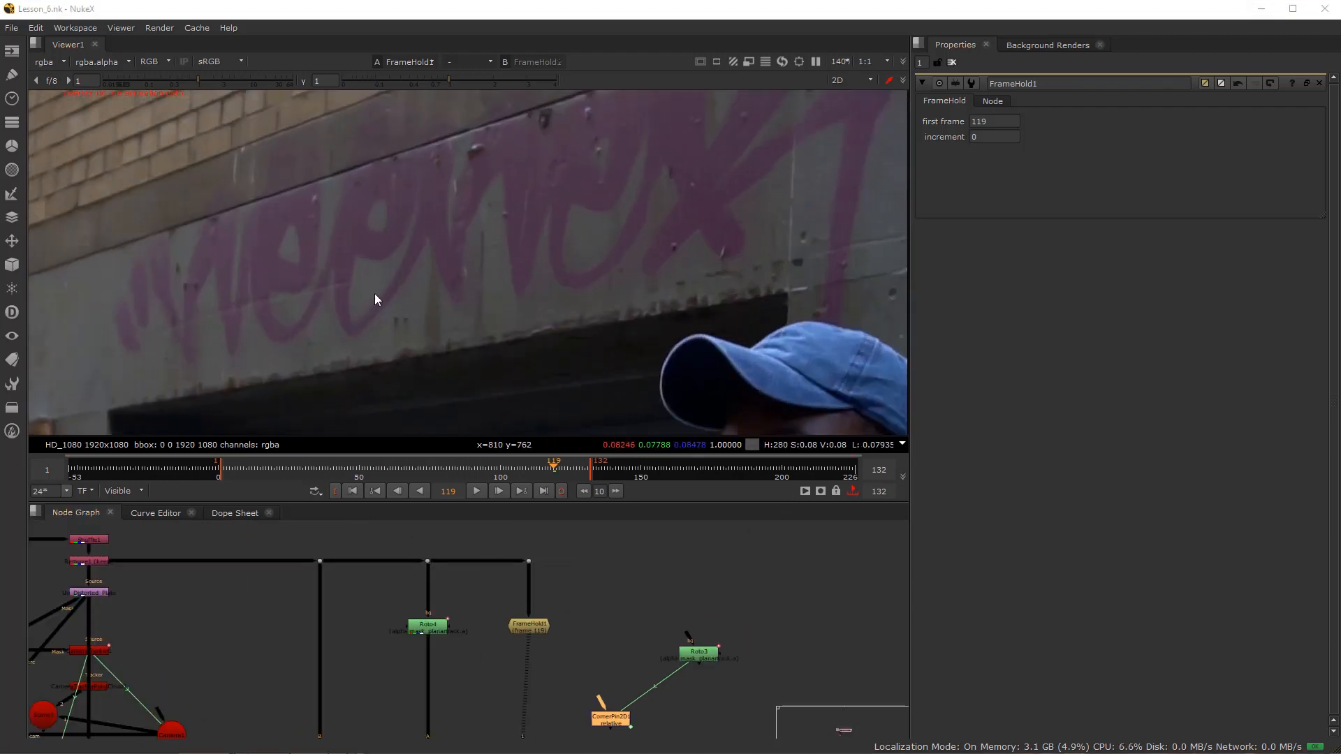
scroll(522, 583, down, 1)
- Copy the Denoise1 node from the Frame 90 group and paste it near FrameHold1
drag(405, 647, 676, 635)
drag(546, 628, 641, 613)
scroll(547, 669, up, 5)
scroll(505, 634, down, 3)
scroll(506, 635, down, 2)
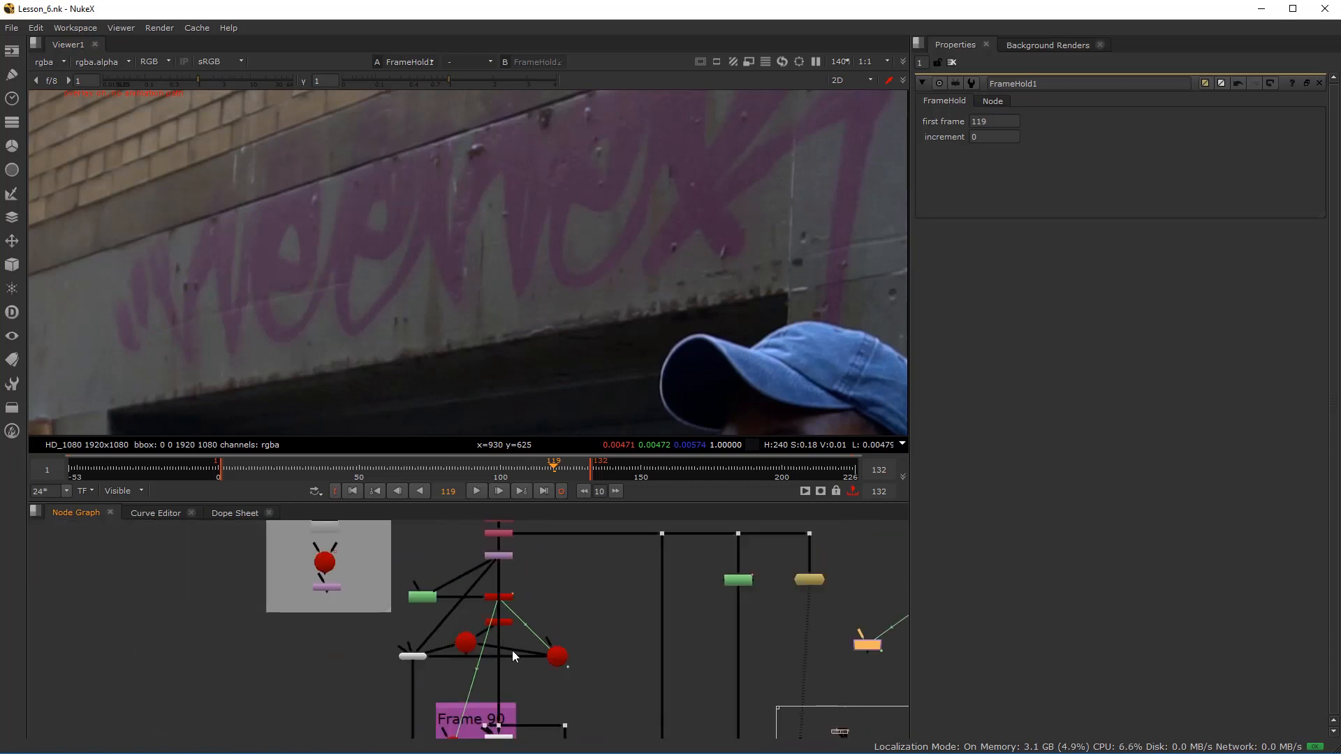
scroll(513, 650, up, 5)
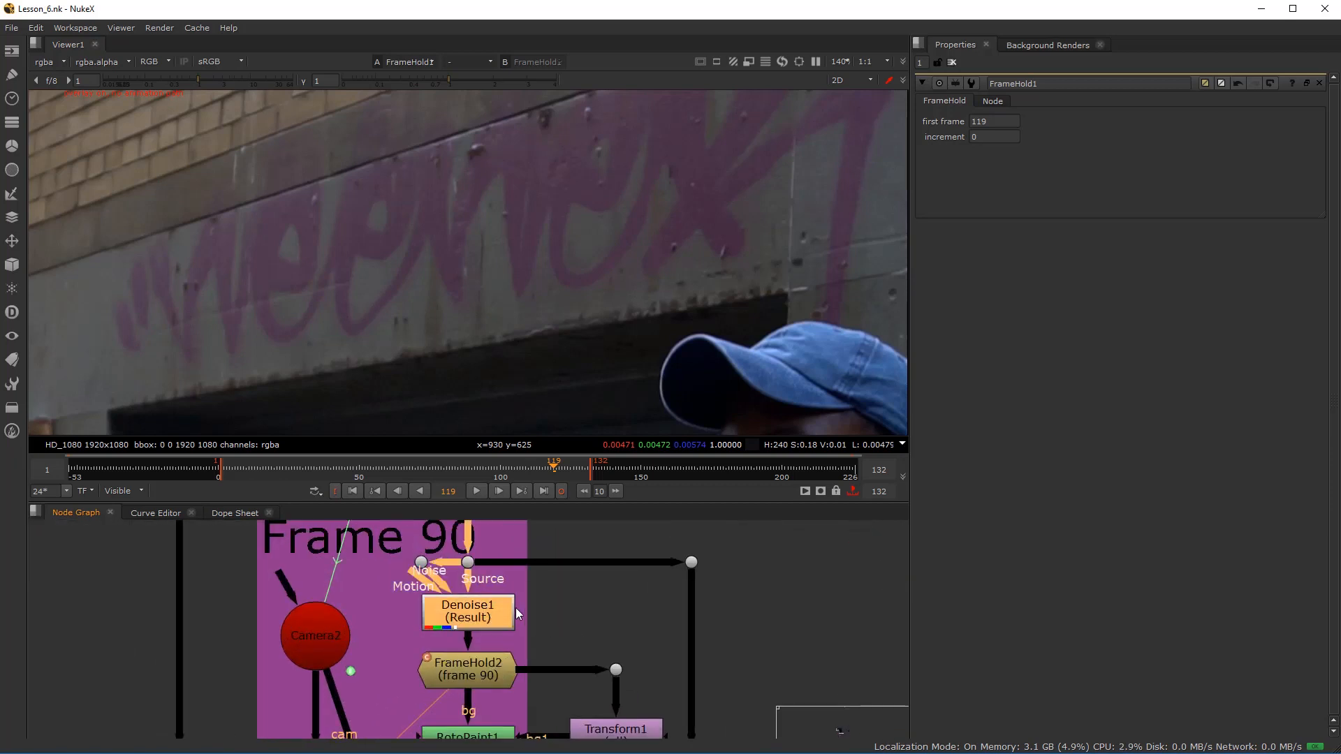
scroll(517, 613, down, 2)
scroll(494, 618, down, 3)
drag(614, 596, 473, 695)
scroll(549, 619, up, 3)
key(ctrl+v)
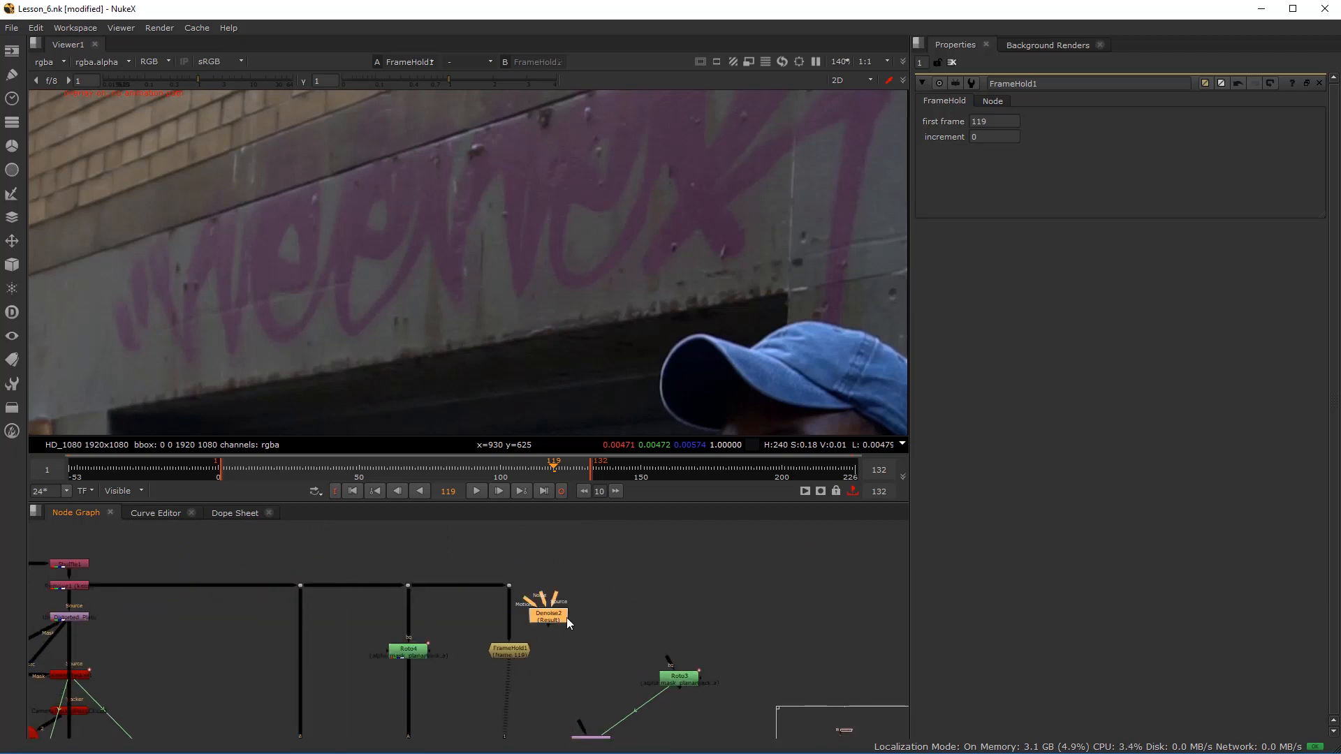
- Insert Denoise2 into the pipe between the plate dot and FrameHold1
scroll(537, 610, up, 2)
scroll(538, 614, down, 1)
drag(538, 615, 563, 661)
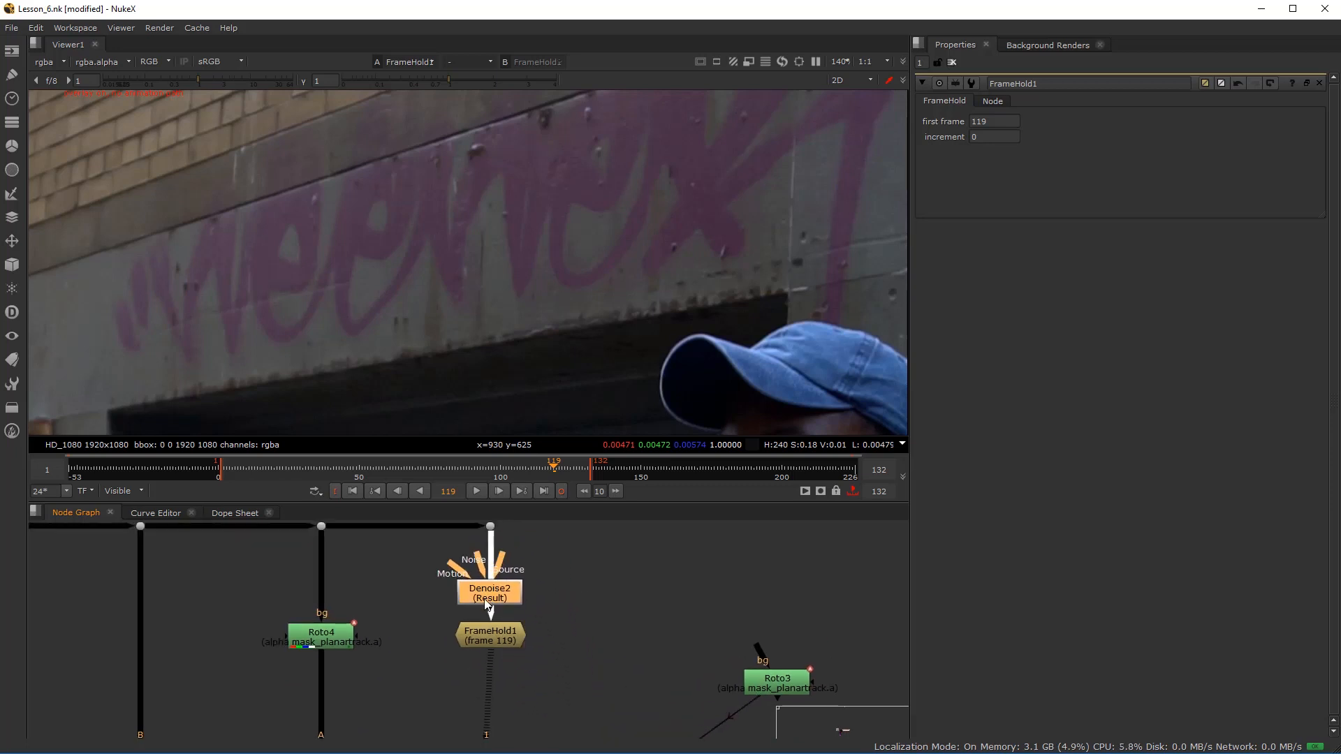
drag(485, 599, 485, 599)
scroll(461, 611, up, 3)
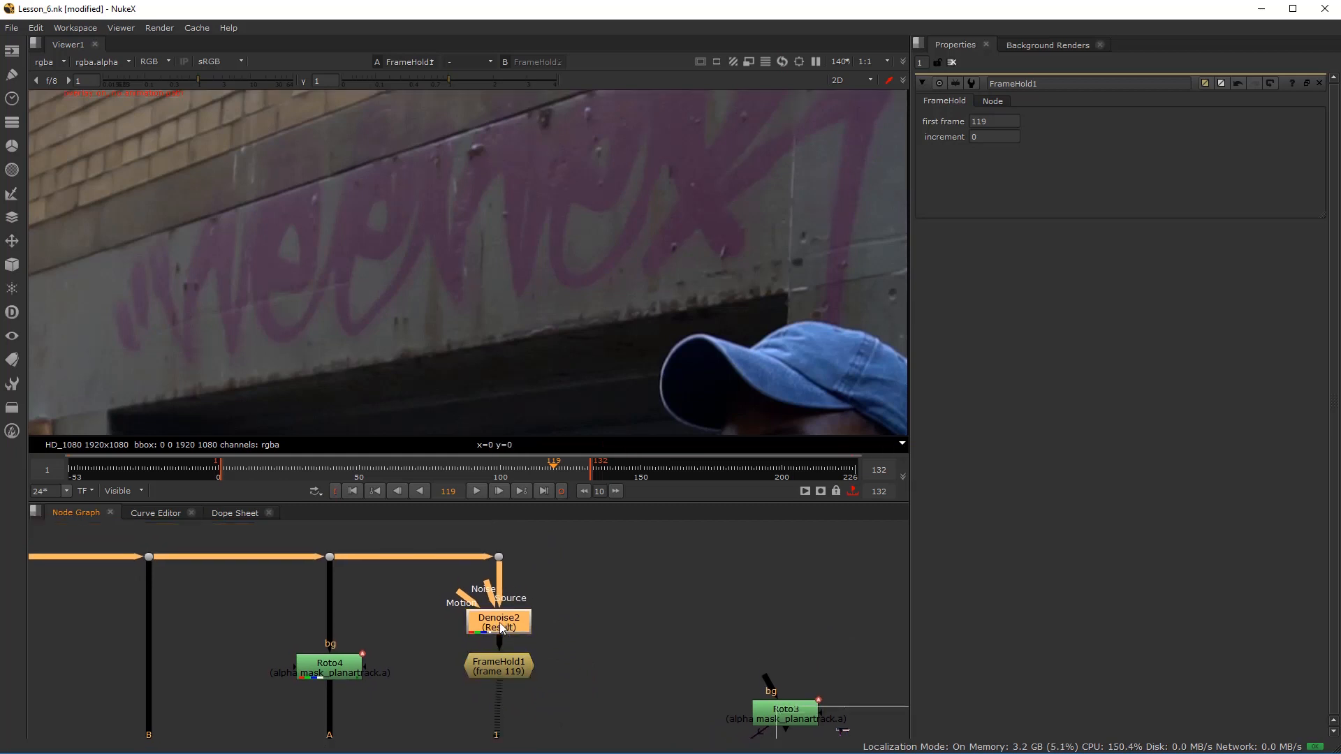
- Connect Denoise2's Noise input to the plate through a new dot and open the node's properties
click(444, 570)
key(period)
drag(425, 537, 445, 568)
double_click(505, 648)
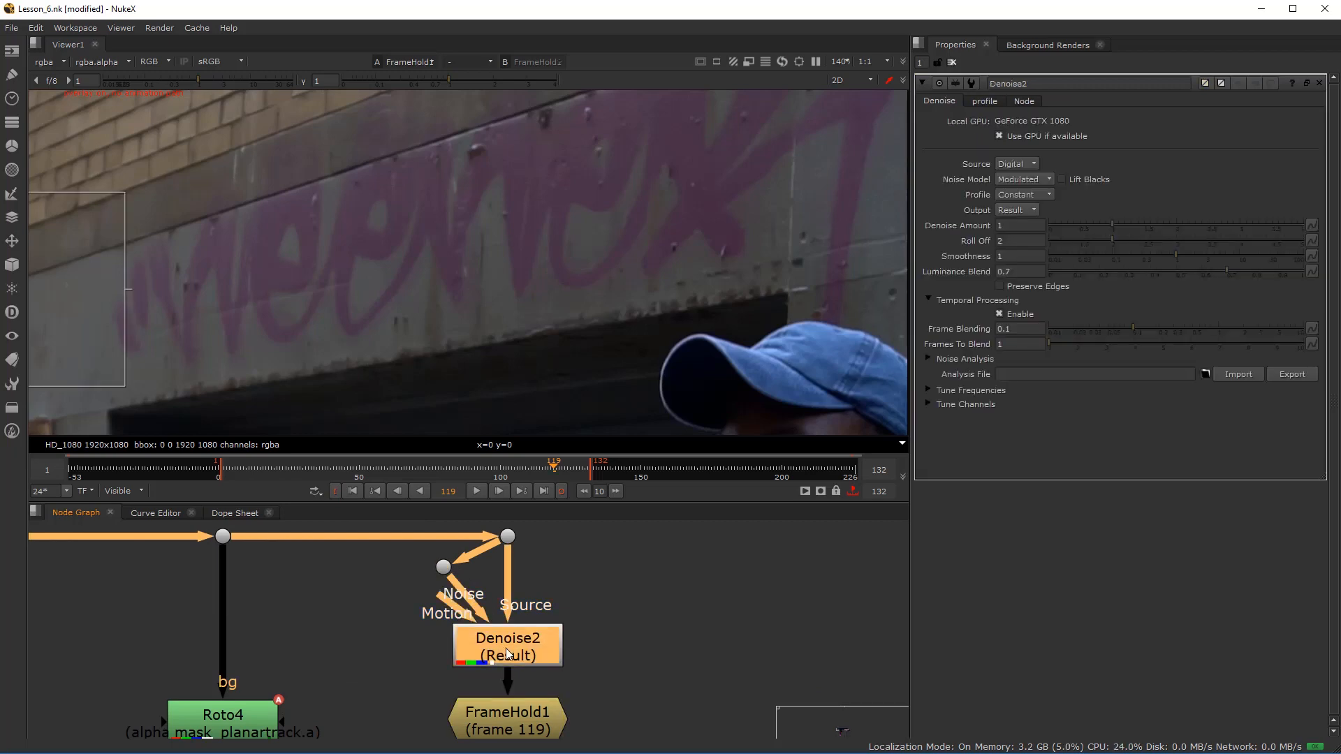
scroll(395, 312, down, 4)
scroll(504, 674, up, 2)
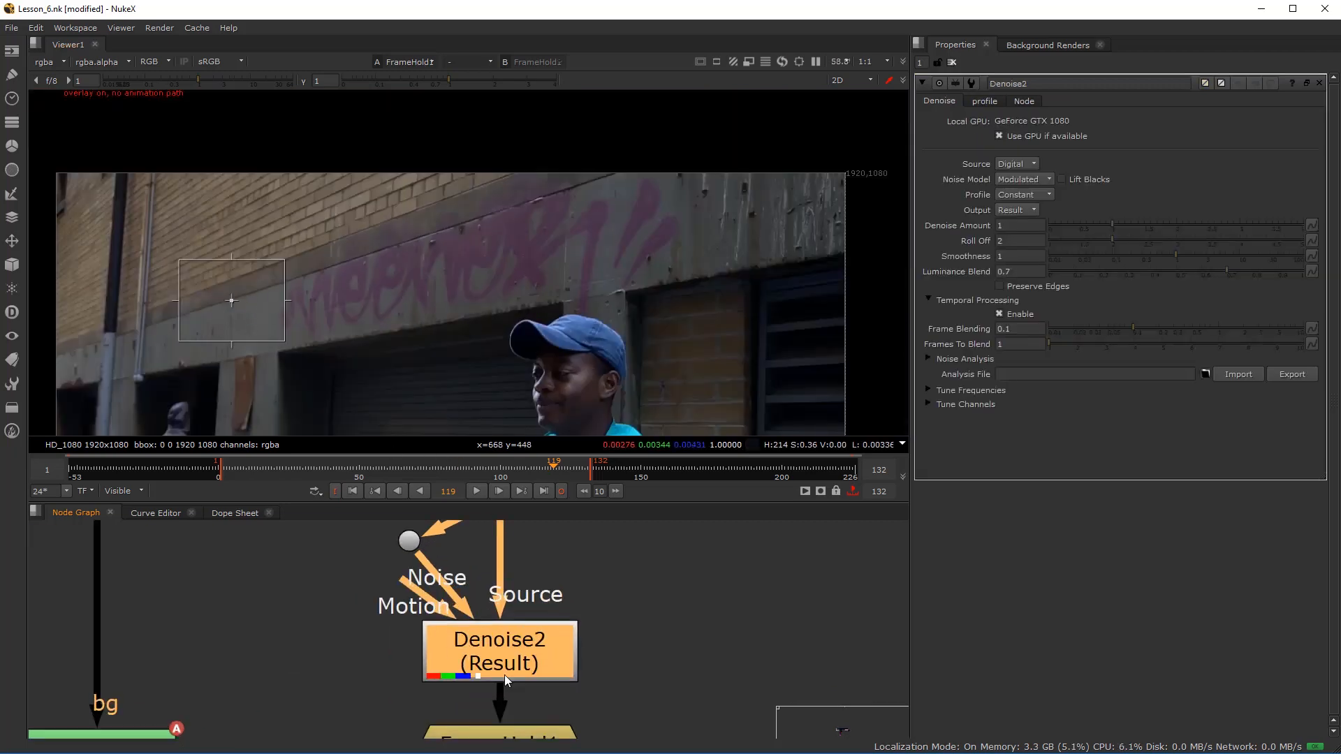
- View Denoise2 and compare the graffiti's grain up close with the node disabled and enabled
key(1)
click(460, 551)
scroll(434, 314, up, 8)
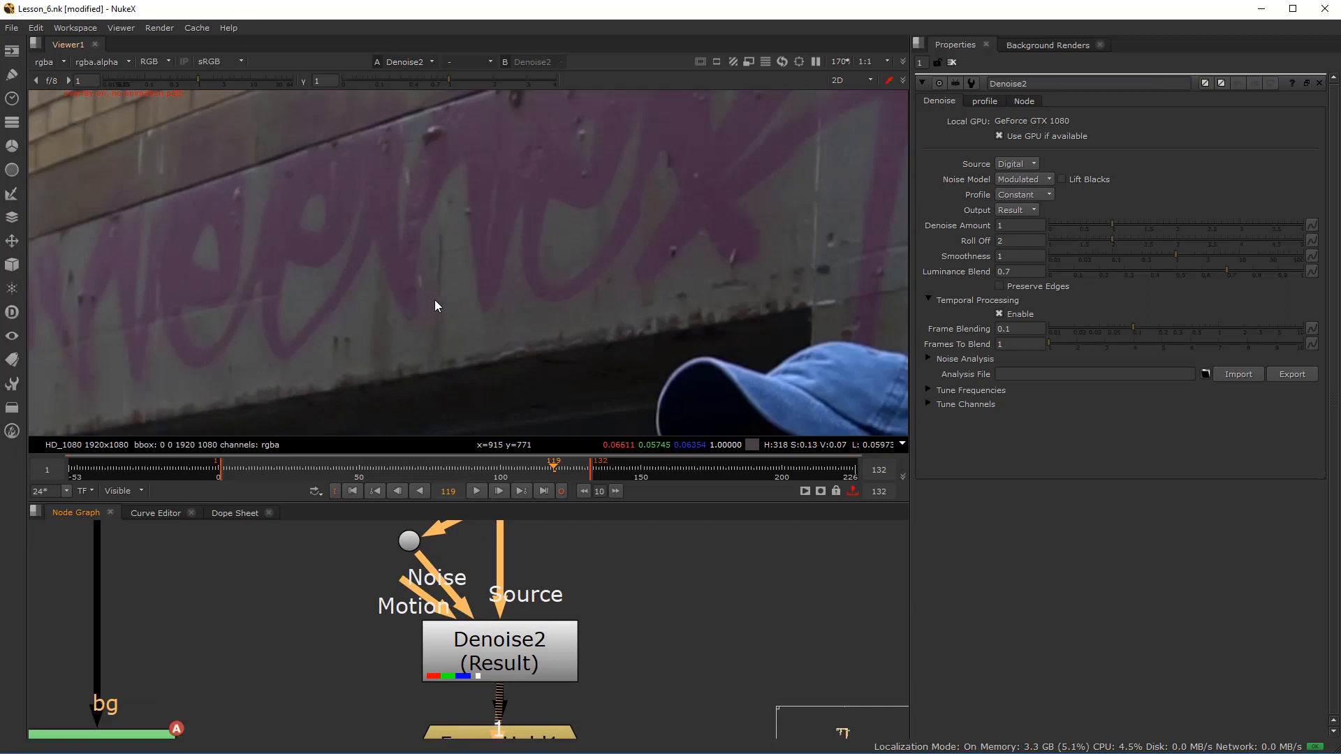
click(493, 653)
key(d)
key(d)
scroll(339, 279, up, 5)
key(d)
key(d)
key(d)
key(d)
scroll(518, 634, down, 5)
- Show FrameHold1's output in the viewer and check the denoised wall at a wider framing
click(517, 644)
drag(519, 649, 530, 576)
key(1)
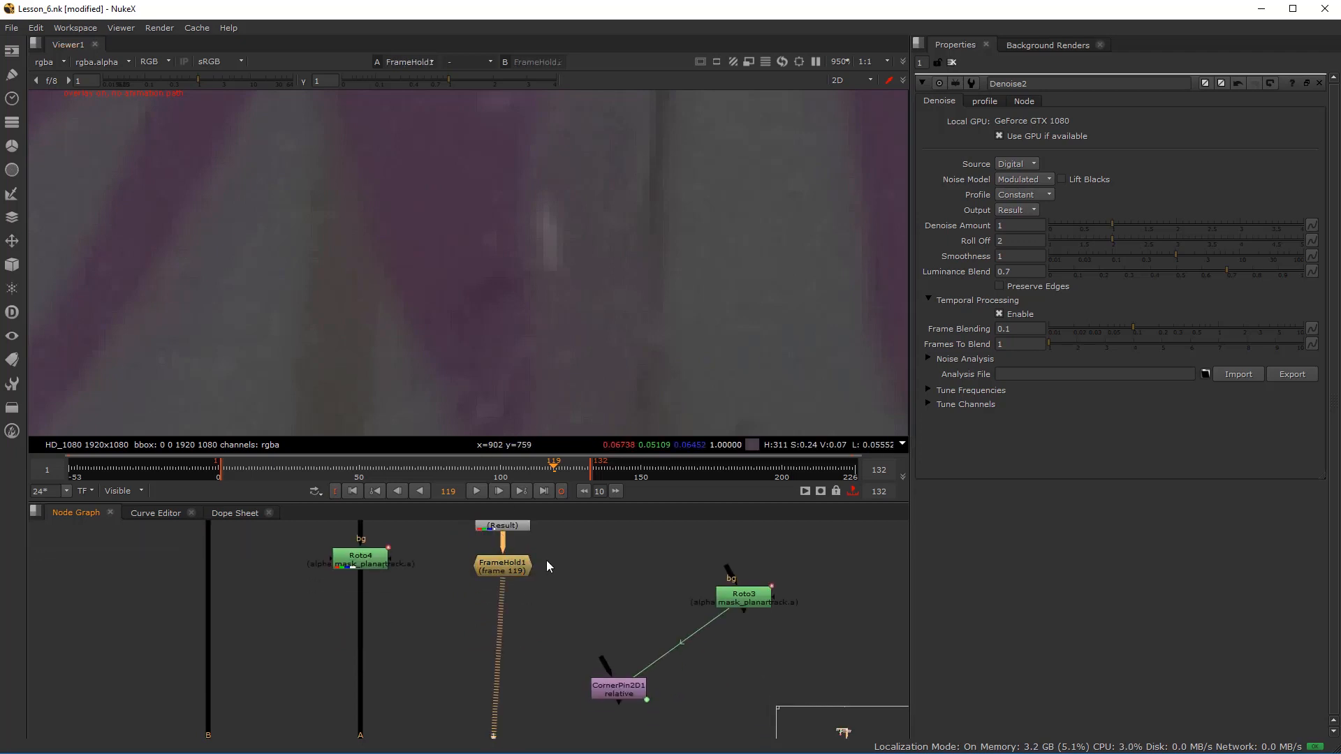
scroll(564, 341, down, 10)
scroll(546, 610, down, 2)
mouse_move(546, 610)
mouse_down()
mouse_move(538, 576)
mouse_move(559, 621)
mouse_up()
scroll(508, 342, down, 2)
scroll(534, 651, up, 2)
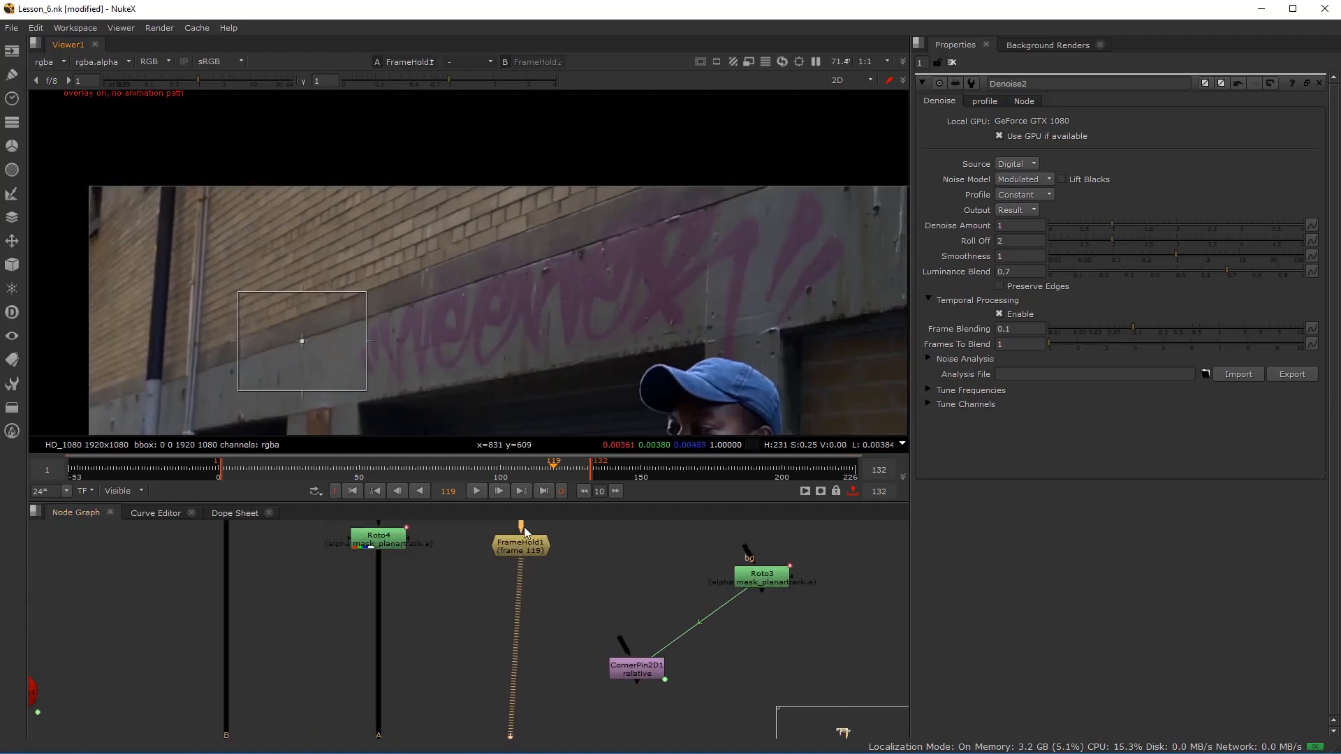
- Open FrameHold1's properties and move CornerPin2D1 further below Roto3
double_click(519, 547)
click(622, 667)
drag(669, 625, 647, 685)
scroll(570, 595, down, 2)
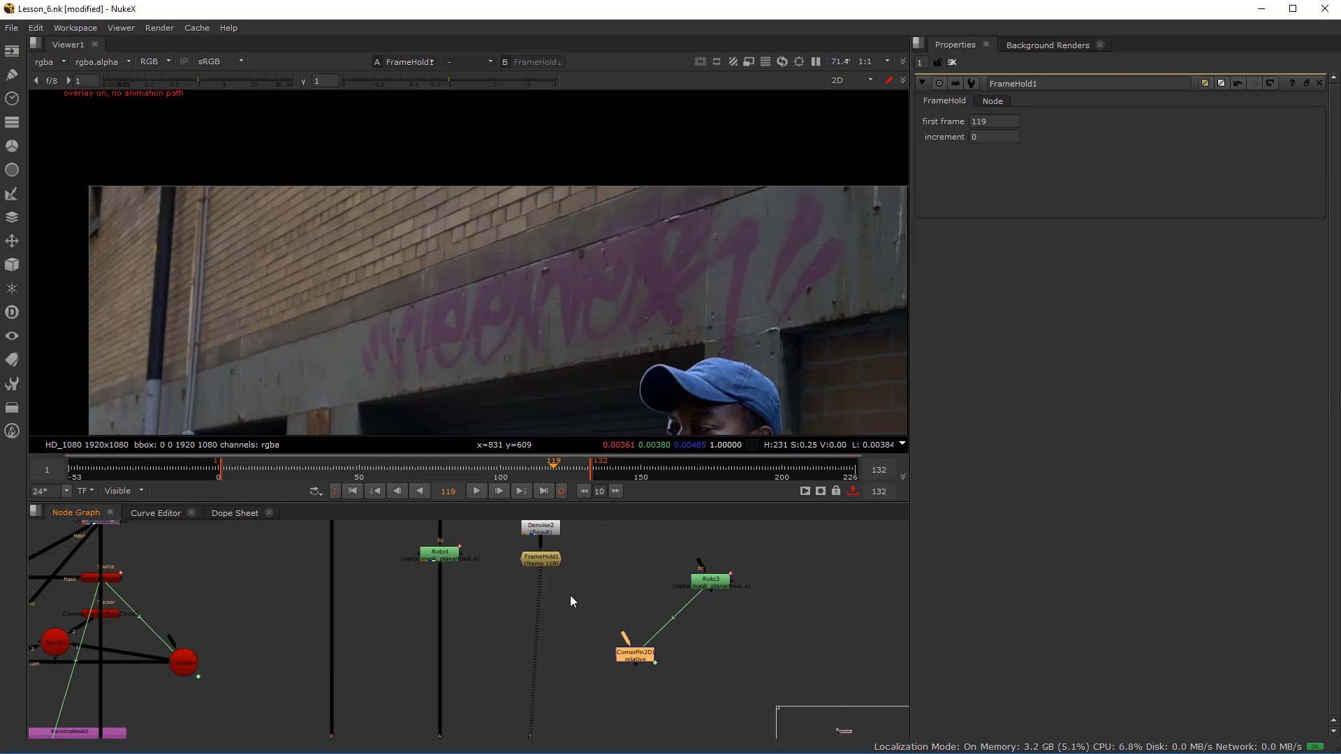
scroll(570, 595, up, 2)
key(Tab)
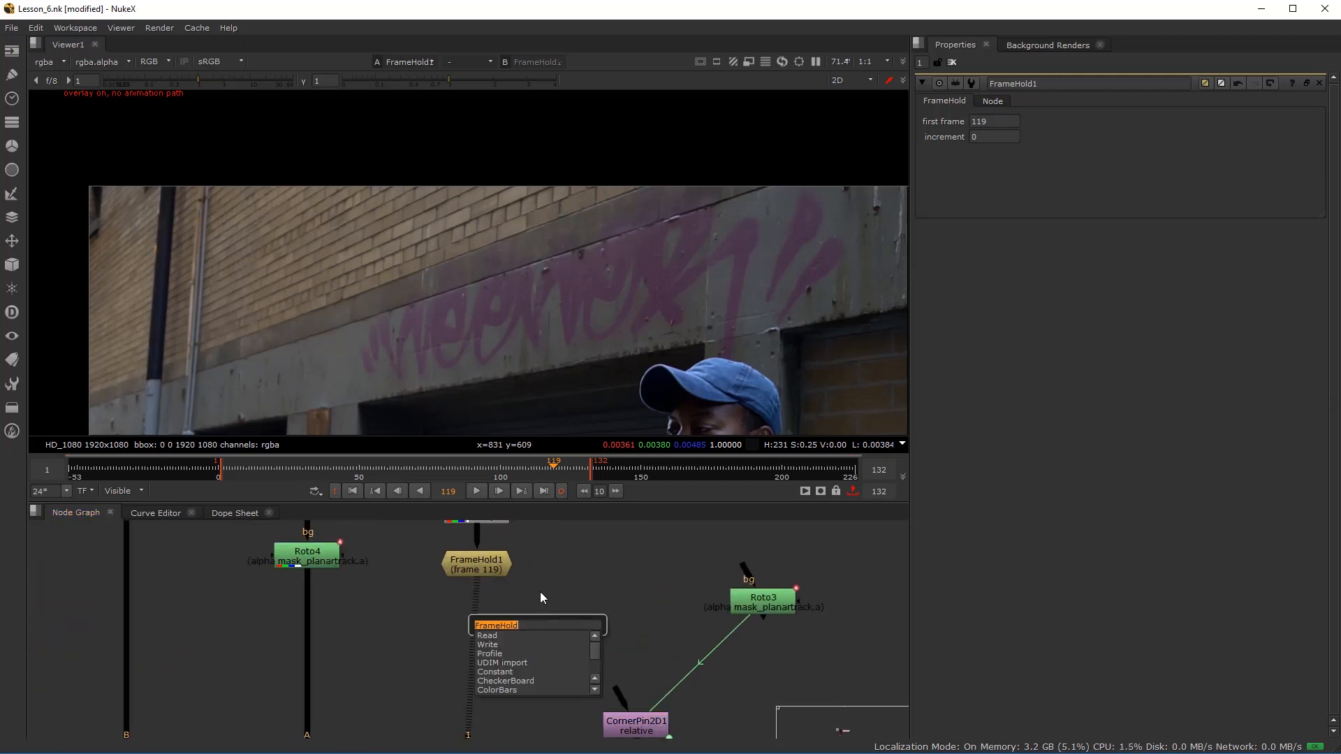
key(Escape)
key(Escape)
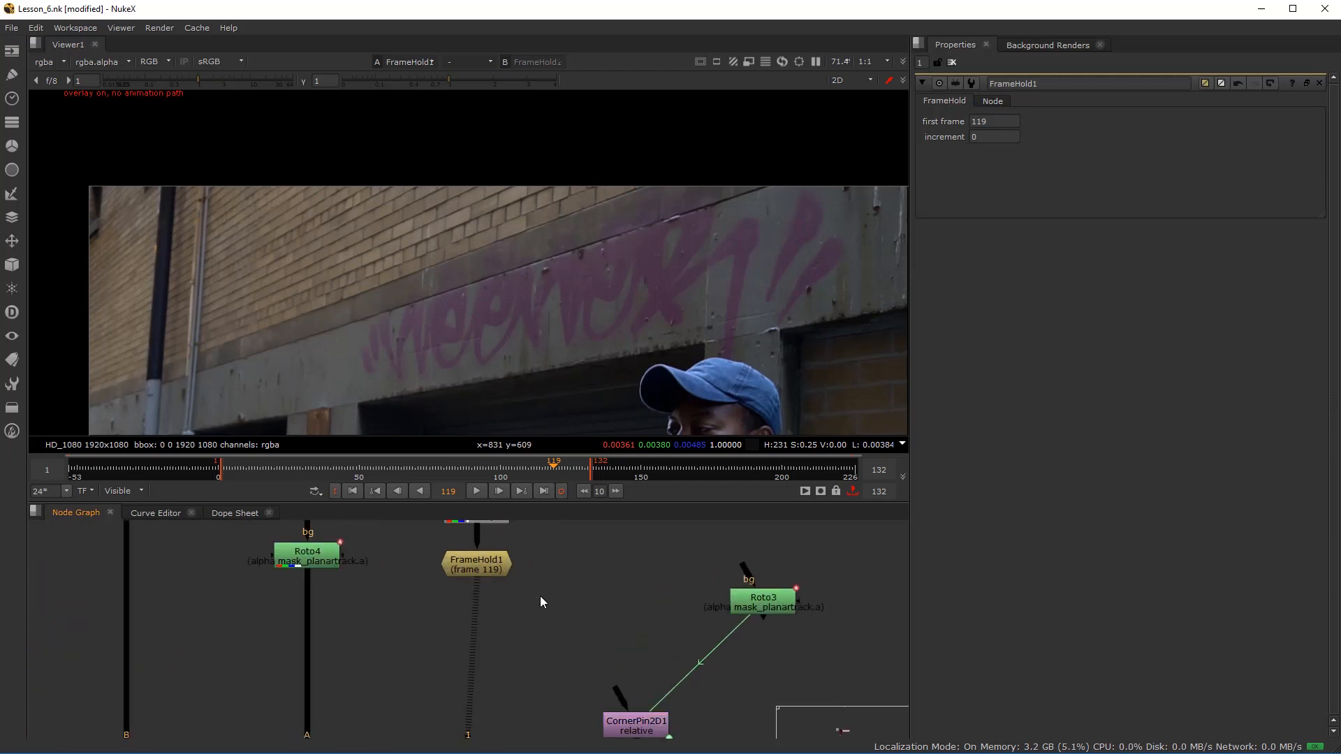
- Add a RotoPaint node below FrameHold1 and show its output in the viewer
key(Tab)
text(ro)
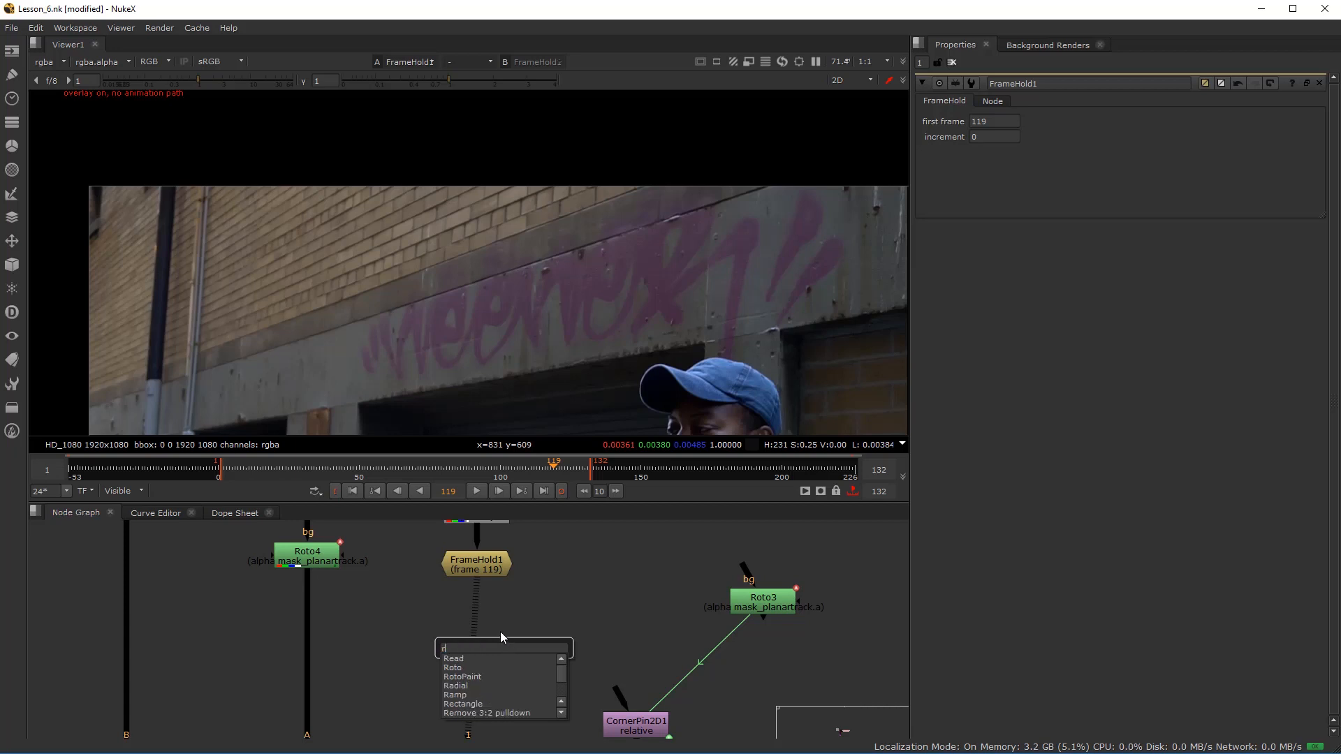
click(470, 669)
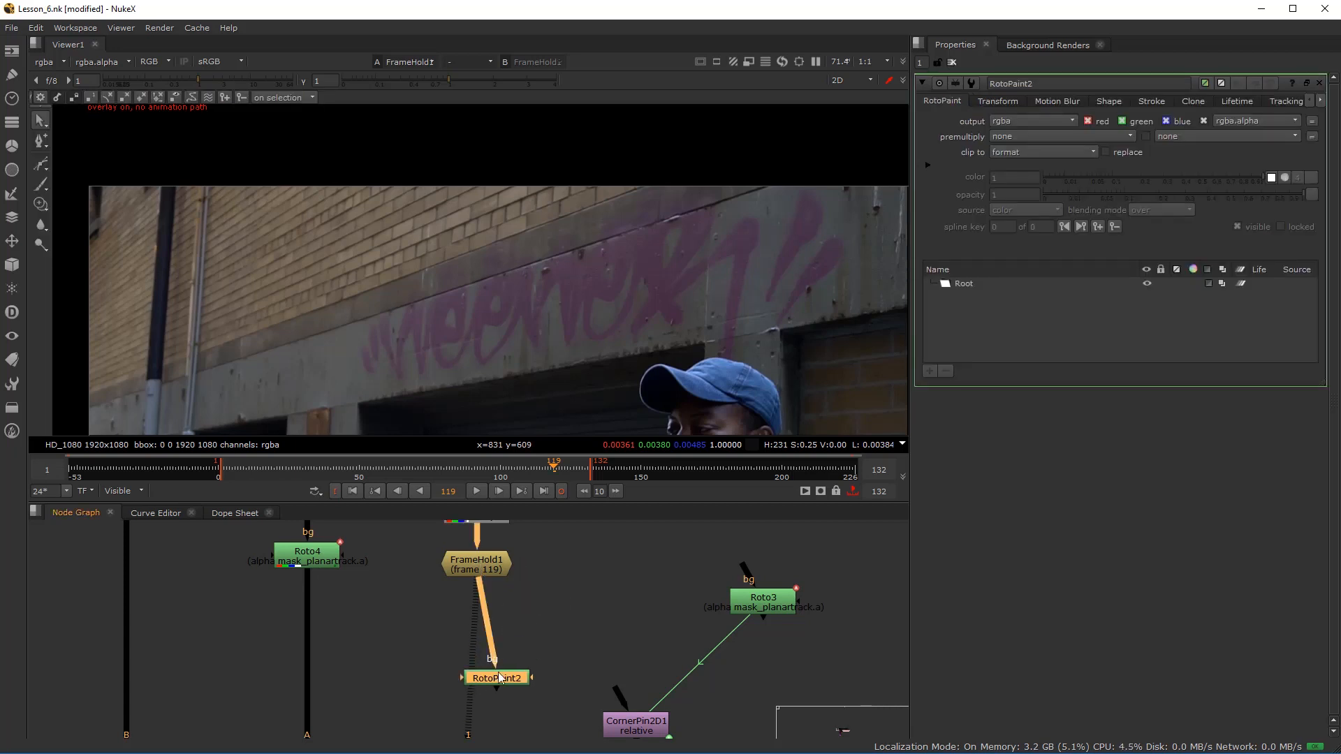
drag(497, 672, 484, 664)
key(1)
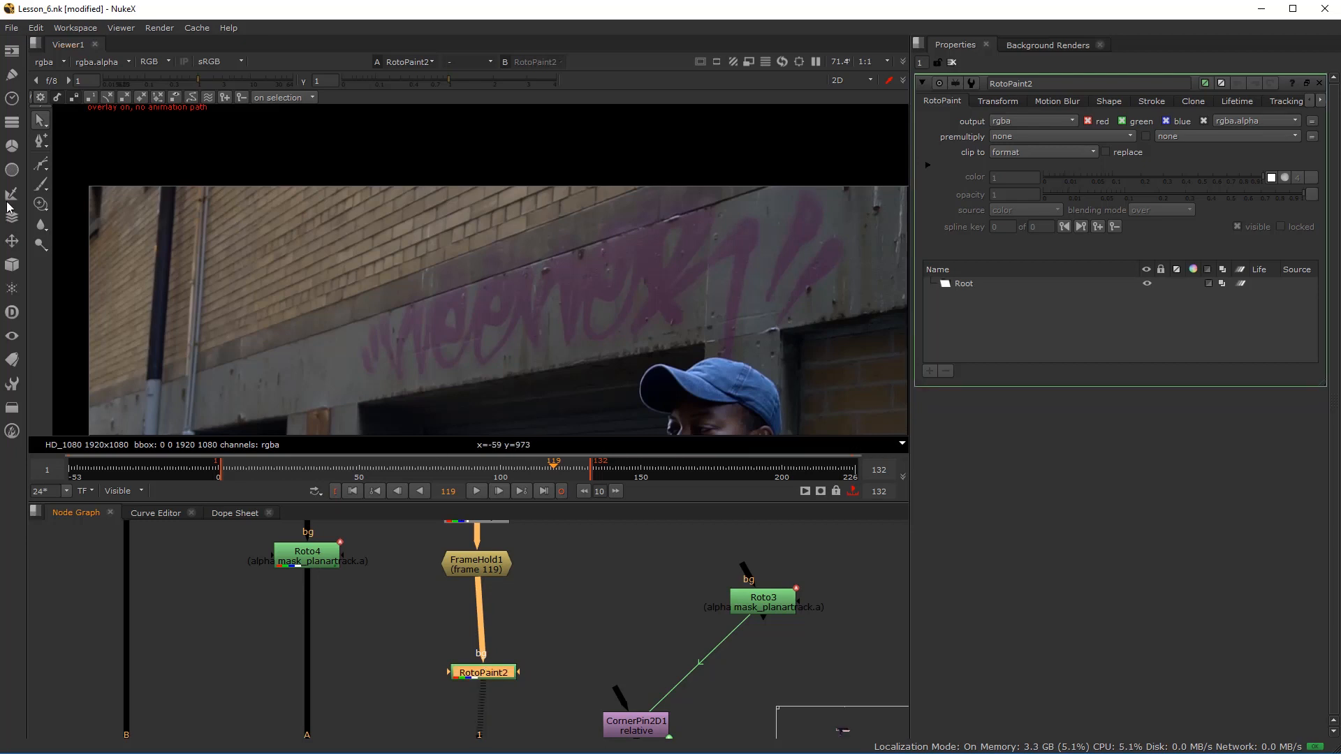
- Choose the Clone tool with brush size 44.5 and sample clean concrete beside the graffiti's first marks
right_click(42, 212)
click(94, 204)
scroll(419, 359, up, 3)
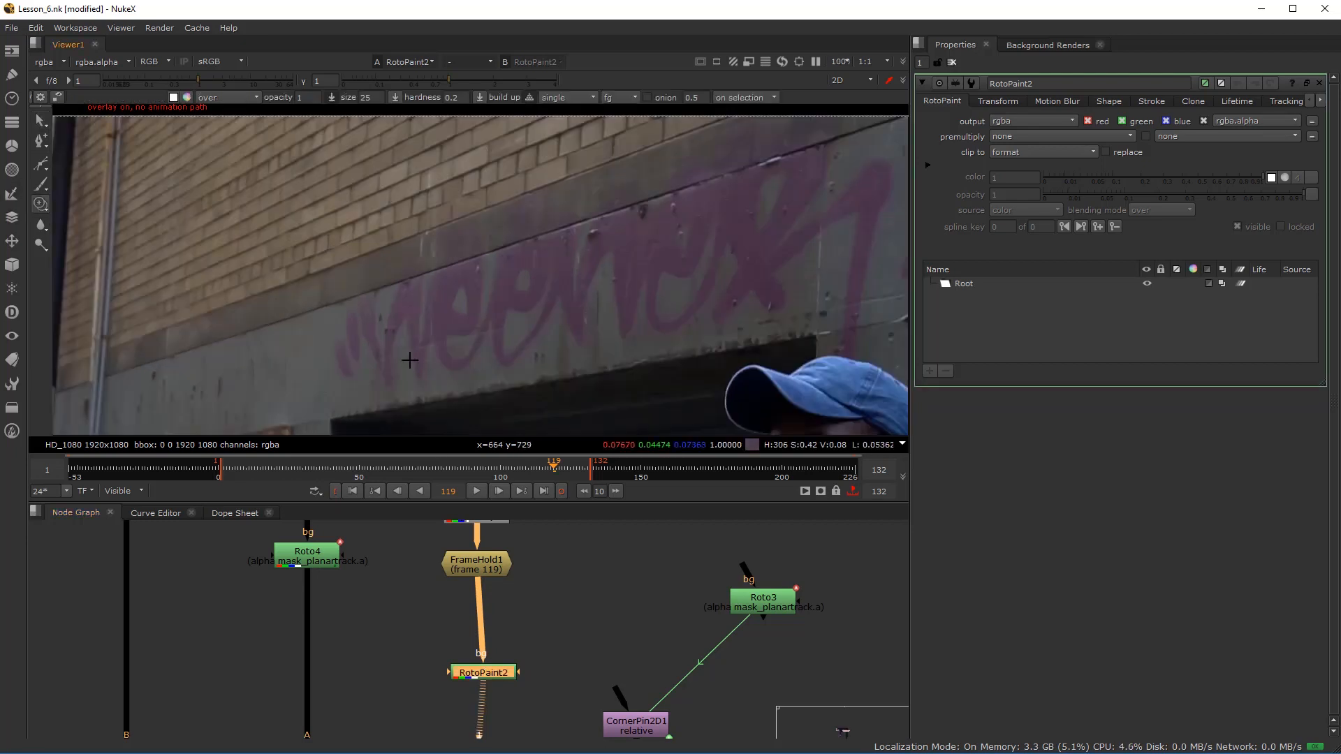
scroll(458, 253, up, 2)
drag(419, 288, 424, 289)
mouse_move(396, 341)
mouse_down()
mouse_move(454, 198)
mouse_move(551, 139)
mouse_up()
mouse_move(384, 269)
mouse_down()
mouse_move(426, 259)
mouse_move(421, 239)
mouse_up()
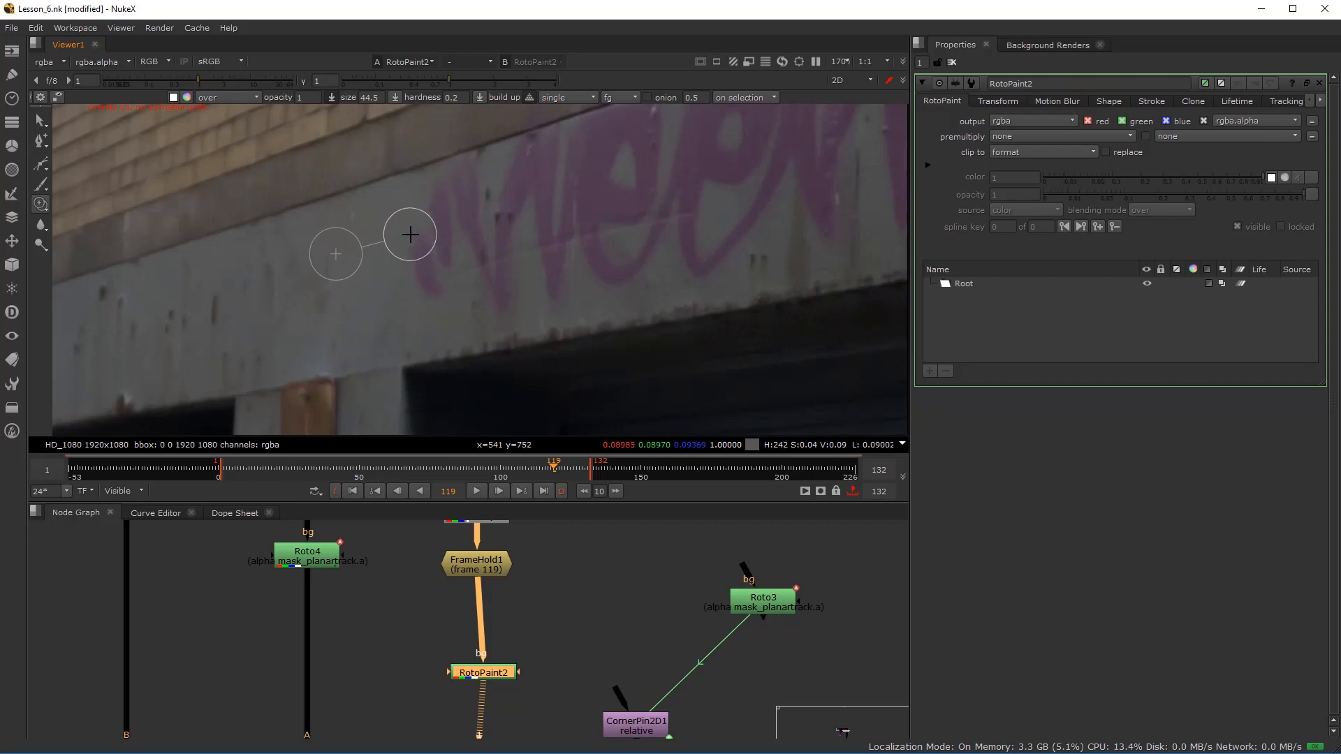
scroll(408, 236, down, 3)
drag(408, 236, 302, 266)
scroll(293, 311, up, 3)
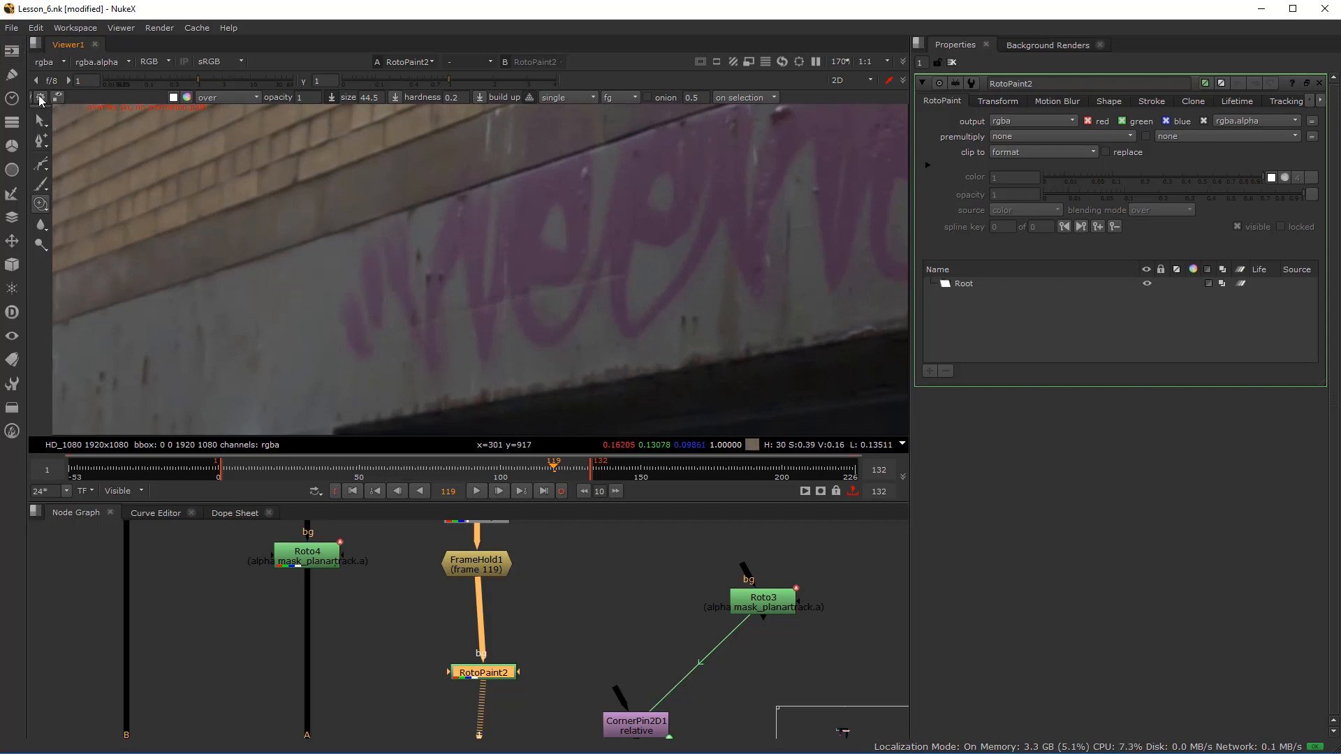
- Show the clone transform settings and set the source scale to 1.2 in width and height
click(40, 98)
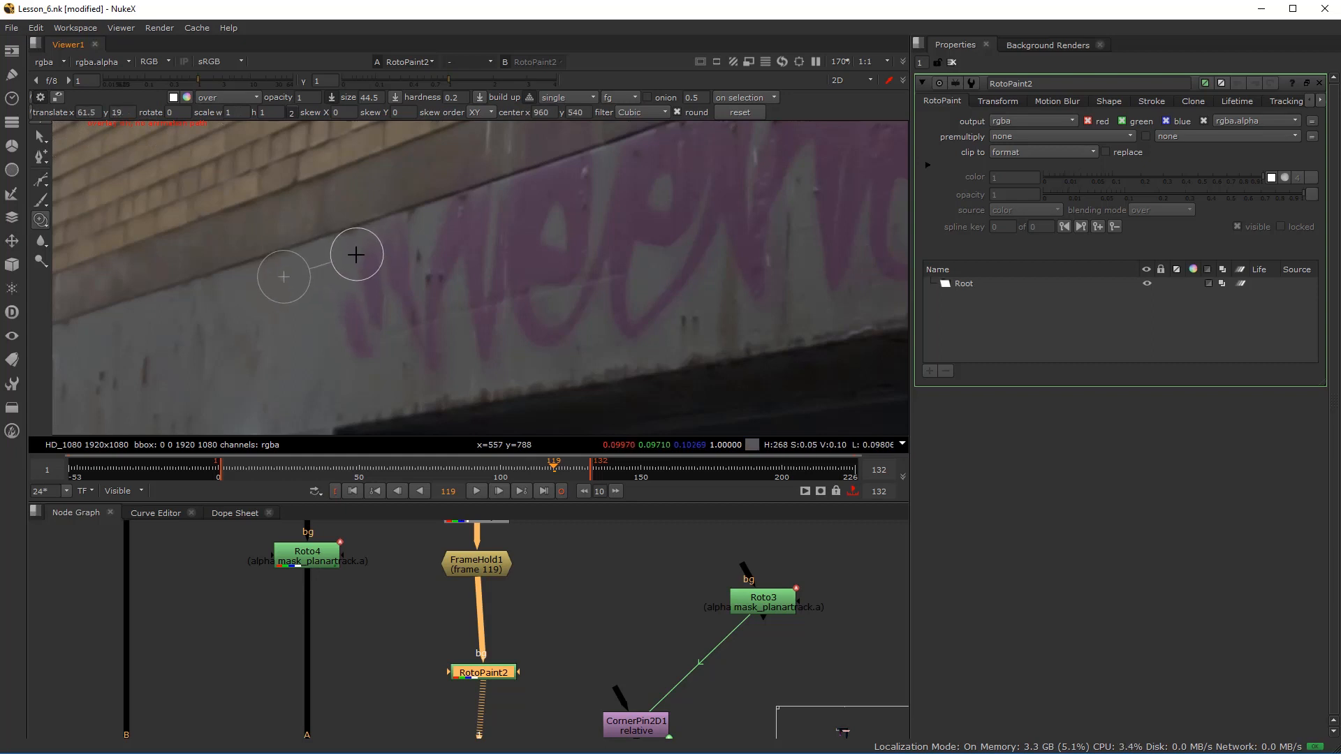
mouse_move(312, 212)
mouse_down()
mouse_move(339, 281)
mouse_move(366, 258)
mouse_move(404, 258)
mouse_move(277, 299)
mouse_move(575, 190)
mouse_move(441, 239)
mouse_up()
scroll(339, 281, up, 1)
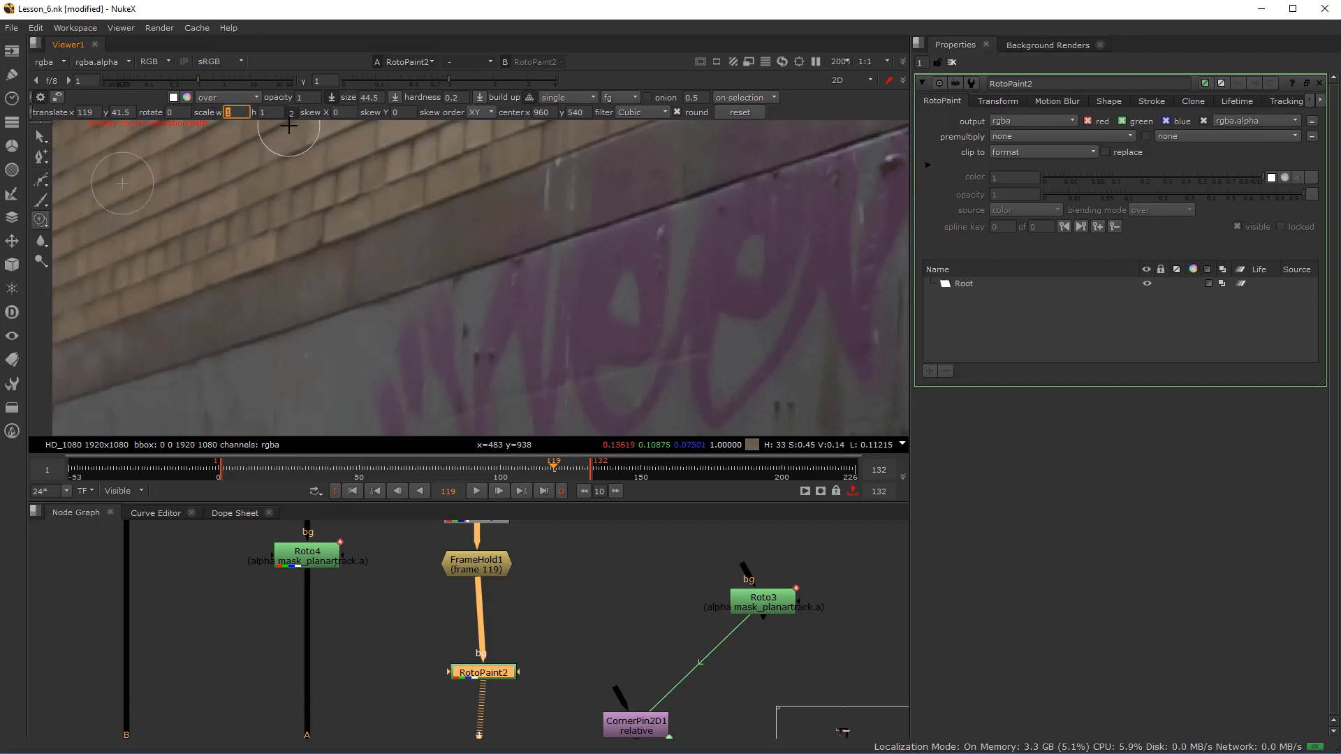
key(Tab)
text(1.1)
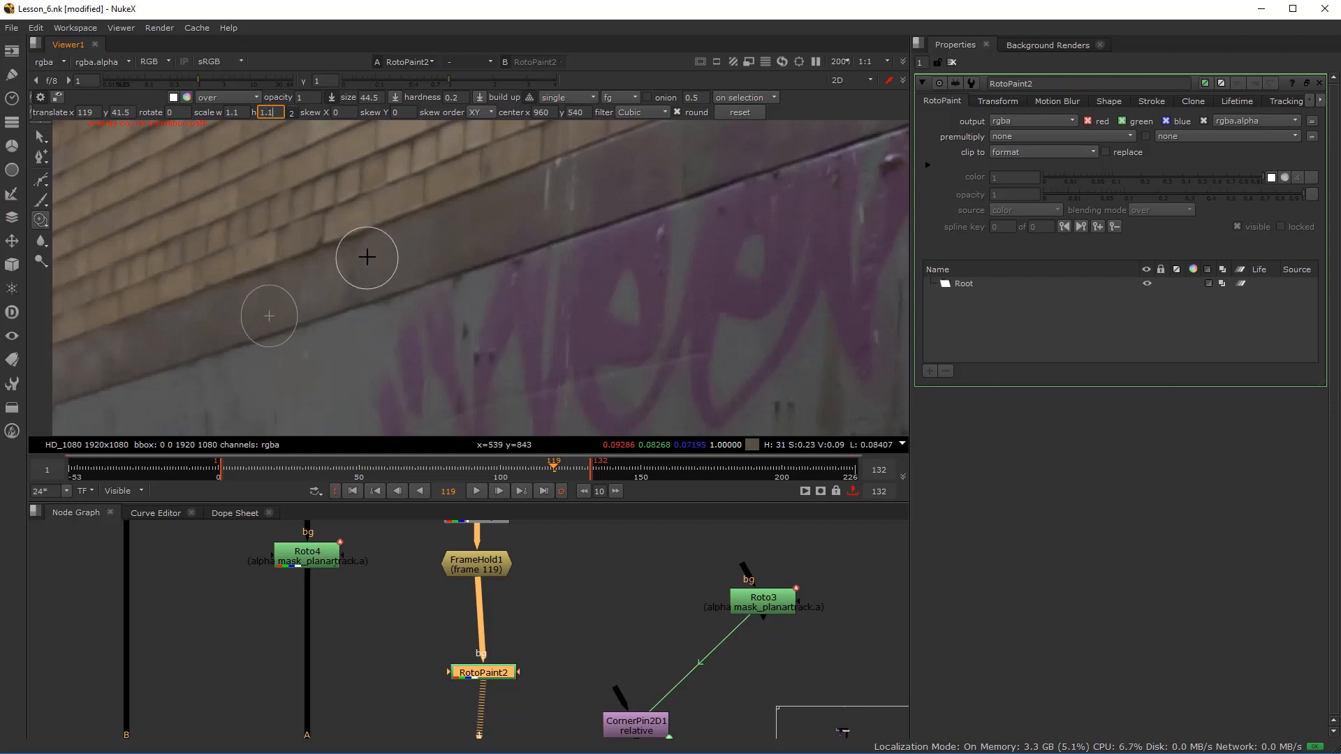
mouse_move(363, 205)
mouse_down()
mouse_move(382, 262)
mouse_move(264, 298)
mouse_move(376, 261)
mouse_up()
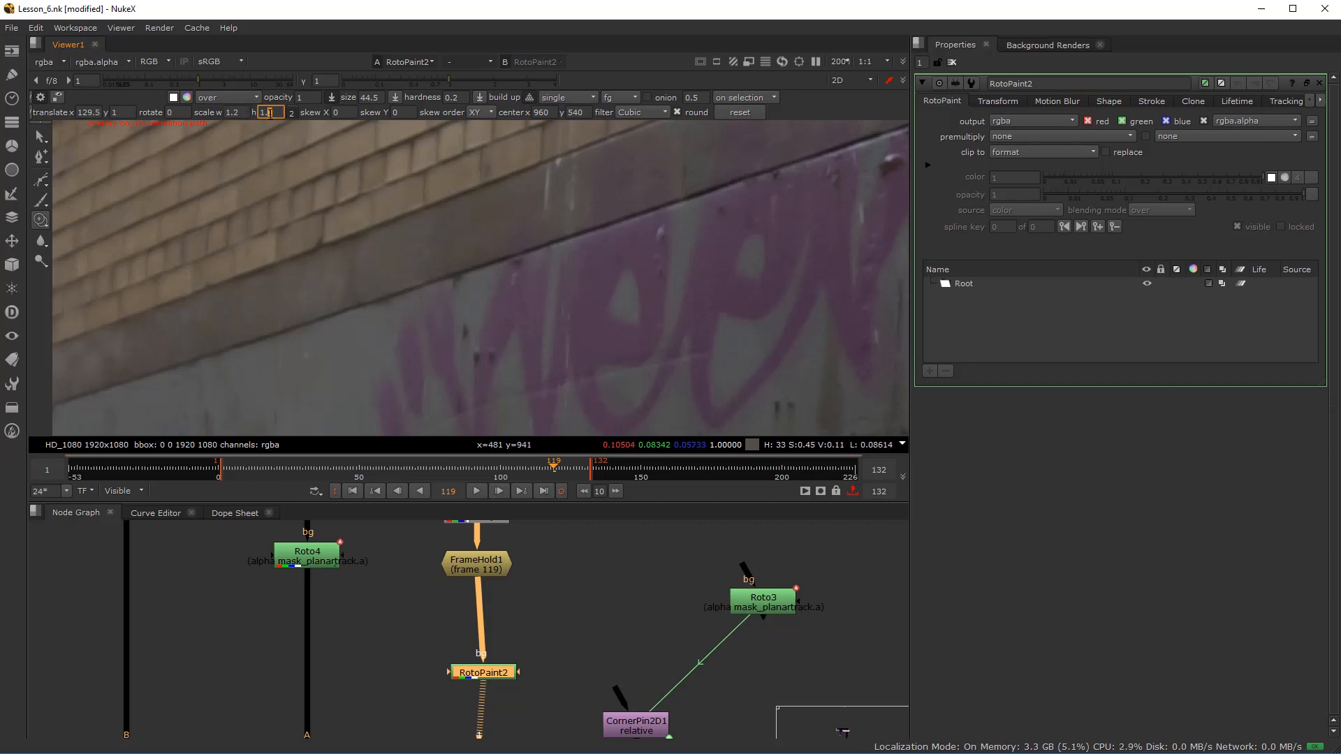
- Clone clean concrete over the graffiti's leftmost small marks using a size 53 brush
mouse_move(319, 274)
mouse_down()
mouse_move(357, 277)
mouse_move(389, 257)
mouse_up()
mouse_move(391, 344)
mouse_down()
mouse_move(383, 275)
mouse_move(417, 252)
mouse_up()
scroll(404, 250, down, 2)
scroll(430, 319, up, 1)
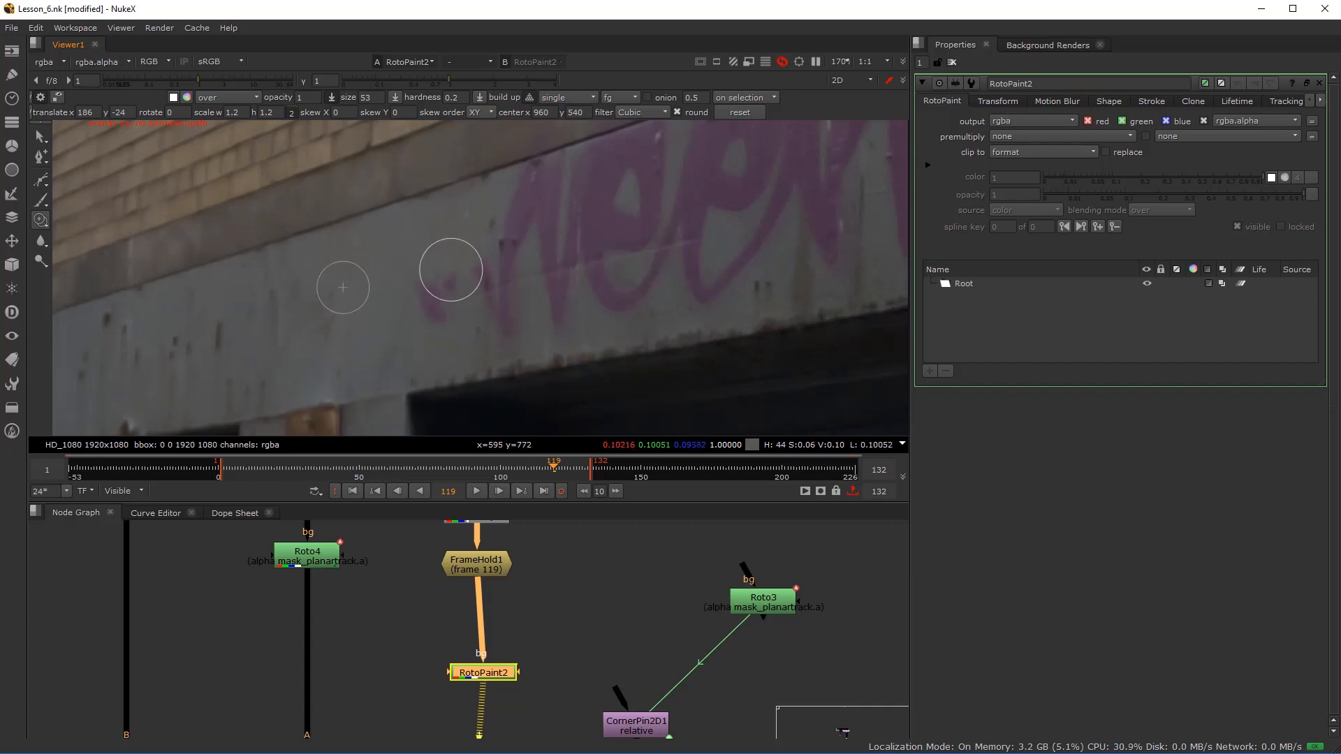
mouse_move(433, 282)
mouse_down()
mouse_move(441, 332)
mouse_move(441, 312)
mouse_up()
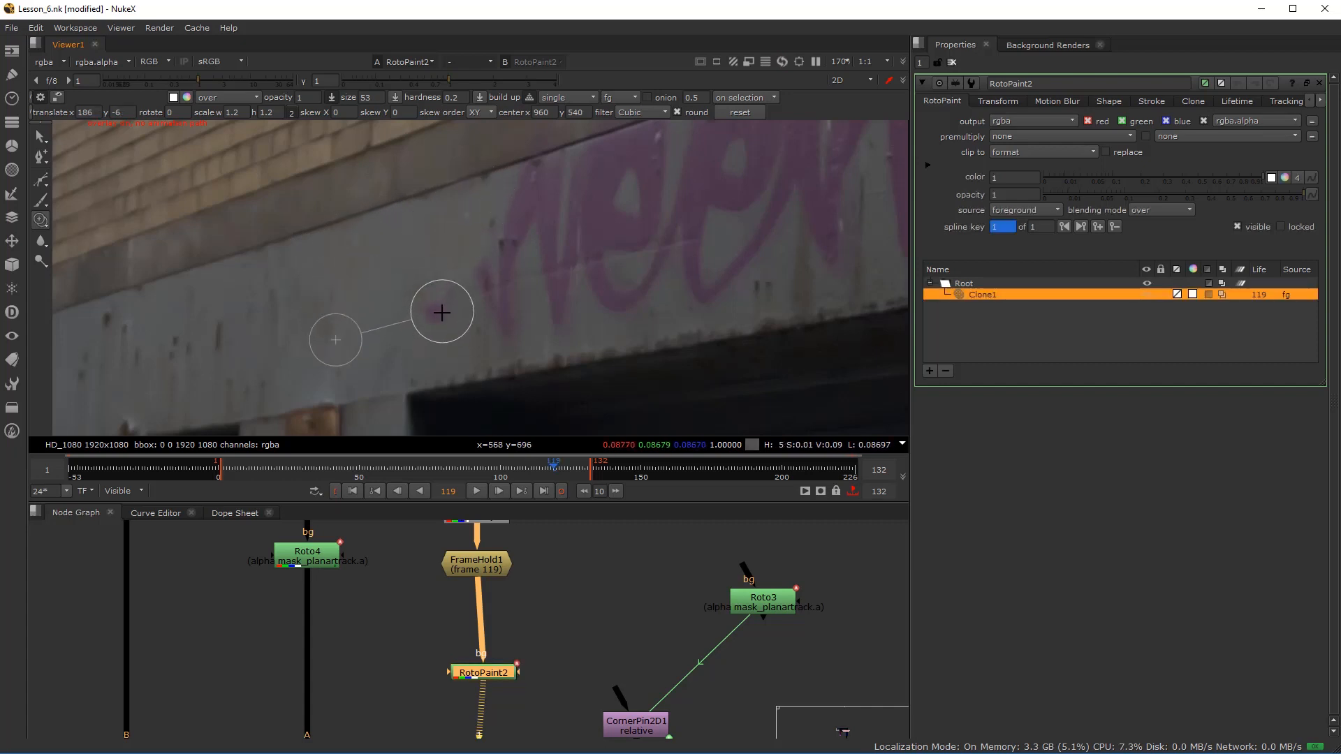
- Clone over the remains of the graffiti's first letter and check the whole word
mouse_move(482, 264)
mouse_down()
mouse_move(456, 321)
mouse_move(444, 321)
mouse_move(474, 306)
mouse_move(360, 315)
mouse_move(503, 286)
mouse_move(445, 289)
mouse_move(502, 325)
mouse_move(512, 312)
mouse_move(501, 291)
mouse_move(554, 192)
mouse_move(534, 202)
mouse_move(555, 189)
mouse_move(516, 217)
mouse_move(527, 219)
mouse_move(463, 232)
mouse_move(548, 167)
mouse_up()
scroll(564, 243, down, 5)
drag(536, 251, 255, 307)
scroll(482, 266, up, 3)
scroll(421, 283, up, 3)
scroll(424, 282, down, 1)
scroll(492, 269, down, 3)
scroll(567, 239, up, 2)
drag(611, 268, 542, 279)
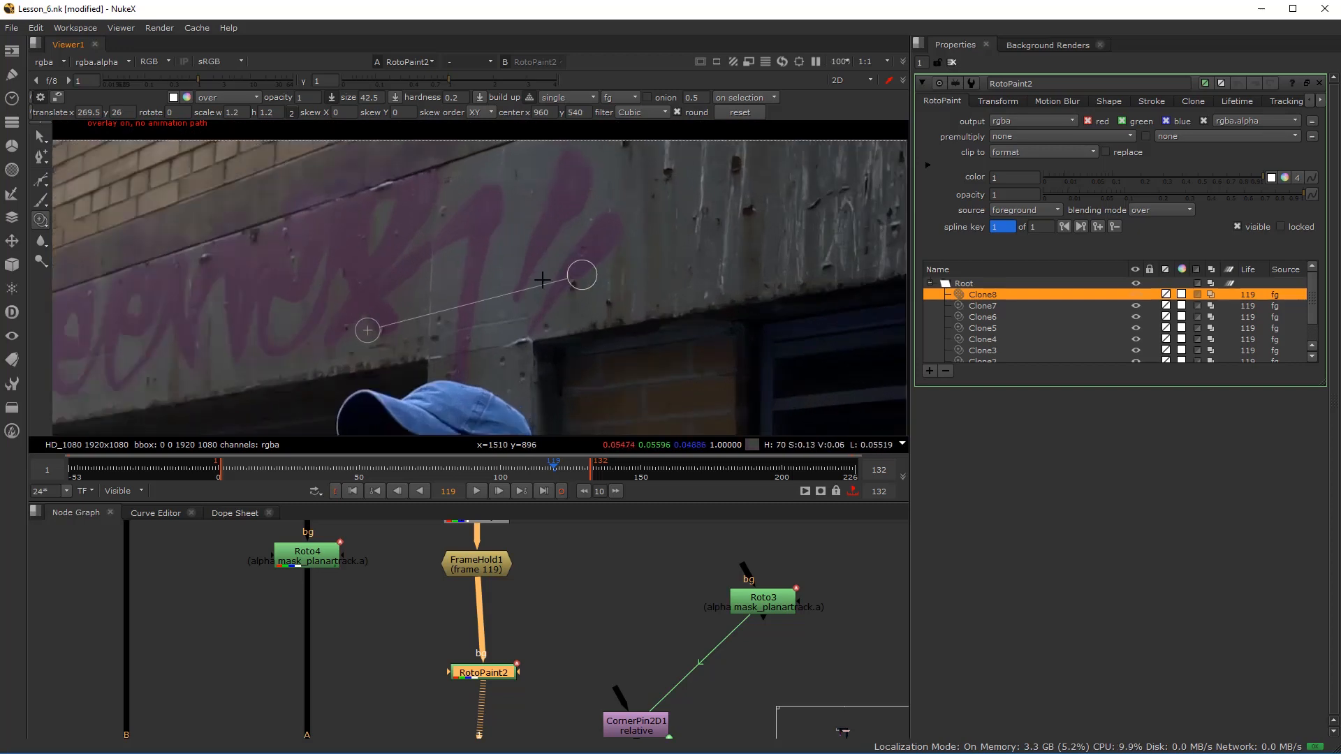
scroll(536, 257, down, 1)
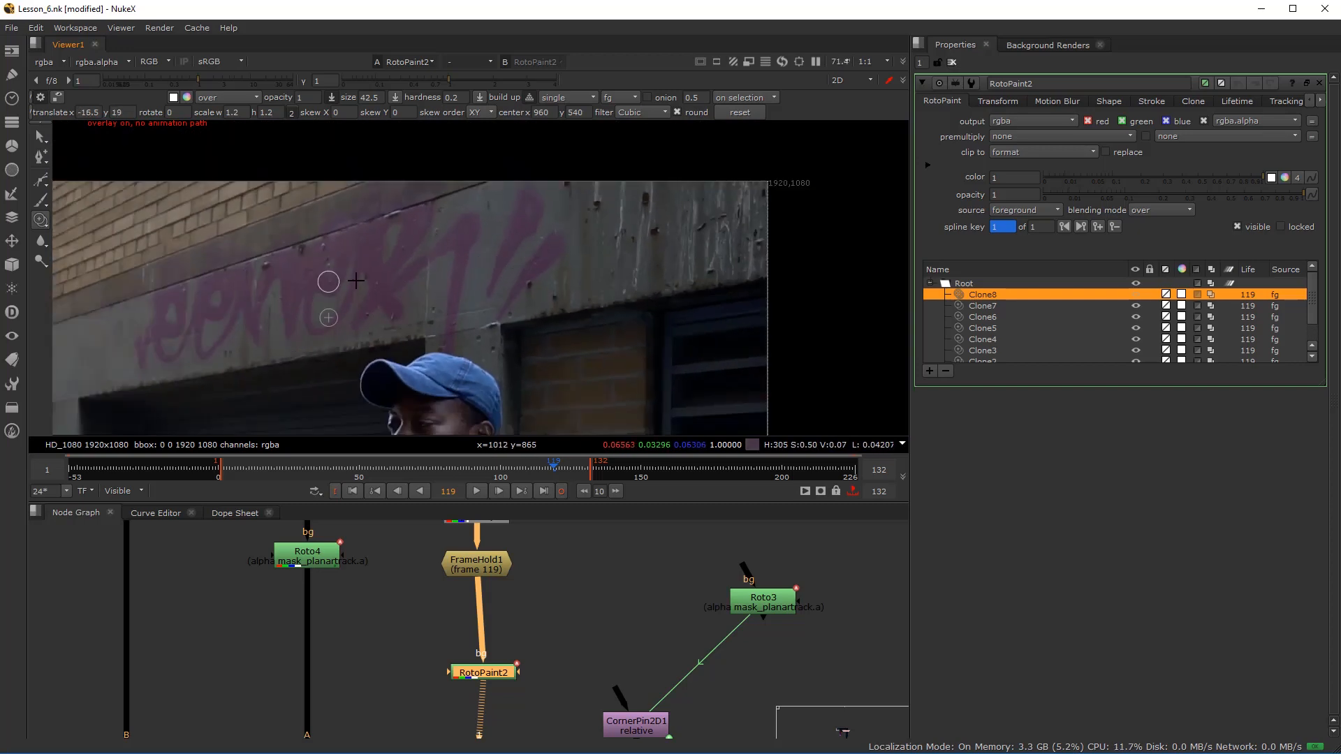
scroll(249, 300, up, 1)
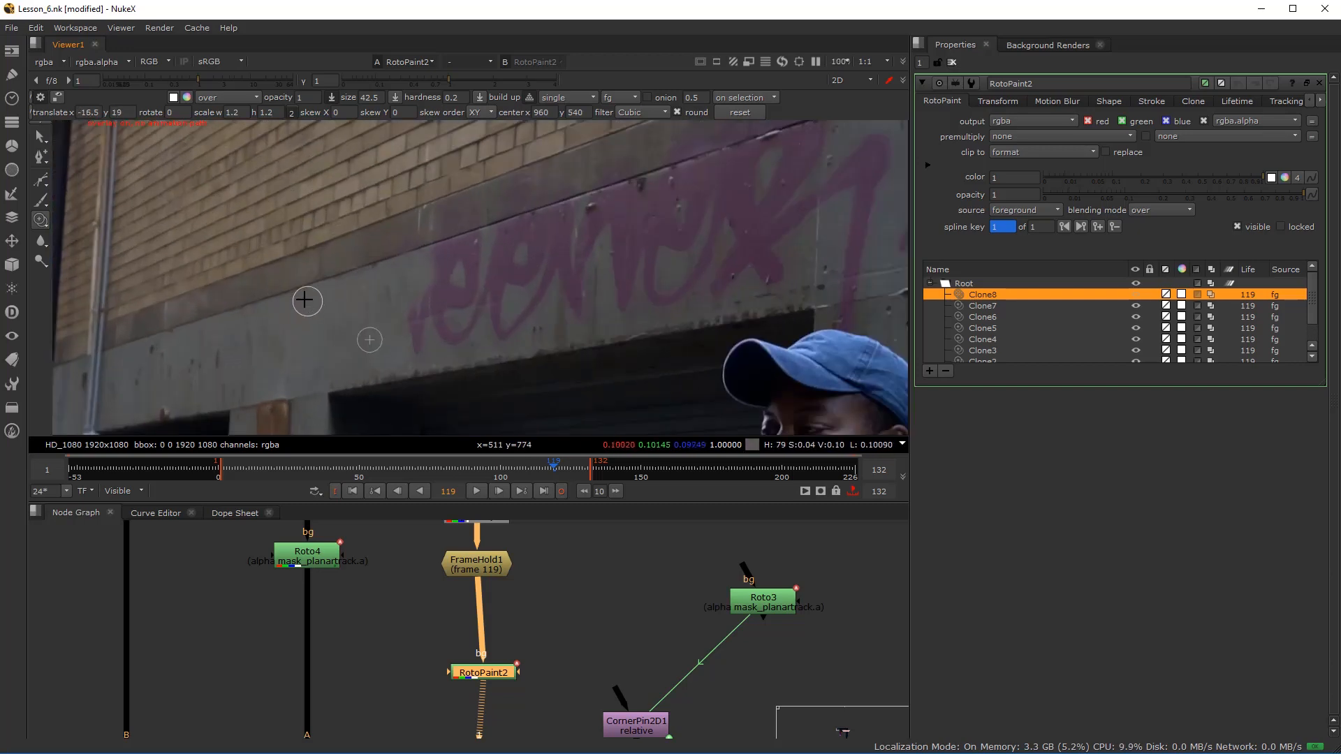
- Enlarge the clone brush to 144.5 and paint clean concrete over the graffiti's two e letters
drag(442, 283, 455, 313)
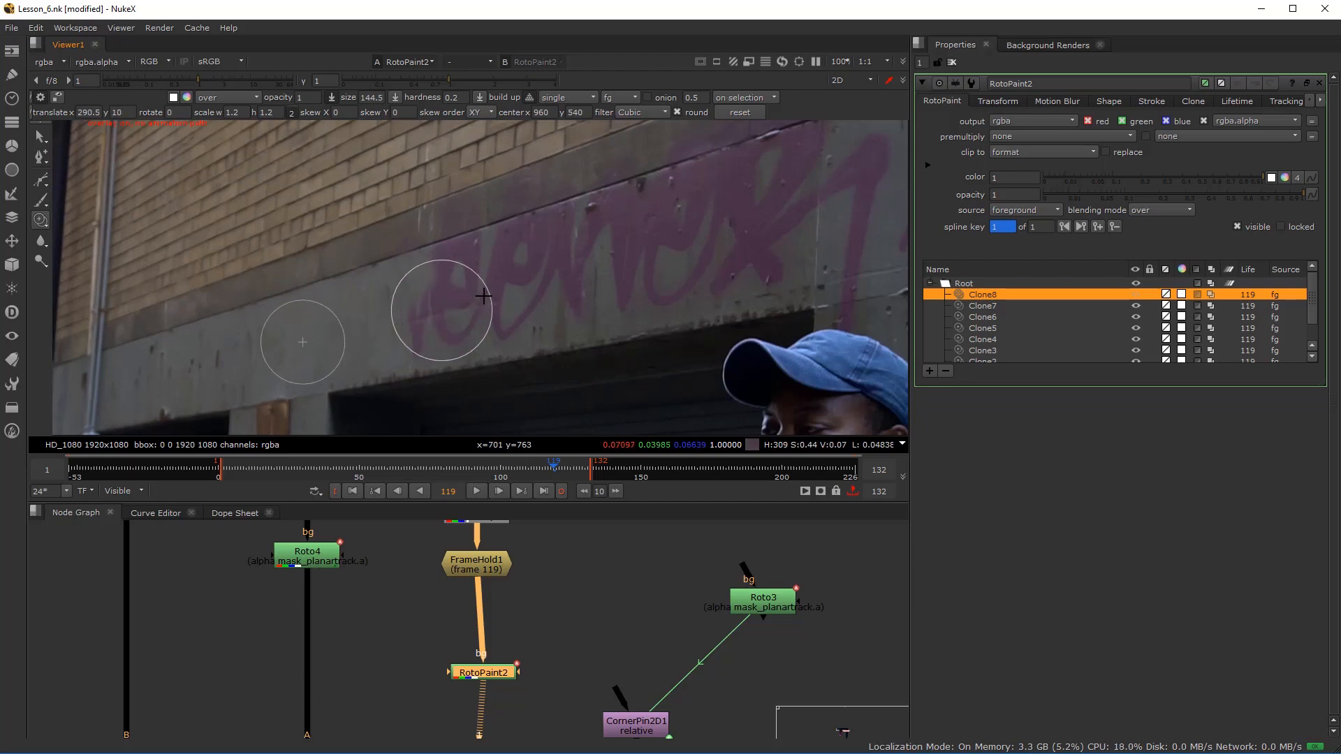
mouse_move(461, 292)
mouse_down()
mouse_move(458, 281)
mouse_move(443, 291)
mouse_up()
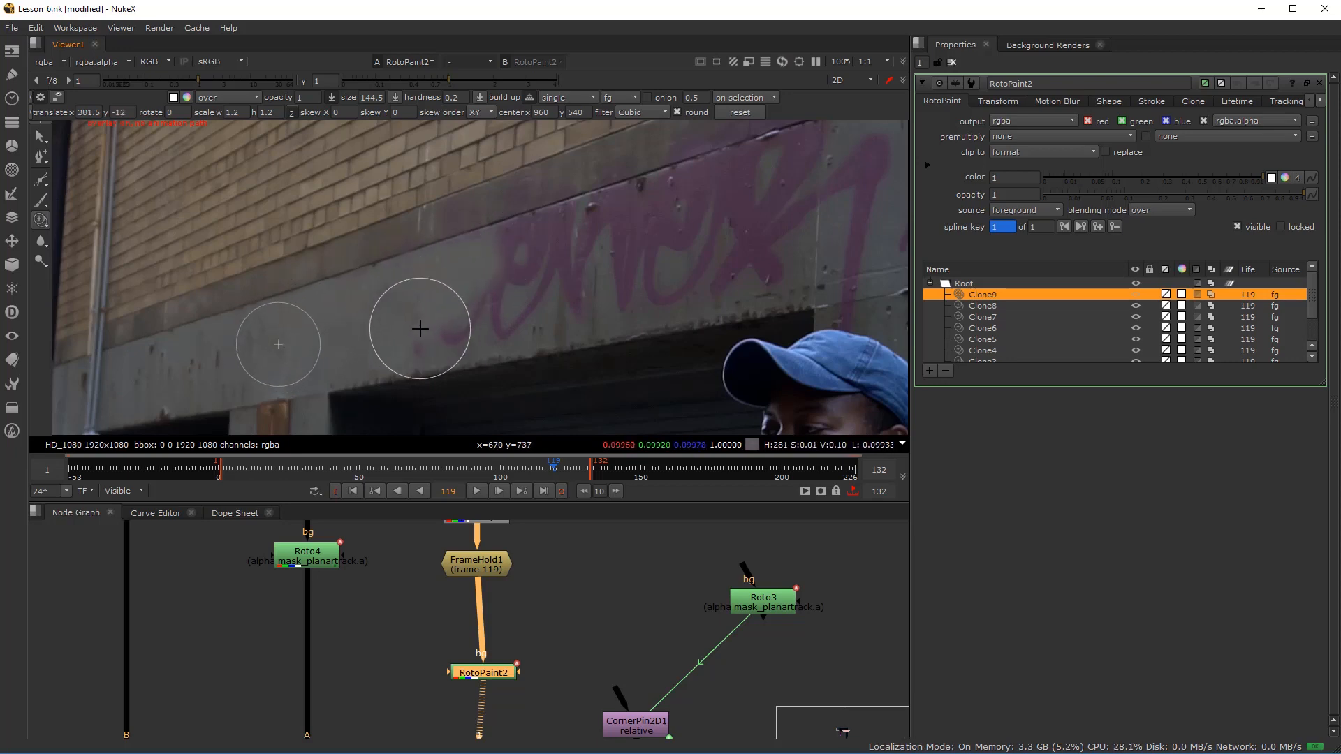
drag(420, 328, 495, 289)
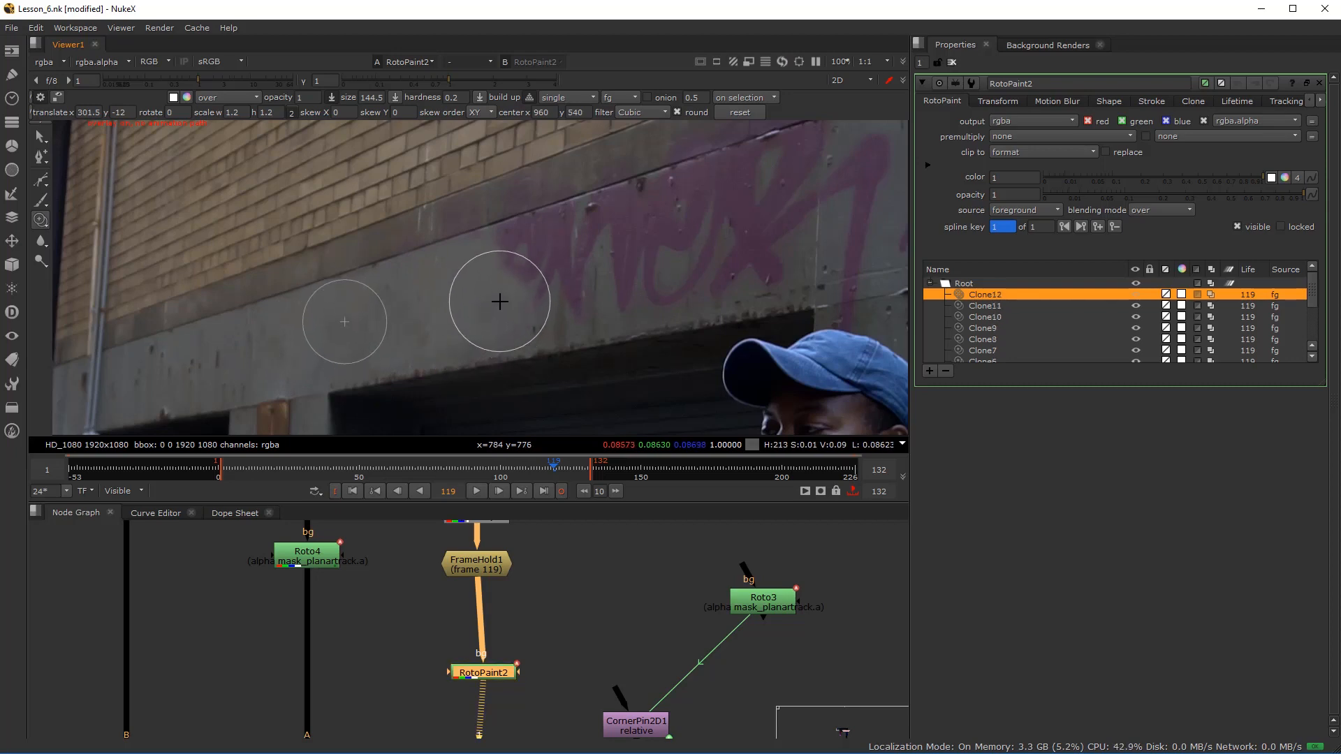
drag(593, 254, 548, 258)
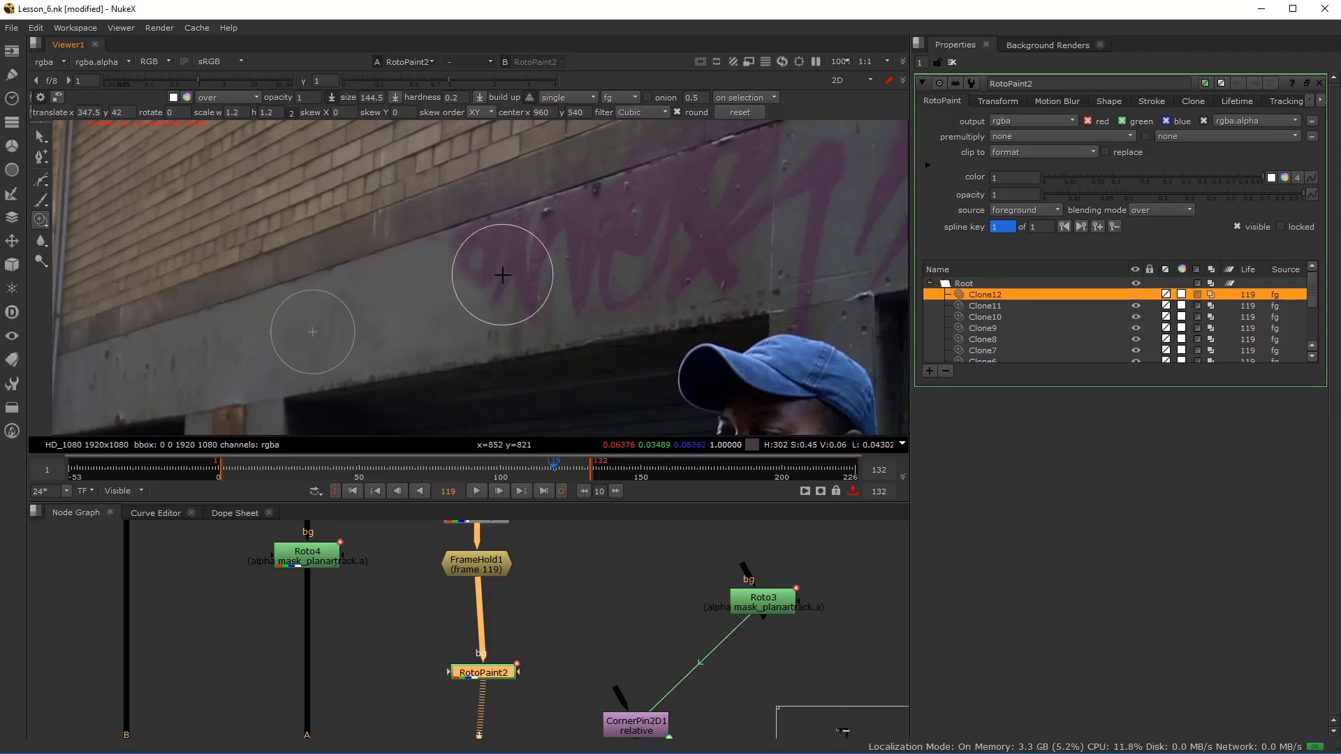
drag(511, 275, 511, 271)
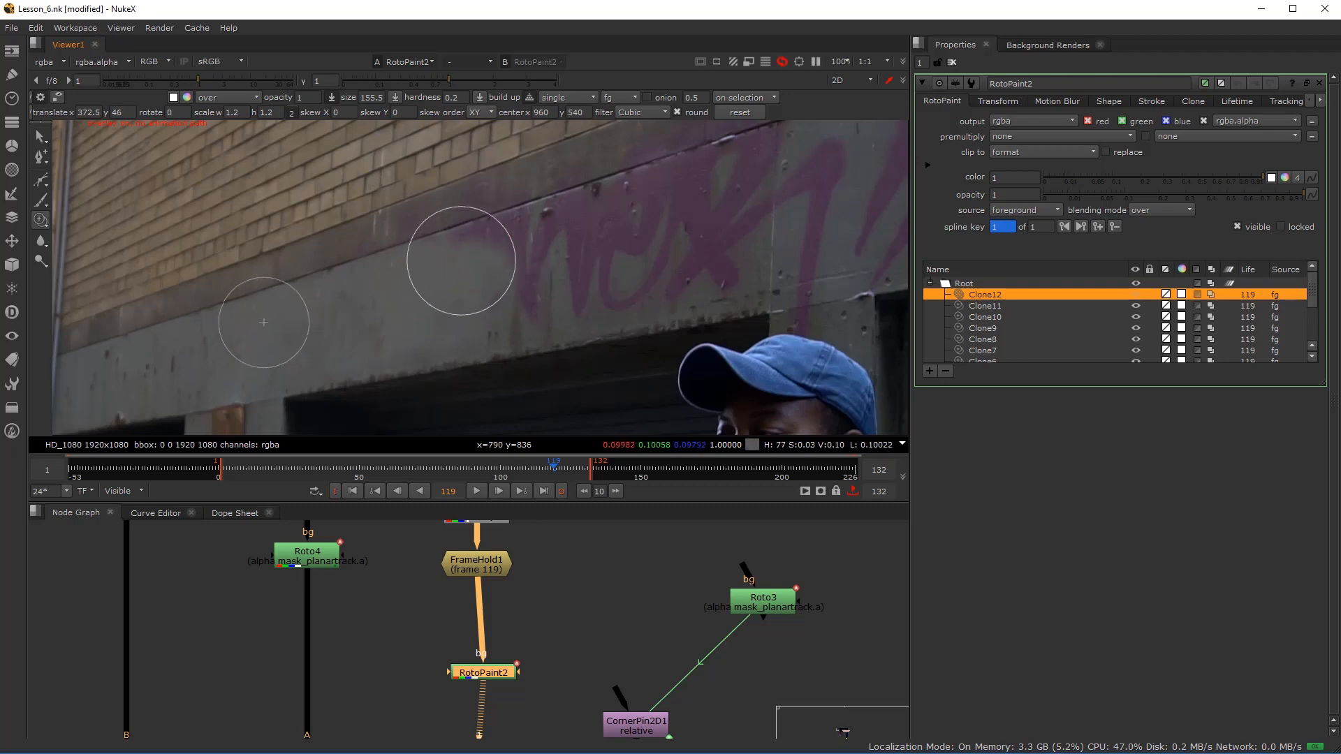
- Clone over the graffiti's middle letters up to the x, starting with a 178.5 brush and reducing it to 107.5
mouse_move(524, 274)
mouse_down()
mouse_move(492, 307)
mouse_move(542, 300)
mouse_move(498, 325)
mouse_move(655, 237)
mouse_move(541, 254)
mouse_up()
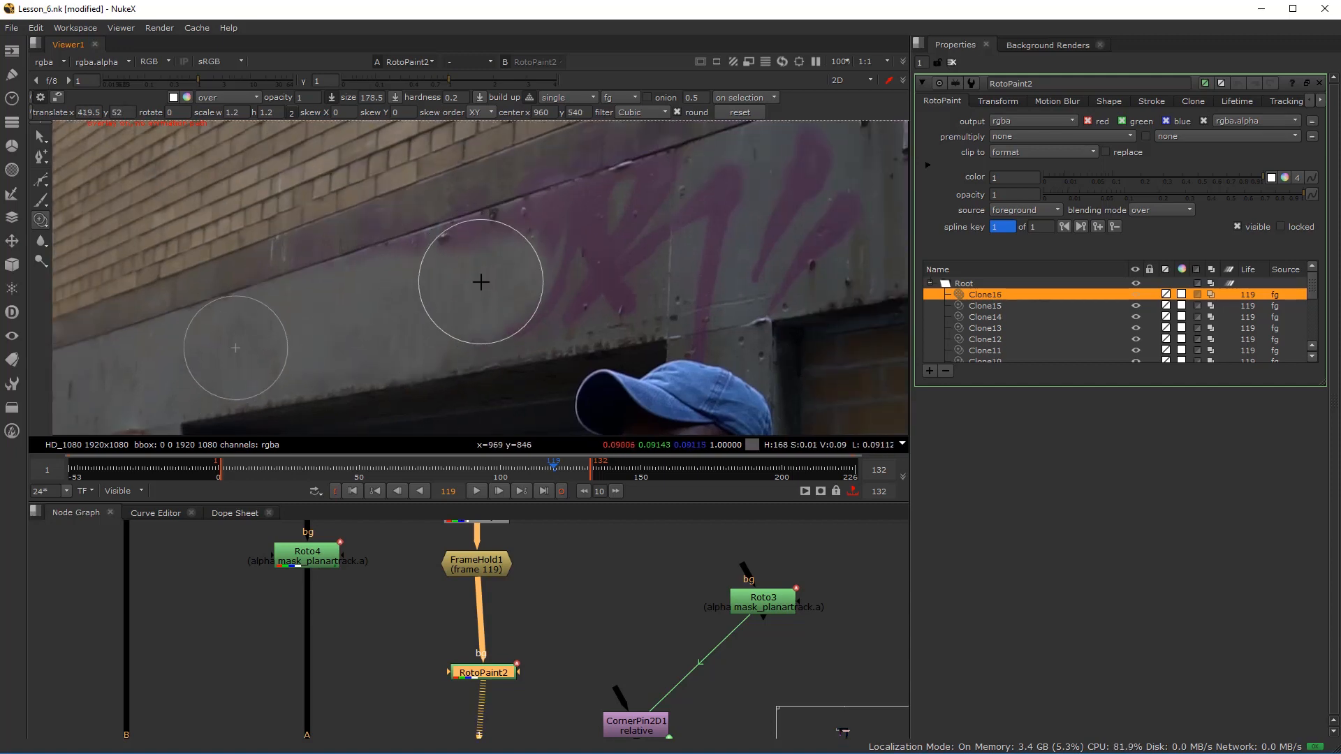
drag(538, 283, 539, 299)
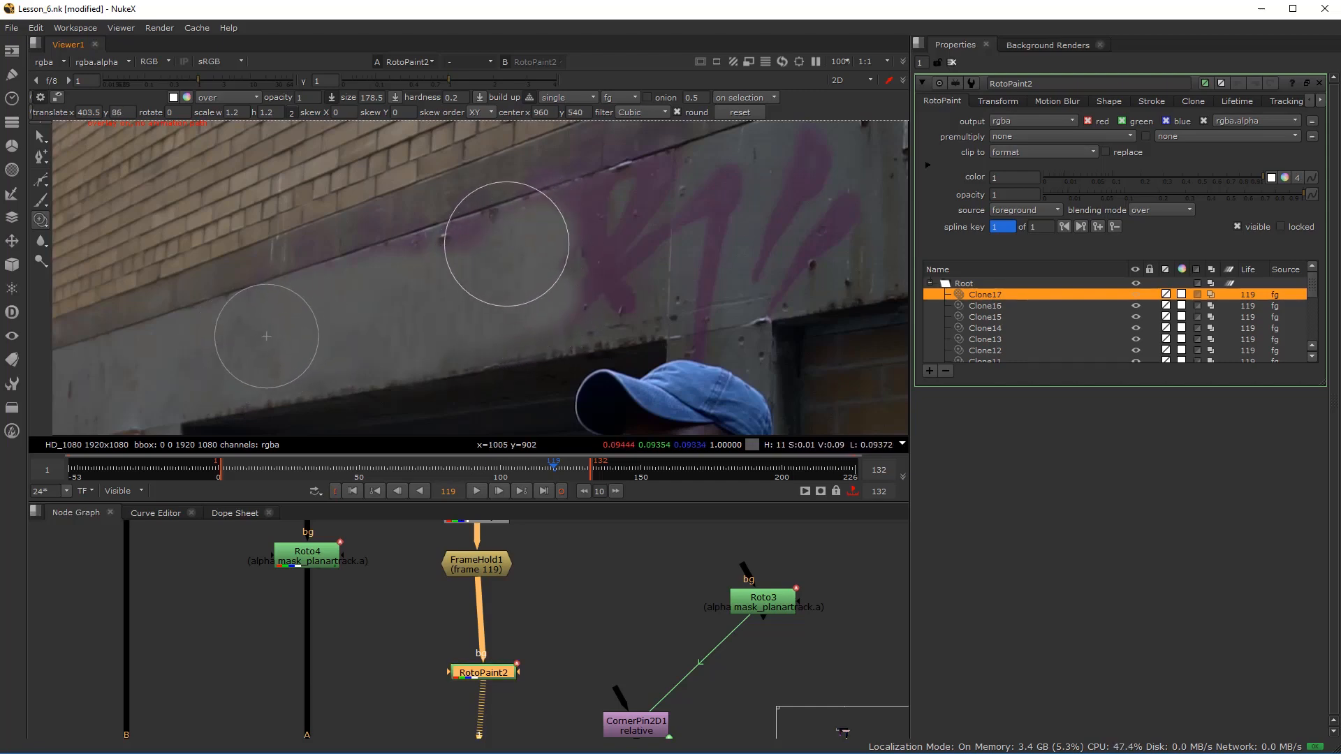
mouse_move(460, 260)
mouse_down()
mouse_move(408, 266)
mouse_move(371, 295)
mouse_move(356, 284)
mouse_move(451, 280)
mouse_move(377, 273)
mouse_move(516, 286)
mouse_move(516, 243)
mouse_move(462, 256)
mouse_move(604, 234)
mouse_move(577, 261)
mouse_move(573, 245)
mouse_move(592, 234)
mouse_move(579, 222)
mouse_move(522, 241)
mouse_move(560, 243)
mouse_move(569, 264)
mouse_move(577, 248)
mouse_move(452, 331)
mouse_up()
mouse_move(530, 296)
mouse_down()
mouse_move(566, 292)
mouse_move(547, 280)
mouse_move(592, 264)
mouse_move(616, 227)
mouse_move(623, 246)
mouse_move(616, 198)
mouse_up()
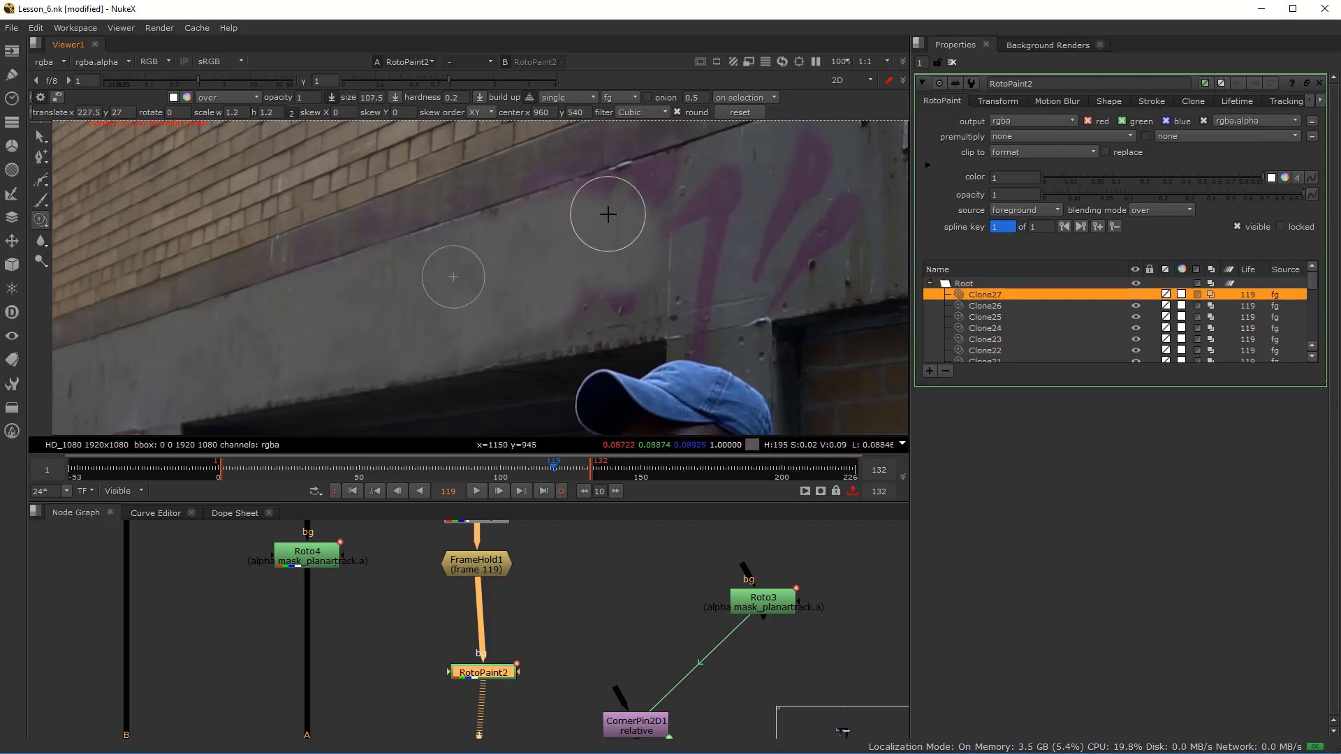
- Clone away the leftover x traces beside the vertical panel seam, reducing the brush to 19.5 for the edge
ctrl+drag(614, 197, 543, 214)
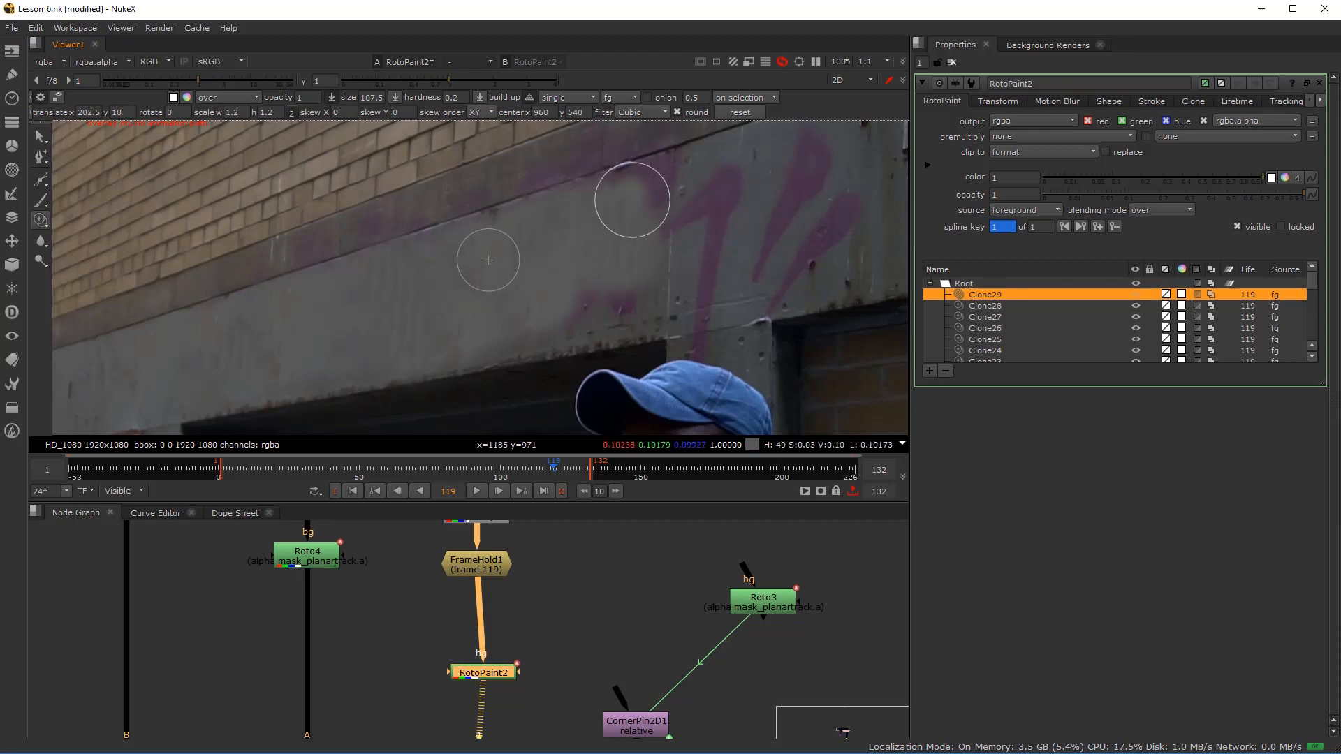
mouse_move(594, 264)
ctrl+mouse_down()
mouse_move(553, 316)
mouse_move(466, 324)
ctrl+mouse_up()
mouse_move(556, 273)
ctrl+mouse_down()
mouse_move(583, 291)
mouse_move(580, 304)
mouse_move(638, 295)
mouse_move(641, 263)
mouse_move(627, 295)
mouse_move(641, 263)
mouse_move(641, 178)
mouse_move(561, 241)
ctrl+mouse_up()
drag(655, 179, 564, 244)
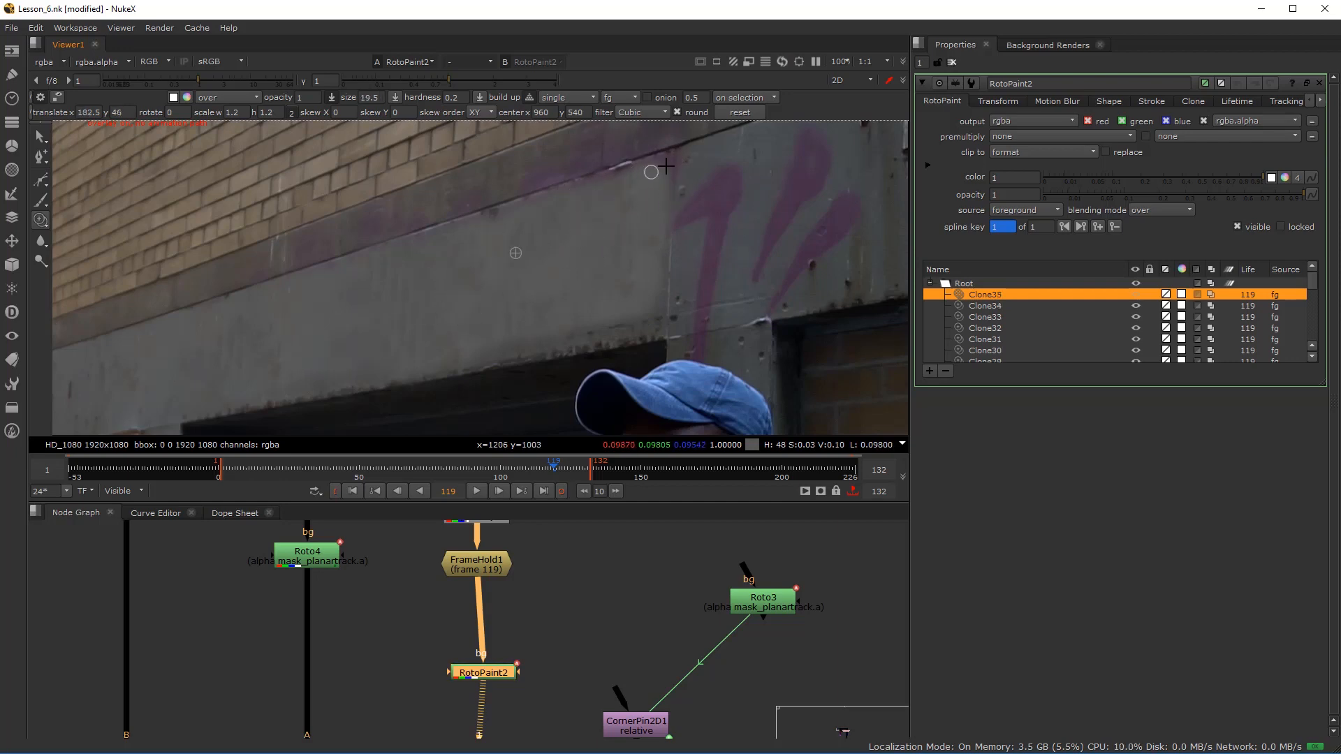
mouse_move(668, 166)
ctrl+mouse_down()
mouse_move(666, 185)
mouse_move(608, 220)
ctrl+mouse_up()
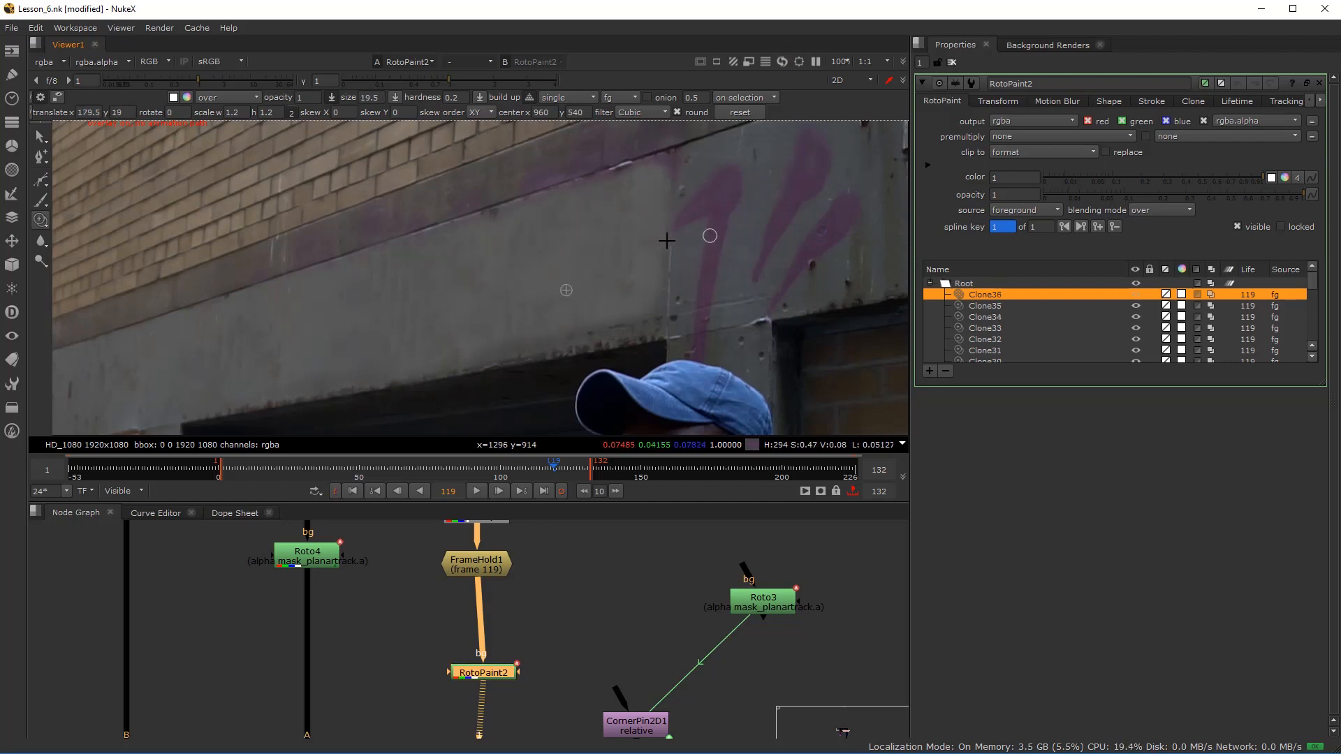
- Set the clone source scale back to 1 in width and height for the panel beyond the seam
alt+drag(807, 187, 541, 258)
scroll(542, 257, up, 2)
mouse_move(625, 212)
ctrl+mouse_down()
mouse_move(381, 339)
mouse_move(436, 337)
ctrl+mouse_up()
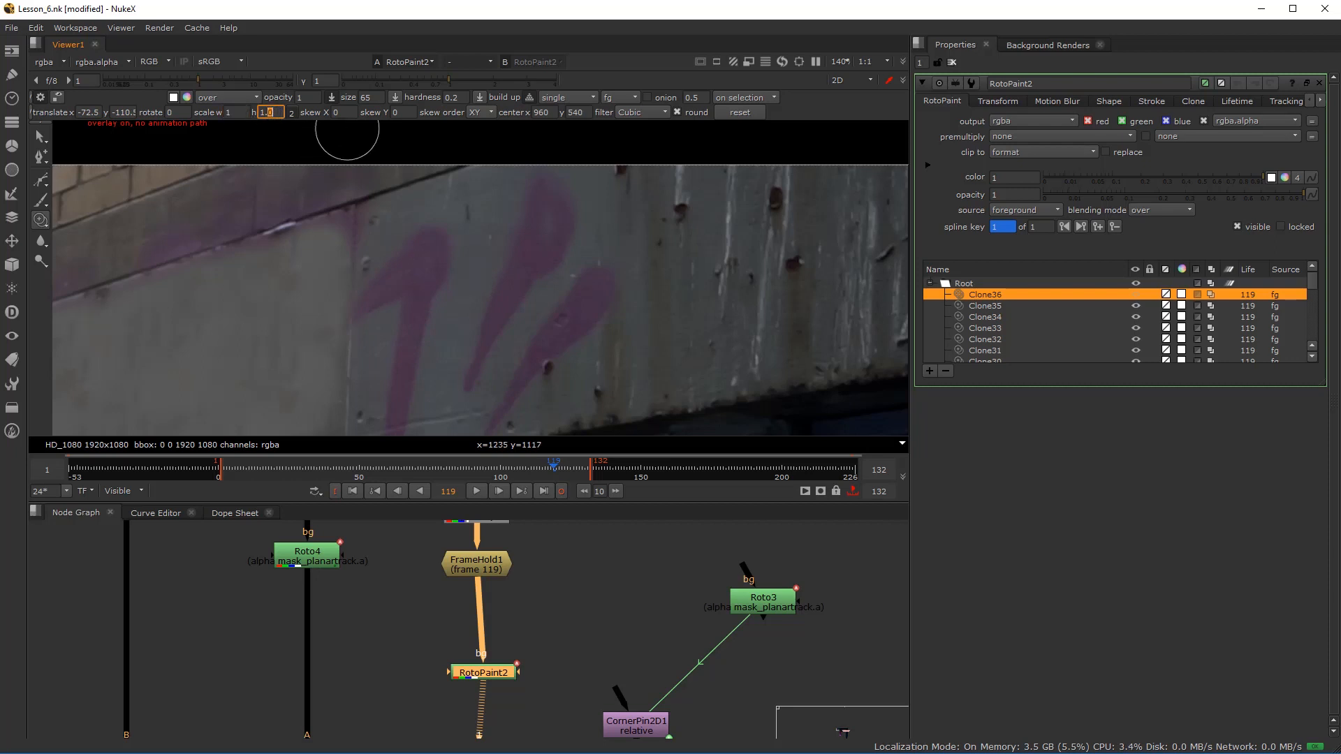
- Clone concrete over the tall graffiti stroke just beyond the panel seam with brush sizes 56.5 and 83
mouse_move(490, 202)
ctrl+mouse_down()
mouse_move(423, 318)
mouse_move(454, 251)
mouse_move(451, 309)
mouse_move(458, 259)
mouse_move(439, 248)
mouse_move(451, 260)
mouse_move(441, 278)
mouse_move(444, 249)
mouse_move(427, 273)
mouse_move(423, 224)
mouse_move(392, 199)
mouse_move(447, 231)
mouse_move(419, 236)
mouse_move(442, 309)
mouse_move(462, 309)
mouse_move(390, 222)
mouse_move(416, 255)
ctrl+mouse_up()
mouse_move(403, 258)
mouse_down()
mouse_move(447, 304)
mouse_move(433, 258)
mouse_move(499, 329)
mouse_move(467, 327)
mouse_move(445, 298)
mouse_up()
mouse_move(387, 261)
mouse_down()
mouse_move(369, 240)
mouse_move(434, 230)
mouse_up()
mouse_move(487, 294)
ctrl+mouse_down()
mouse_move(428, 295)
mouse_move(430, 309)
mouse_move(423, 275)
mouse_move(418, 303)
mouse_move(372, 256)
ctrl+mouse_up()
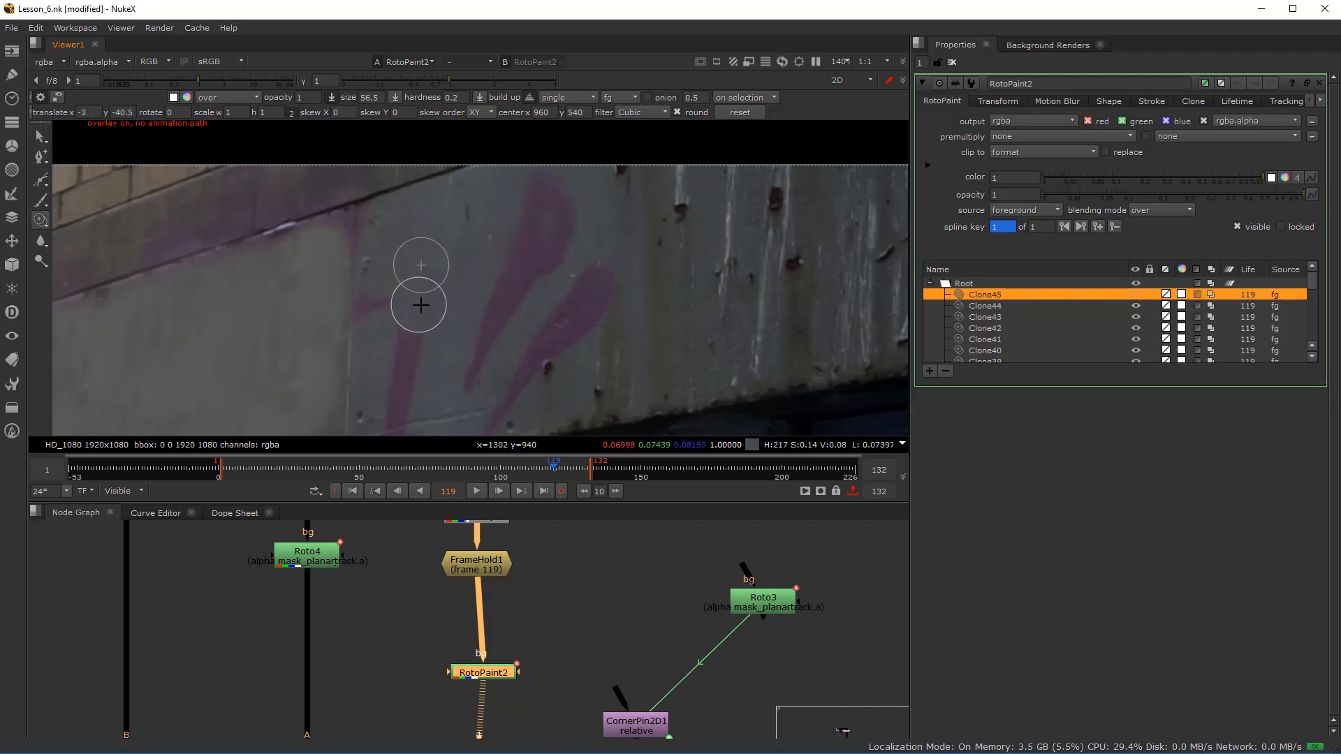
ctrl+drag(416, 344, 407, 380)
mouse_move(404, 373)
alt+mouse_down()
mouse_move(427, 310)
mouse_move(417, 346)
alt+mouse_up()
click(417, 345)
mouse_move(399, 265)
ctrl+mouse_down()
mouse_move(394, 228)
mouse_move(404, 253)
mouse_move(368, 318)
ctrl+mouse_up()
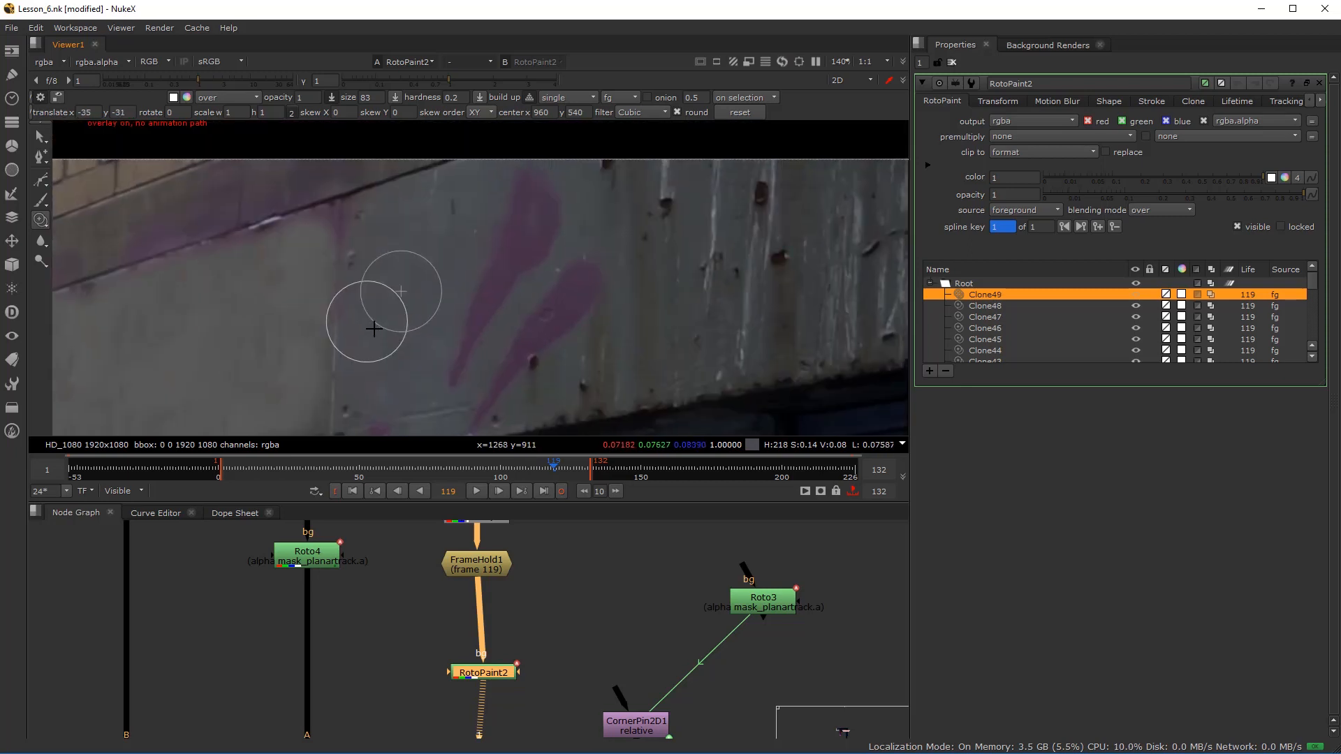
- Sample a clone source beside the two slanted graffiti strokes and set the brush hardness to 0
ctrl+drag(616, 276, 577, 269)
alt+drag(577, 277, 505, 312)
mouse_move(502, 294)
ctrl+mouse_down()
mouse_move(569, 294)
mouse_move(498, 294)
mouse_move(549, 303)
mouse_move(514, 316)
mouse_move(518, 329)
mouse_move(490, 235)
mouse_move(502, 281)
ctrl+mouse_up()
ctrl+drag(492, 301, 456, 258)
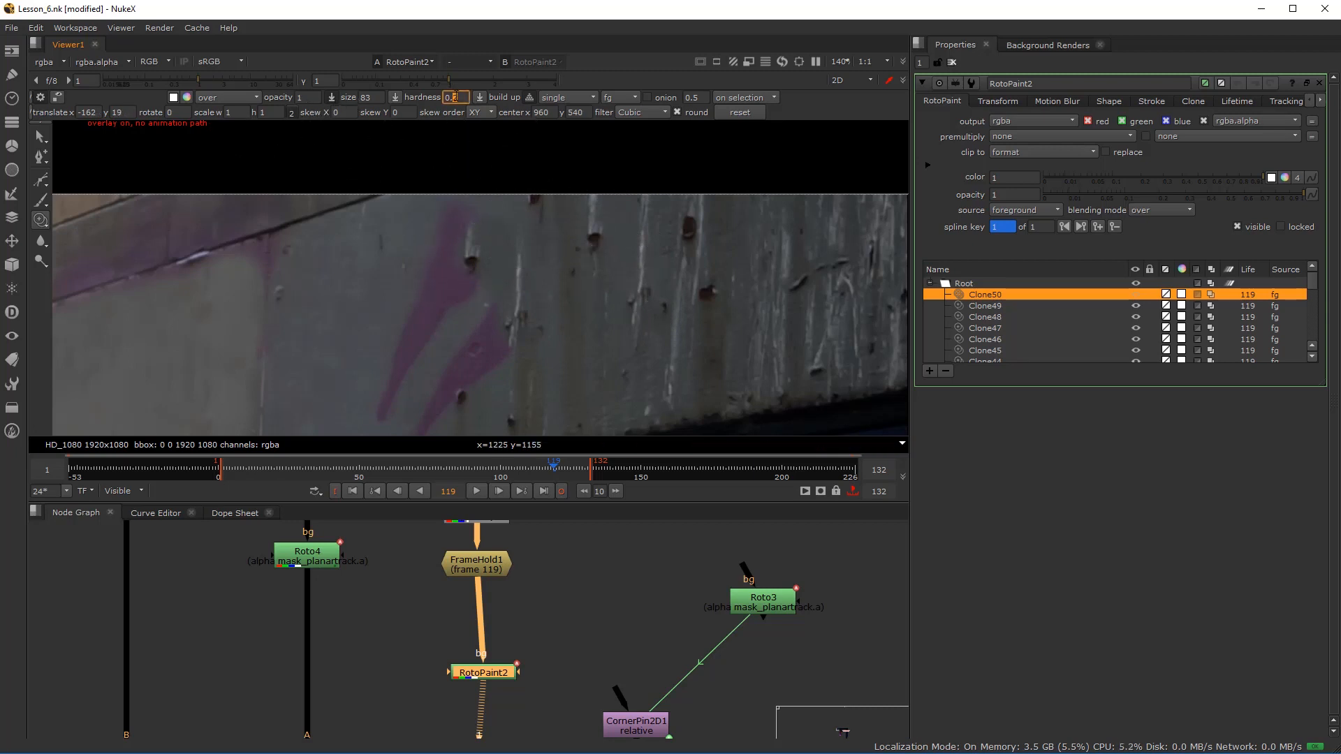
text(0)
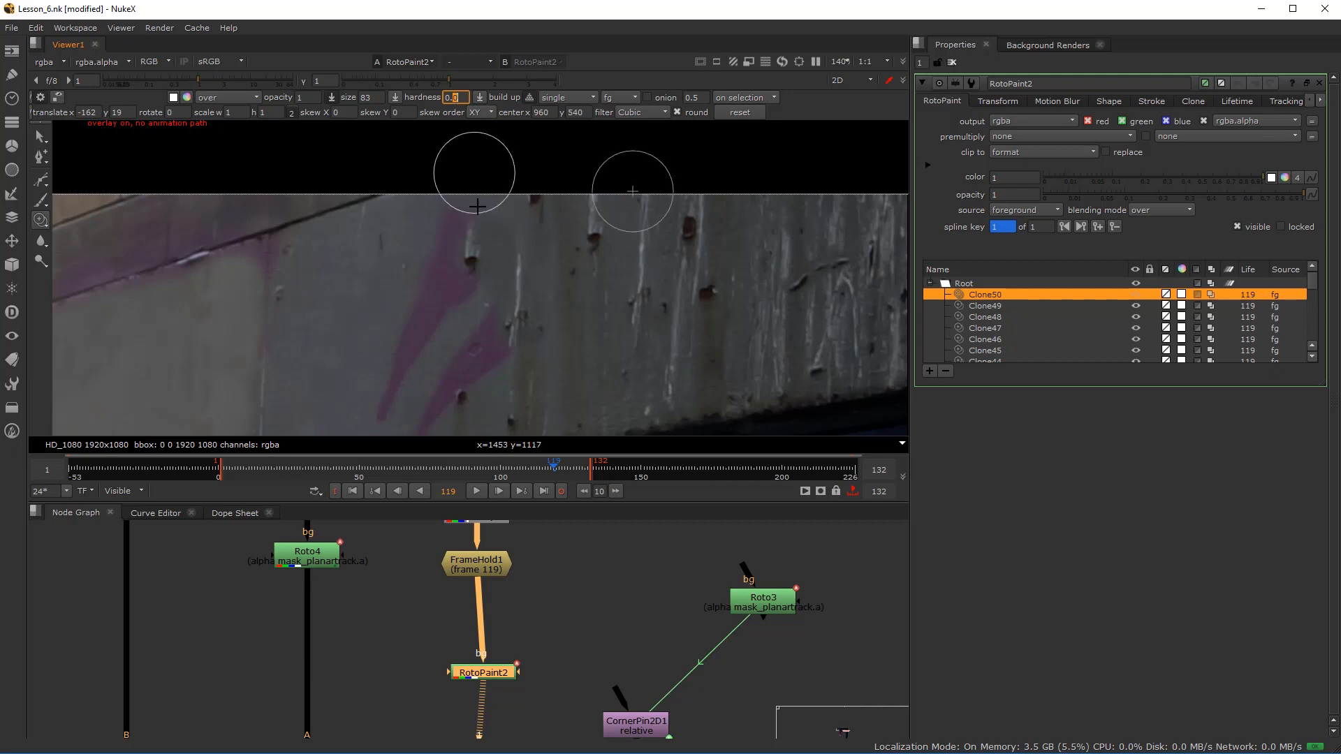
- Clone weathered concrete over the upper parts of the two slanted graffiti strokes using a size 83 brush
mouse_move(432, 248)
ctrl+mouse_down()
mouse_move(472, 270)
mouse_move(446, 223)
mouse_move(472, 238)
mouse_move(465, 297)
mouse_move(483, 308)
mouse_move(442, 275)
mouse_move(444, 244)
mouse_move(426, 232)
mouse_move(468, 266)
mouse_move(493, 326)
ctrl+mouse_up()
mouse_move(608, 323)
mouse_down()
mouse_move(599, 359)
mouse_move(551, 269)
mouse_move(555, 299)
mouse_up()
mouse_move(440, 300)
mouse_down()
mouse_move(438, 257)
mouse_move(459, 289)
mouse_up()
mouse_move(459, 296)
mouse_down()
mouse_move(479, 251)
mouse_move(548, 261)
mouse_move(496, 219)
mouse_up()
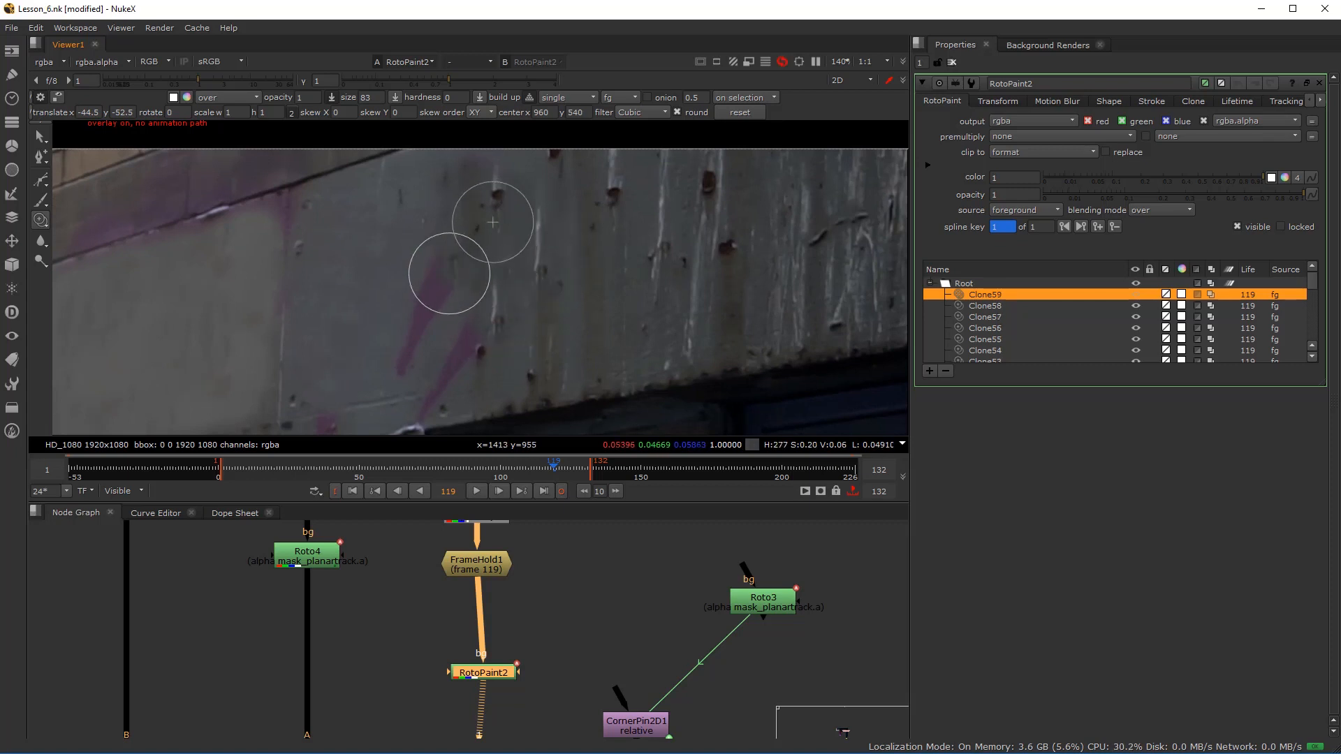
- Clone weathered concrete over the lower parts of the two slanted graffiti strokes using the size 83 brush
drag(338, 306, 383, 316)
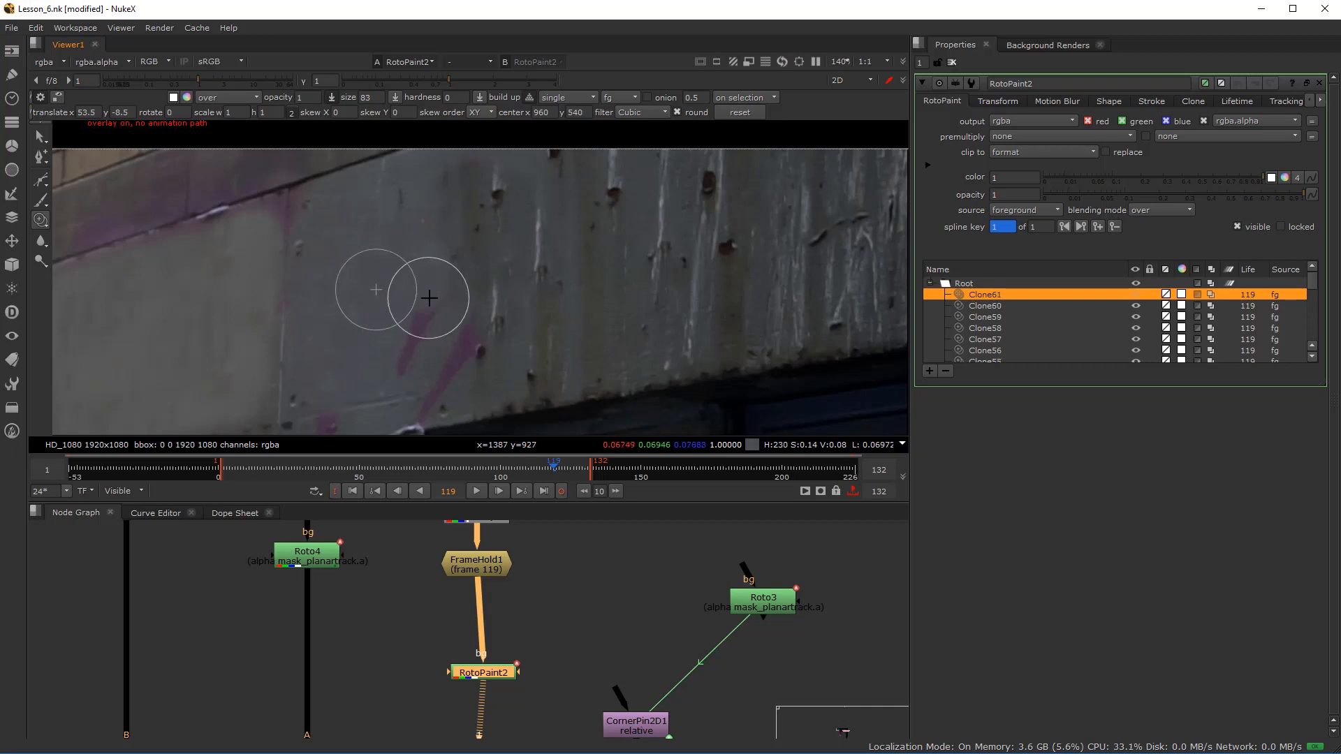
drag(437, 191, 438, 207)
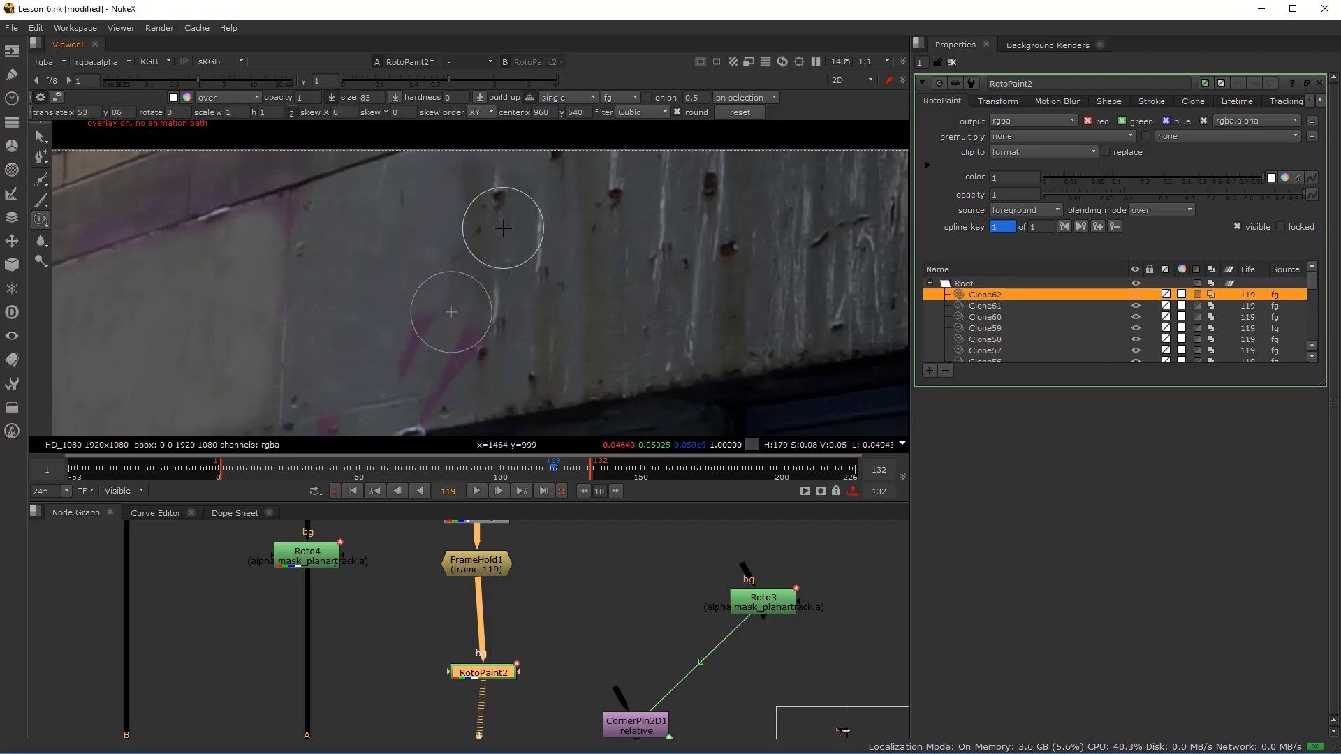
drag(414, 335, 417, 344)
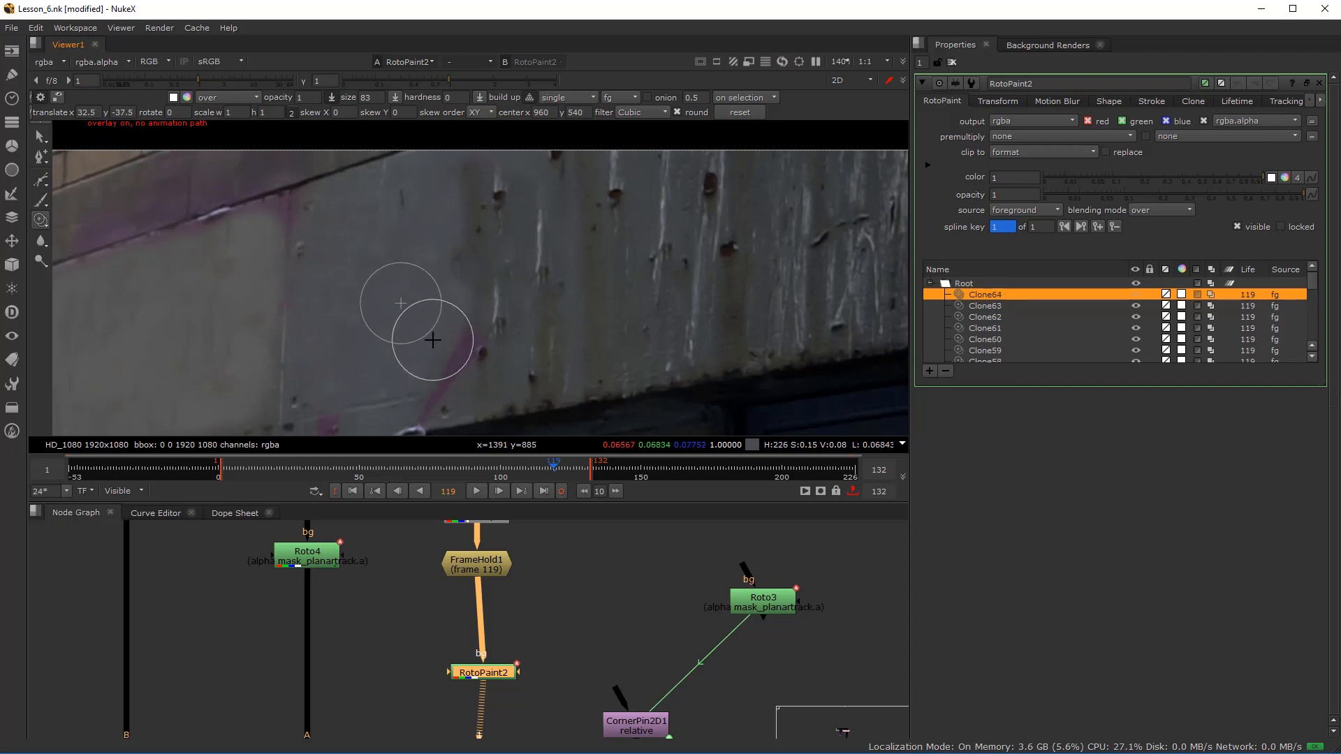
mouse_move(448, 345)
mouse_down()
mouse_move(458, 331)
mouse_move(439, 384)
mouse_move(415, 255)
mouse_move(385, 289)
mouse_move(443, 279)
mouse_move(395, 290)
mouse_up()
- Clone concrete over the leftover purple traces near the panel's lower edge using a brush size of about 41.79
scroll(404, 360, up, 5)
mouse_move(496, 202)
mouse_down()
mouse_move(418, 279)
mouse_move(417, 312)
mouse_up()
mouse_move(359, 375)
mouse_down()
mouse_move(323, 372)
mouse_move(360, 360)
mouse_up()
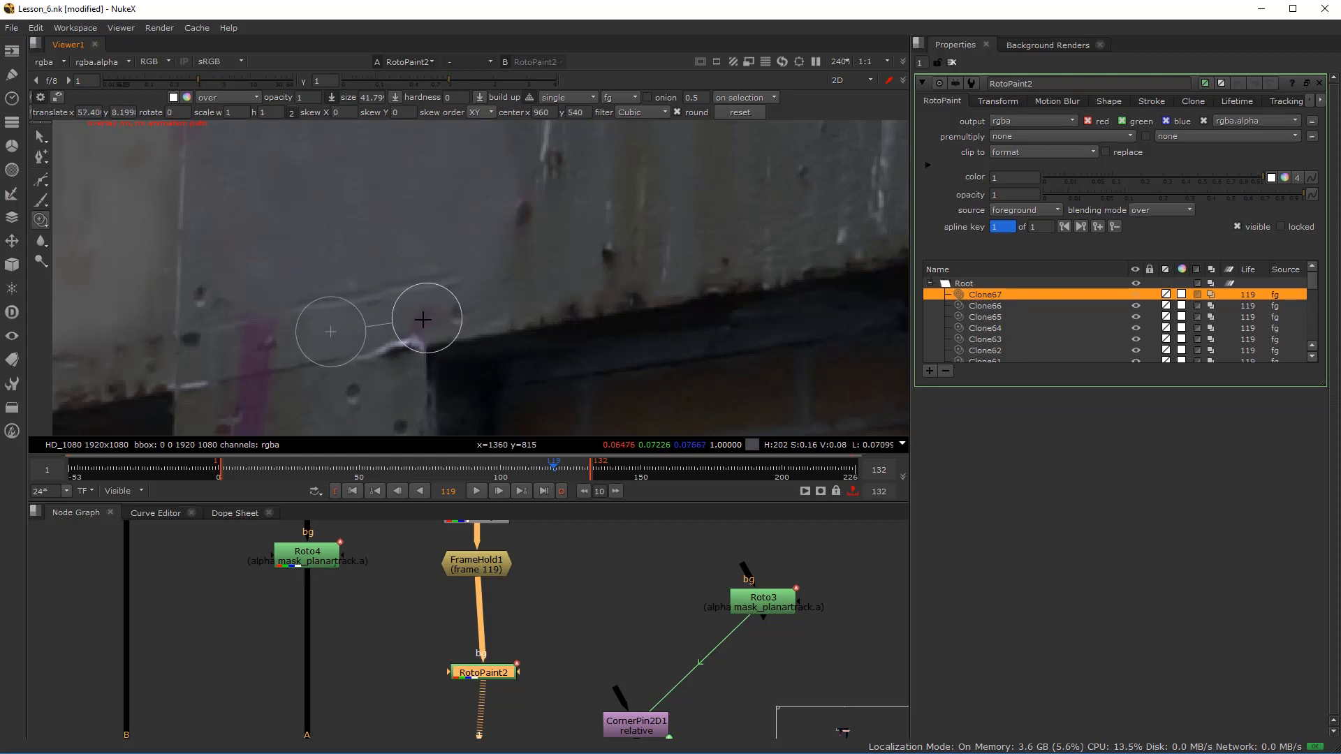
drag(427, 315, 437, 310)
scroll(496, 219, down, 1)
drag(496, 219, 463, 287)
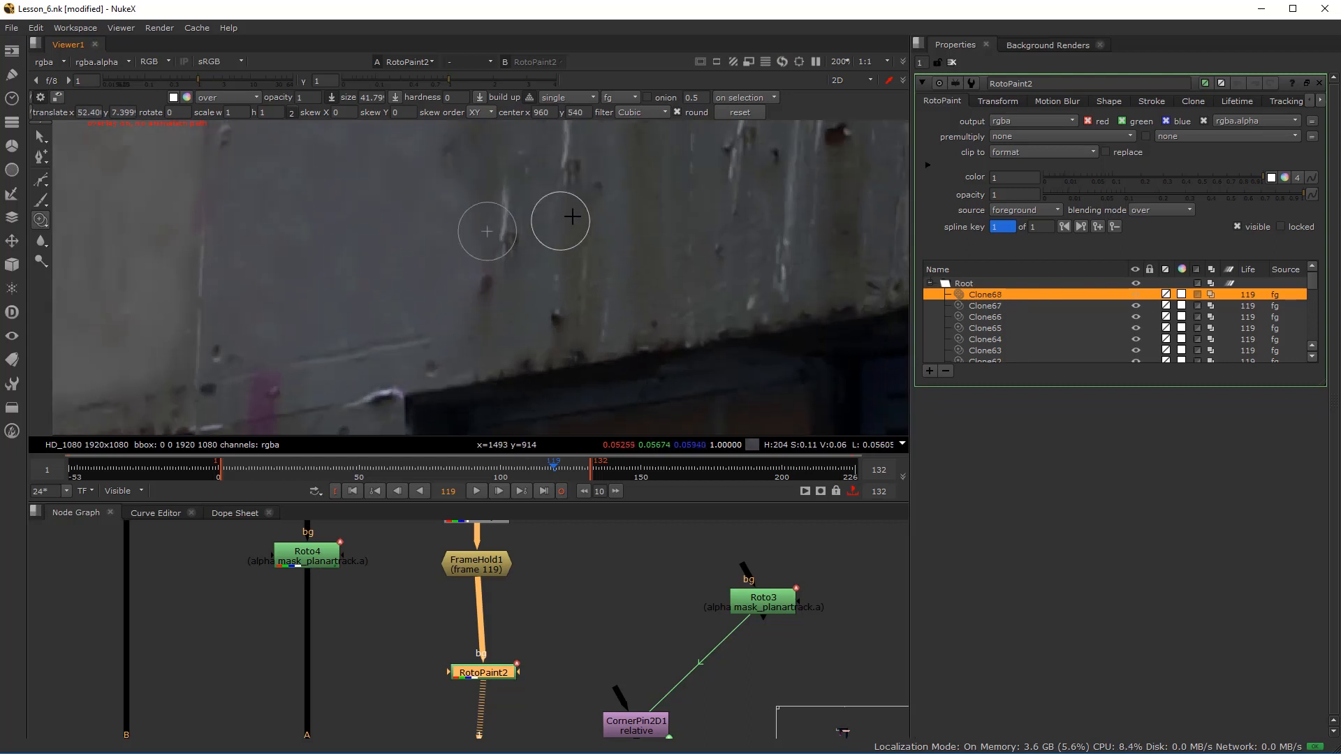
- Lower the clone opacity to 0.03 and blend the repainted concrete beyond the seam with soft strokes of about size 131.3
mouse_move(614, 195)
mouse_down()
mouse_move(493, 248)
mouse_move(483, 240)
mouse_up()
scroll(382, 248, down, 2)
drag(380, 251, 348, 301)
scroll(348, 301, up, 1)
drag(306, 99, 266, 98)
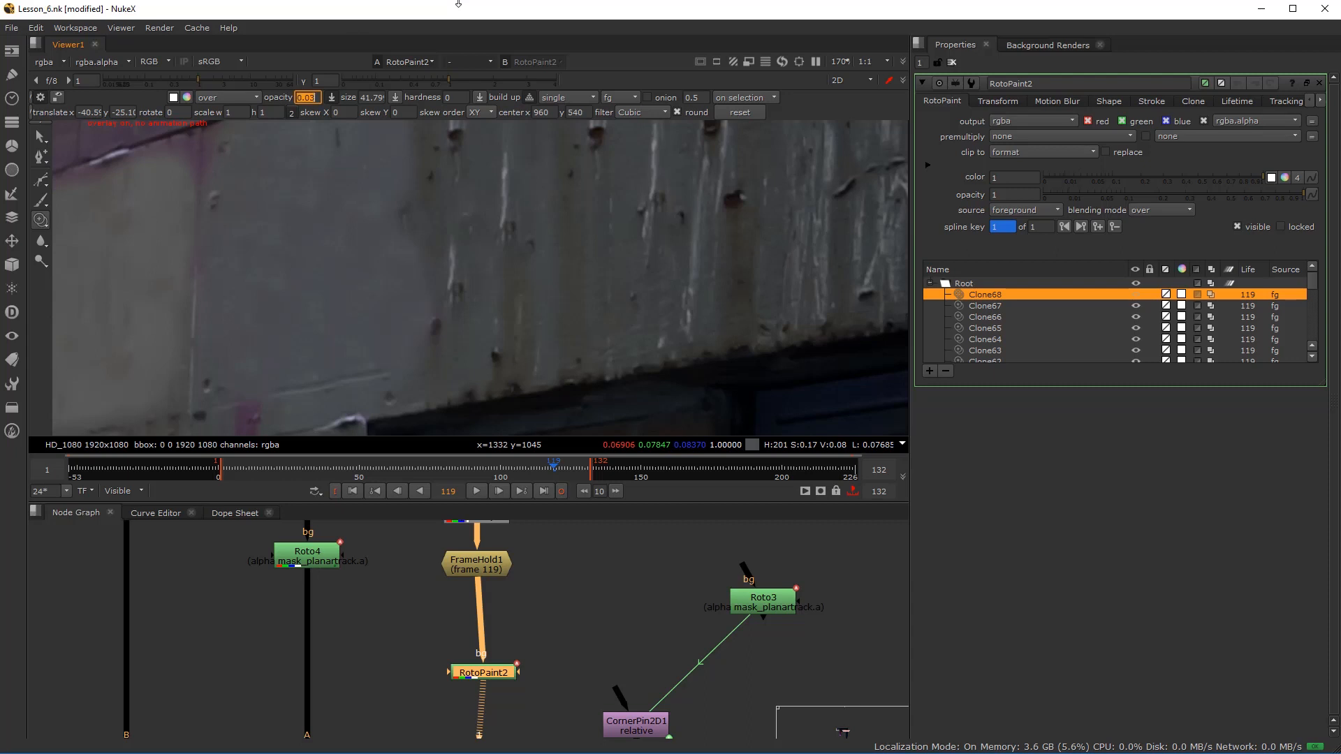
mouse_move(483, 279)
mouse_down()
mouse_move(537, 281)
mouse_move(453, 351)
mouse_up()
mouse_move(407, 297)
mouse_down()
mouse_move(401, 259)
mouse_move(416, 370)
mouse_move(390, 334)
mouse_move(412, 367)
mouse_up()
drag(402, 275, 415, 381)
mouse_move(409, 322)
mouse_down()
mouse_move(400, 255)
mouse_move(368, 371)
mouse_move(401, 272)
mouse_move(400, 308)
mouse_move(338, 278)
mouse_move(415, 310)
mouse_move(291, 305)
mouse_move(317, 251)
mouse_move(407, 260)
mouse_move(332, 294)
mouse_move(353, 197)
mouse_move(320, 237)
mouse_move(324, 204)
mouse_move(391, 296)
mouse_up()
scroll(394, 363, down, 3)
scroll(403, 252, up, 1)
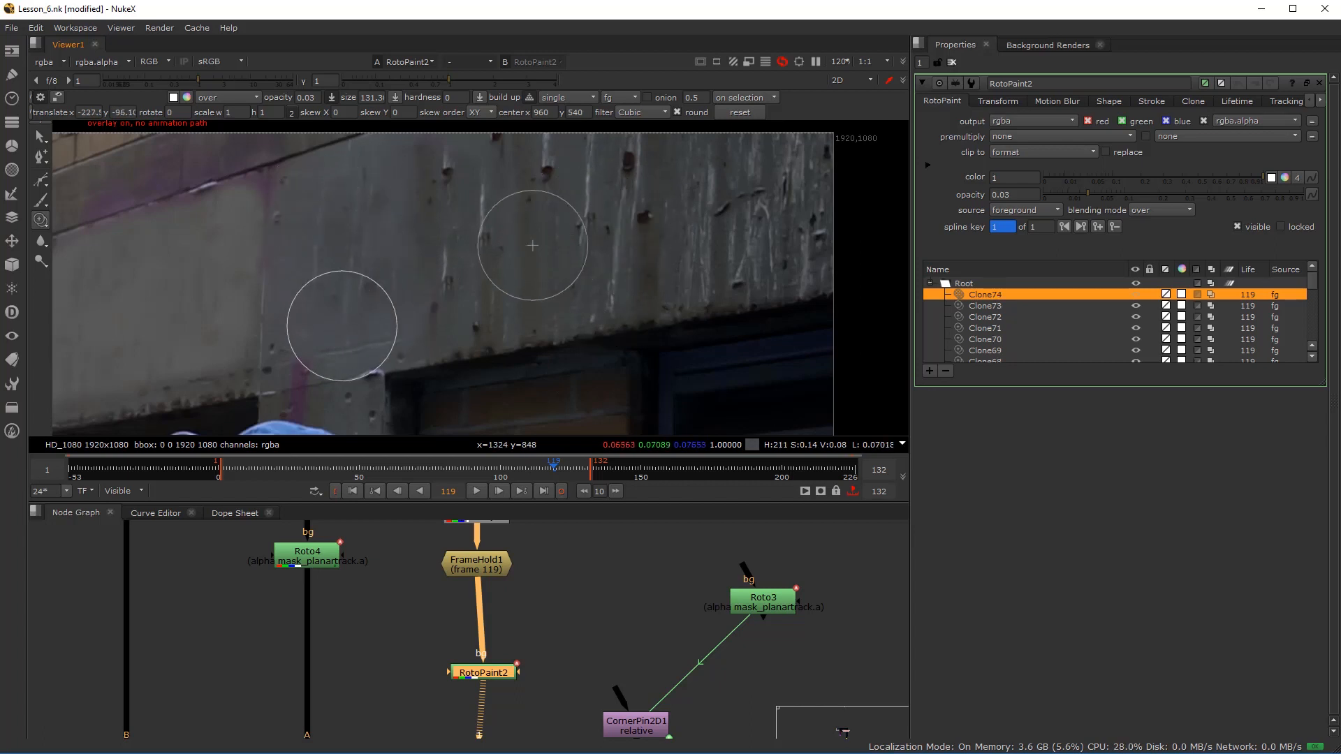
scroll(316, 295, down, 2)
mouse_move(318, 299)
mouse_down()
mouse_move(307, 241)
mouse_move(314, 253)
mouse_up()
- Set the brush size to about 46.29 and opacity to 1 for cloning the purple stroke above the blue cap
scroll(255, 290, down, 3)
scroll(370, 280, up, 1)
mouse_move(179, 333)
mouse_down()
mouse_move(476, 272)
mouse_move(389, 233)
mouse_up()
scroll(505, 245, up, 2)
scroll(469, 281, up, 1)
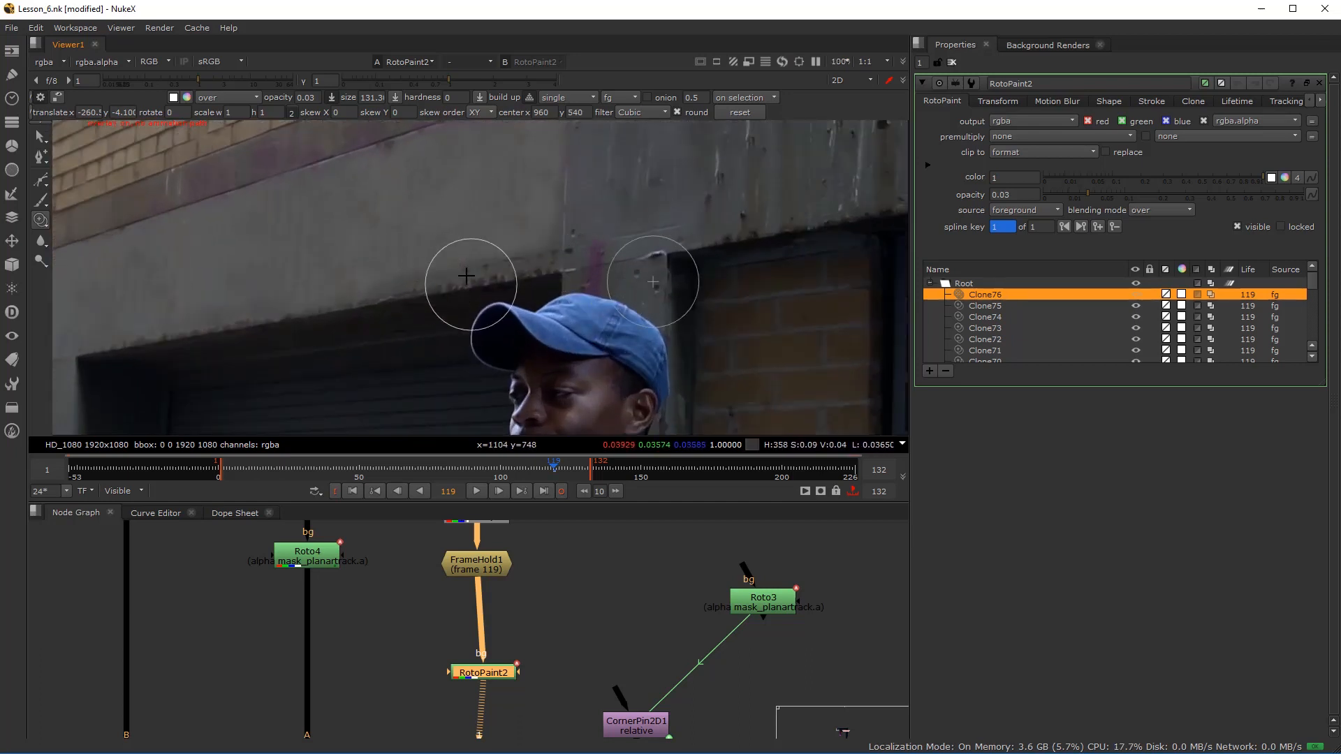
drag(634, 226, 564, 254)
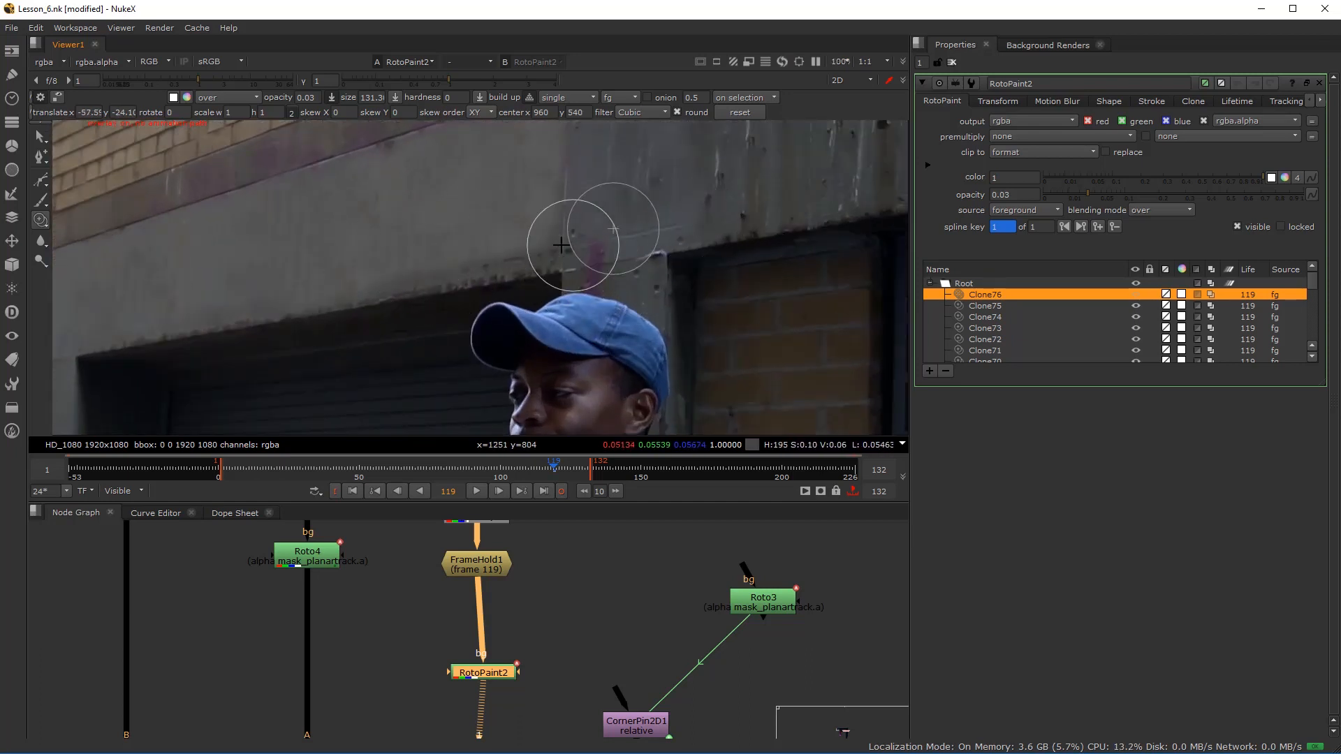
drag(602, 240, 622, 217)
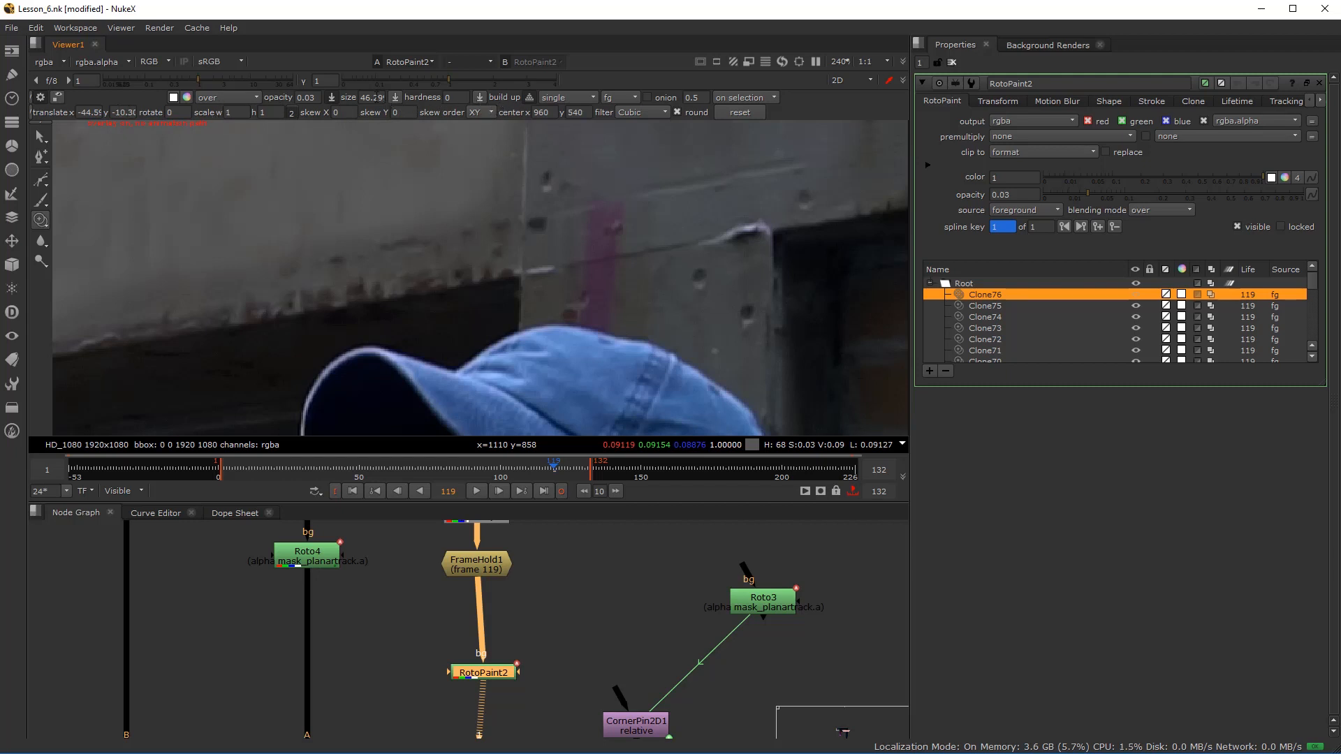
double_click(314, 97)
text(1)
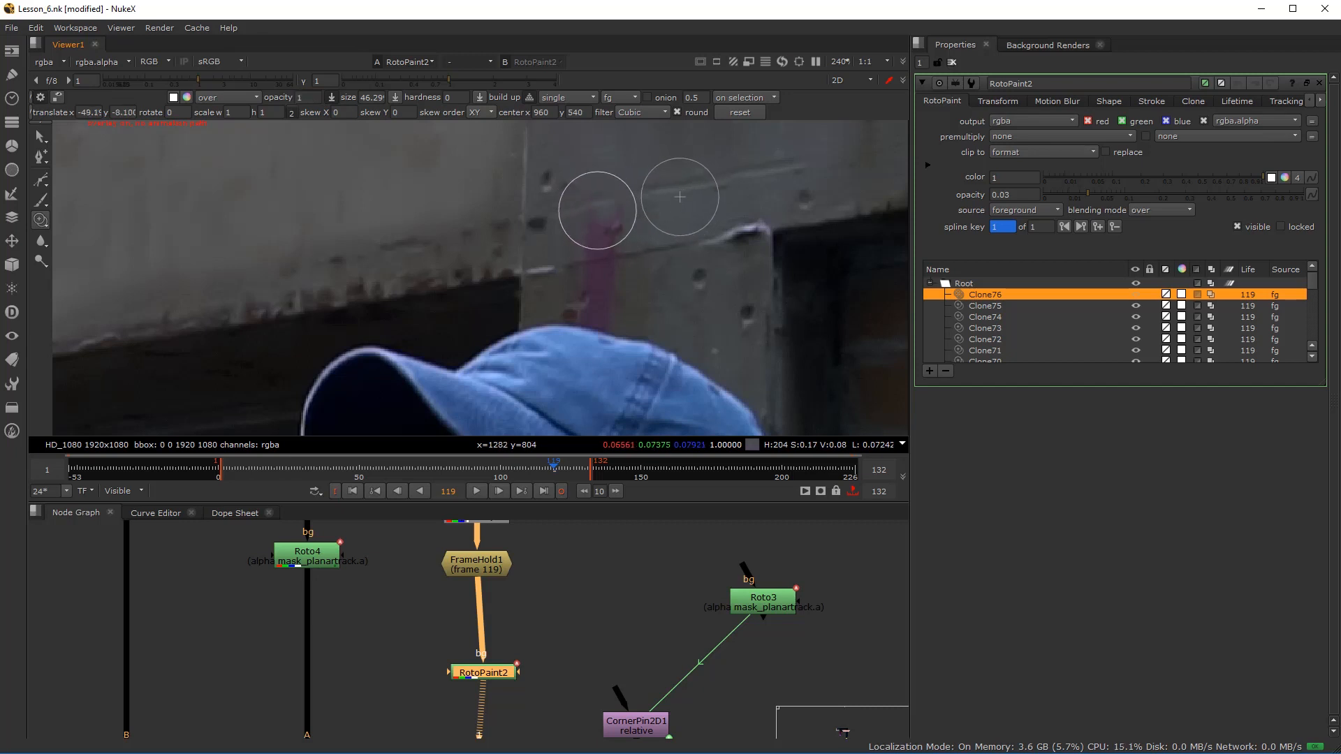
- Clone clean concrete over the pink paint remnants on the pillar above the cap
mouse_move(693, 206)
mouse_down()
mouse_move(575, 230)
mouse_move(710, 211)
mouse_move(647, 218)
mouse_move(731, 174)
mouse_move(683, 167)
mouse_up()
mouse_move(578, 203)
mouse_down()
mouse_move(601, 209)
mouse_move(614, 240)
mouse_move(629, 192)
mouse_move(604, 203)
mouse_up()
scroll(604, 202, down, 5)
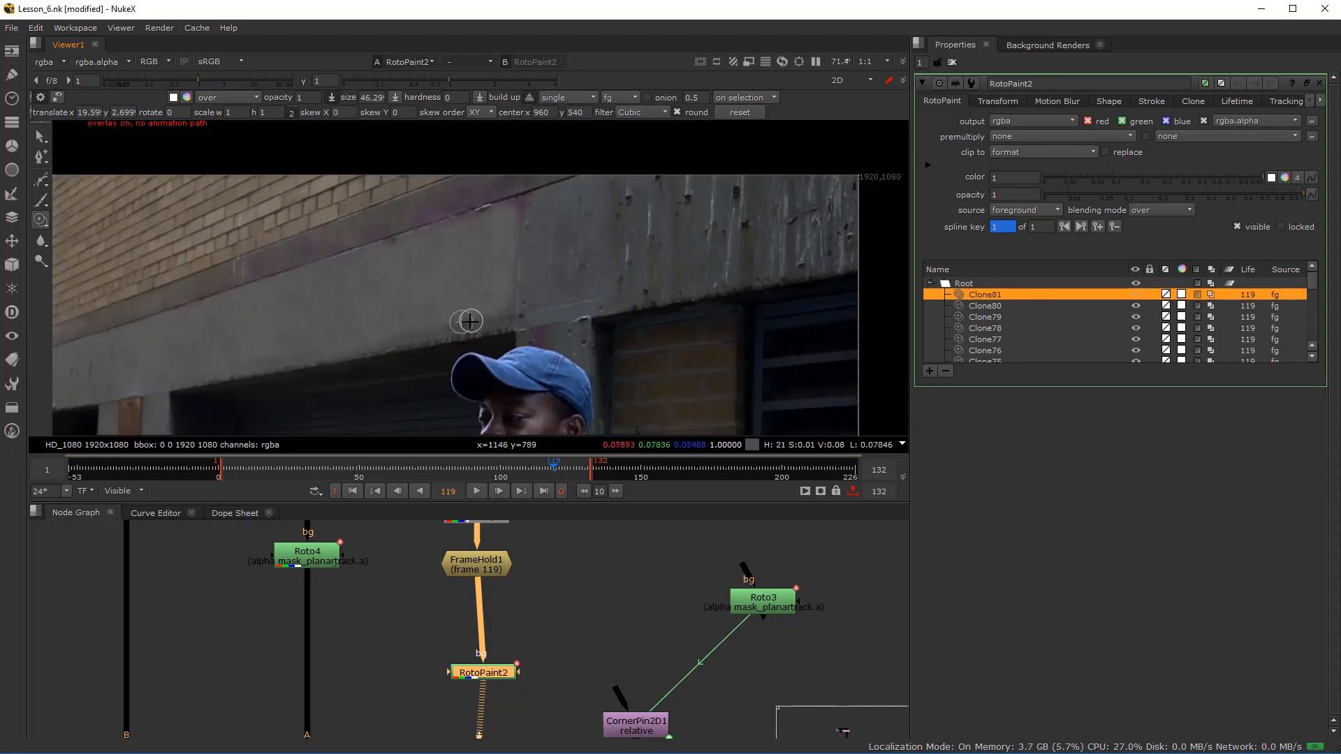
scroll(527, 270, down, 2)
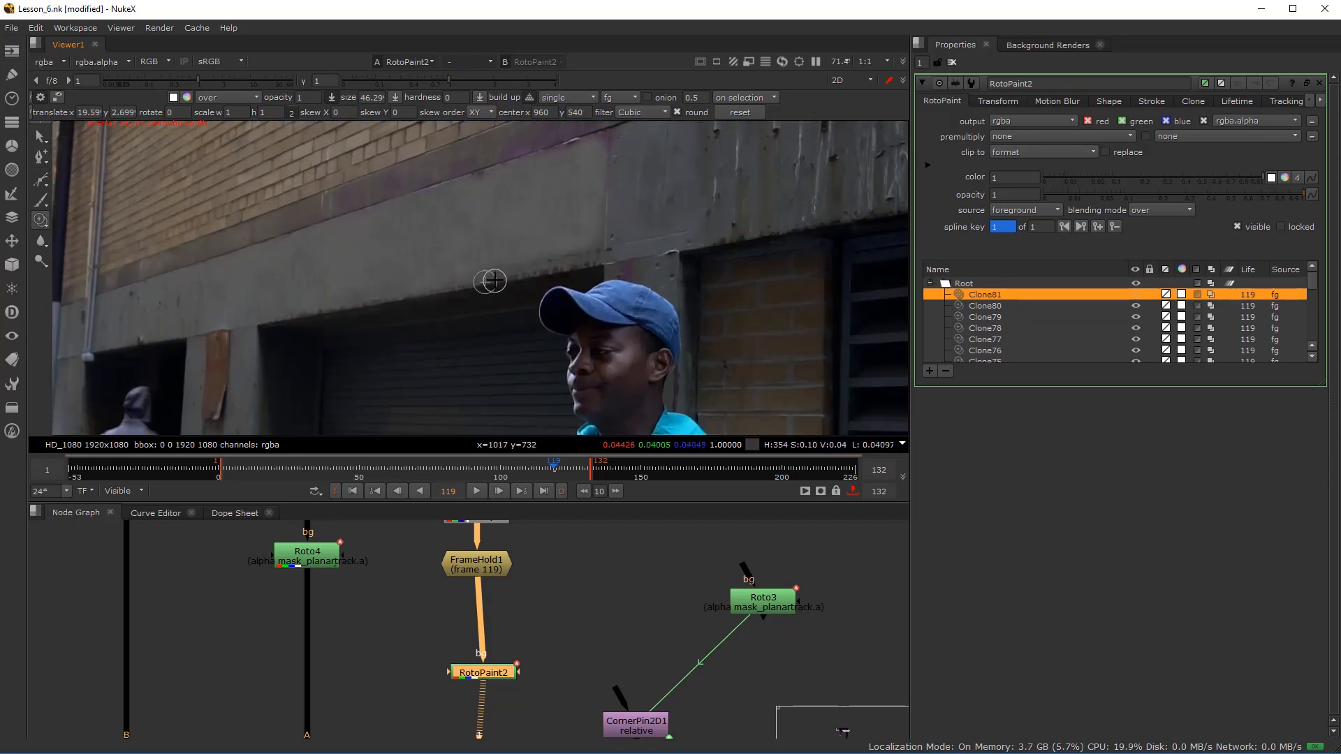
- Paint sampled wall grey faintly across the concrete beam with a Brush of opacity 0.01, size 213 and hardness 0
scroll(517, 255, up, 1)
scroll(518, 249, up, 1)
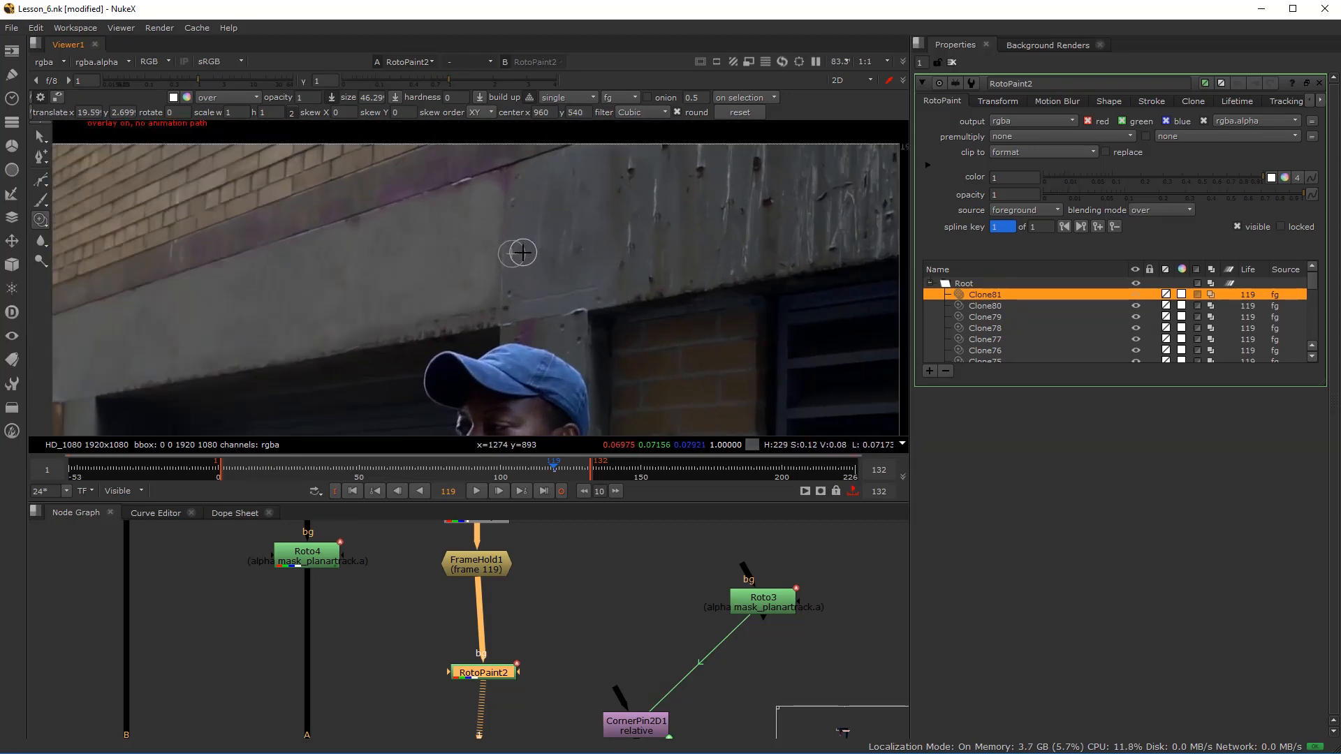
scroll(168, 262, down, 1)
key(p)
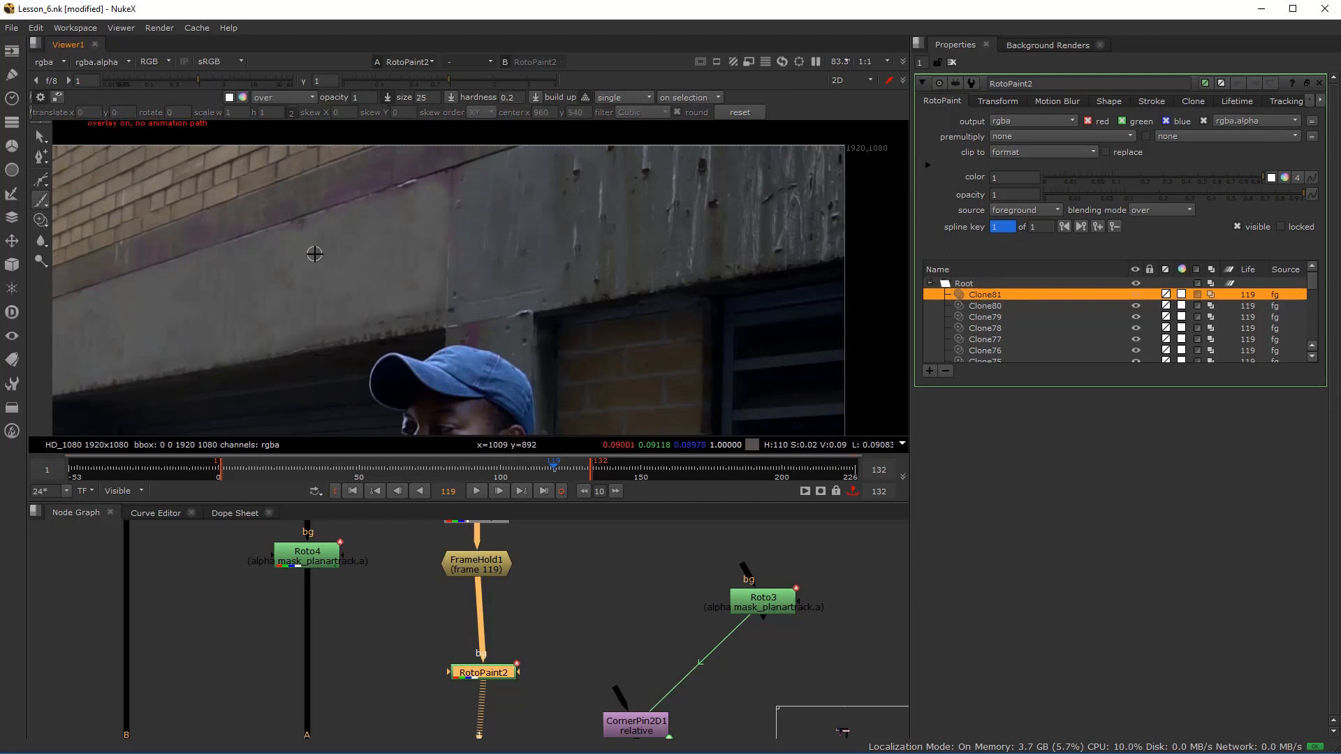
drag(378, 256, 347, 255)
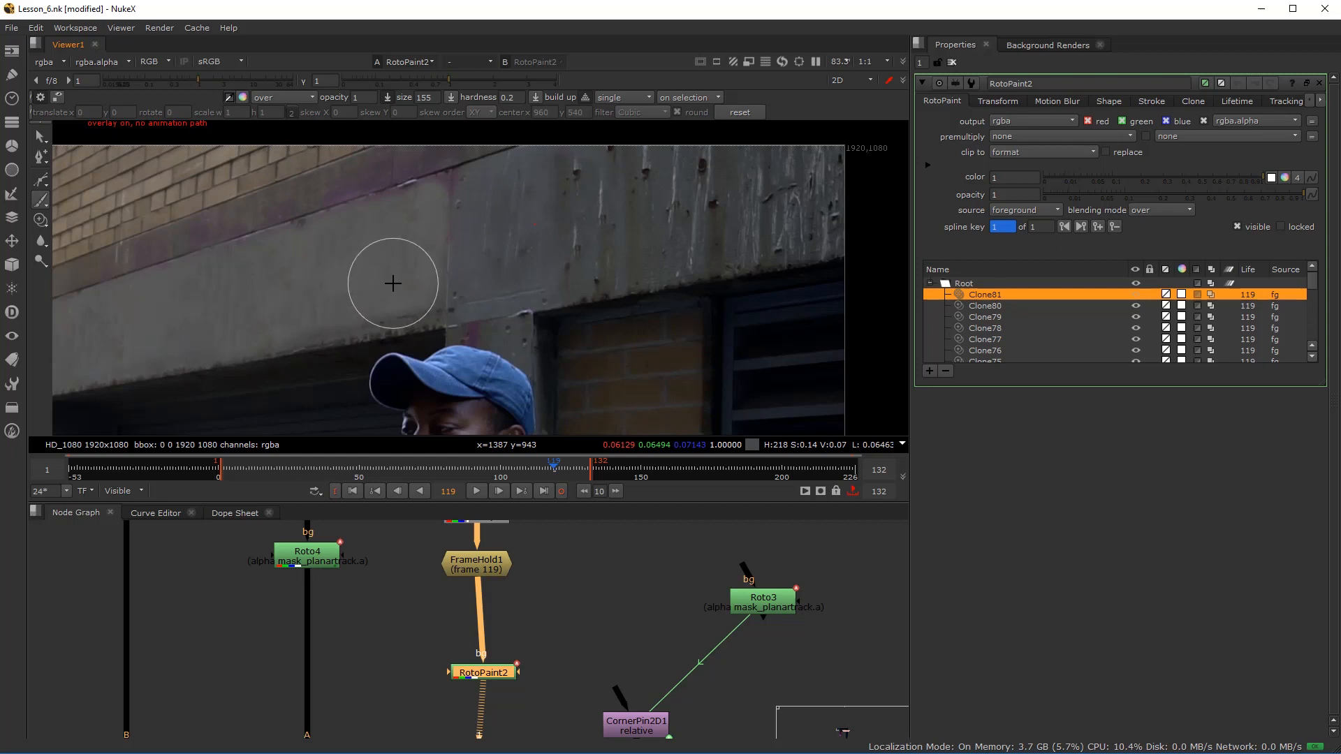
drag(318, 275, 419, 272)
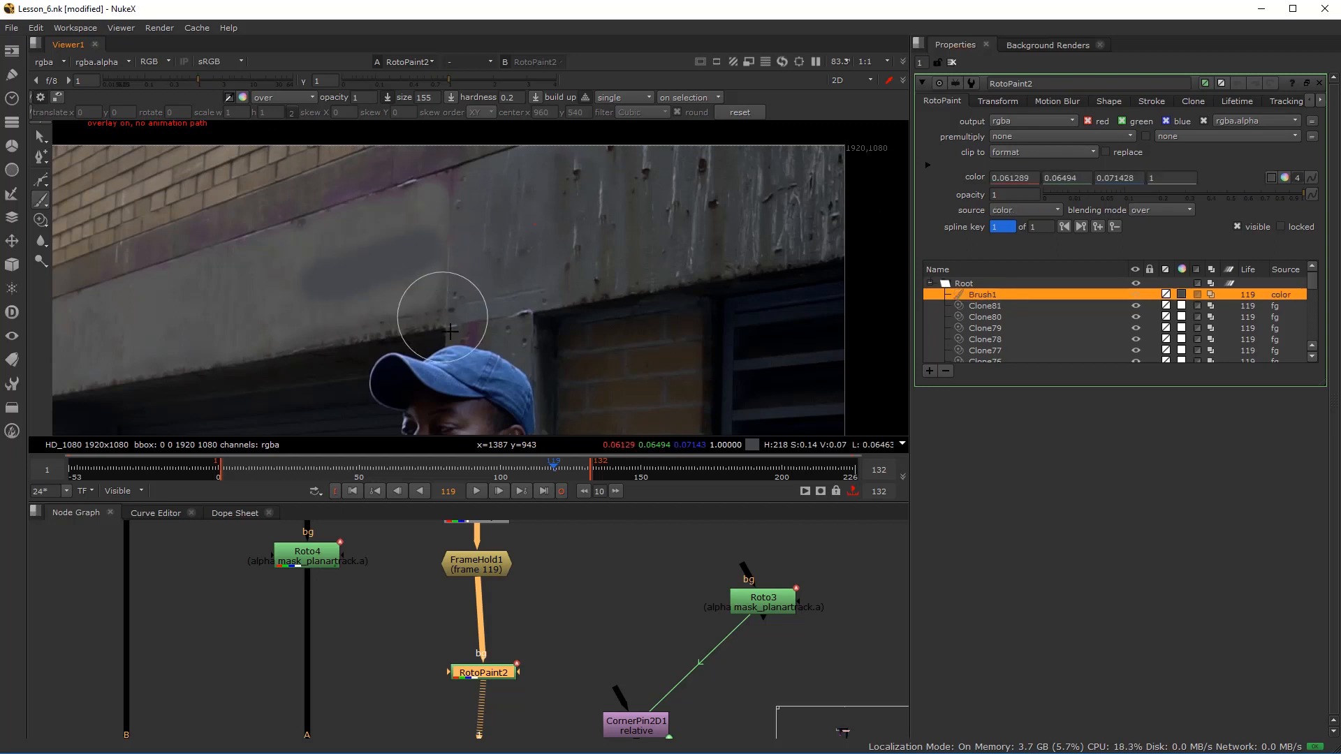
key(ctrl+z)
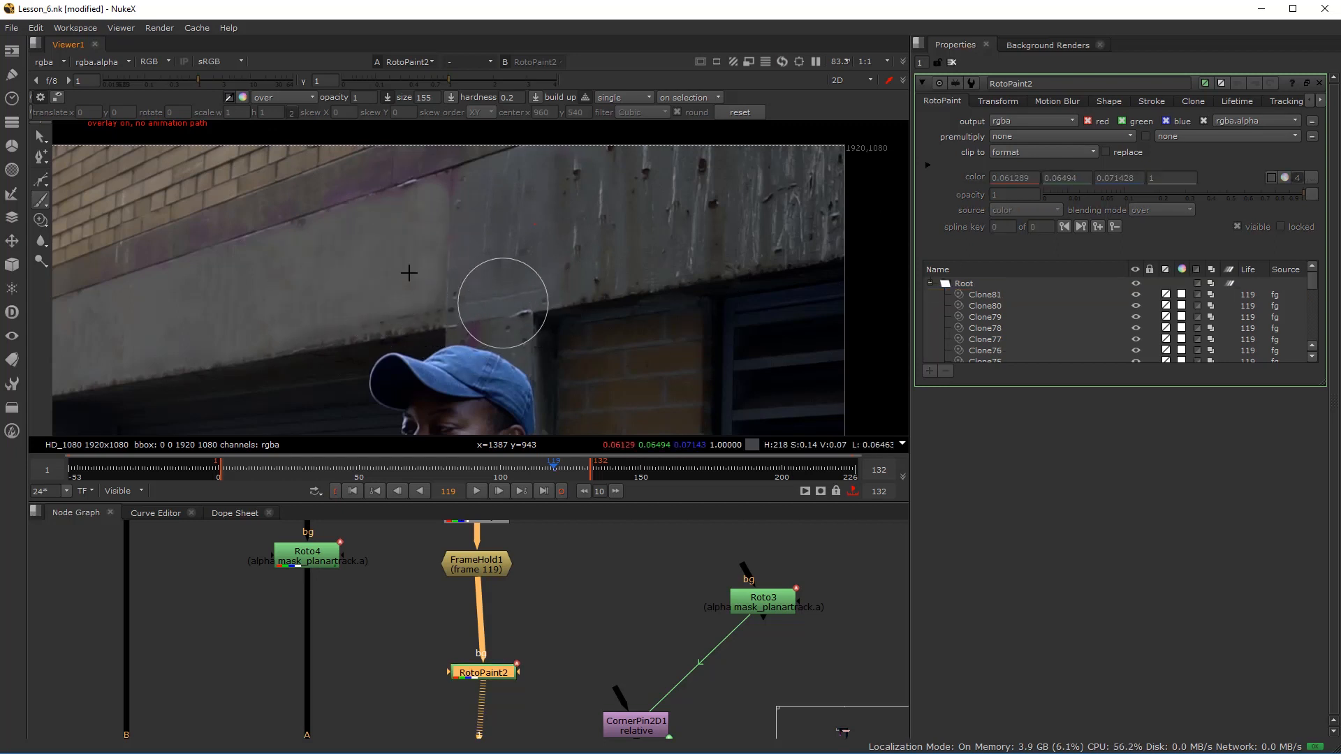
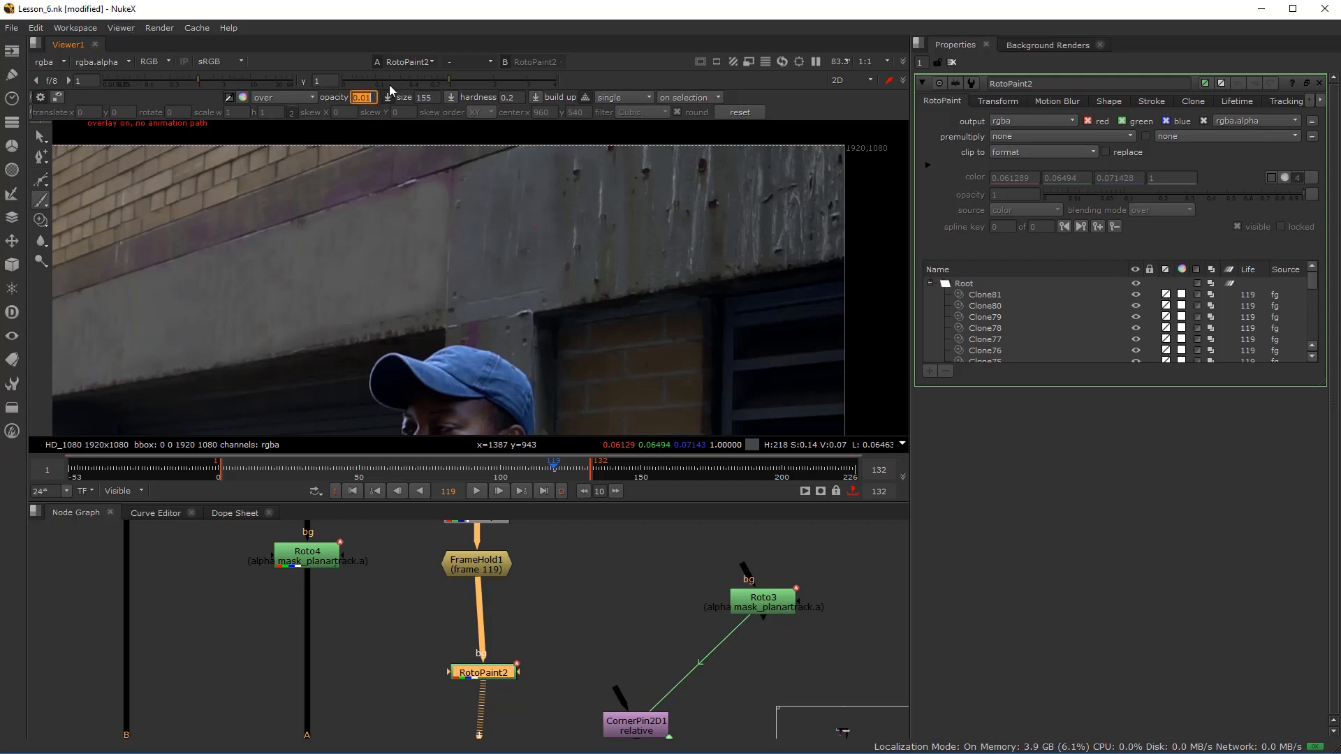
drag(353, 246, 380, 273)
mouse_move(326, 281)
mouse_down()
mouse_move(510, 213)
mouse_move(354, 255)
mouse_move(425, 216)
mouse_move(389, 224)
mouse_move(370, 286)
mouse_move(384, 301)
mouse_move(449, 260)
mouse_move(470, 227)
mouse_move(481, 264)
mouse_move(524, 186)
mouse_move(383, 290)
mouse_move(470, 231)
mouse_move(440, 252)
mouse_up()
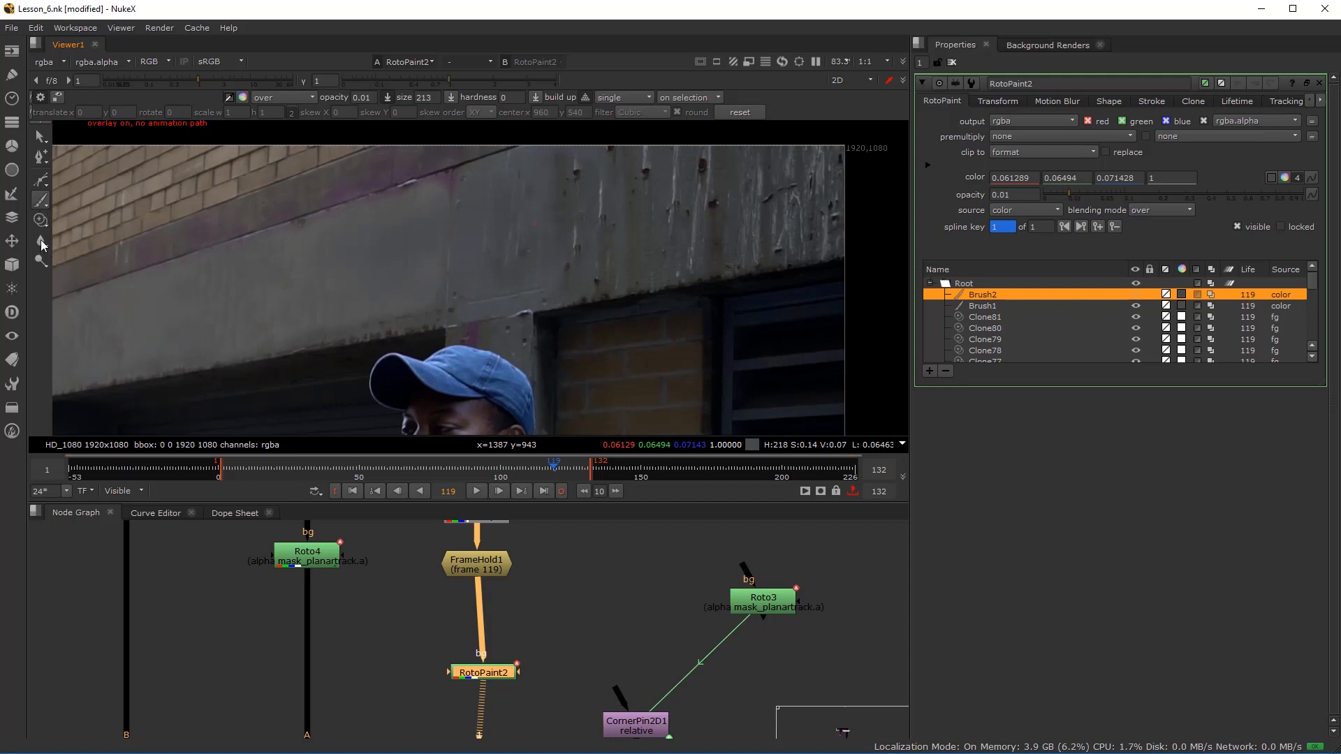
- Sharpen the cleaned concrete beam and the joint above the cap with strokes of size 98 and effect 15
key(x)
mouse_move(437, 209)
mouse_down()
mouse_move(470, 199)
mouse_move(446, 267)
mouse_up()
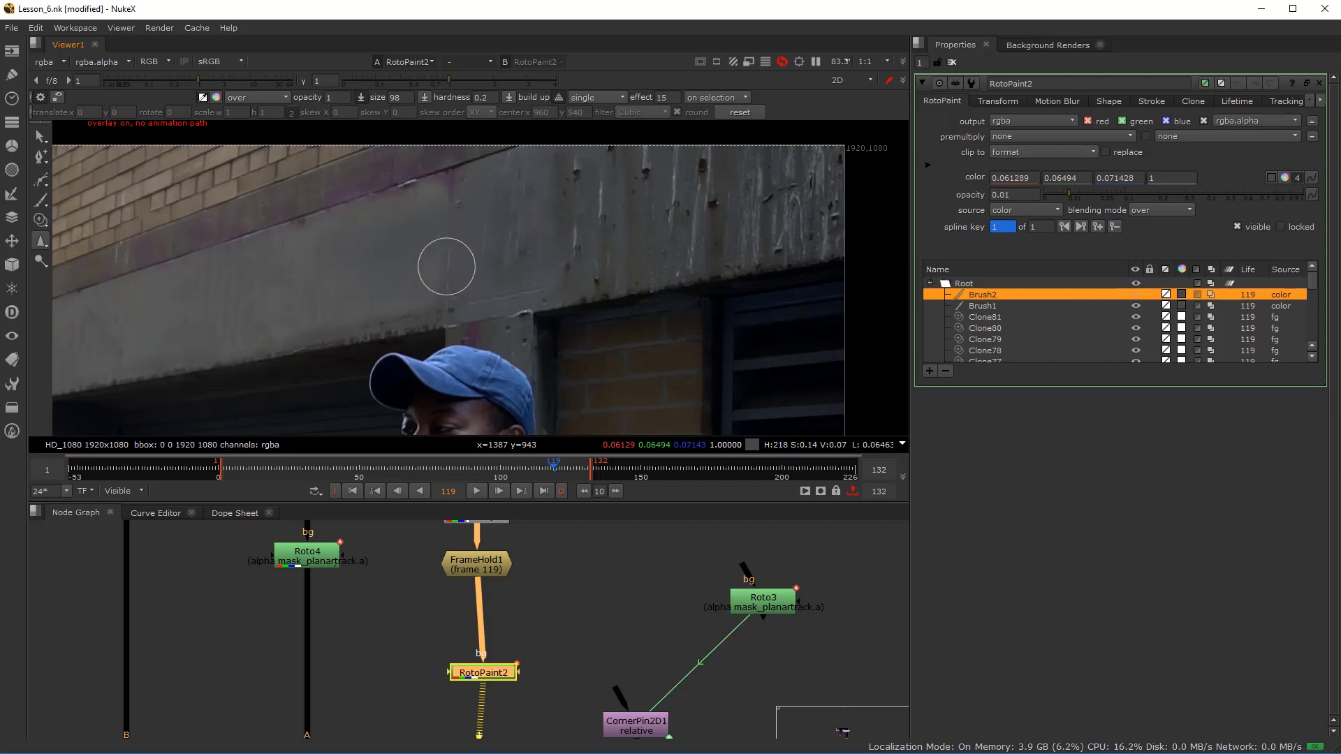
mouse_move(447, 207)
mouse_down()
mouse_move(337, 213)
mouse_move(489, 208)
mouse_up()
mouse_move(440, 302)
mouse_down()
mouse_move(410, 308)
mouse_move(505, 296)
mouse_up()
scroll(413, 339, up, 6)
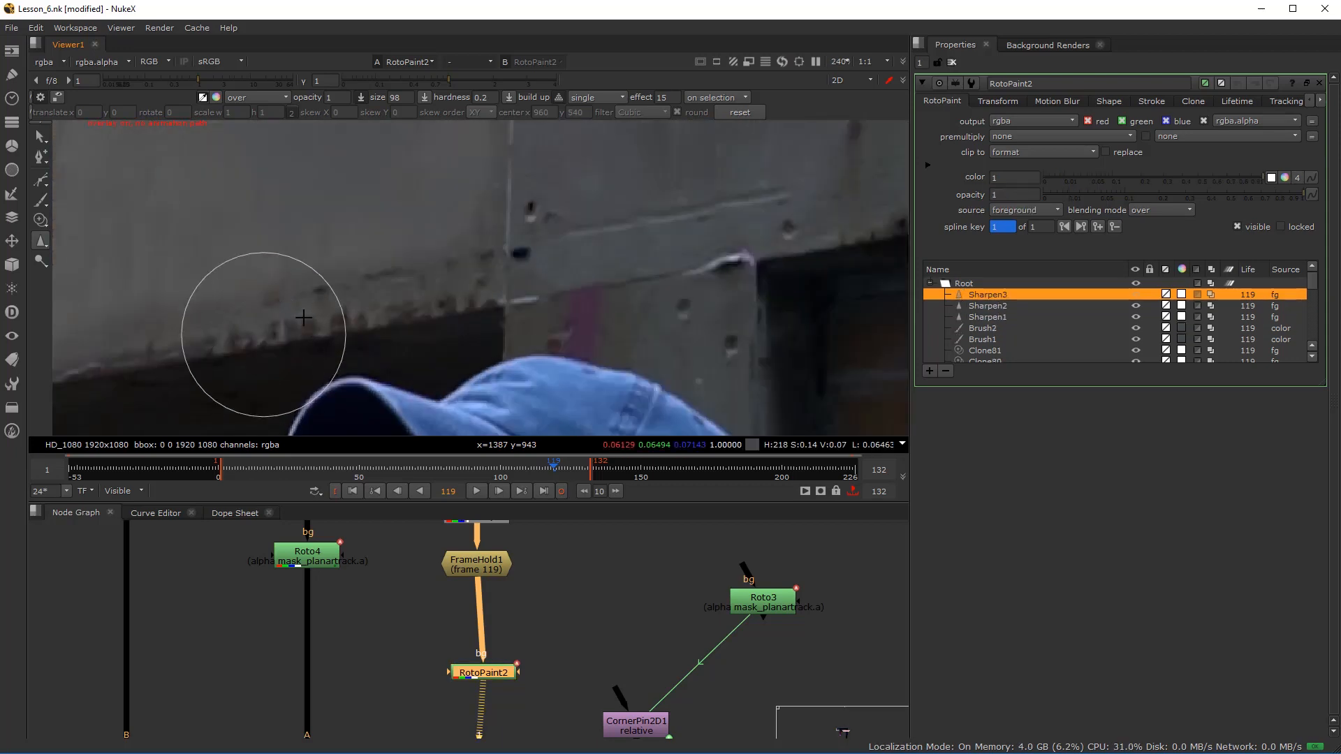
scroll(413, 264, down, 7)
drag(418, 237, 402, 298)
scroll(373, 241, up, 1)
drag(352, 236, 201, 271)
drag(507, 283, 531, 197)
scroll(464, 315, down, 2)
scroll(414, 335, up, 2)
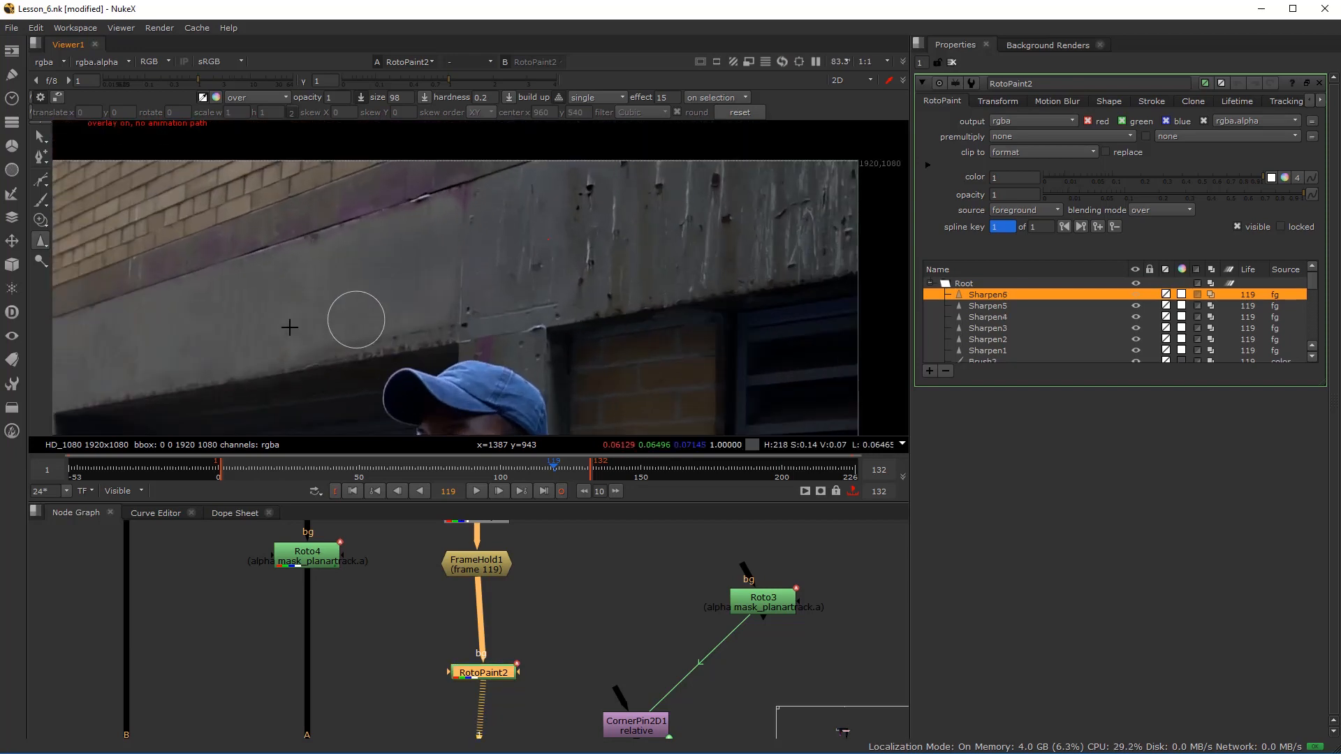
- Clone concrete texture faintly over the beam beside the joint, using size about 202, opacity 0.03 and hardness 0
scroll(186, 335, down, 2)
drag(185, 335, 394, 235)
scroll(538, 216, up, 4)
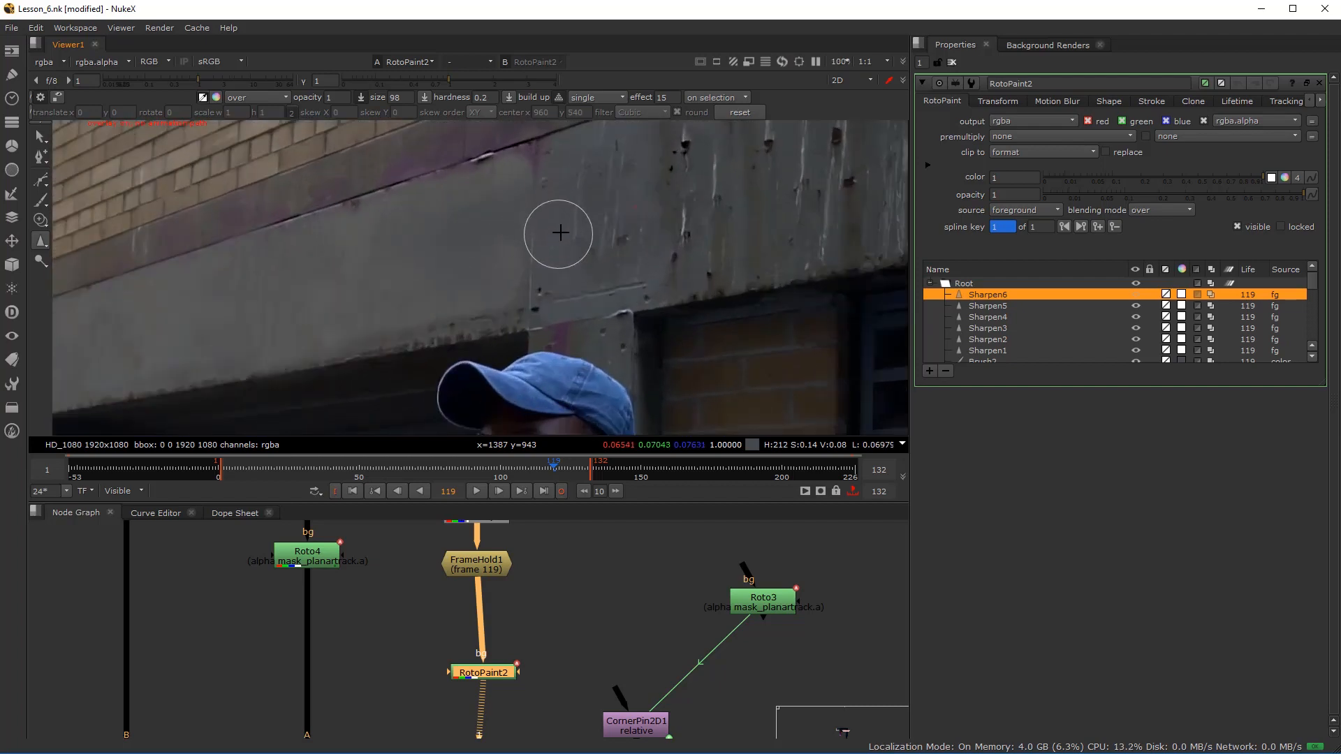
right_click(38, 225)
click(104, 219)
drag(487, 254, 560, 247)
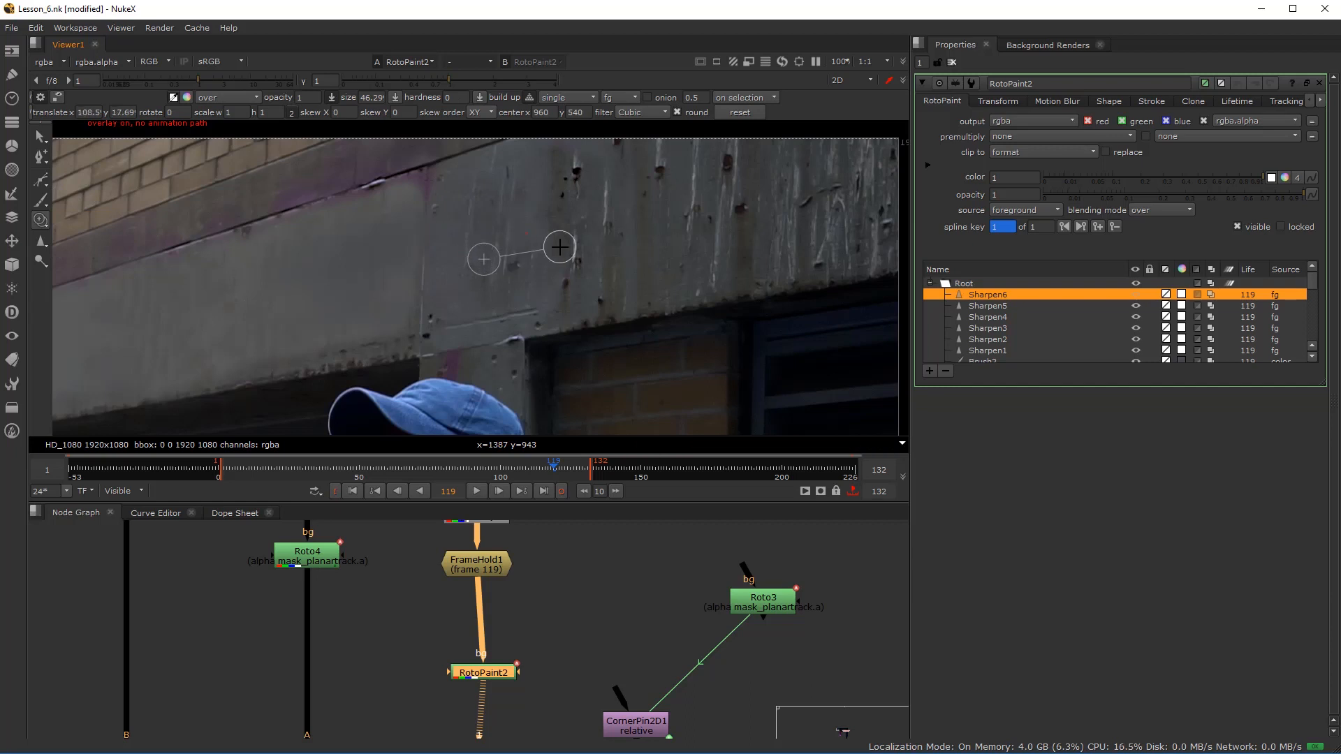
mouse_move(273, 305)
mouse_down()
mouse_move(344, 272)
mouse_move(331, 250)
mouse_move(392, 248)
mouse_move(411, 272)
mouse_move(350, 300)
mouse_up()
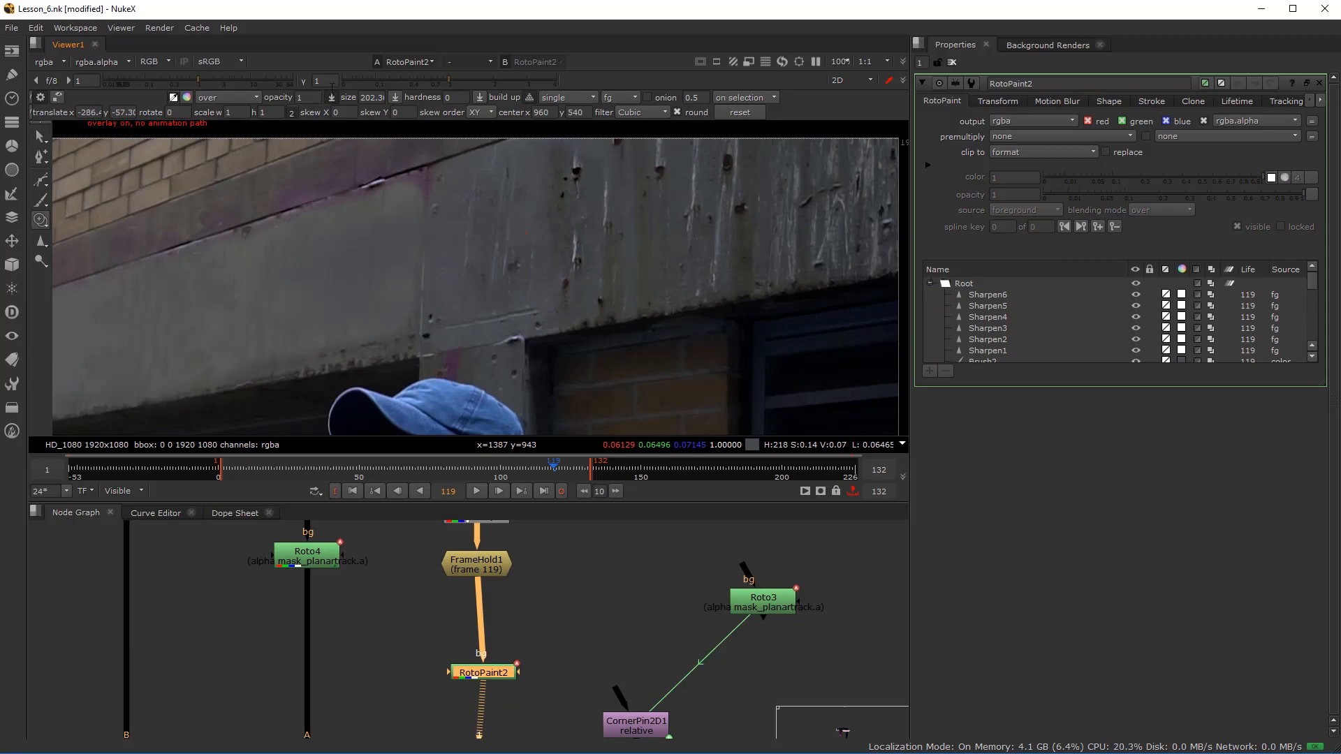
text(3)
key(Return)
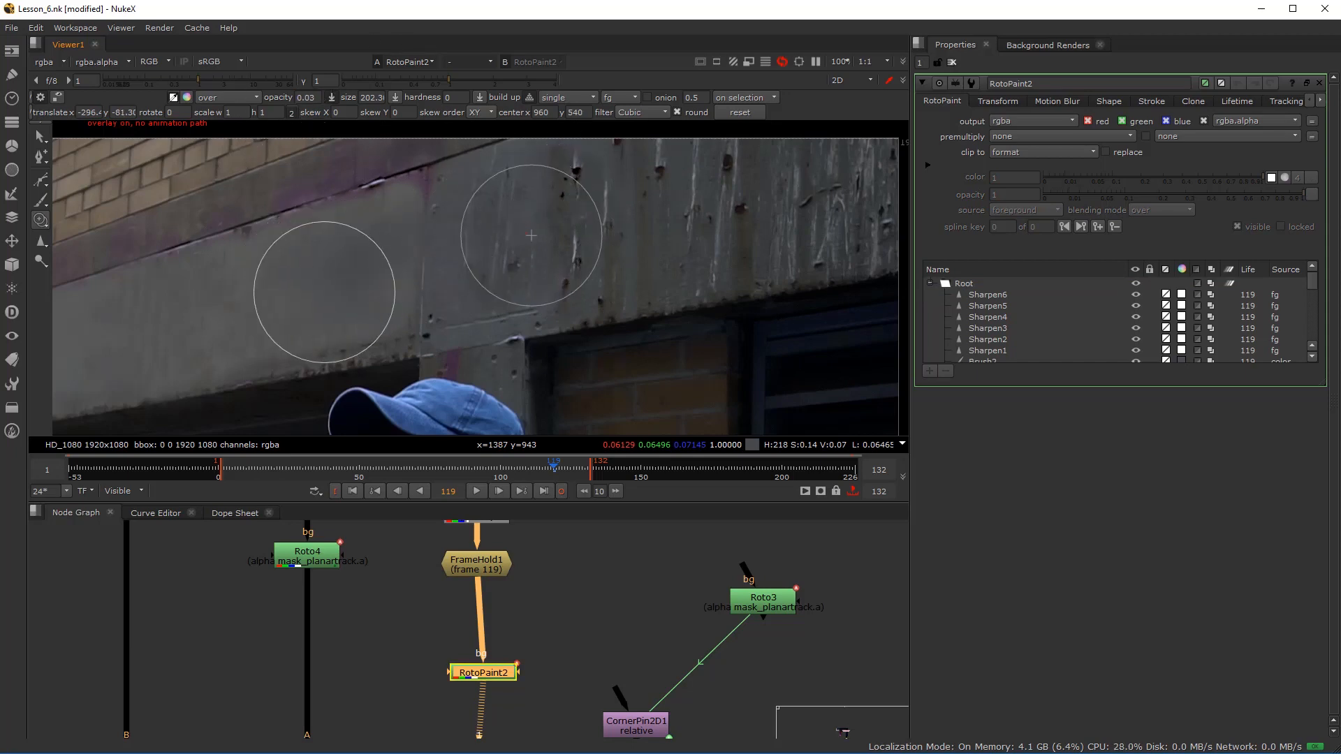
mouse_move(344, 290)
mouse_down()
mouse_move(374, 315)
mouse_move(333, 302)
mouse_move(383, 319)
mouse_move(393, 223)
mouse_move(382, 266)
mouse_move(331, 323)
mouse_up()
mouse_move(331, 323)
mouse_down()
mouse_move(257, 344)
mouse_move(297, 319)
mouse_move(220, 295)
mouse_move(394, 241)
mouse_move(374, 238)
mouse_move(355, 293)
mouse_move(194, 320)
mouse_move(350, 270)
mouse_move(267, 274)
mouse_move(467, 231)
mouse_up()
- Set the clone scale to 1.2 in width and height, resize the brush to about 189 and pick a source farther along the beam
scroll(335, 296, down, 1)
drag(222, 306, 444, 262)
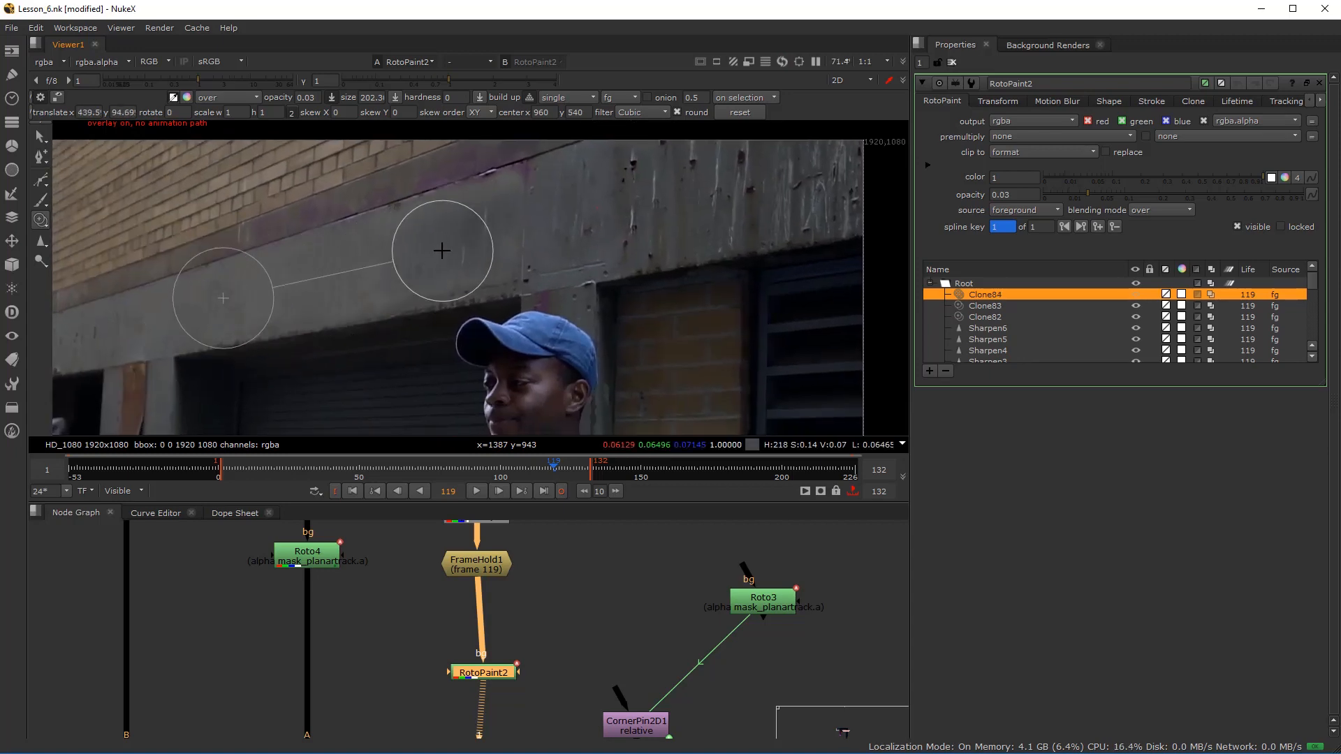
drag(152, 322, 372, 260)
scroll(251, 310, up, 1)
text(1)
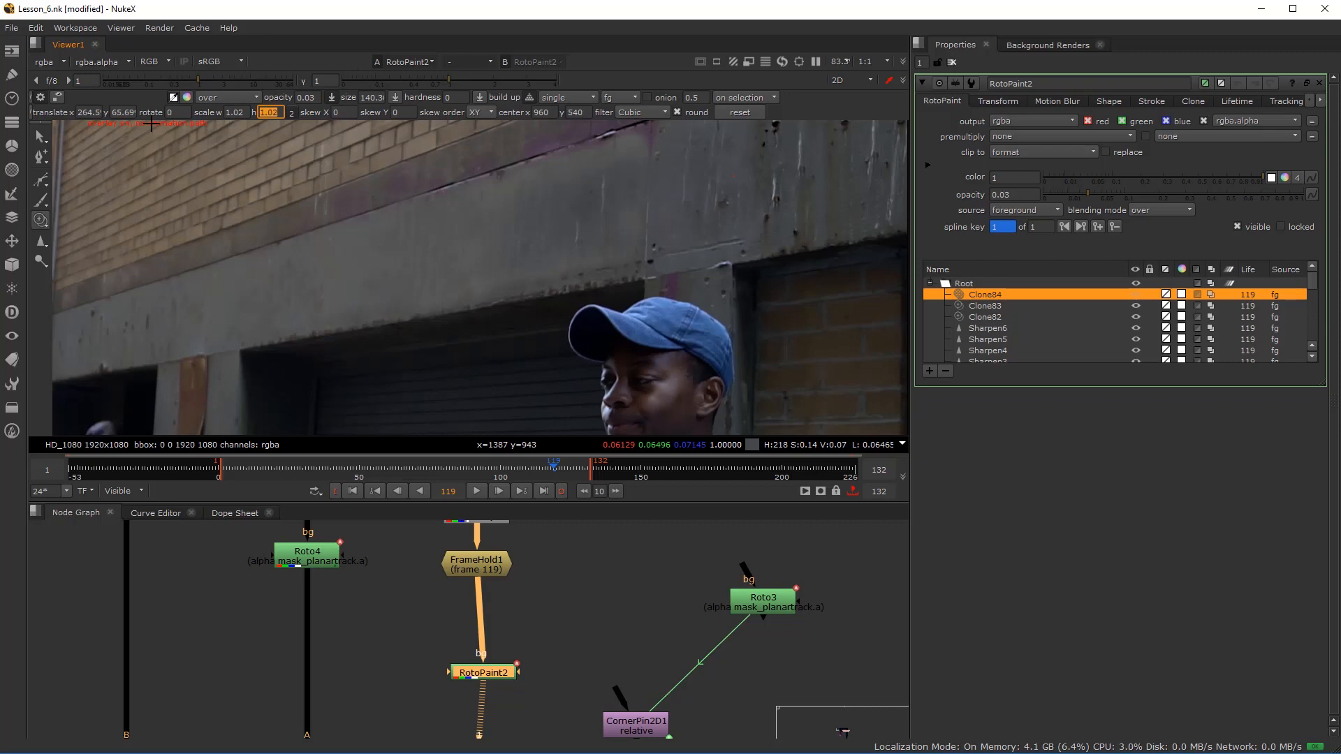
ctrl+drag(446, 253, 410, 272)
text(2)
key(Tab)
text(1.2)
click(242, 115)
ctrl+drag(372, 244, 389, 262)
shift+drag(390, 253, 406, 241)
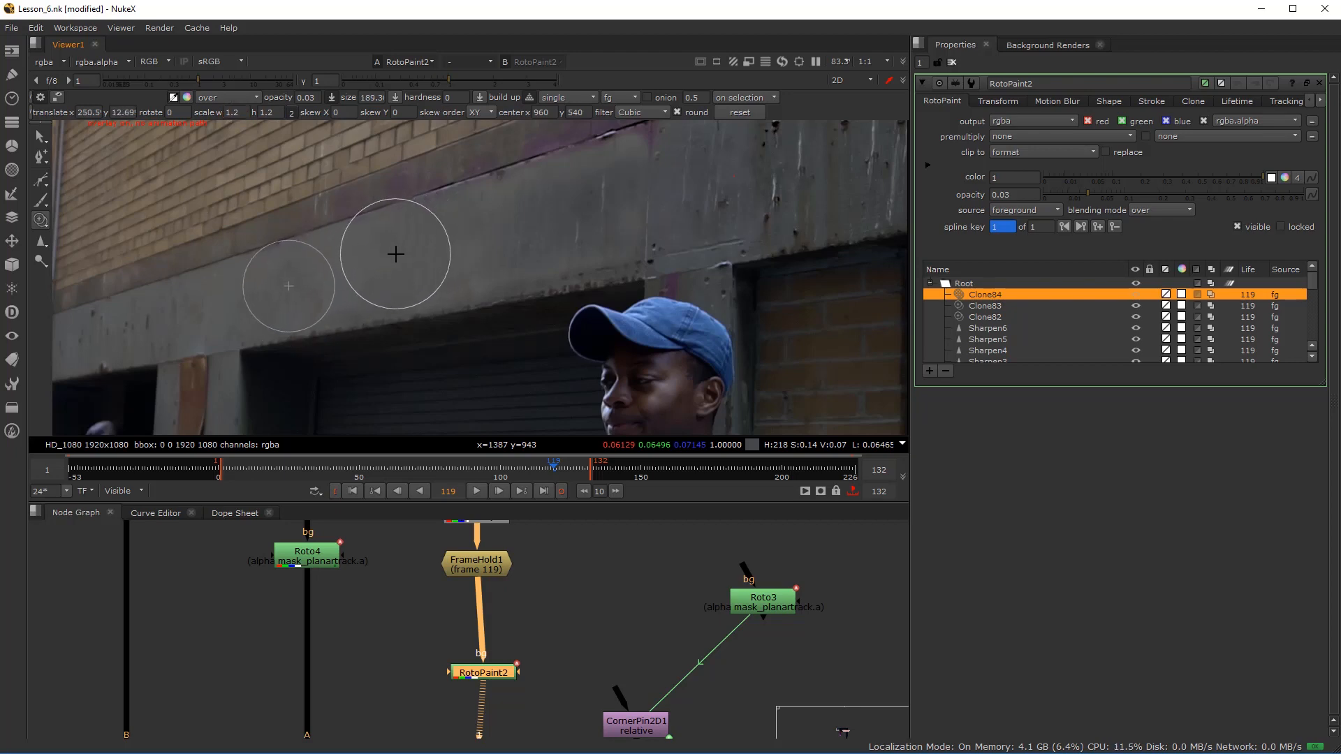
- Clone the scaled concrete texture along the beam and over the joint at 0.03 opacity
mouse_move(298, 289)
mouse_down()
mouse_move(278, 279)
mouse_move(383, 227)
mouse_up()
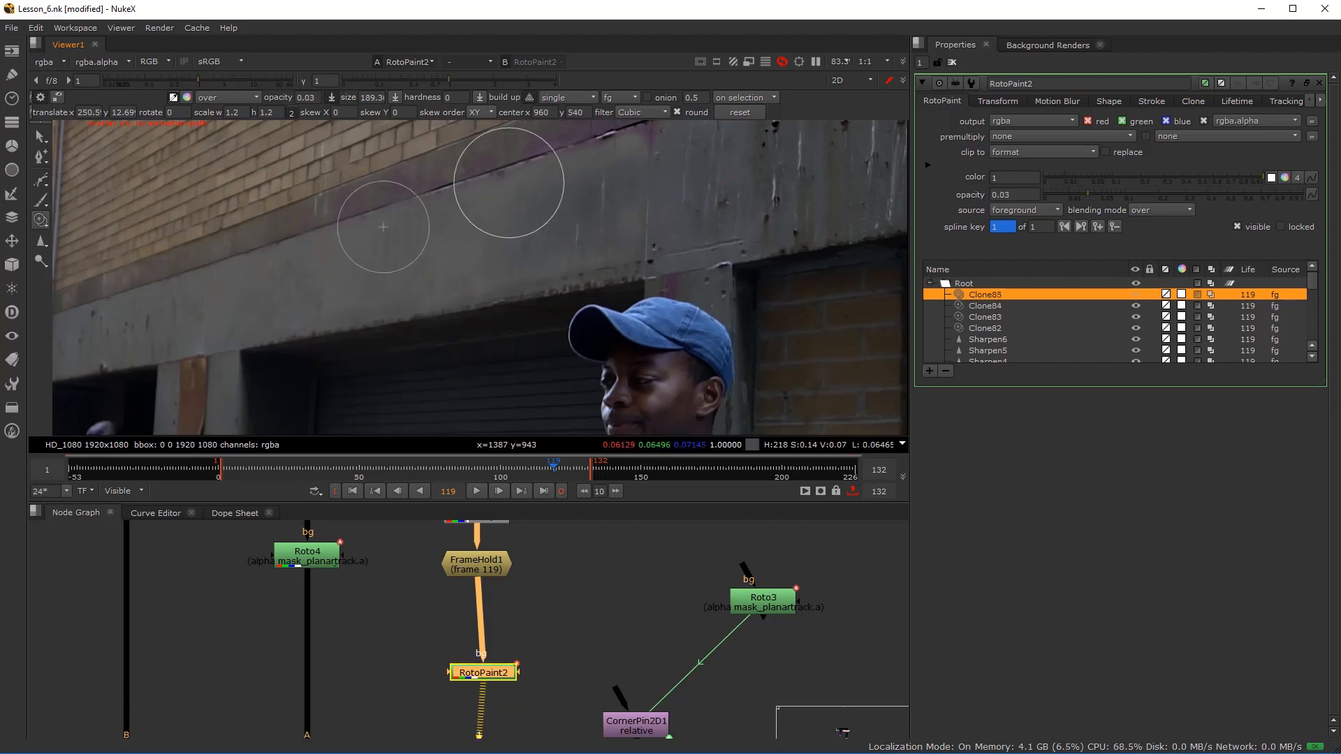
mouse_move(479, 204)
mouse_down()
mouse_move(383, 279)
mouse_move(434, 278)
mouse_up()
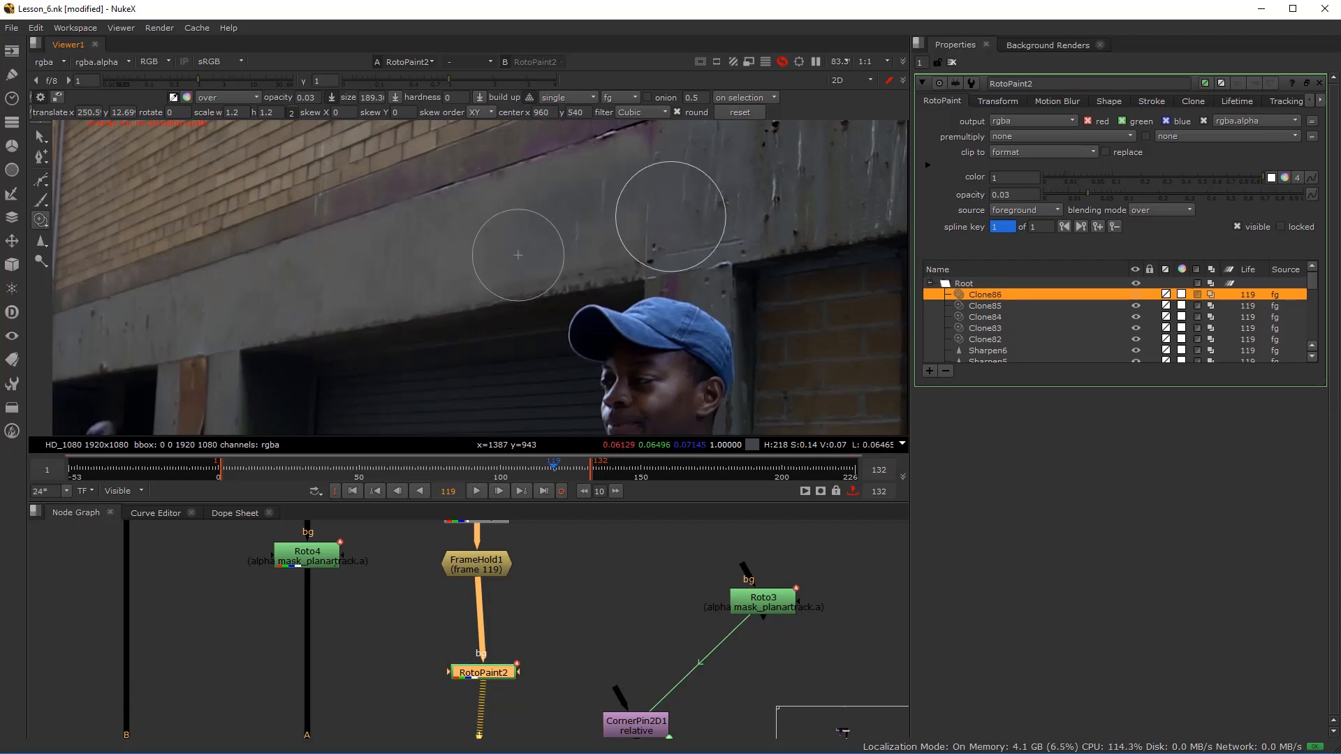
drag(662, 213, 634, 163)
scroll(365, 261, down, 2)
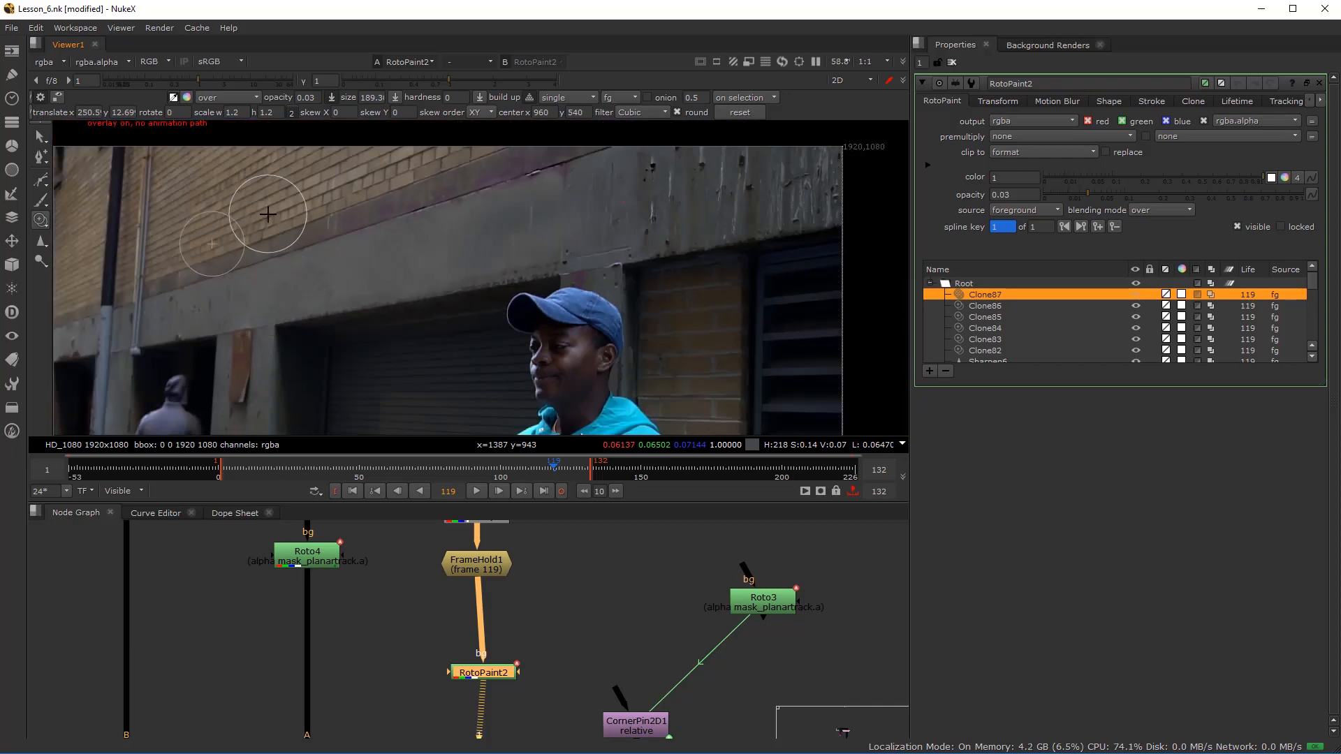
- Touch up the beam below the purple ledge and around the joint with a smaller clone brush of size about 91
drag(266, 212, 205, 204)
scroll(432, 195, up, 3)
drag(733, 204, 475, 264)
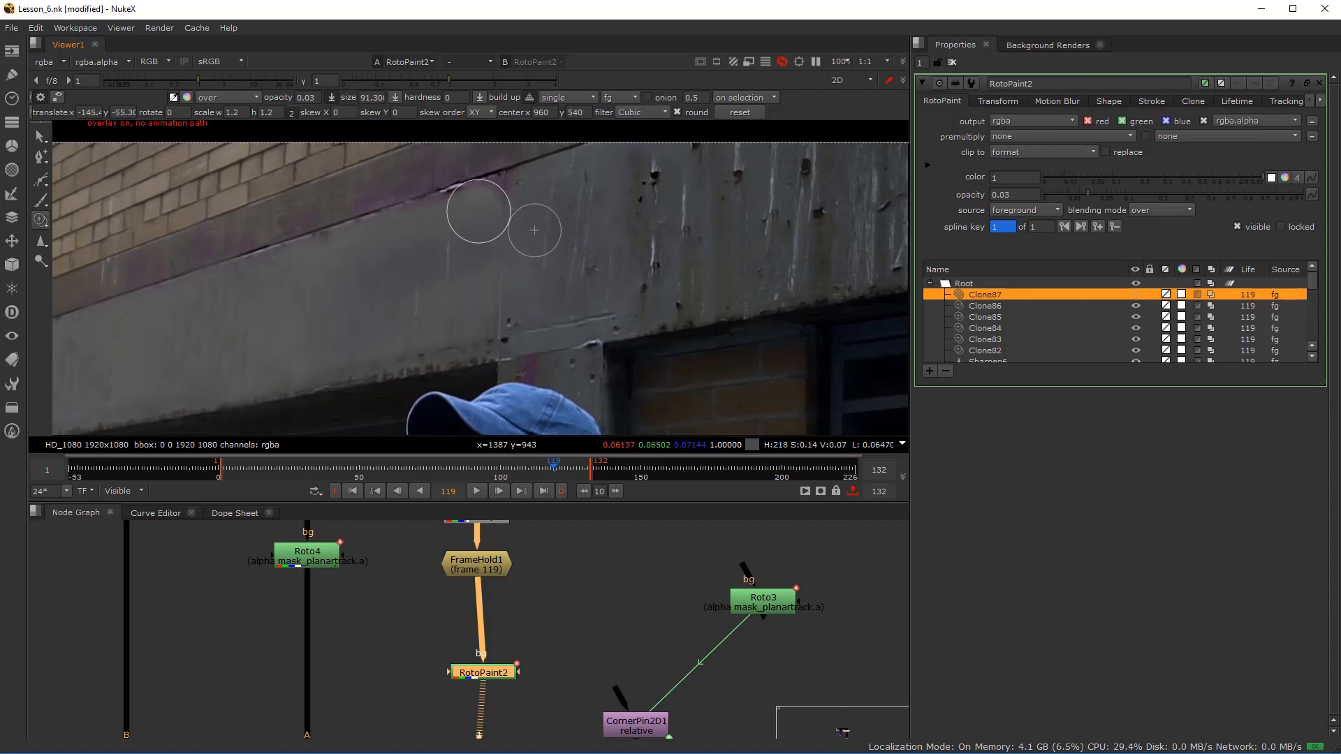
mouse_move(510, 239)
mouse_down()
mouse_move(607, 230)
mouse_move(520, 209)
mouse_up()
scroll(440, 266, down, 3)
drag(195, 371, 380, 326)
- Sharpen the recloned beam, its ledge and its lower edge with strokes of size 98 and effect 15
scroll(349, 323, up, 2)
scroll(559, 282, up, 2)
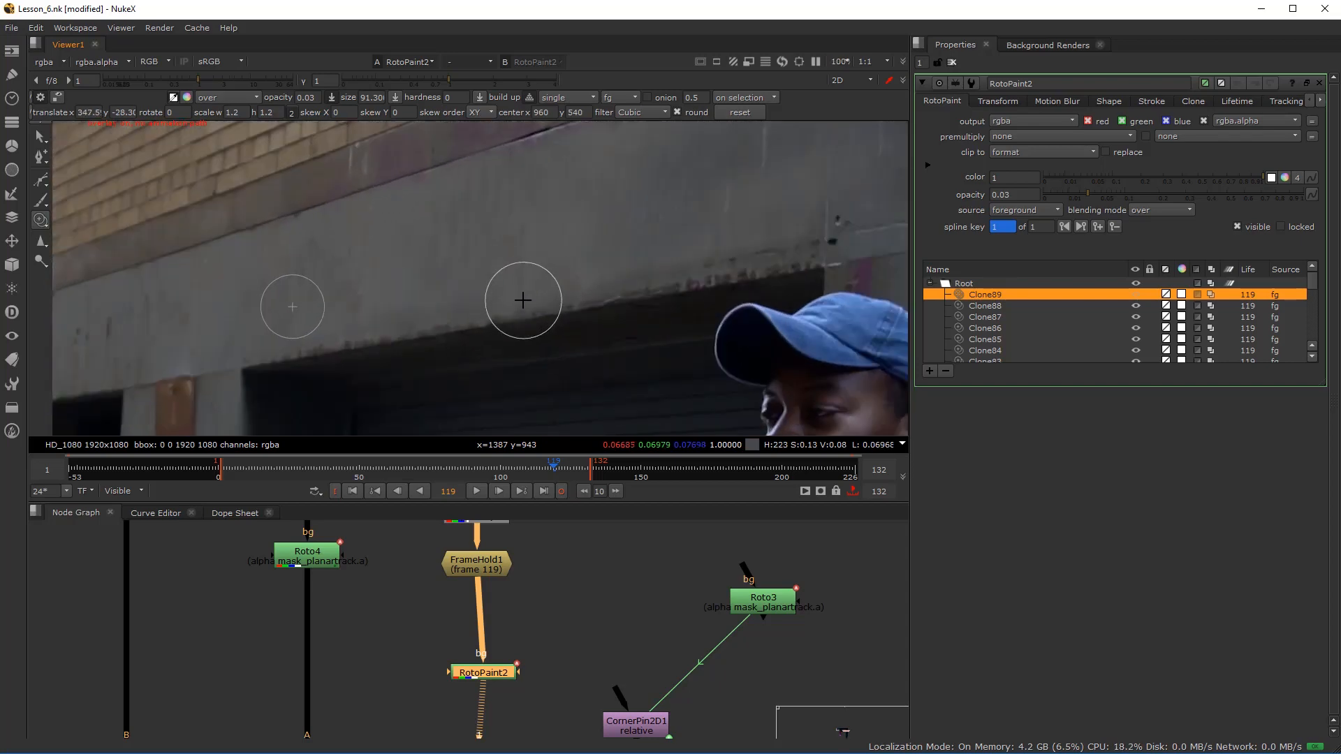
right_click(42, 243)
click(84, 254)
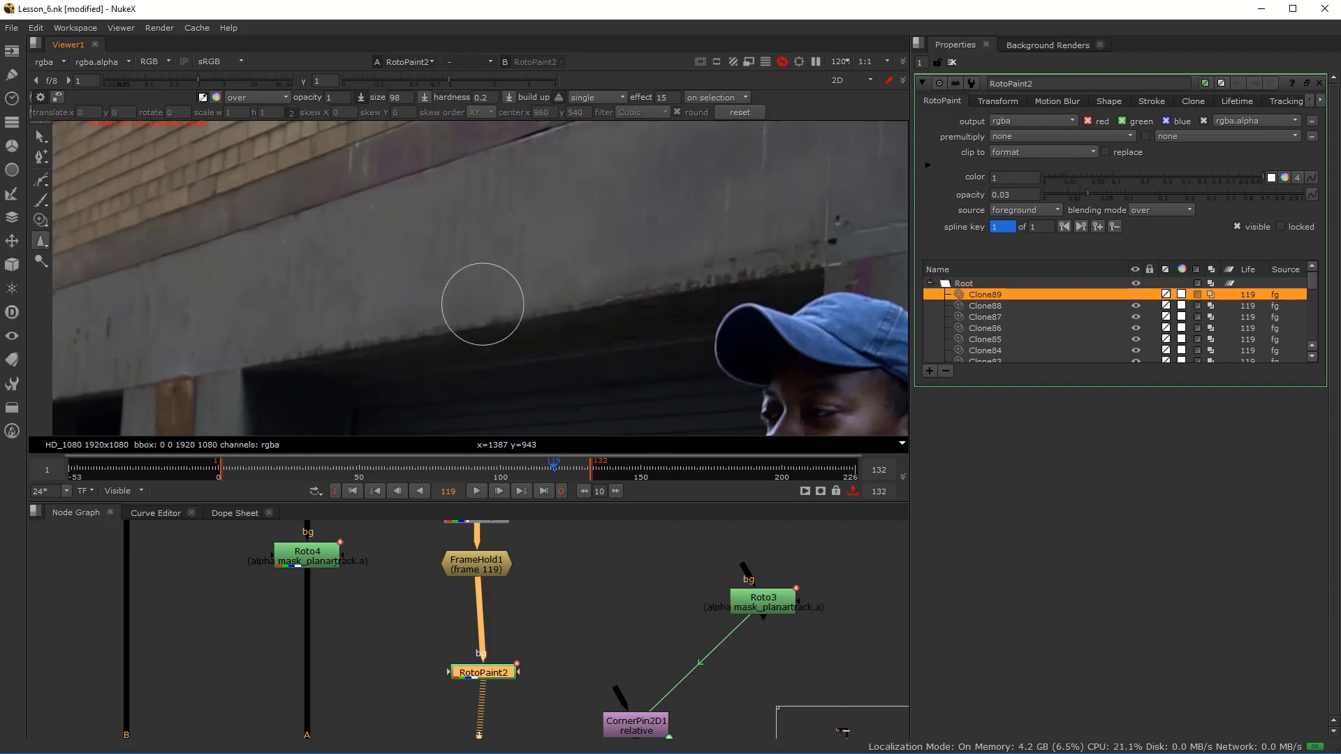
drag(740, 247, 797, 241)
scroll(663, 269, down, 5)
scroll(733, 213, up, 3)
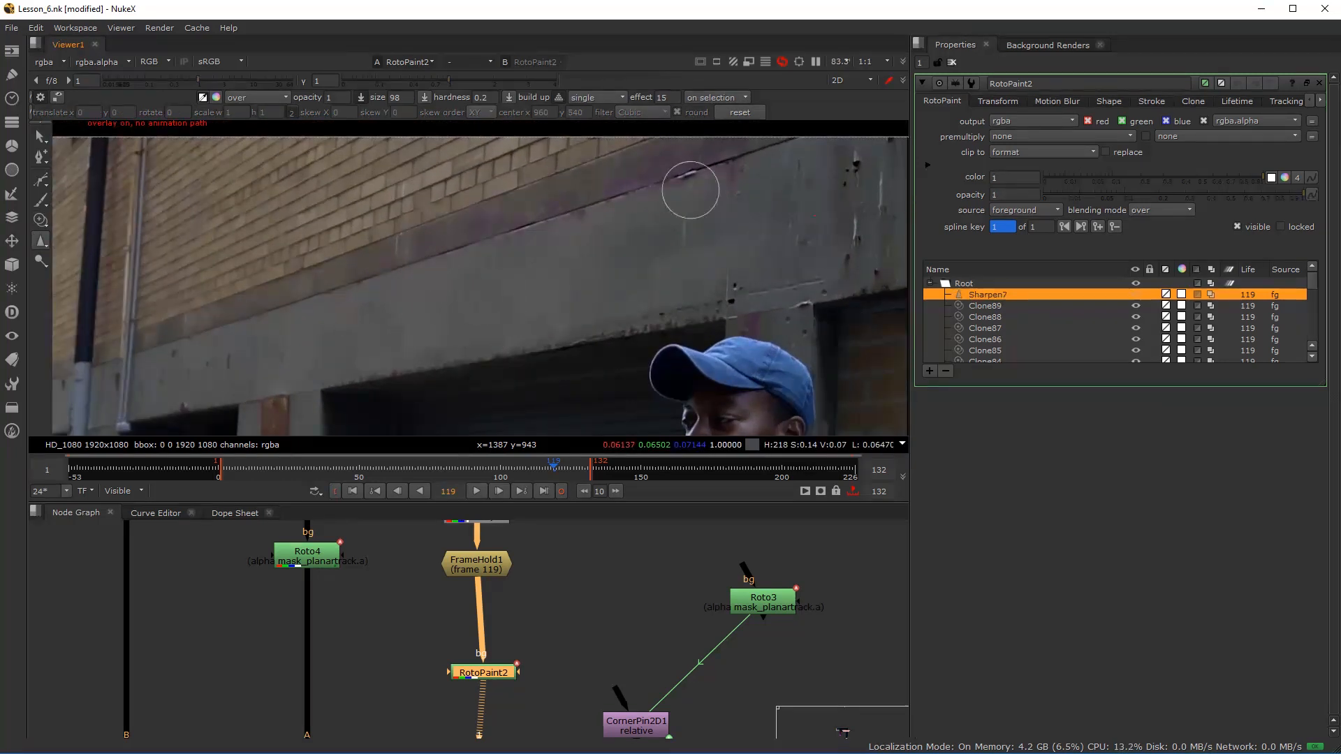
drag(640, 206, 755, 209)
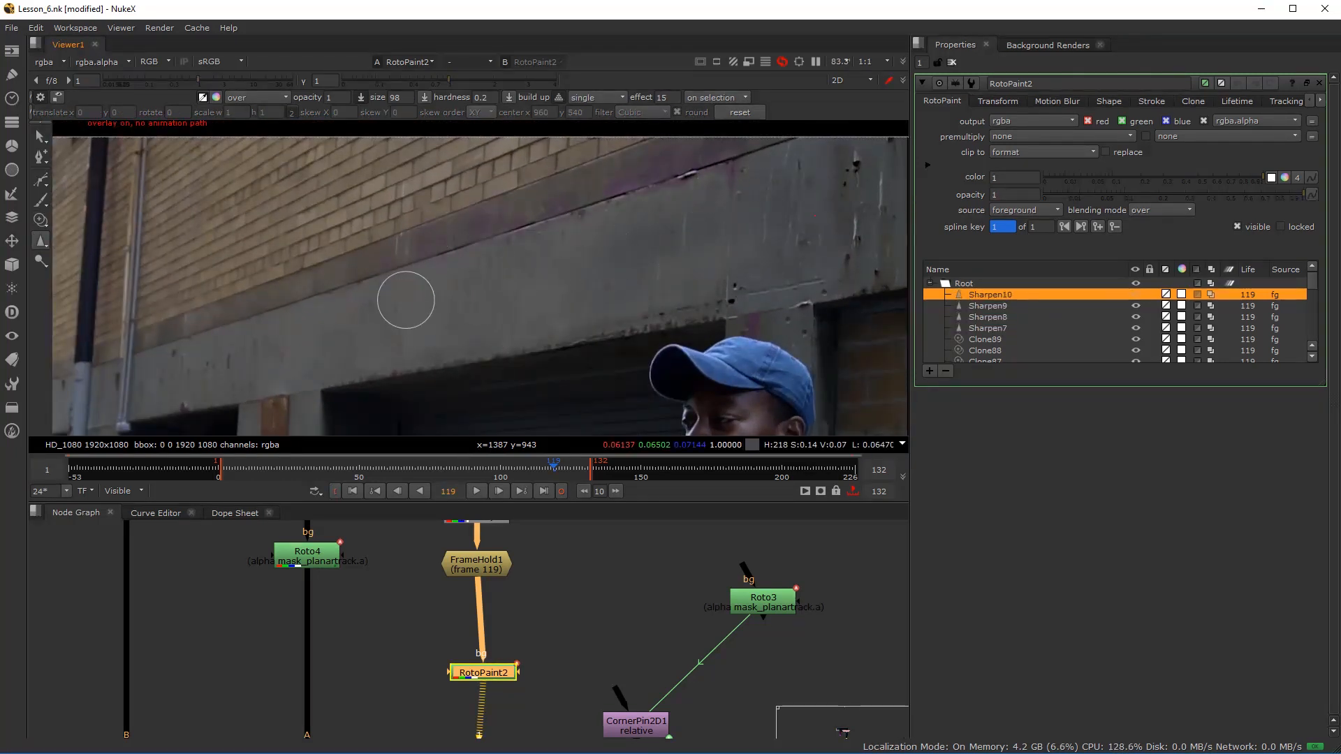
drag(819, 242, 587, 303)
drag(512, 324, 176, 365)
drag(543, 297, 618, 330)
scroll(417, 305, down, 3)
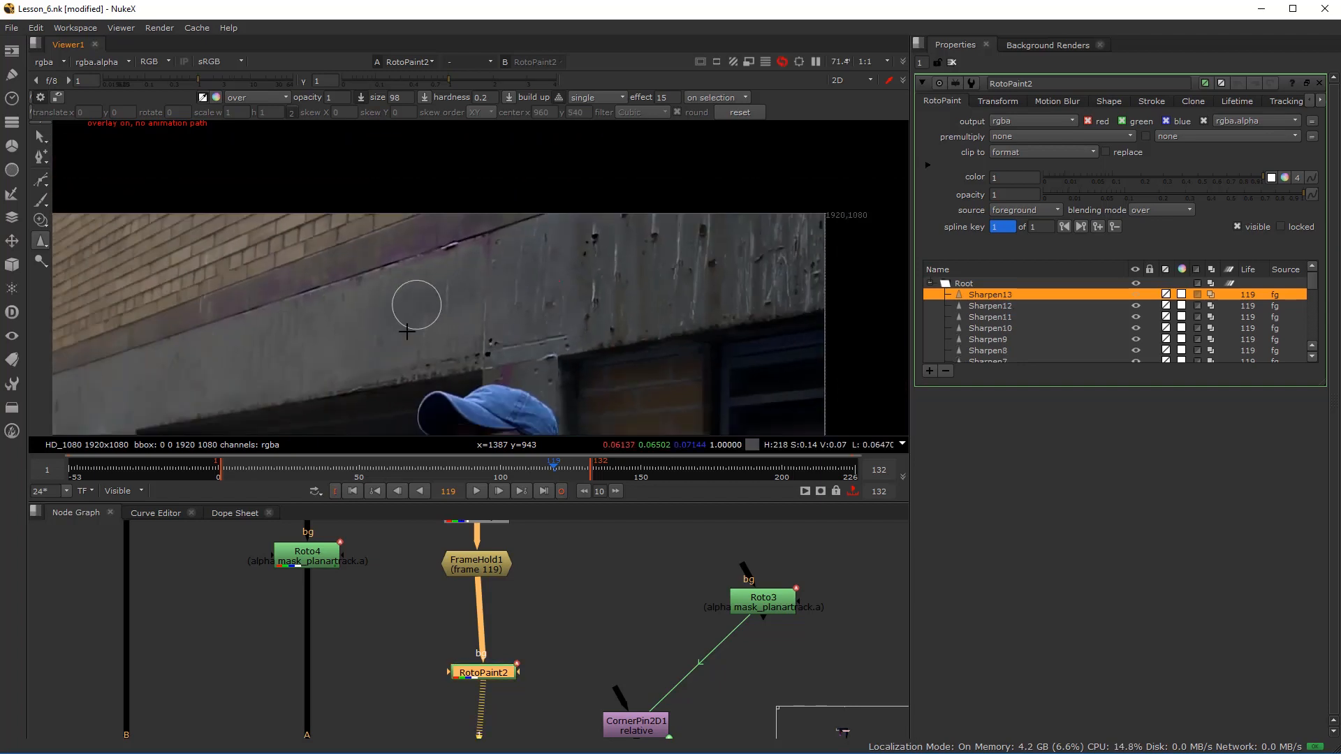
- Connect FrameHold1 to viewer input 1 and RotoPaint2 to viewer input 2
drag(381, 362, 551, 236)
scroll(544, 238, up, 2)
scroll(500, 678, down, 3)
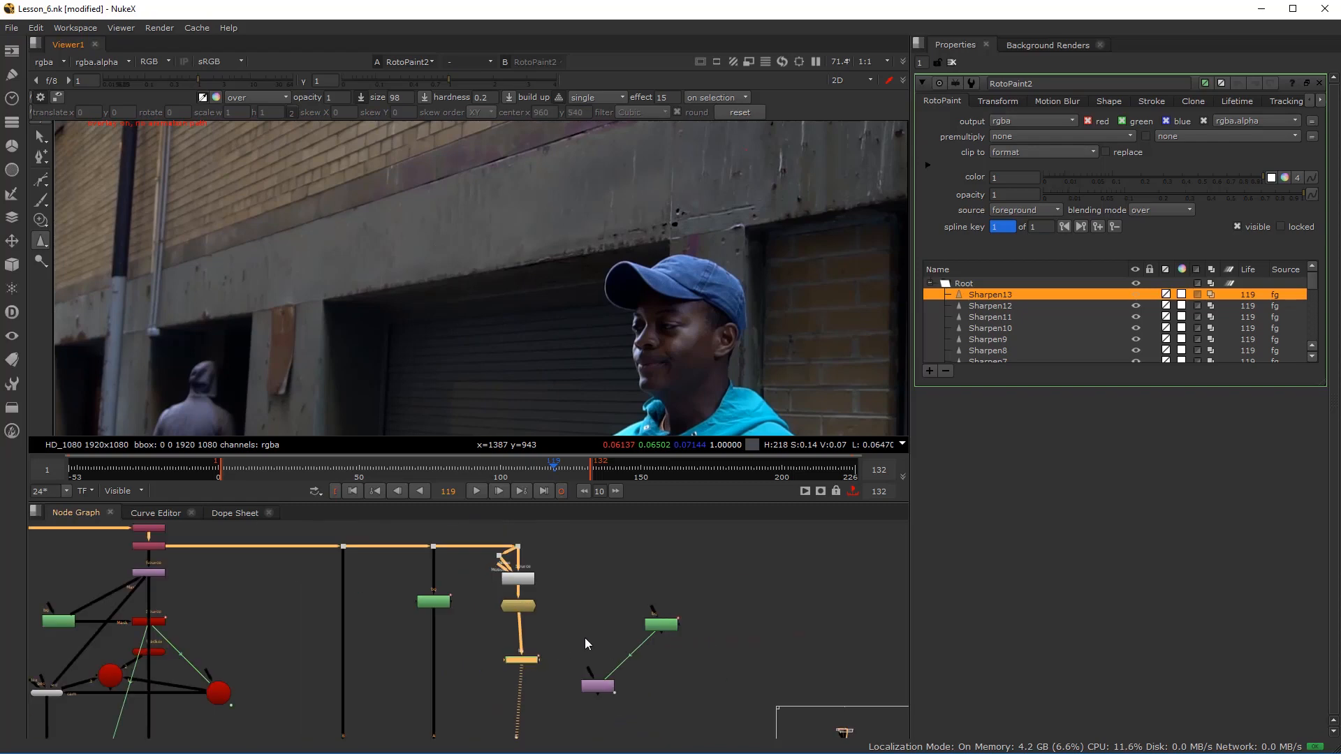
scroll(585, 639, up, 3)
click(479, 631)
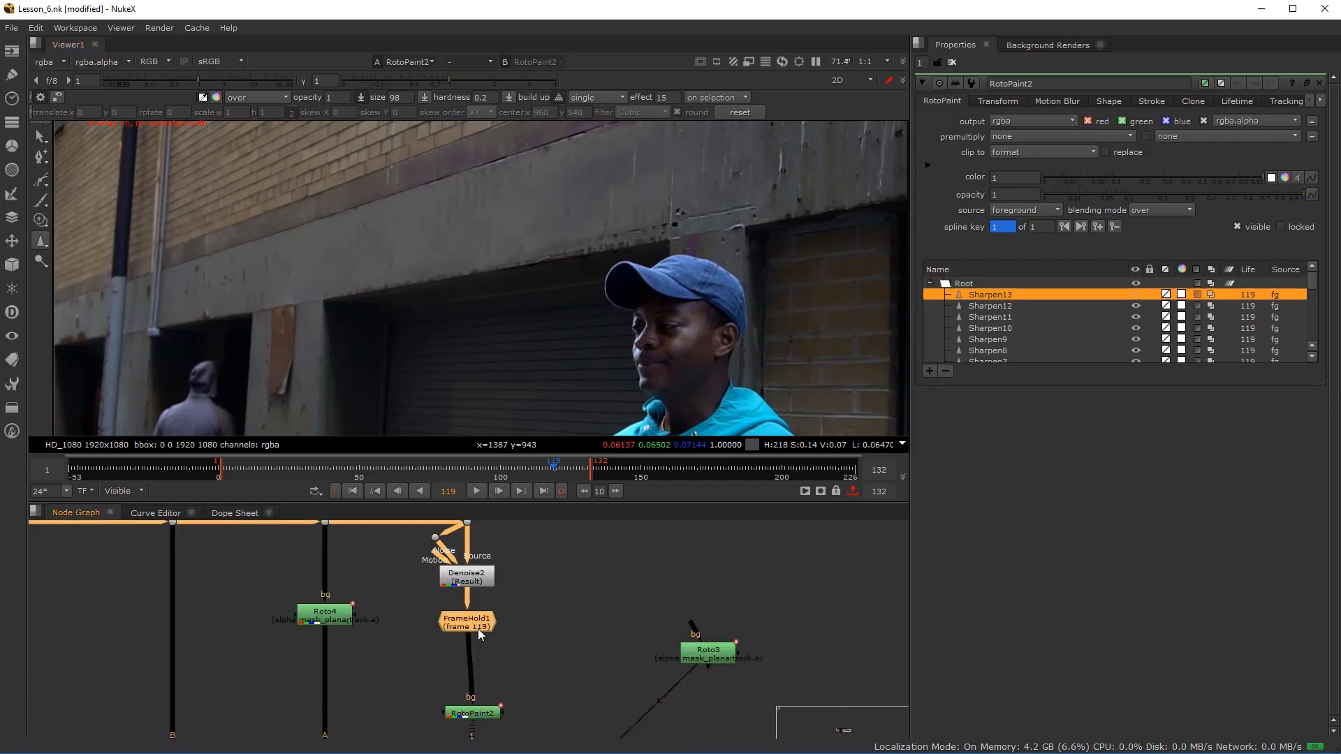
key(1)
click(474, 716)
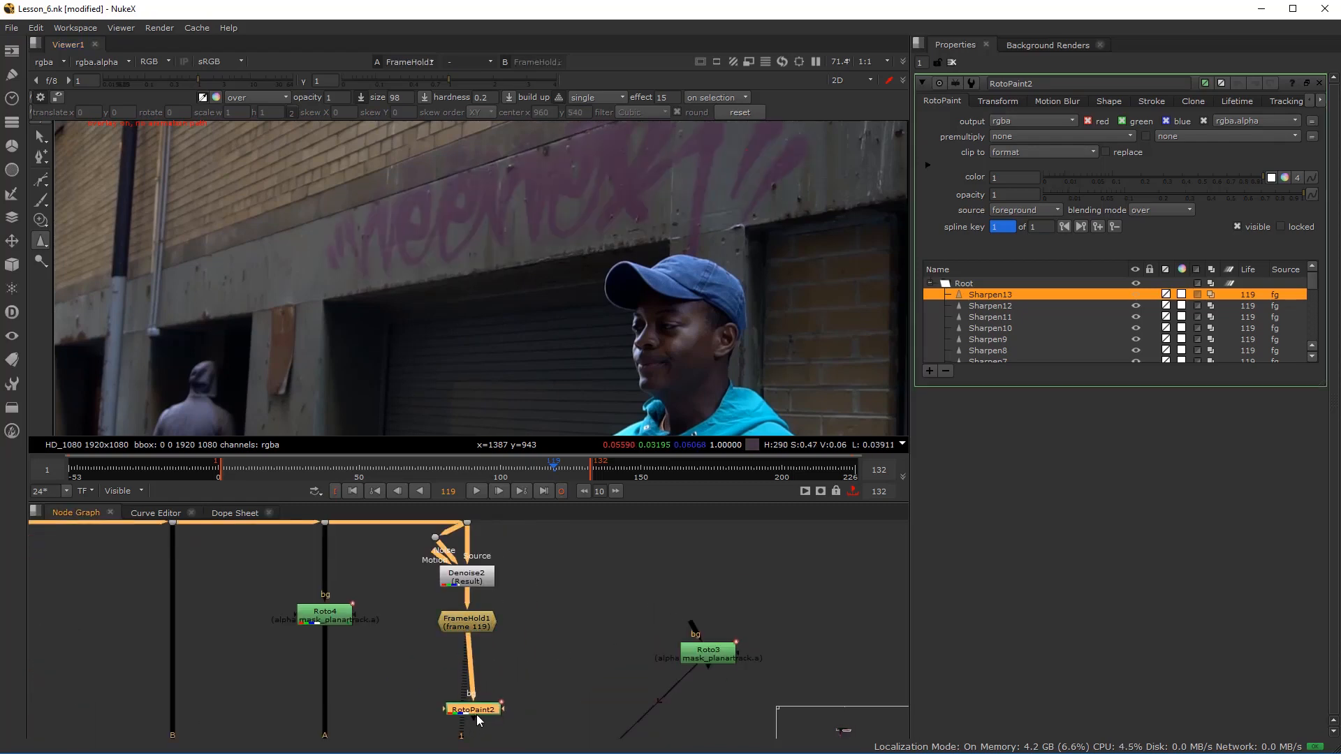
key(2)
- Compare the held original frame with the RotoPaint2 cleanup across the graffiti beam and the pillar above the cap
scroll(517, 310, down, 2)
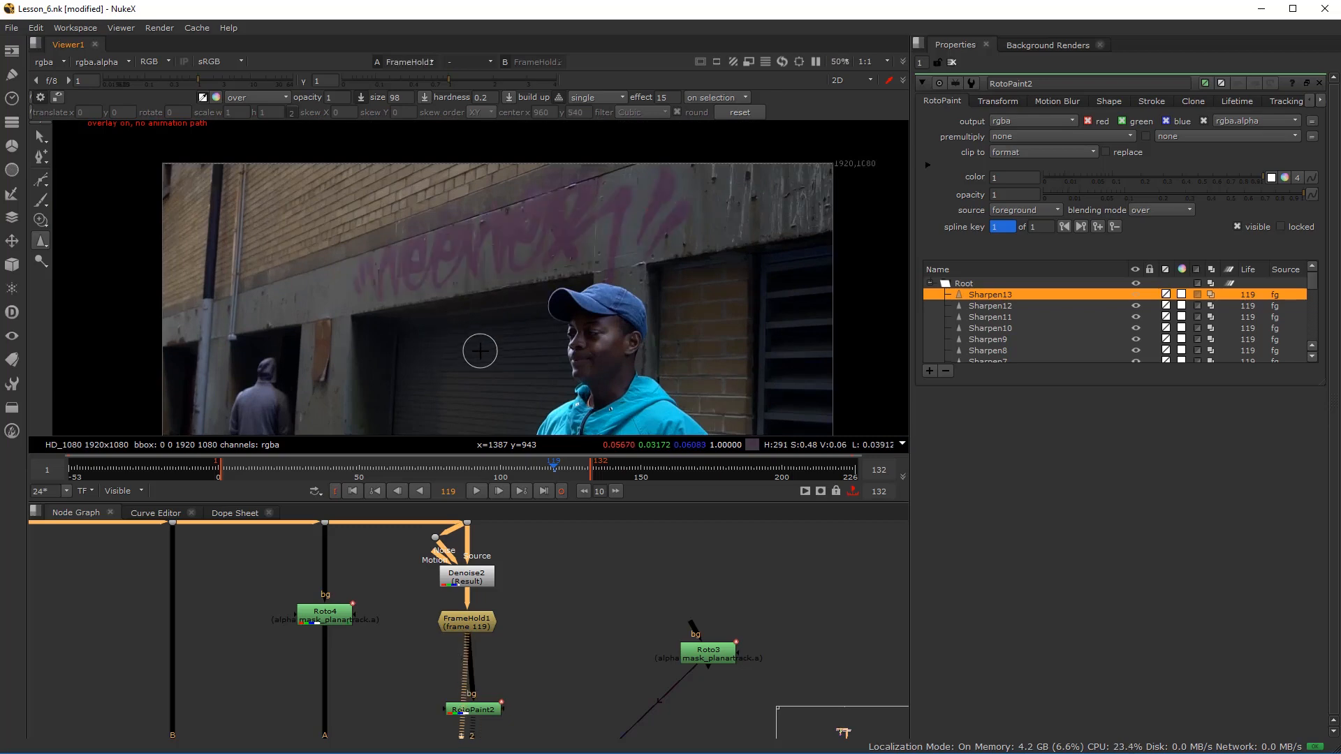
scroll(594, 220, up, 5)
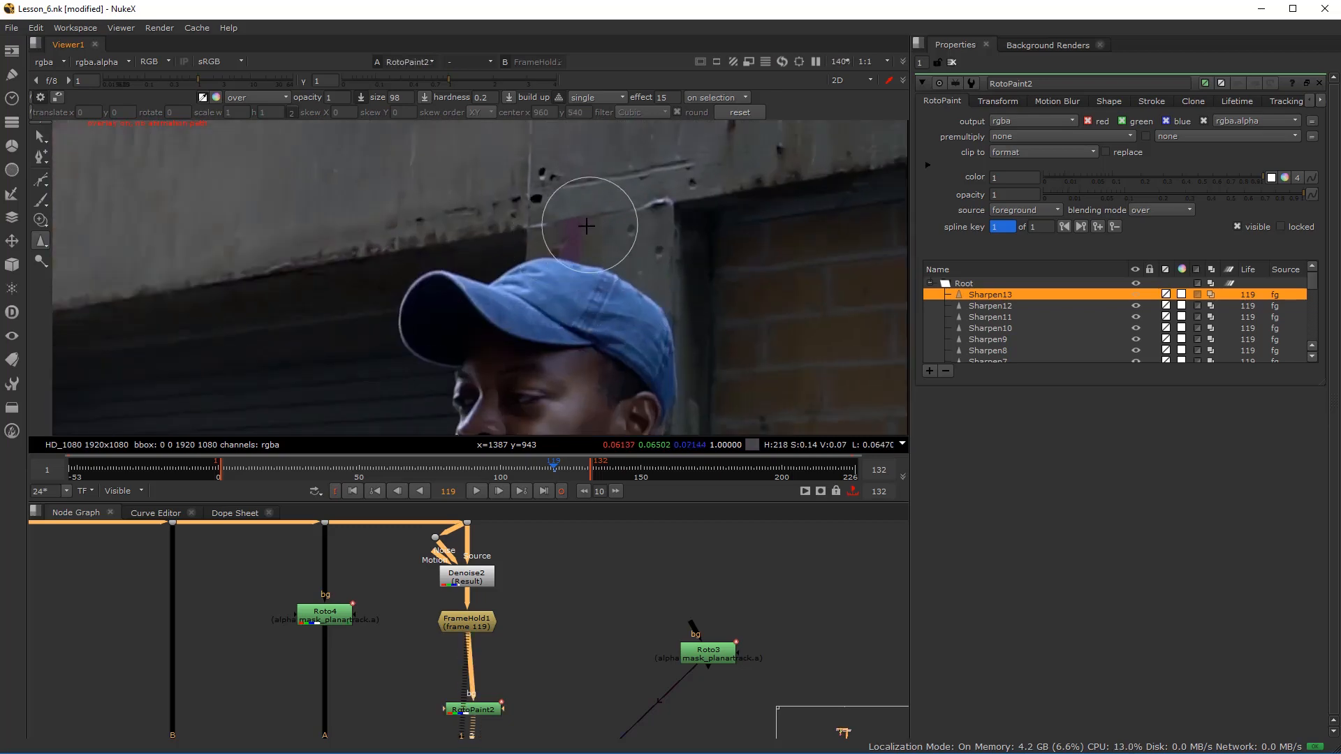
scroll(150, 311, down, 3)
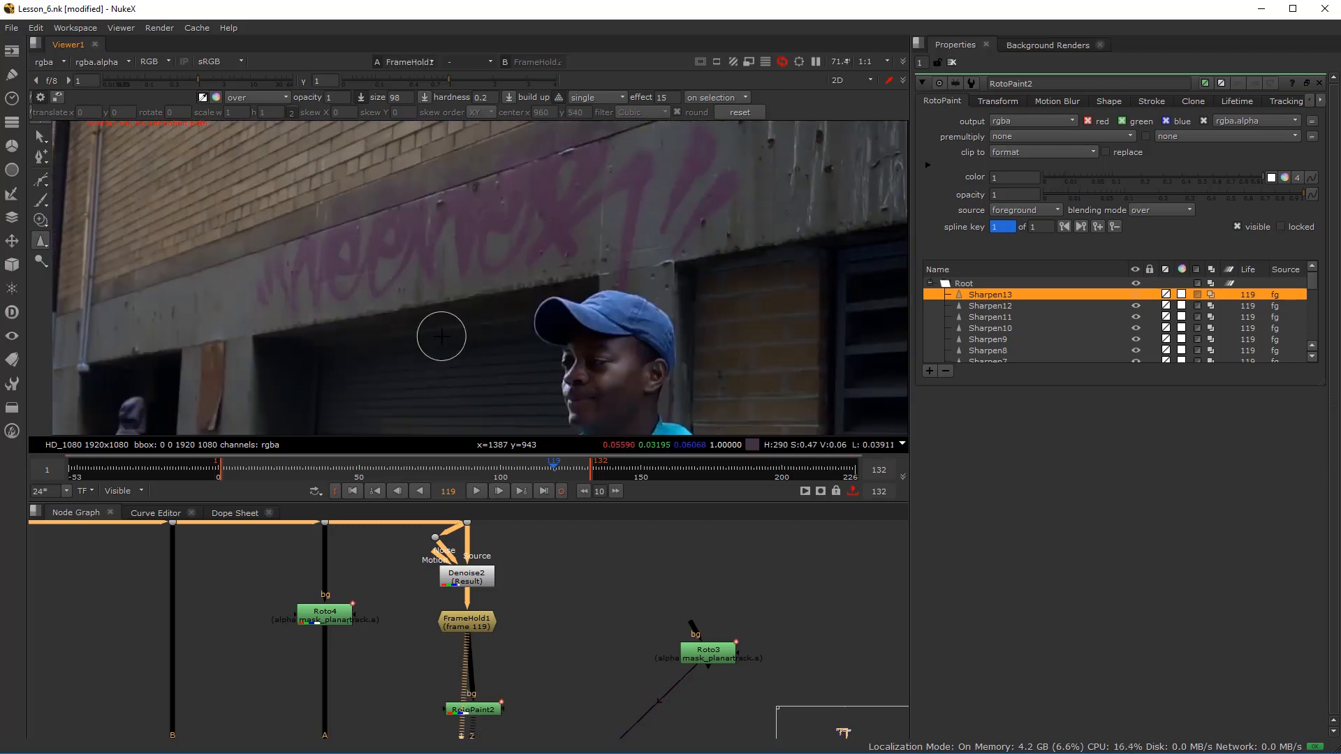
key(2)
key(1)
key(2)
key(1)
key(2)
key(1)
key(2)
key(1)
key(2)
key(1)
key(2)
key(1)
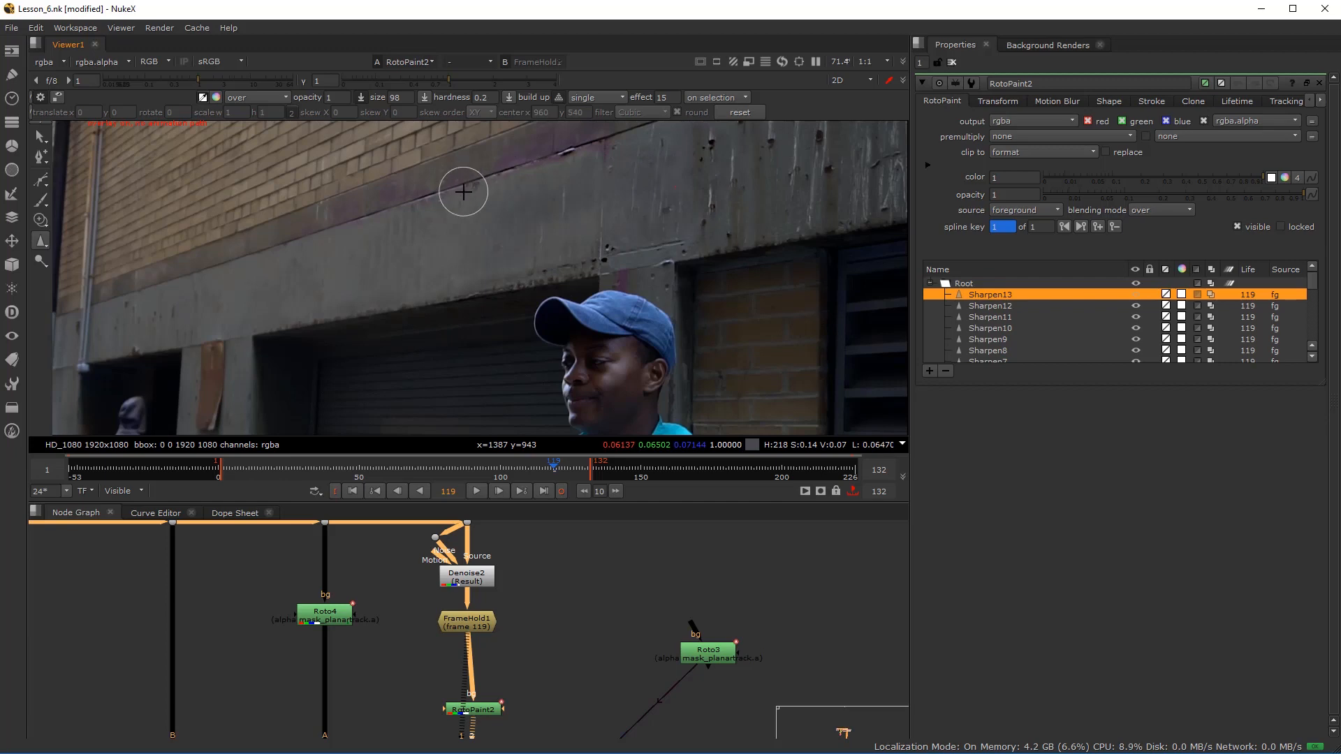
- Examine the painted beam on frame 119 by alternating repeatedly between the original held frame and the RotoPaint2 result
key(2)
key(1)
key(2)
key(1)
key(2)
key(1)
key(2)
key(1)
key(2)
key(1)
- Set the lifetime of all RotoPaint2 strokes, from Sharpen13 down to Clone1, to all frames, and check the paint at frame 99
scroll(525, 594, down, 3)
drag(515, 656, 497, 628)
scroll(511, 621, up, 3)
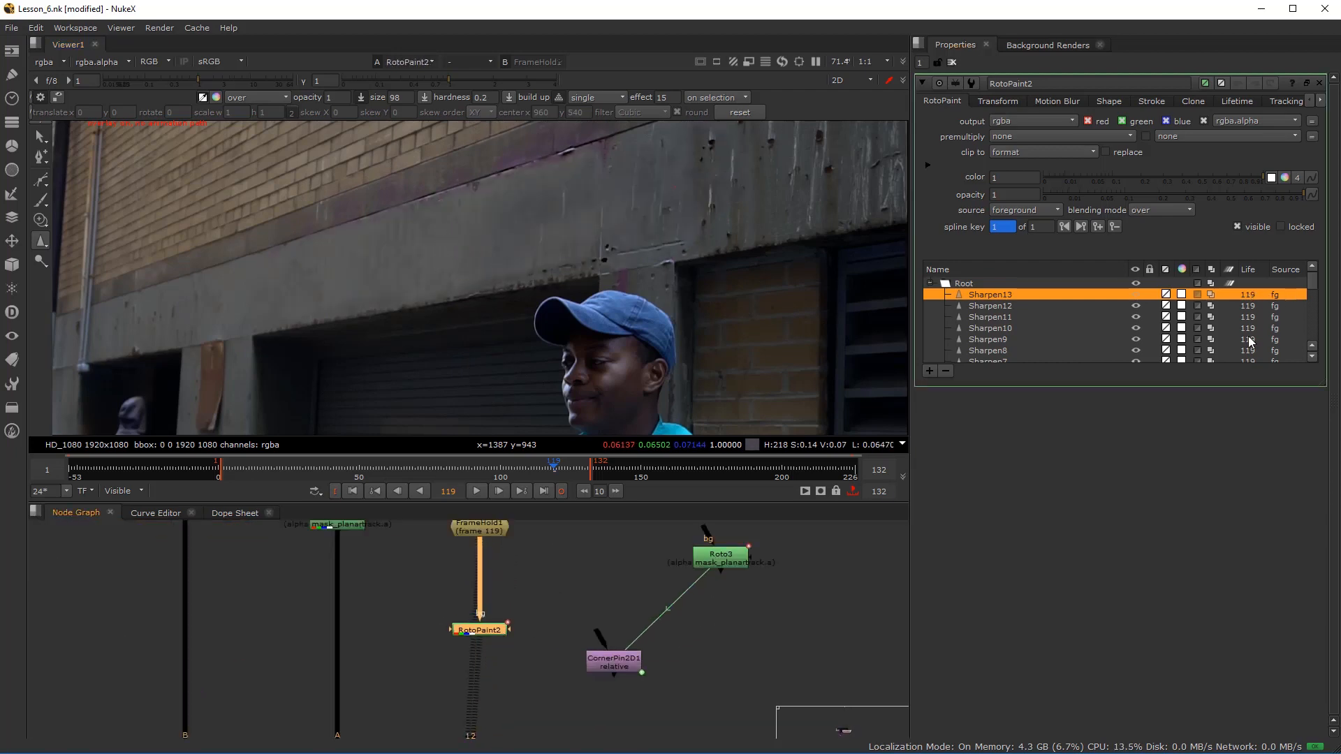
click(989, 307)
click(1017, 296)
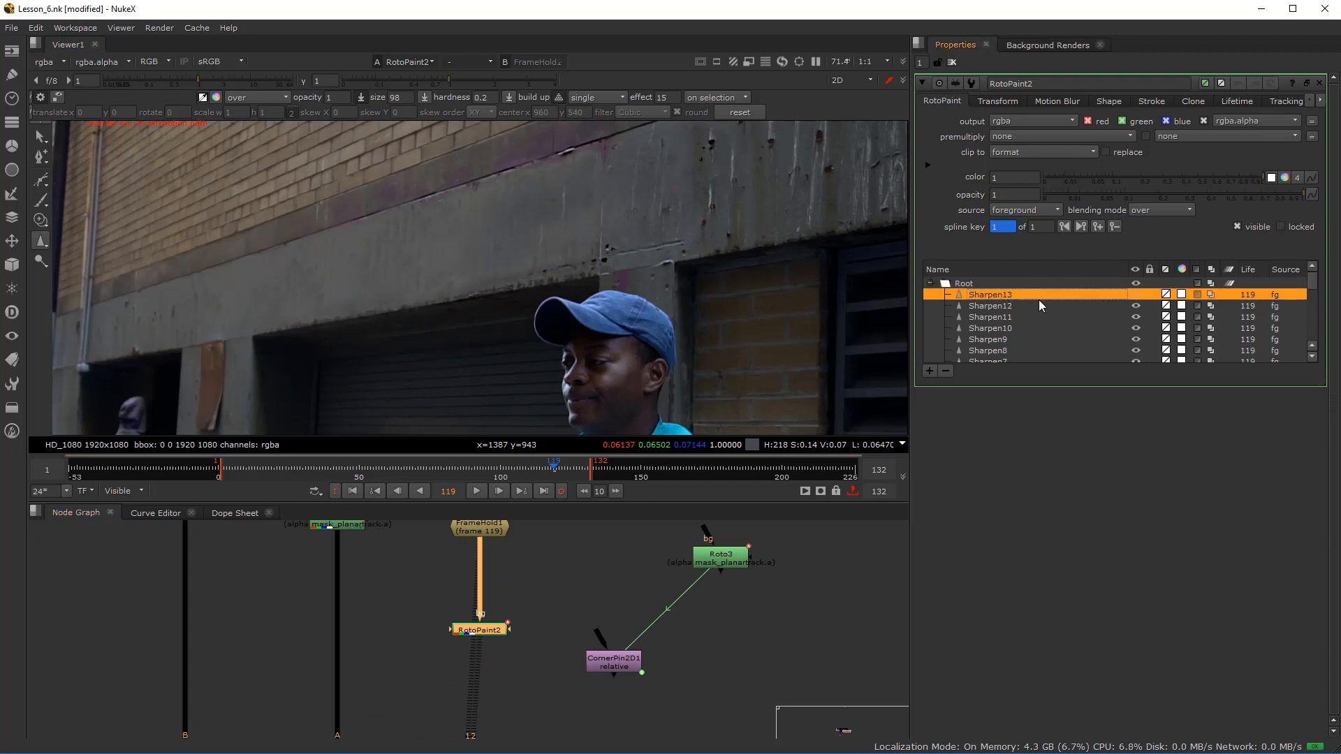
drag(1312, 281, 1312, 334)
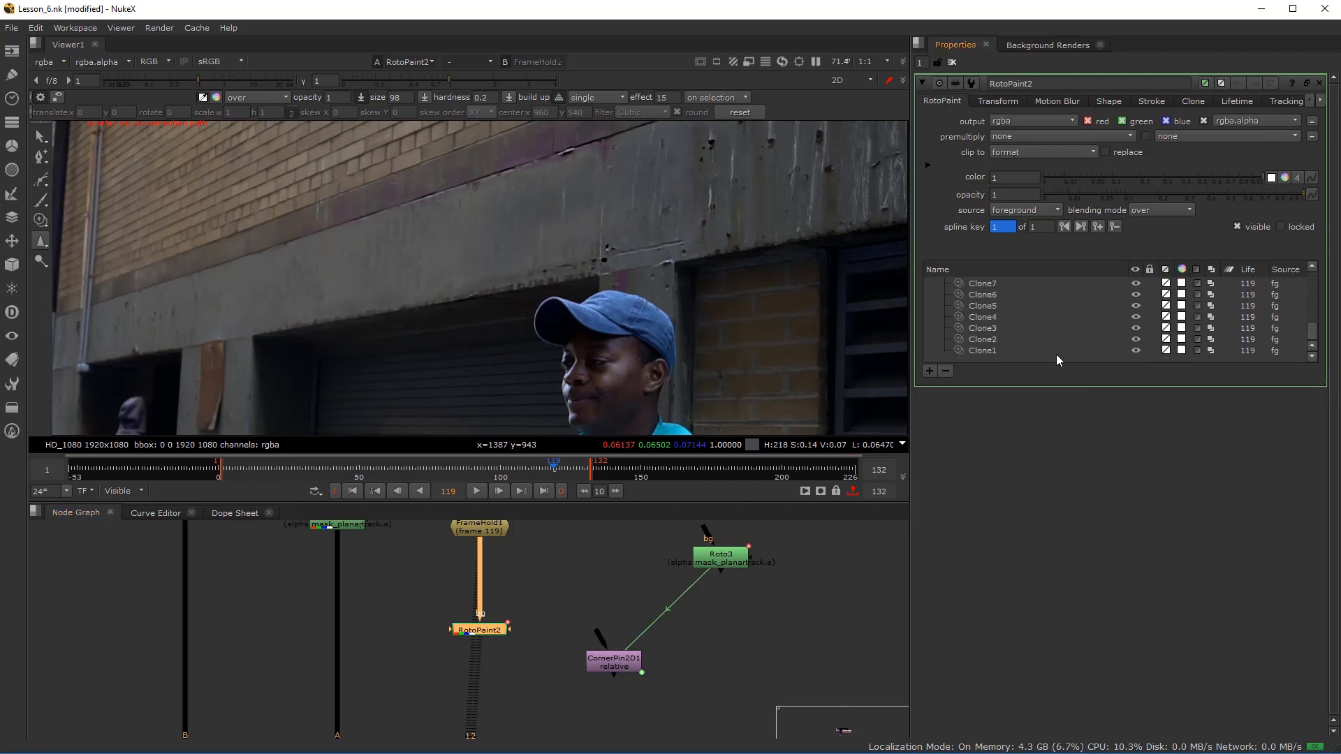
shift+click(987, 350)
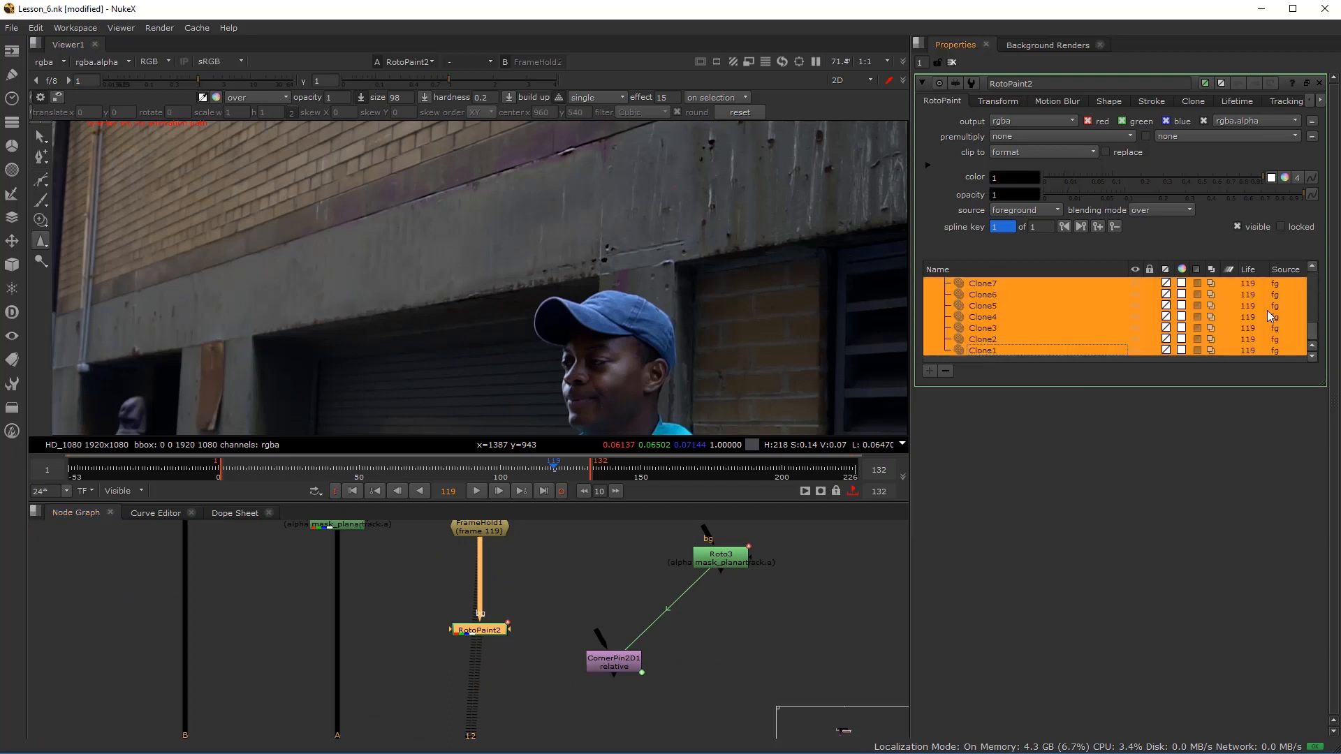
click(1245, 103)
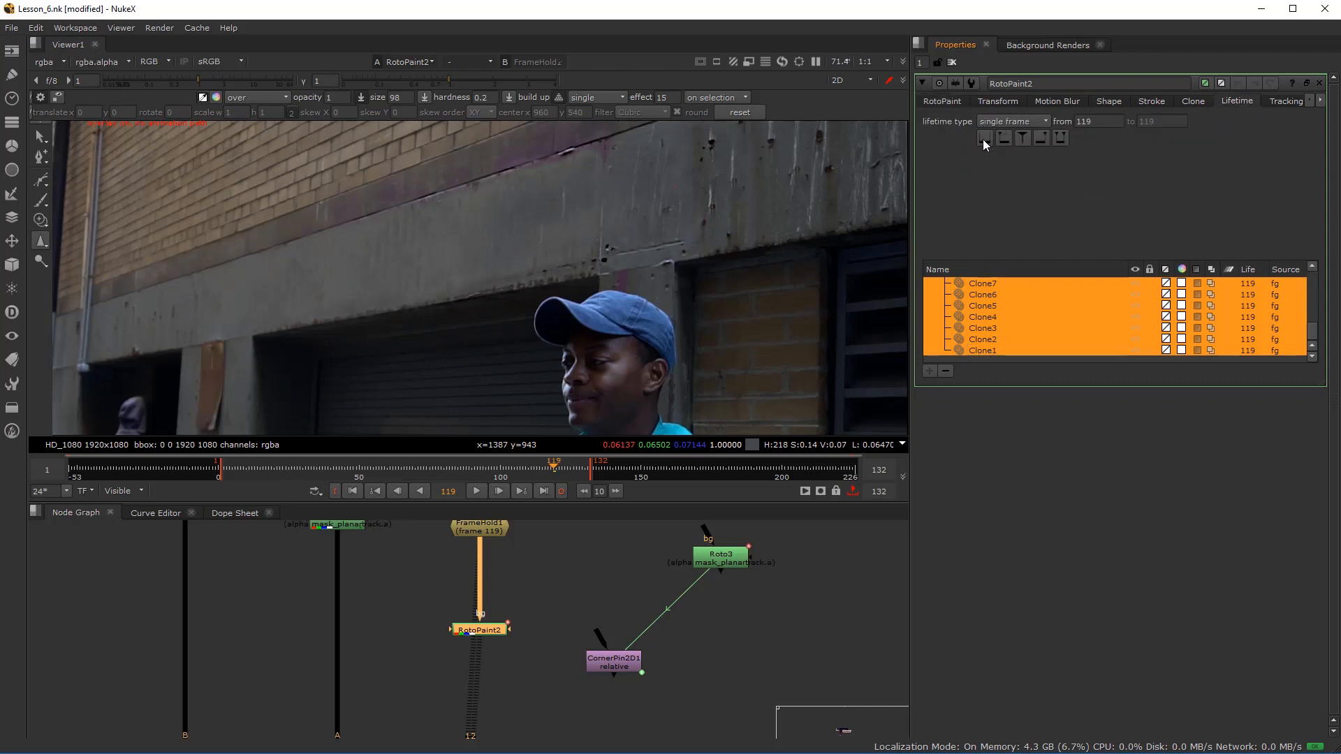
click(983, 139)
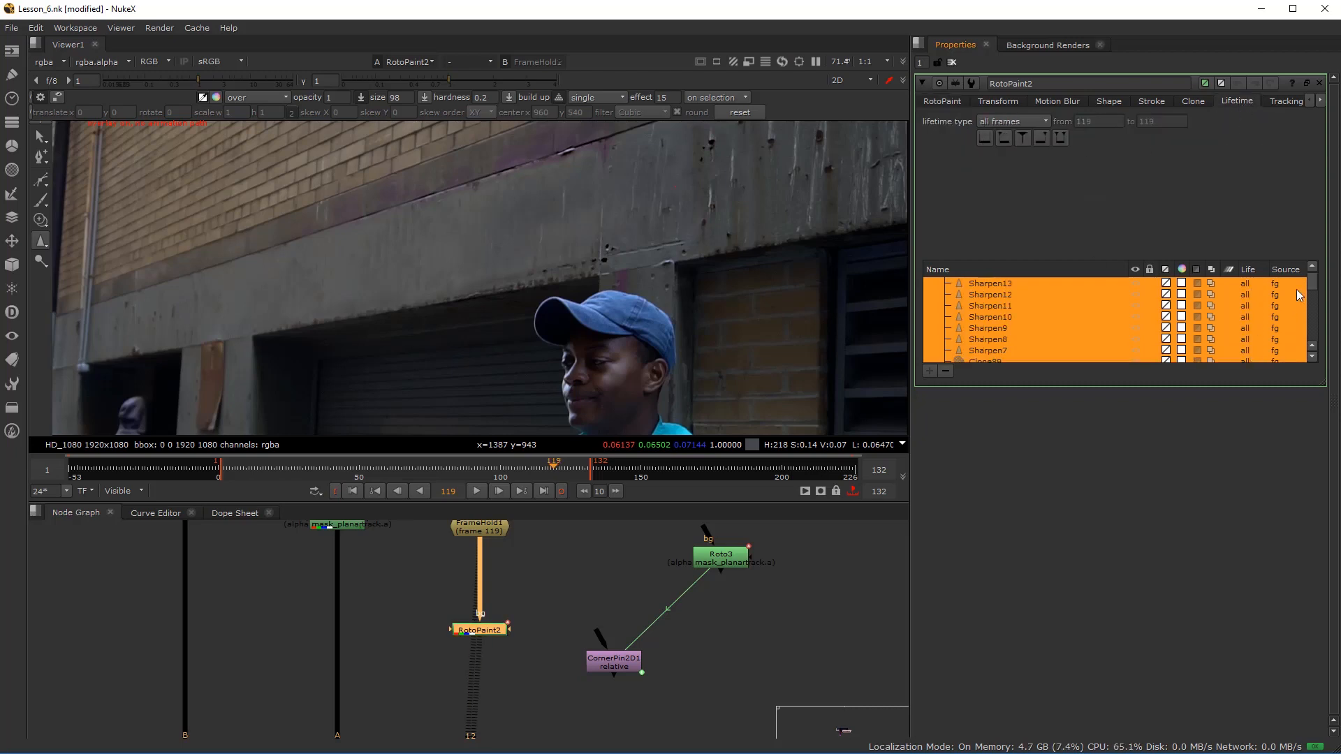
drag(1310, 280, 1310, 275)
mouse_move(356, 470)
mouse_down()
mouse_move(526, 471)
mouse_move(397, 470)
mouse_move(497, 470)
mouse_up()
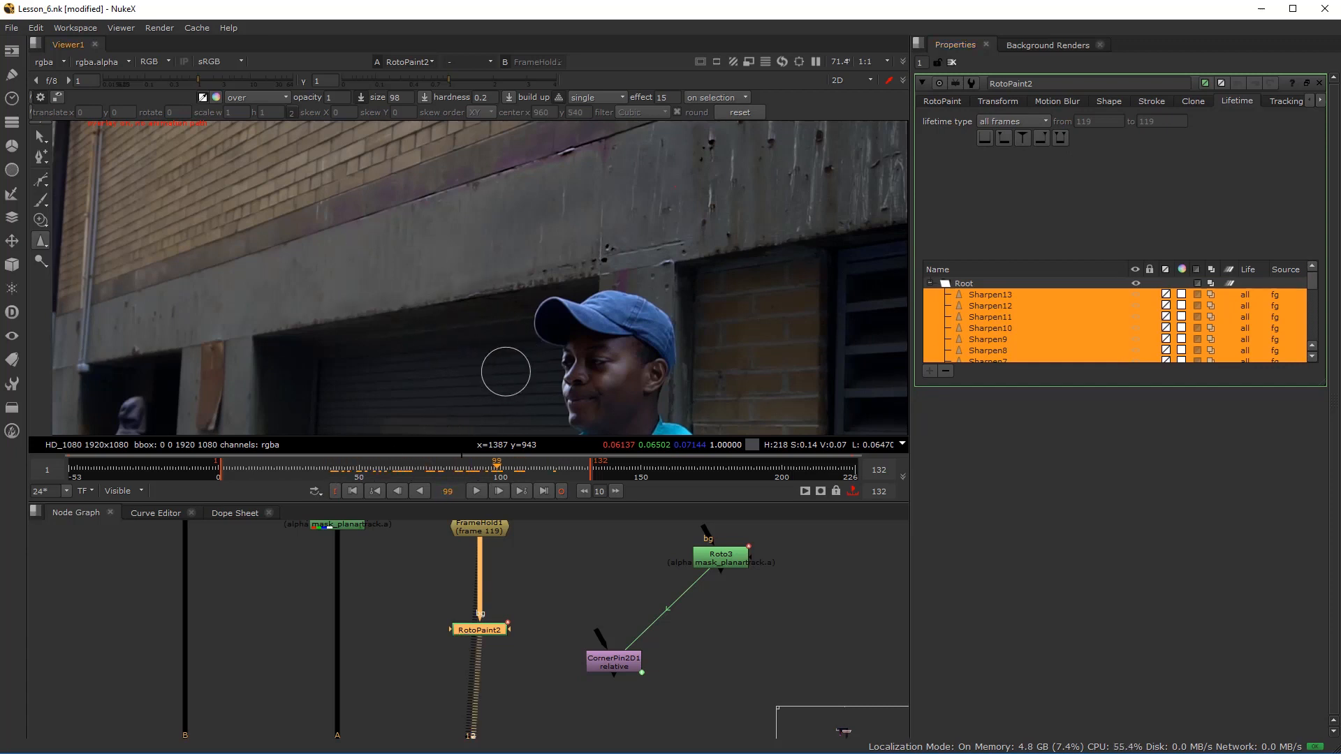
- Add a Roto node directly below RotoPaint2 in the node graph
drag(498, 630, 497, 582)
key(Tab)
text(r)
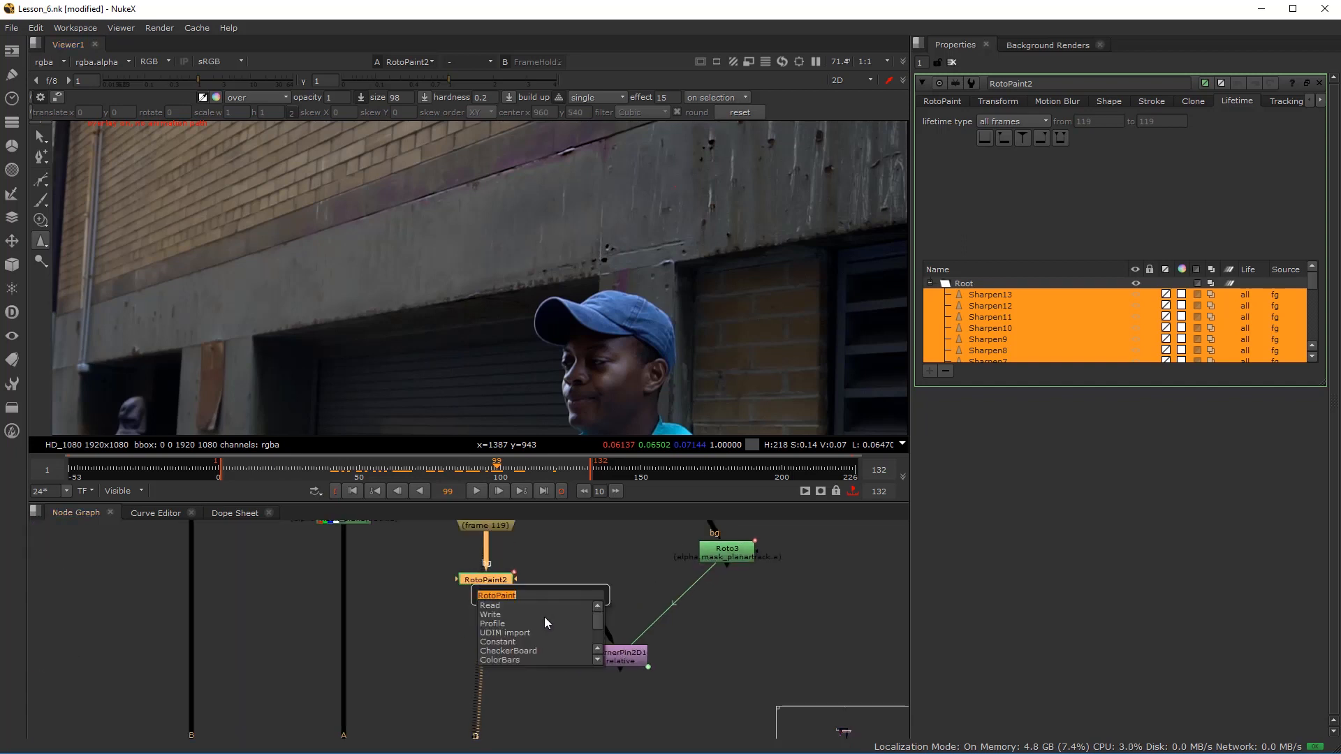
text(o)
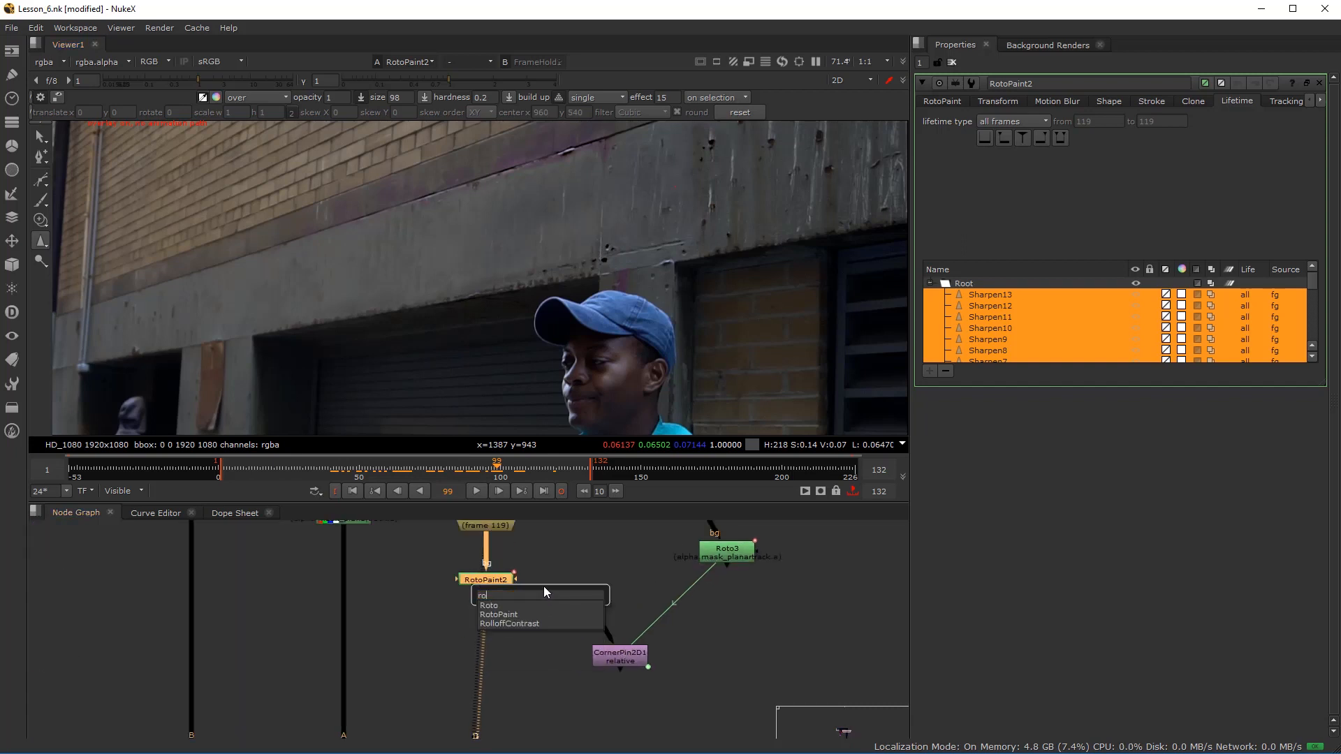
click(527, 606)
mouse_move(504, 601)
mouse_down()
mouse_move(508, 672)
mouse_move(512, 620)
mouse_up()
- Move Viewer1 close below the new Roto5 node and view Roto5's output
scroll(514, 700, down, 3)
scroll(512, 620, up, 1)
scroll(513, 645, down, 7)
scroll(505, 705, up, 3)
drag(499, 693, 533, 606)
scroll(533, 607, up, 2)
scroll(531, 610, up, 3)
drag(515, 675, 447, 562)
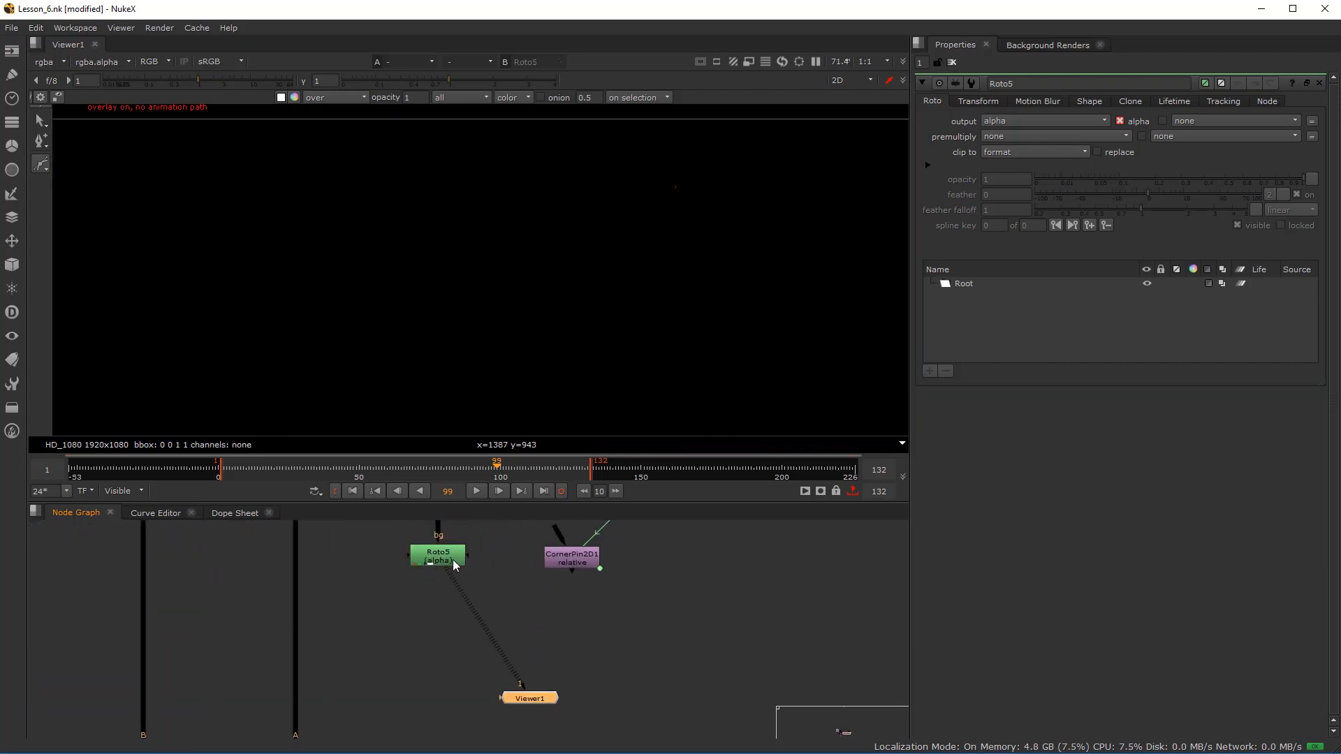
click(450, 567)
key(1)
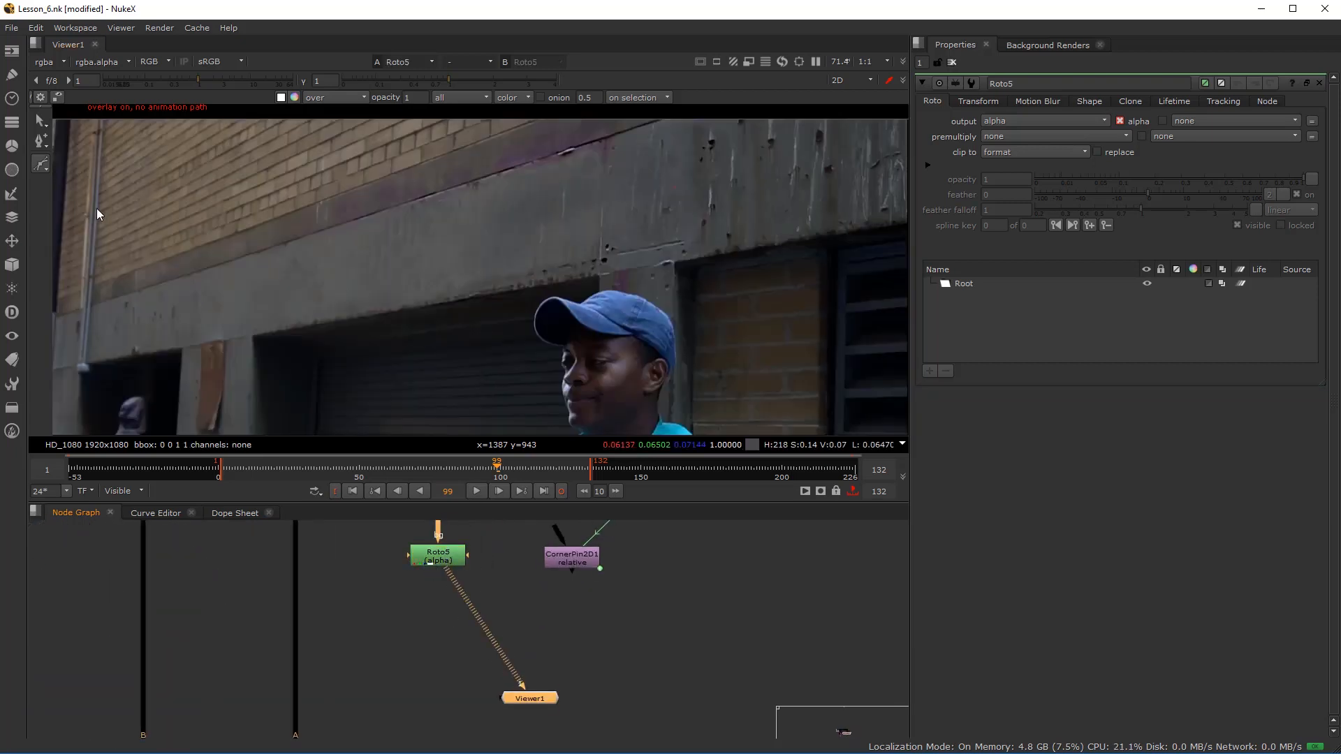
drag(437, 592, 403, 660)
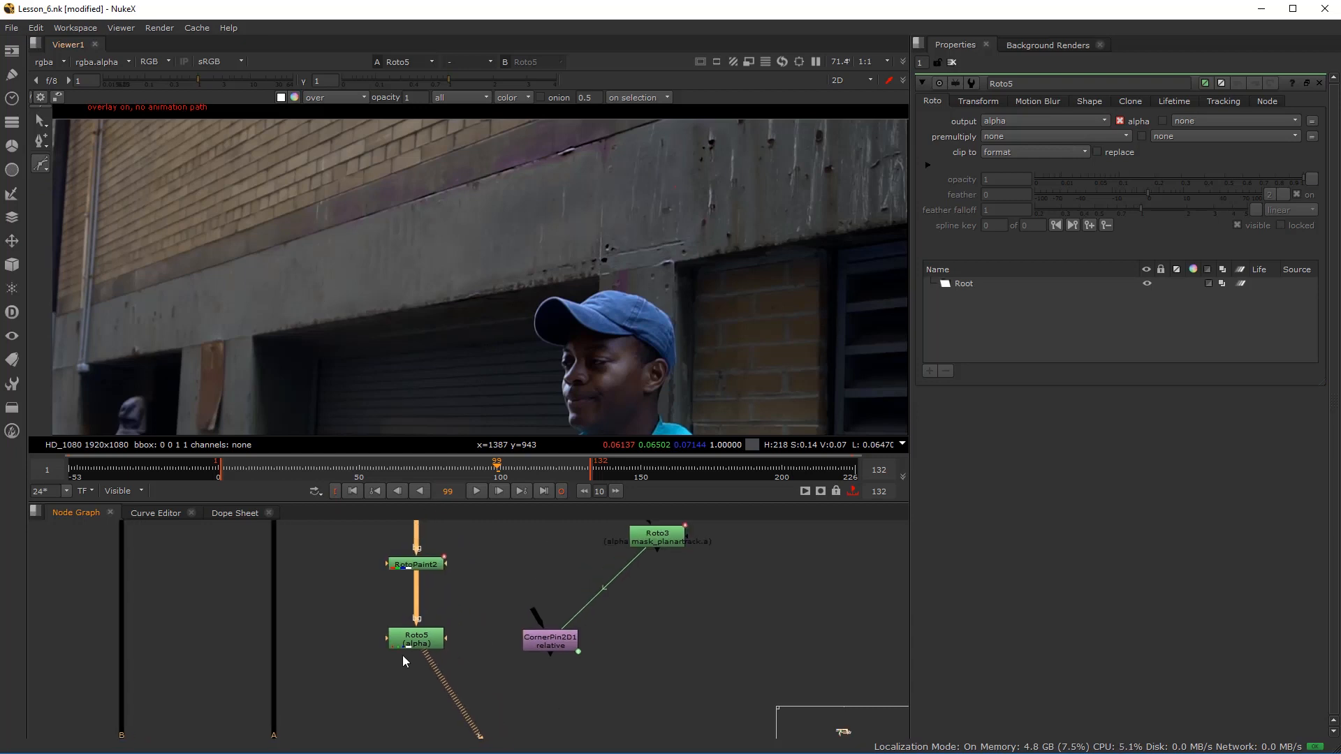
- View the original graffiti frame from FrameHold1 with Roto5 selected for drawing
scroll(426, 587, down, 5)
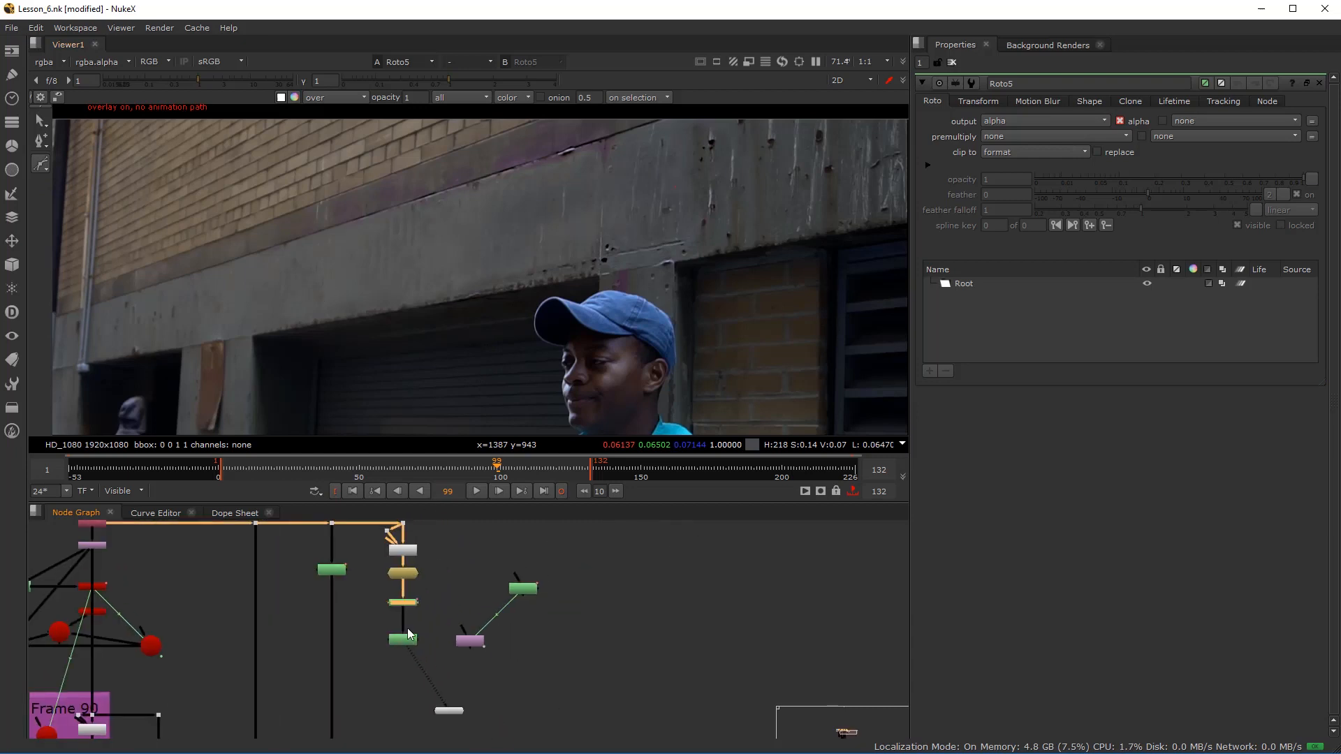
scroll(436, 632, up, 5)
scroll(389, 535, down, 3)
key(1)
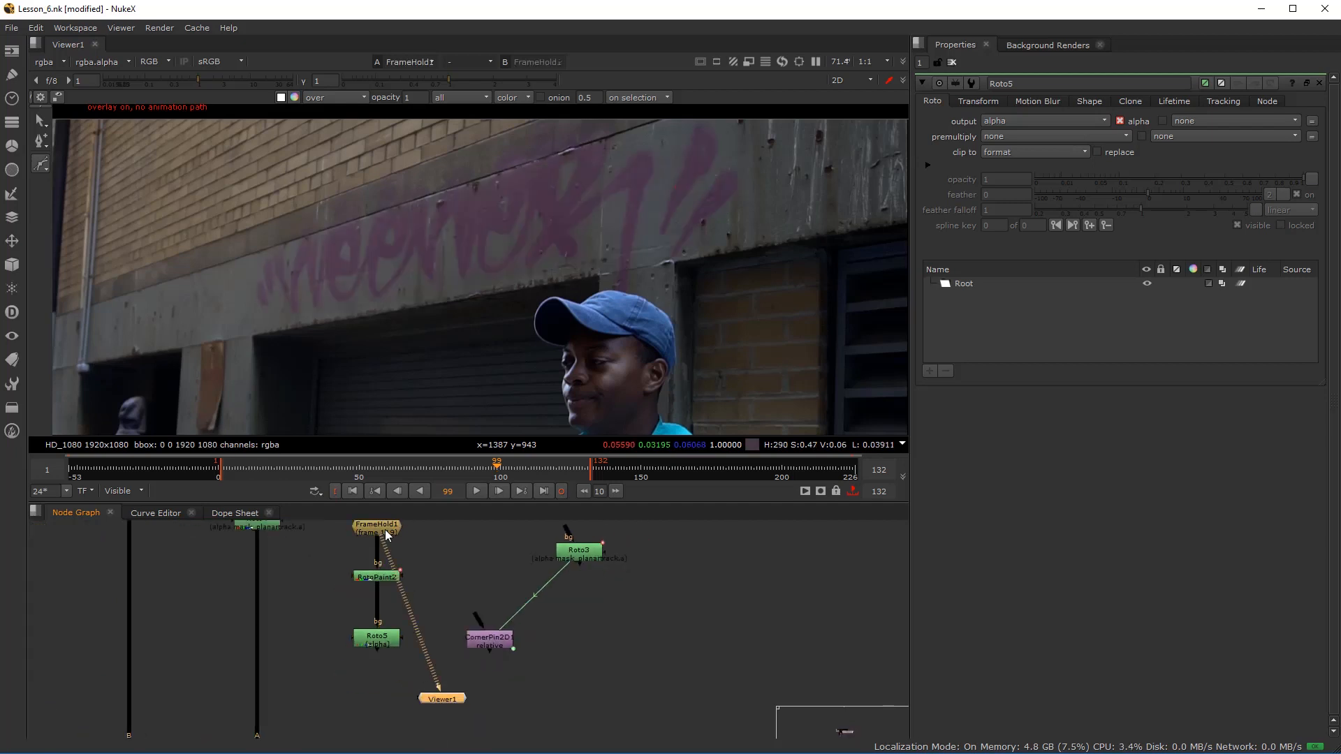
click(379, 640)
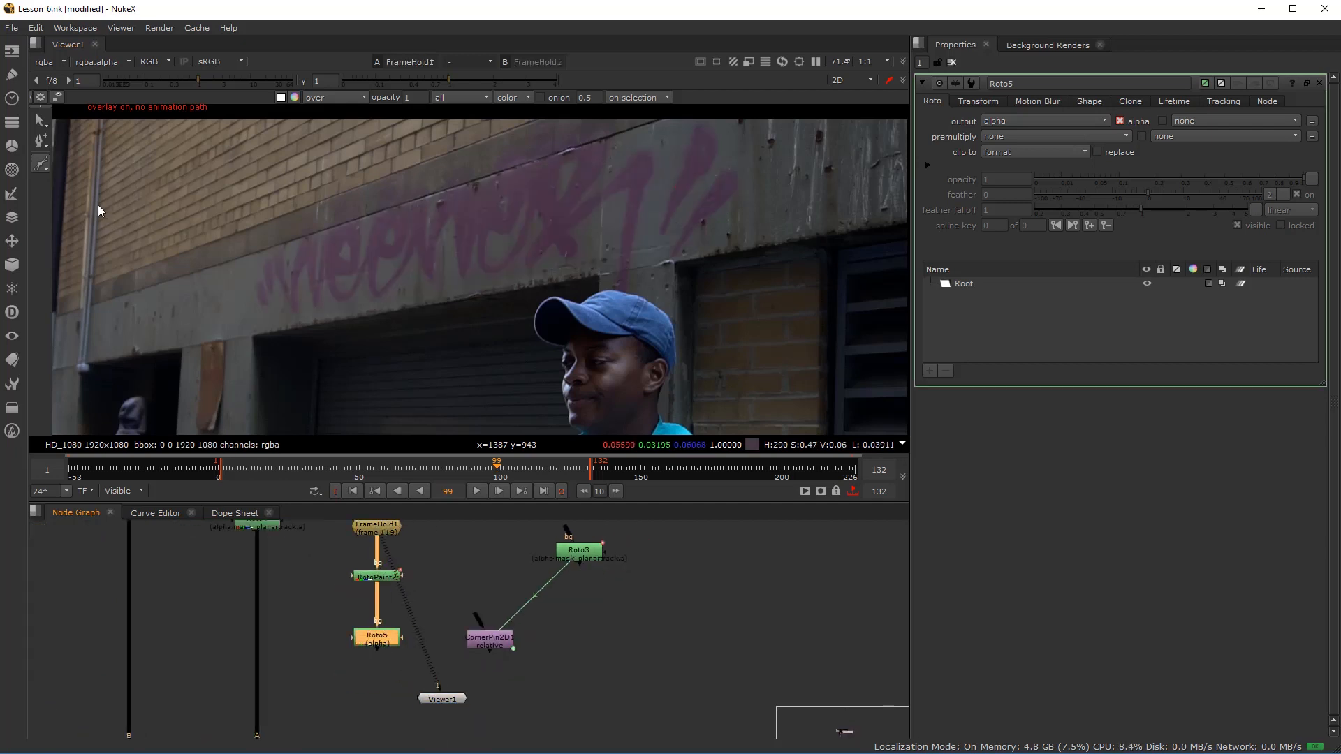
- Draw a closed Bezier shape in Roto5 around the graffiti, running above the ledge and along the beam's lower edge
scroll(275, 221, up, 3)
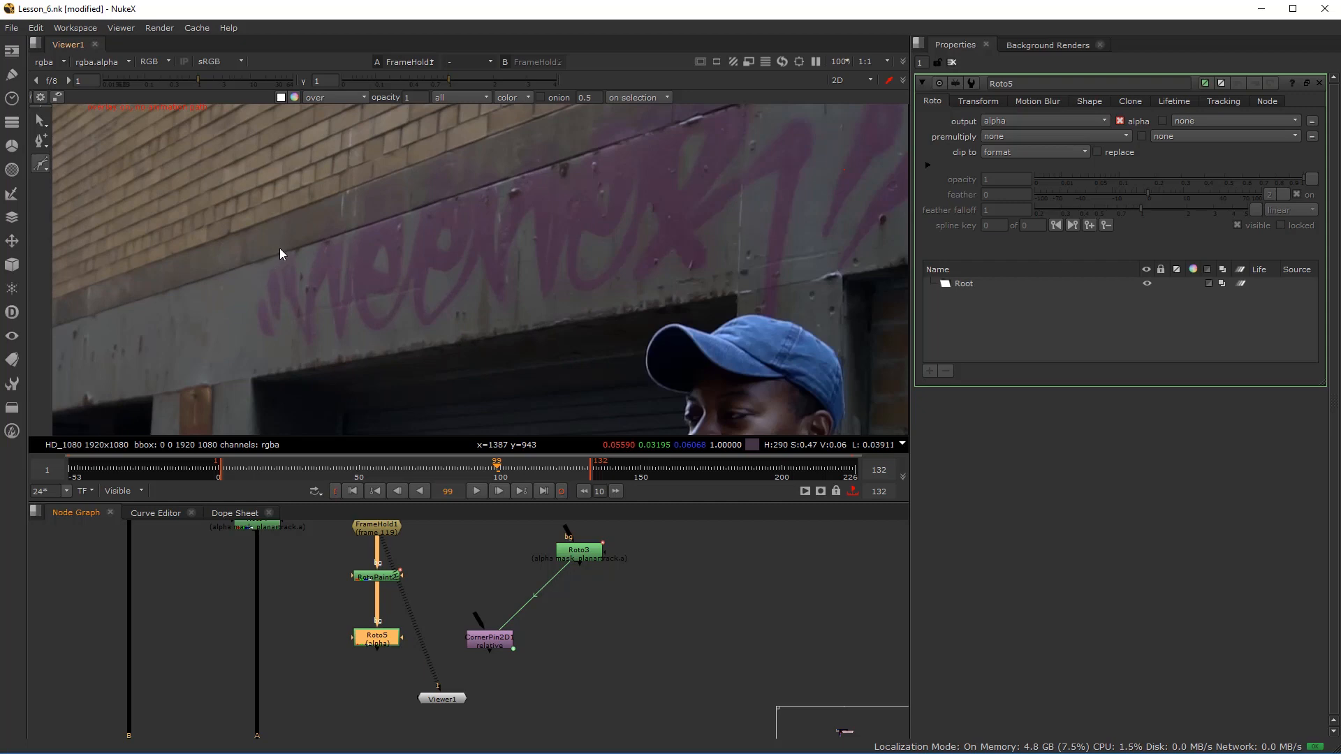
drag(280, 248, 310, 236)
click(515, 162)
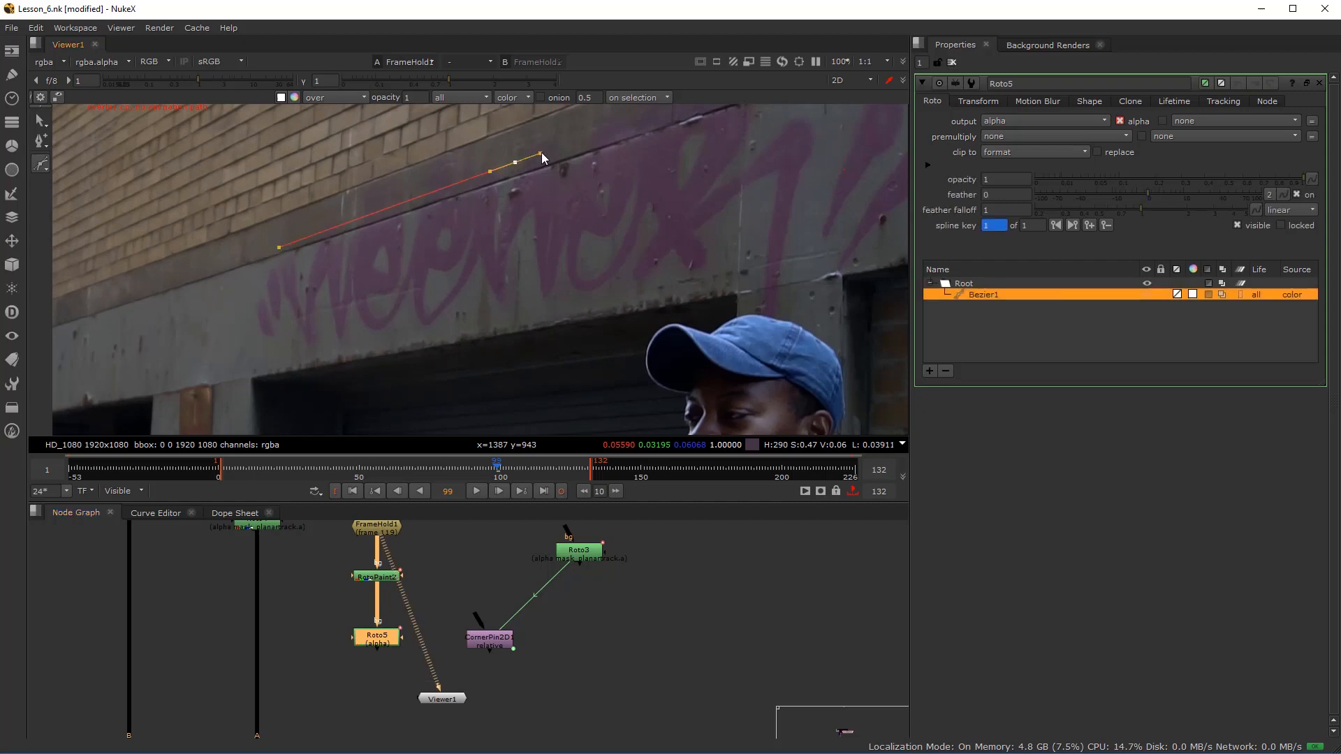
drag(643, 154, 503, 229)
drag(604, 168, 622, 164)
click(681, 165)
click(754, 158)
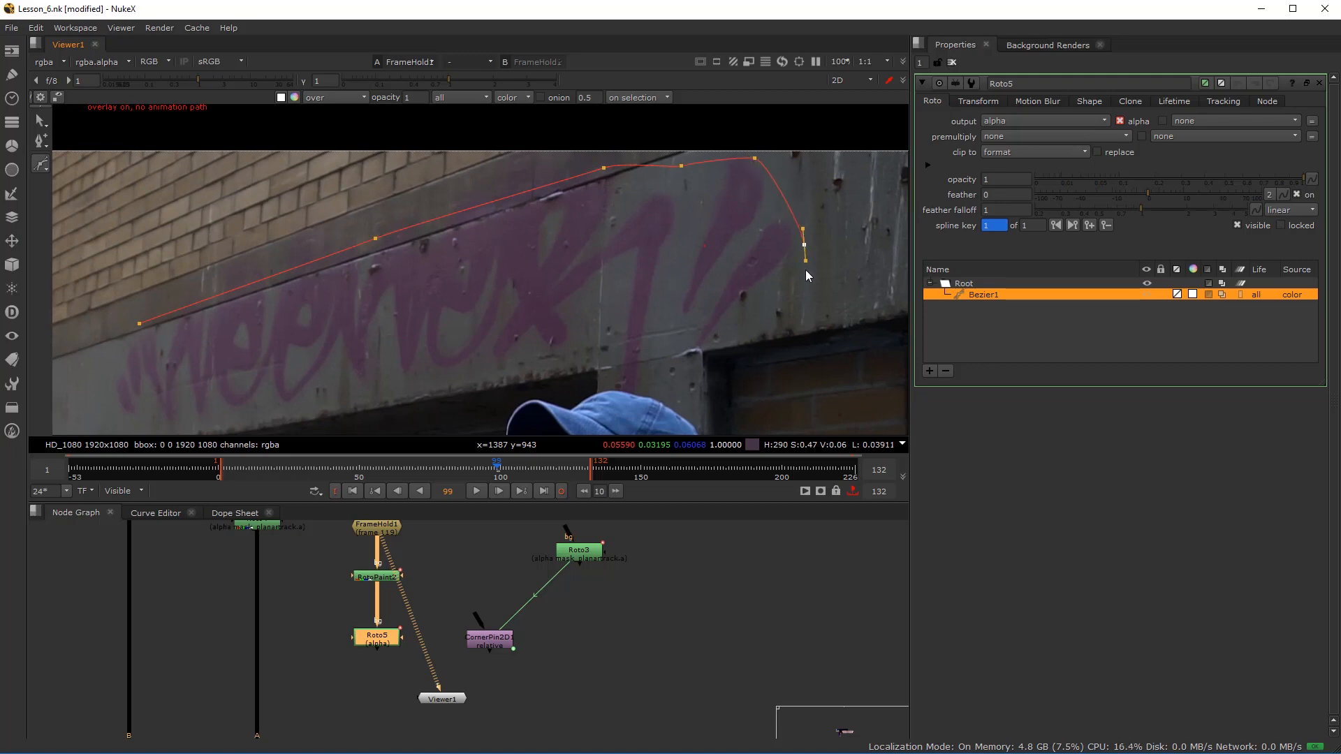
drag(806, 271, 807, 276)
drag(731, 294, 718, 300)
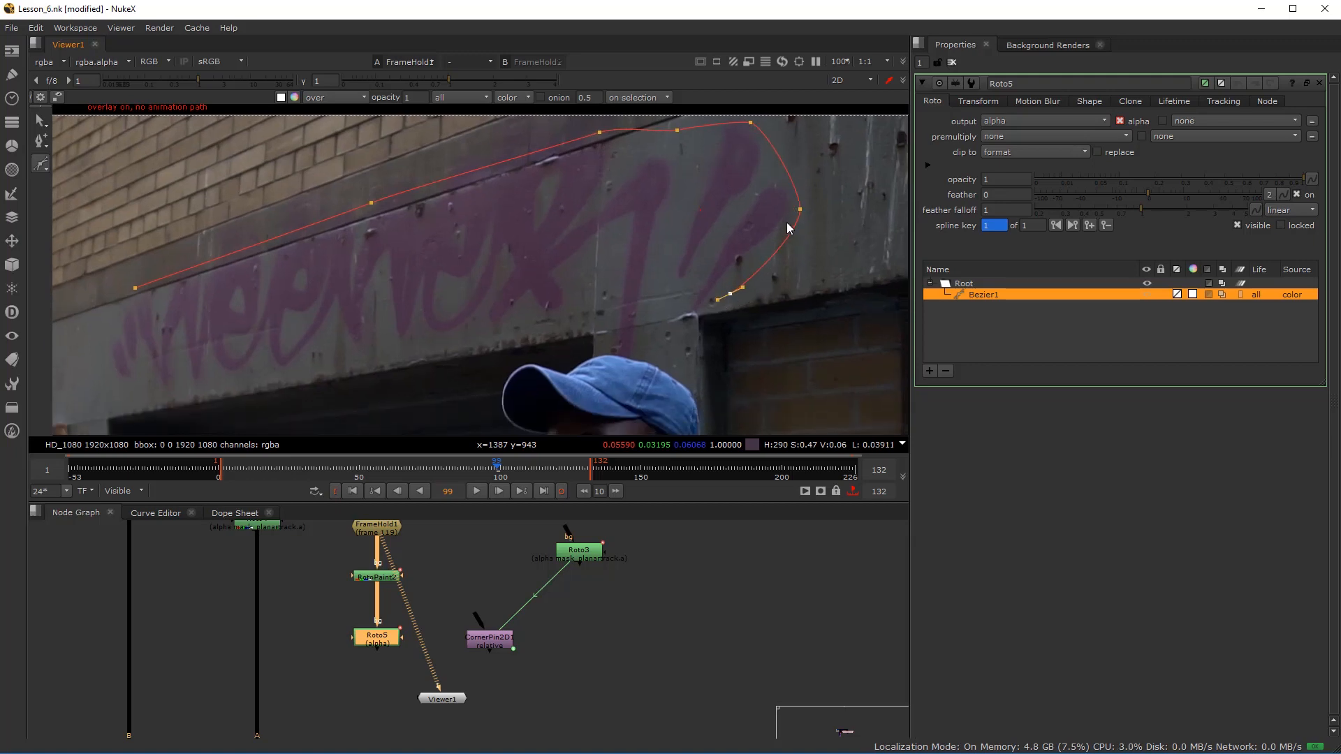
drag(687, 315, 671, 323)
drag(448, 357, 426, 357)
drag(299, 380, 273, 386)
drag(137, 412, 274, 364)
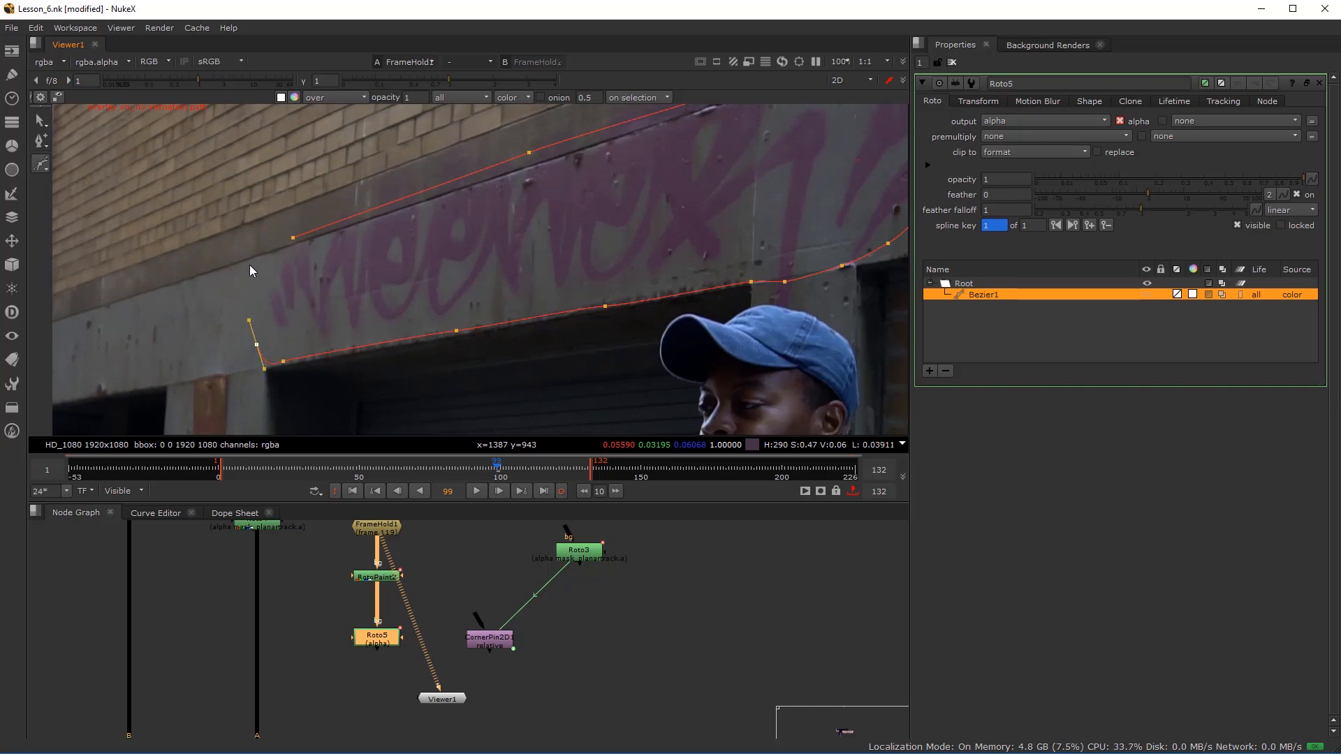
click(293, 238)
- Pull the Bezier's feather points outward along its upper edge above the purple ledge and at the upper right corner
drag(293, 237, 289, 223)
click(530, 152)
click(528, 151)
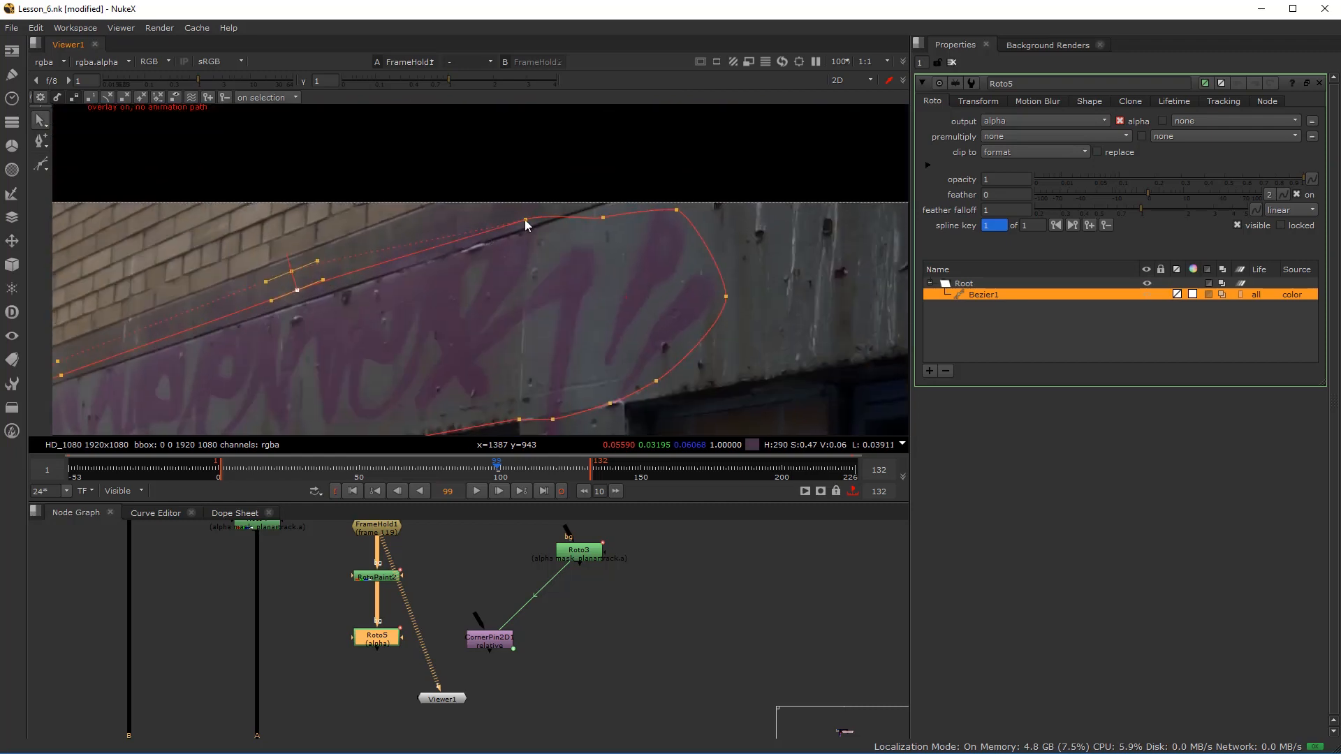
click(525, 219)
drag(525, 217, 518, 211)
scroll(590, 212, up, 3)
click(612, 221)
mouse_move(613, 219)
mouse_down()
mouse_move(614, 189)
mouse_move(611, 201)
mouse_up()
click(738, 208)
drag(739, 206, 753, 204)
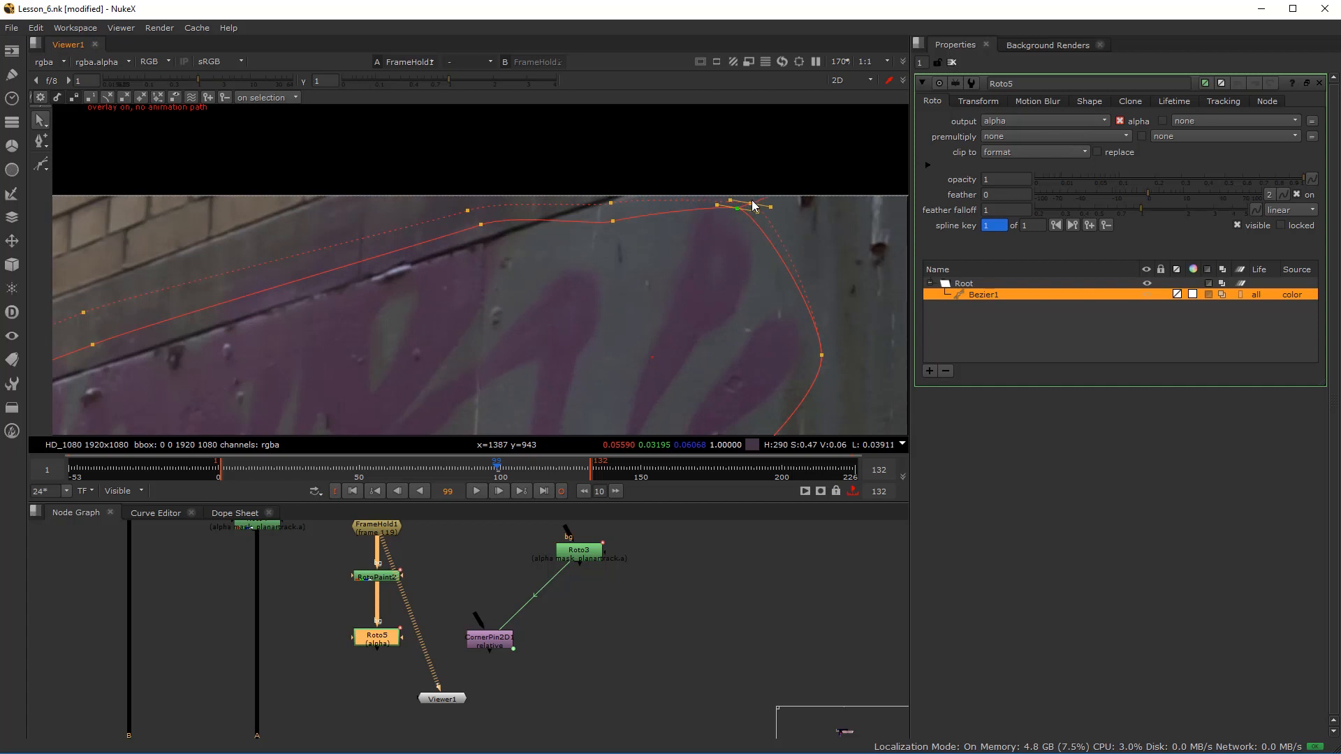
- Feather the Bezier outward around its right-hand curve and along the joint above the pillar
drag(770, 317, 648, 253)
drag(559, 364, 583, 273)
click(590, 282)
click(510, 314)
mouse_move(508, 313)
mouse_down()
mouse_move(514, 330)
mouse_move(507, 307)
mouse_up()
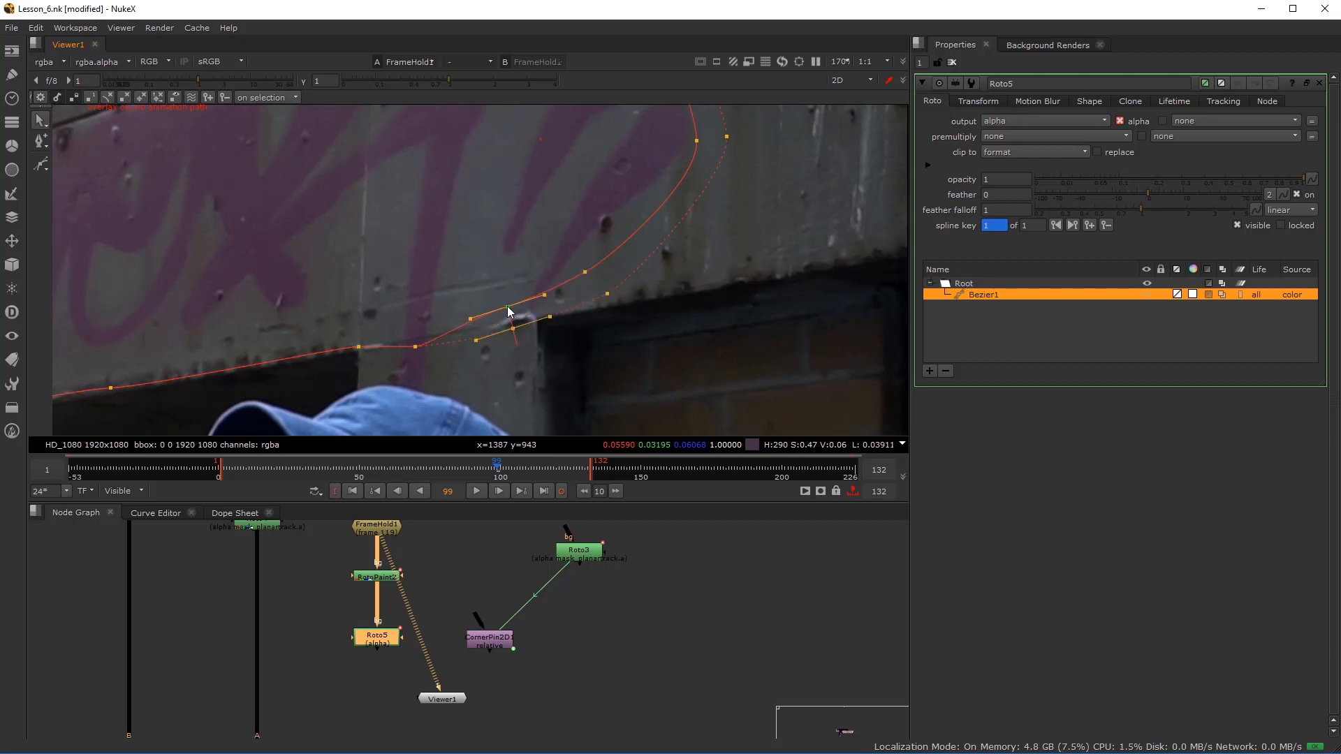
drag(419, 353, 460, 339)
scroll(455, 318, up, 1)
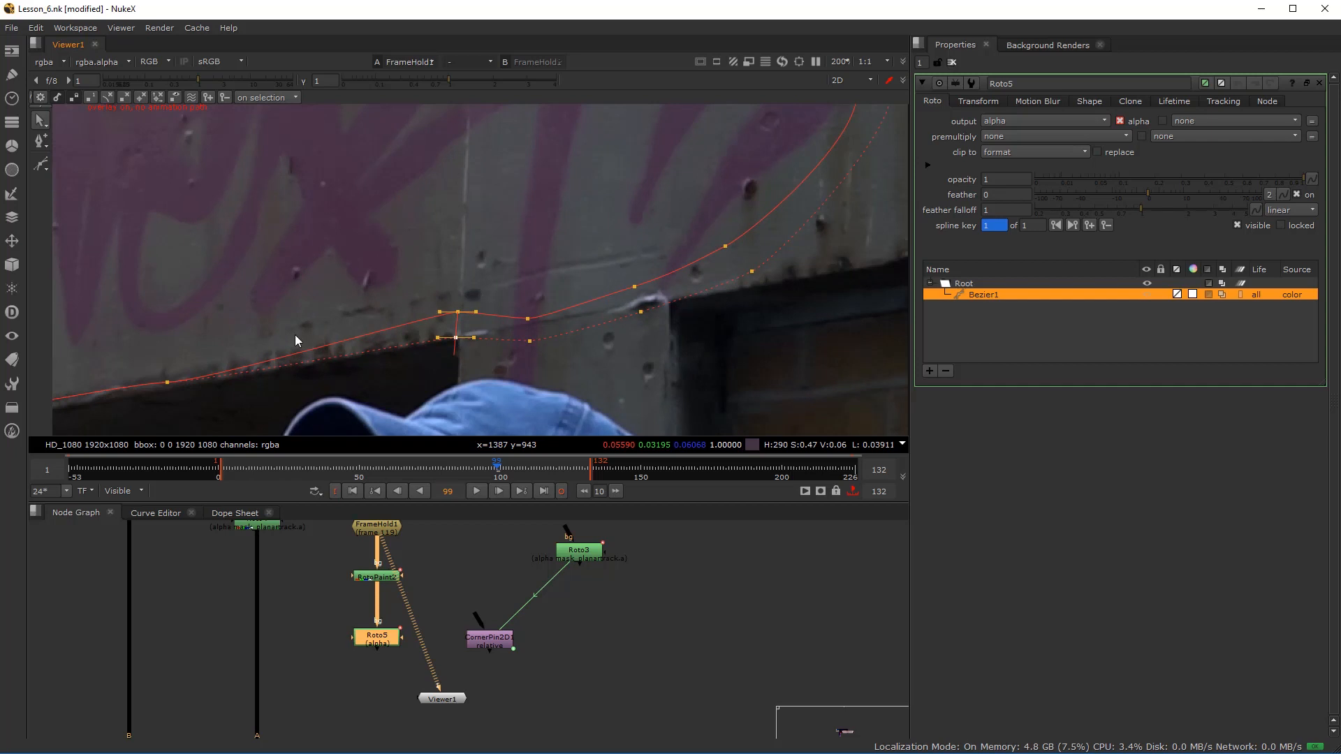
- Extend the feather along the Bezier's lower side to the concrete beam's bottom edge, as far as its lower left corner
drag(299, 338, 533, 354)
scroll(489, 346, up, 1)
click(427, 335)
drag(427, 335, 422, 330)
click(773, 280)
scroll(295, 311, down, 1)
drag(93, 381, 549, 294)
scroll(537, 308, up, 1)
drag(182, 370, 436, 316)
scroll(487, 298, up, 1)
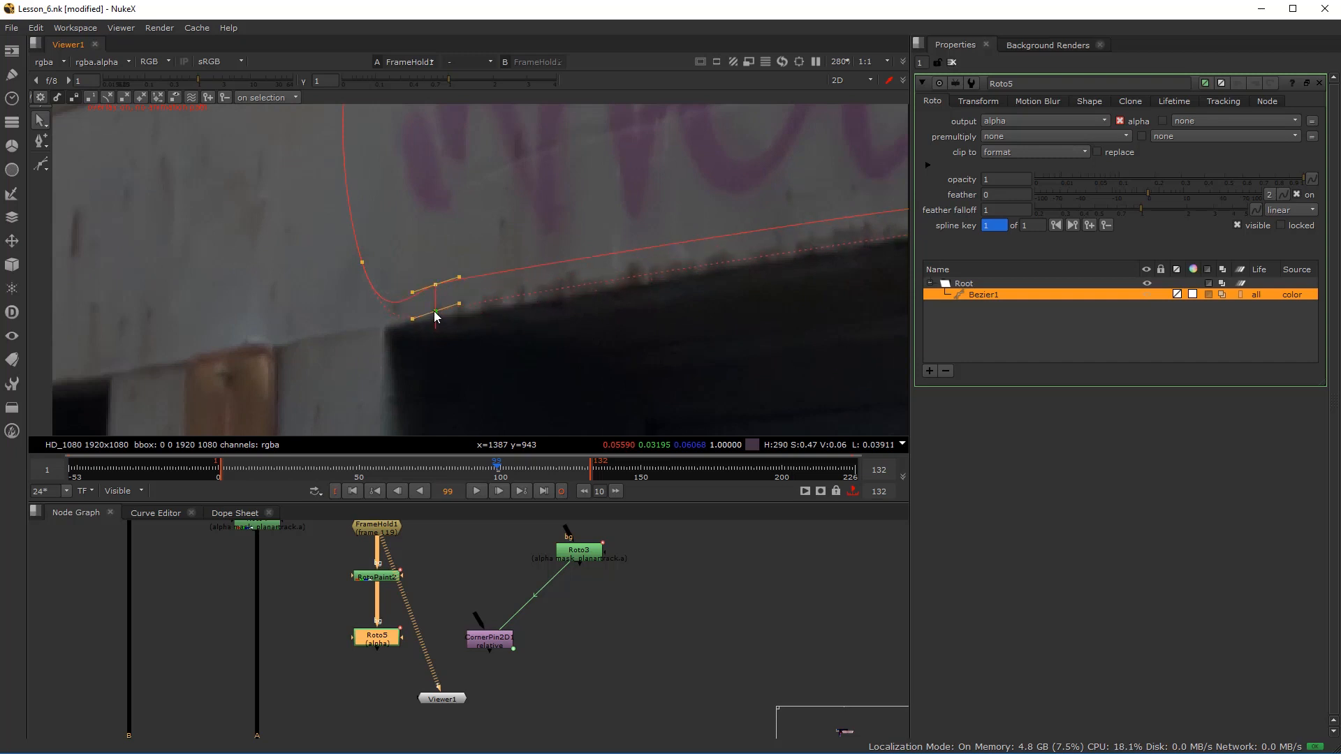
- Adjust the Bezier's left end, feather it outward, and refine the feather beside the upper ledge
drag(363, 263, 383, 287)
scroll(382, 289, down, 4)
scroll(393, 170, up, 1)
click(377, 183)
drag(351, 190, 287, 295)
scroll(472, 145, down, 2)
scroll(521, 231, down, 1)
drag(759, 137, 590, 230)
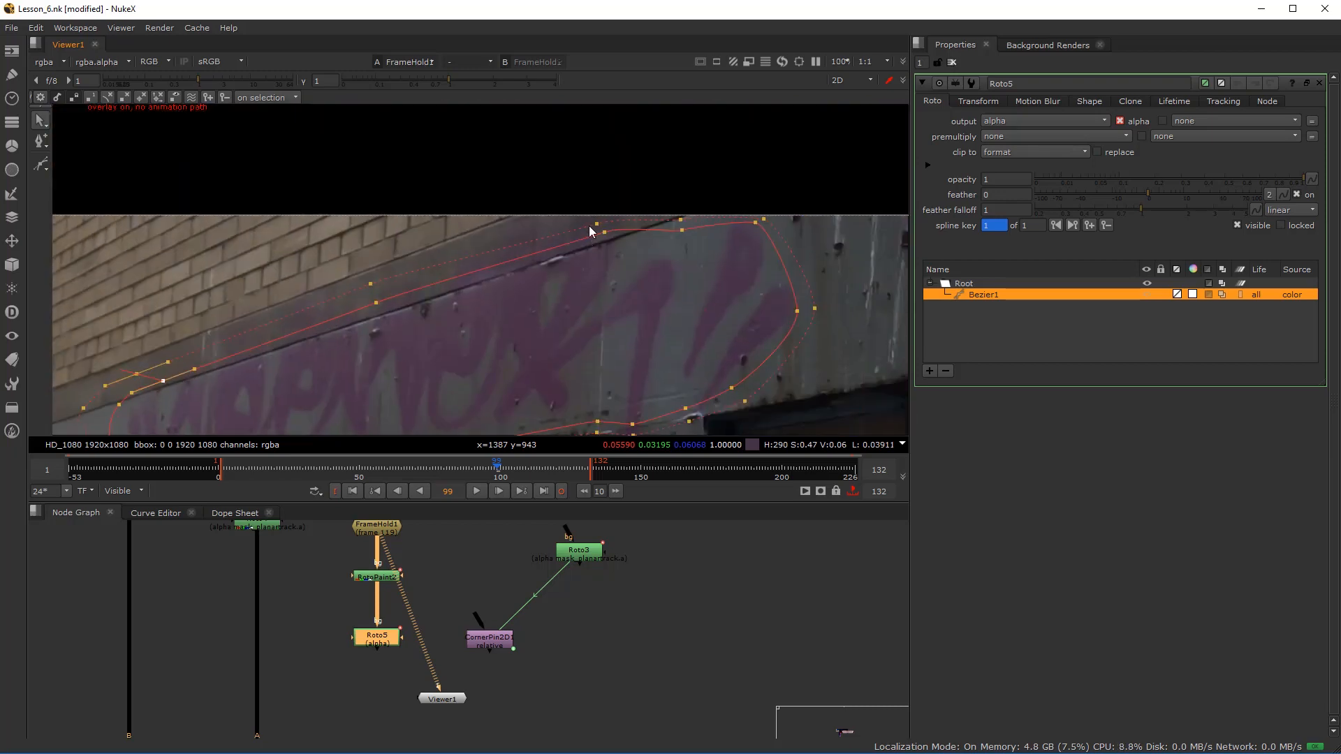
scroll(593, 249, up, 2)
click(595, 213)
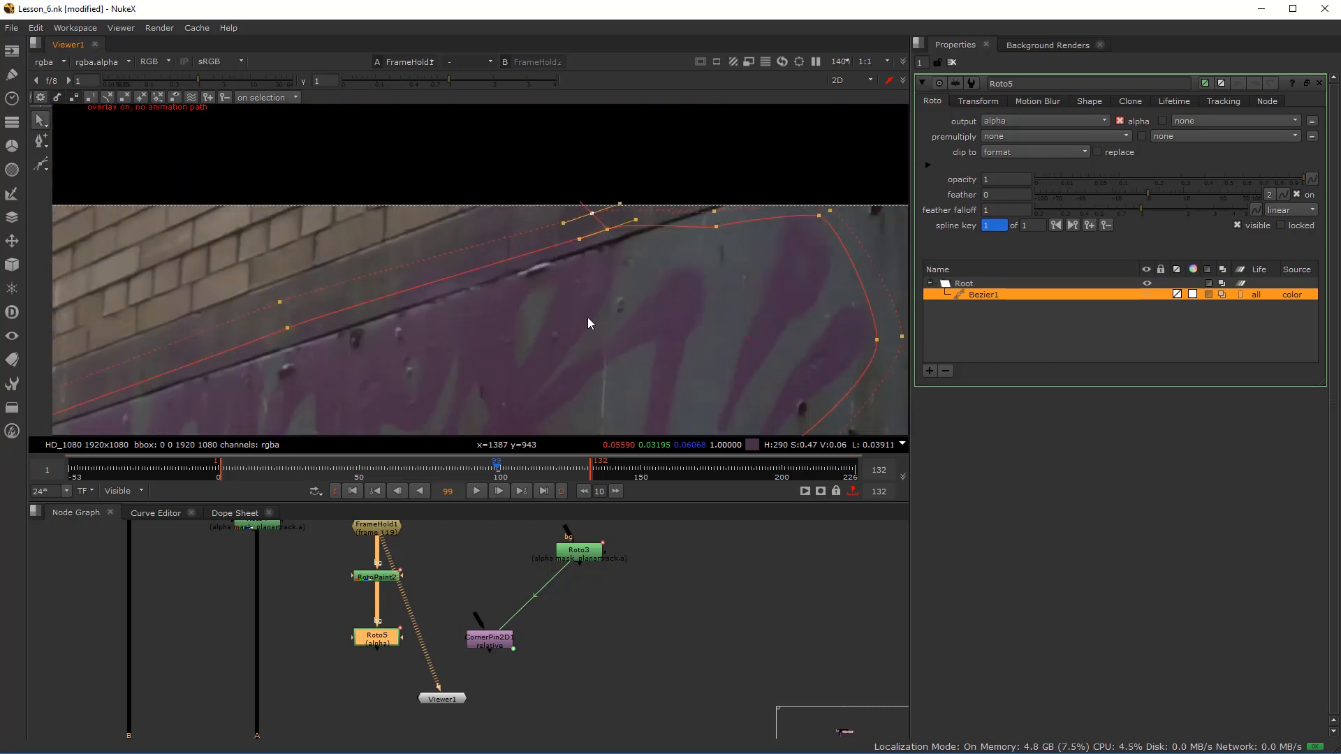
scroll(473, 275, down, 3)
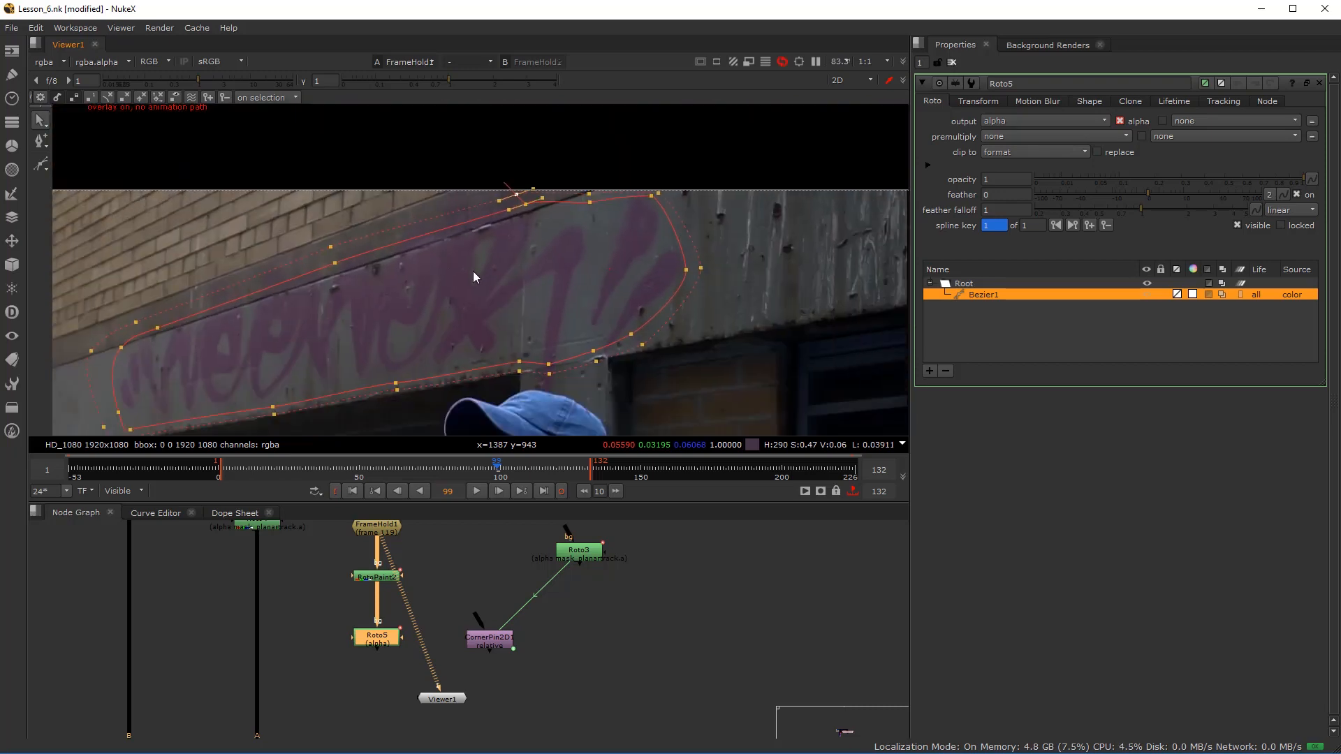
- Set Roto5's premultiply to rgb with replace enabled, and view the cut-out clean patch
click(1016, 132)
click(1027, 153)
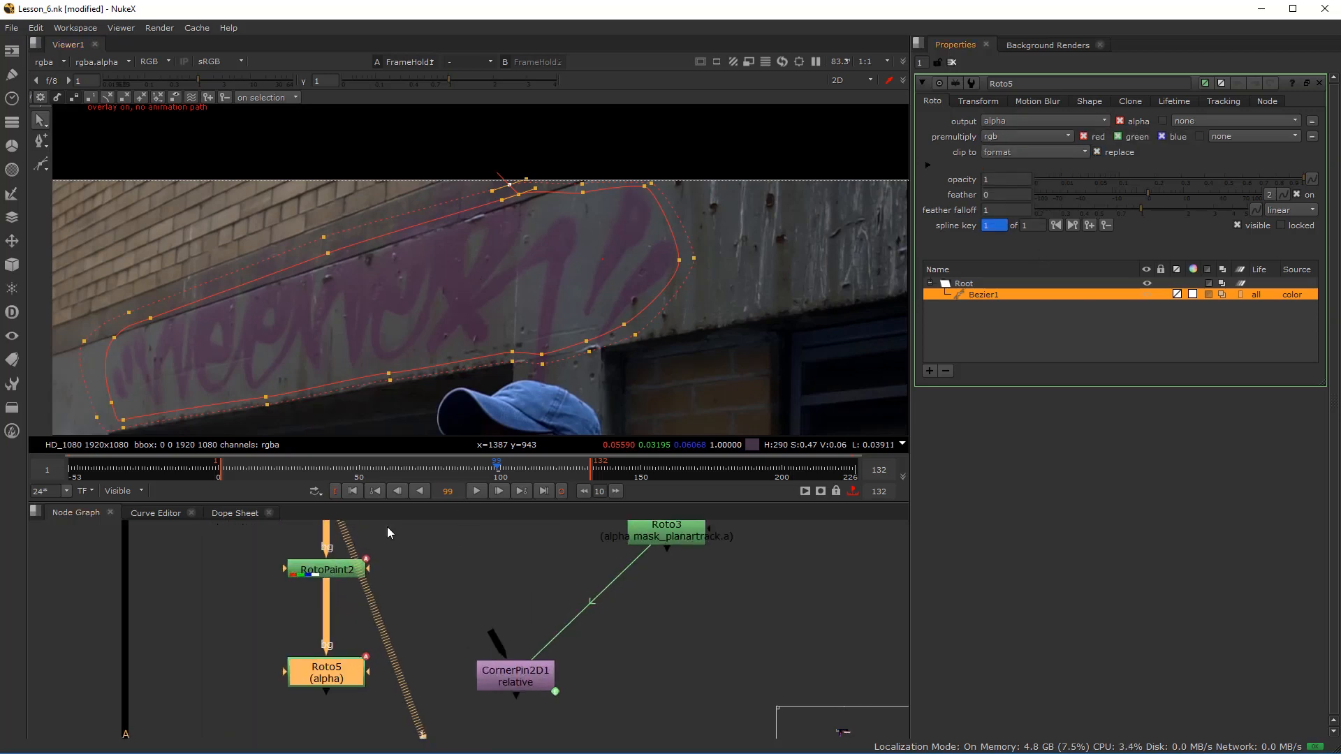
key(1)
scroll(389, 383, down, 4)
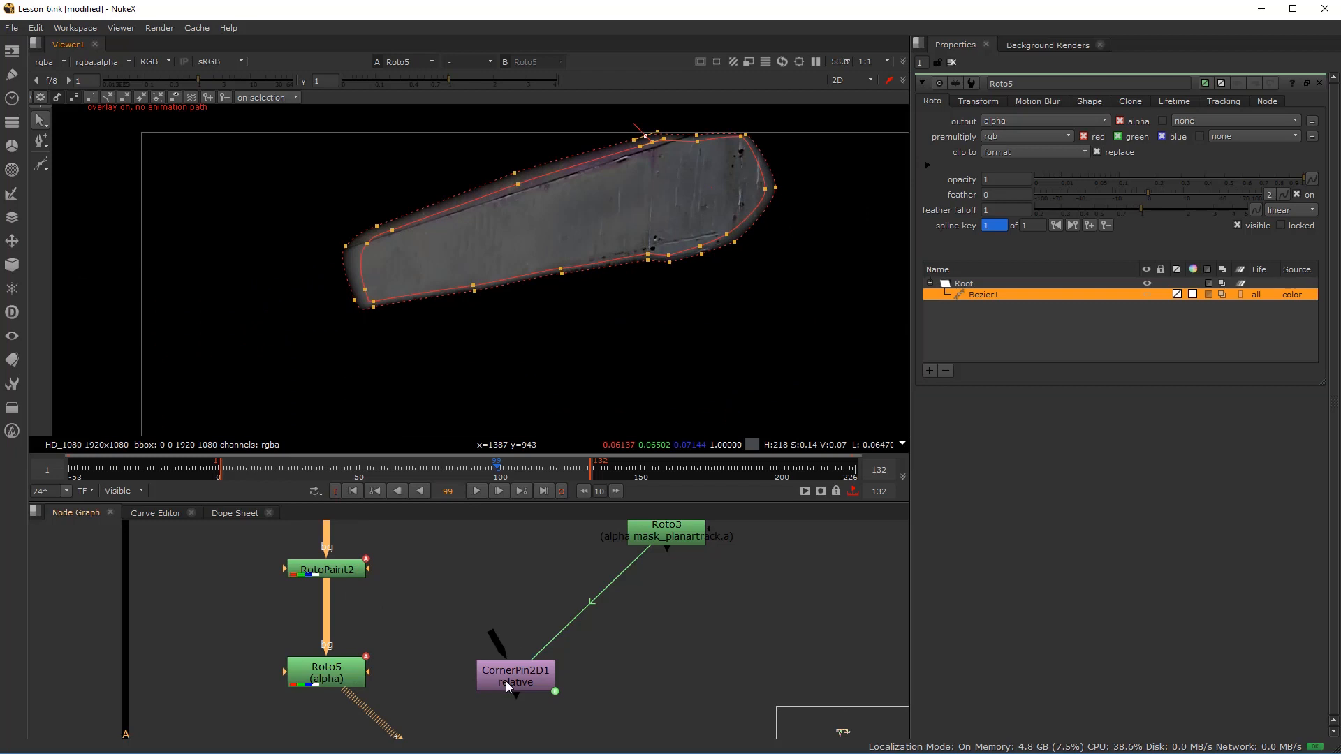
- Connect CornerPin2D1 below Roto5, view its output, and check the tracked patch at frame 108
scroll(548, 661, down, 2)
drag(548, 629, 485, 654)
scroll(454, 662, up, 2)
drag(485, 653, 436, 738)
drag(411, 679, 429, 591)
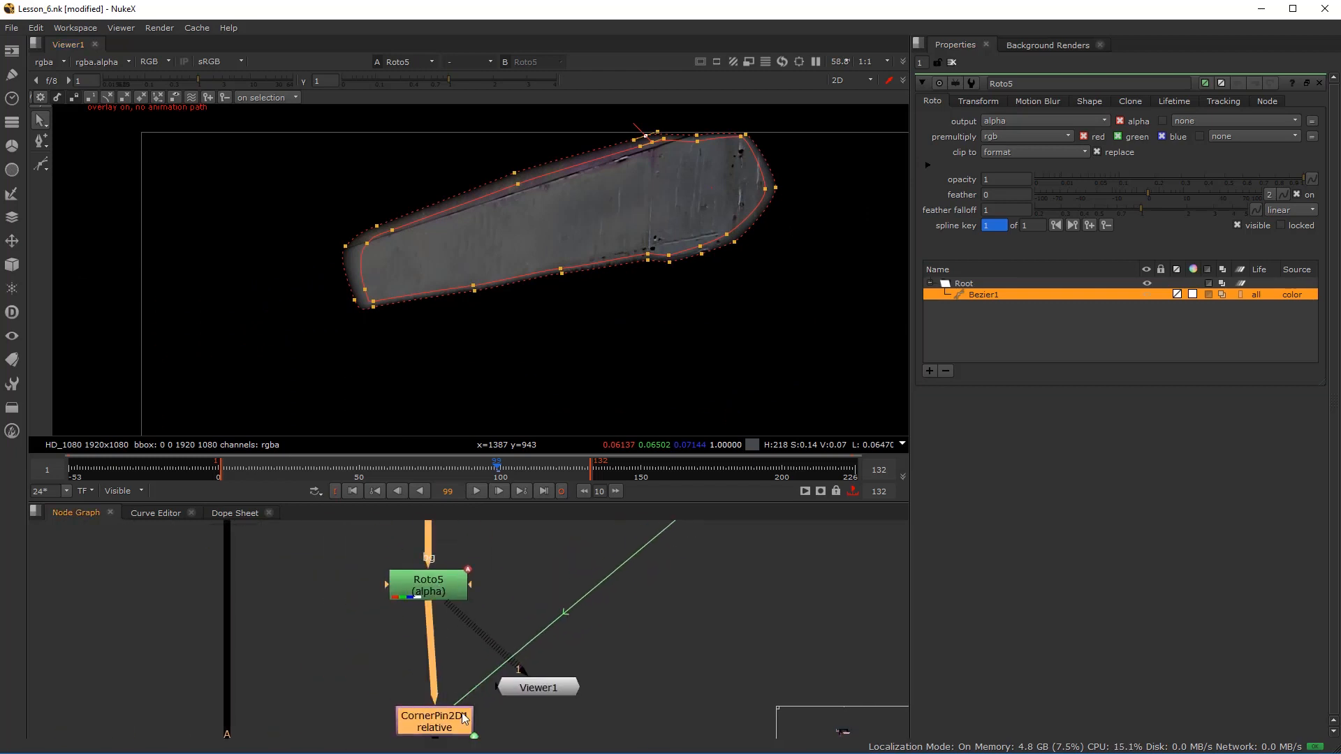
drag(444, 722, 427, 711)
key(1)
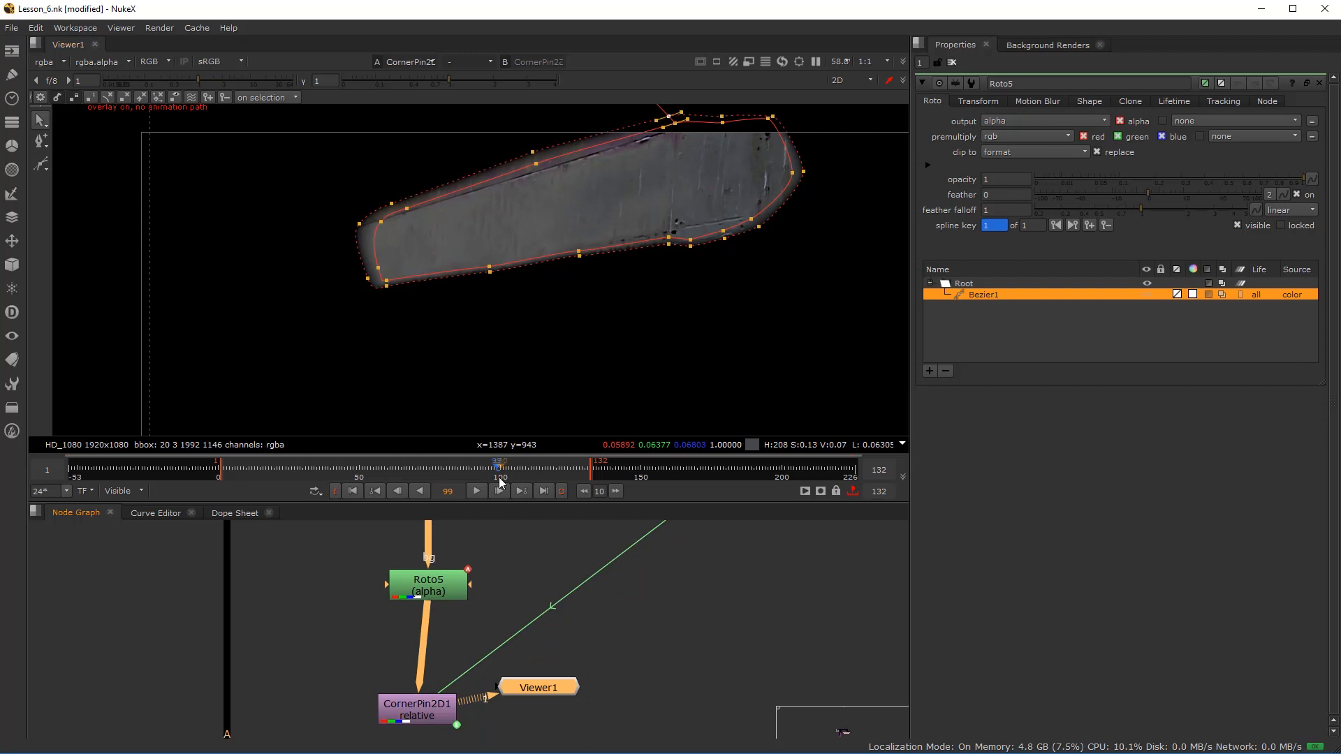
drag(485, 480, 522, 480)
- Arrange Roto3 beside CornerPin2D1 with Viewer1 below them, and select CornerPin2D1
scroll(539, 365, down, 1)
scroll(520, 691, down, 3)
drag(519, 688, 540, 746)
drag(589, 550, 525, 606)
click(419, 716)
scroll(441, 667, down, 3)
scroll(525, 635, up, 1)
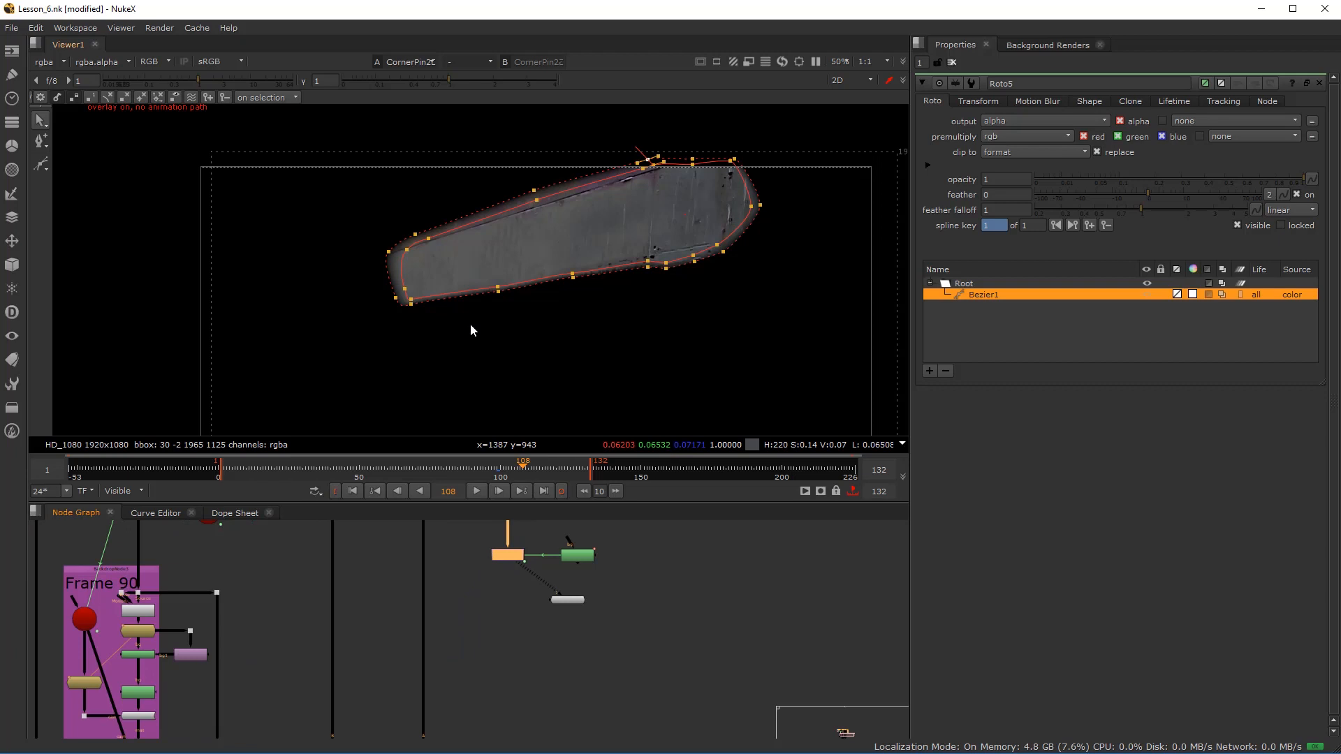
- Merge the corner-pinned patch over the end of the main comp chain, view the merge, and check it at frame 43
scroll(491, 694, down, 2)
click(511, 703)
key(m)
drag(515, 701, 374, 714)
scroll(510, 709, up, 4)
scroll(525, 702, down, 4)
drag(482, 728, 504, 535)
drag(497, 703, 498, 702)
key(1)
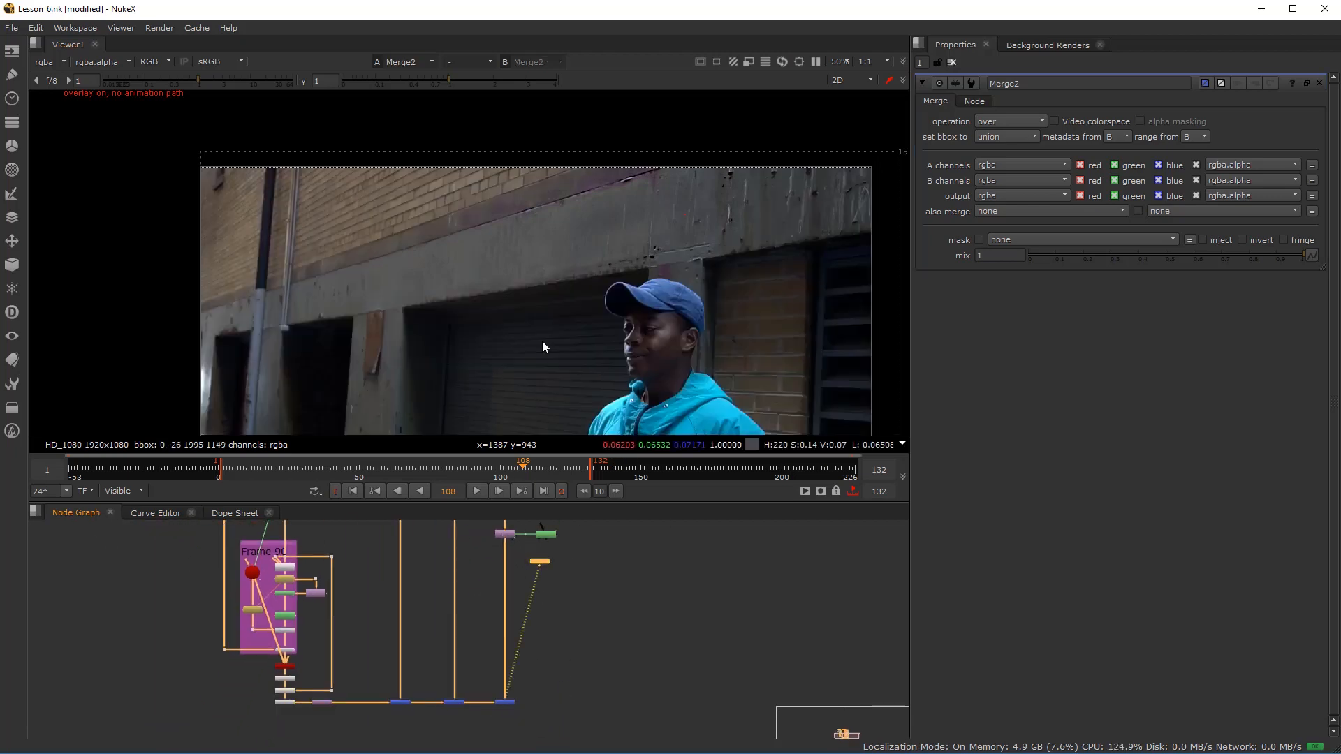
drag(400, 470, 340, 467)
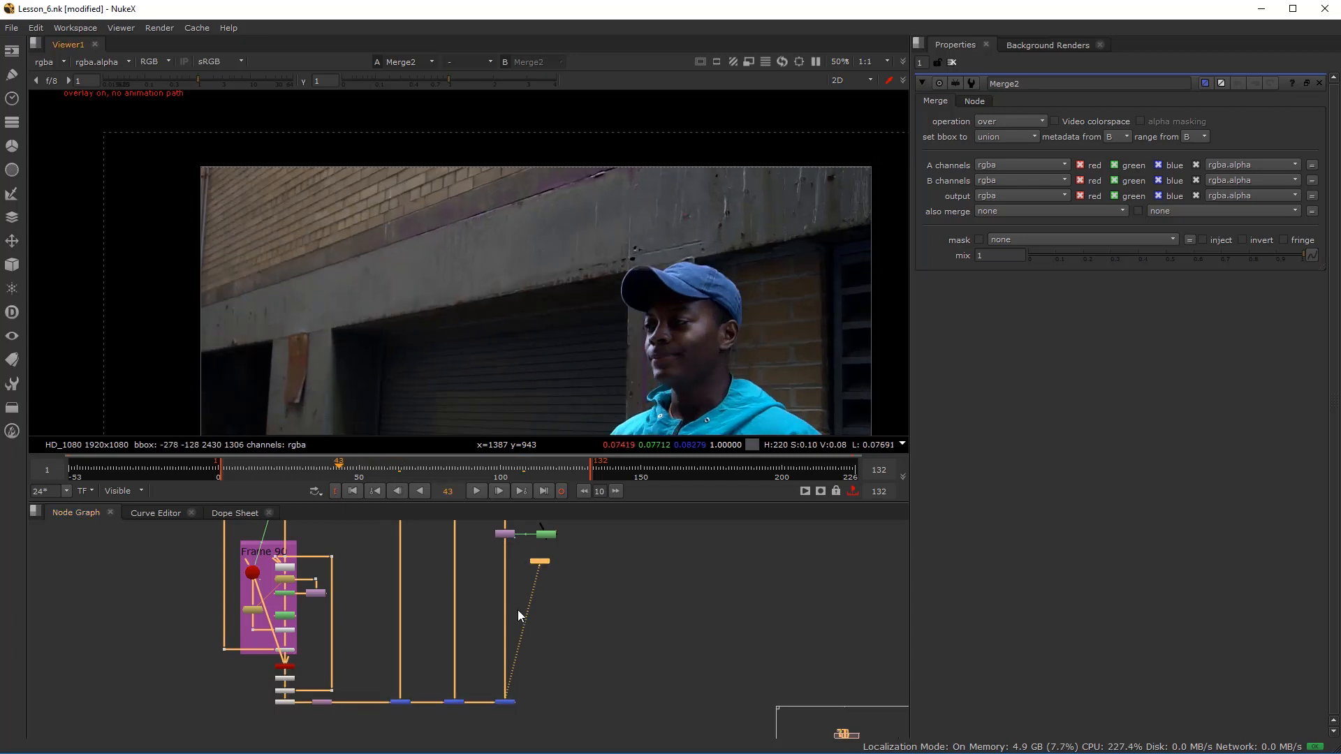
- Set CornerPin2D1's motionblur to 0.002 while viewing frame 57, and save the comp
scroll(509, 593, up, 1)
scroll(500, 685, up, 3)
scroll(470, 694, down, 5)
scroll(476, 598, up, 8)
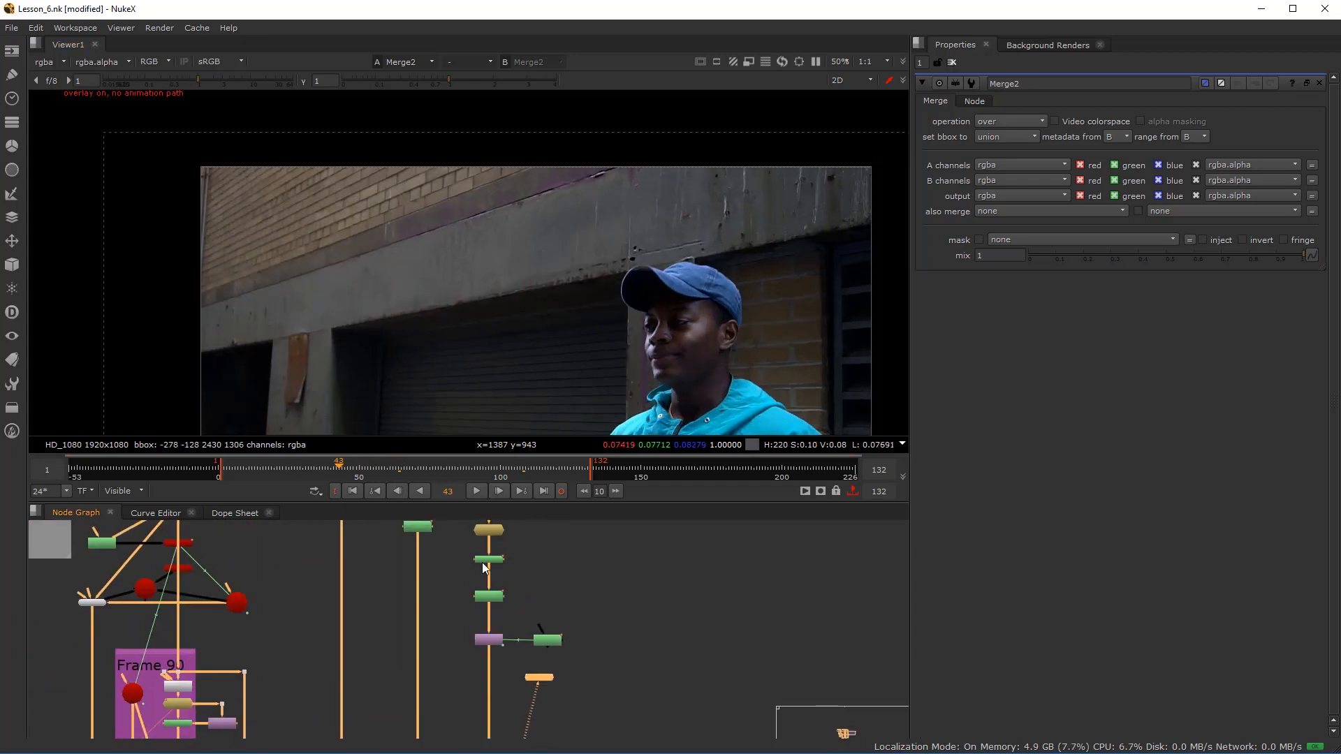
drag(467, 672, 414, 560)
click(482, 618)
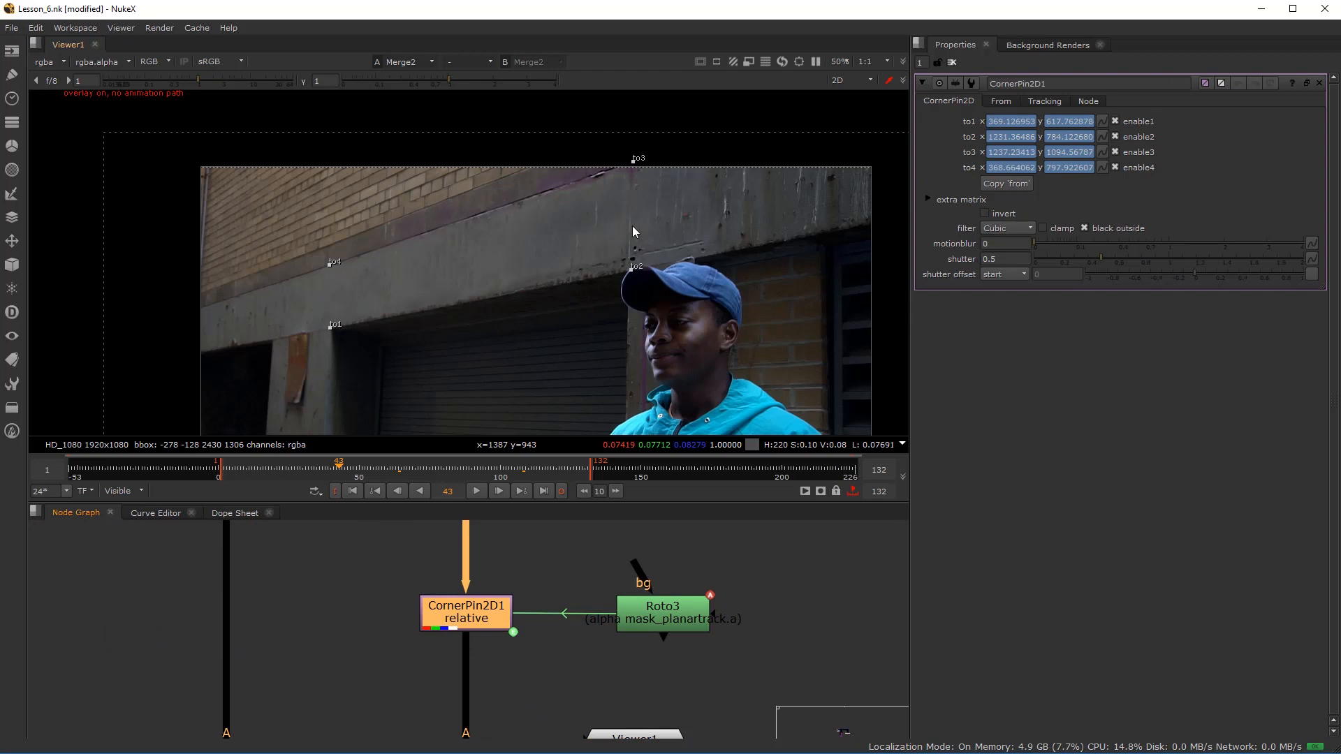
scroll(606, 240, up, 4)
click(378, 467)
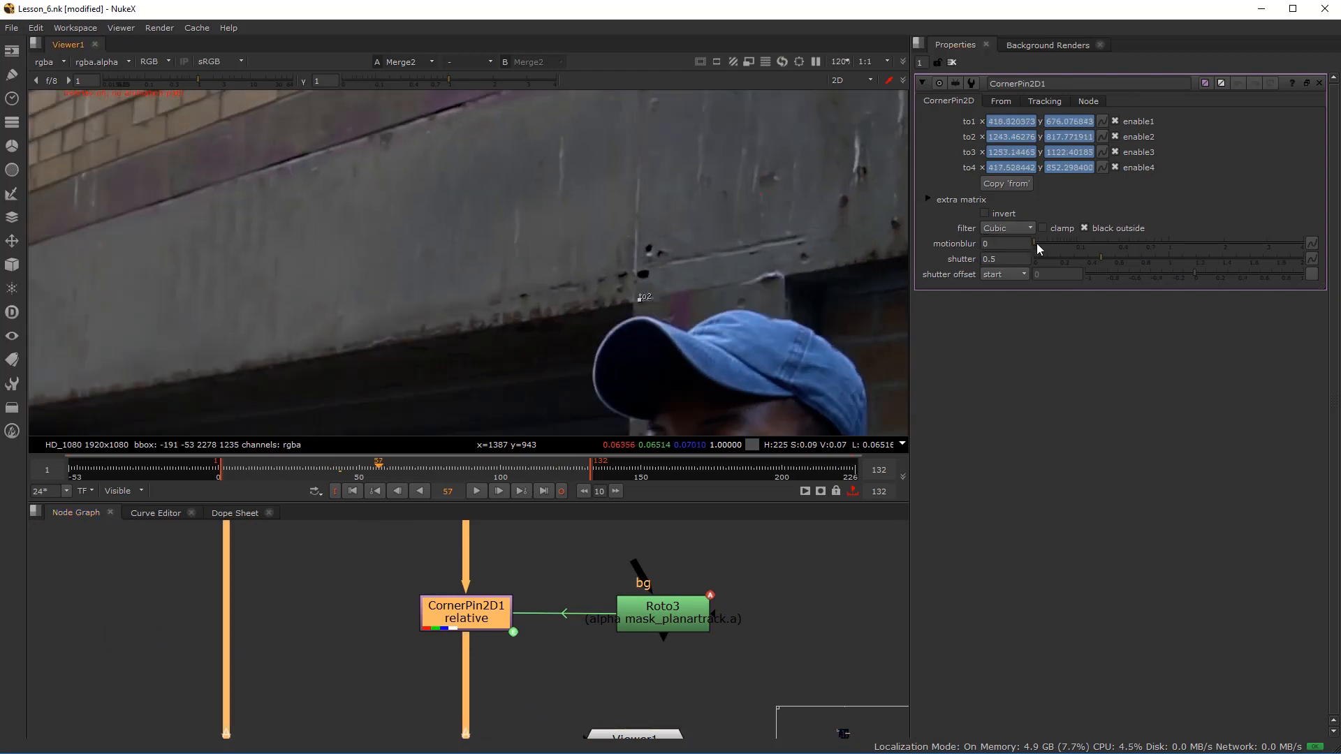
drag(1035, 243, 1037, 243)
click(1040, 243)
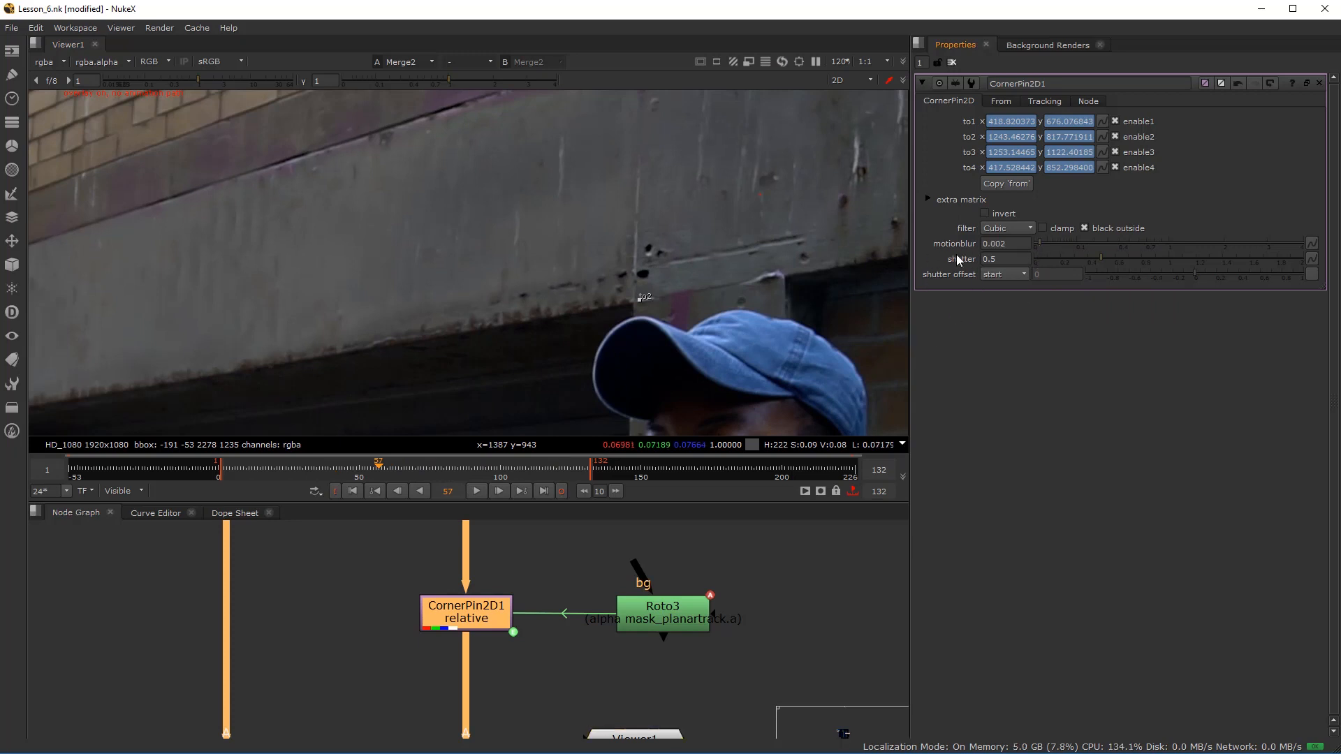
click(16, 28)
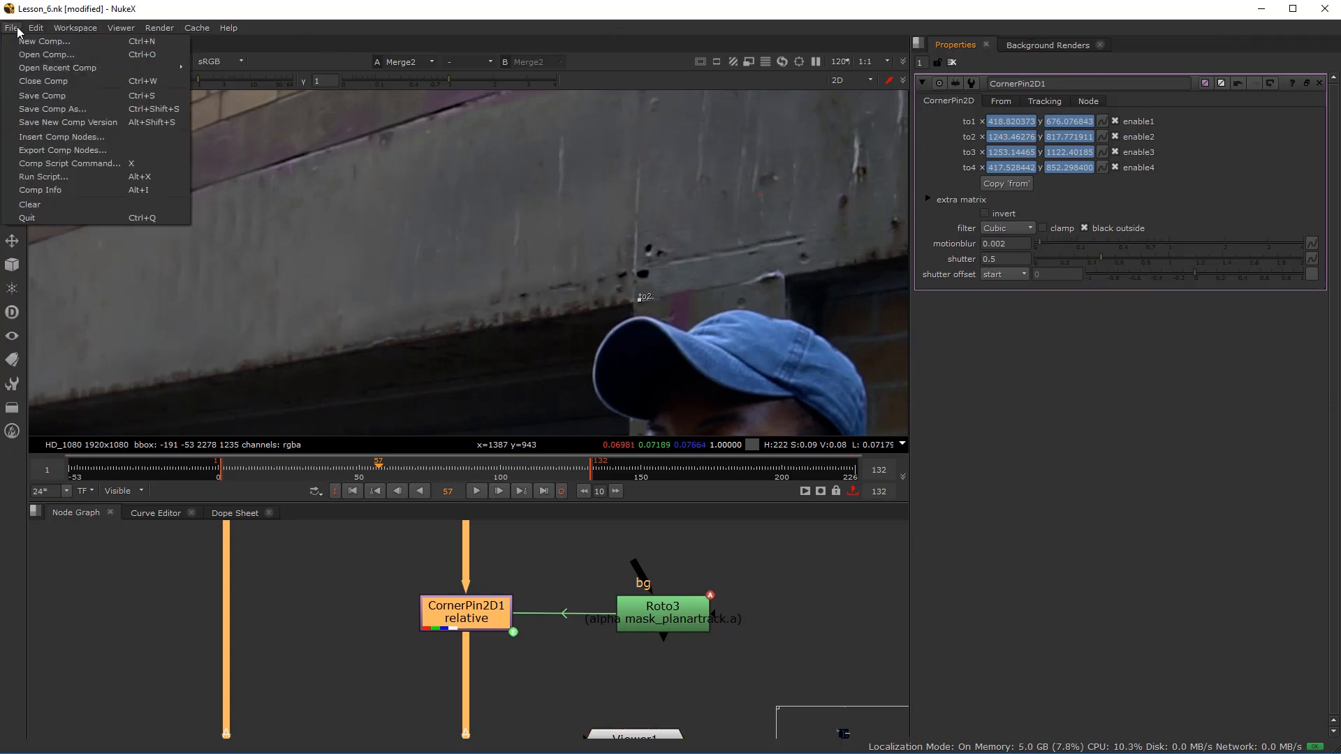
click(40, 97)
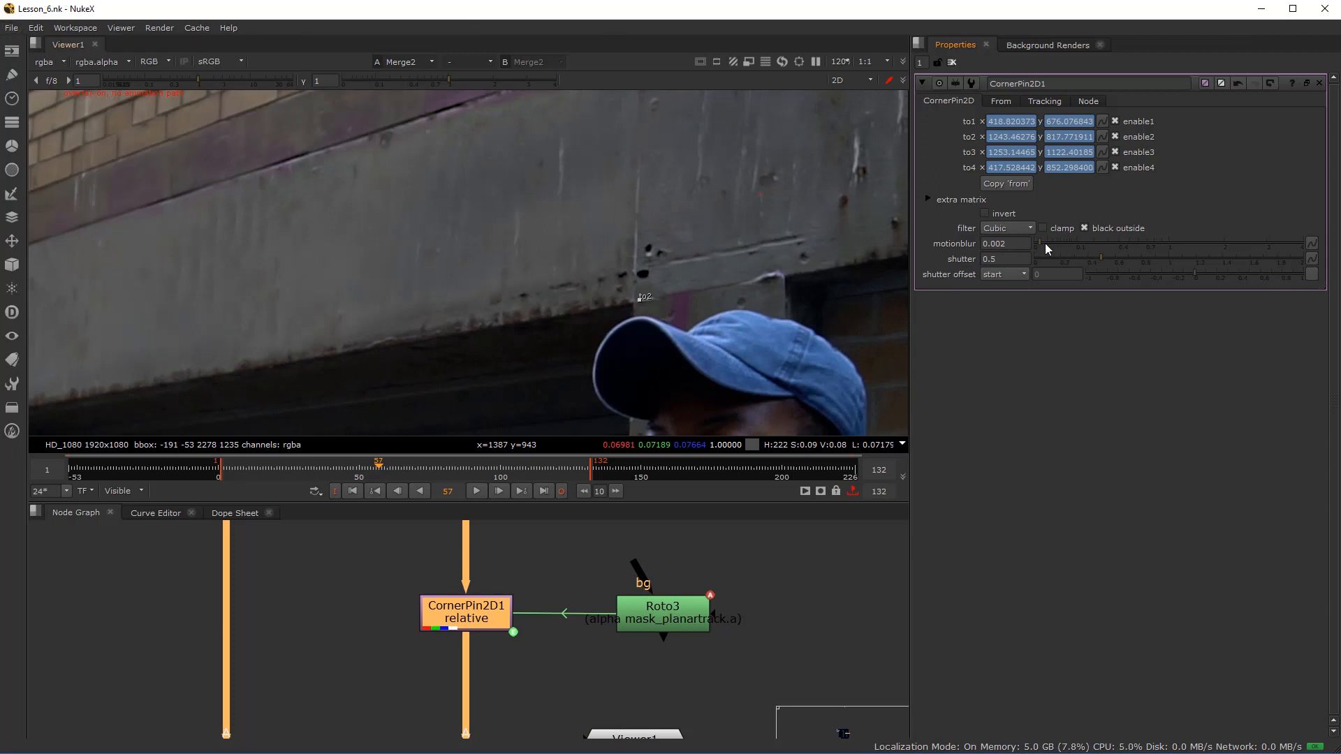
- Set CornerPin2D1's shutter to 0.21 and its shutter offset to centred
drag(1103, 256, 1166, 255)
drag(1054, 259, 1062, 258)
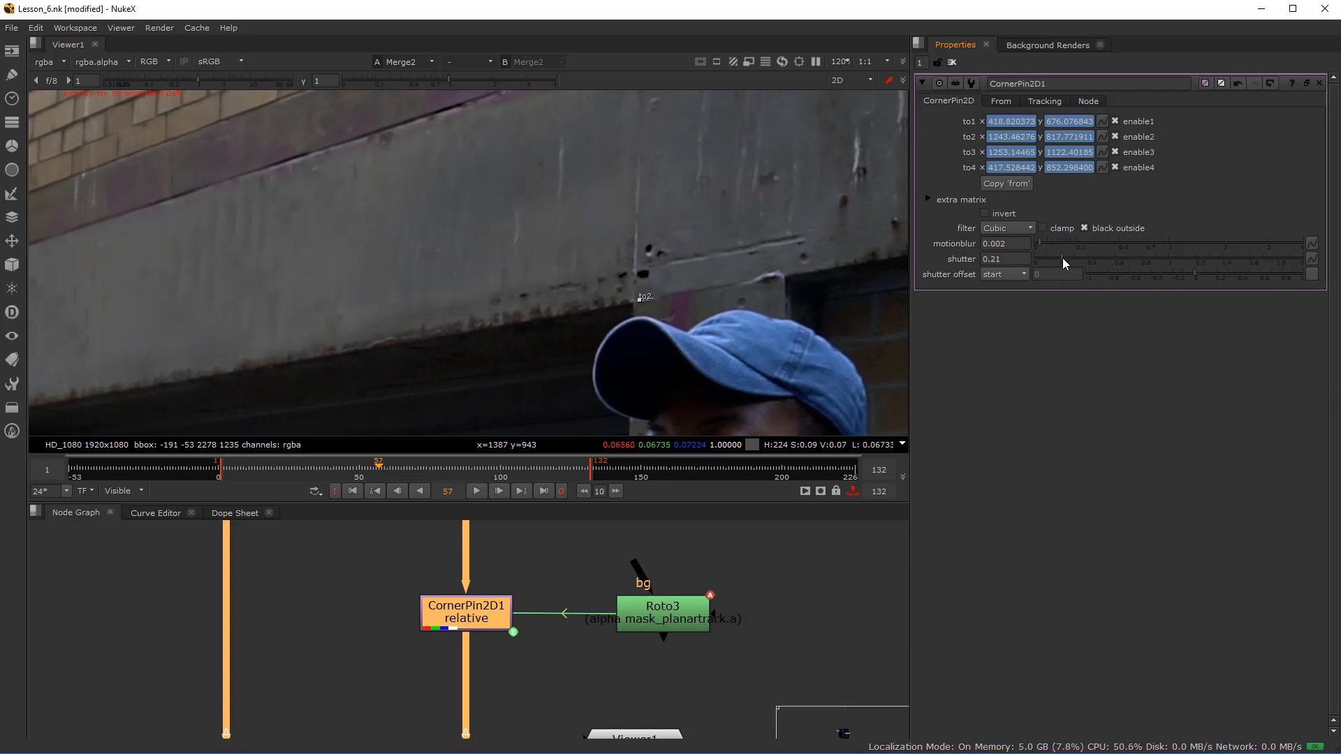
click(1022, 262)
- Hide the viewer overlay and check the blurred patch on the beam at frame 6
scroll(612, 237, down, 5)
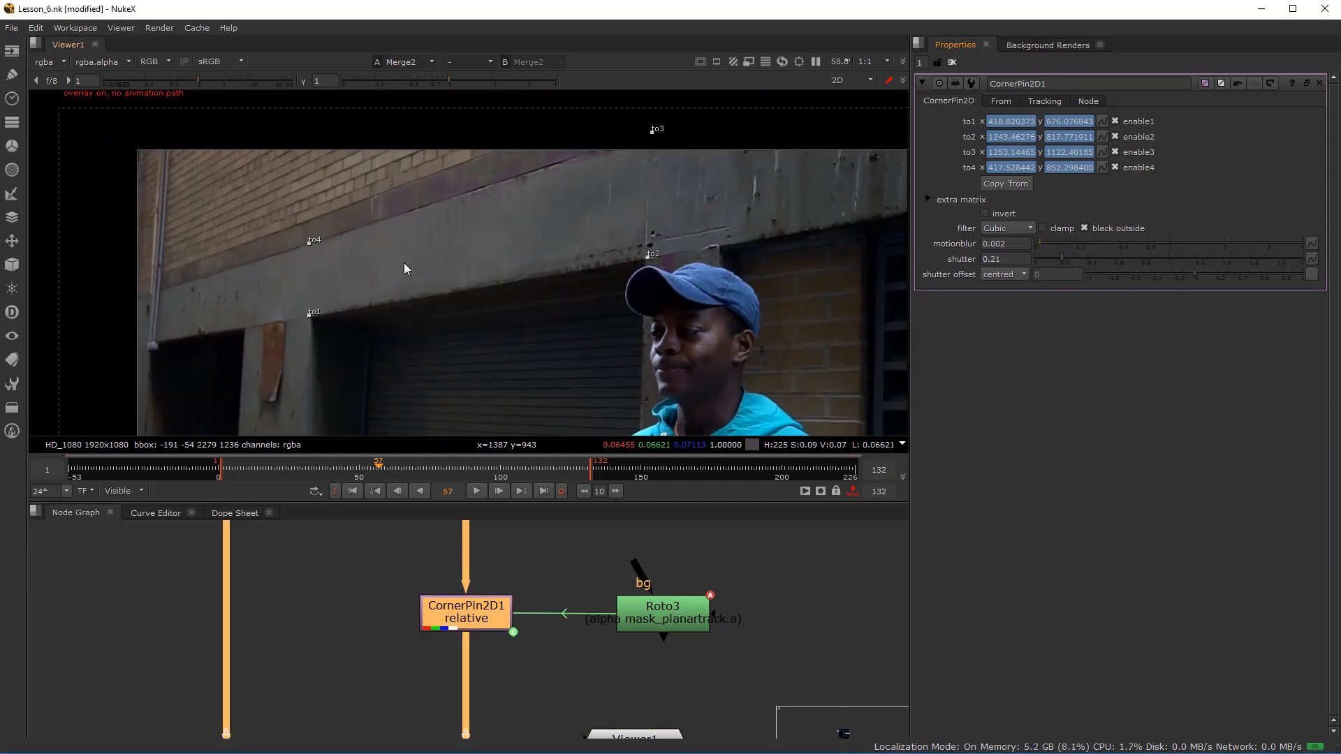
key(o)
click(314, 469)
click(236, 475)
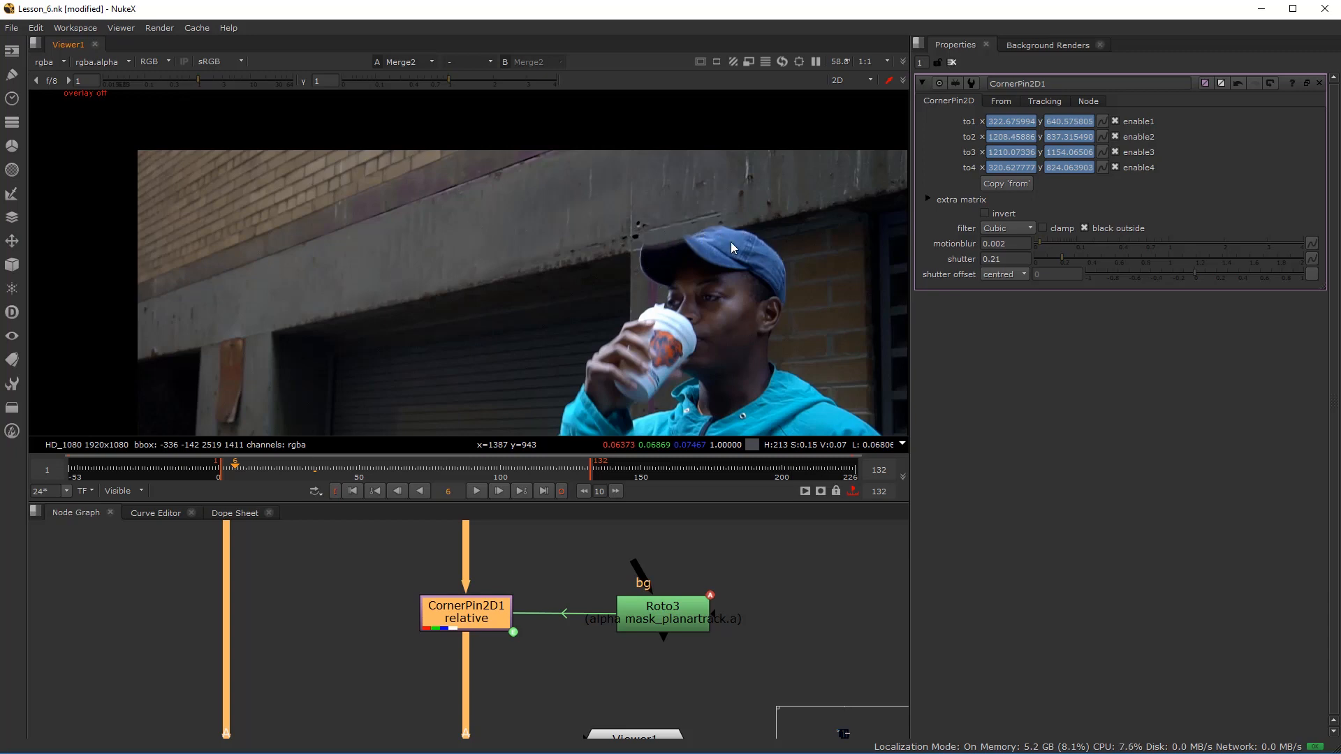
scroll(433, 335, down, 2)
drag(433, 335, 504, 277)
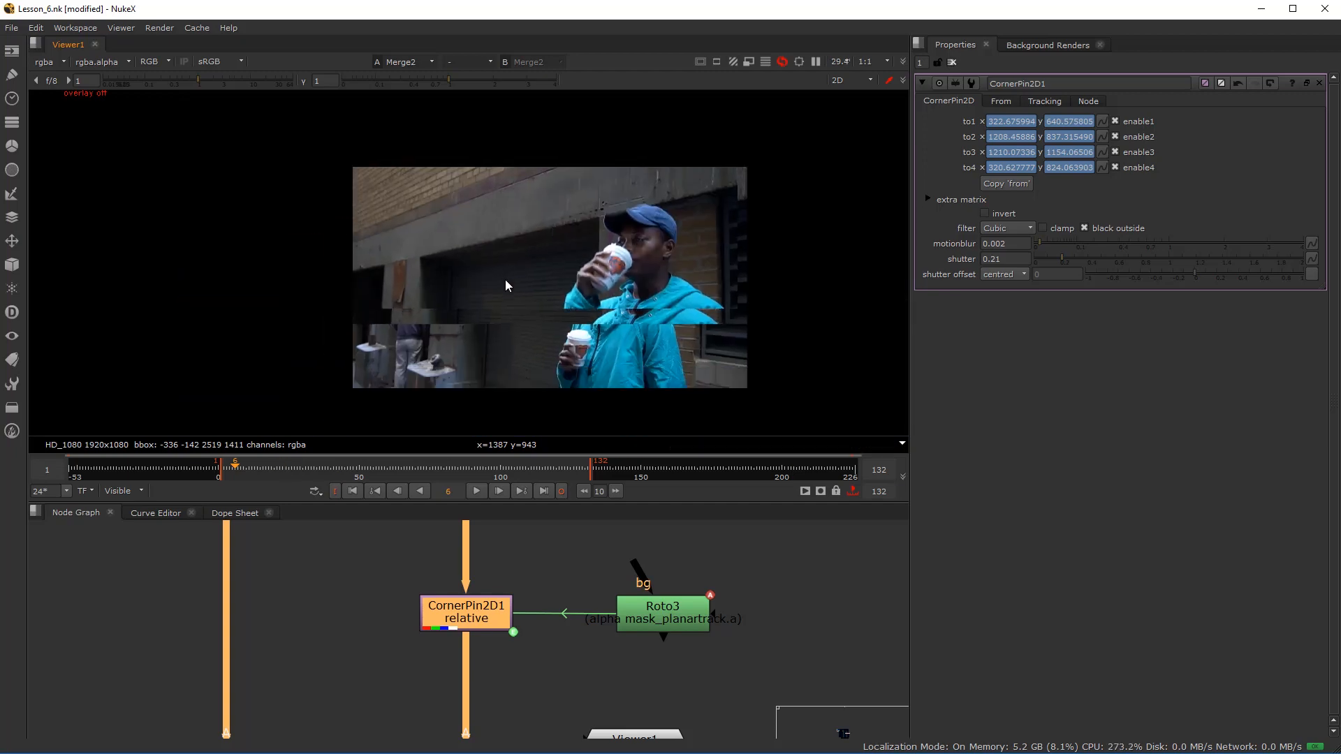
scroll(735, 191, up, 1)
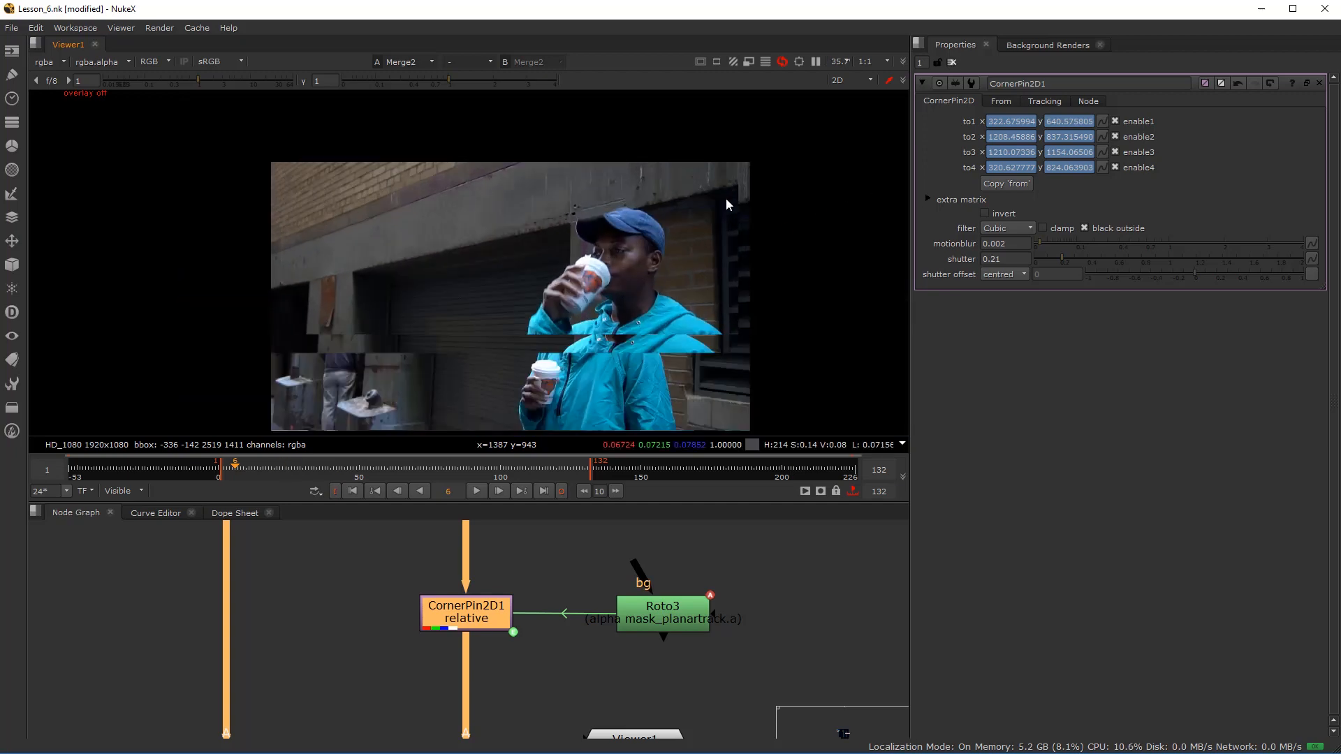
- Copy F_ReGrain1 and insert the copy between CornerPin2D1 and Merge2
scroll(598, 601, down, 3)
drag(560, 669, 570, 589)
drag(548, 713, 559, 659)
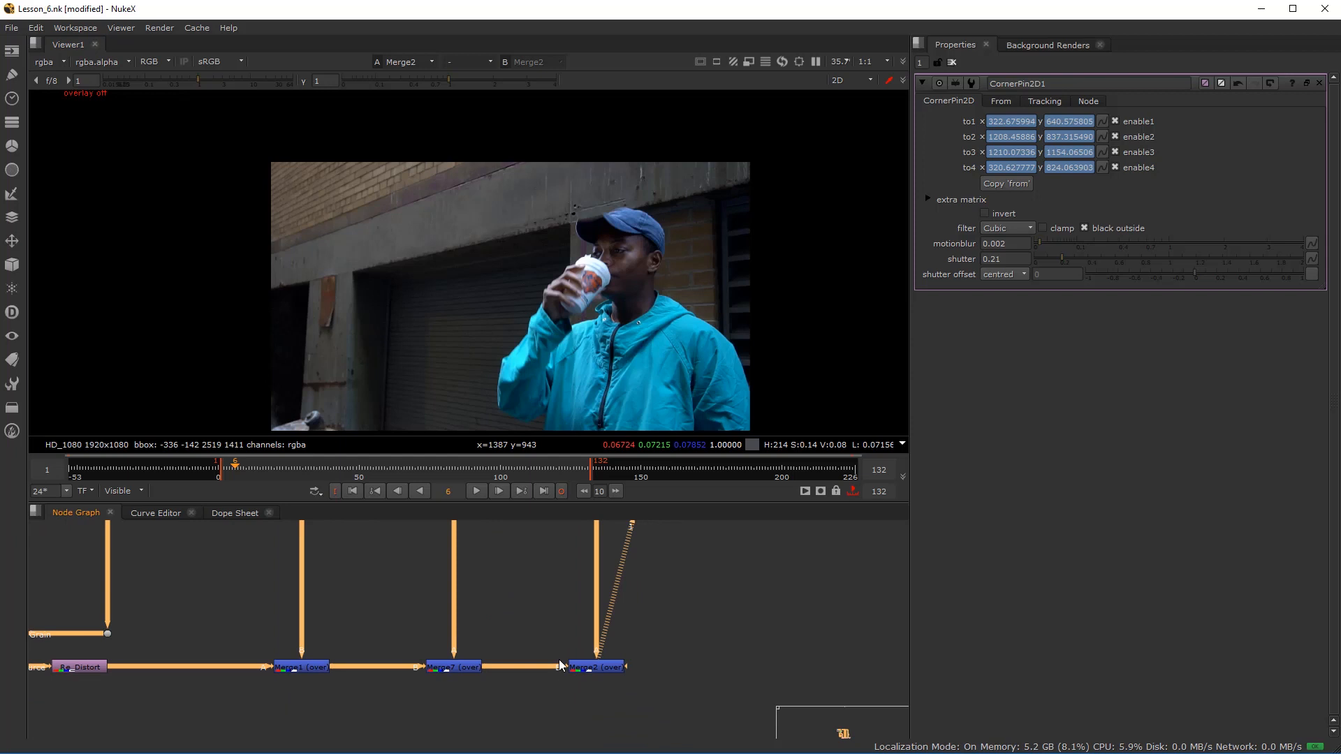
scroll(521, 668, down, 2)
click(570, 664)
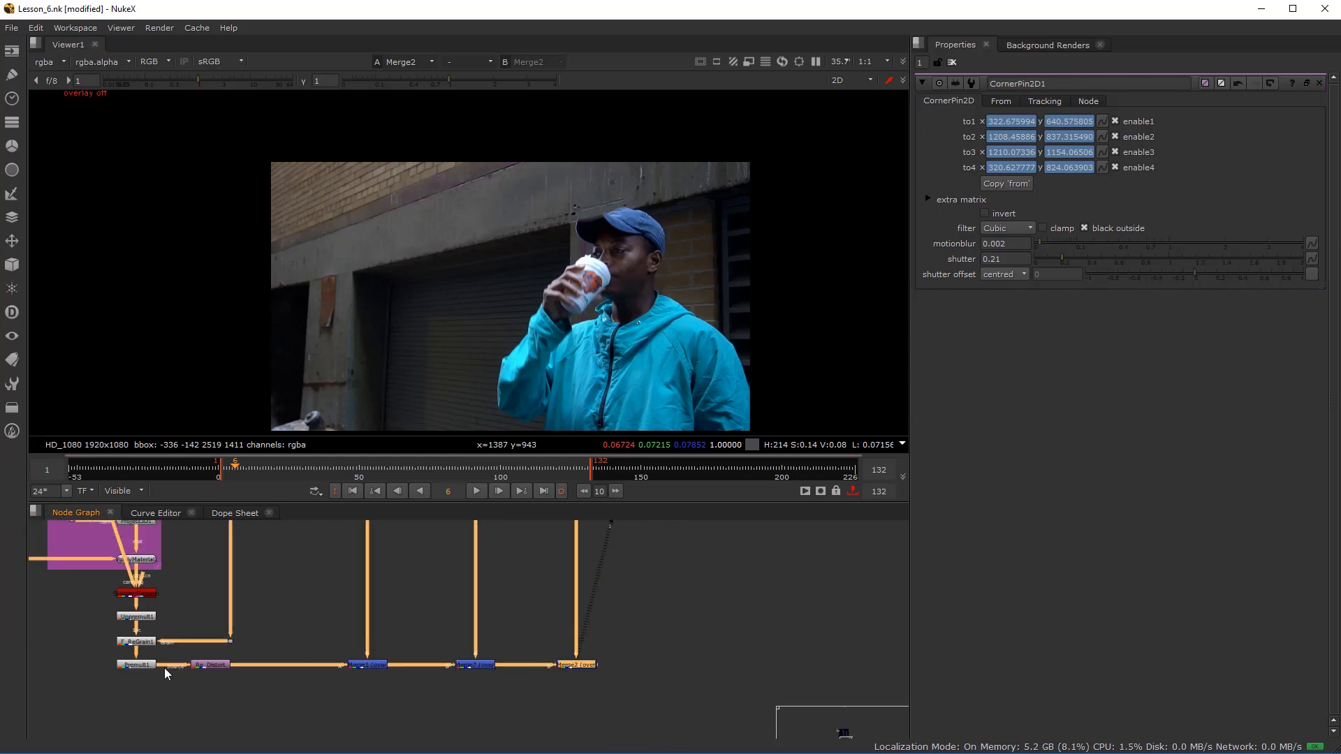
scroll(165, 668, down, 4)
drag(128, 652, 257, 666)
scroll(257, 671, up, 5)
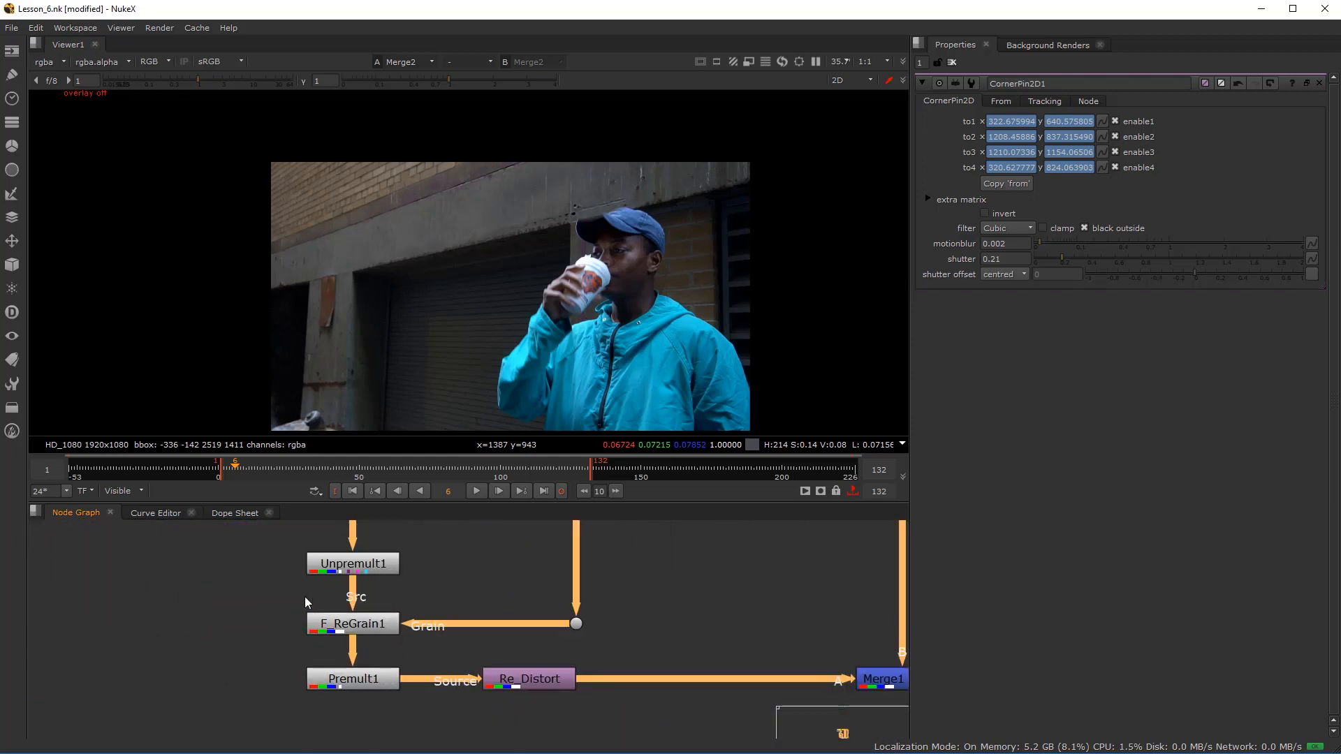
click(349, 610)
scroll(475, 611, down, 6)
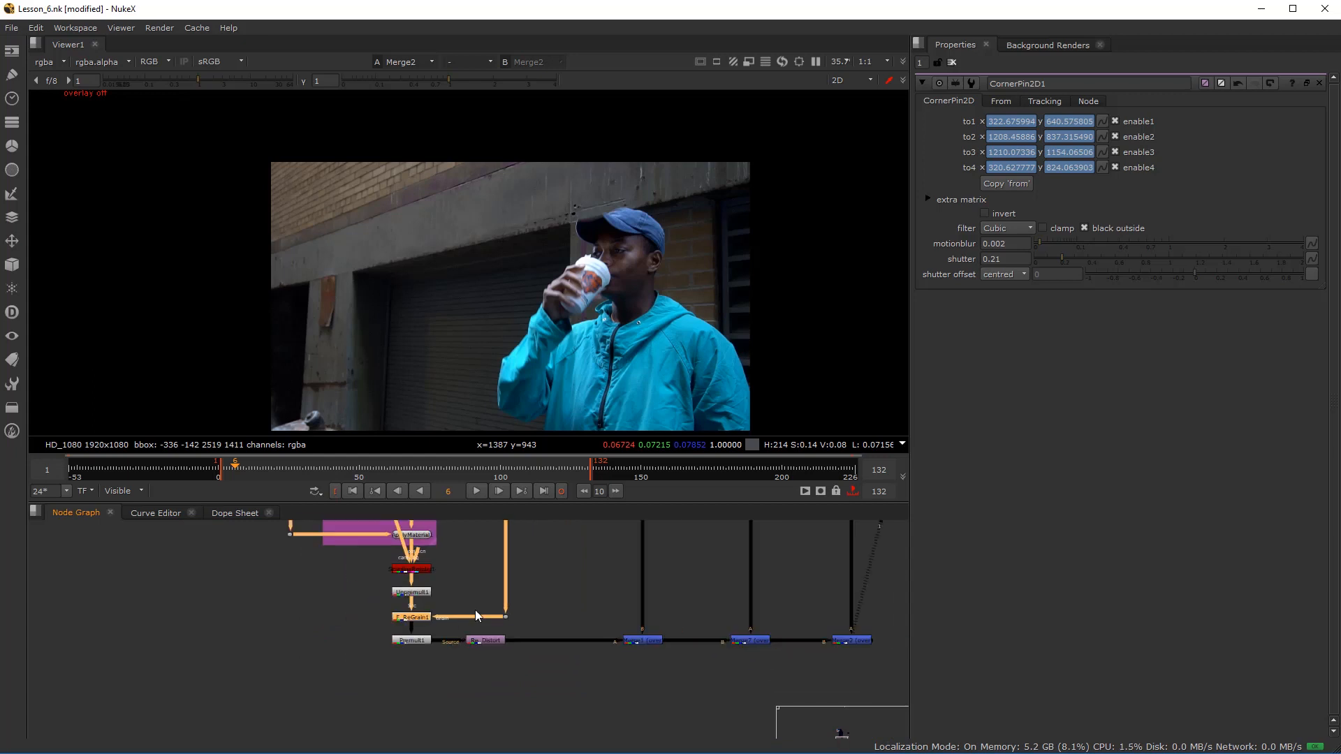
scroll(489, 634, up, 1)
scroll(497, 632, down, 4)
scroll(520, 599, up, 5)
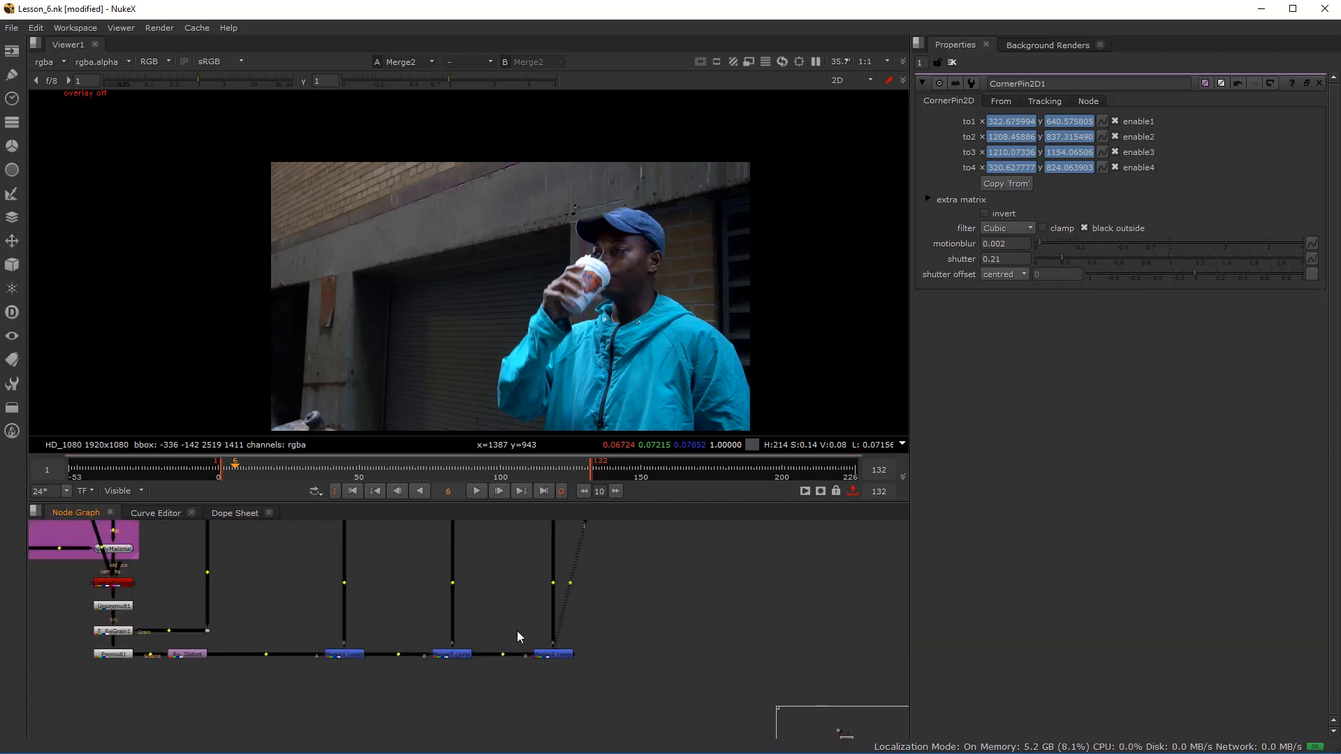
key(ctrl+v)
scroll(516, 631, up, 2)
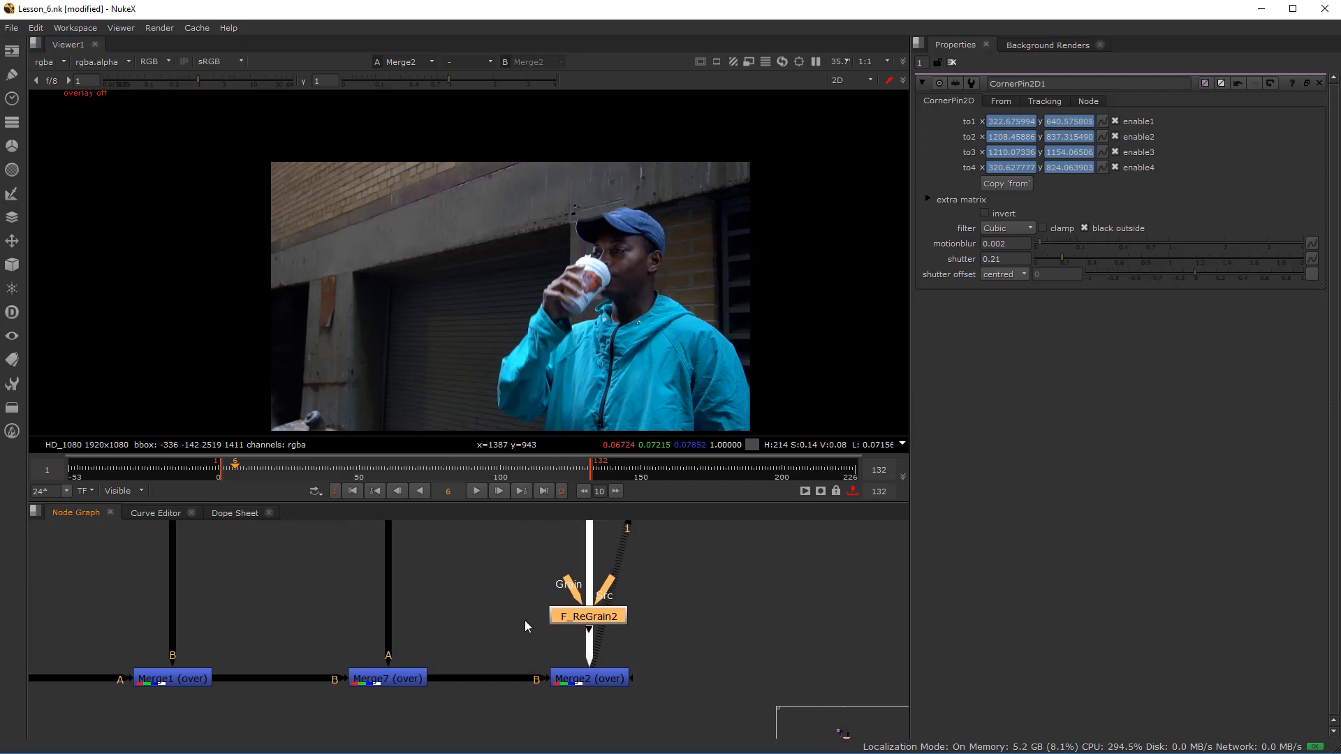
drag(525, 621, 590, 643)
- Connect F_ReGrain2's Grain input to the dot feeding F_ReGrain1, align the node with that dot, and open its properties
scroll(515, 627, down, 3)
drag(662, 606, 324, 625)
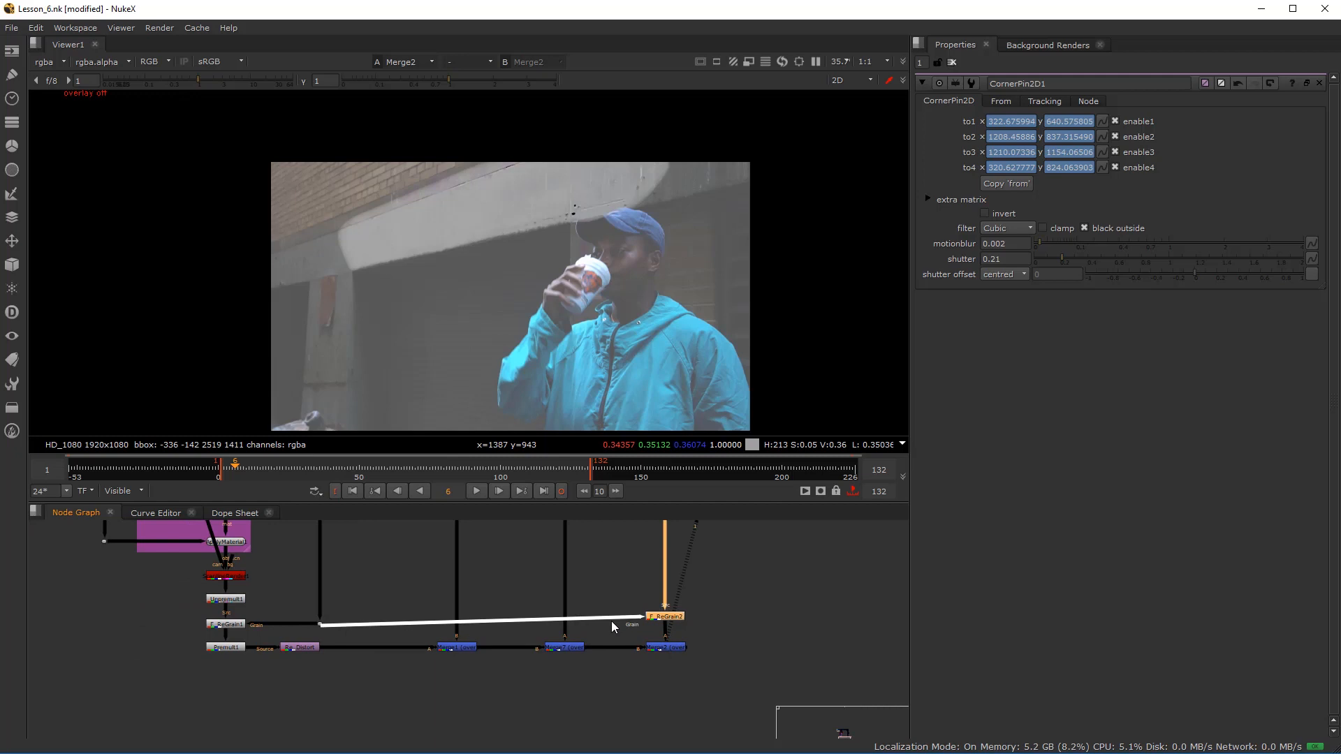
click(672, 618)
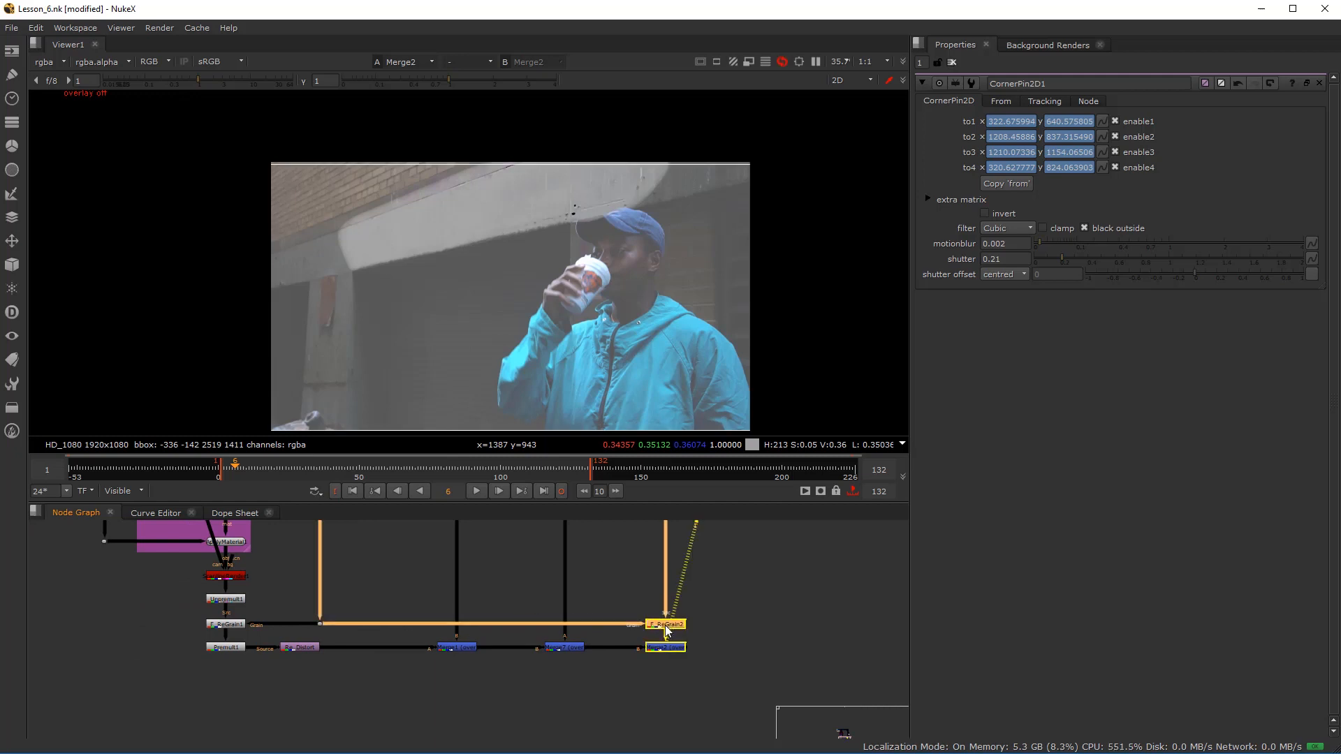
double_click(660, 623)
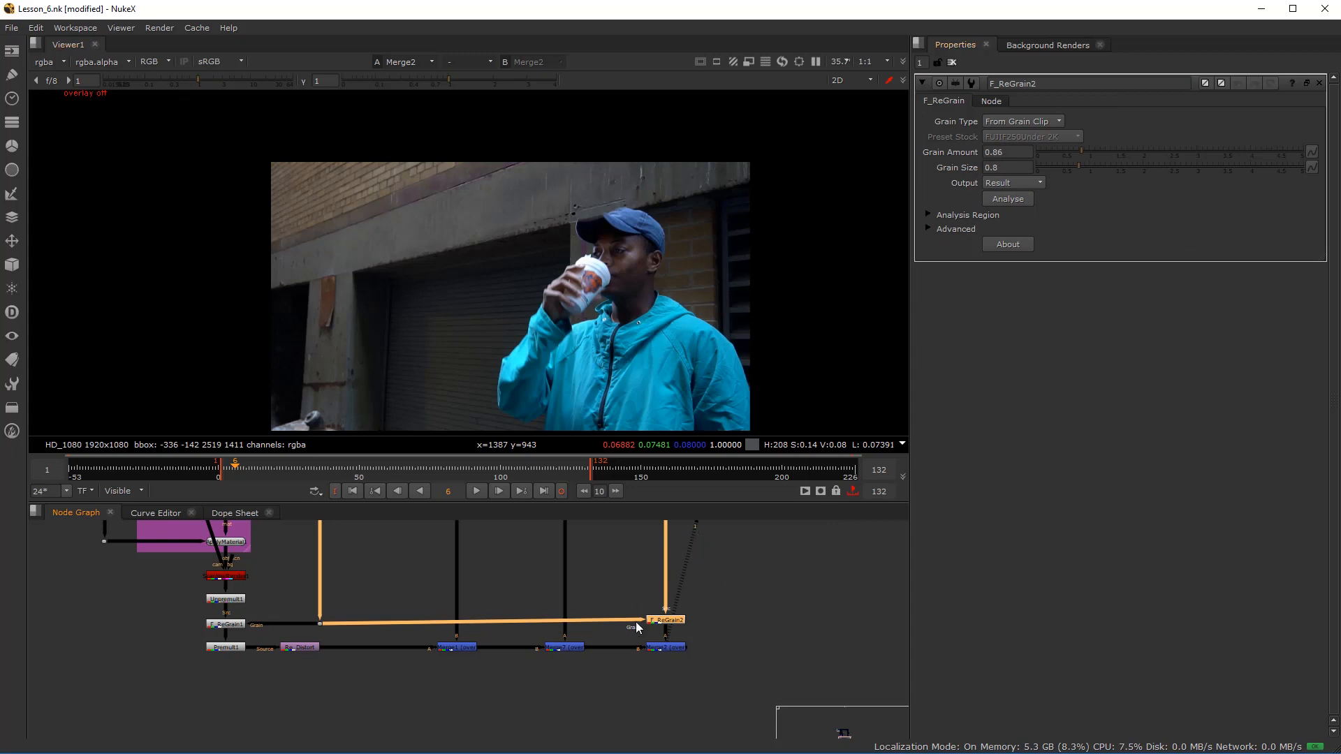
drag(660, 624, 661, 622)
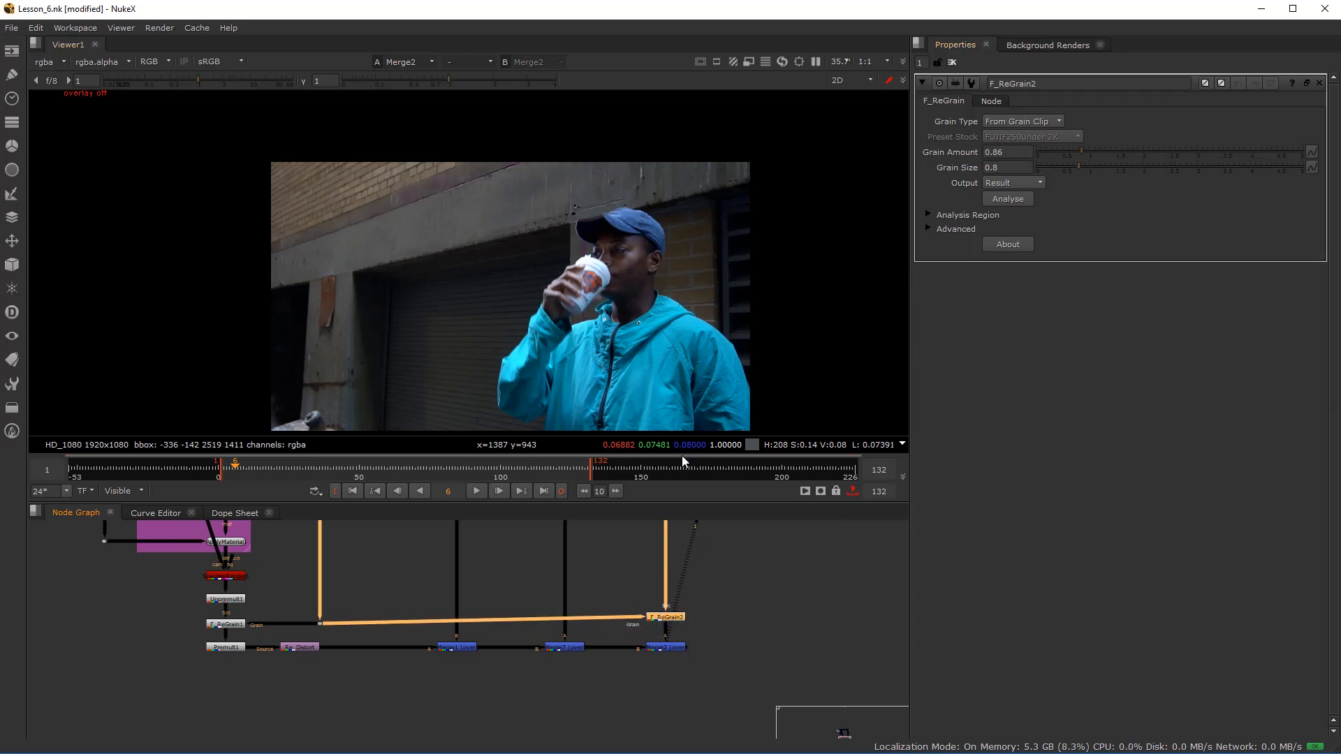
key(ctrl+z)
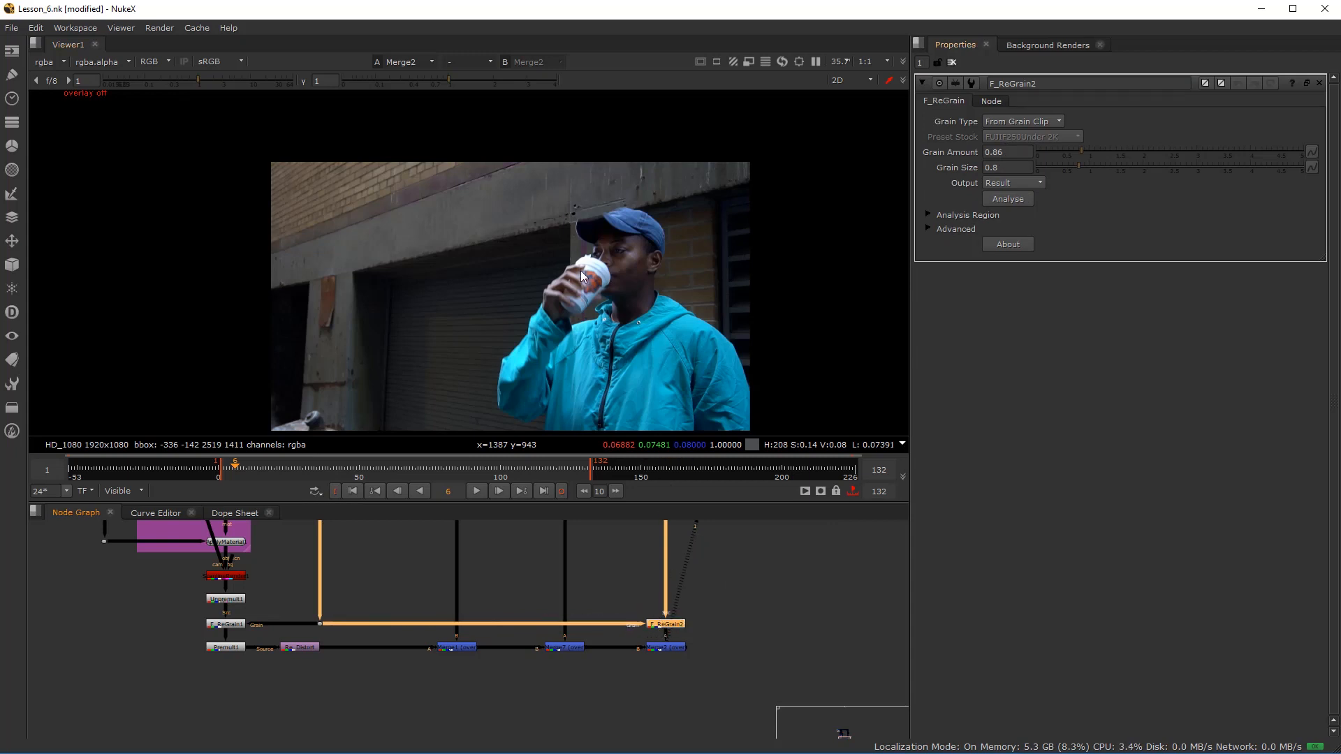
- Compare the grain on the patched beam up close with F_ReGrain2 disabled and enabled
scroll(484, 202, up, 8)
scroll(676, 630, up, 2)
scroll(676, 630, up, 1)
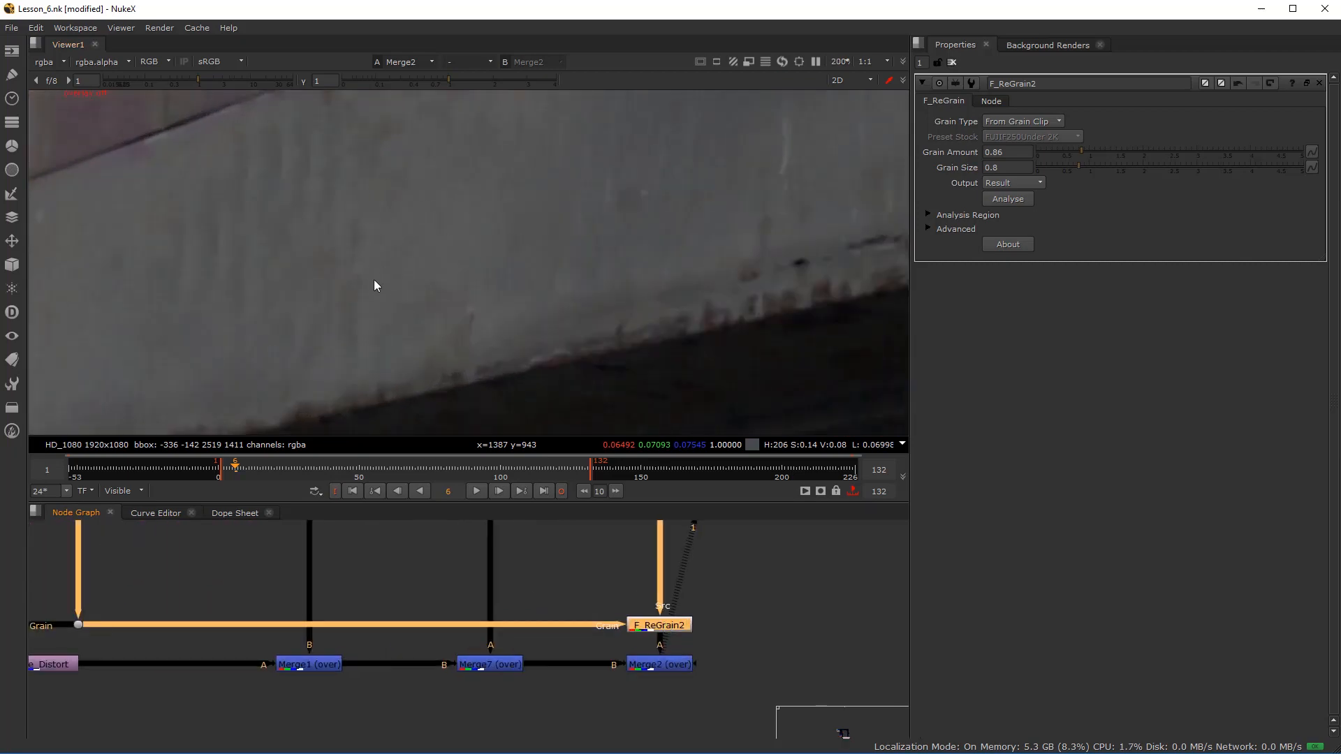
scroll(368, 300, up, 4)
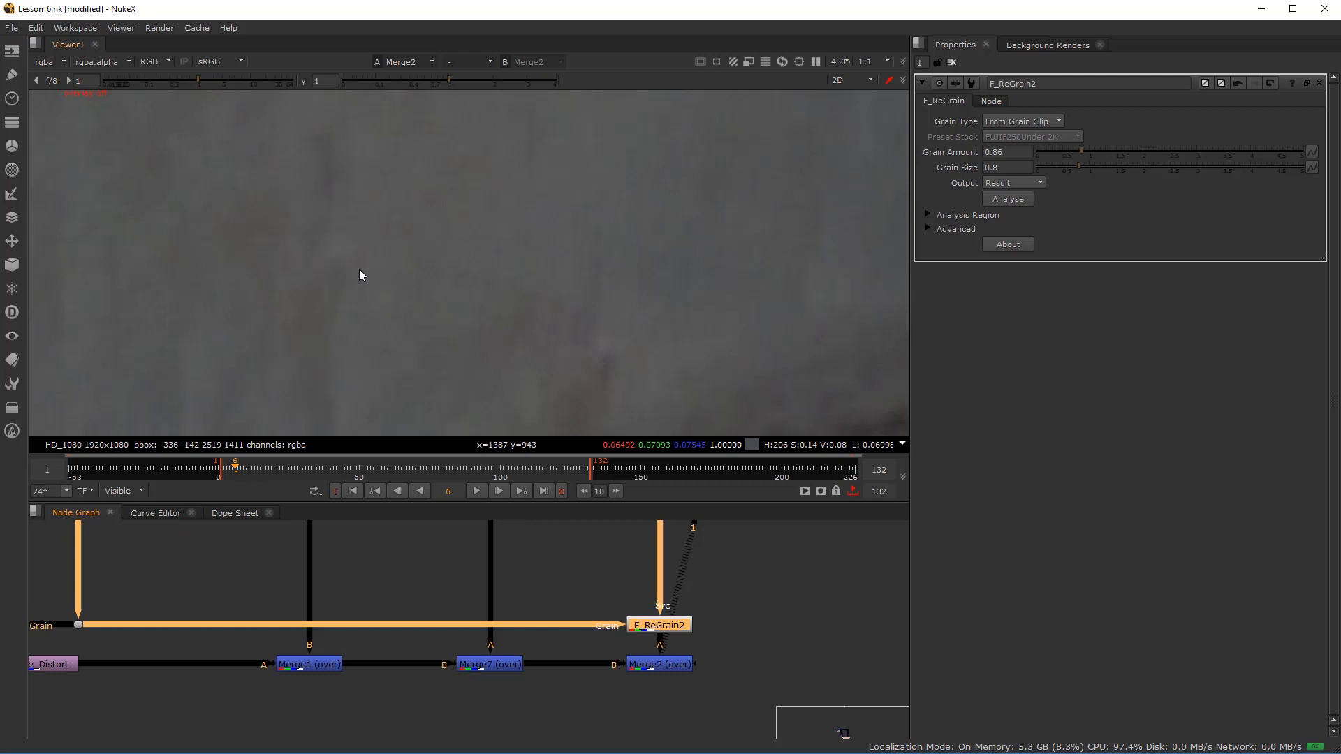
scroll(359, 276, up, 4)
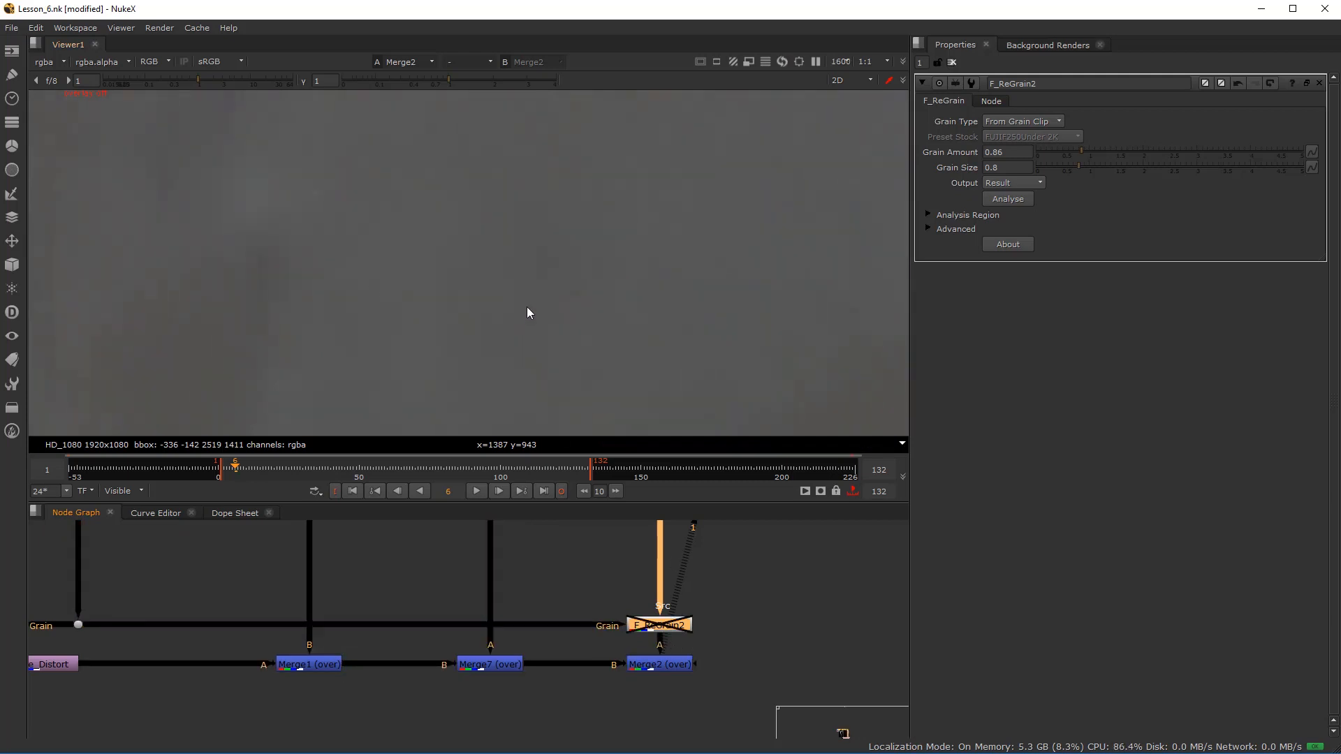
scroll(522, 299, down, 4)
scroll(519, 302, down, 8)
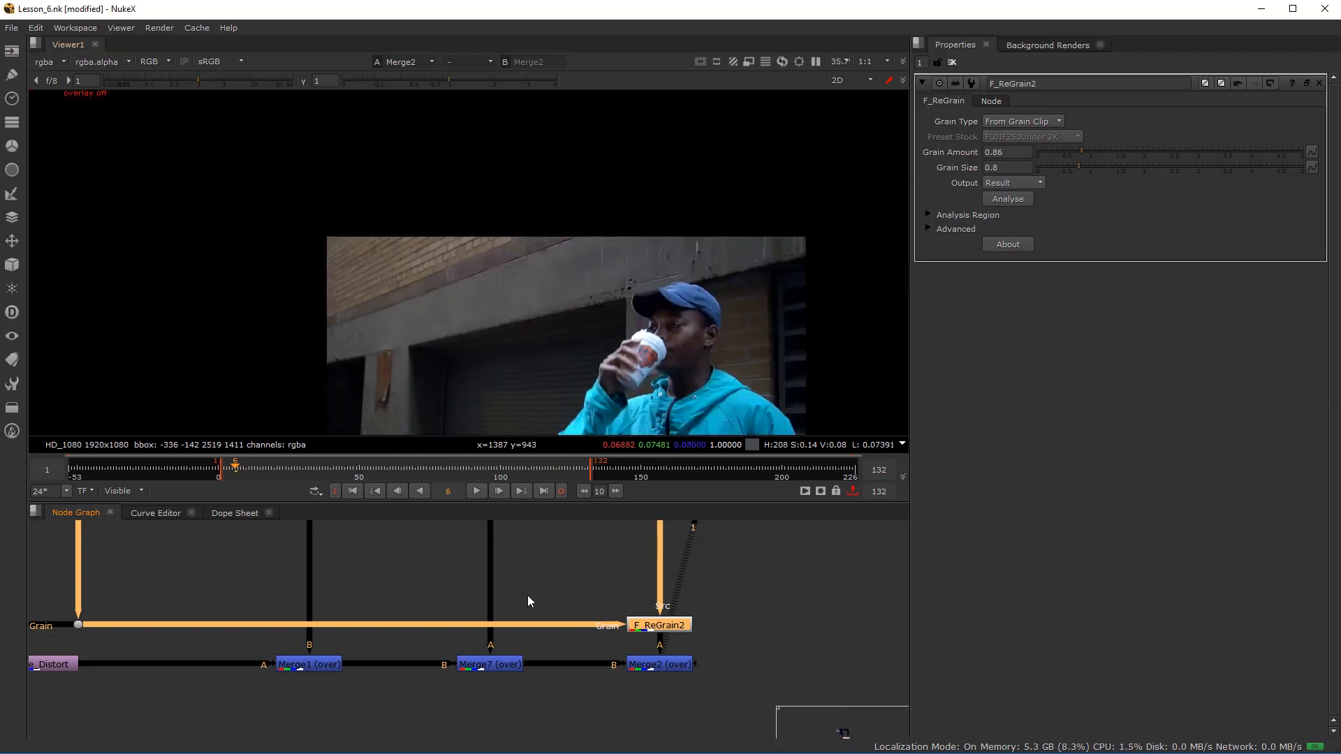
- Frame the whole node graph and place Viewer1 just below Merge2
key(ctrl+a)
key(f)
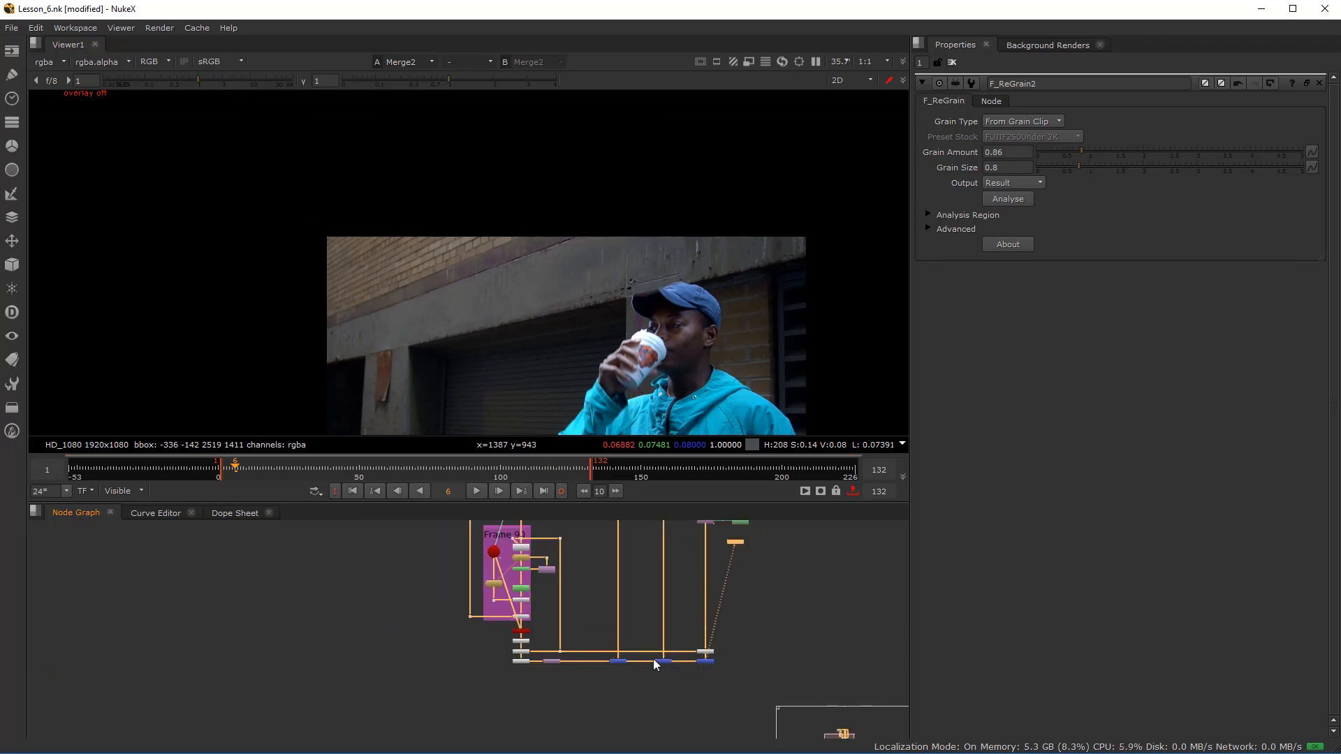
drag(587, 722, 587, 734)
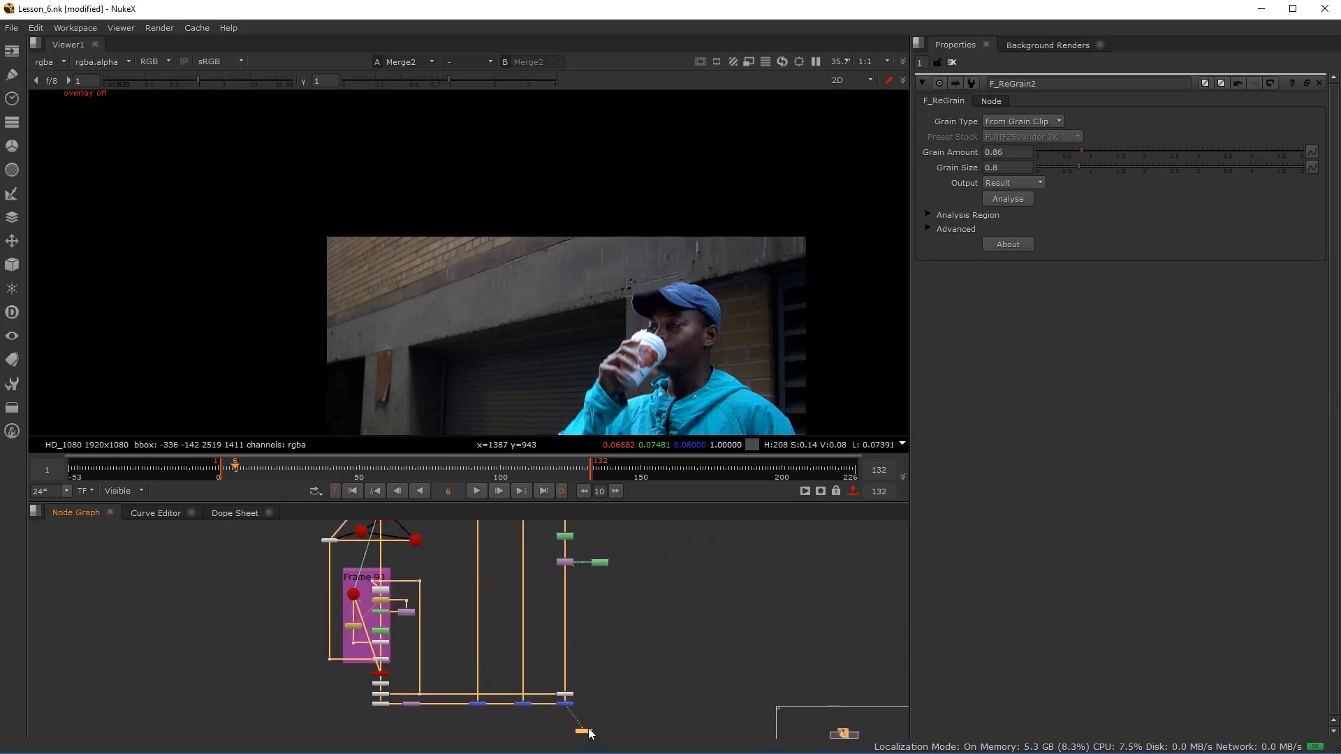
- Play the merged shot in a maximized viewer, stop at frame 36, and restore the normal layout
key(space)
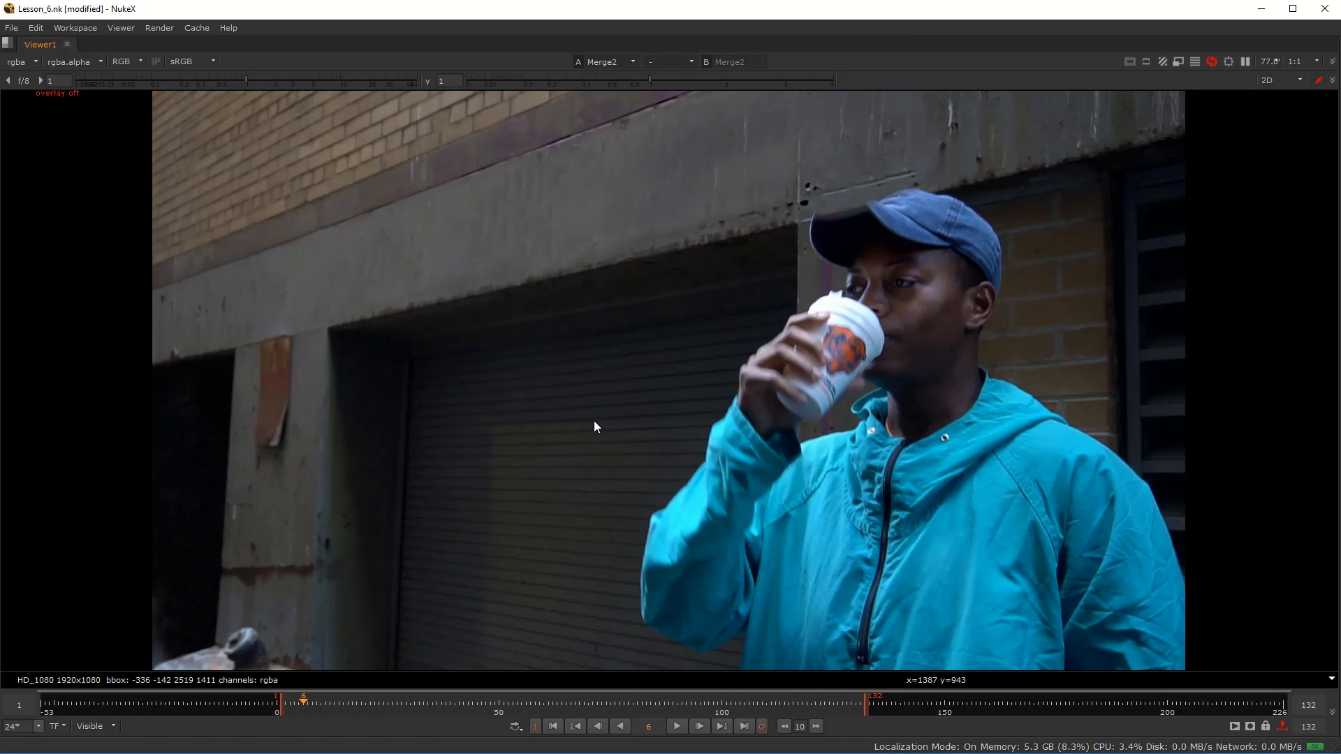
scroll(346, 270, down, 2)
scroll(426, 331, up, 1)
scroll(426, 331, down, 1)
scroll(429, 341, up, 1)
drag(429, 341, 403, 359)
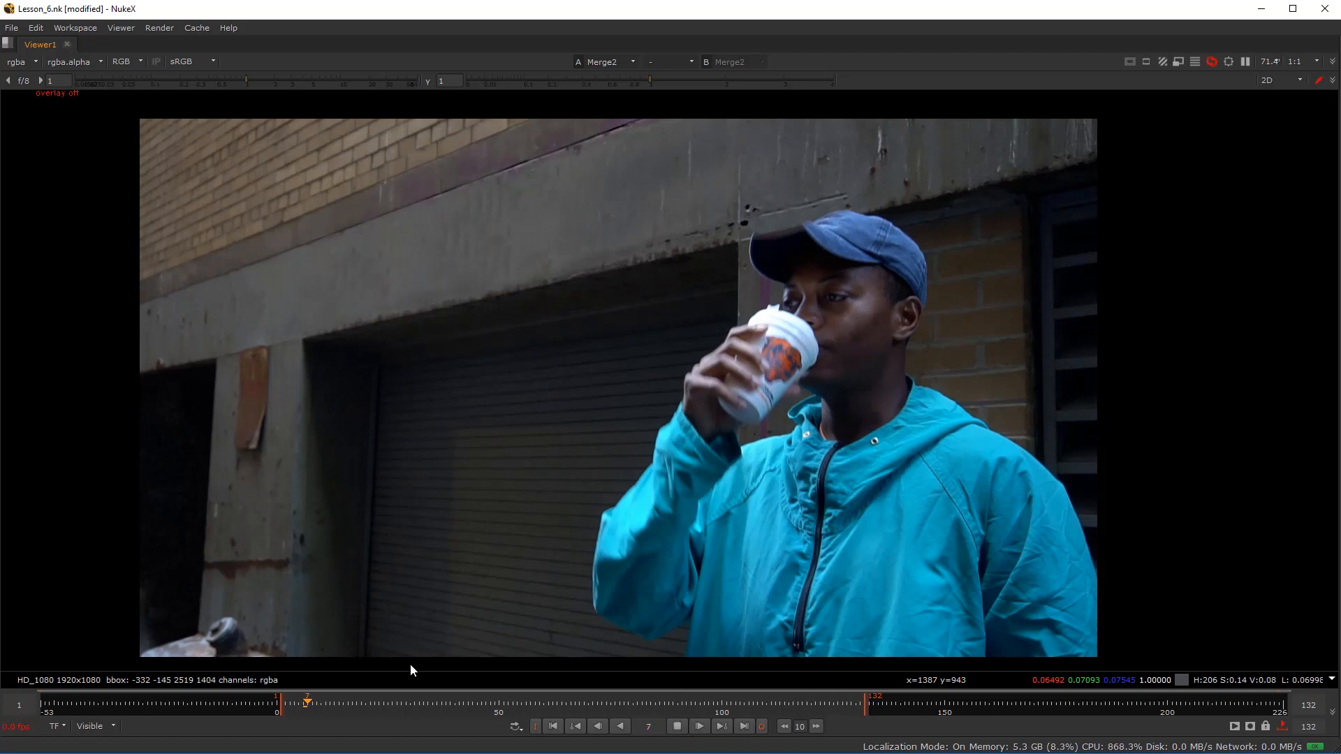
key(l)
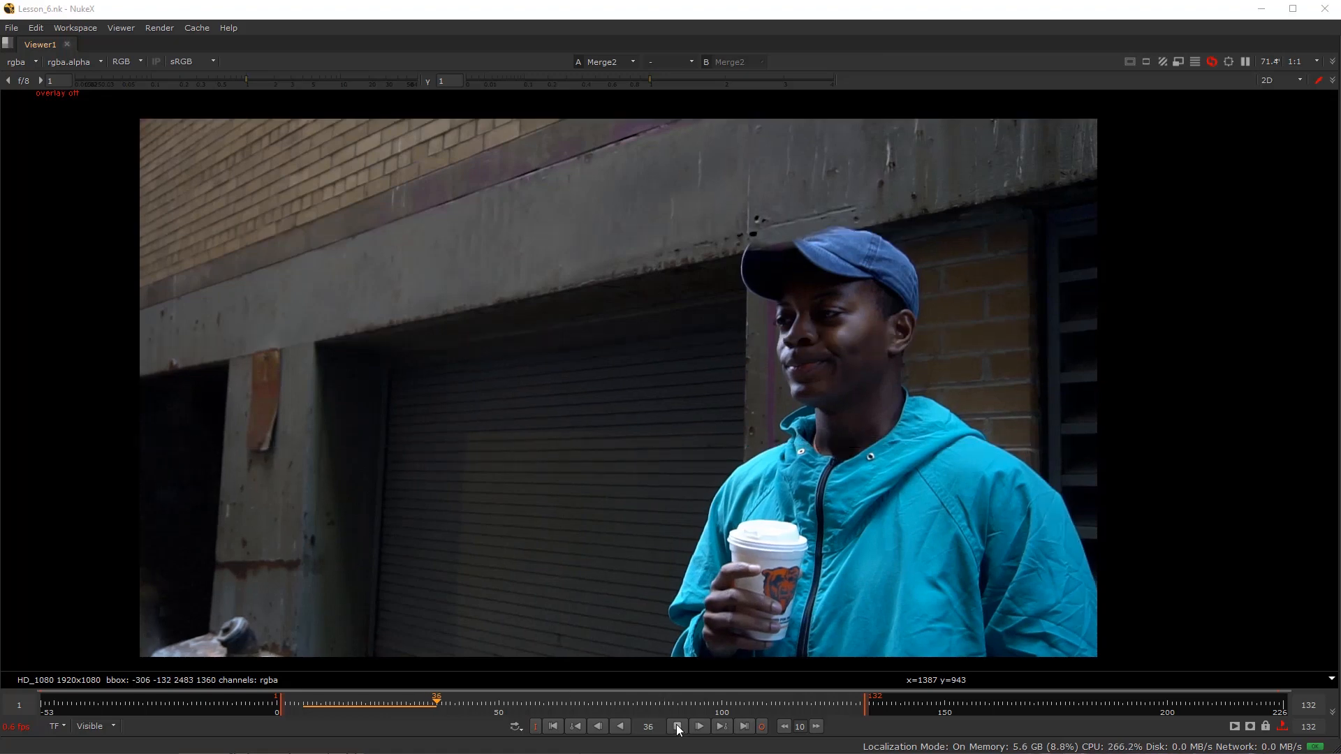
key(space)
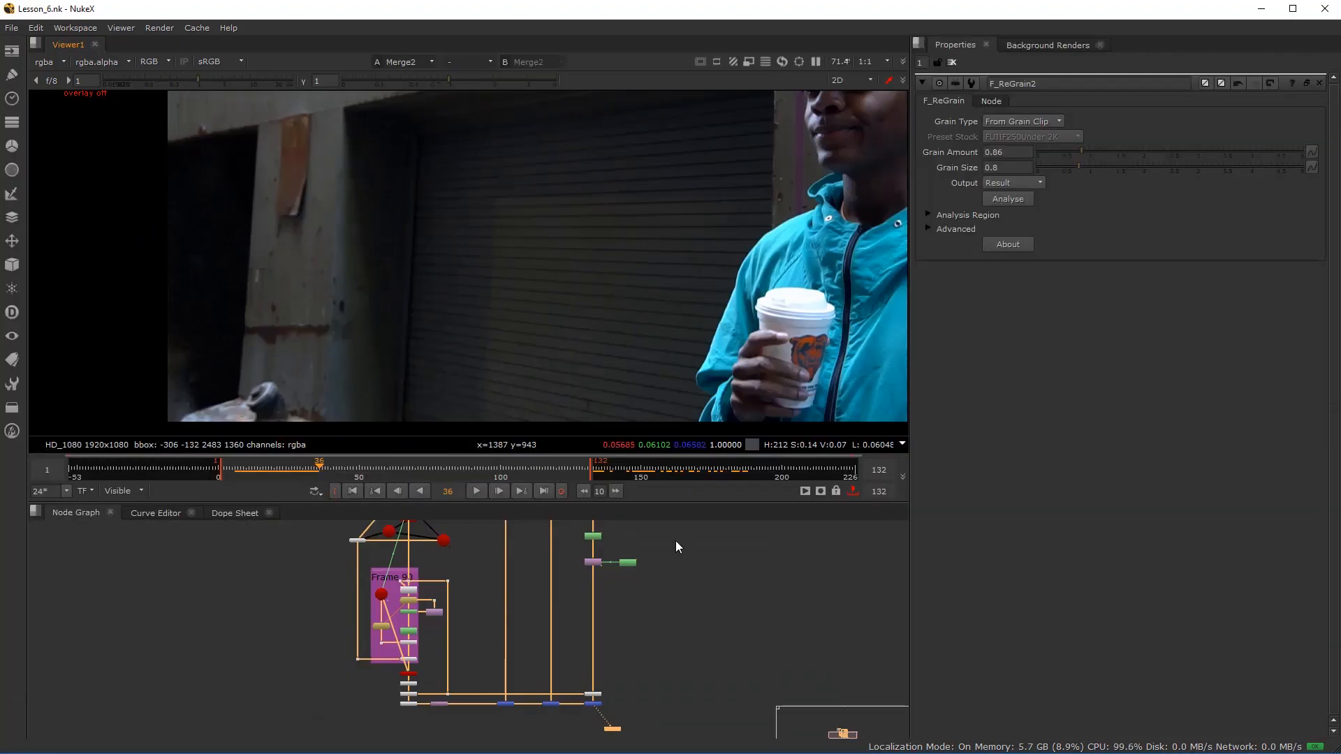
- Examine how Unpremult1 and Premult1 are placed around F_ReGrain1 in the main chain
scroll(580, 623, up, 5)
scroll(588, 737, up, 3)
scroll(476, 688, down, 1)
drag(548, 610, 660, 647)
scroll(332, 656, up, 1)
scroll(318, 646, up, 3)
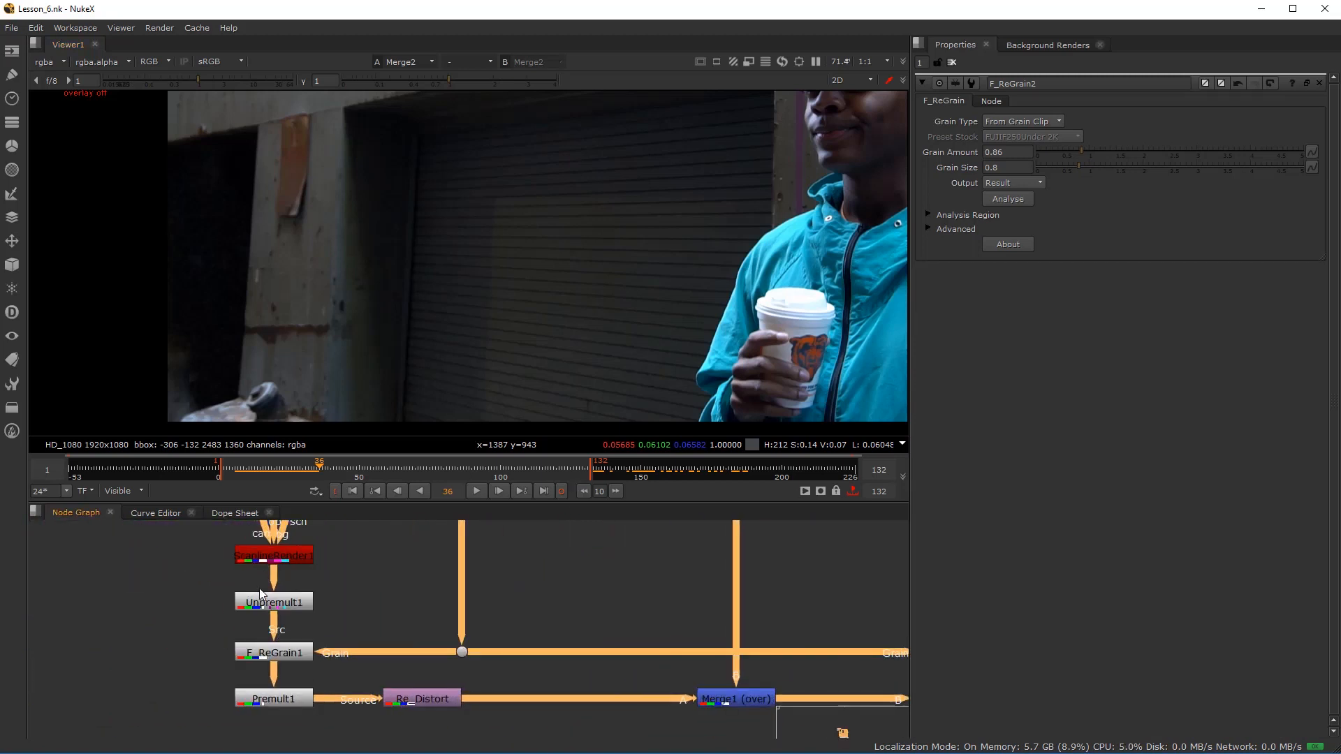
scroll(700, 651, down, 3)
drag(775, 640, 286, 633)
scroll(509, 642, up, 1)
scroll(509, 639, up, 2)
scroll(458, 674, down, 4)
- Add an Unpremult node and insert it directly above F_ReGrain2
drag(398, 699, 644, 590)
drag(271, 596, 688, 596)
click(559, 620)
scroll(502, 623, up, 5)
key(Tab)
text(un)
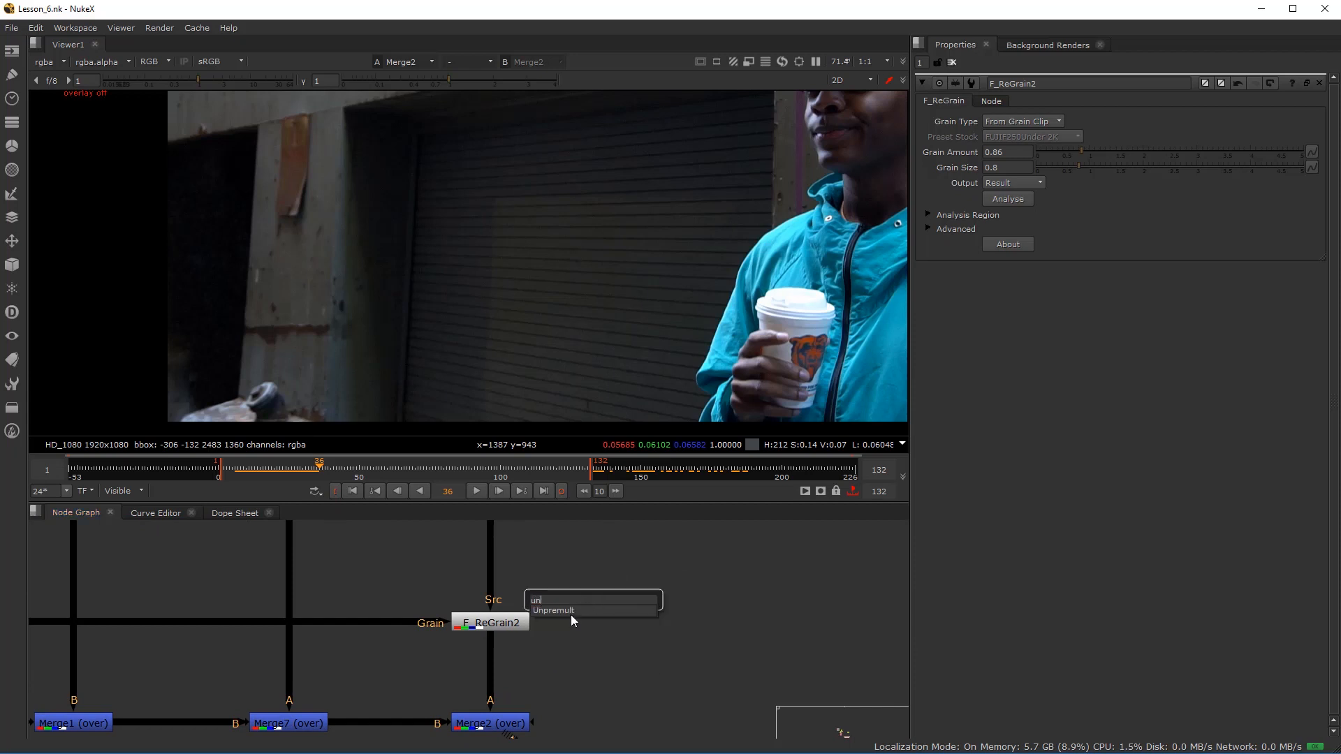
click(571, 613)
scroll(585, 602, down, 5)
scroll(586, 594, up, 5)
drag(589, 598, 488, 563)
- Add a Premult node and insert it between F_ReGrain2 and Merge2
click(574, 673)
key(Tab)
text(p)
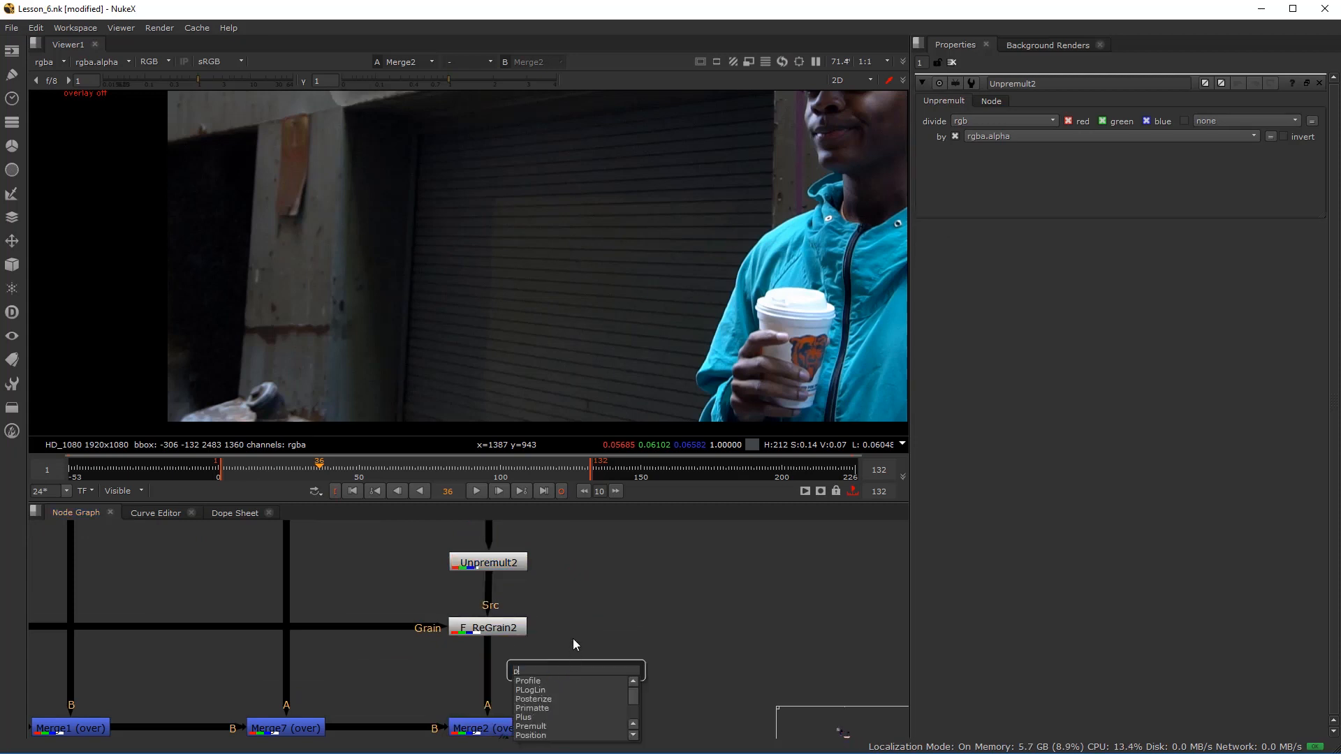
text(re)
key(Return)
drag(567, 675, 493, 674)
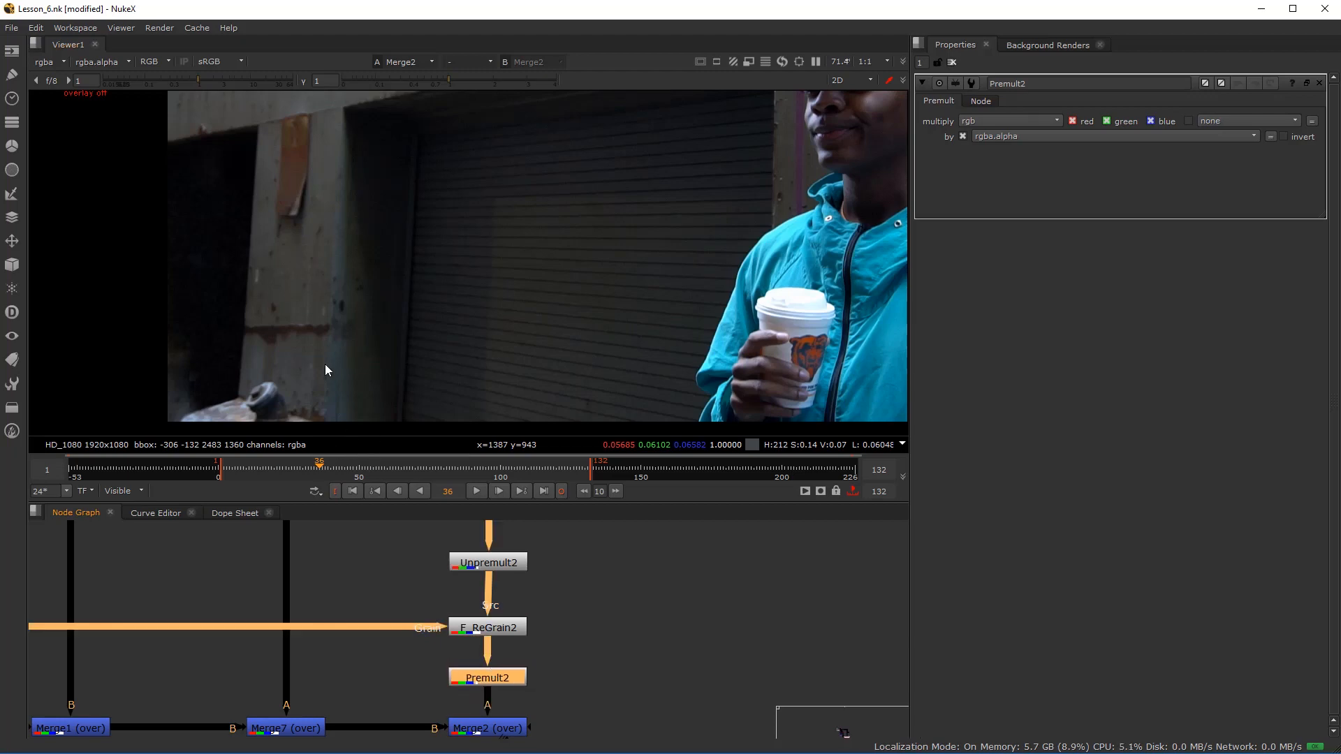
- Open the CornerPin2D1 properties and view the merged shot at frame 119
scroll(393, 307, down, 6)
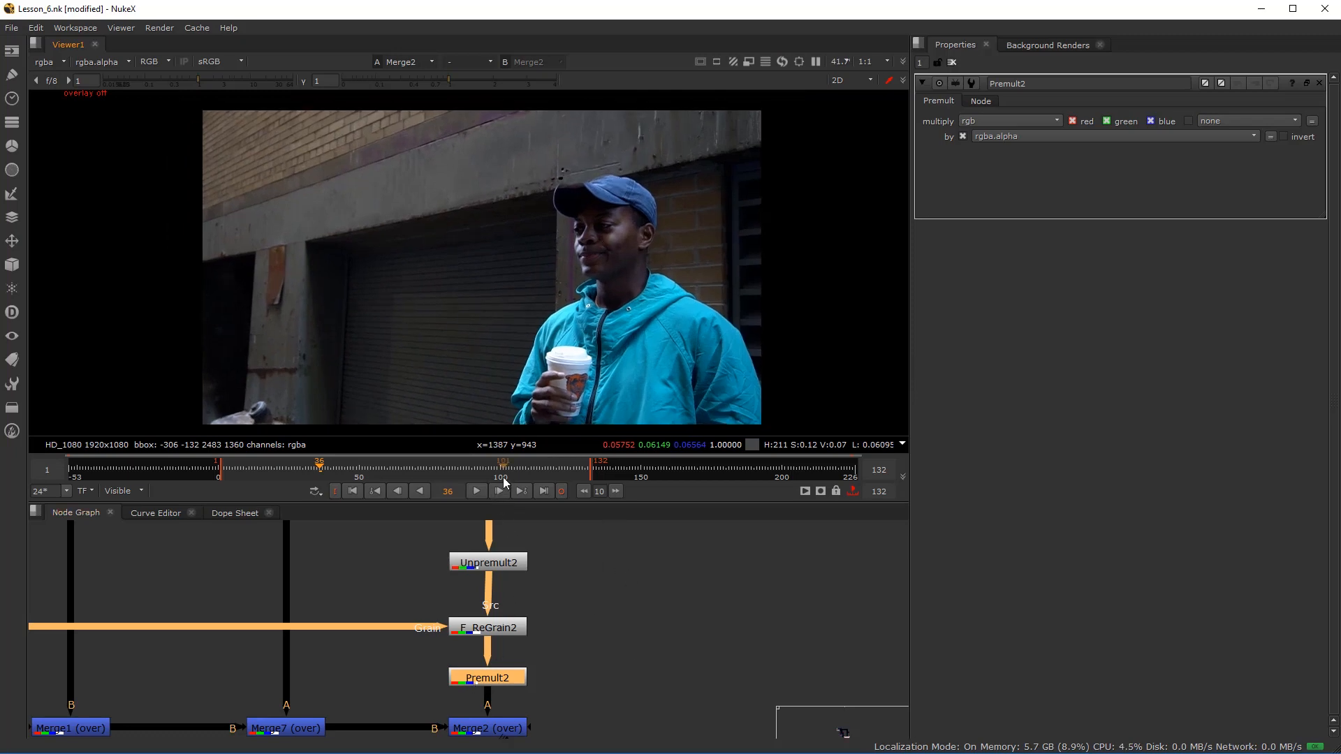
scroll(587, 592, down, 3)
drag(561, 534, 536, 723)
scroll(574, 622, up, 4)
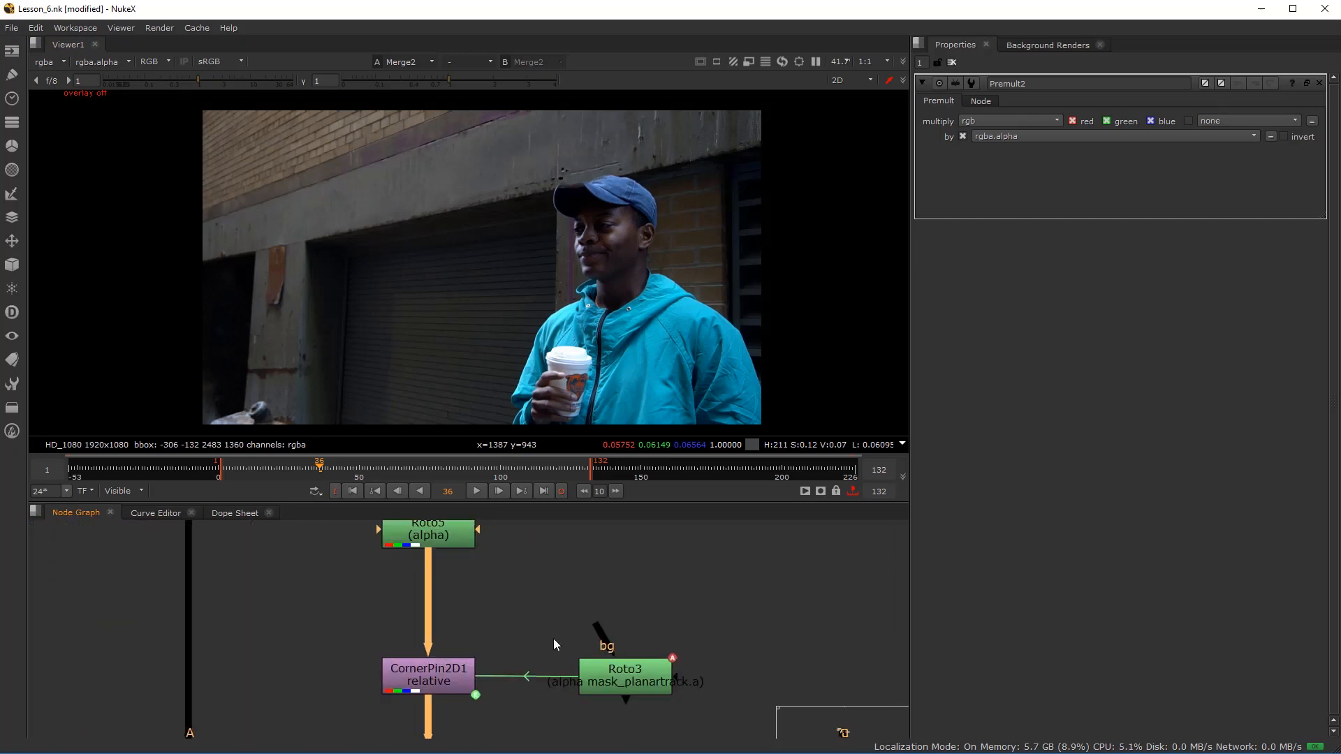
scroll(450, 667, up, 1)
double_click(405, 681)
click(532, 468)
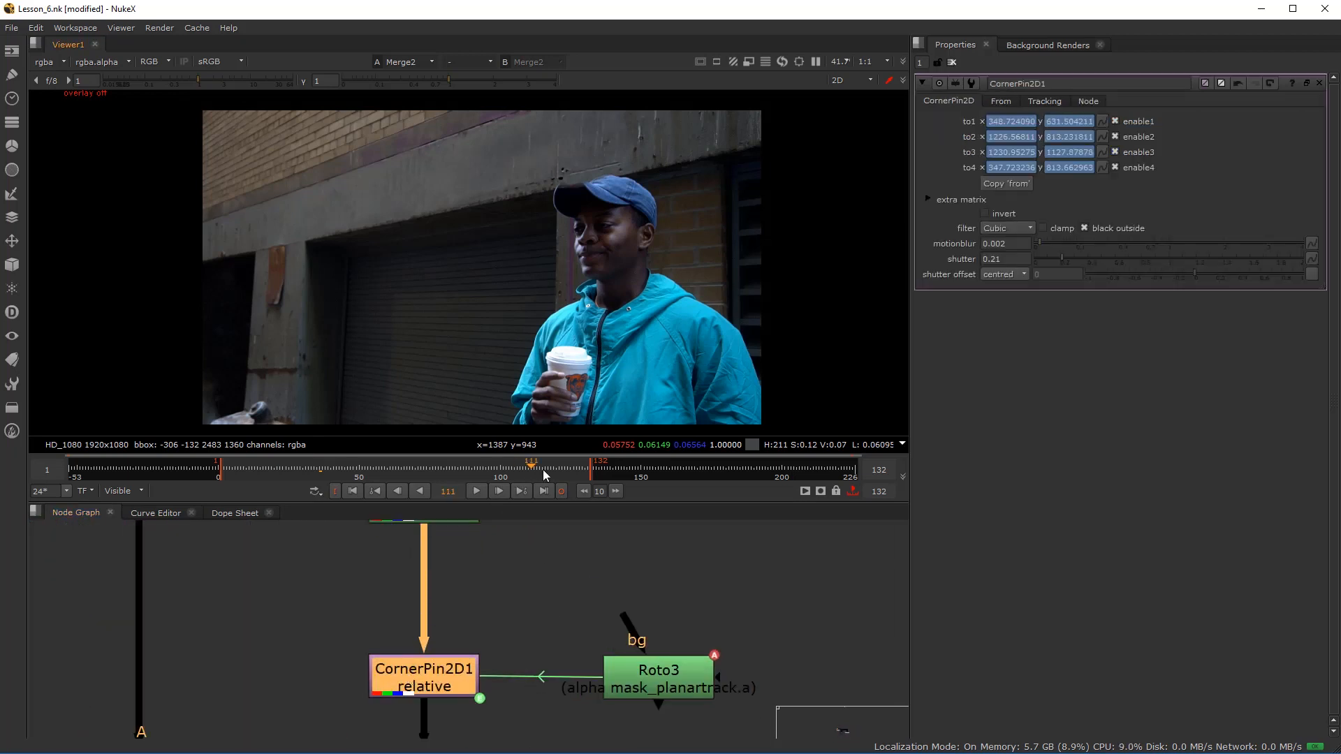
click(541, 470)
click(551, 470)
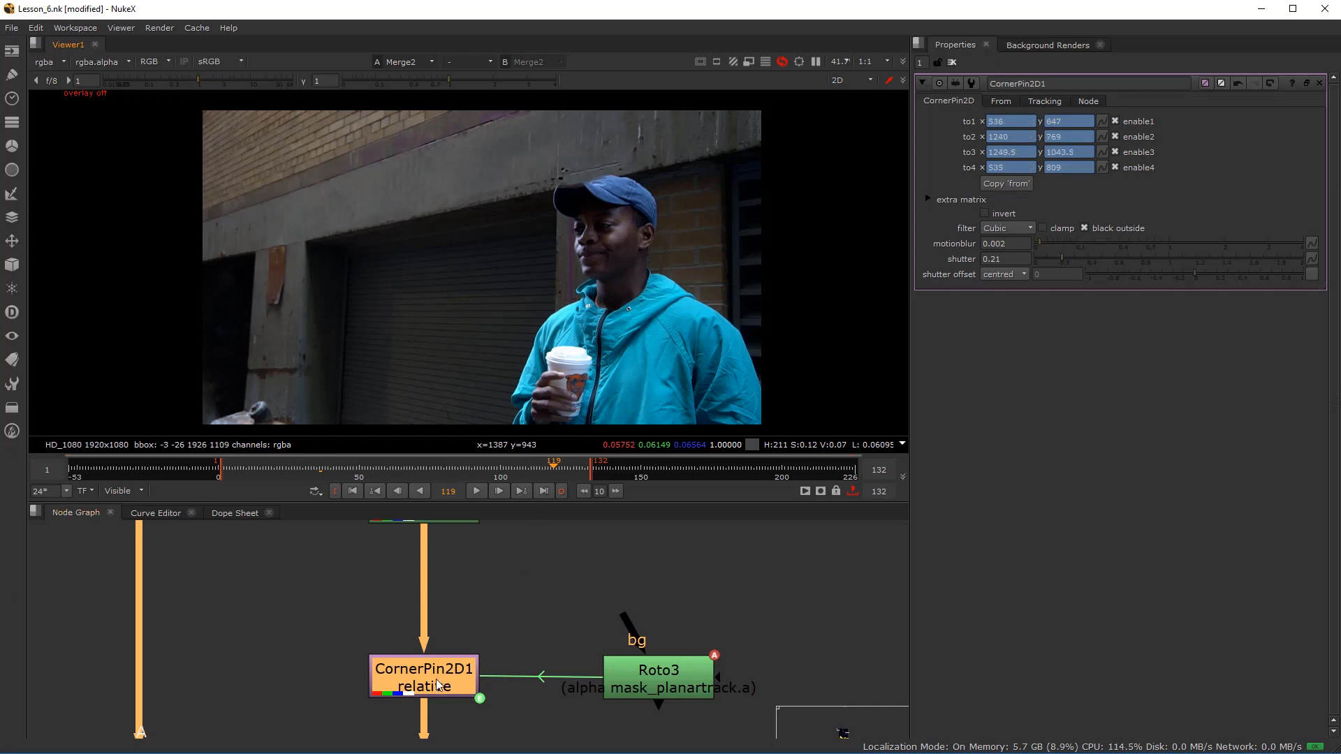
- Open Roto5 with its shape overlay shown at frame 99 and enable ripple edit for all frames
scroll(450, 669, down, 3)
scroll(461, 645, up, 3)
double_click(460, 643)
key(o)
click(497, 472)
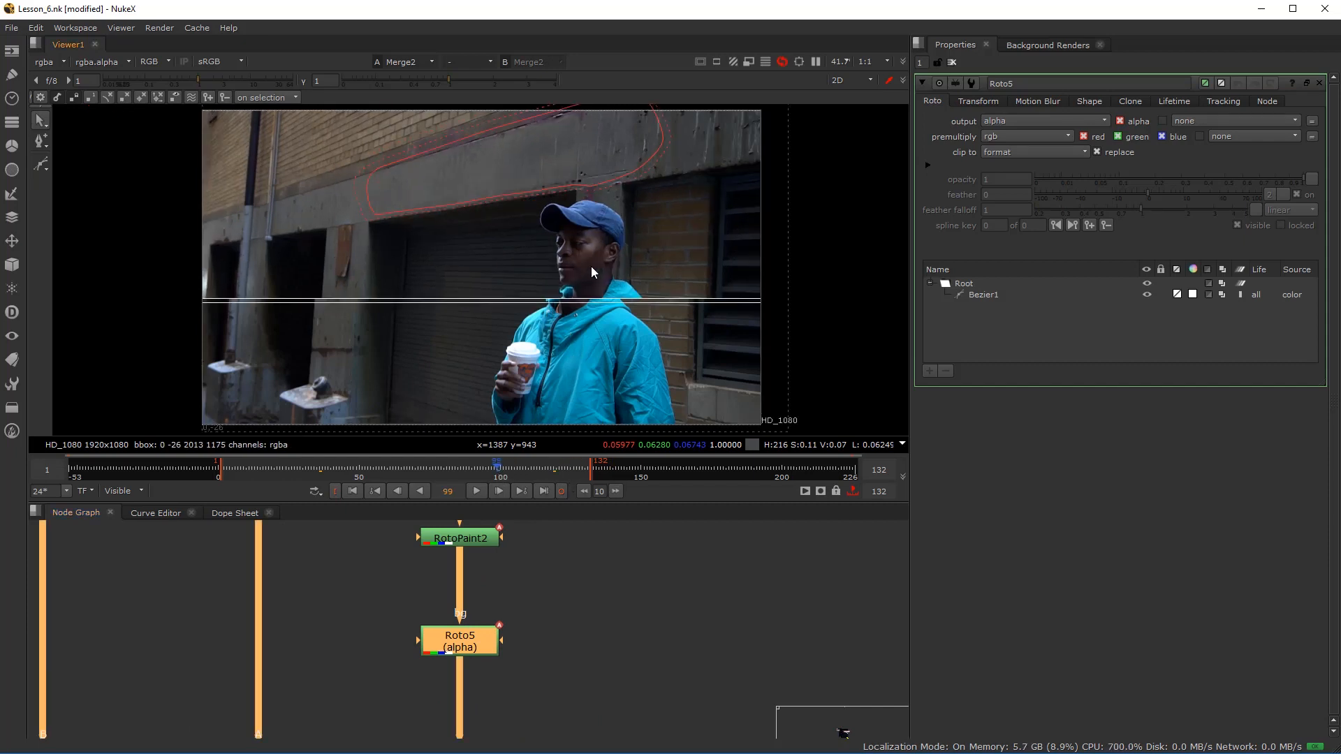
drag(605, 223, 575, 313)
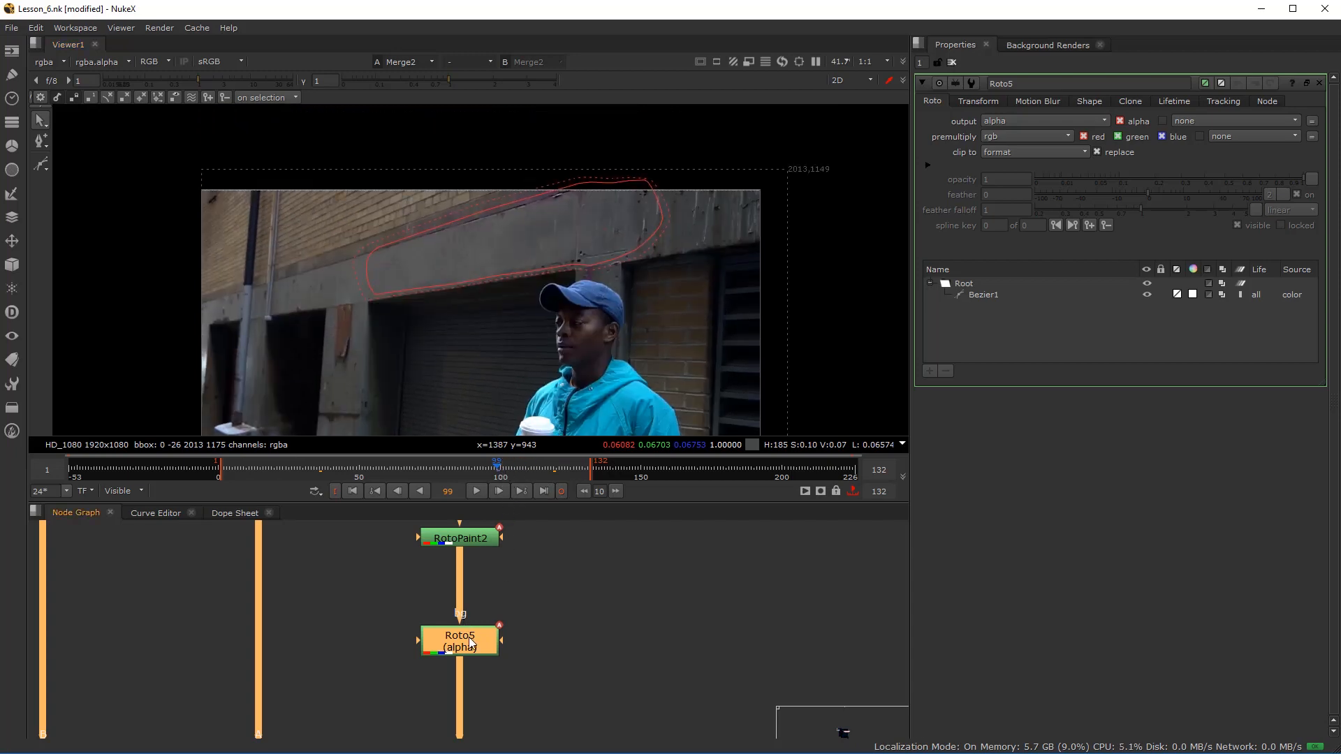
scroll(621, 274, up, 5)
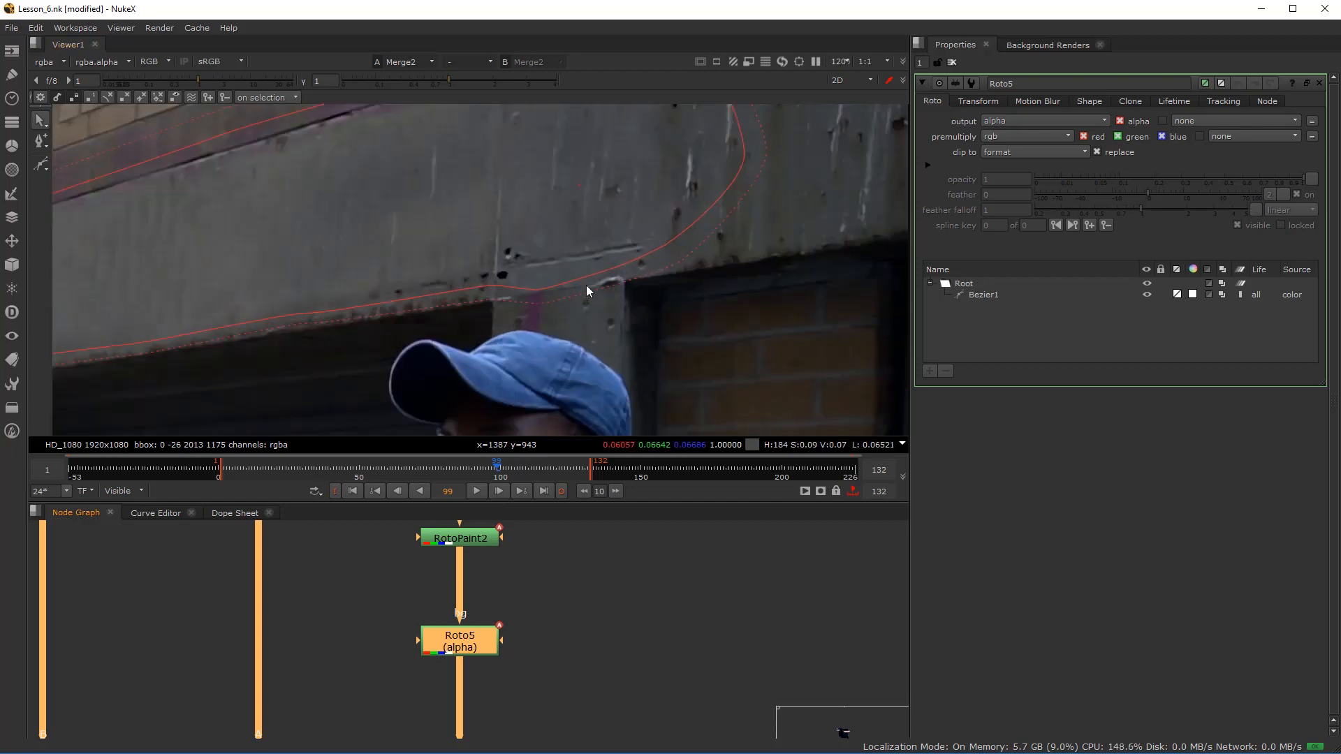
click(190, 99)
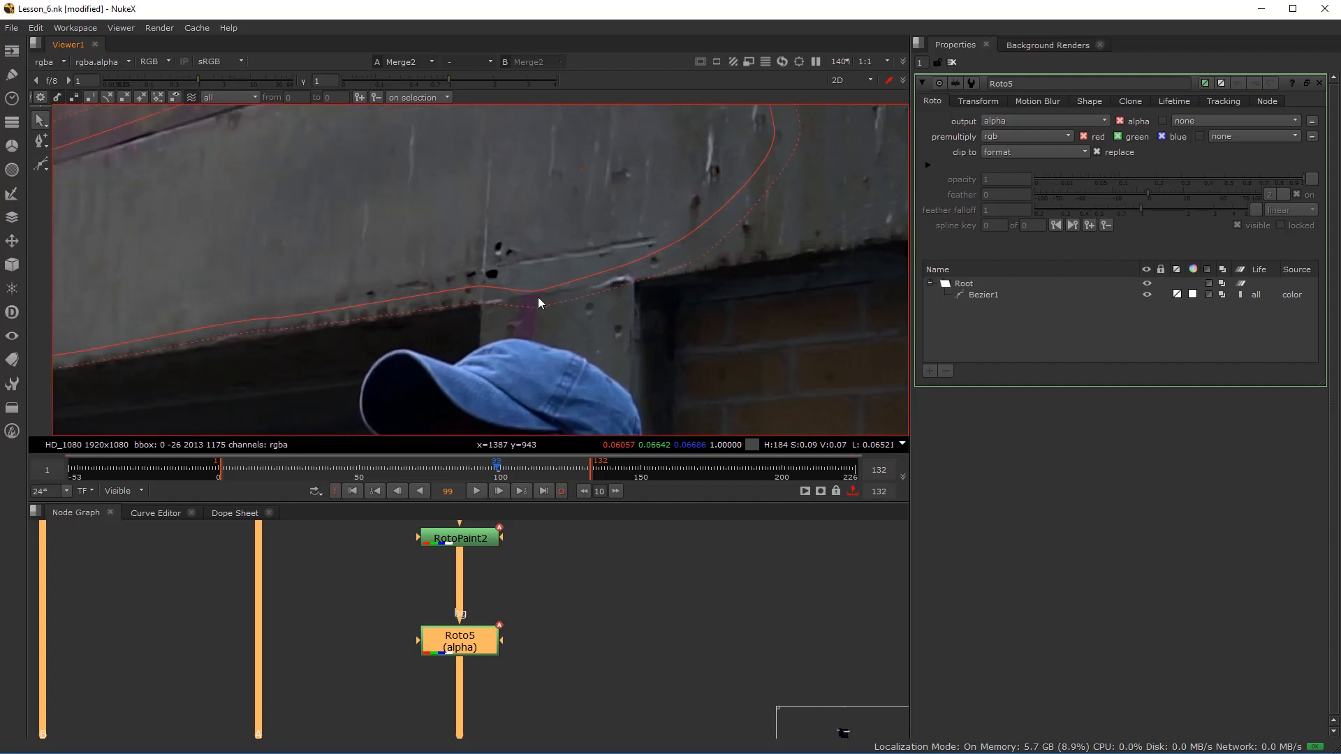
- Inspect the patch border at frame 99 and raise two lower-edge points of Roto5's Bezier1 into the beam, near the cap
scroll(538, 296, up, 3)
scroll(539, 290, down, 2)
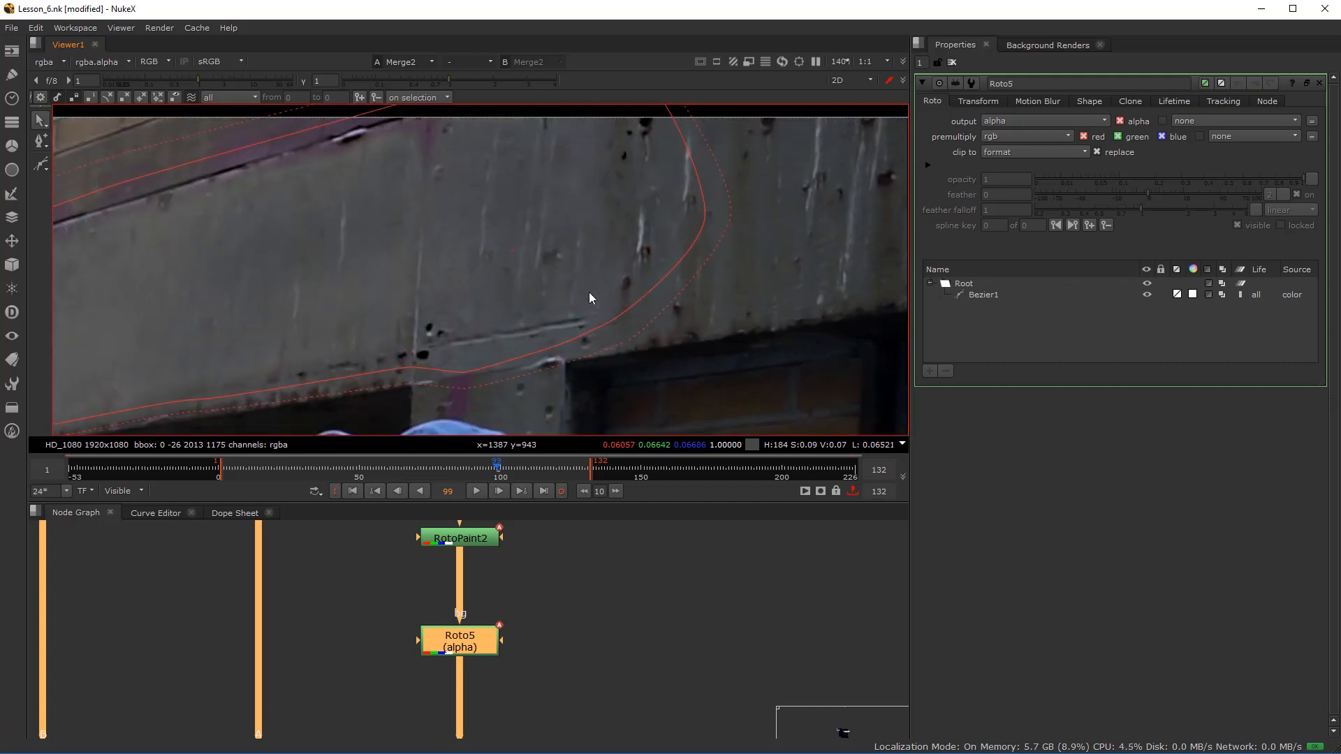
key(o)
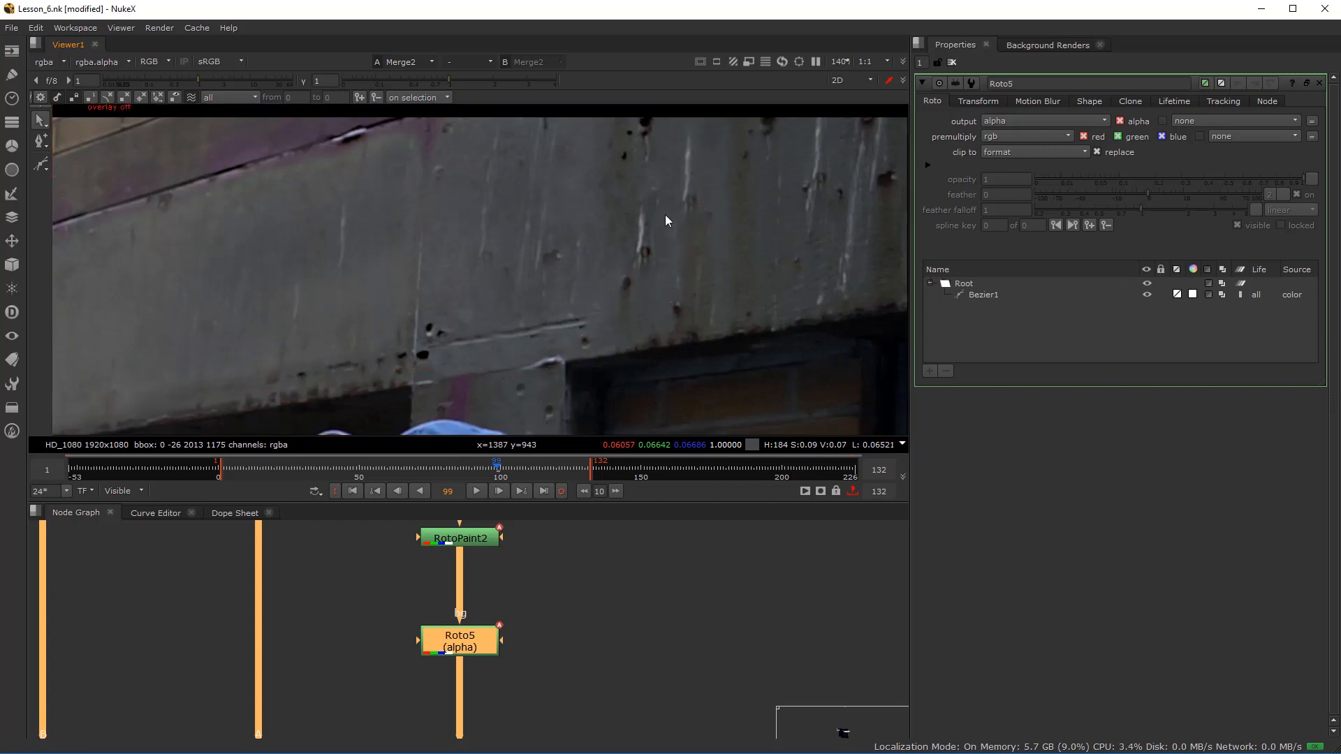
scroll(595, 281, down, 1)
drag(476, 289, 642, 278)
key(o)
scroll(408, 381, up, 1)
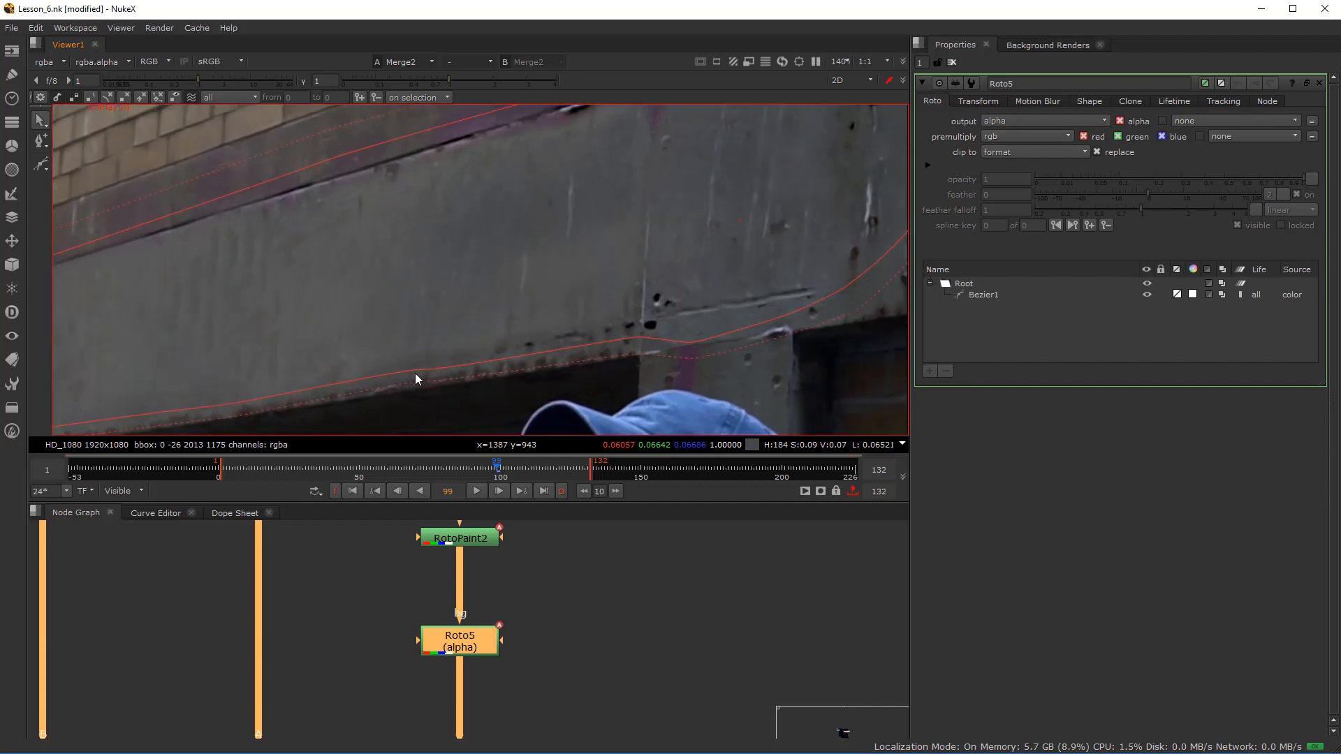
drag(416, 379, 602, 305)
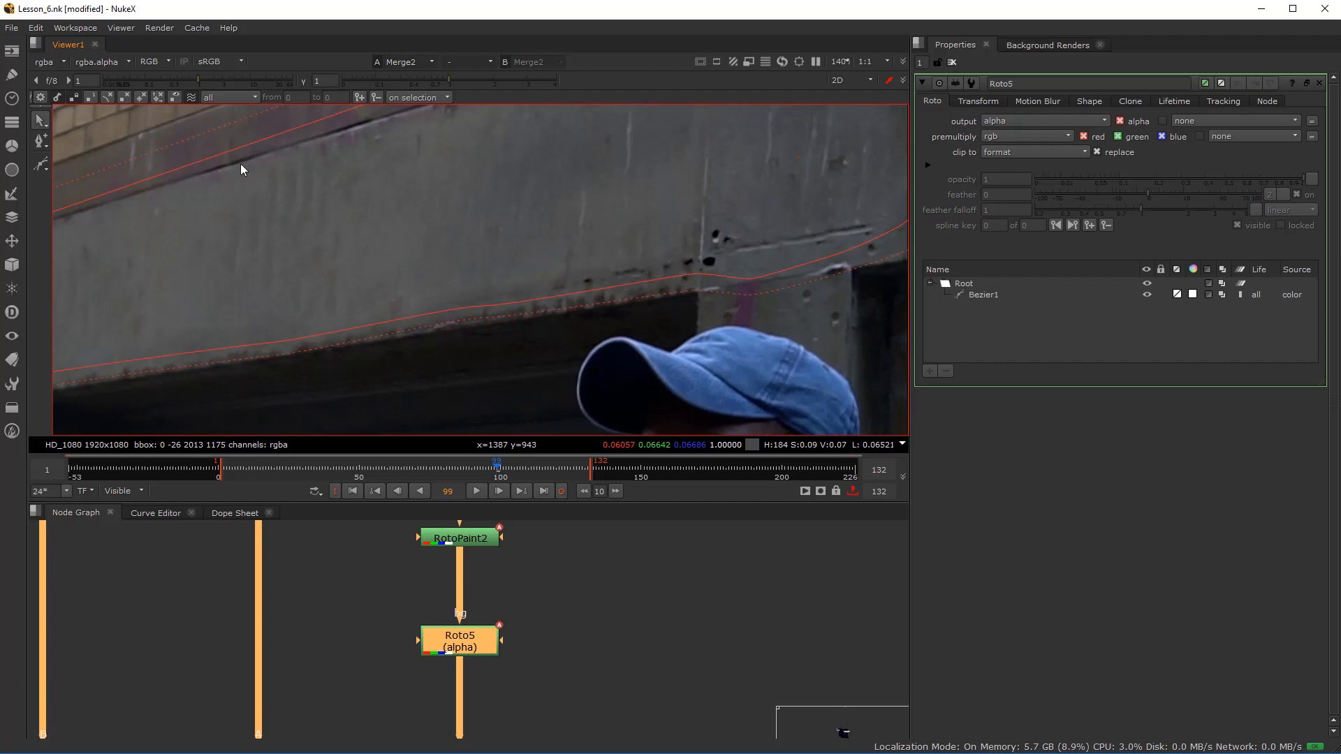
click(397, 322)
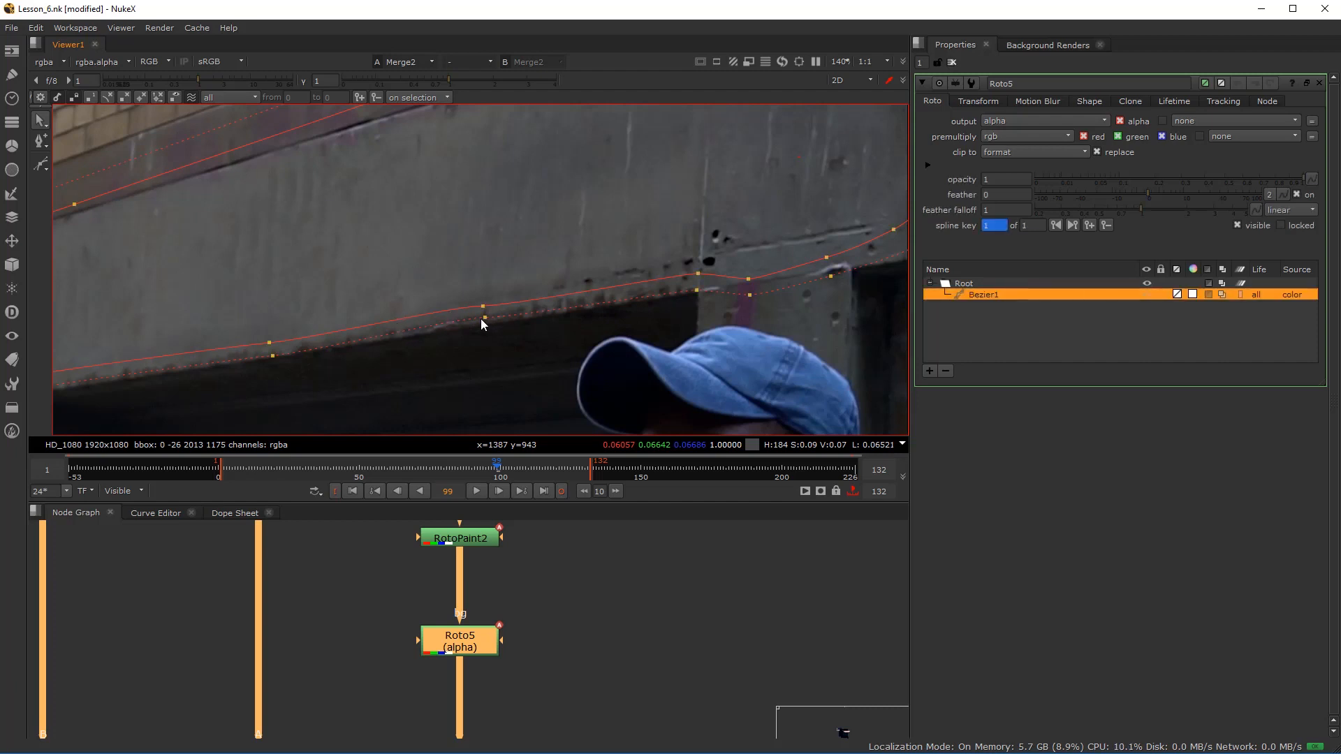
drag(484, 306, 480, 278)
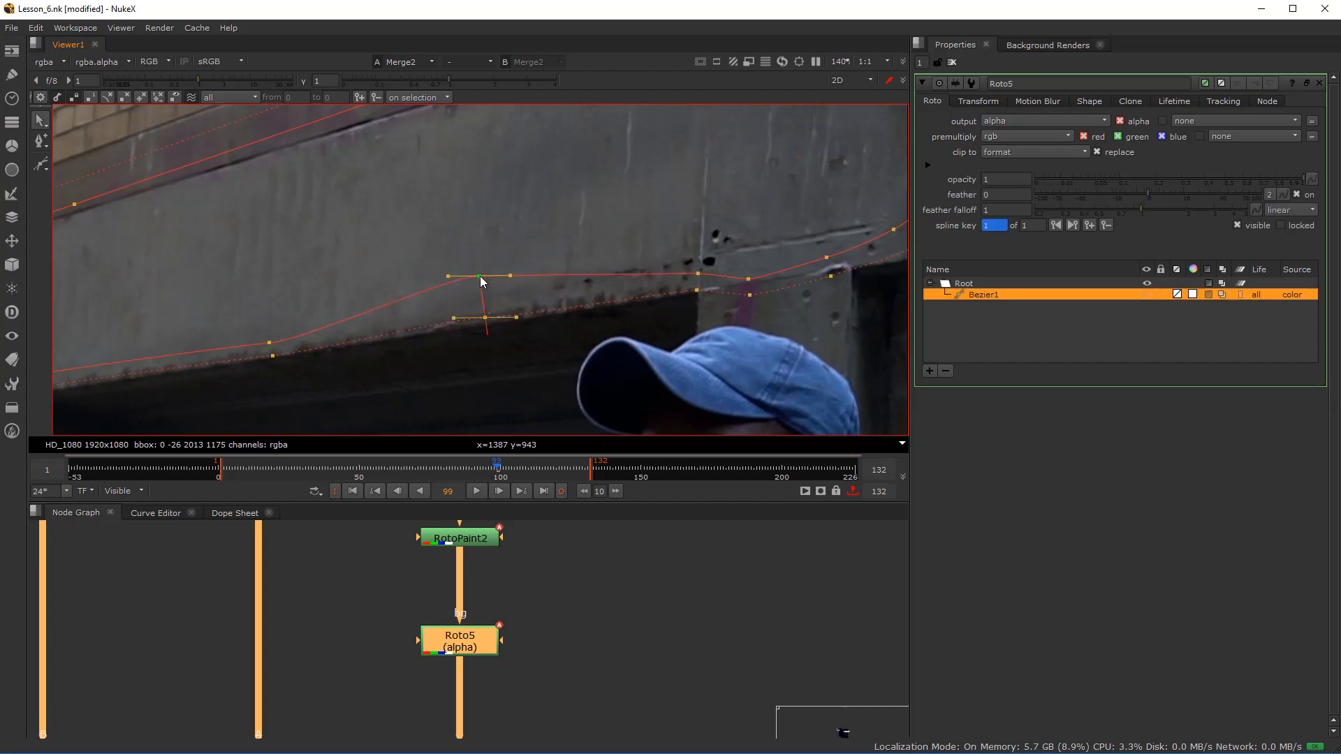
drag(697, 273, 697, 253)
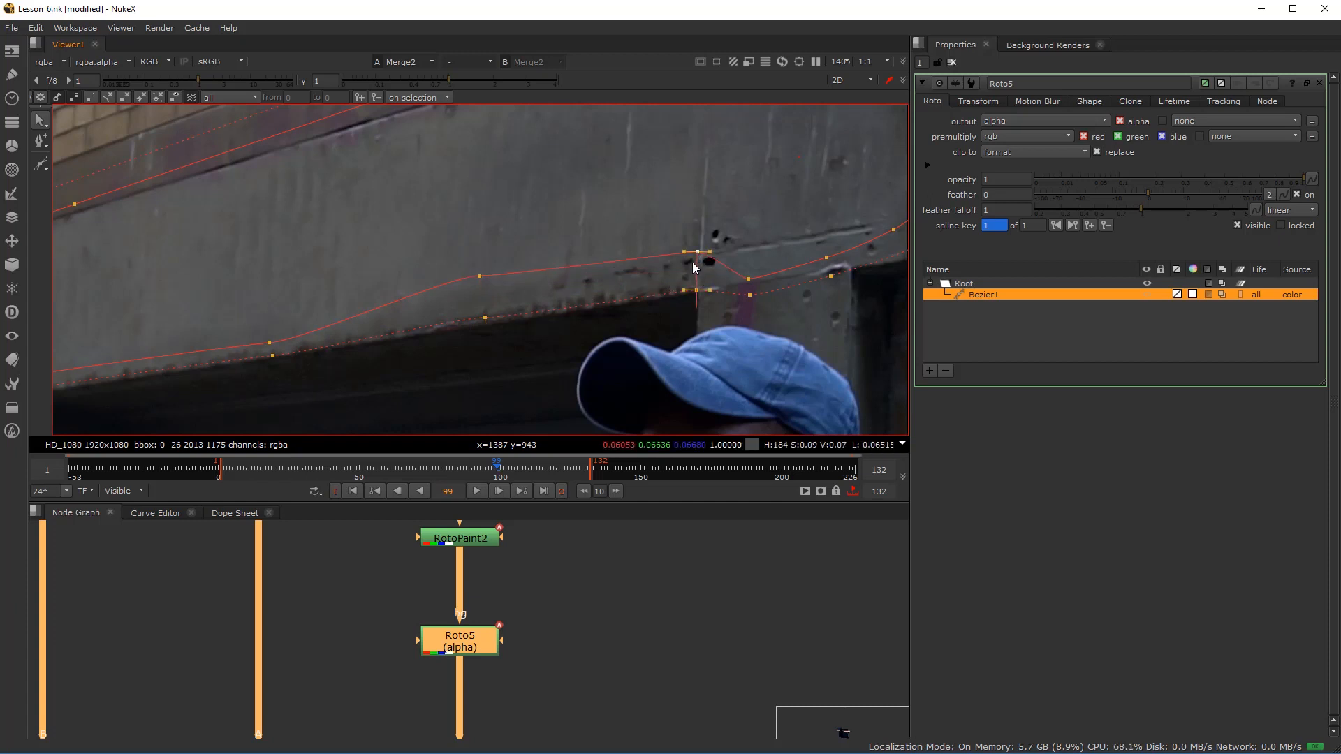
- Widen the feather below those two lower-edge points, raise the neighbouring point to their left, and check the blend with the overlay hidden
drag(485, 319, 490, 331)
drag(695, 290, 693, 296)
drag(270, 343, 265, 327)
key(o)
key(o)
key(o)
scroll(621, 258, down, 7)
scroll(564, 270, up, 1)
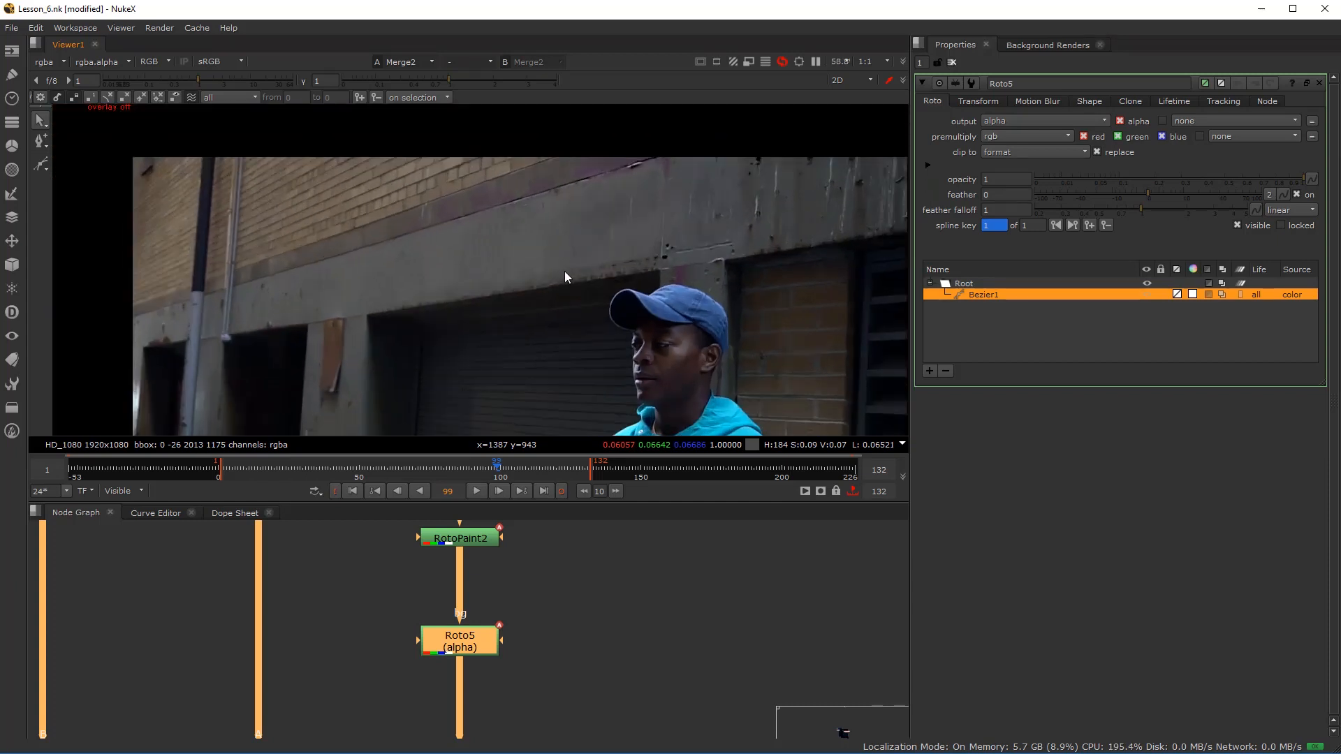
- At frame 50, move Bezier1's right-end point outward and widen the feather around the right end and its upper corner
click(359, 473)
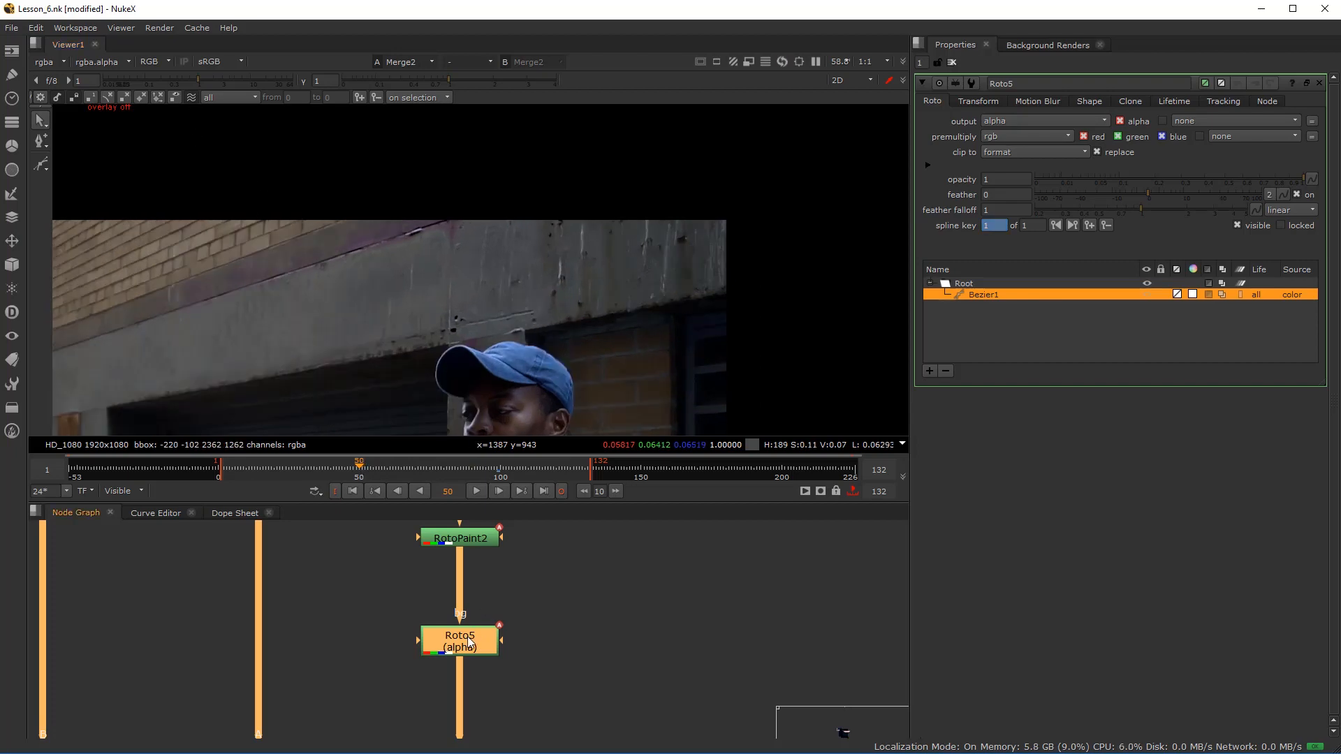
key(o)
scroll(519, 291, up, 5)
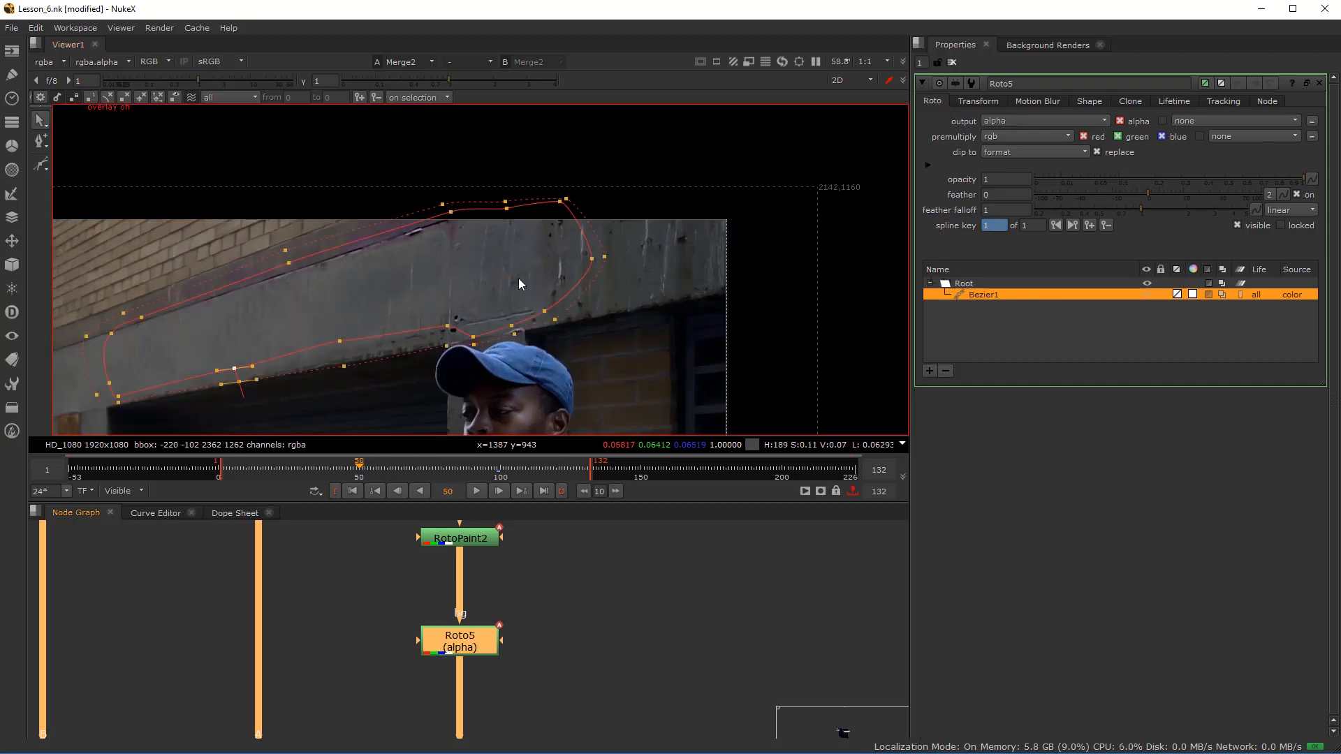
key(o)
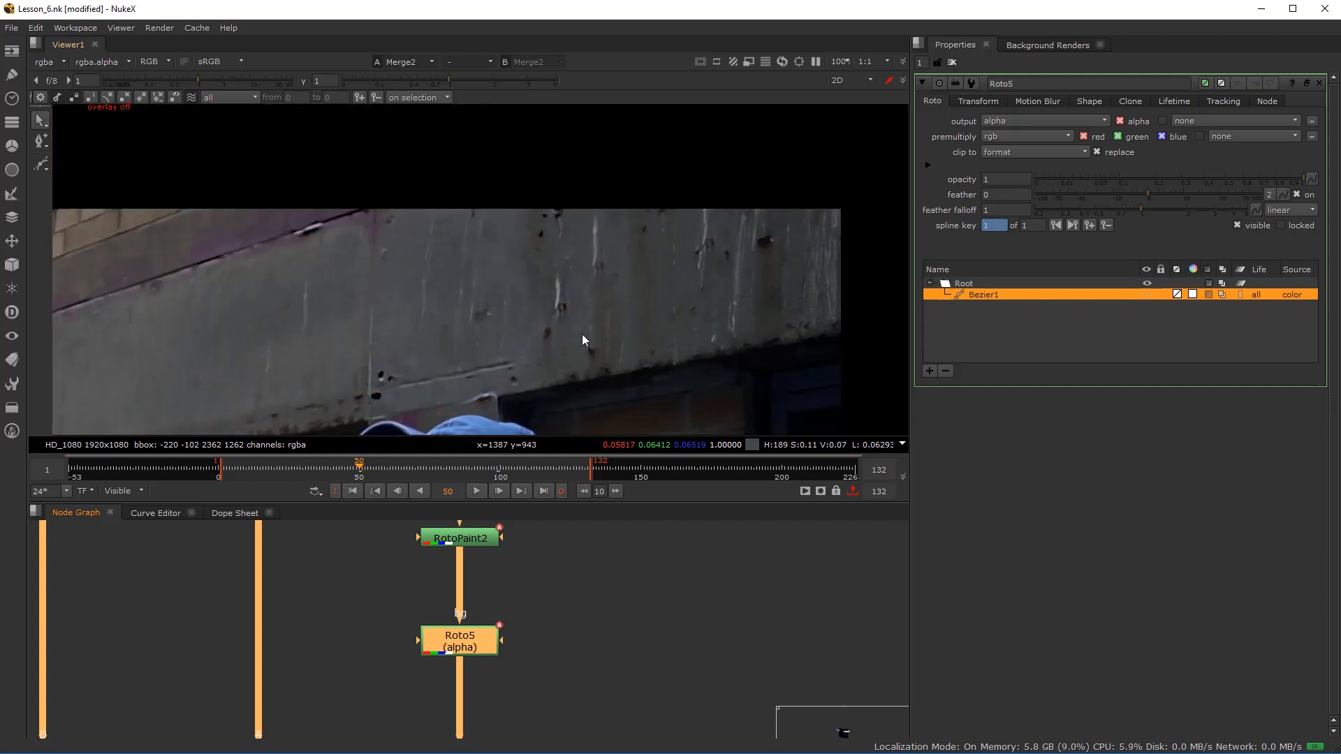
key(o)
scroll(625, 257, up, 3)
click(569, 283)
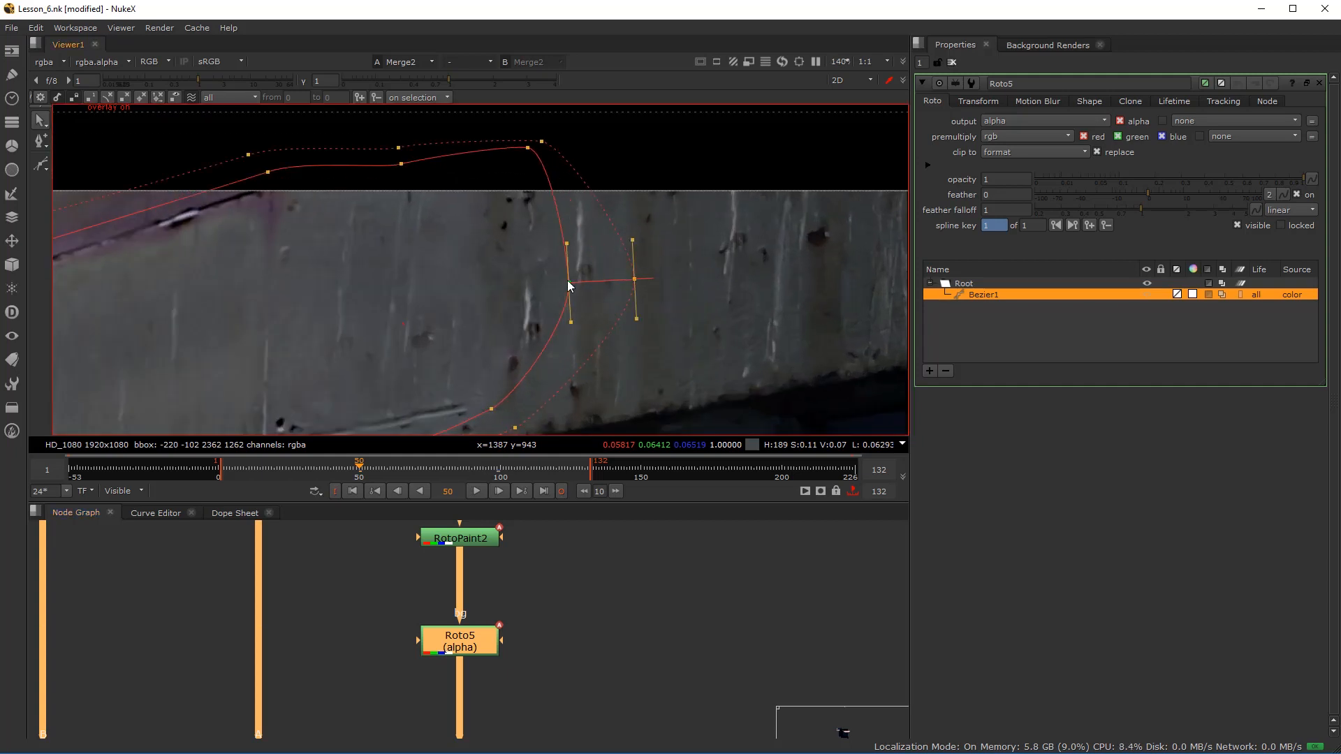
drag(569, 283, 663, 266)
drag(541, 141, 556, 127)
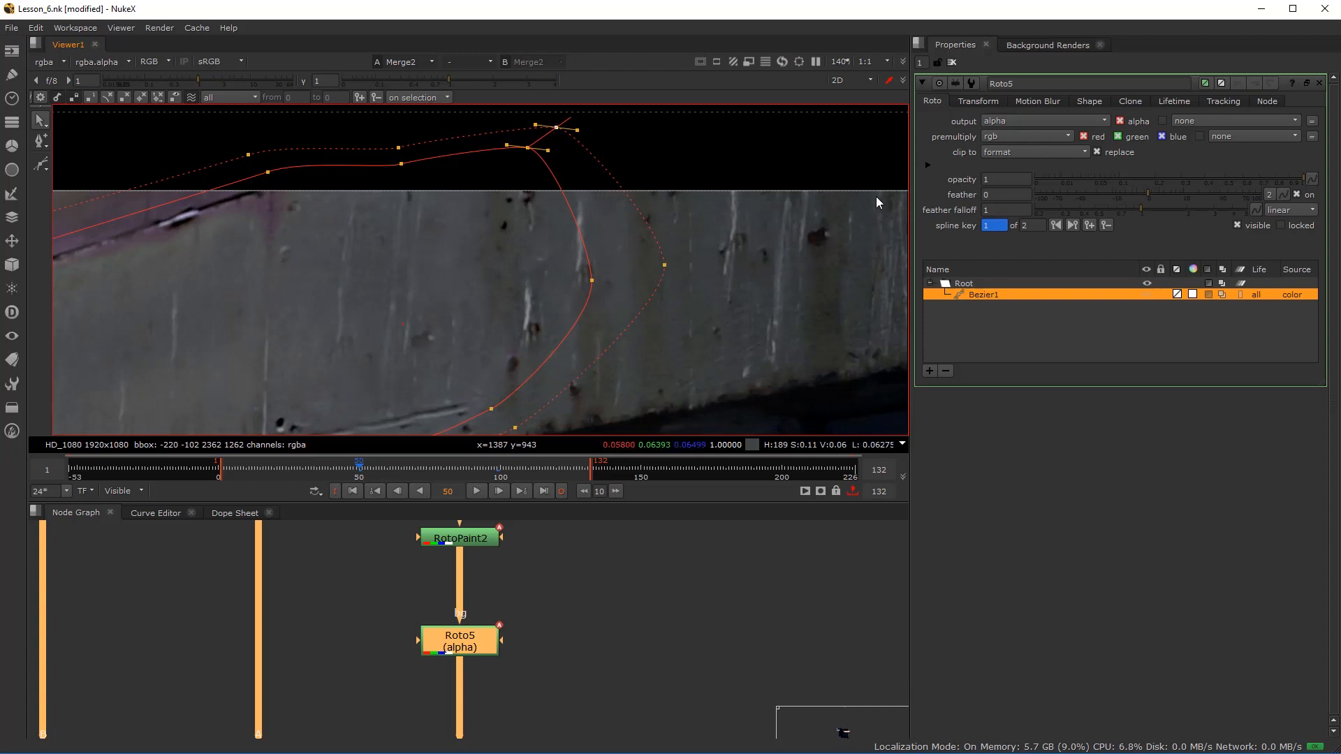
- Check the patch without the overlay, and extend Bezier1's feather downward at two points along the lower-left edge of the beam
key(q)
scroll(457, 287, down, 3)
drag(419, 308, 715, 239)
key(q)
key(q)
drag(597, 284, 556, 291)
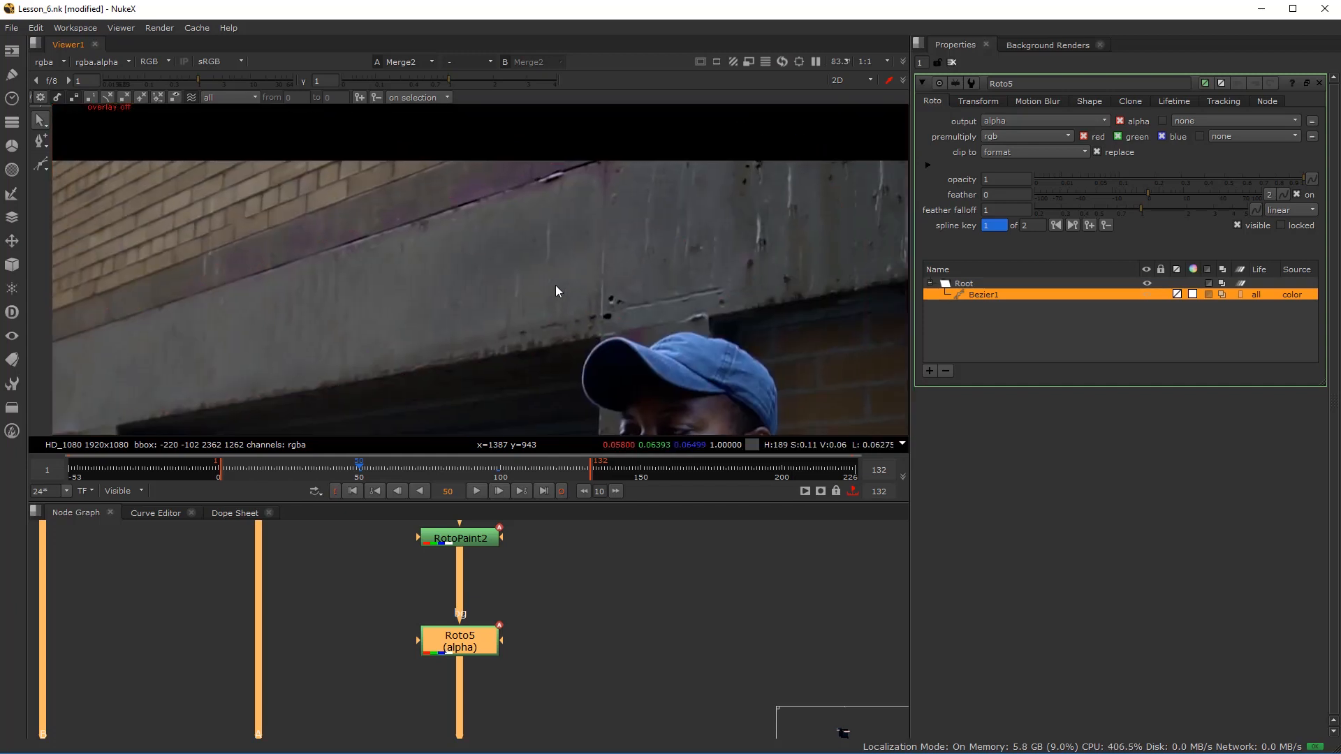
drag(260, 360, 304, 349)
key(q)
scroll(279, 381, up, 2)
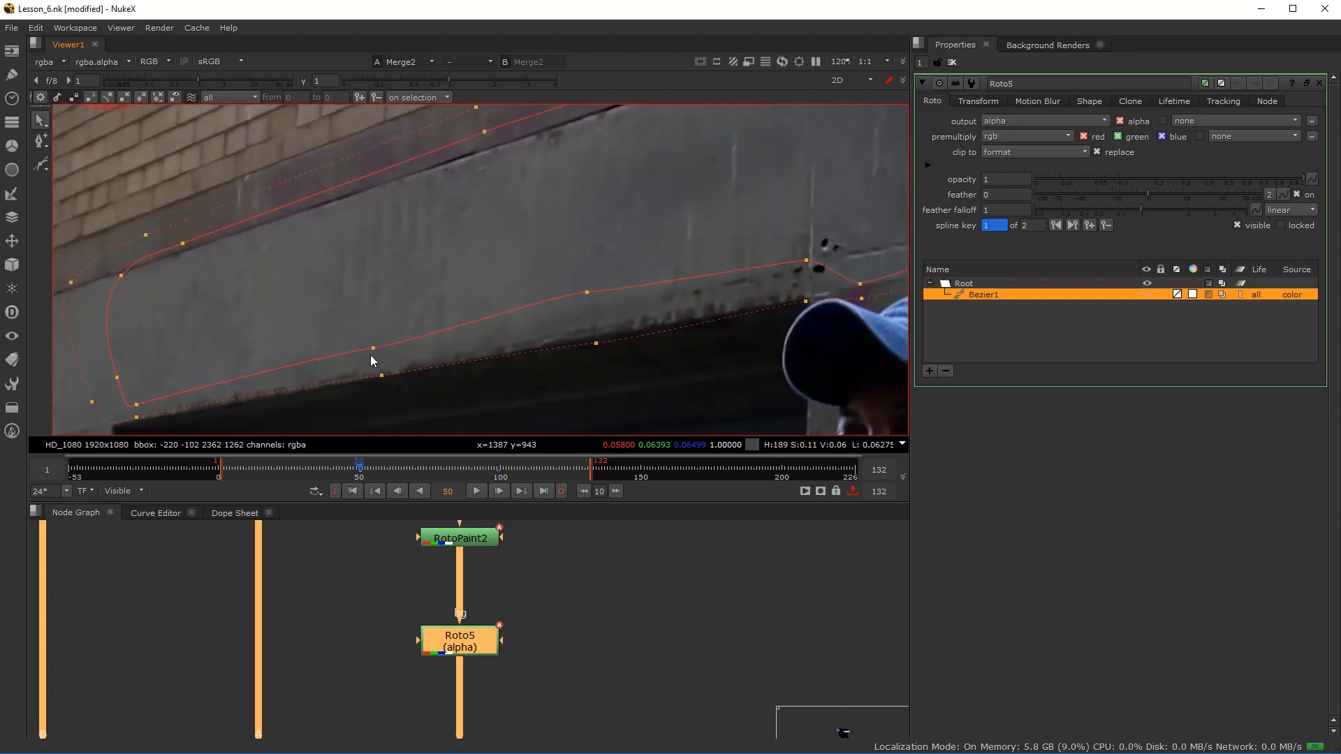
drag(381, 376, 382, 396)
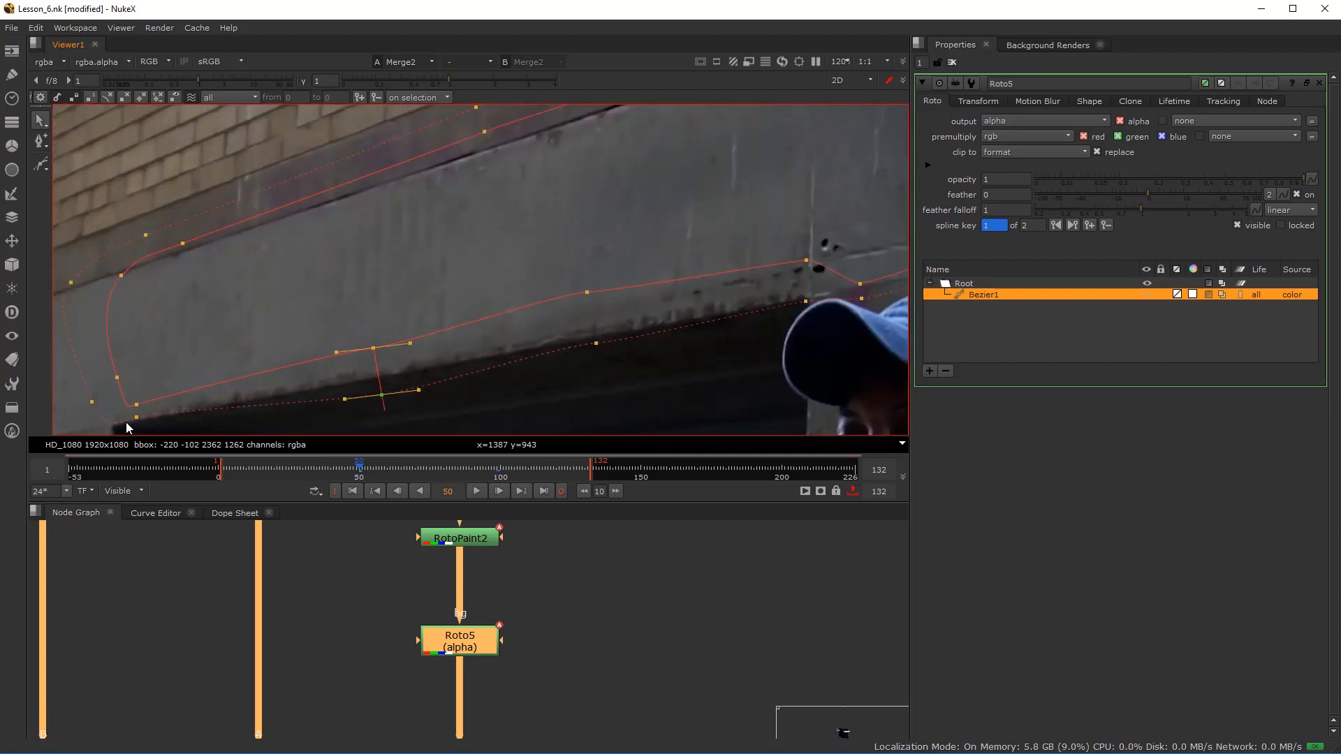
drag(136, 417, 146, 433)
drag(179, 383, 254, 343)
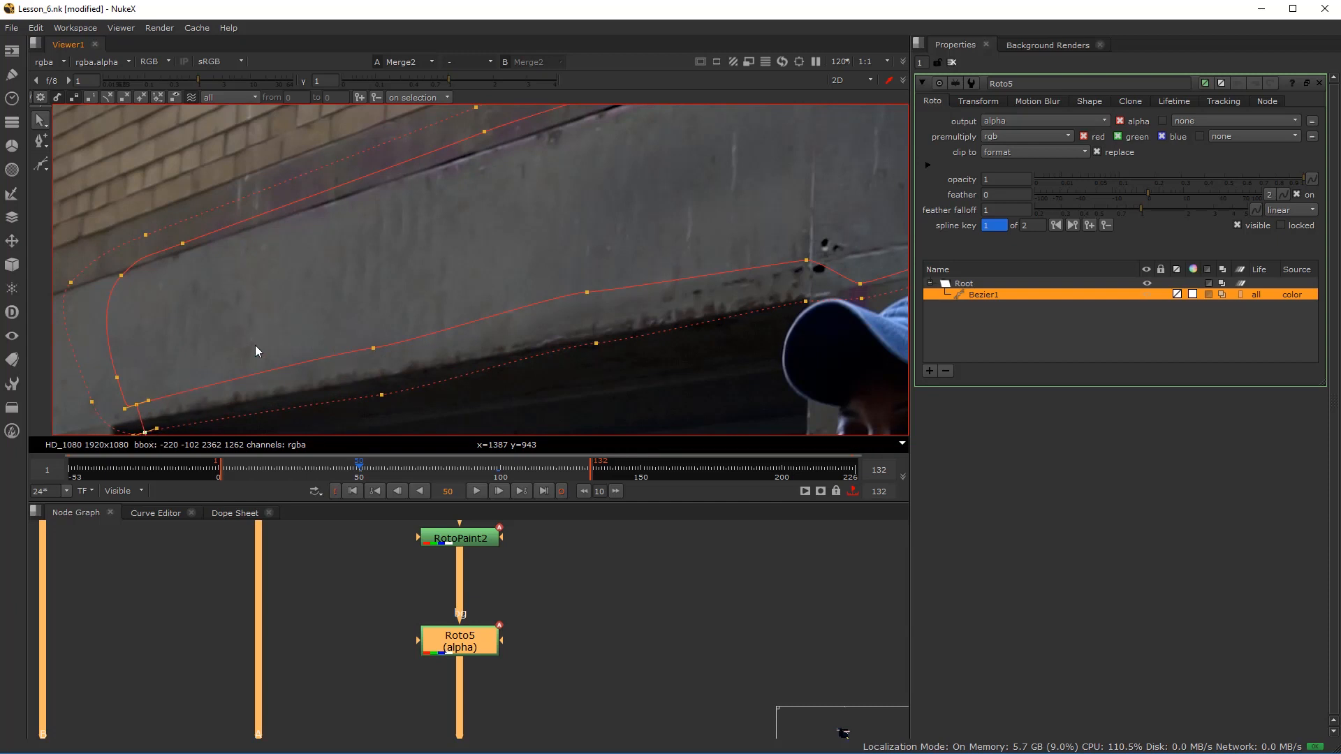
- Examine the patch blend along the beam at frames 50 and 24 with the shape overlay hidden
key(o)
scroll(442, 337, down, 1)
scroll(447, 334, down, 1)
drag(477, 320, 362, 347)
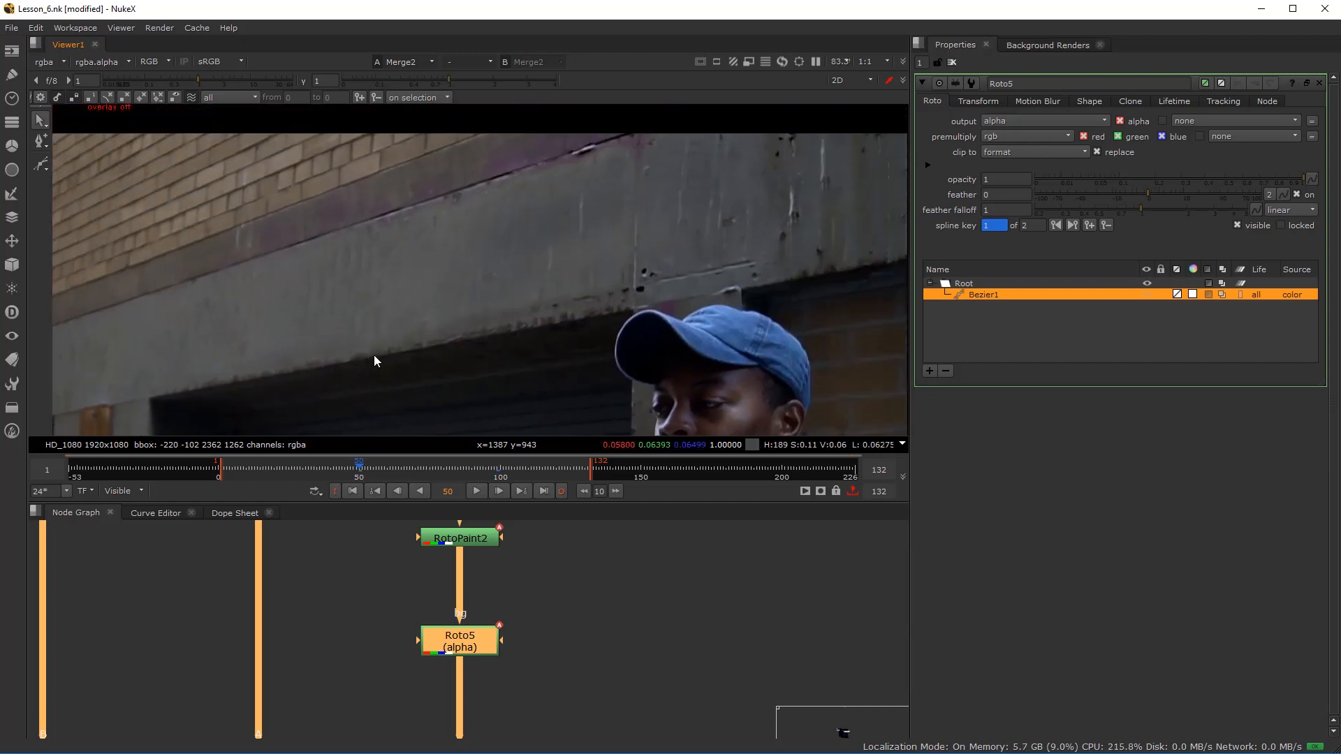
click(287, 471)
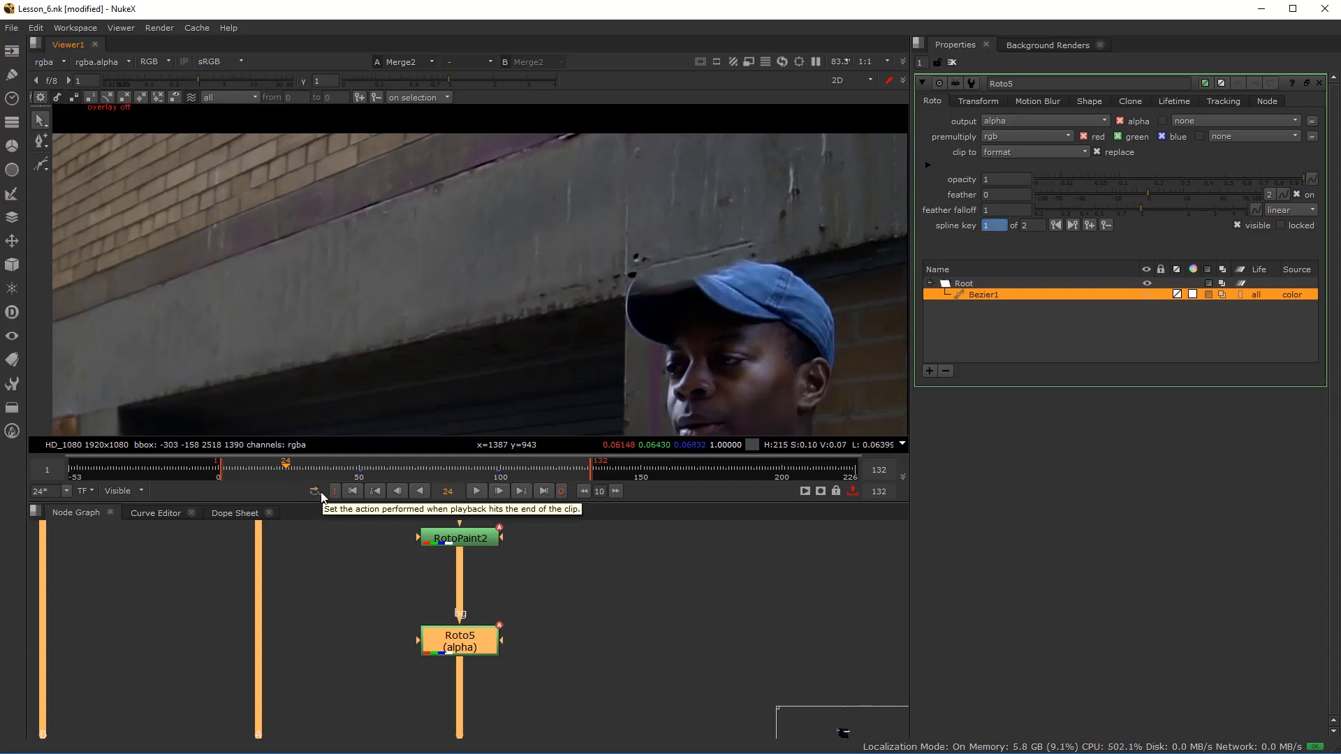
key(o)
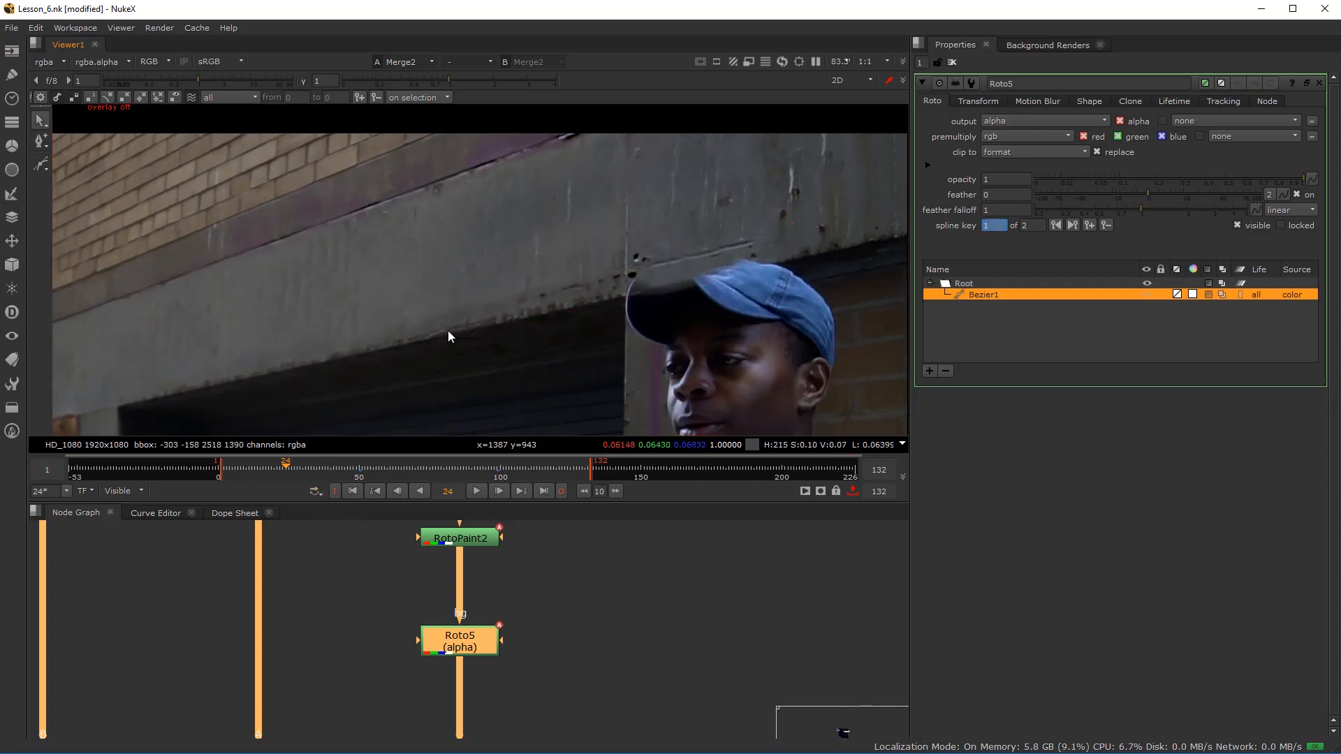
- Try uniform feather values of -1, -9 and 2 on Bezier1, and return the feather to 0
click(1137, 193)
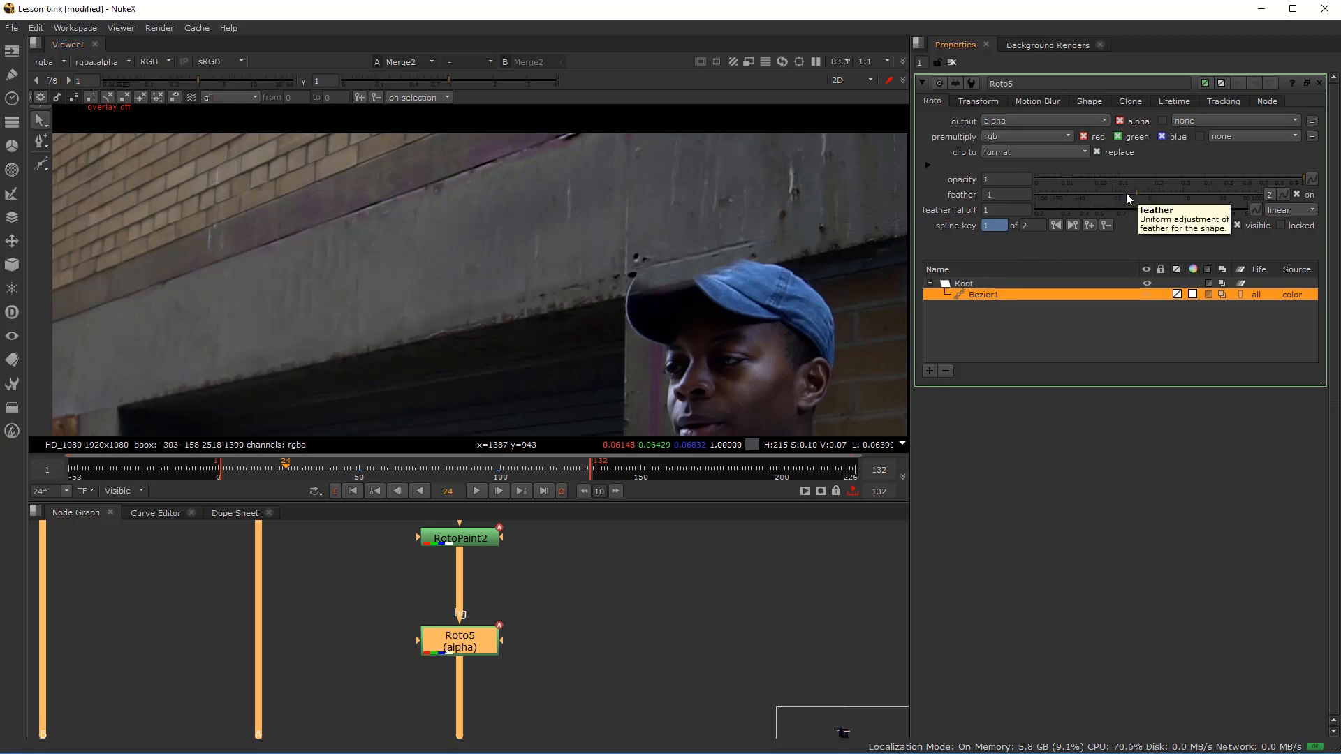
click(1113, 194)
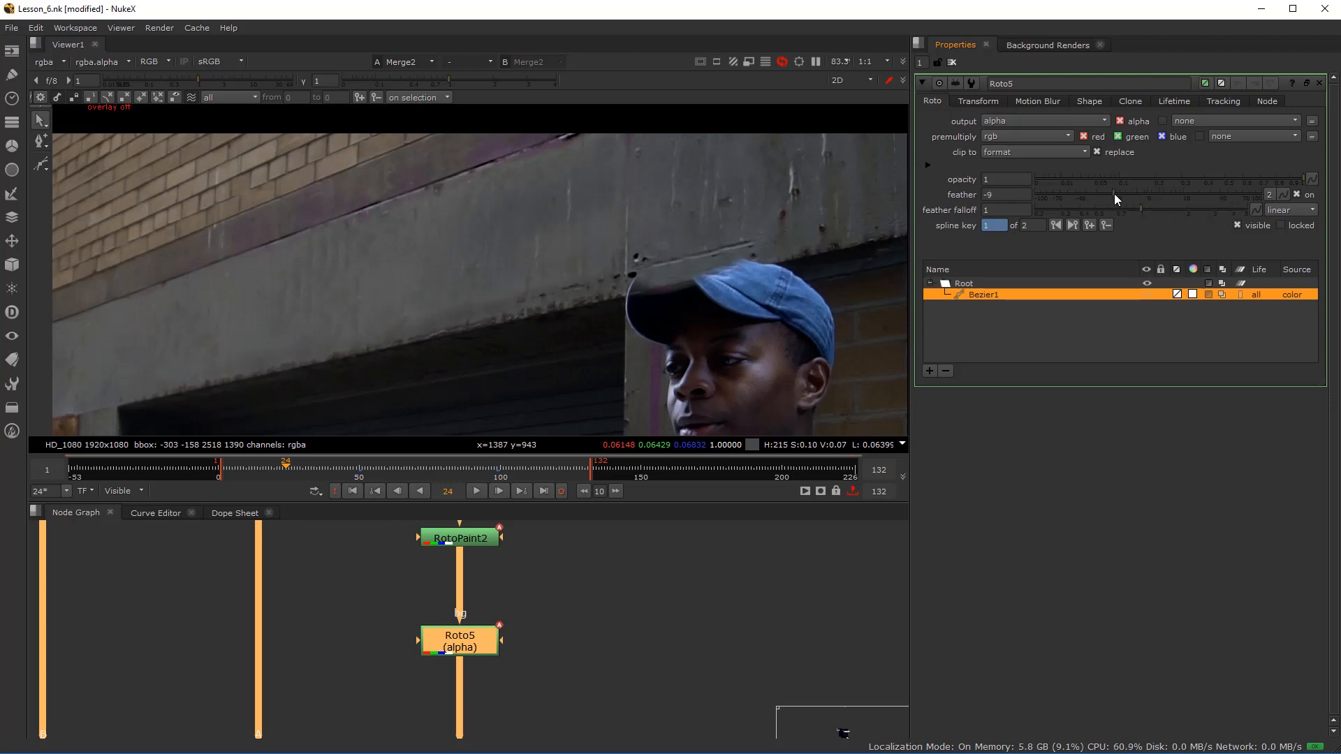
click(1163, 194)
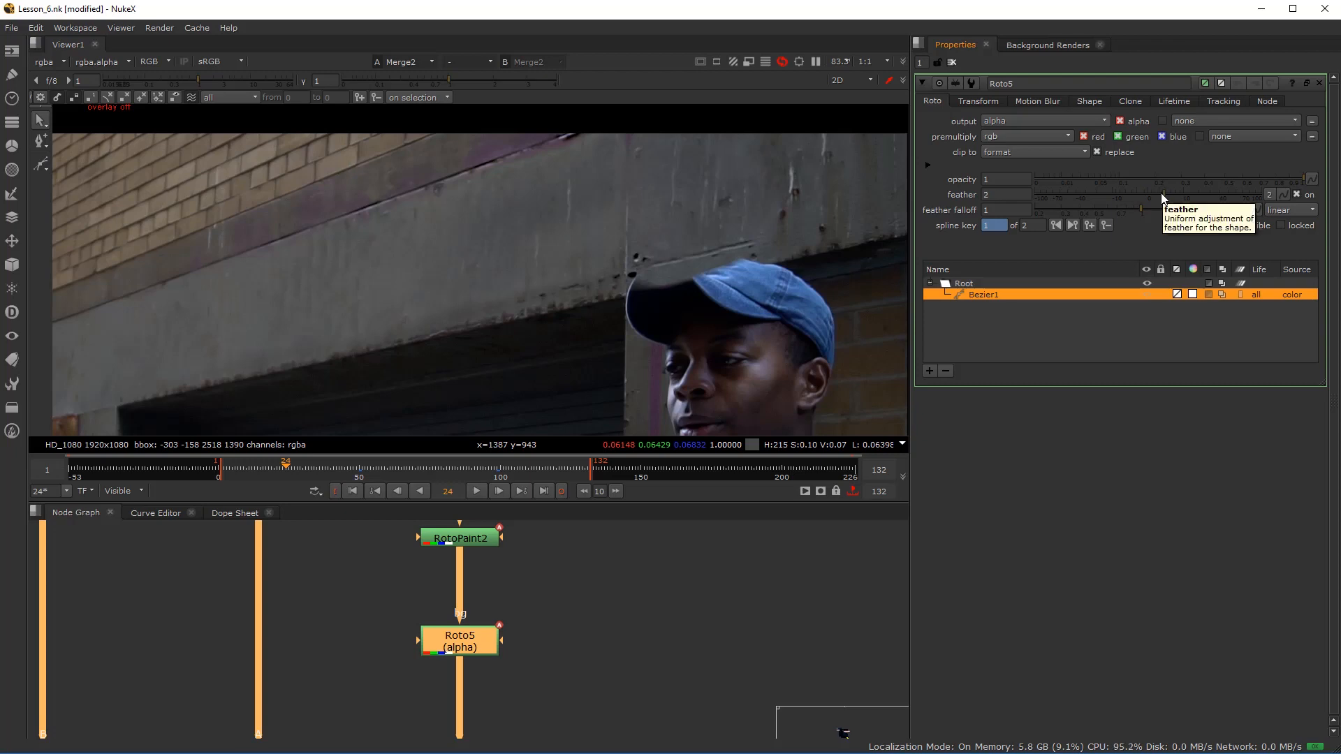
click(1147, 194)
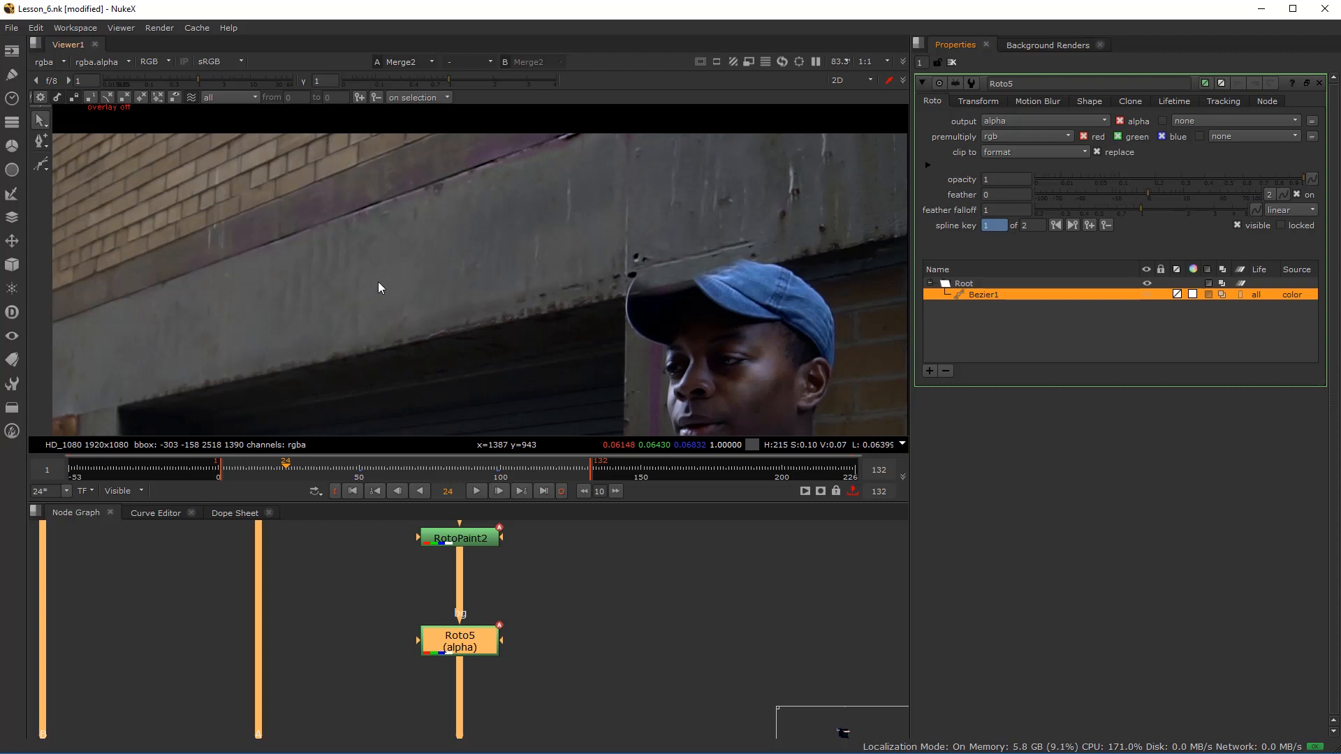
scroll(377, 288, down, 3)
scroll(359, 324, up, 1)
scroll(342, 352, down, 2)
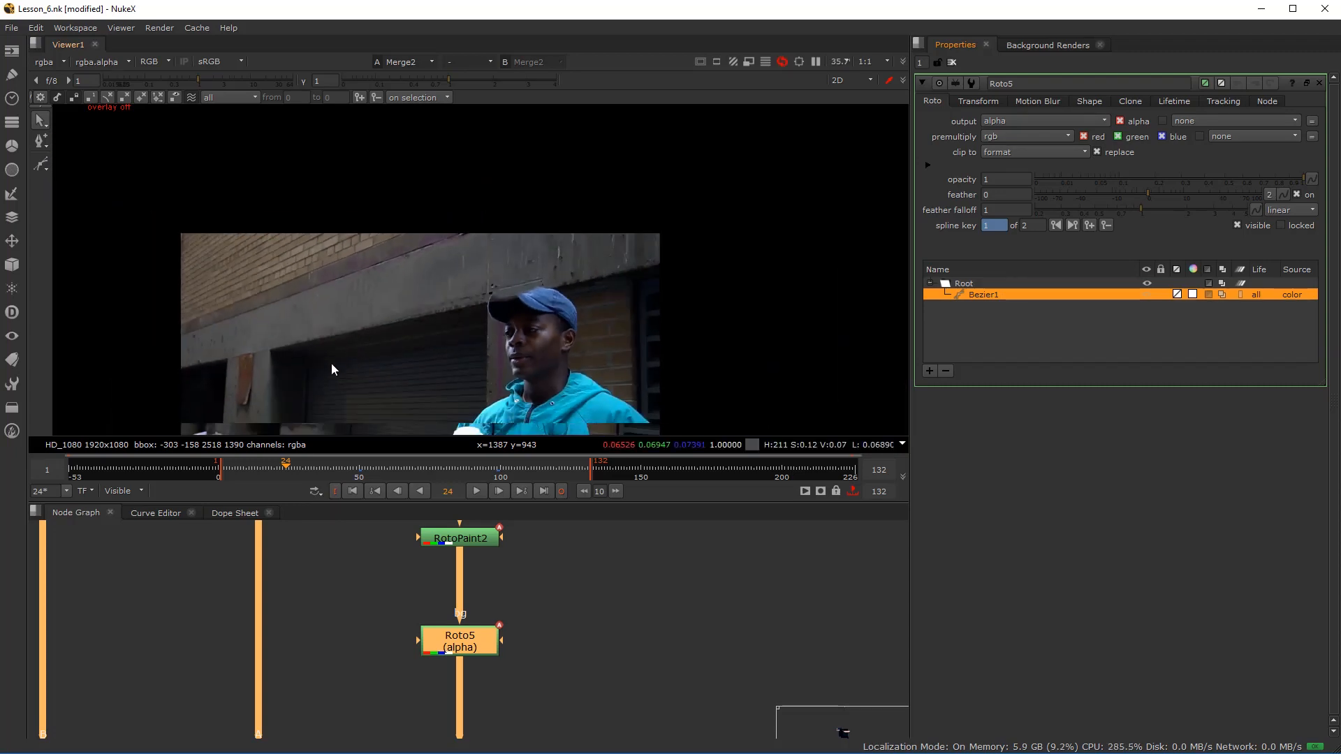
- Inspect the beam patch at frame 24 in the enlarged viewer, toggling the shape overlay off for a clean look
key(o)
scroll(325, 263, up, 2)
key(o)
scroll(382, 293, down, 2)
scroll(378, 623, down, 4)
scroll(351, 672, up, 7)
click(563, 643)
key(space)
key(f)
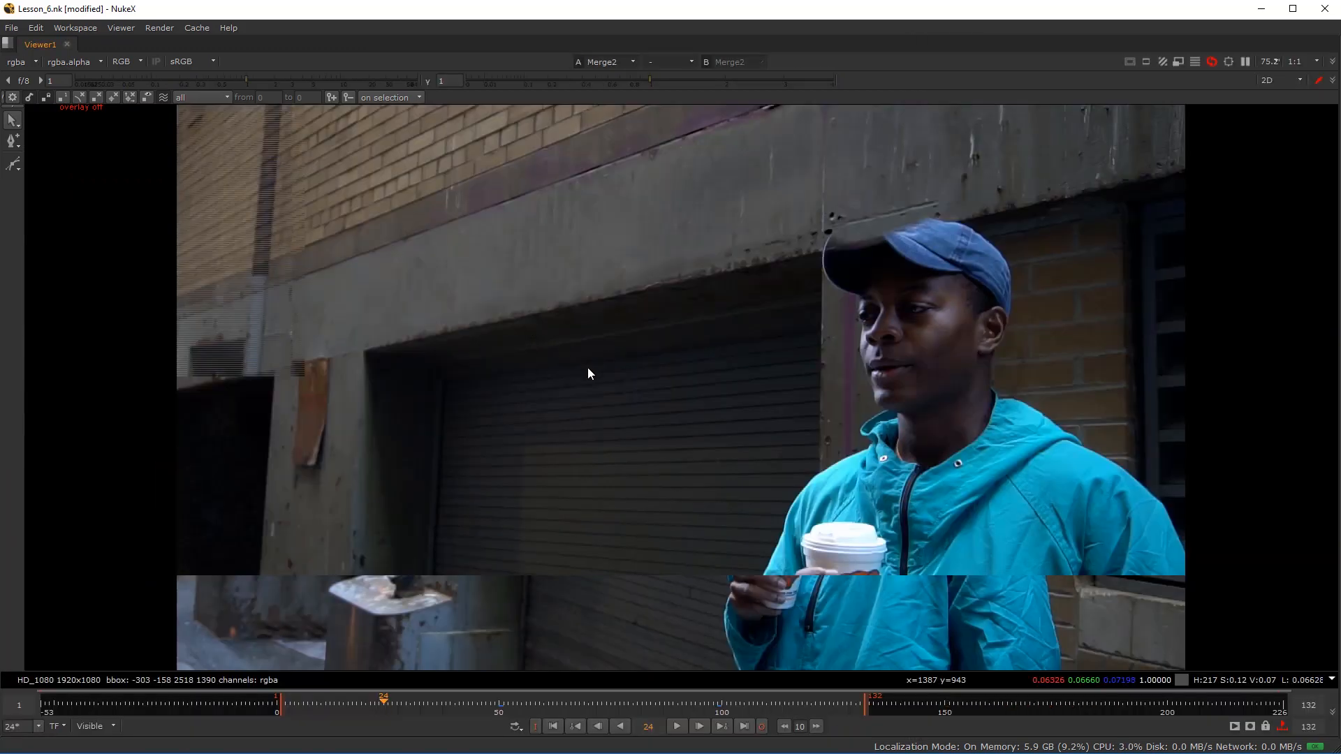
key(q)
key(q)
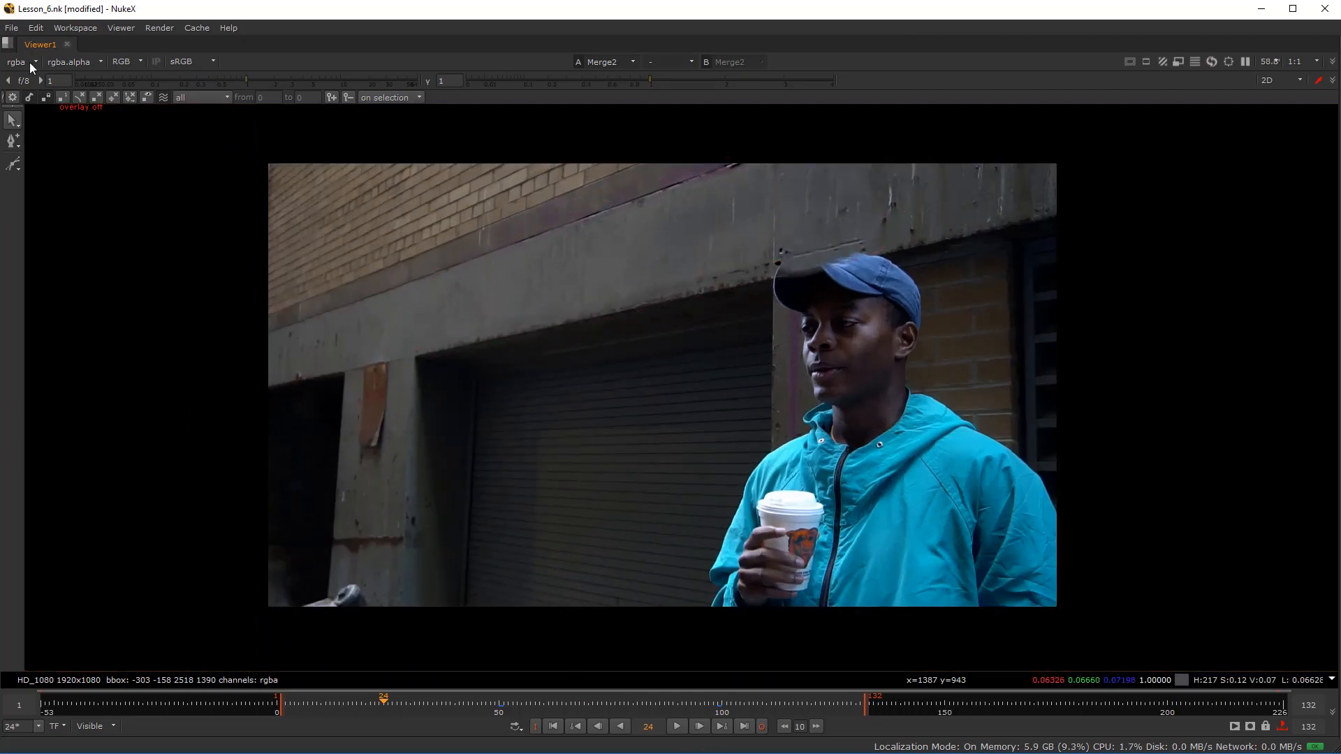
- Play back the composite to check the graffiti removal over the frame range, stop playback, and restore the full workspace layout
click(16, 31)
click(31, 109)
key(l)
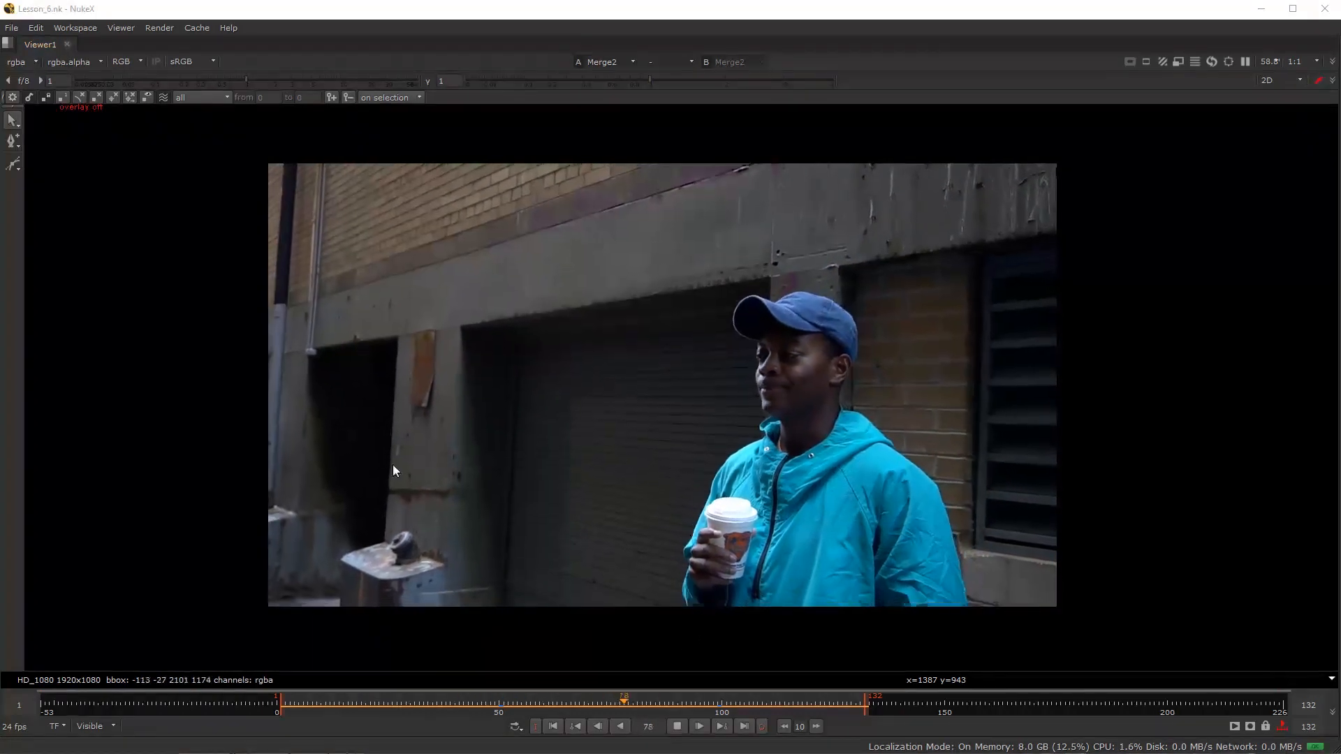
click(677, 726)
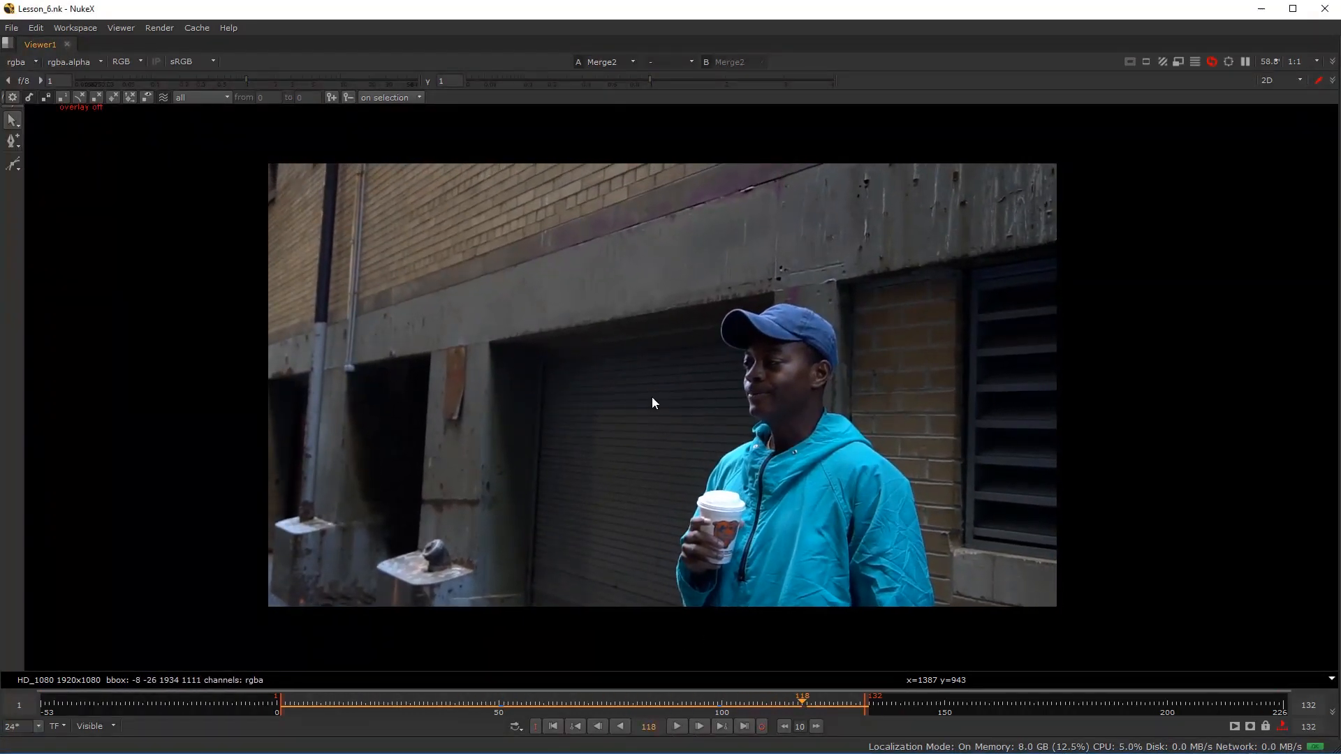
key(space)
- Compare the outputs of Merge7, Merge1 and Merge2 in the viewer, ending on Merge2
scroll(332, 644, up, 1)
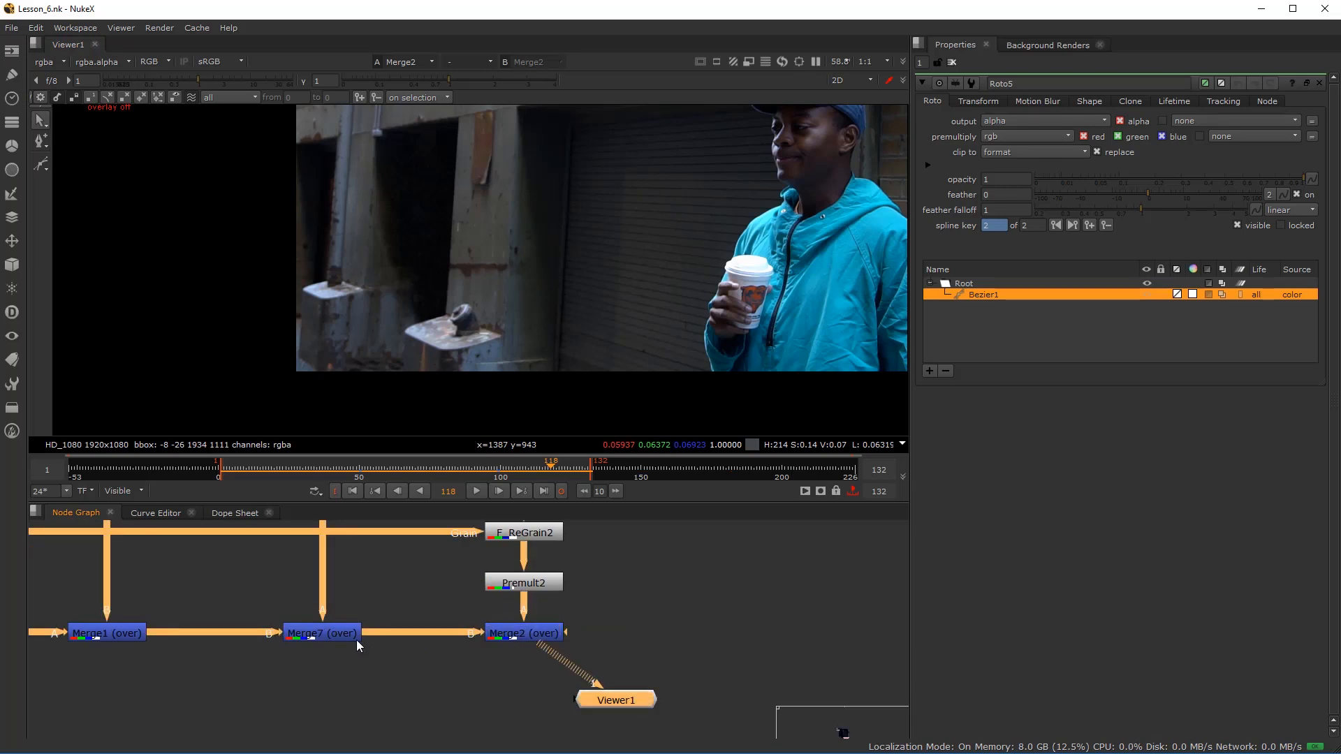
click(349, 636)
key(1)
scroll(430, 186, up, 3)
click(116, 635)
key(1)
click(351, 634)
key(1)
click(517, 628)
key(1)
- Set the grain amount of F_ReGrain1 to 0.62 while examining the dark doorway patch up close
scroll(429, 228, down, 2)
scroll(349, 613, down, 6)
drag(137, 588, 226, 591)
scroll(226, 591, up, 7)
click(157, 607)
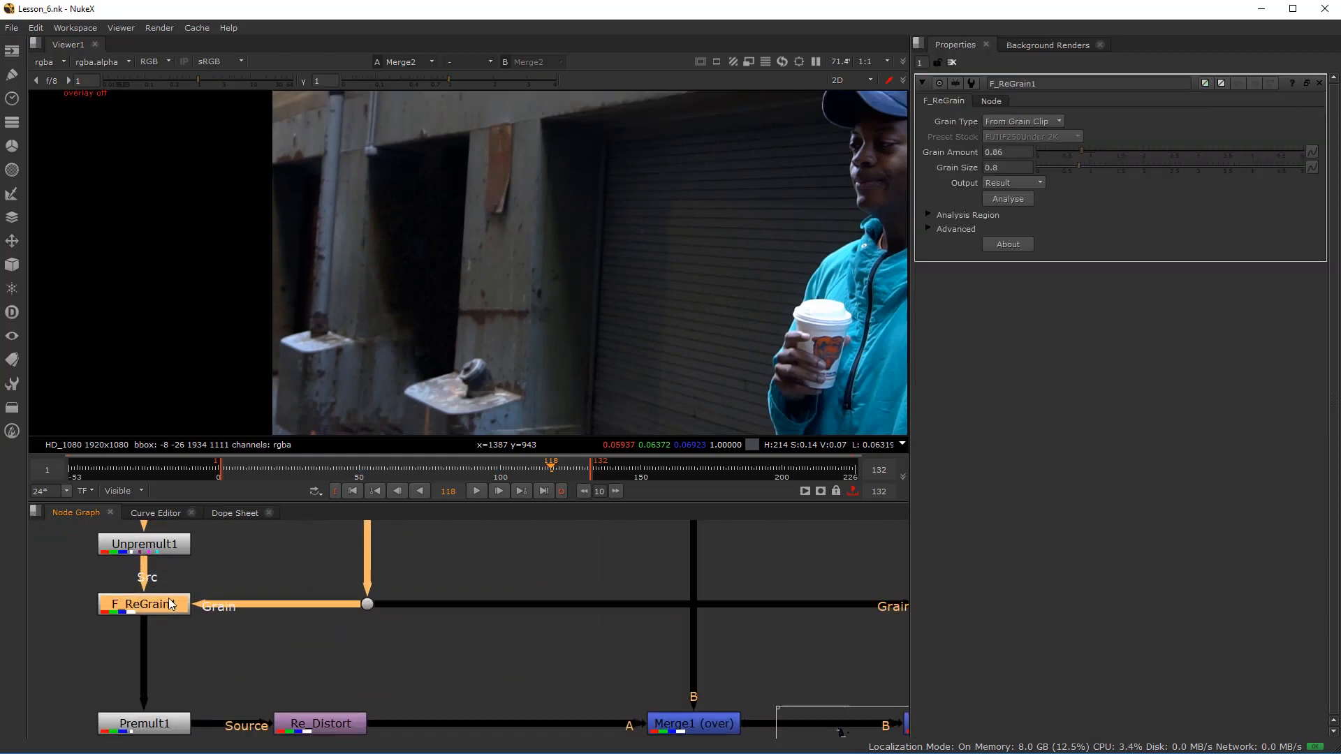
scroll(417, 287, up, 5)
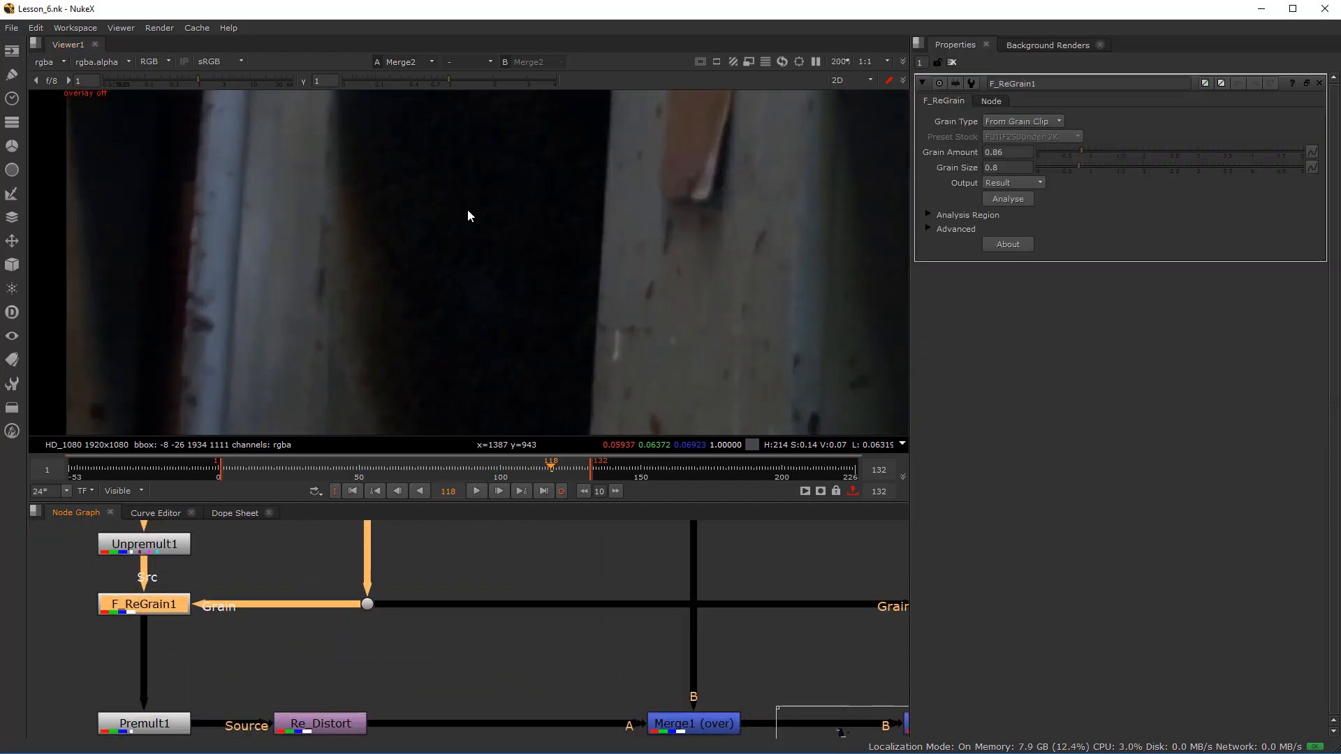
click(1068, 151)
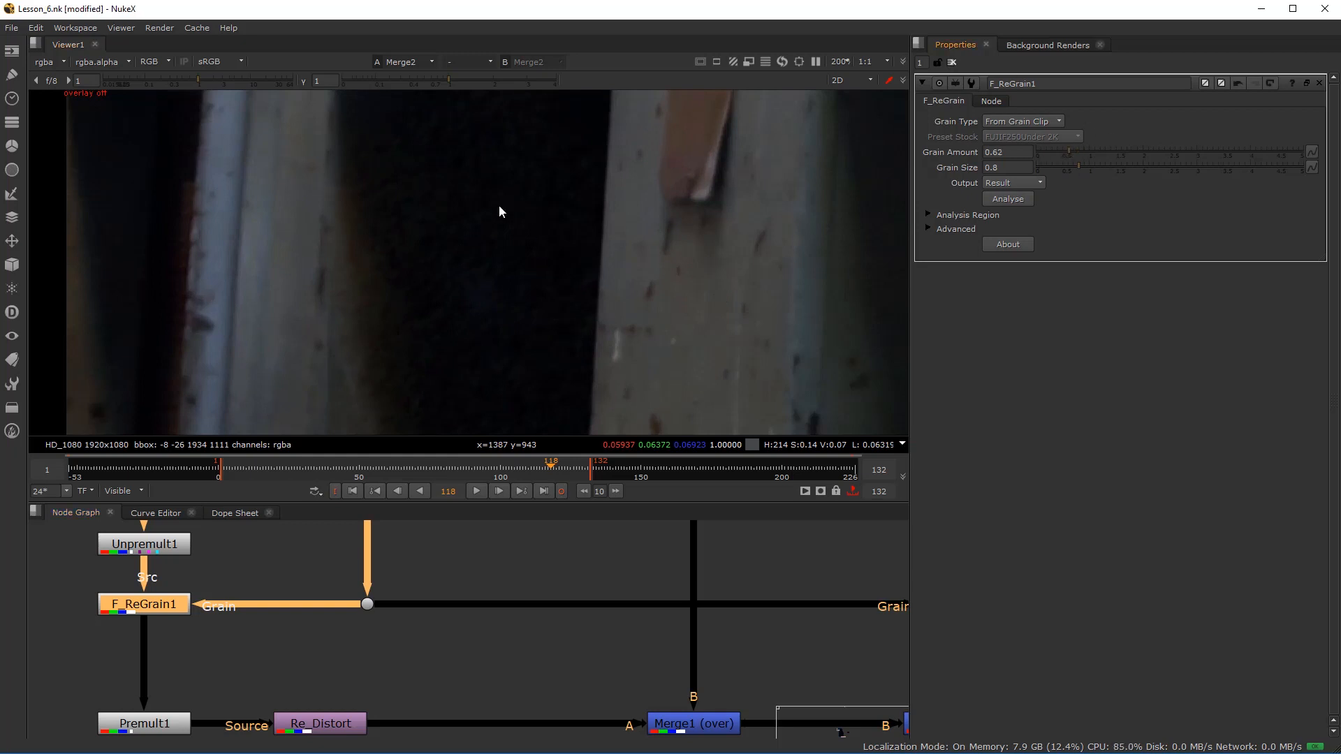
- Examine the grain on the beam and set the grain size of F_ReGrain2 to 0.7
scroll(498, 211, down, 5)
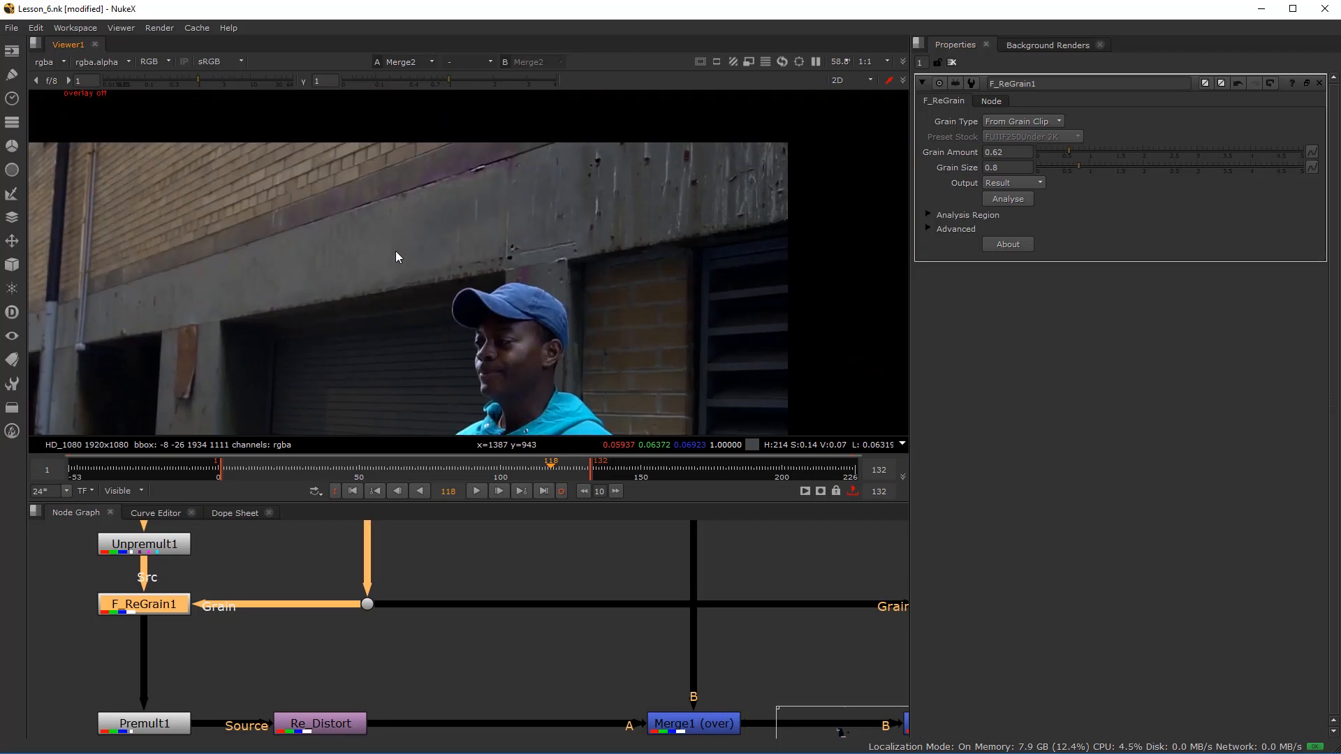
scroll(489, 272, up, 2)
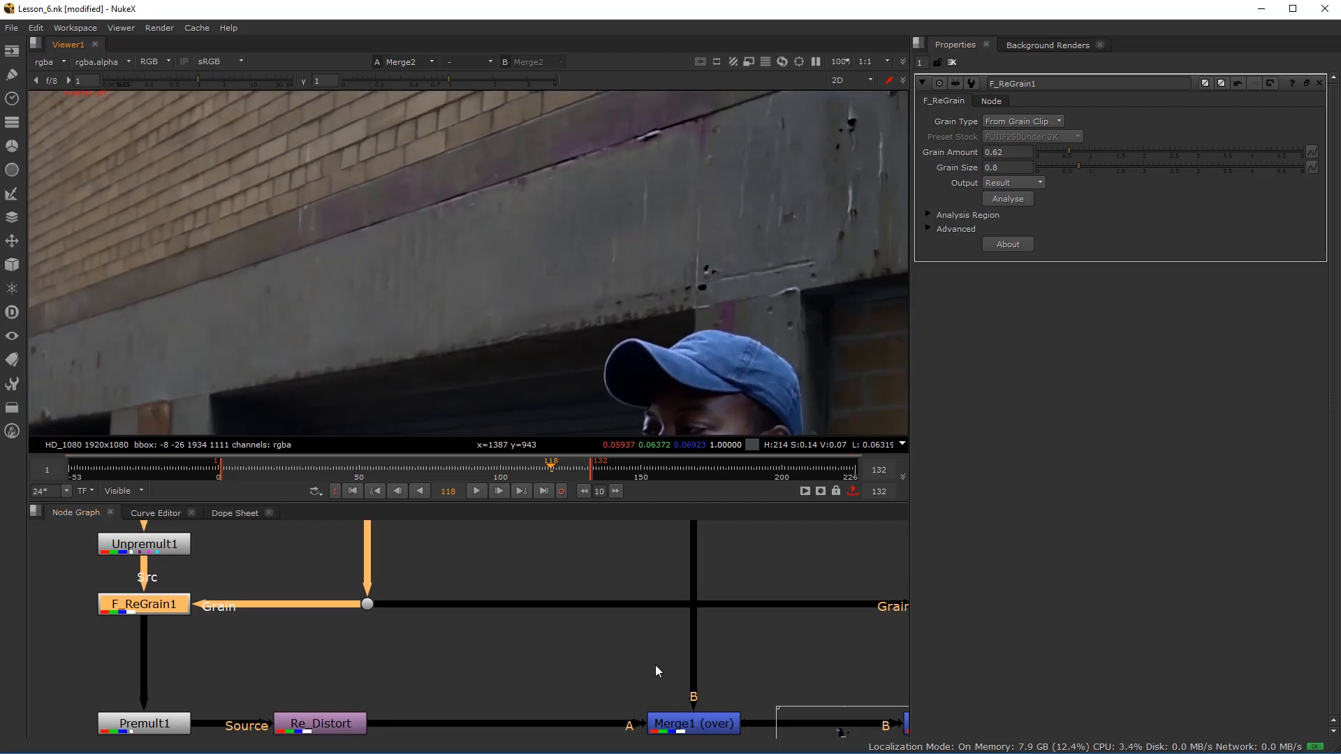
scroll(655, 671, down, 2)
double_click(669, 633)
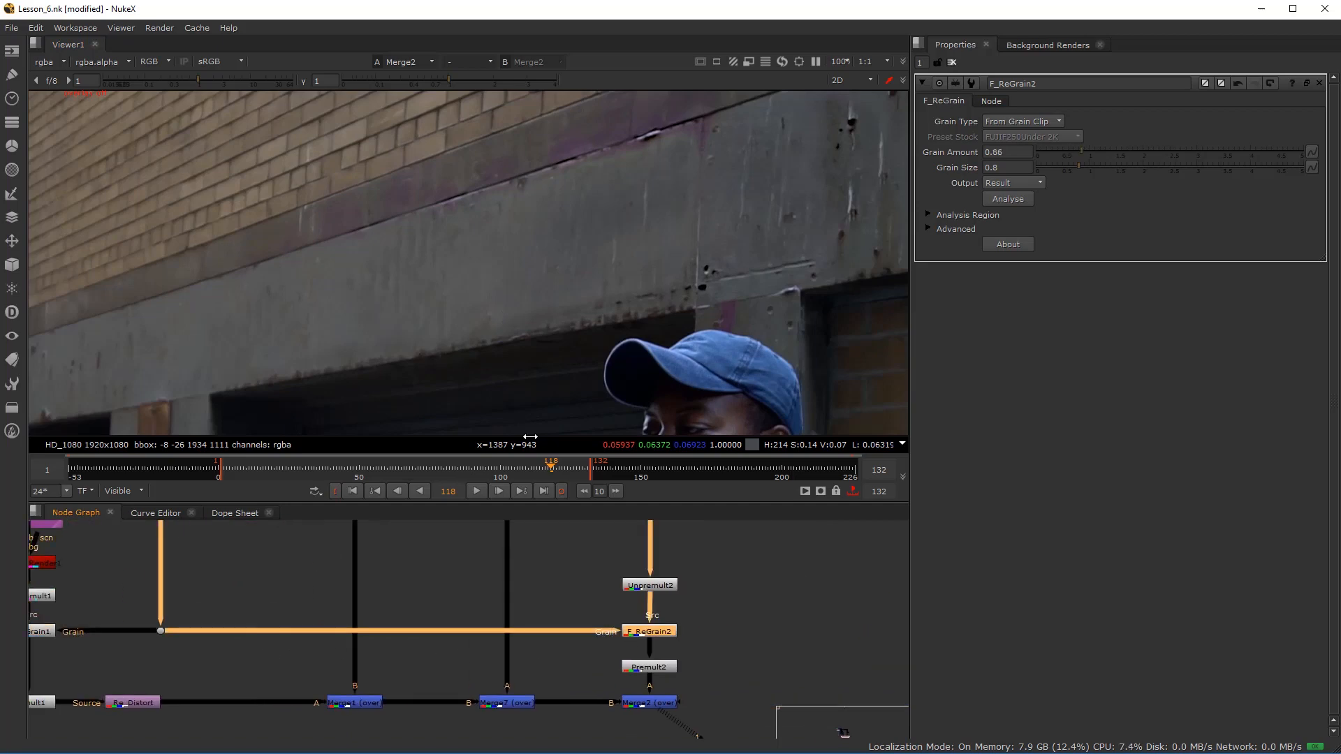
scroll(497, 298, up, 3)
drag(1077, 164, 1073, 165)
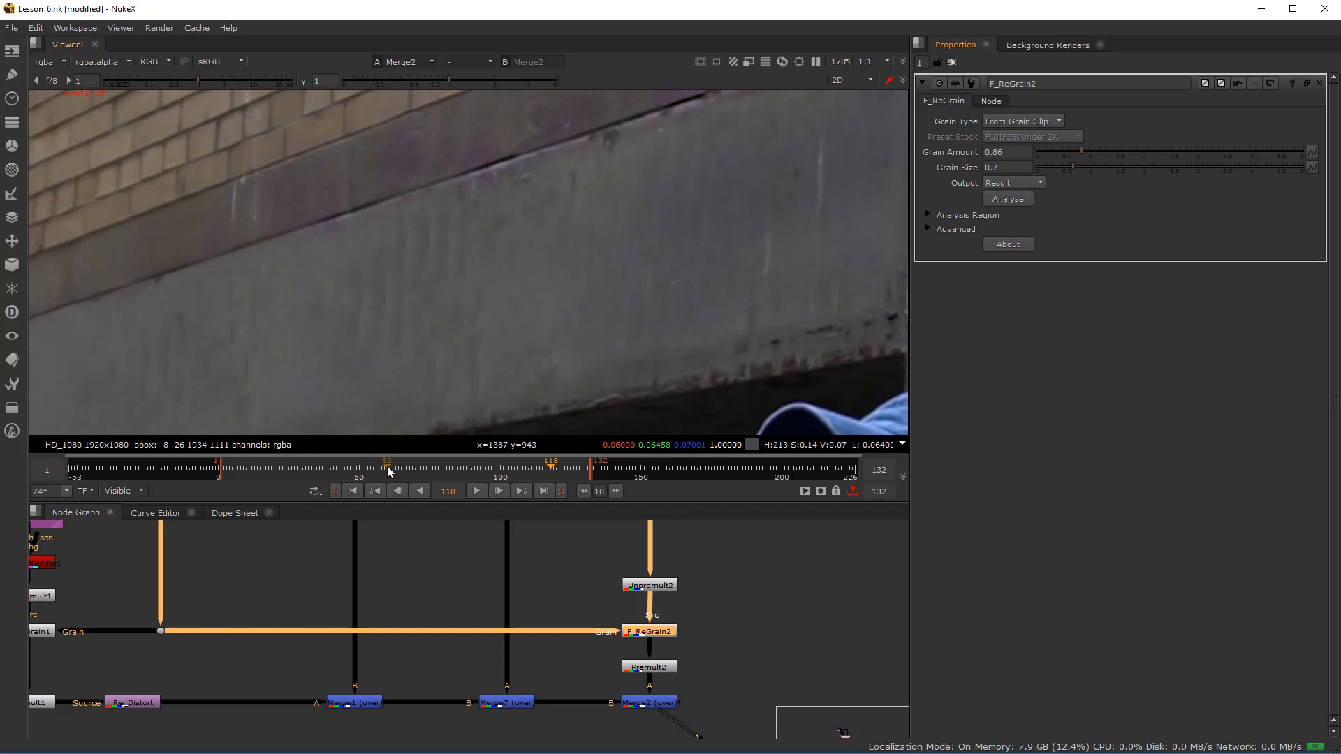
- Tidy the layout of the beam patch branch around Unpremult2 and review its nodes up to FrameHold1
scroll(632, 631, down, 7)
drag(634, 548, 529, 655)
drag(520, 574, 531, 547)
scroll(526, 625, up, 2)
scroll(549, 633, up, 3)
mouse_move(548, 701)
mouse_down()
mouse_move(549, 634)
mouse_move(546, 726)
mouse_up()
scroll(554, 668, down, 3)
scroll(550, 631, up, 4)
scroll(550, 633, down, 3)
drag(552, 597, 560, 520)
scroll(564, 696, up, 3)
drag(555, 688, 553, 683)
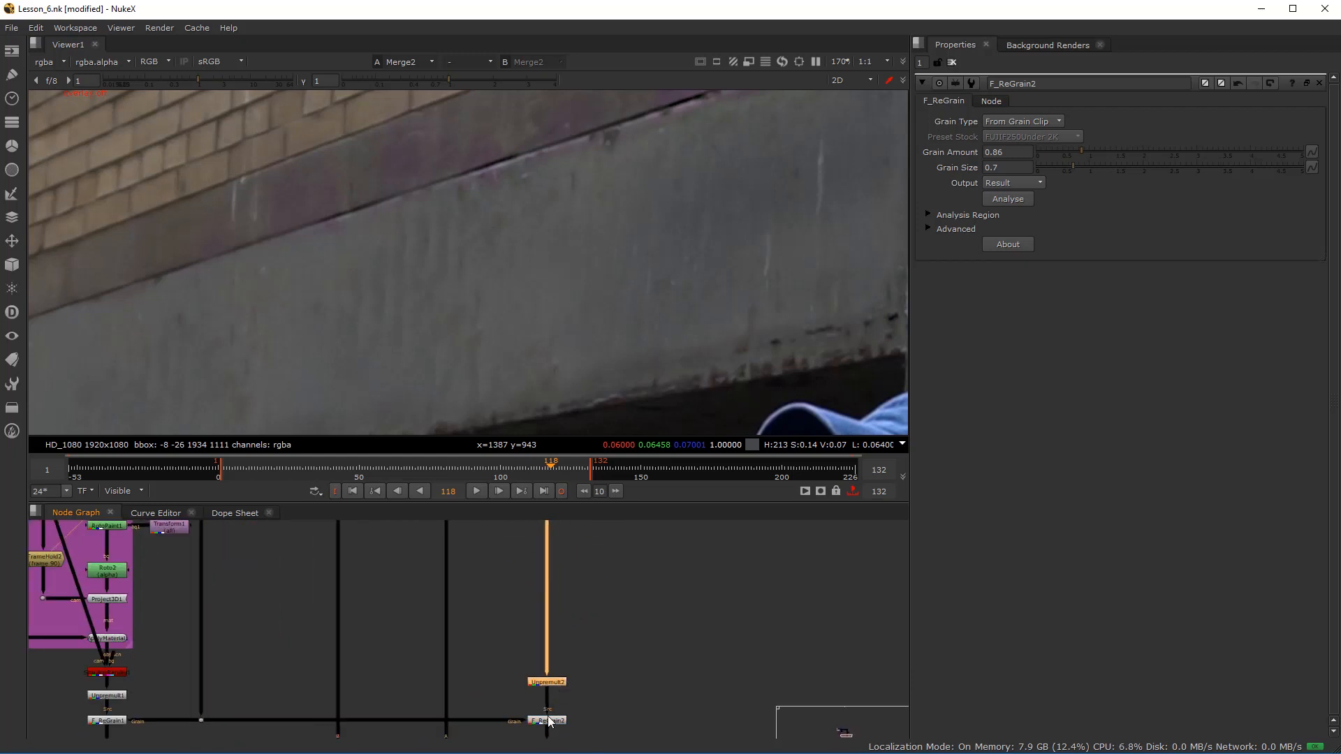
scroll(546, 681, down, 3)
scroll(552, 603, up, 4)
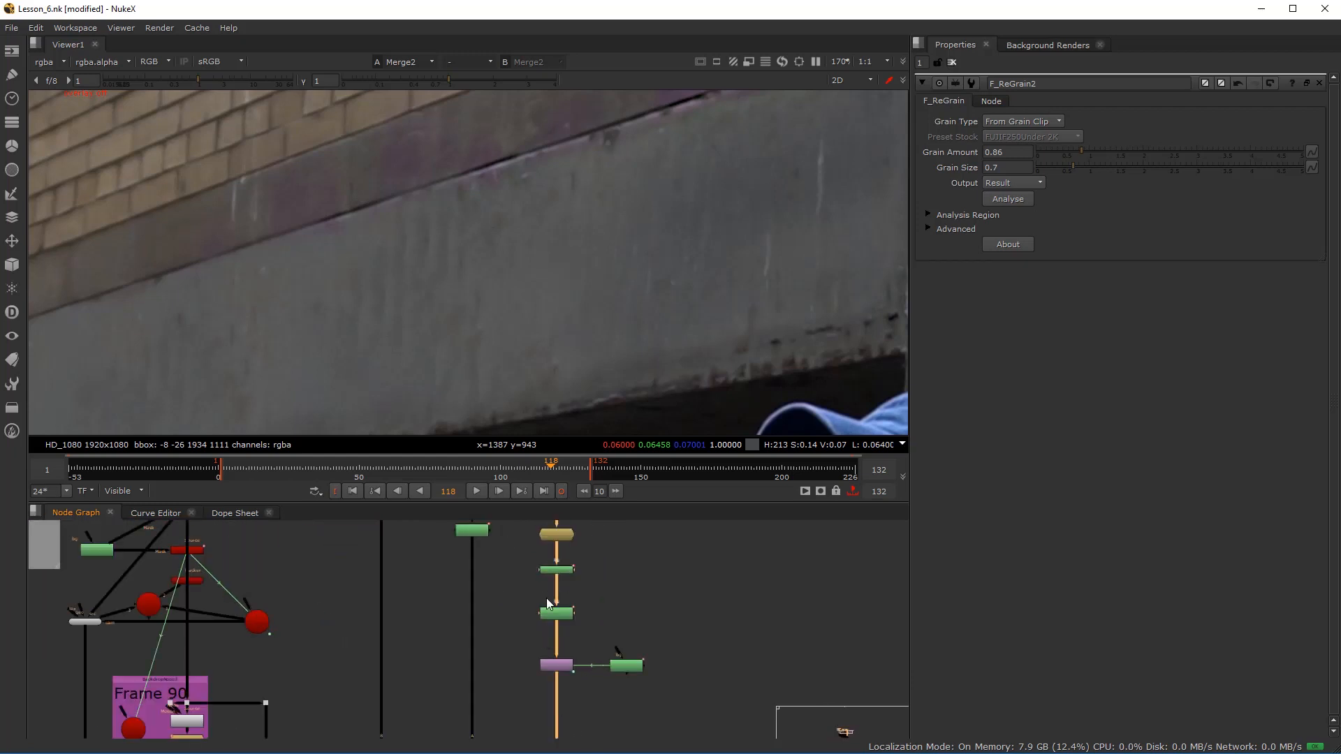
scroll(551, 597, down, 3)
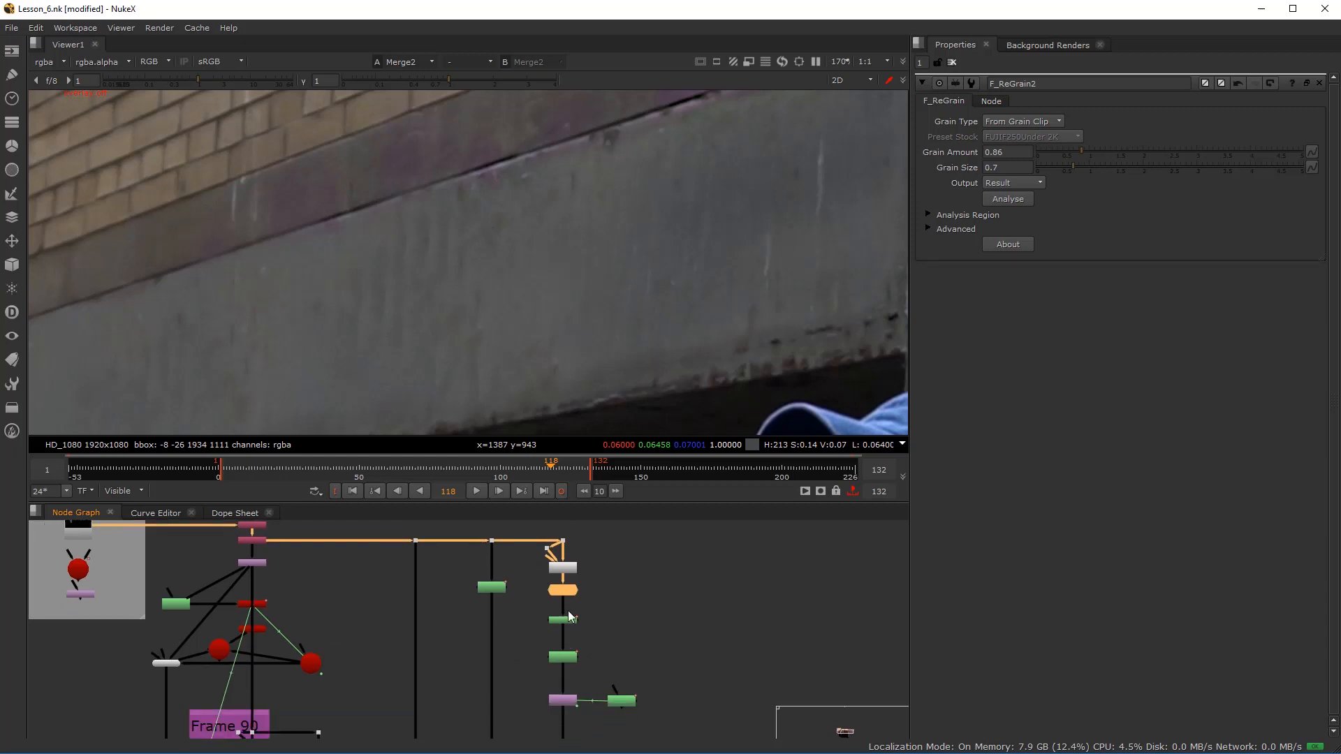
- Review the paint, roto and corner pin nodes of the patch branch, and move RotoPaint2 down closer to Roto5
drag(542, 583, 659, 710)
scroll(538, 660, up, 3)
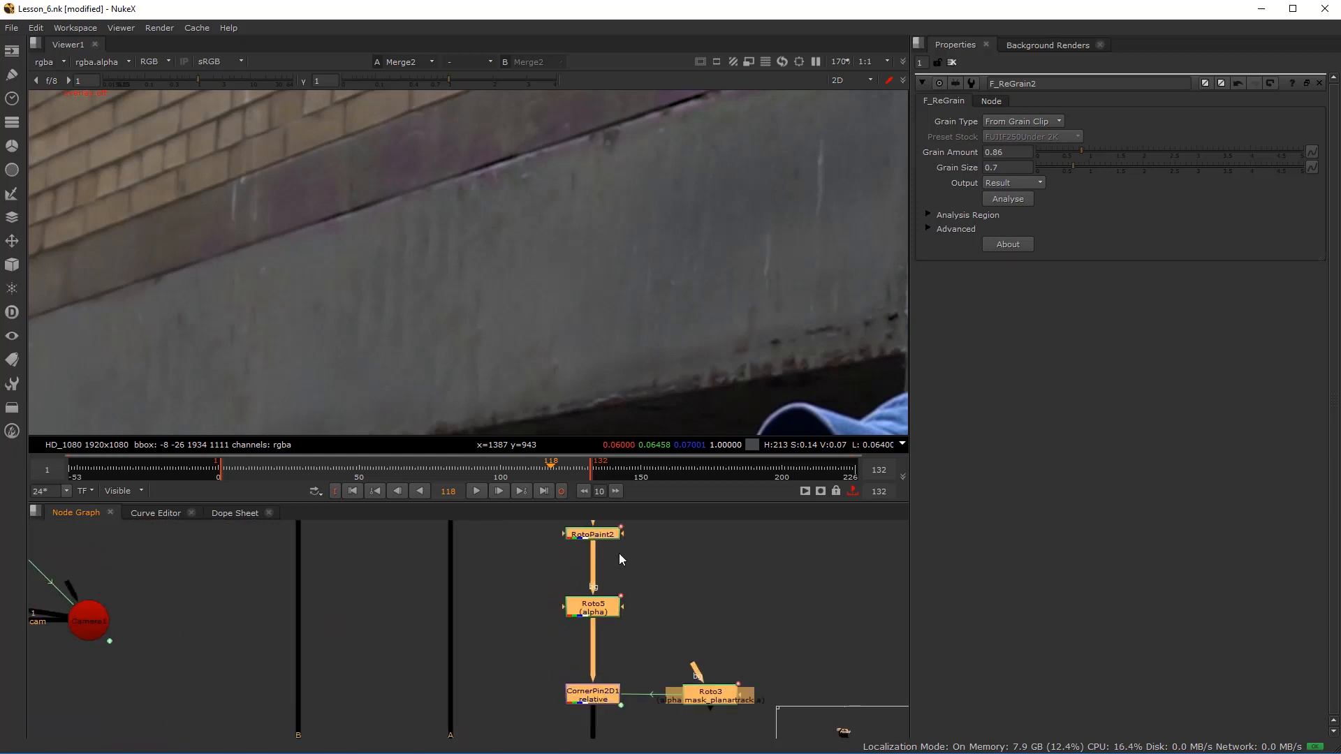
click(608, 571)
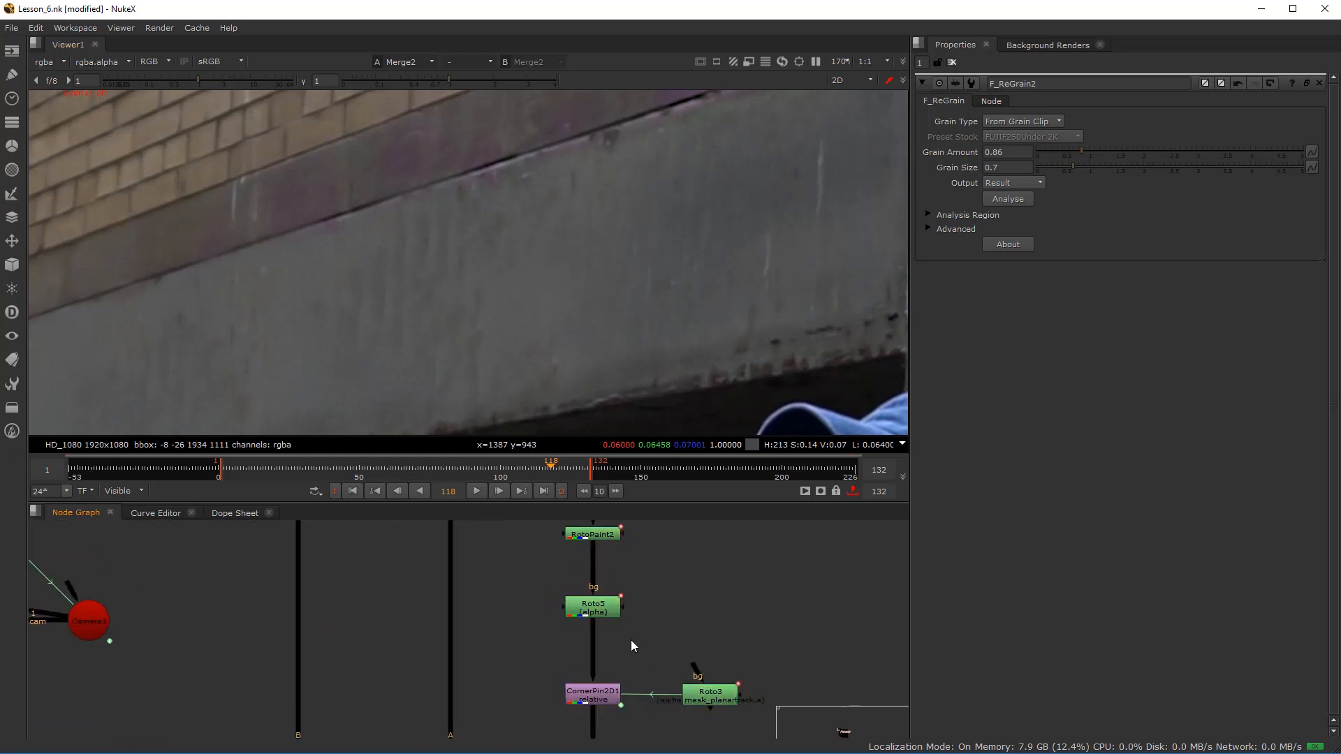
ctrl+click(605, 686)
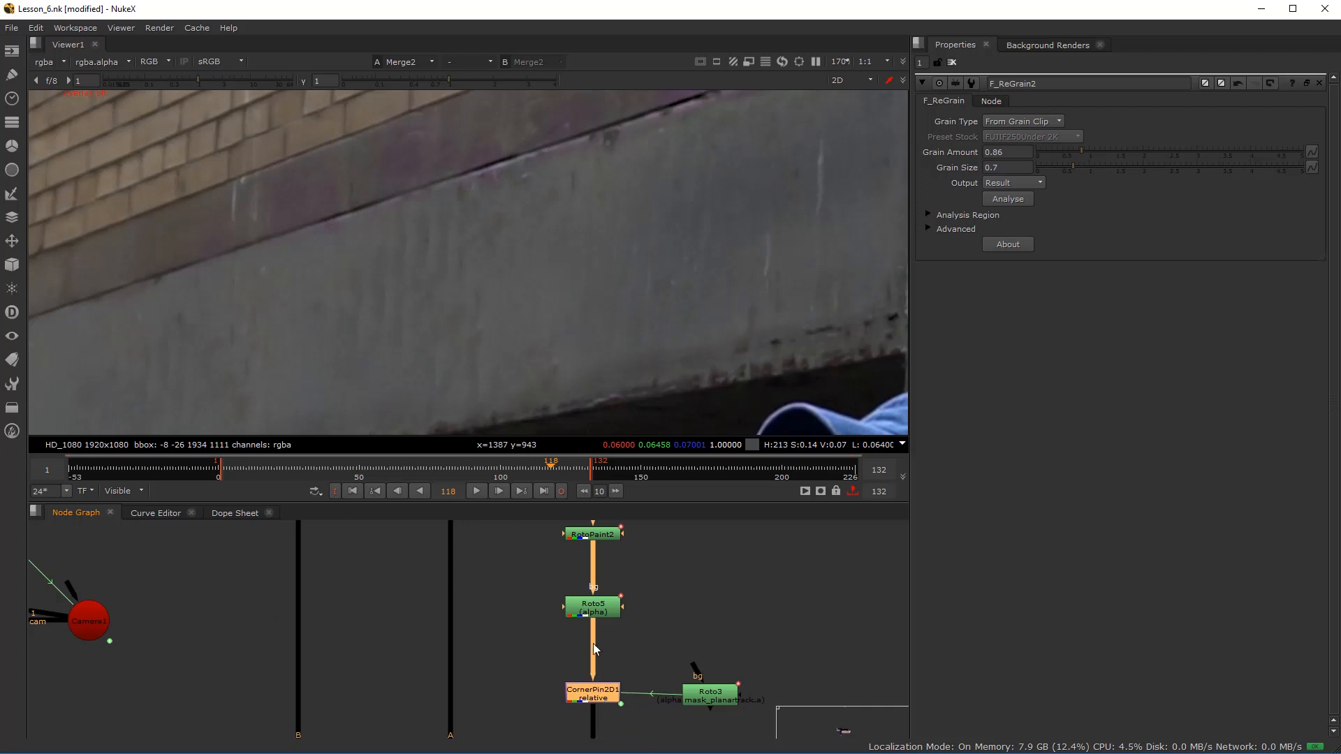
drag(551, 614, 545, 680)
scroll(583, 537, down, 3)
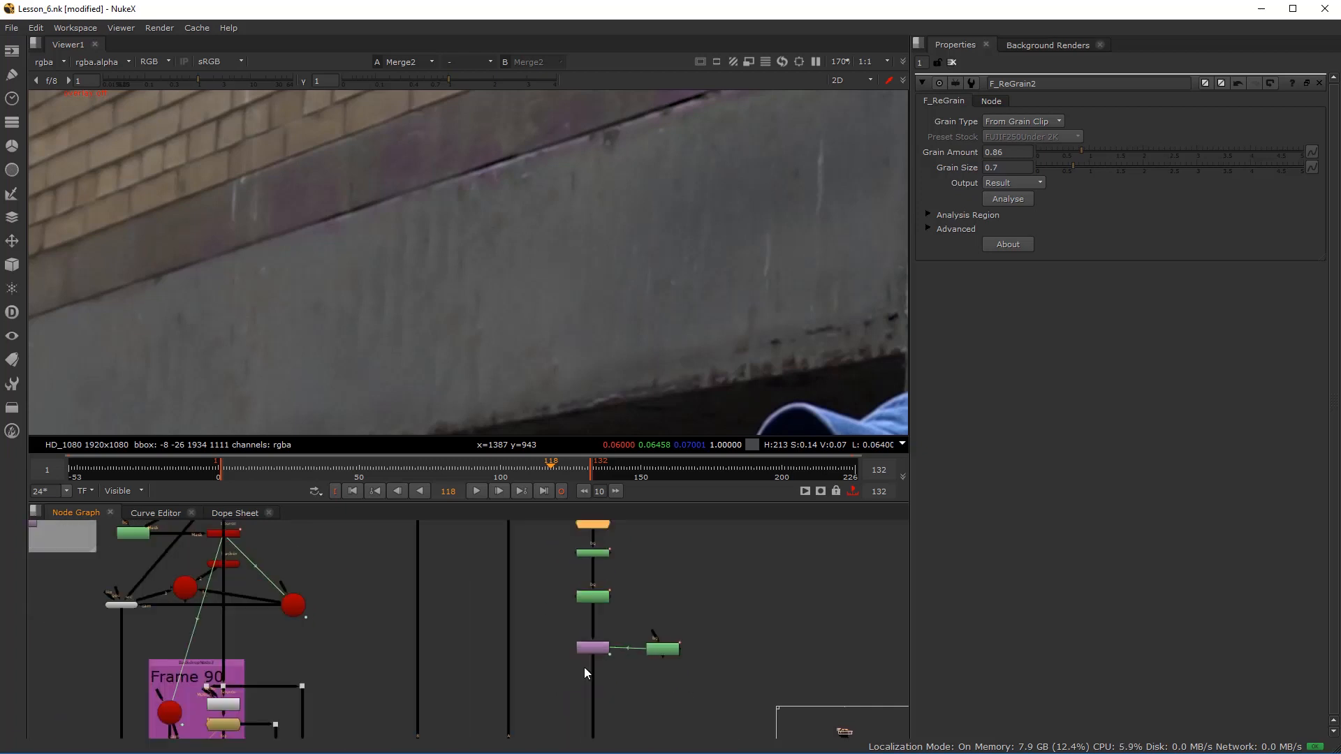
click(590, 557)
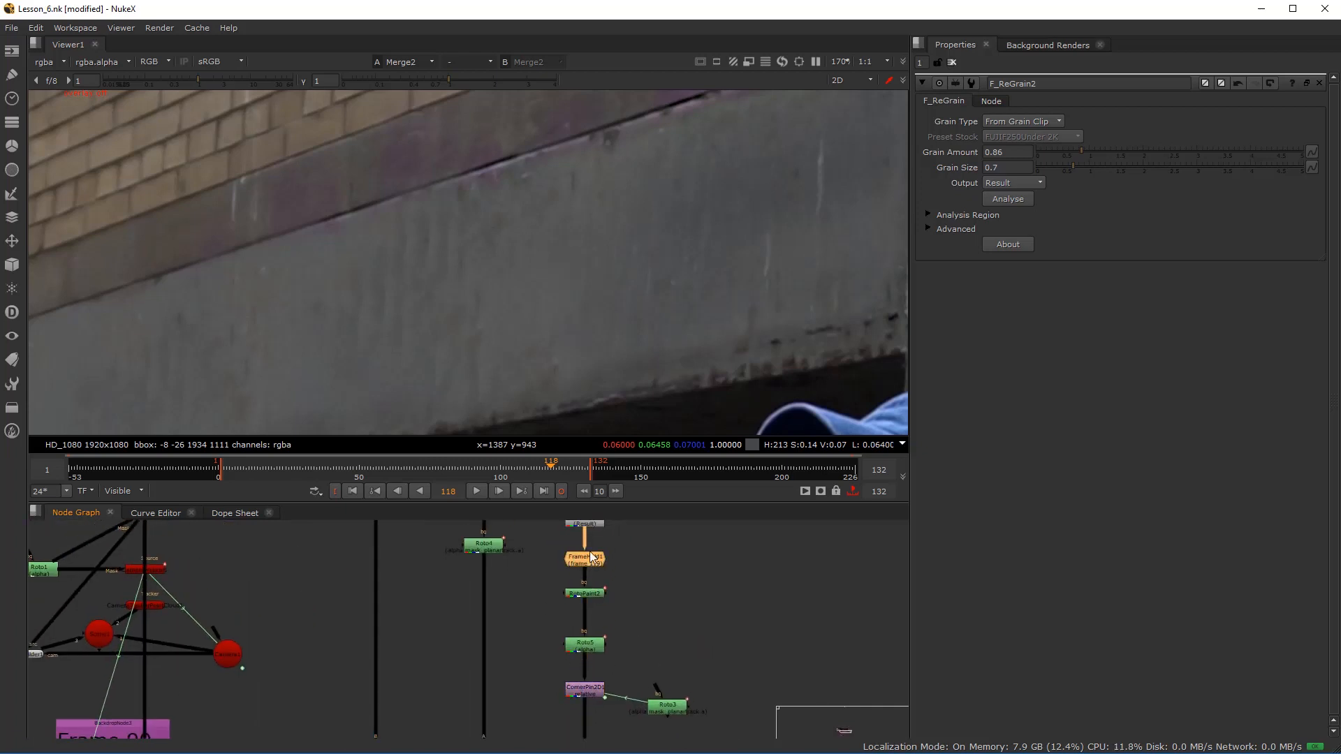
drag(546, 586, 588, 627)
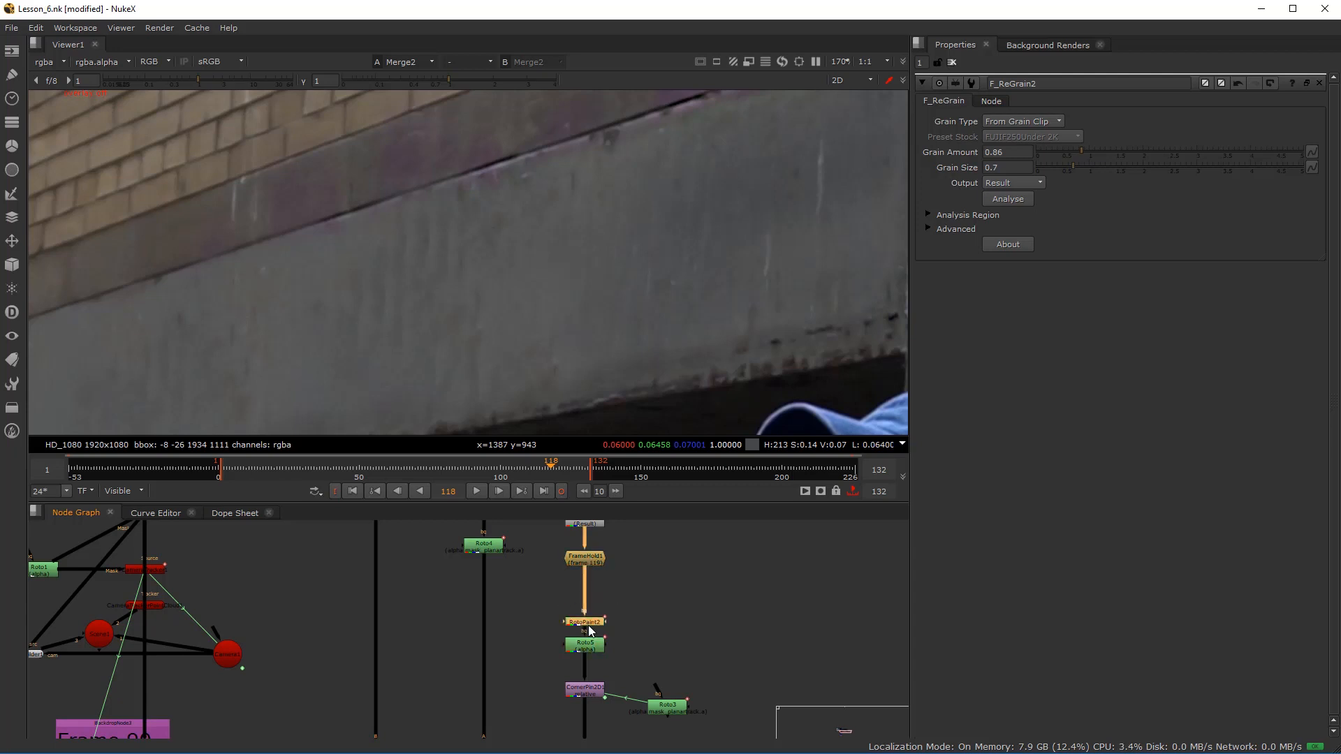
- Open RotoPaint2, activate its Brush tool, and compare the FrameHold1 plate with the painted RotoPaint2 result
double_click(585, 622)
scroll(476, 279, down, 5)
scroll(476, 278, up, 1)
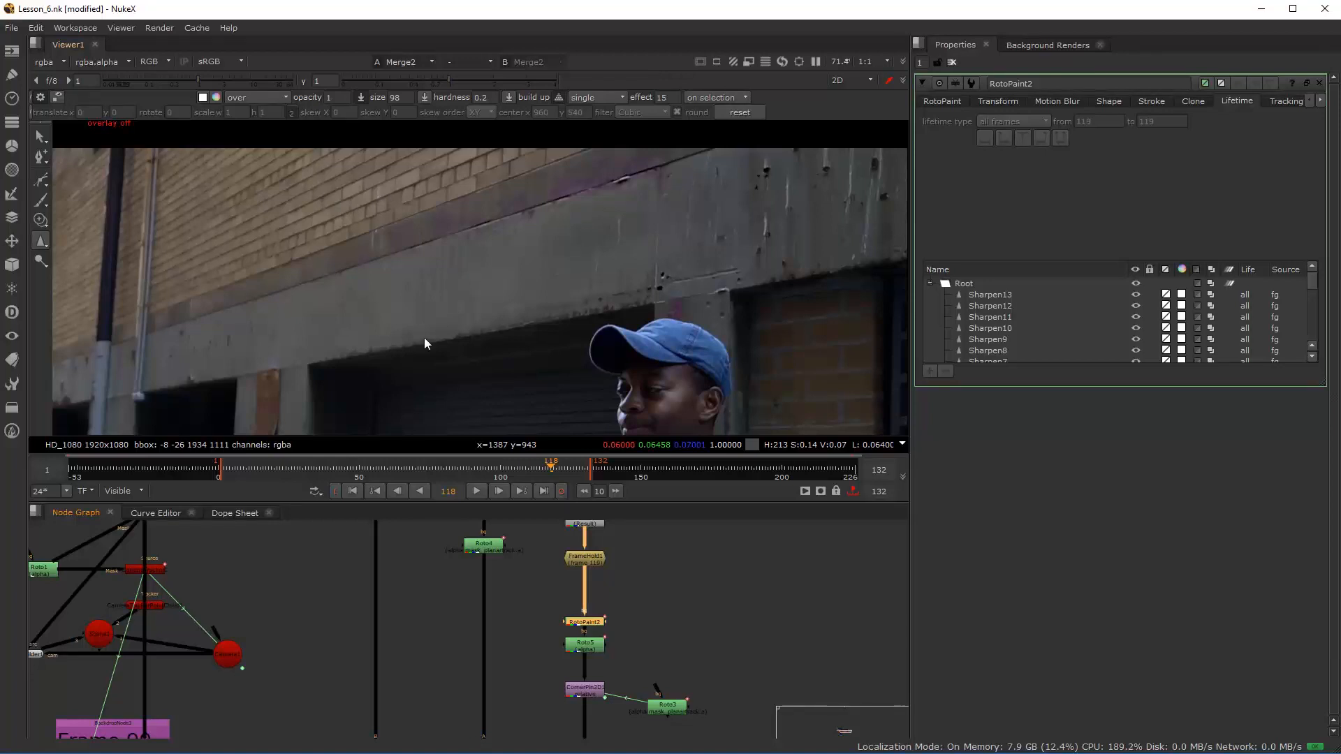
click(41, 199)
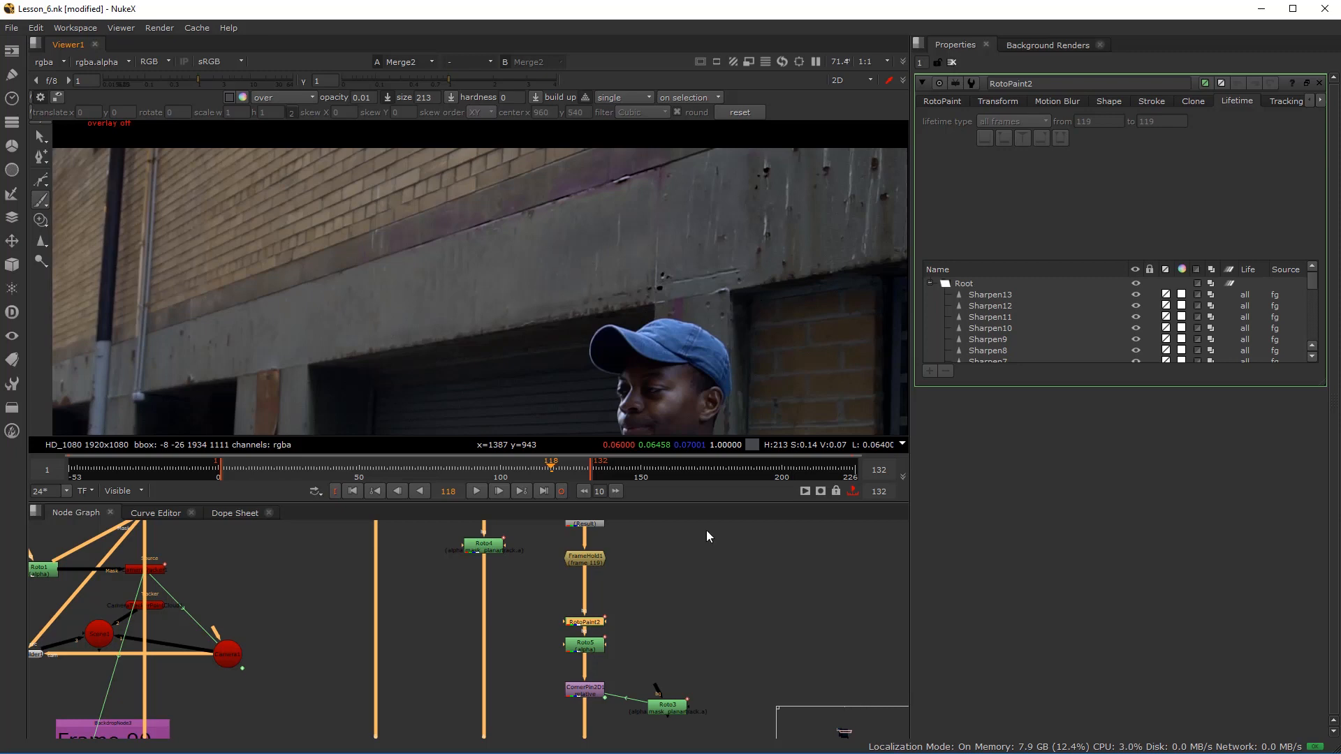
click(596, 560)
key(1)
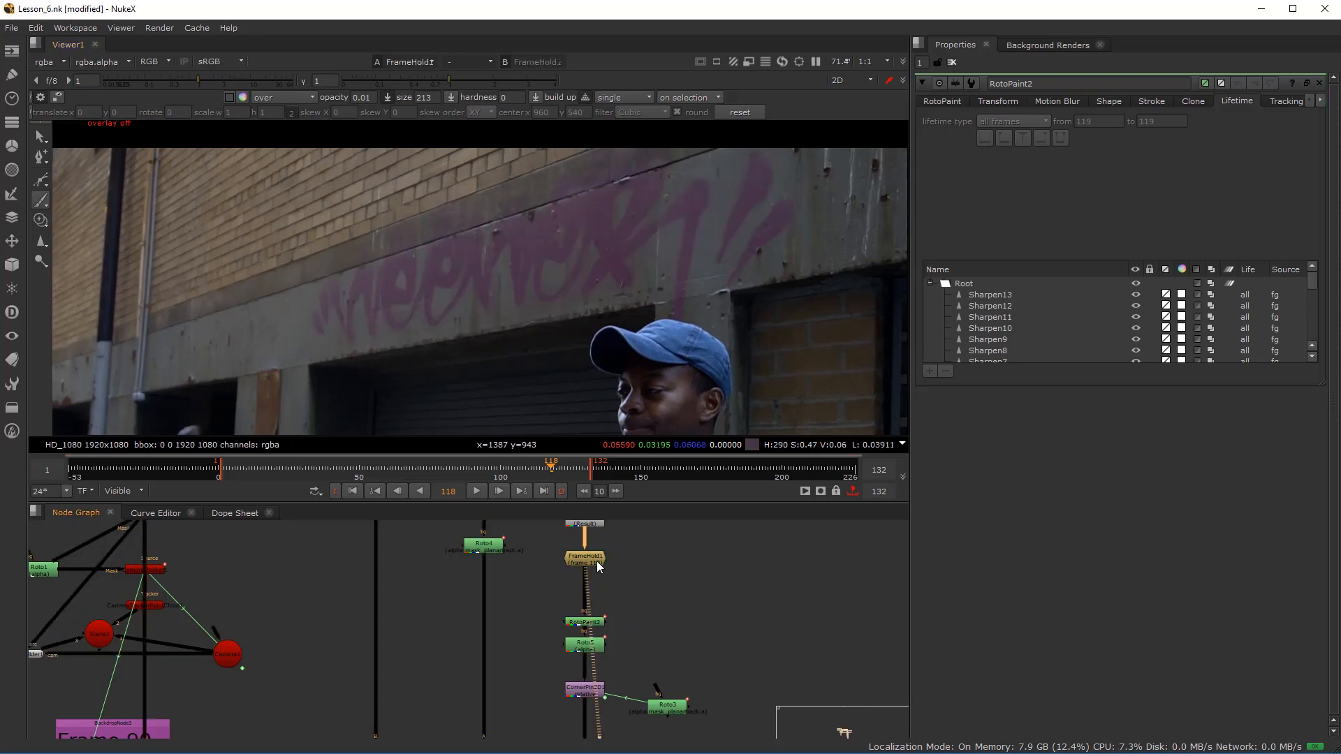
click(588, 624)
key(1)
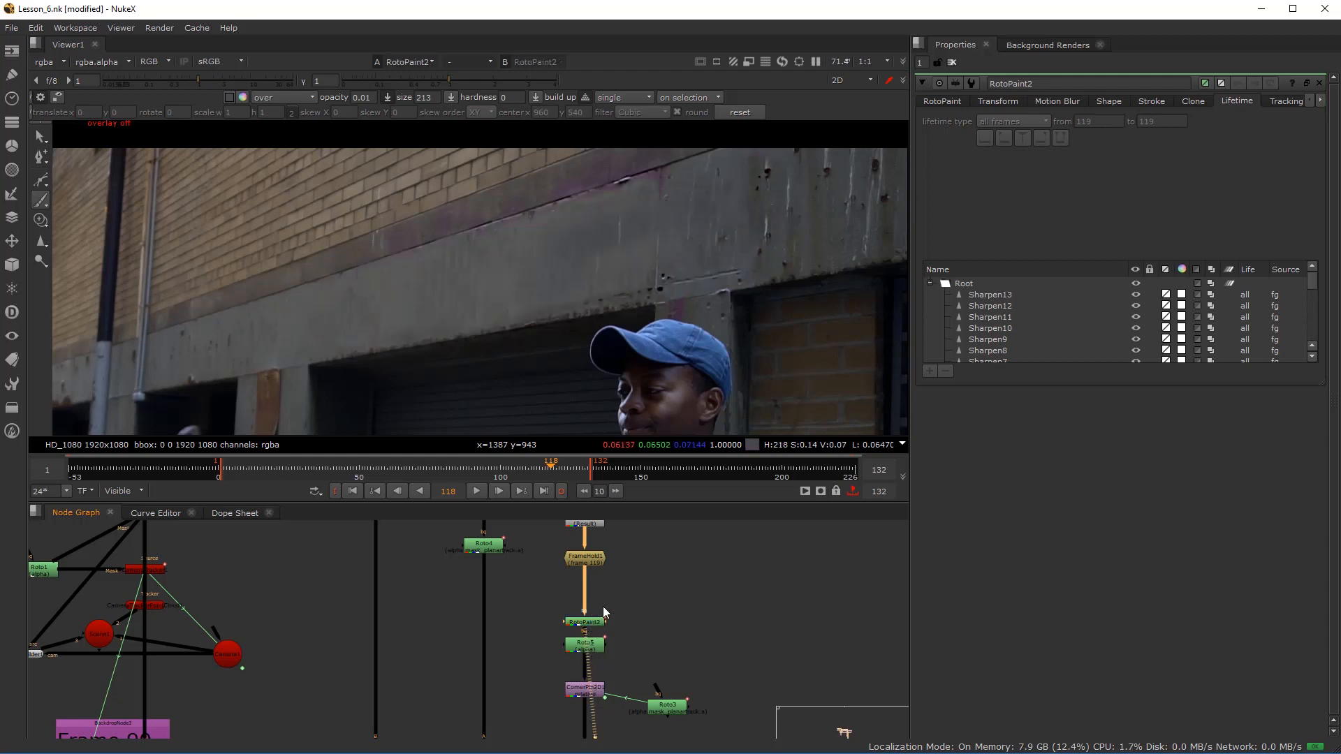
- Inspect the painted beam in RotoPaint2, show the overlay, and reduce the brush size to 149
scroll(590, 646, up, 3)
scroll(590, 646, down, 3)
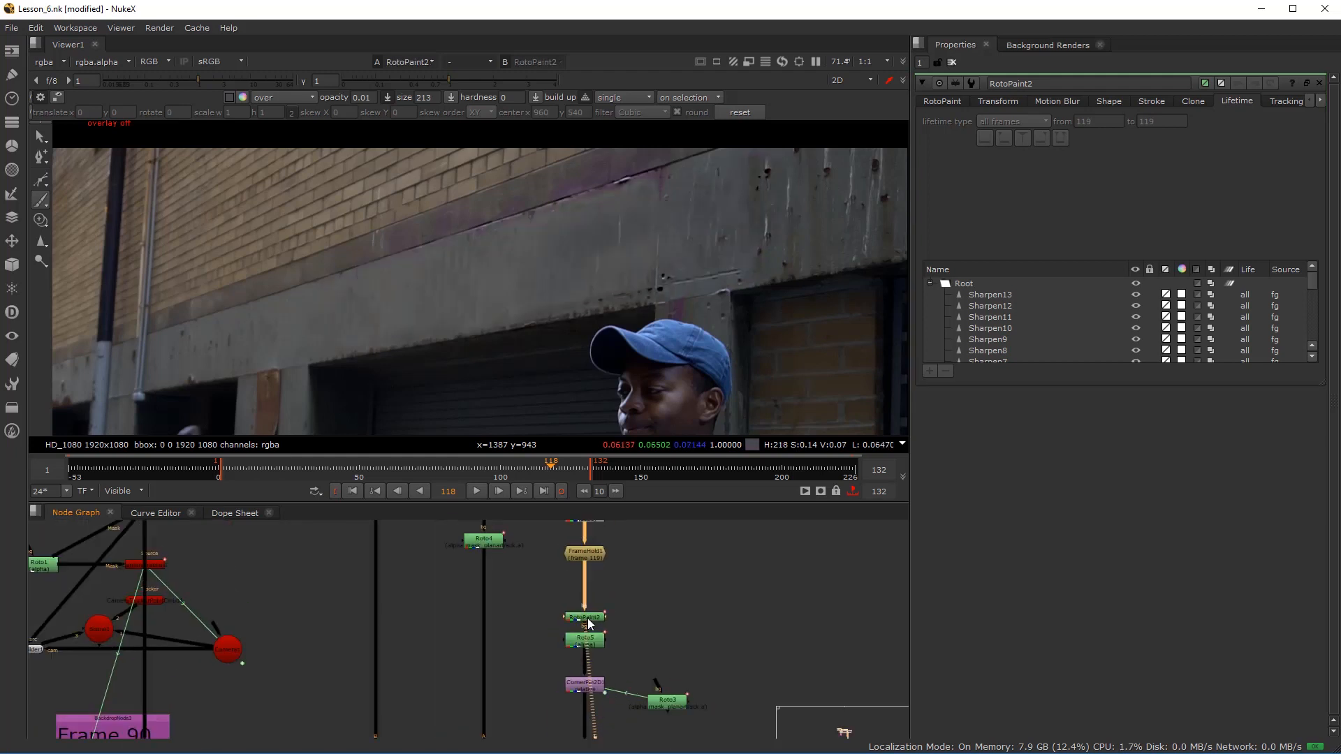
scroll(588, 621, up, 3)
click(588, 621)
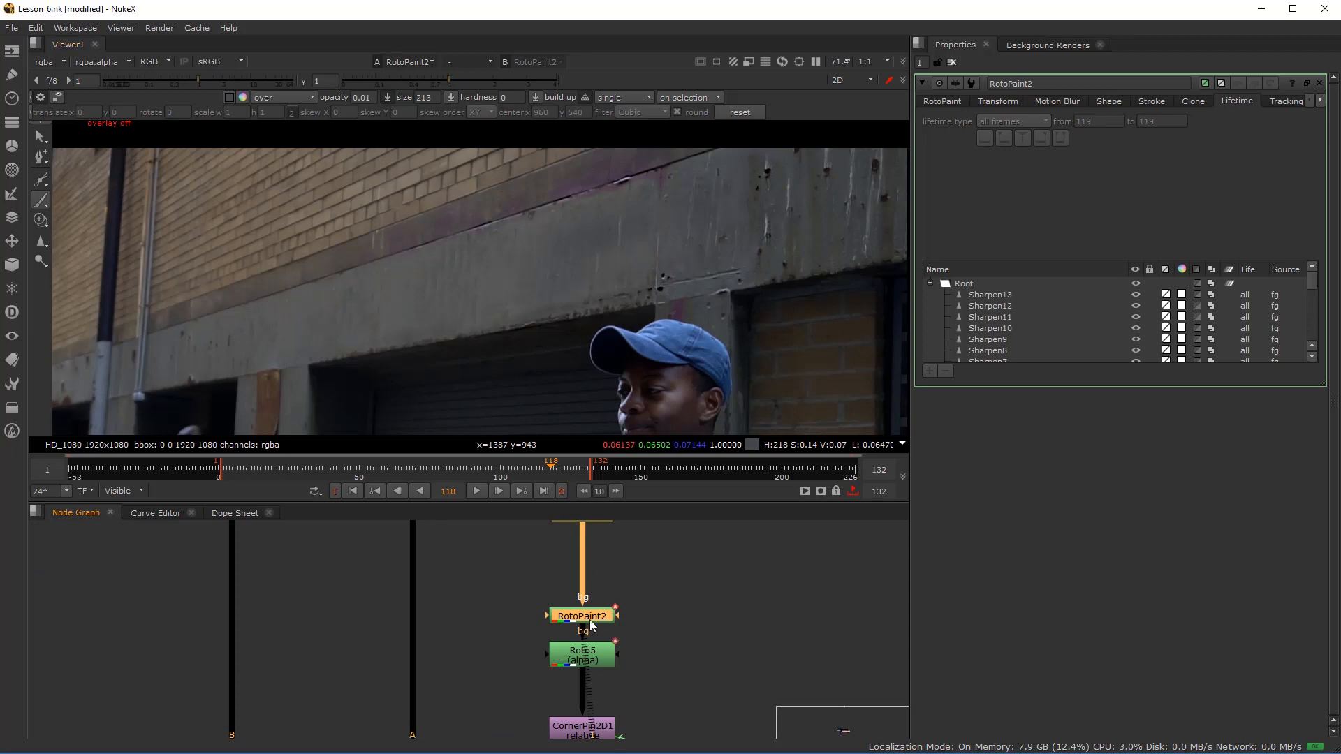
scroll(731, 224, up, 3)
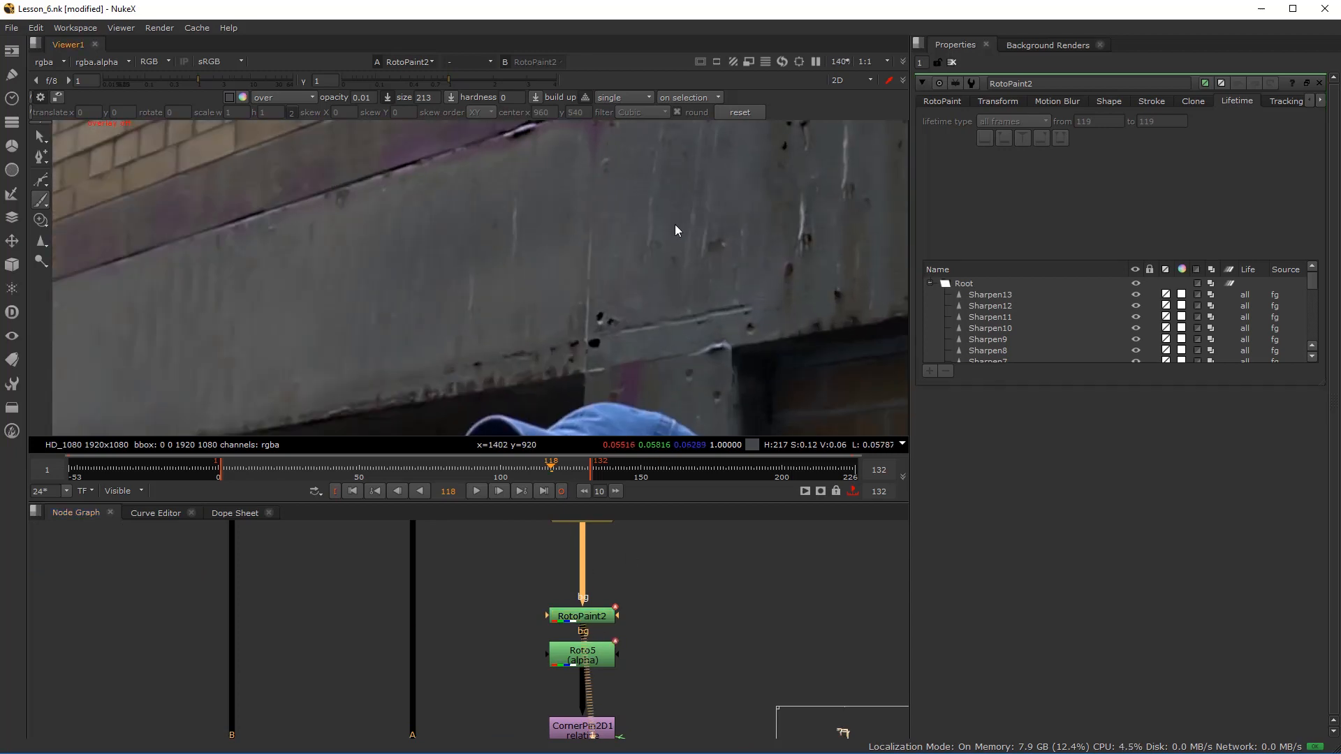
scroll(629, 308, down, 3)
scroll(601, 284, up, 2)
key(o)
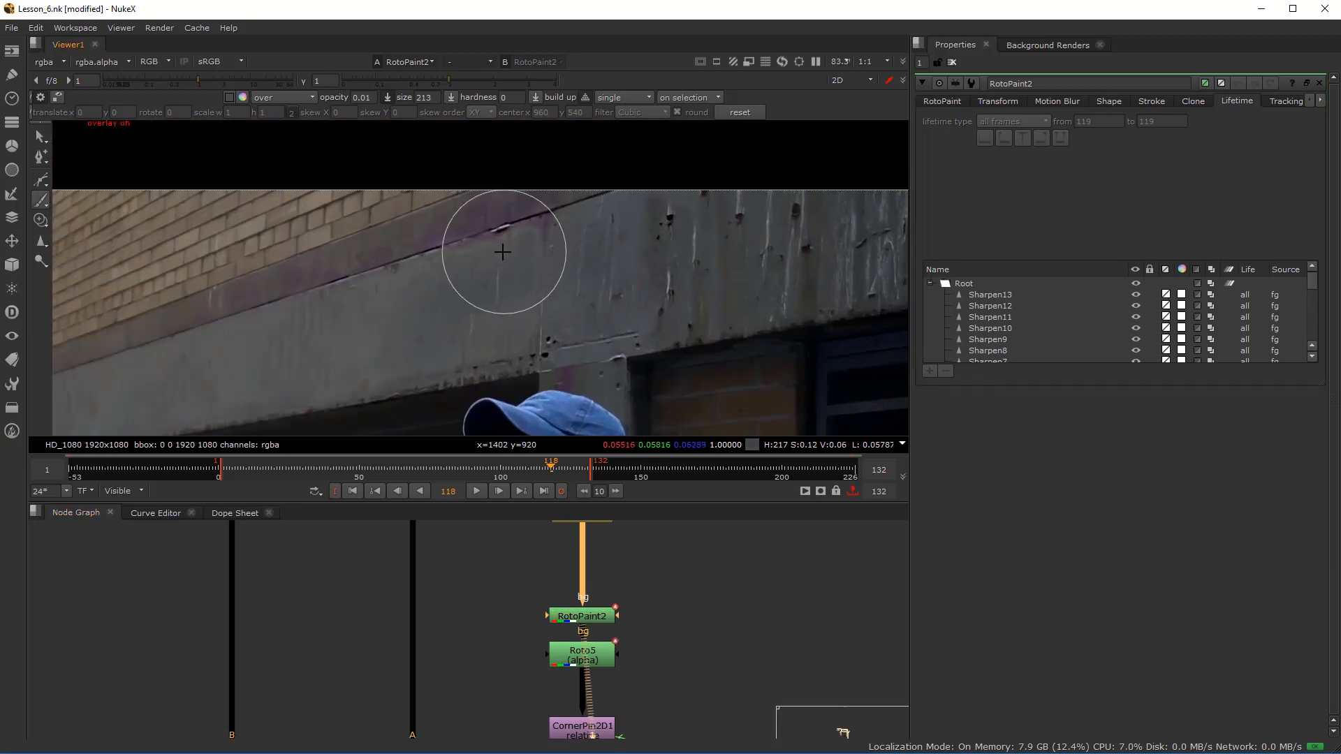
mouse_move(614, 269)
mouse_down()
mouse_move(642, 272)
mouse_move(606, 270)
mouse_move(572, 290)
mouse_up()
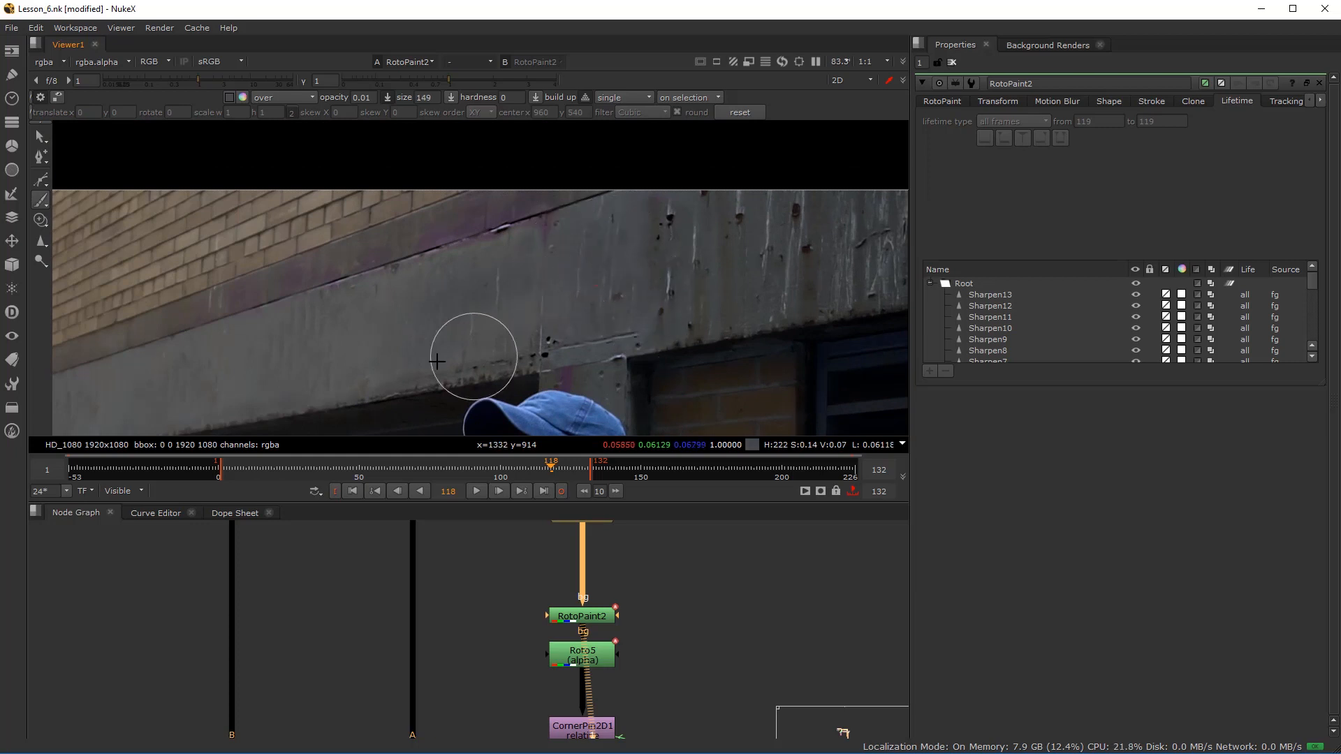
click(585, 612)
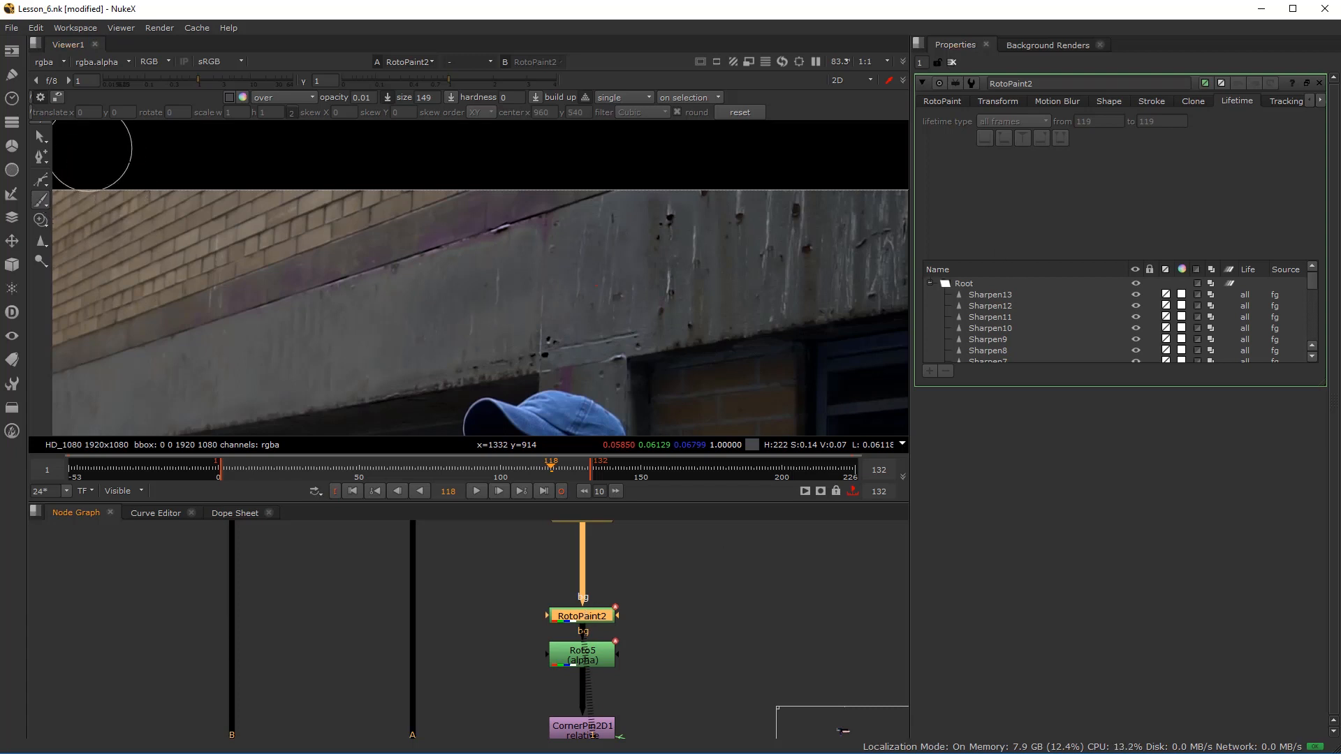
- Target the Root layer of RotoPaint2, activate the Clone tool, and try two clone source offsets on the concrete beam
click(961, 285)
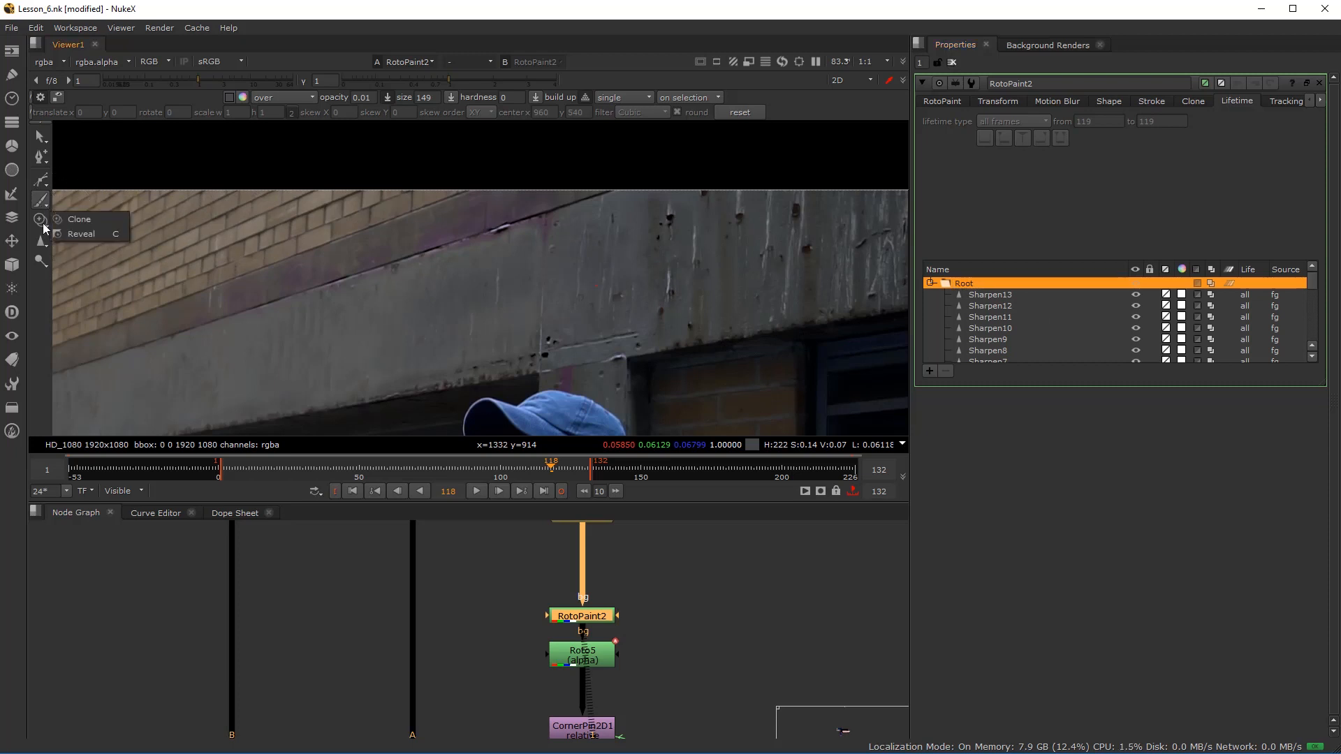
click(42, 220)
drag(512, 290, 410, 290)
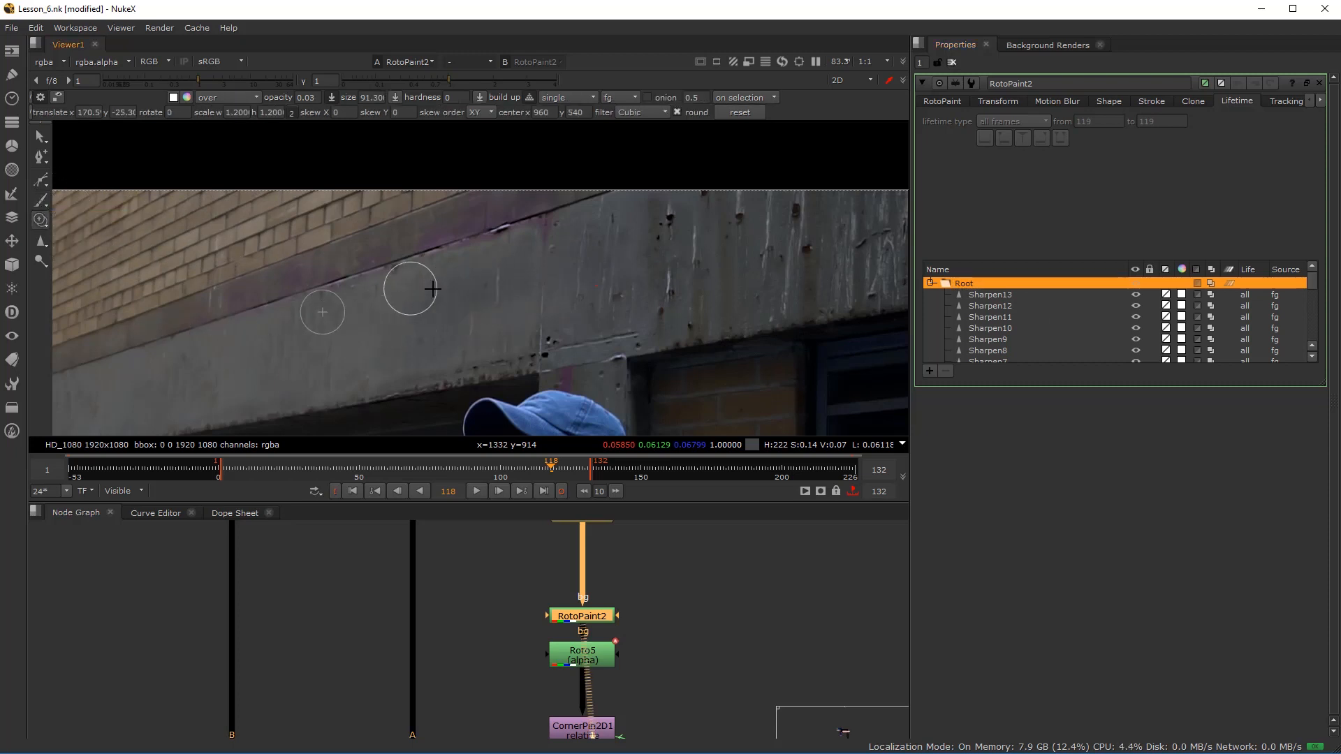
drag(691, 262, 500, 290)
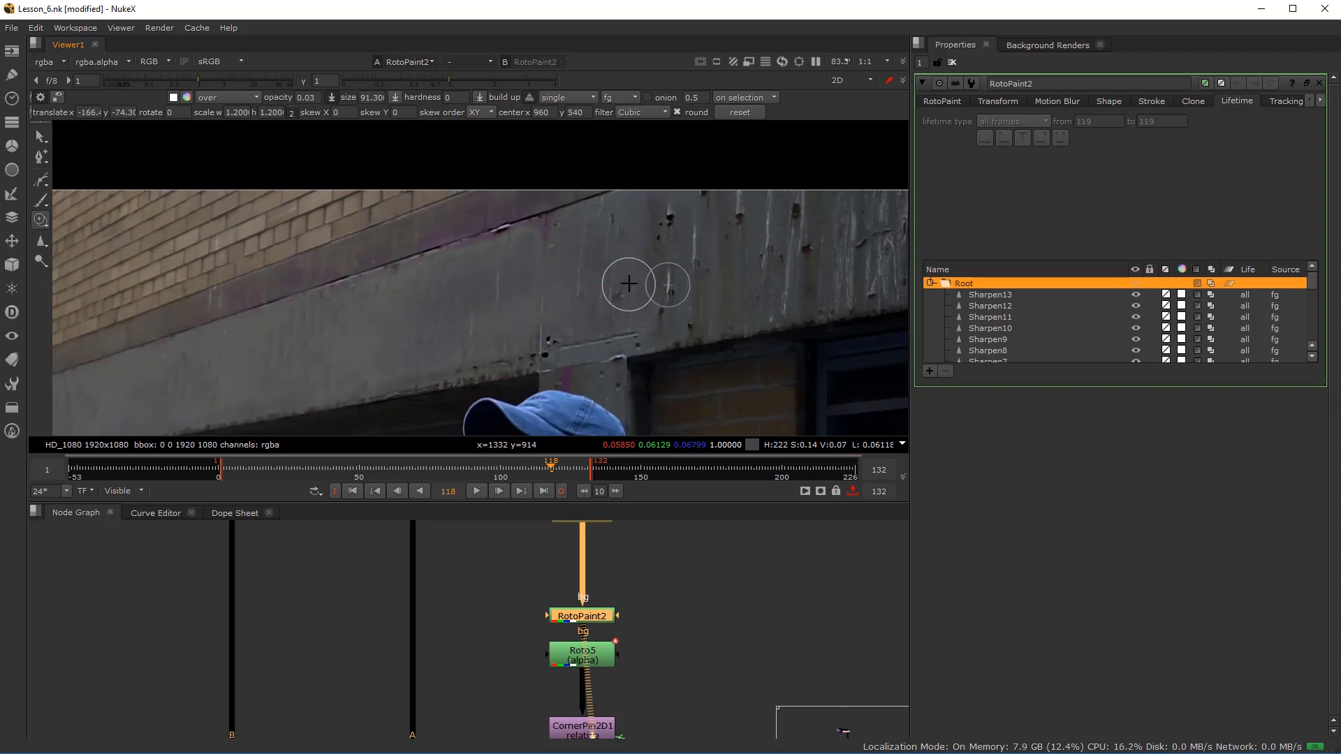
scroll(696, 264, down, 3)
scroll(695, 260, up, 3)
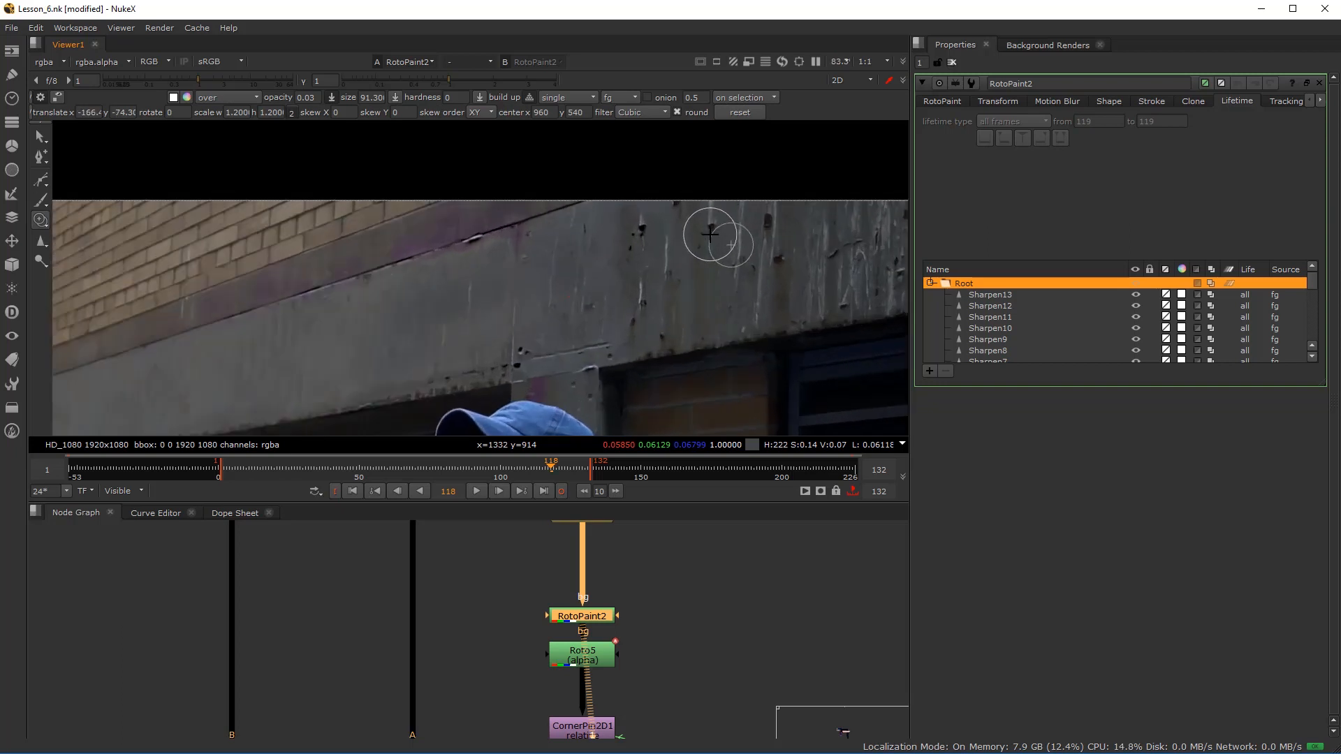
- Check the beam at a viewer gain of 1.66, reset the gain, and clone concrete near the vertical seam at opacity 0.05
drag(441, 78, 480, 85)
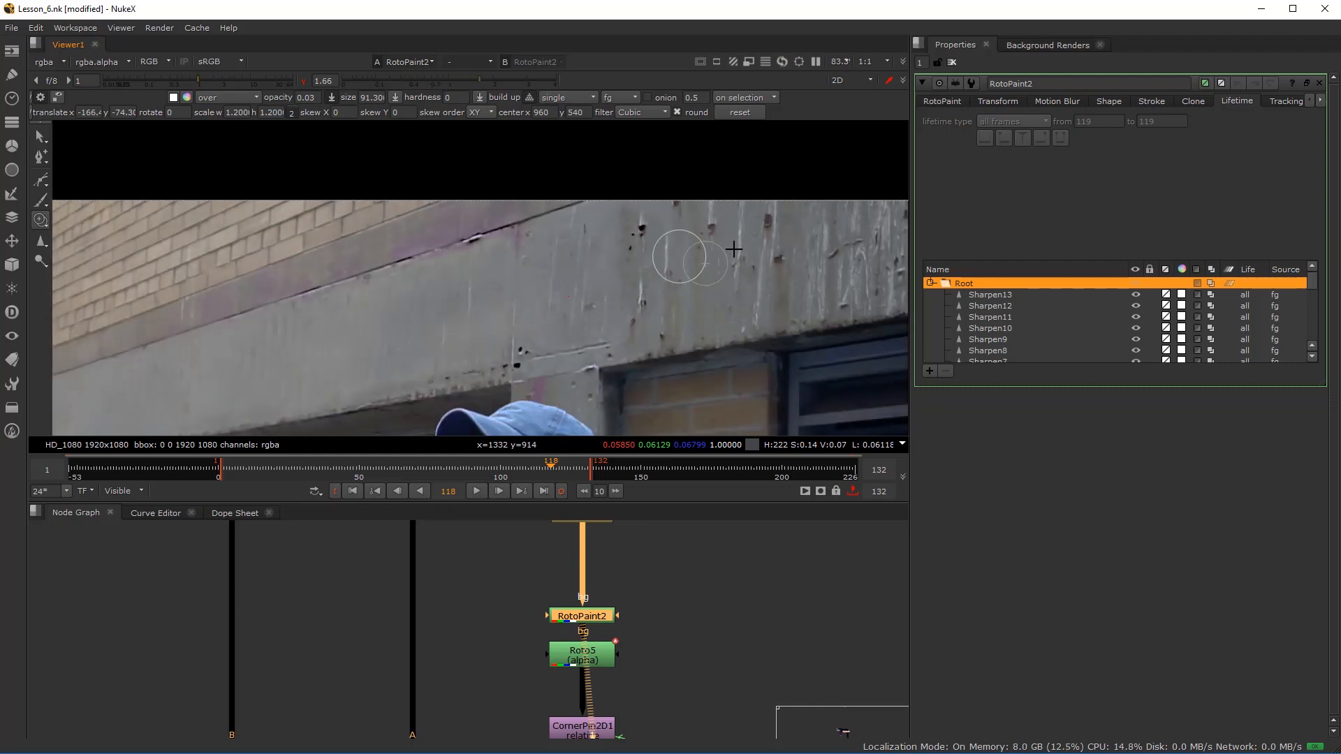
click(305, 82)
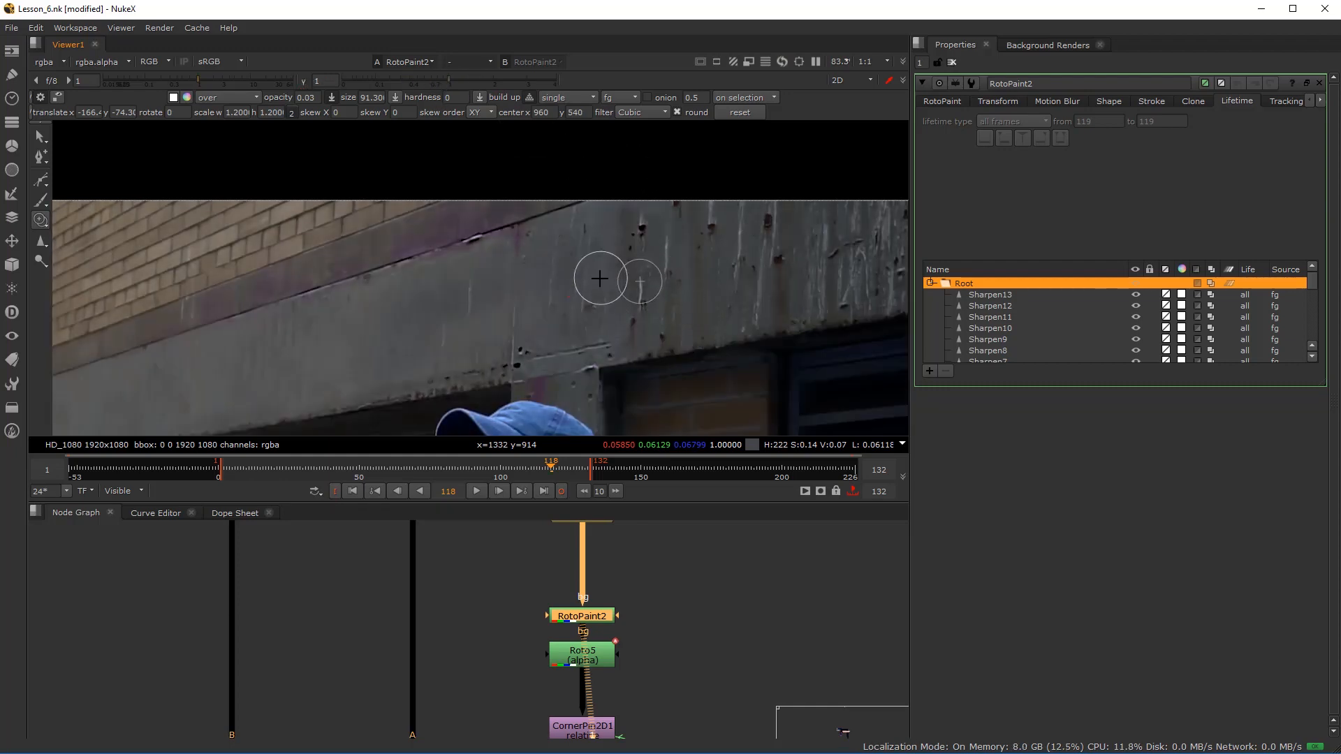
drag(578, 268, 567, 266)
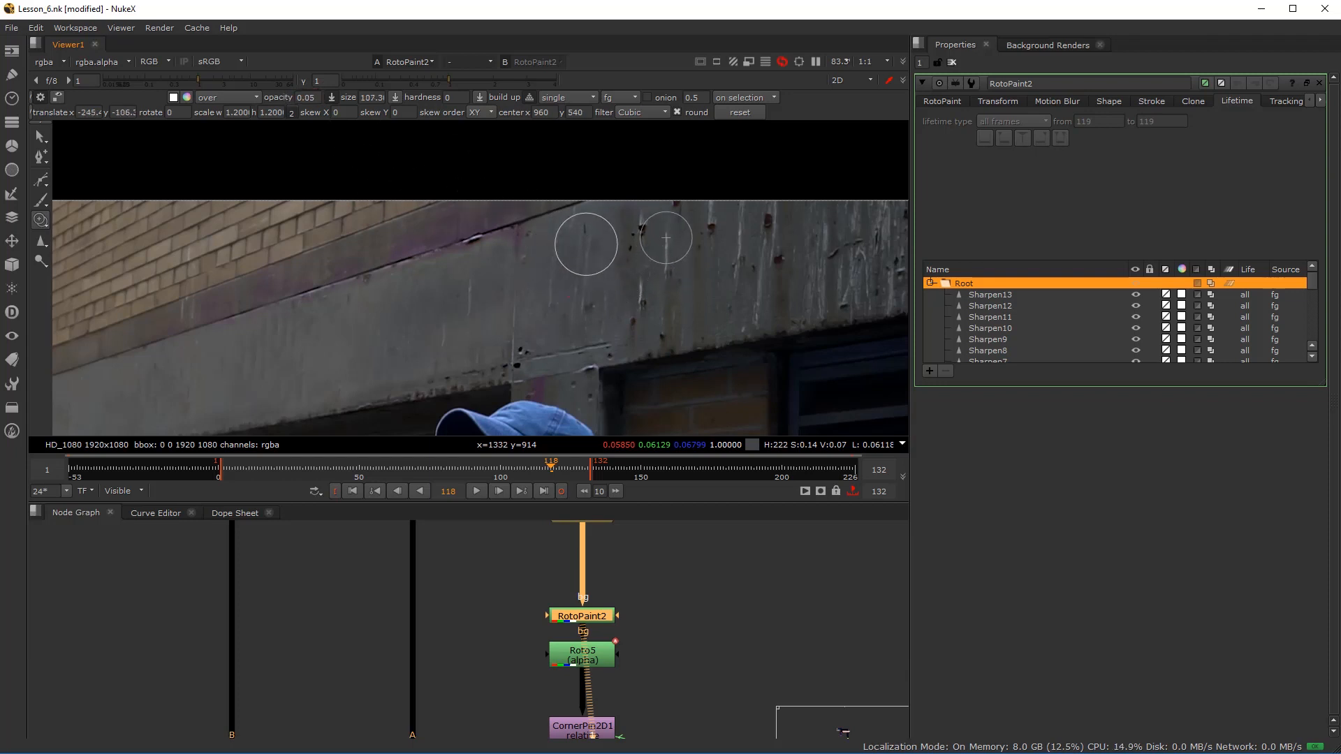
mouse_move(627, 266)
mouse_down()
mouse_move(645, 272)
mouse_move(619, 250)
mouse_up()
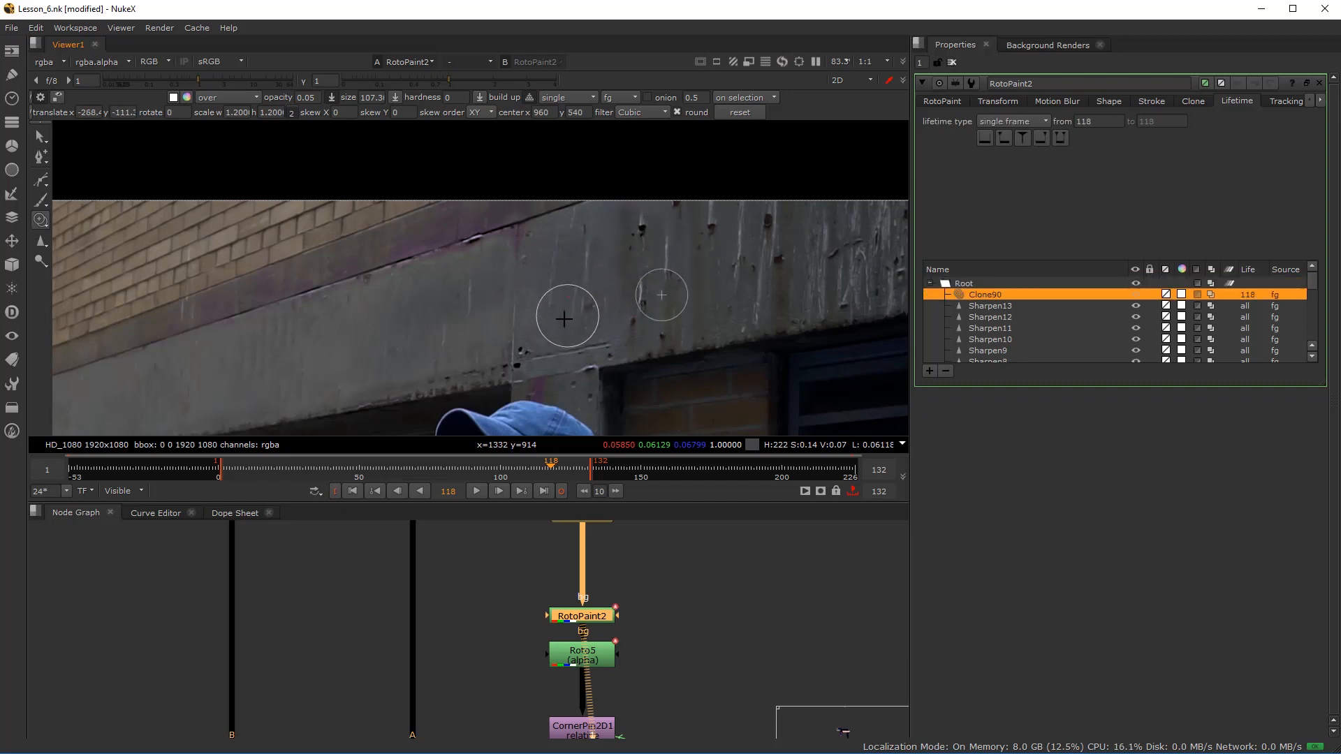
drag(623, 281, 590, 240)
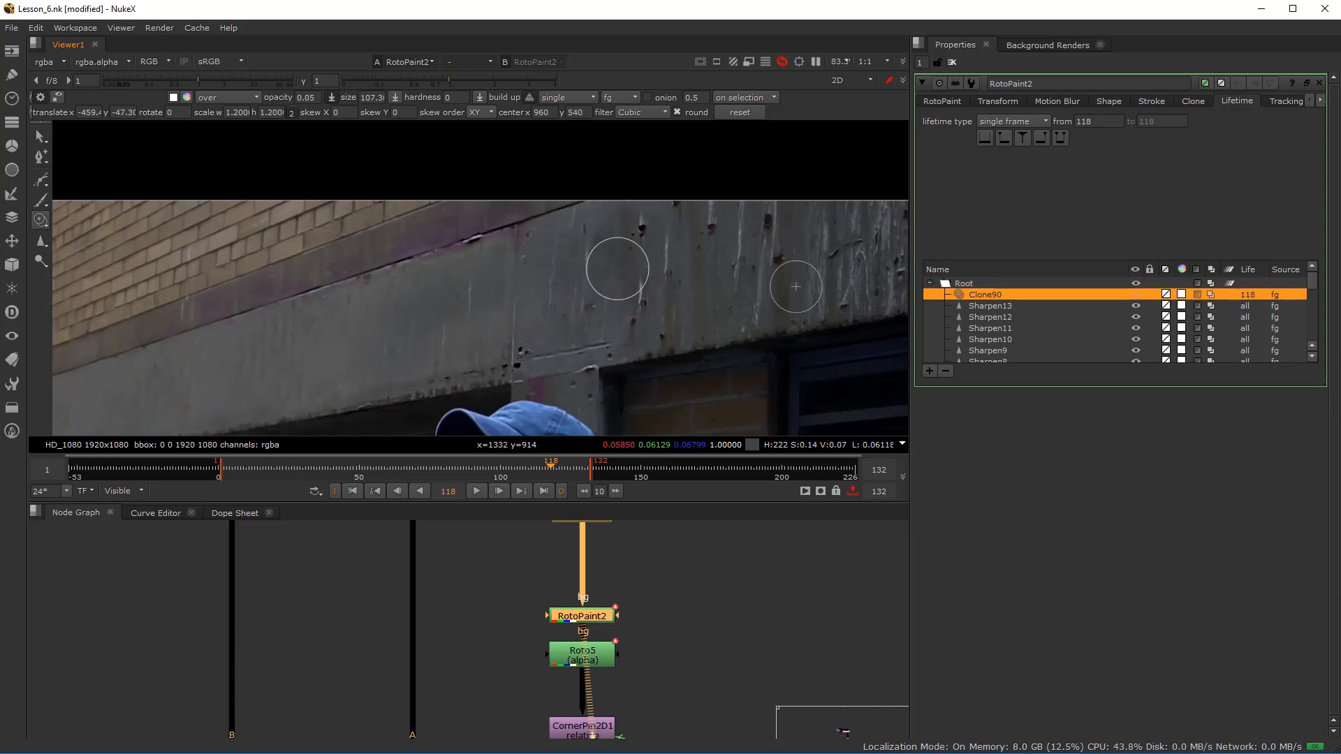
- Clone more clean concrete over the marks on the upper beam above the cap, using a brush size of about 107
click(608, 272)
scroll(608, 273, up, 2)
click(577, 209)
click(589, 201)
click(590, 201)
drag(599, 298, 590, 303)
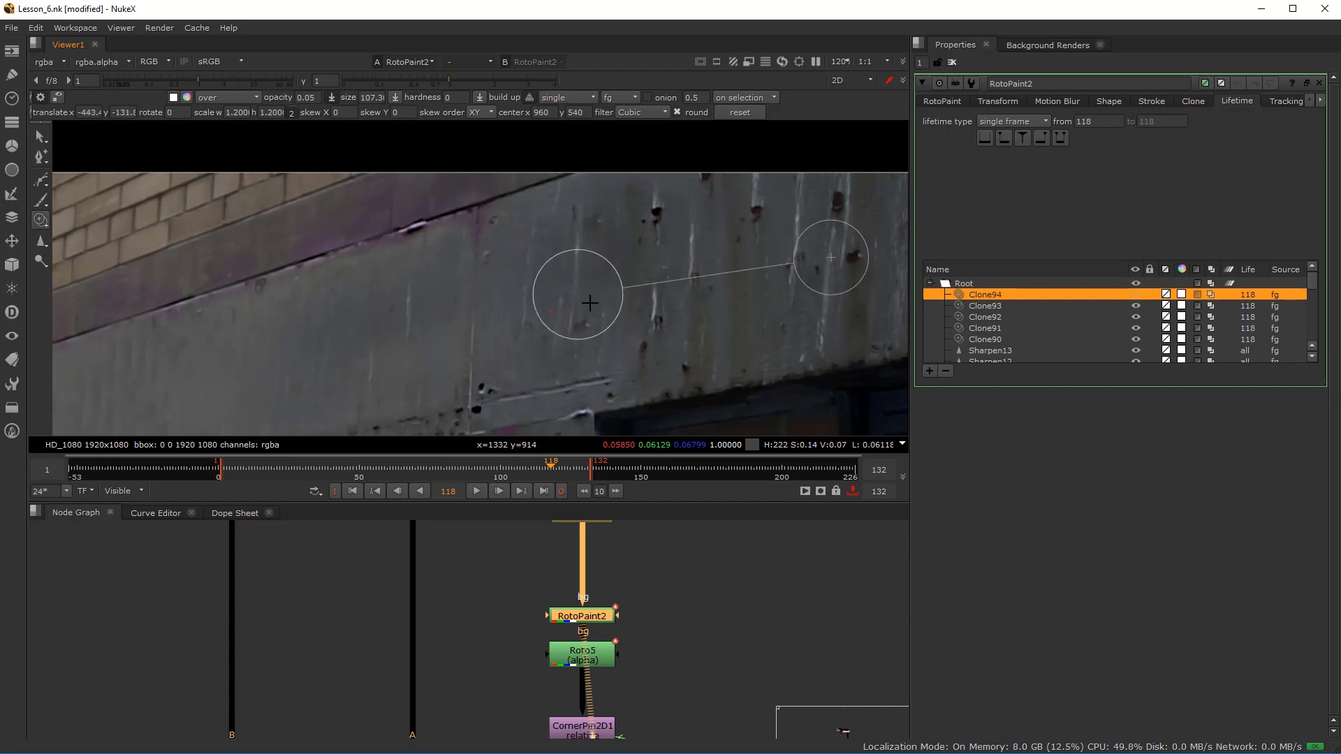
click(584, 359)
scroll(357, 421, down, 5)
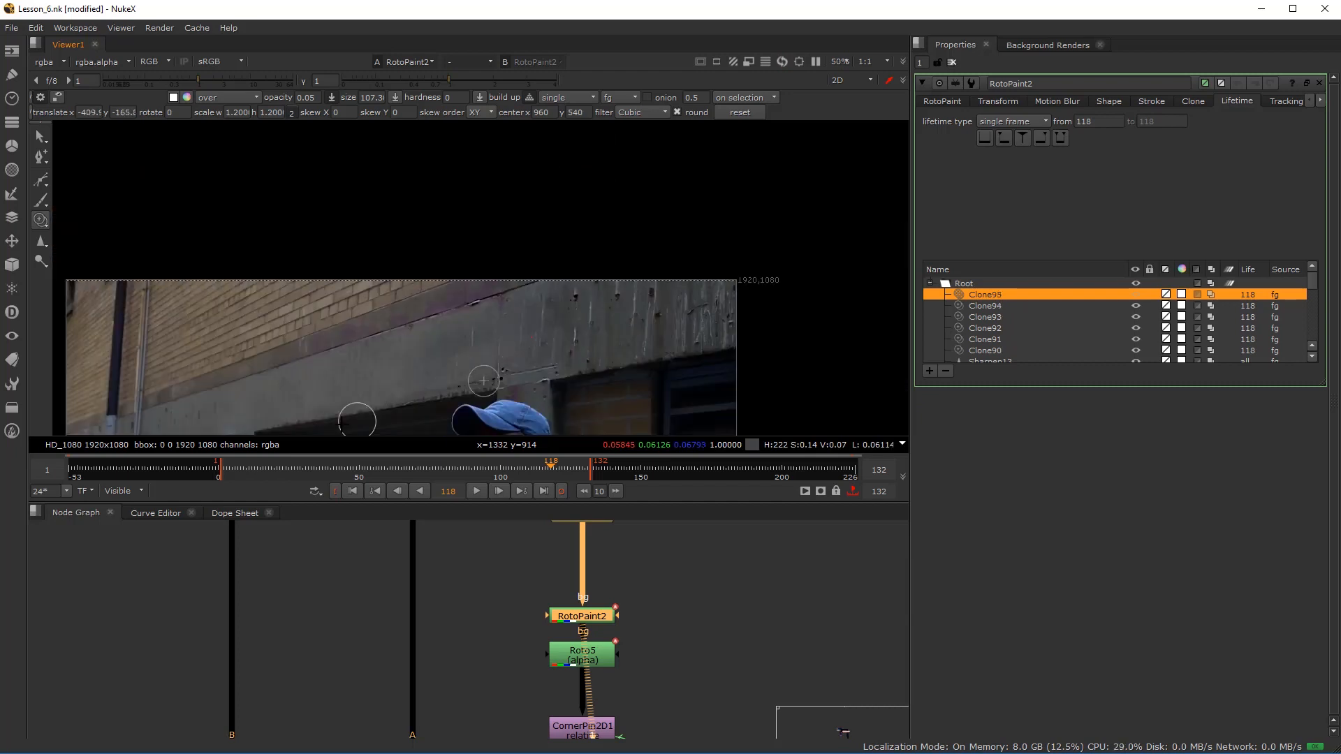
- Set a nearby clone source and blend the lower edge of the beam beside the cap with clone strokes
scroll(357, 421, up, 3)
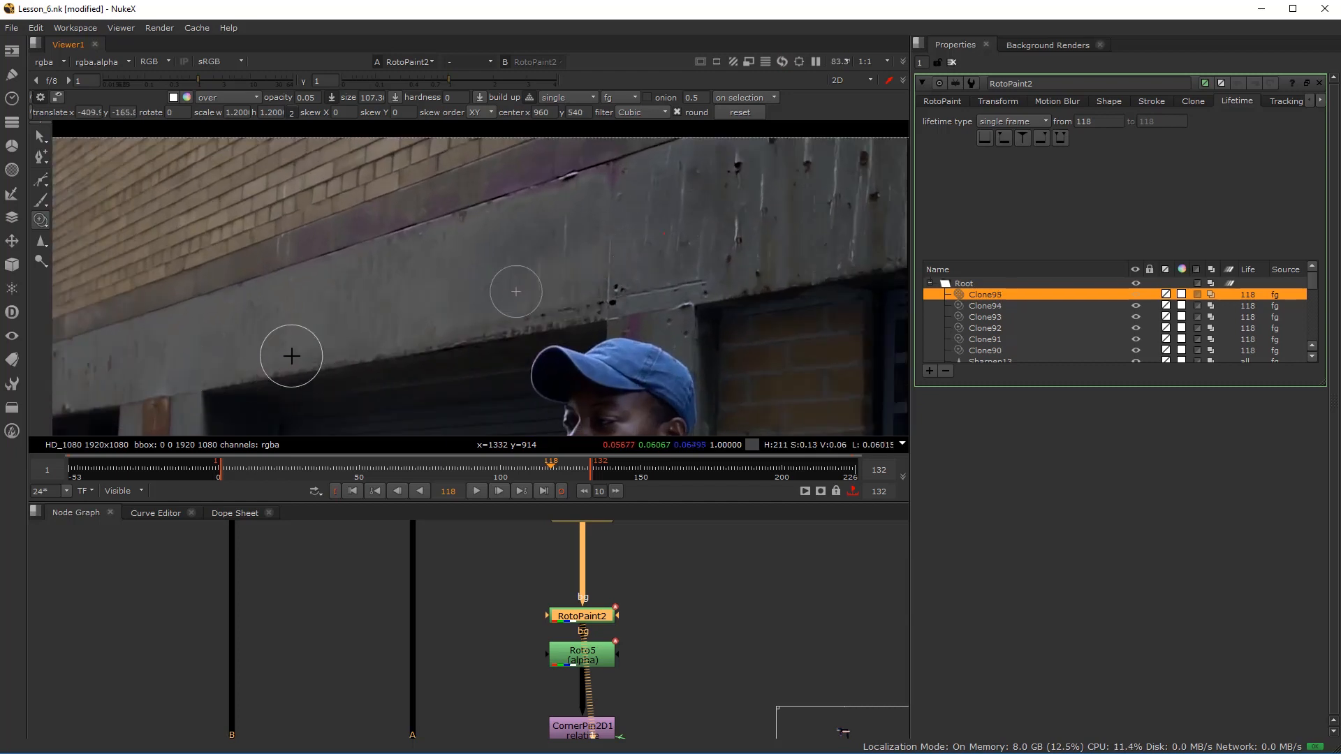
scroll(284, 358, up, 2)
mouse_move(350, 348)
mouse_down()
mouse_move(469, 309)
mouse_move(700, 307)
mouse_up()
mouse_move(583, 309)
mouse_down()
mouse_move(659, 284)
mouse_move(538, 317)
mouse_up()
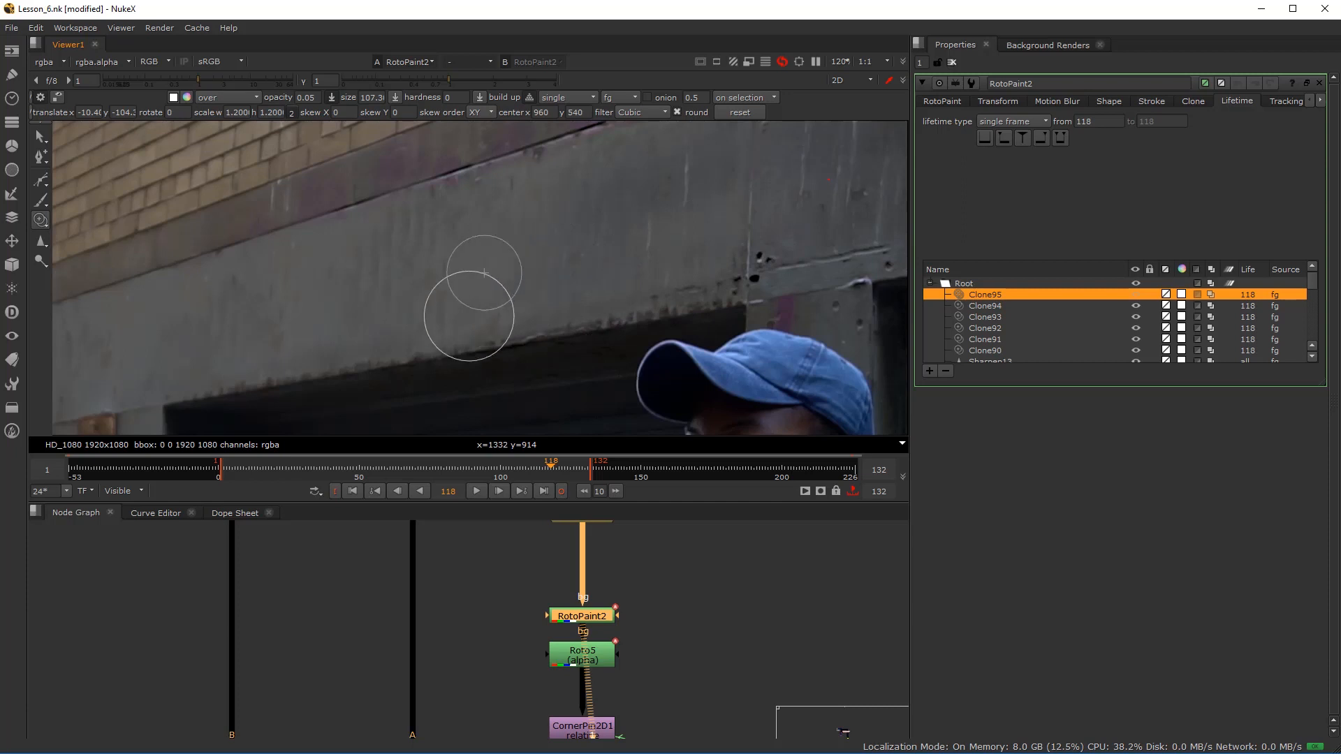
scroll(480, 312, down, 2)
drag(494, 291, 531, 270)
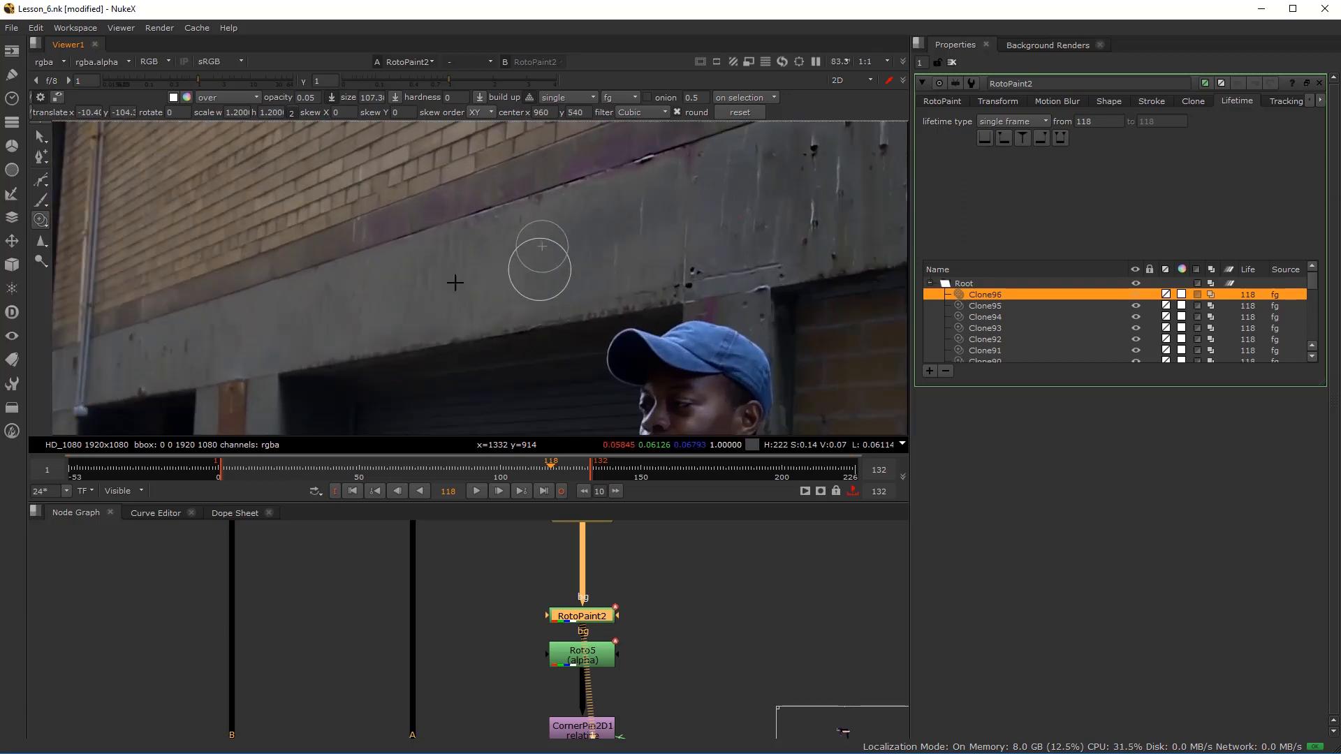
- Activate the Brush tool with opacity 0.02 and size 140, and paint soft concrete-coloured strokes across the middle of the beam
right_click(44, 202)
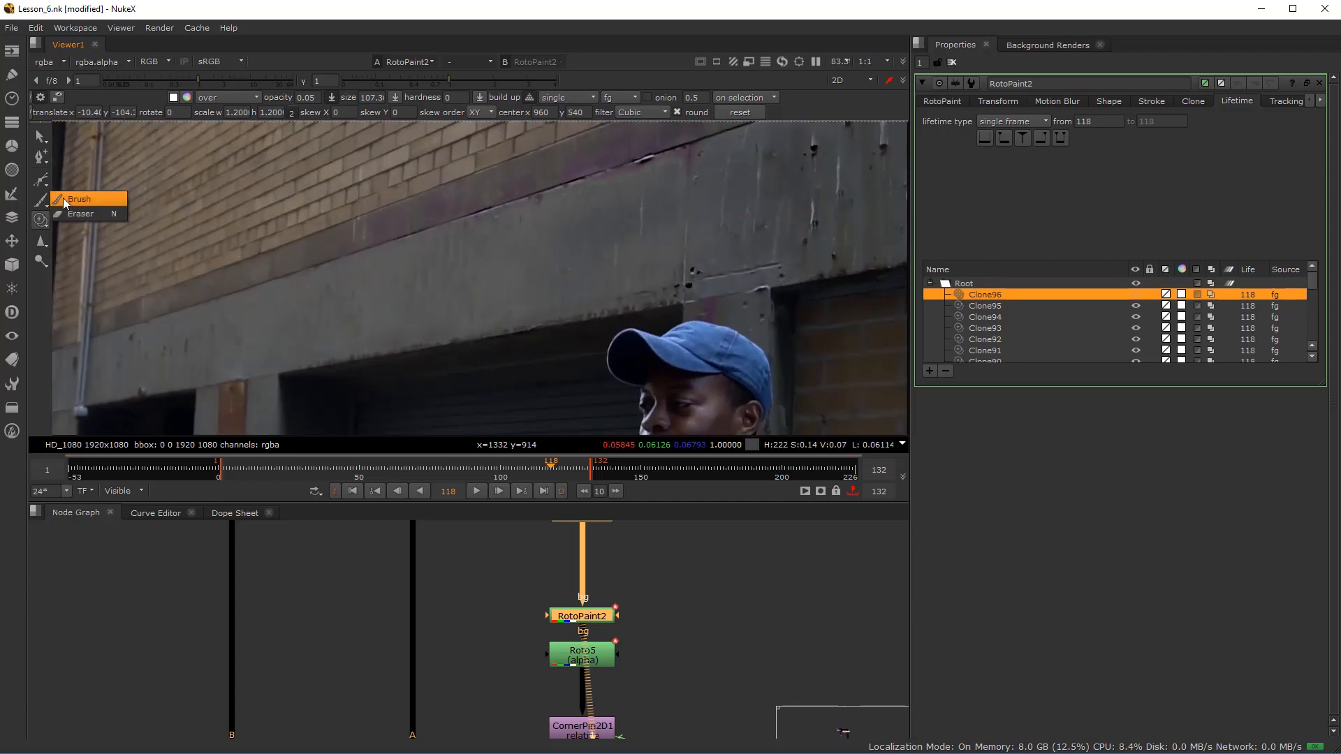
click(77, 198)
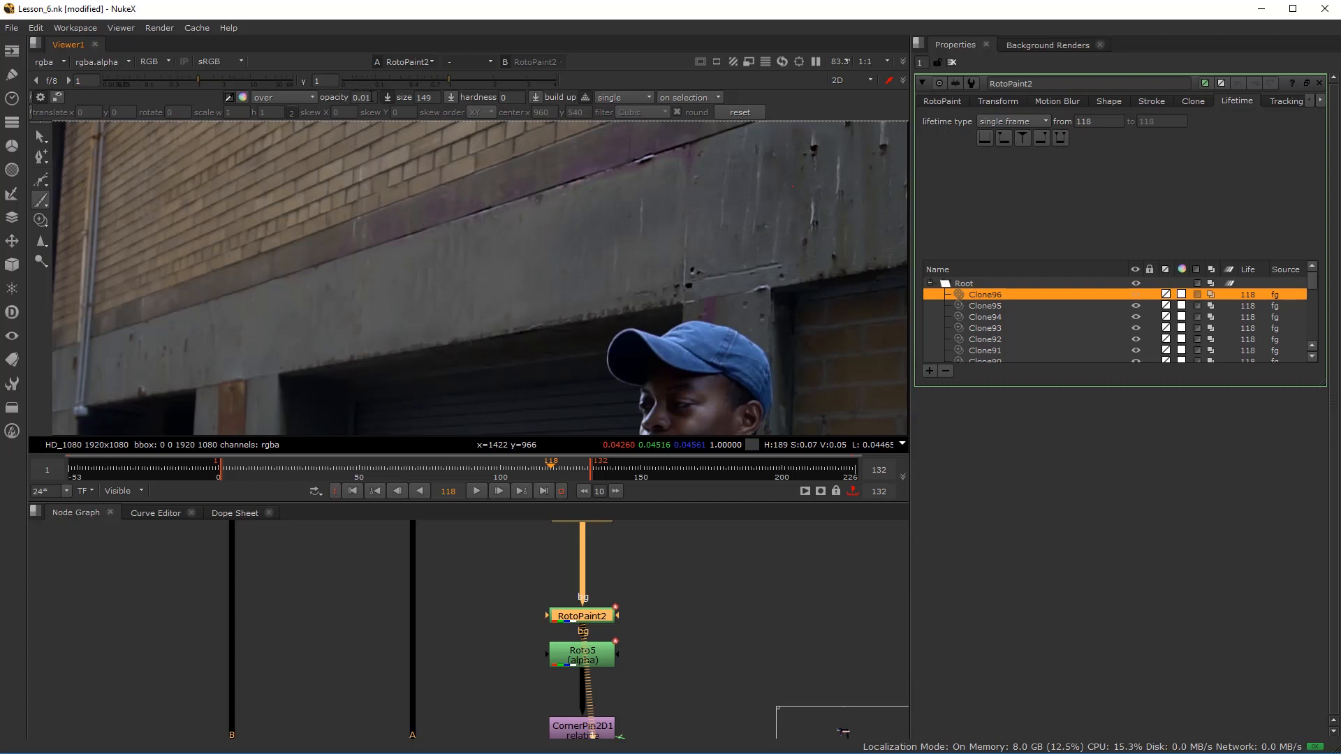
text(2)
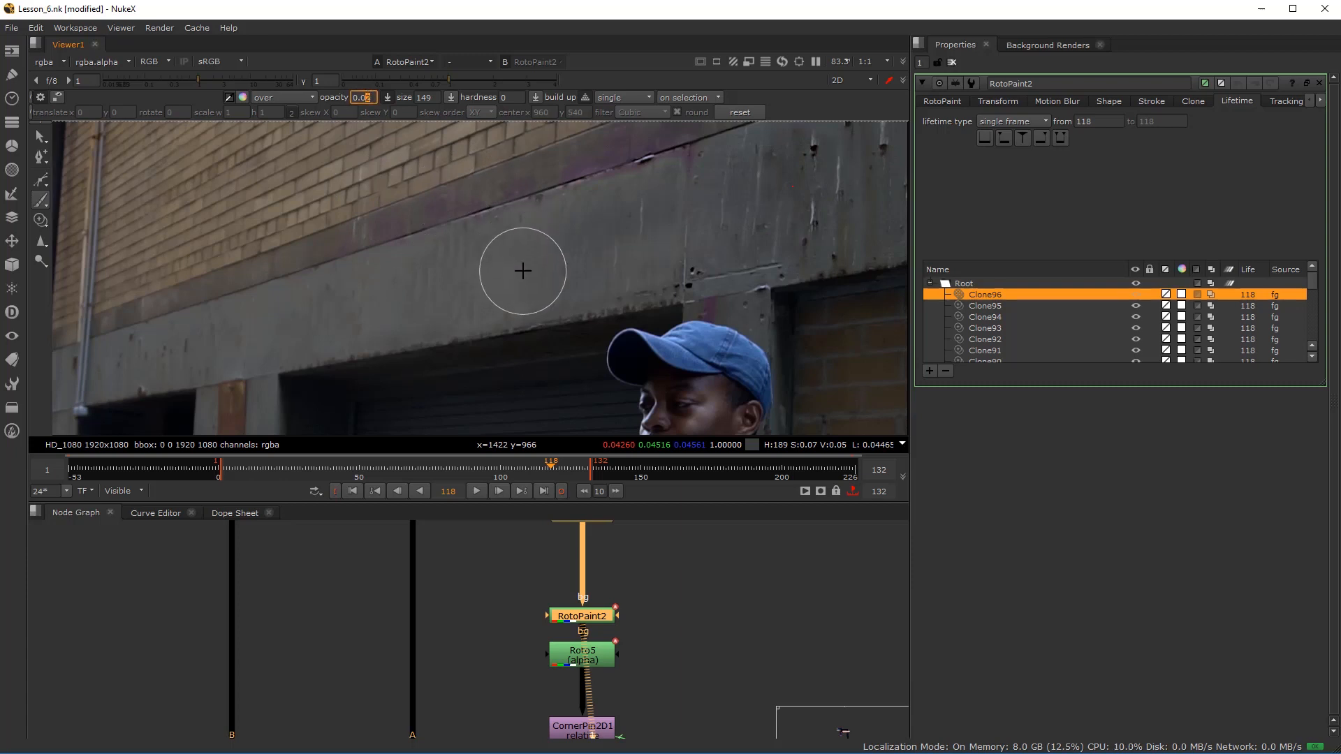
mouse_move(524, 270)
mouse_down()
mouse_move(502, 272)
mouse_move(574, 254)
mouse_up()
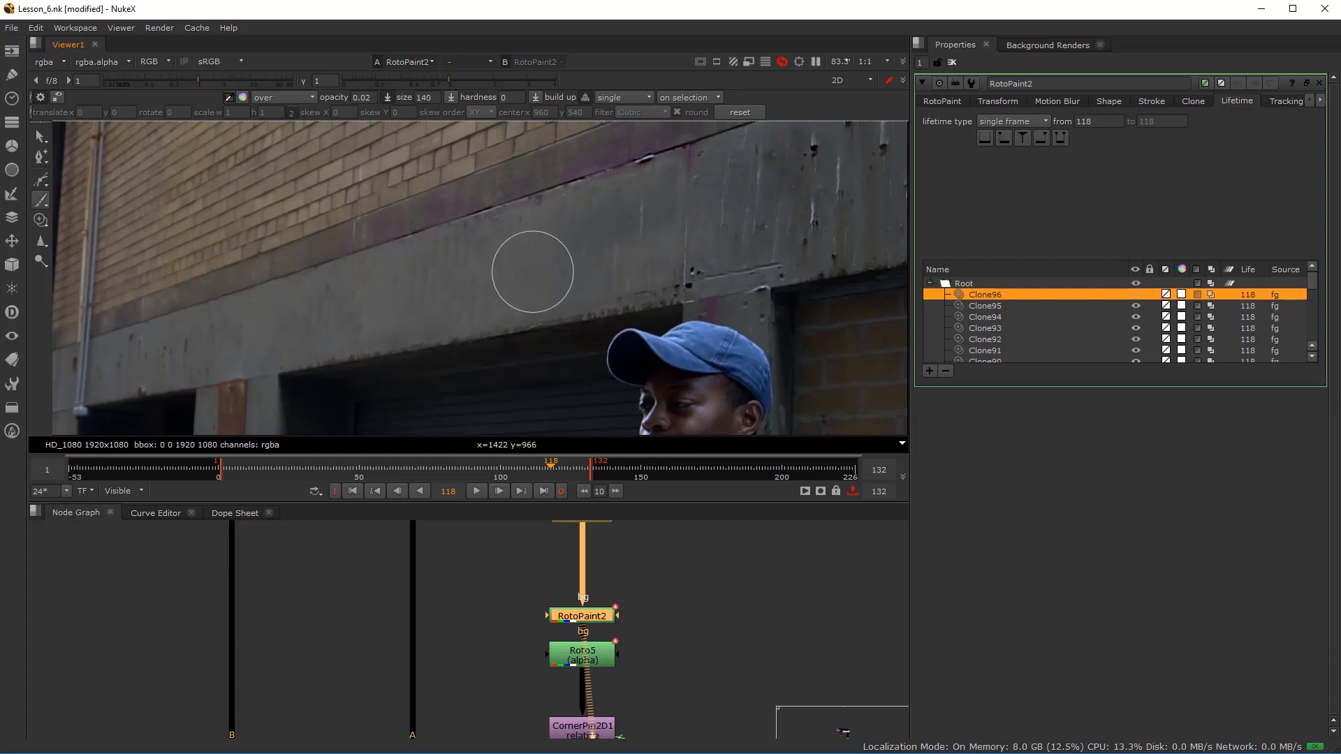
mouse_move(493, 326)
mouse_down()
mouse_move(618, 280)
mouse_move(569, 234)
mouse_move(679, 197)
mouse_move(640, 266)
mouse_up()
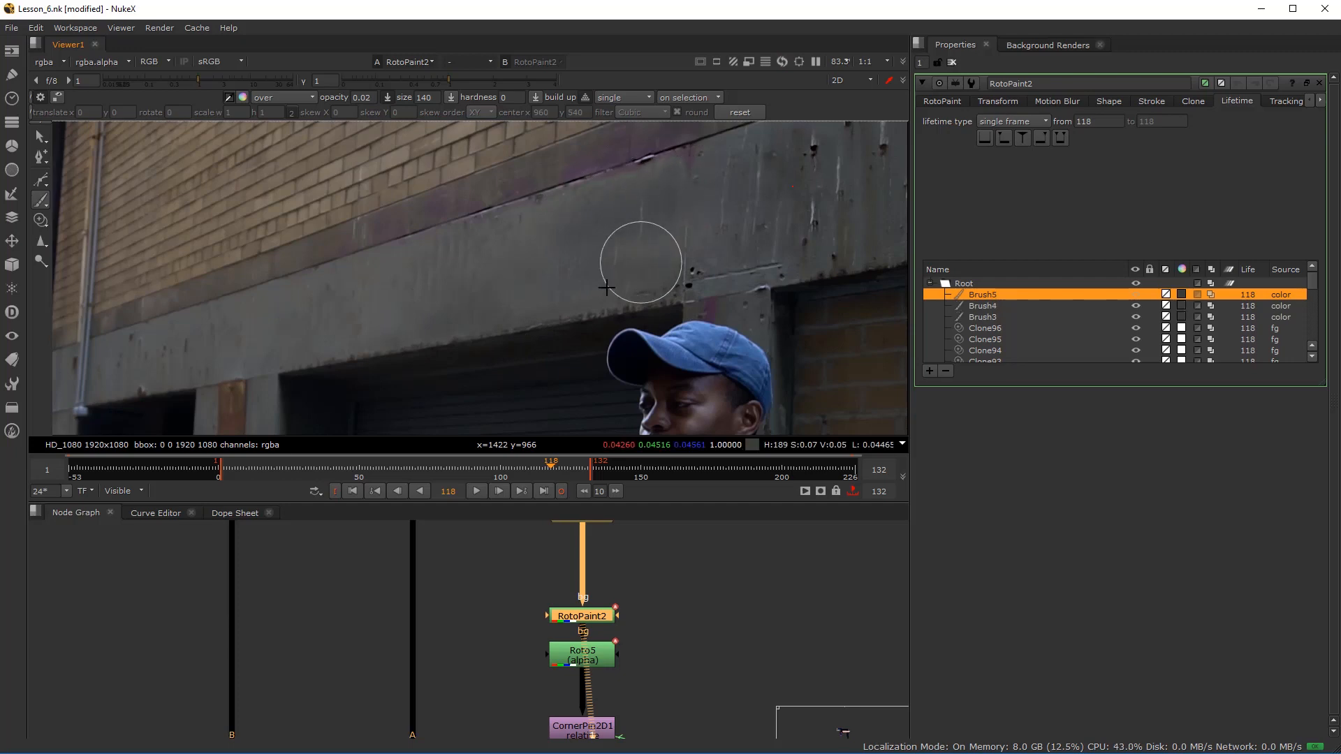
- Undo the last brush stroke and paint a replacement stroke beside the beam's vertical seam
scroll(640, 266, down, 3)
scroll(419, 275, up, 2)
scroll(502, 251, up, 3)
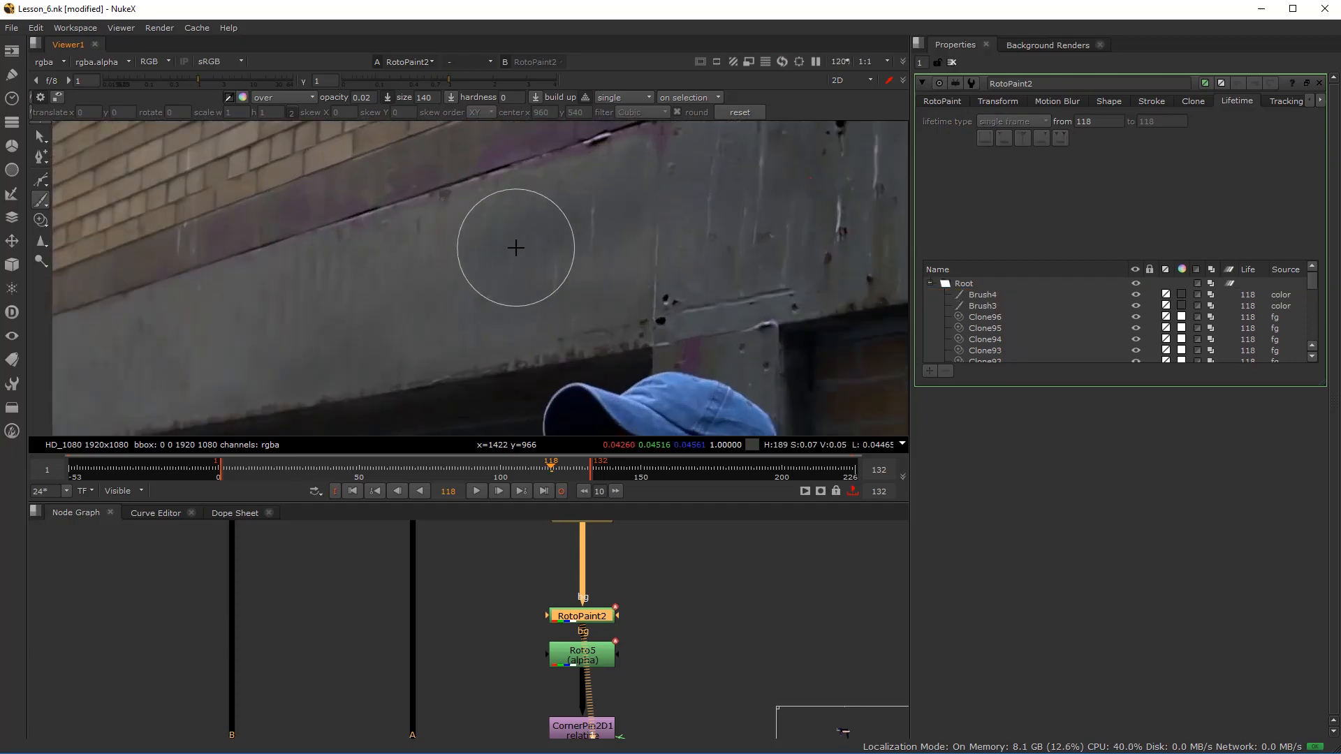
drag(657, 266, 637, 281)
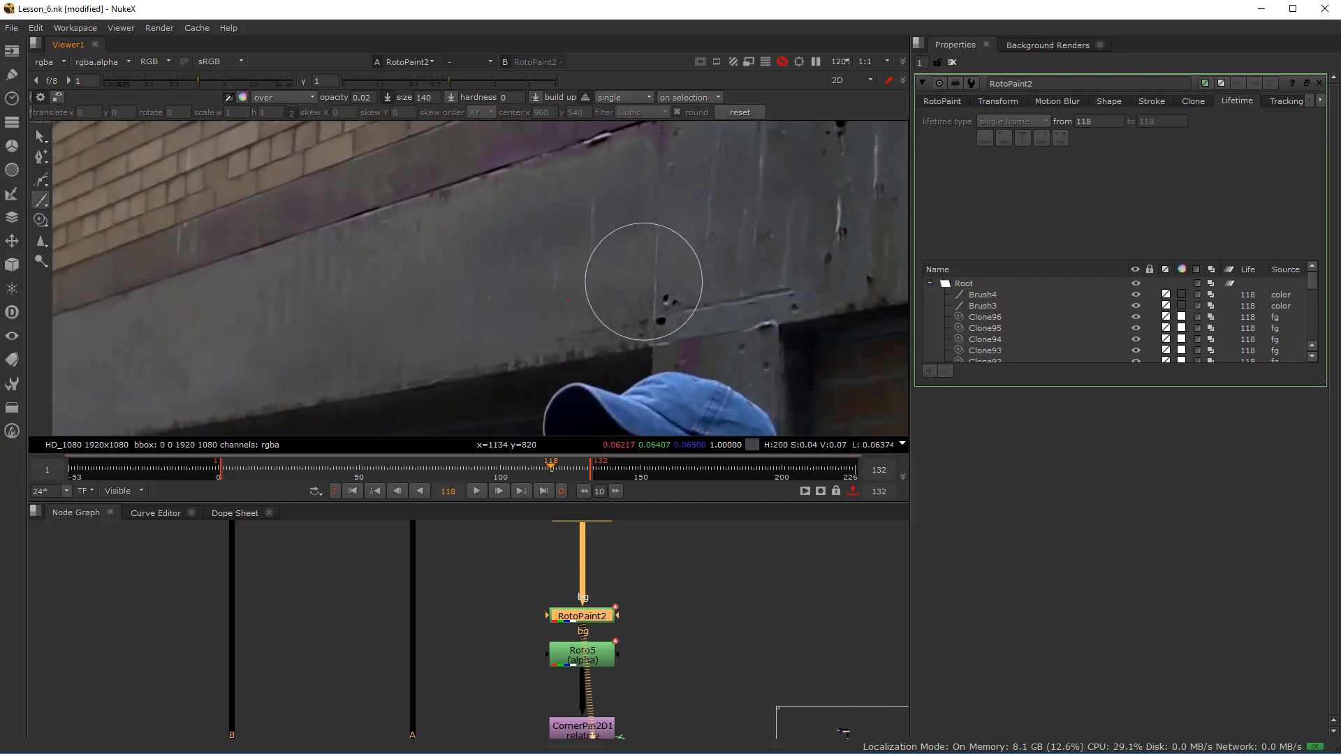
scroll(308, 284, down, 3)
scroll(377, 279, up, 2)
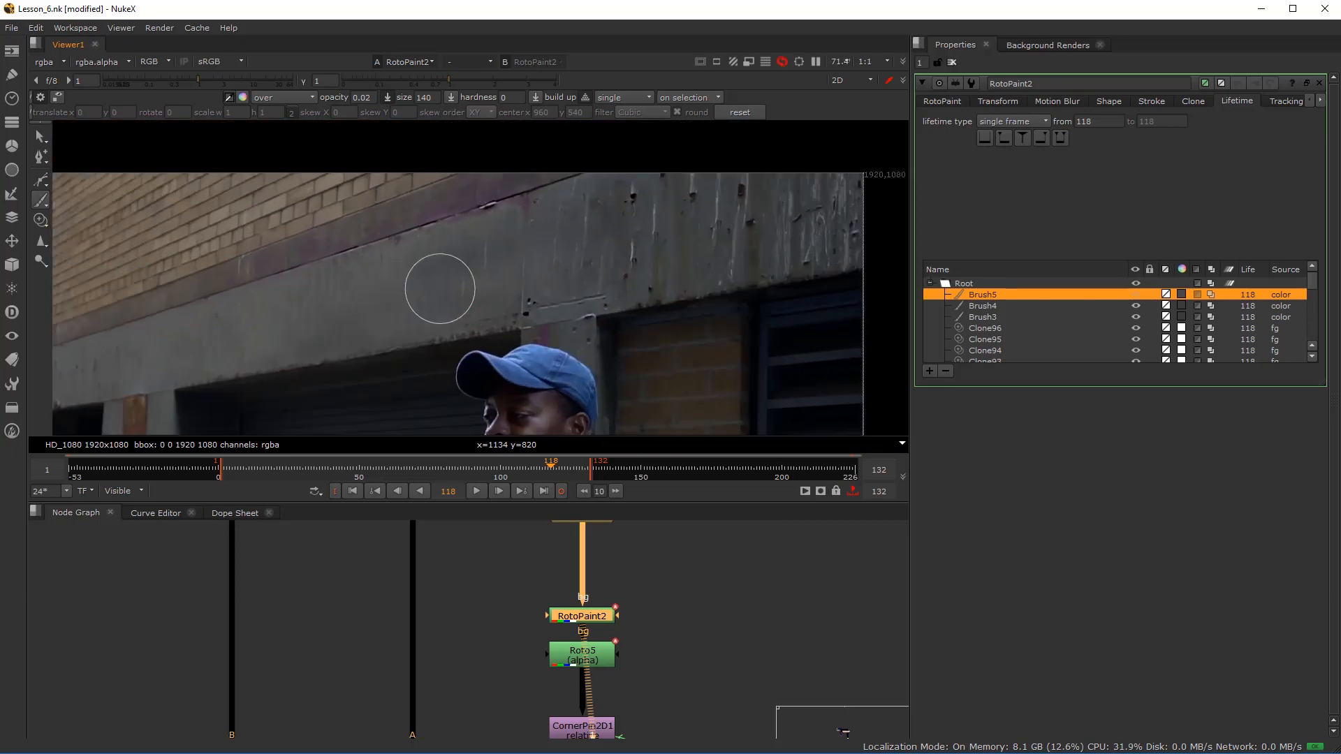
- Even out the beam's tone with further soft brush strokes along its length, enlarging the brush size to 277
mouse_move(404, 326)
mouse_down()
mouse_move(411, 341)
mouse_move(413, 329)
mouse_up()
scroll(309, 335, down, 3)
scroll(231, 347, up, 3)
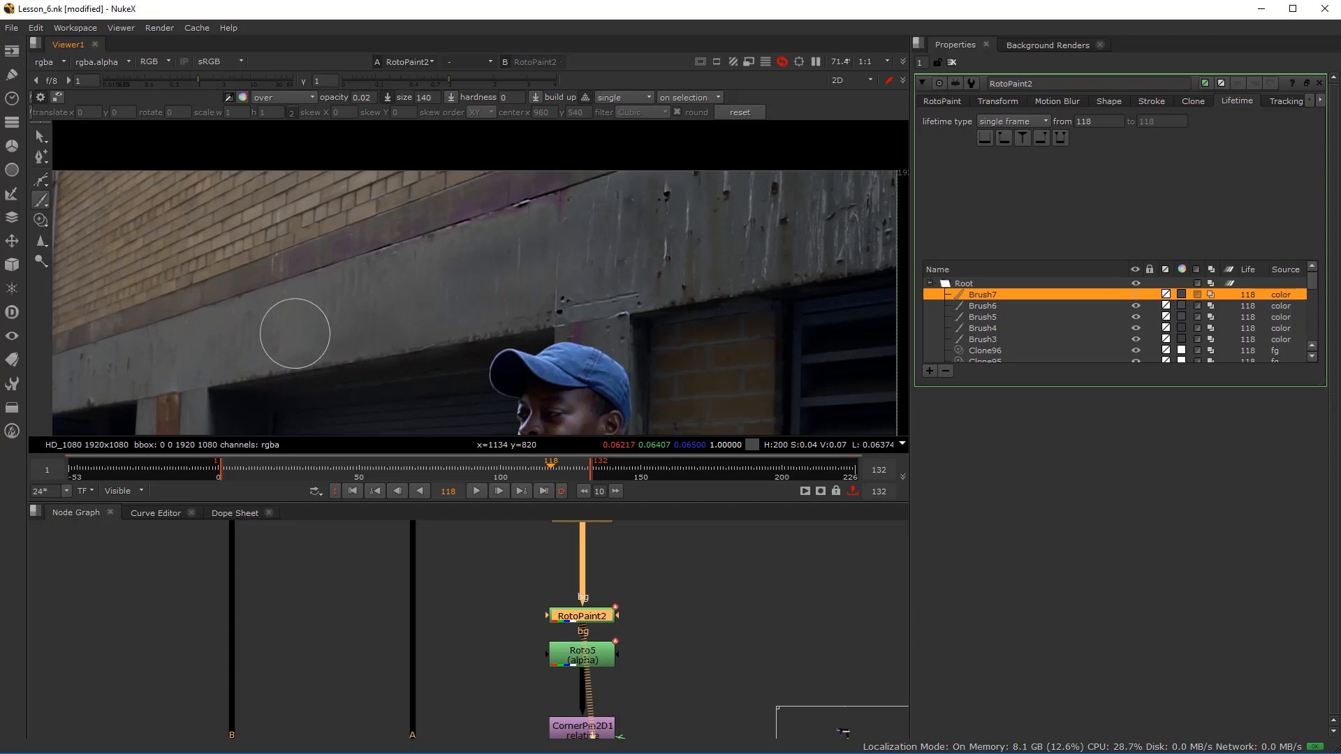
drag(284, 343, 512, 312)
mouse_move(377, 316)
mouse_down()
mouse_move(434, 305)
mouse_move(494, 249)
mouse_move(541, 272)
mouse_move(638, 233)
mouse_up()
scroll(301, 349, down, 3)
scroll(283, 370, up, 4)
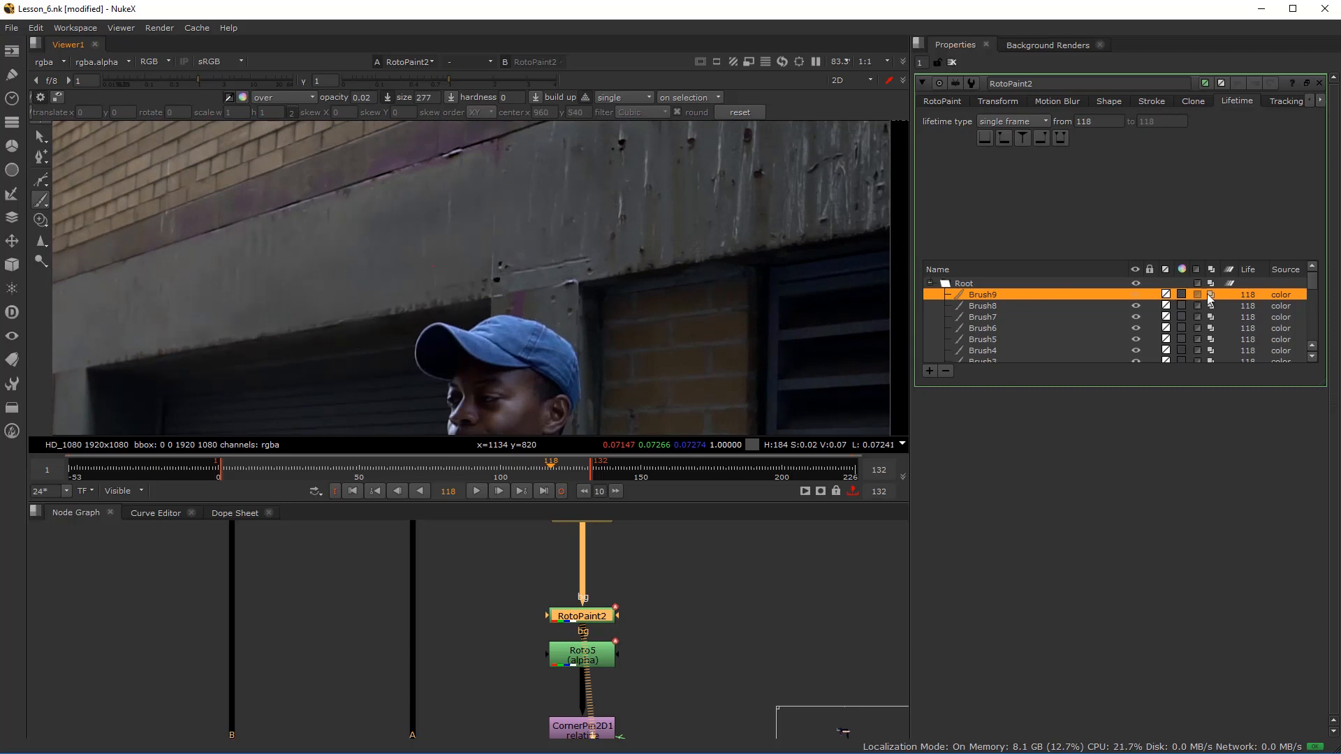
- Select all the paint strokes in RotoPaint2 and set their lifetime type to all frames
drag(1313, 281, 1312, 288)
shift+click(1002, 328)
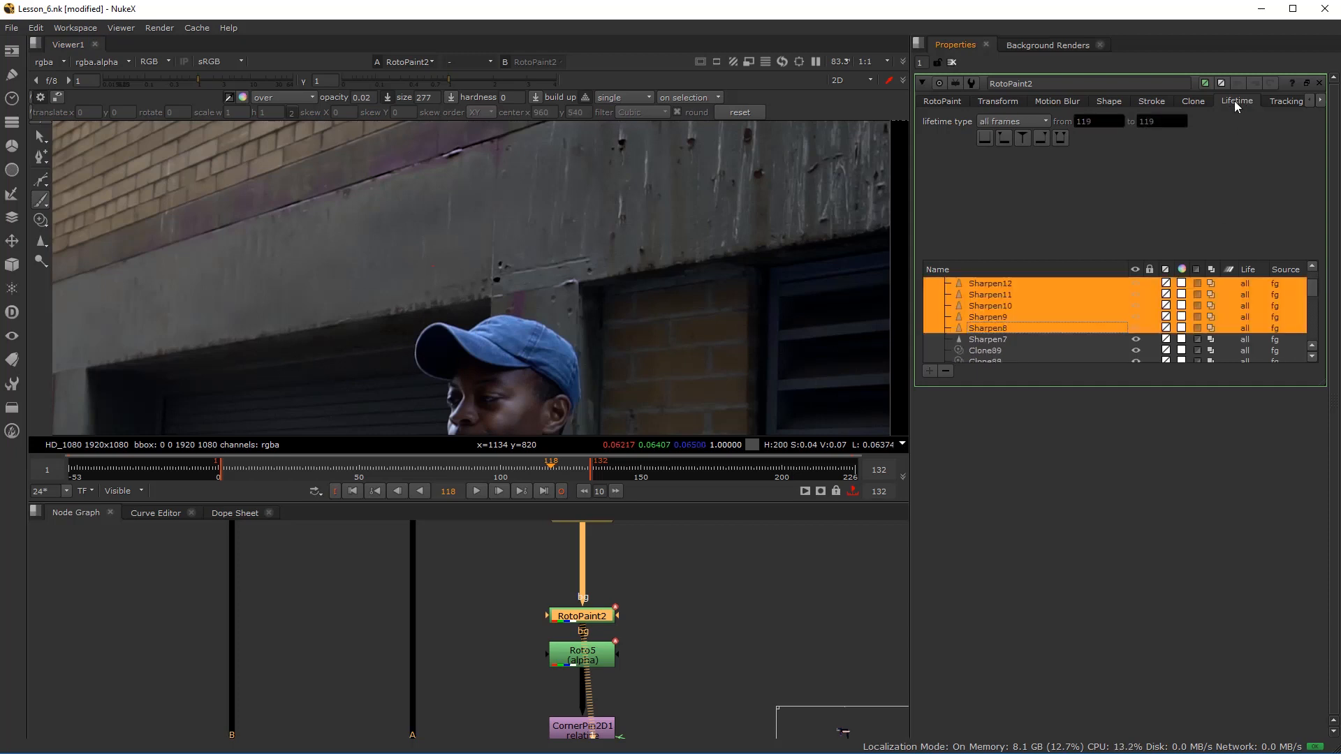
key(ctrl+a)
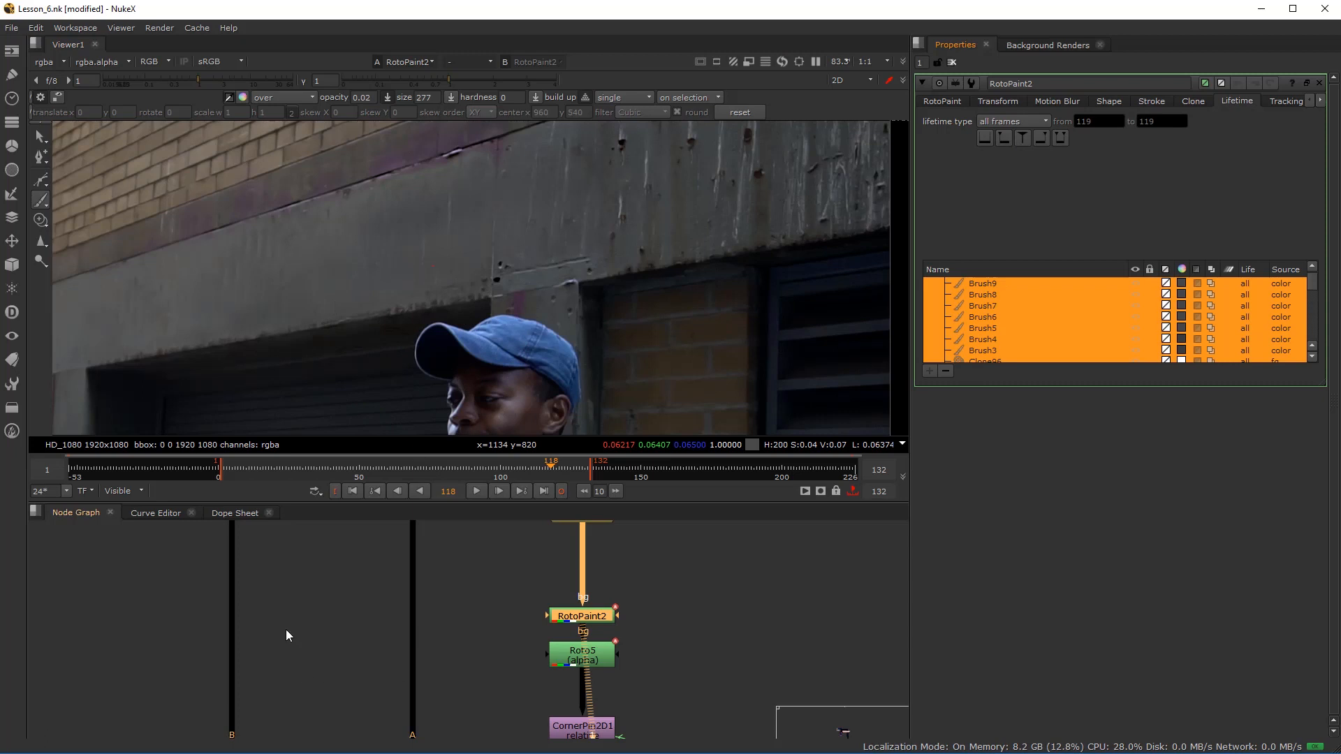
- Show the Merge2 composite in the viewer, switch to the selection tool, and hide the paint overlay
scroll(429, 367, down, 5)
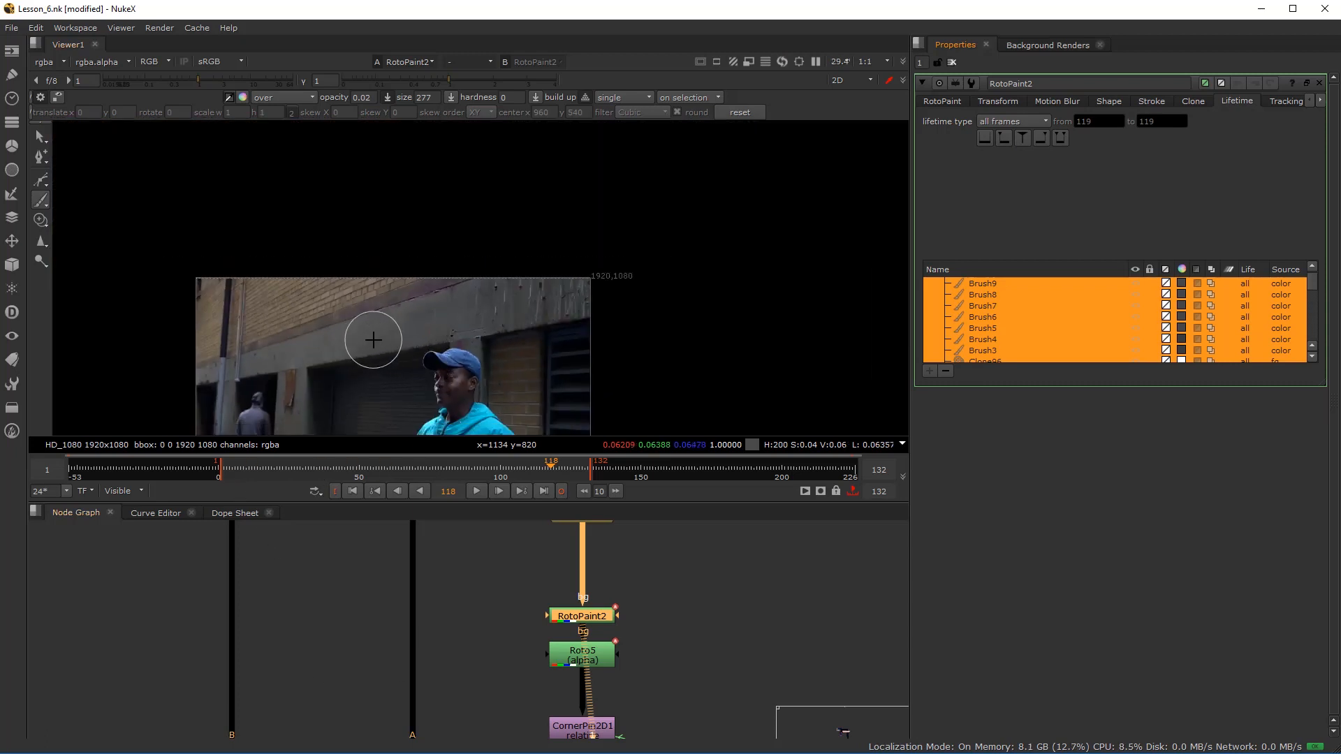
scroll(471, 350, up, 1)
drag(469, 350, 644, 272)
scroll(676, 668, down, 5)
drag(698, 712, 652, 552)
drag(673, 677, 658, 609)
scroll(542, 666, up, 4)
click(607, 714)
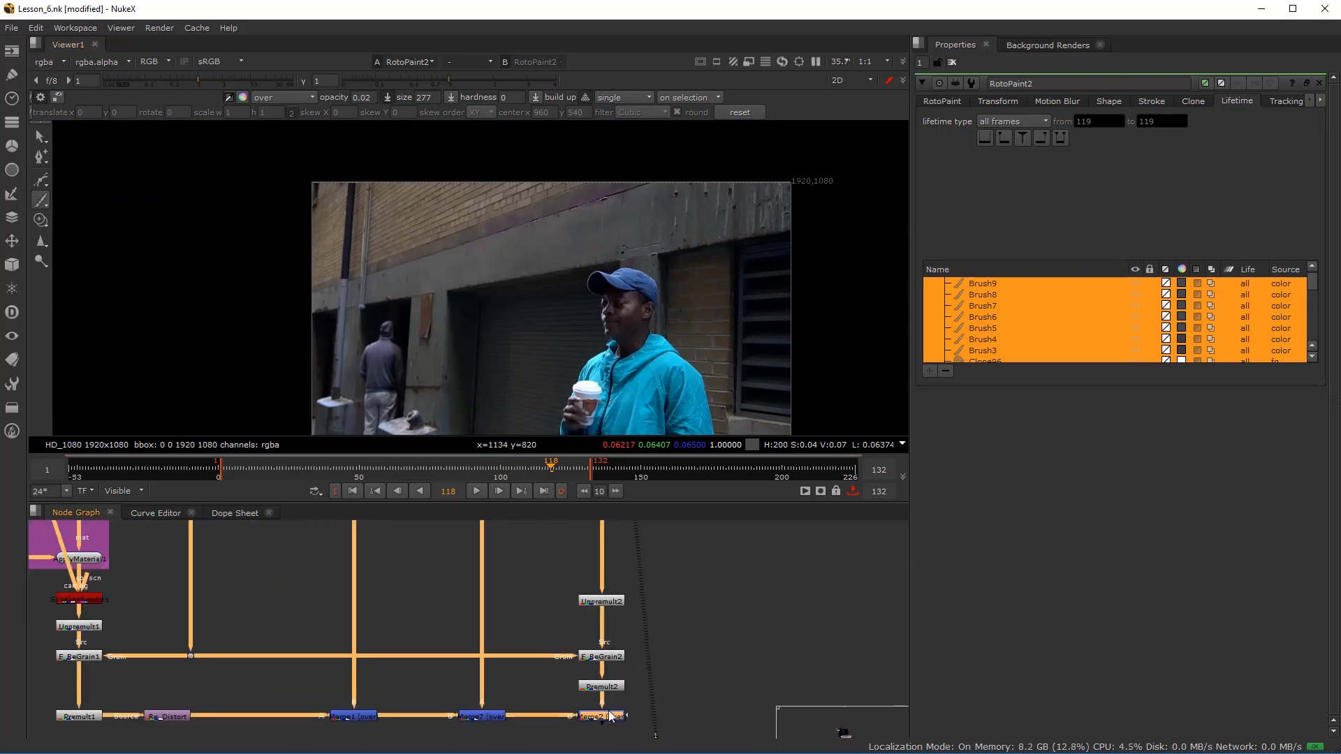
key(1)
click(40, 136)
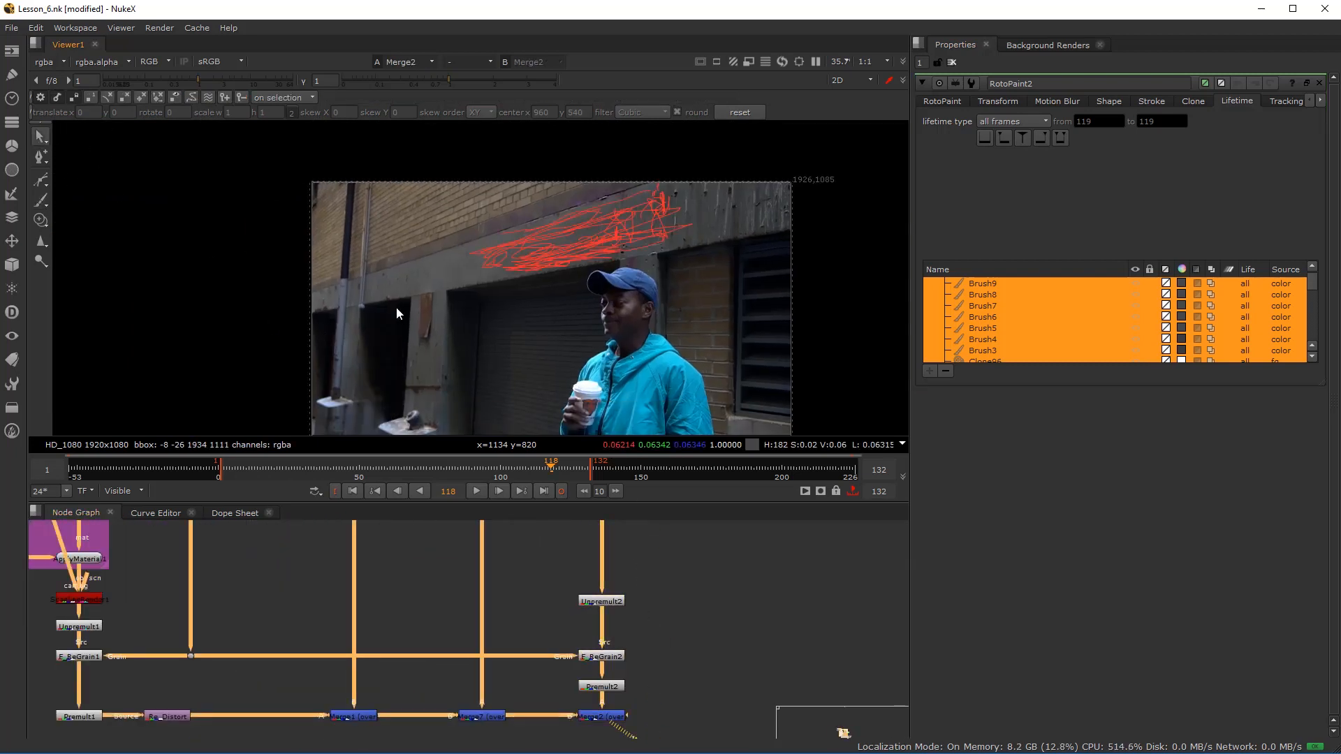
key(o)
- Inspect the Merge2 composite full screen at different frames and zoom levels, checking how the painted beam blends in
key(space)
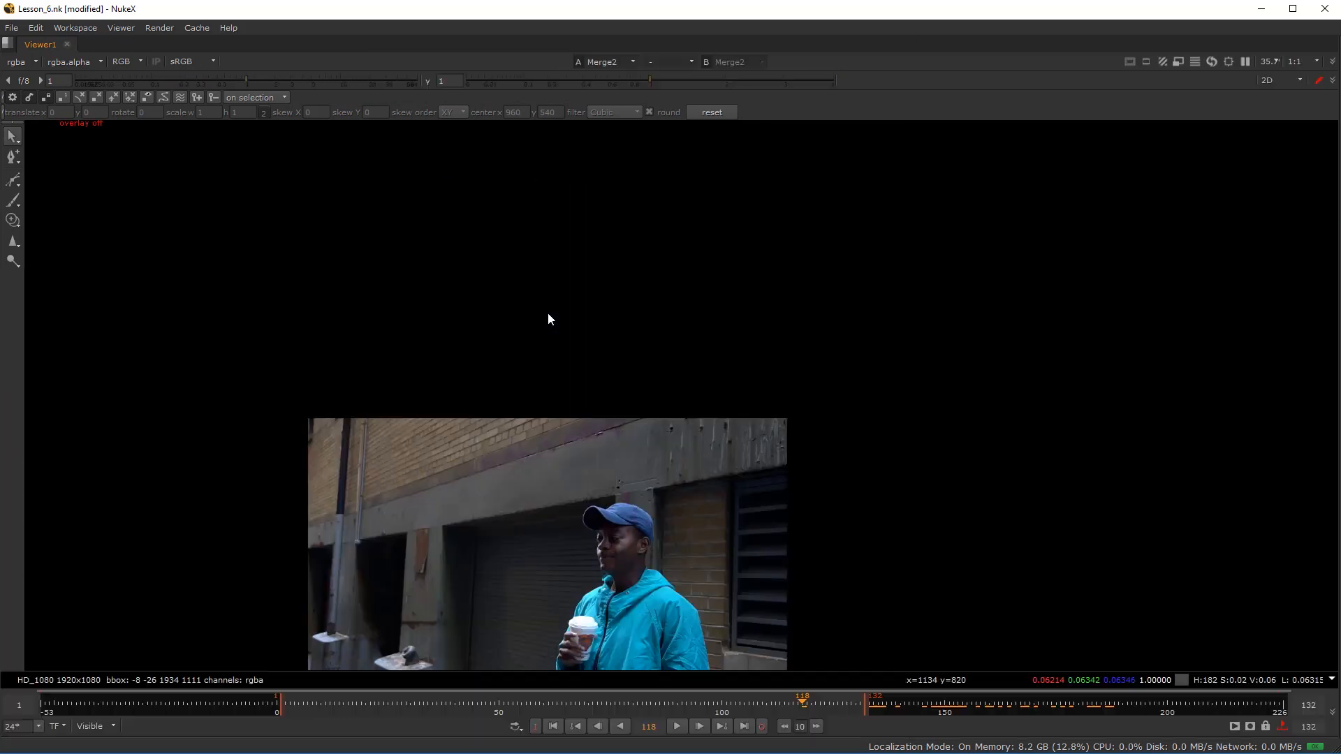
key(f)
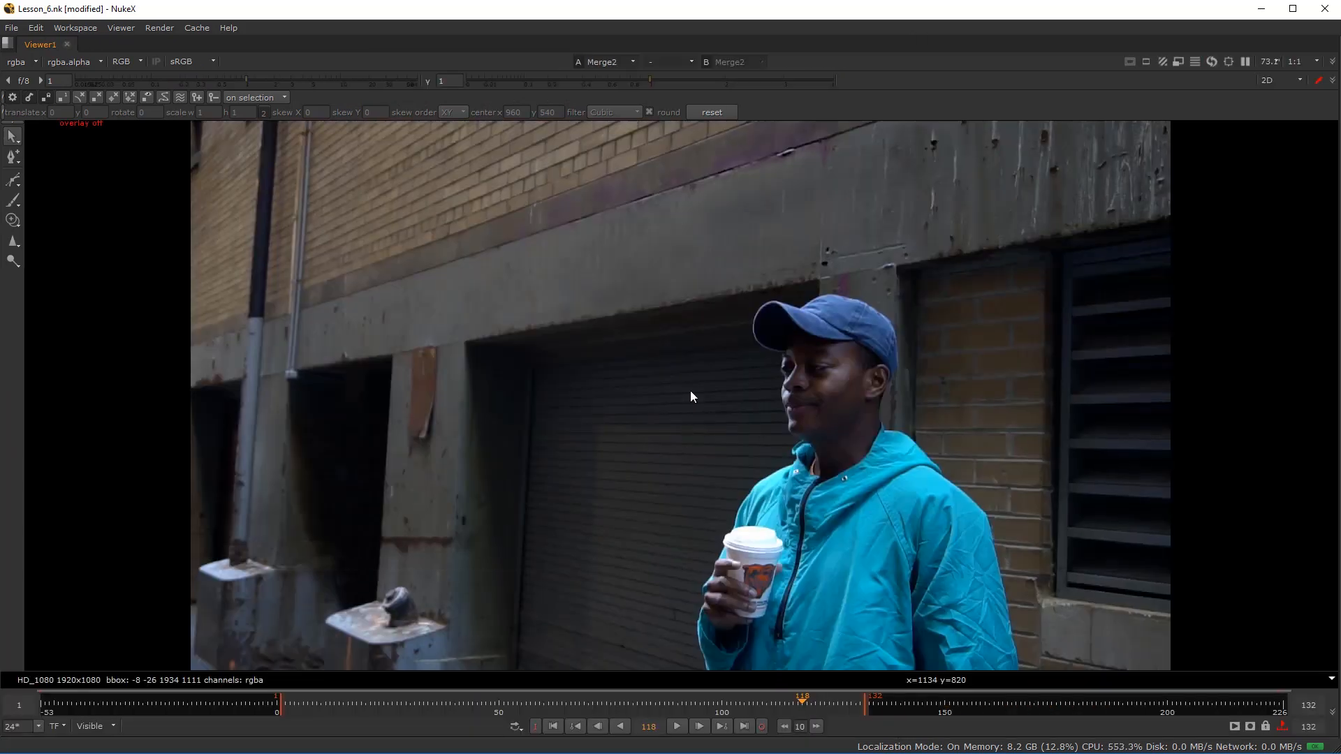
scroll(685, 390, down, 1)
scroll(683, 396, up, 1)
click(357, 701)
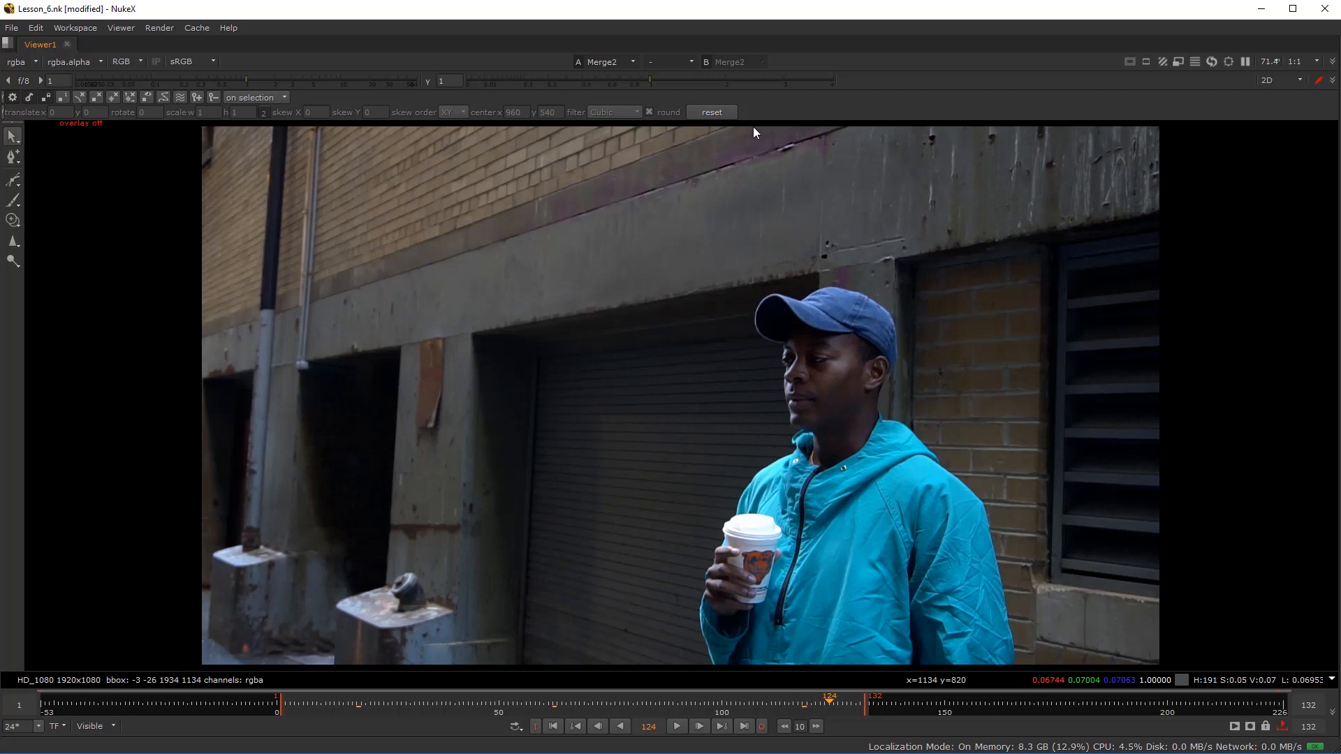
key(minus)
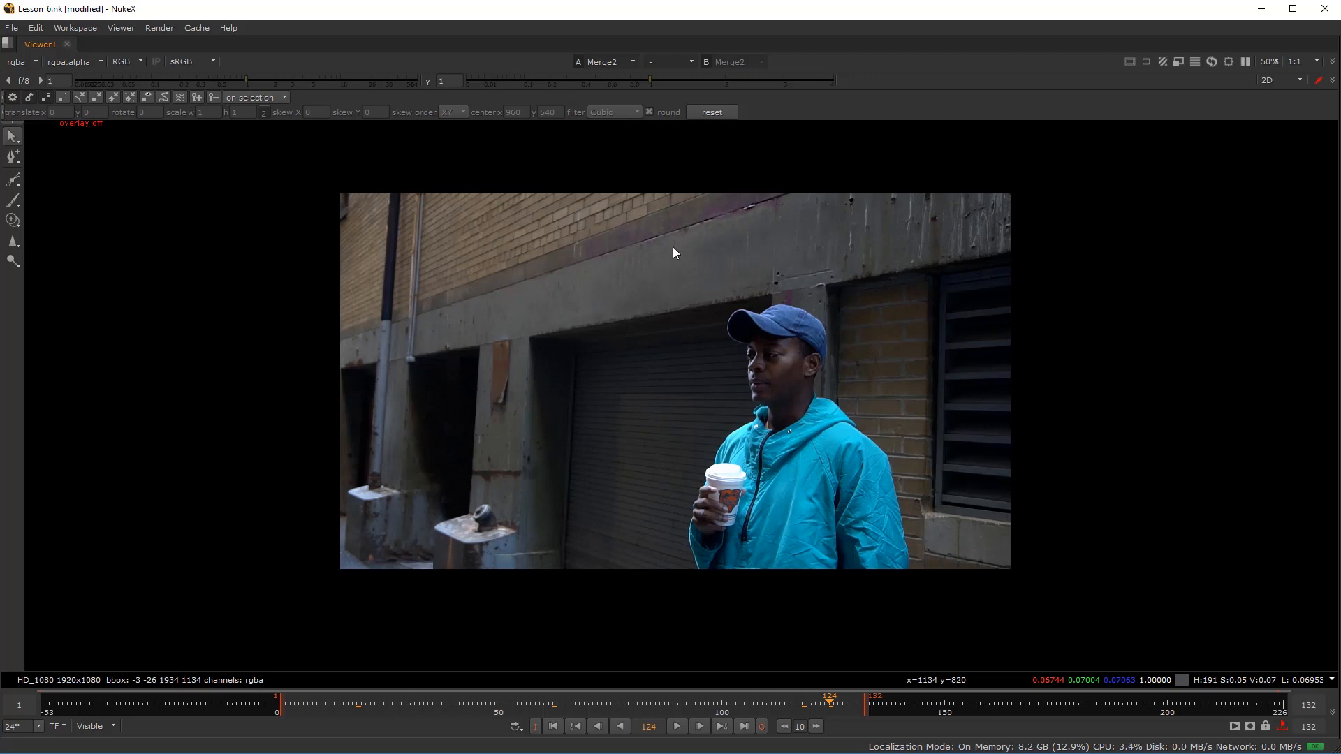
scroll(674, 252, up, 1)
drag(774, 195, 727, 266)
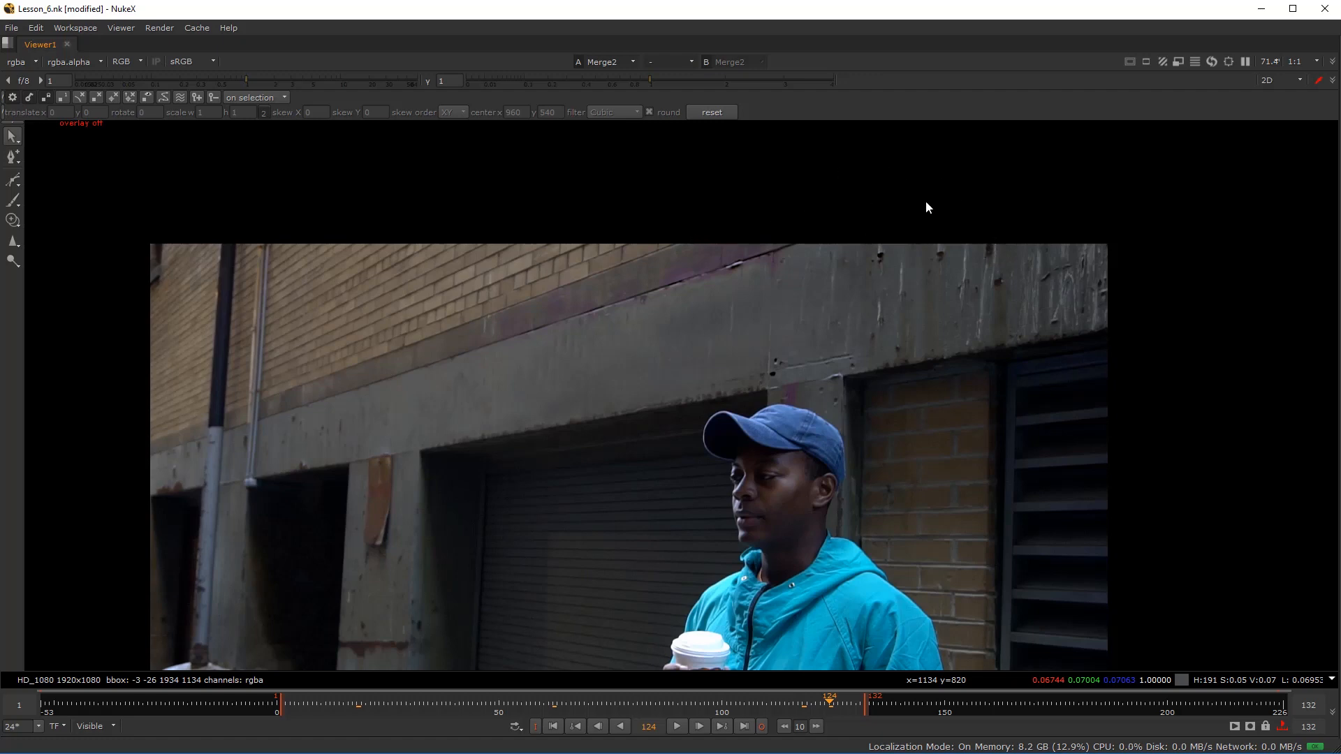
scroll(592, 458, down, 1)
scroll(517, 428, up, 1)
scroll(530, 412, down, 1)
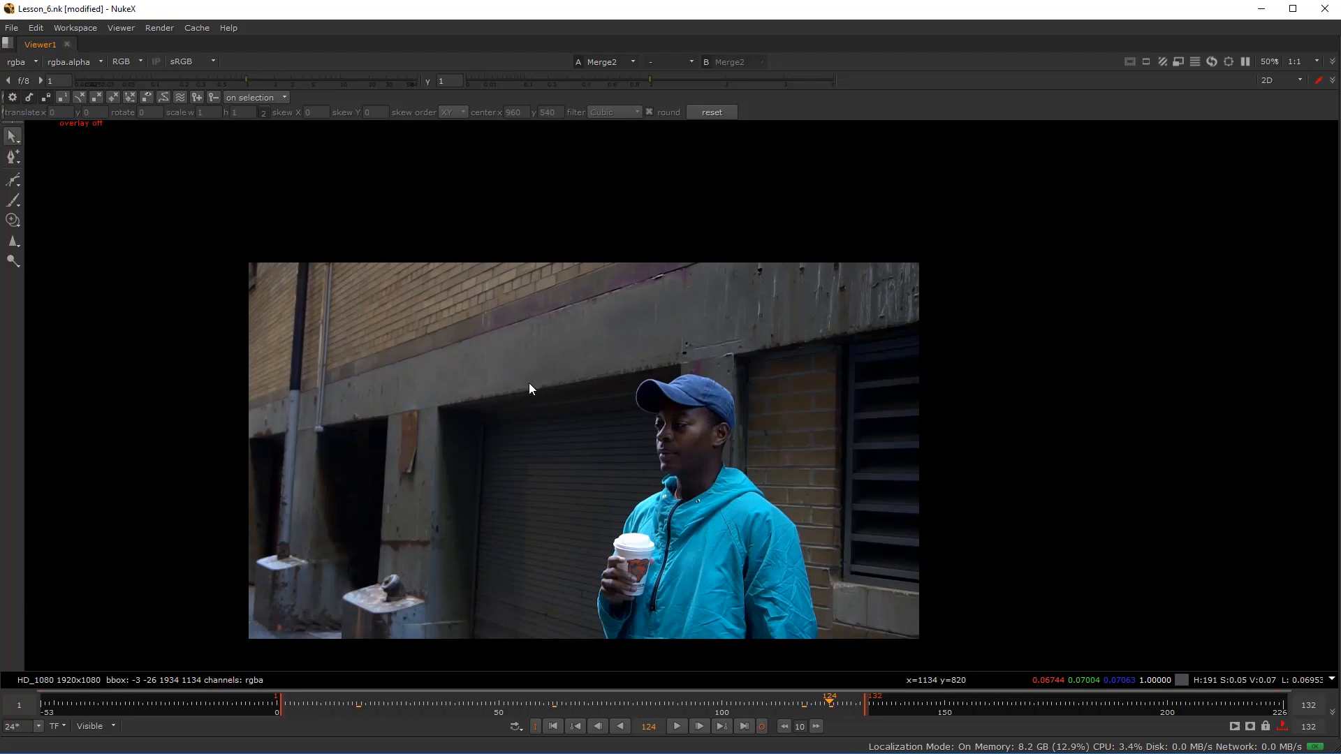
scroll(539, 362, up, 1)
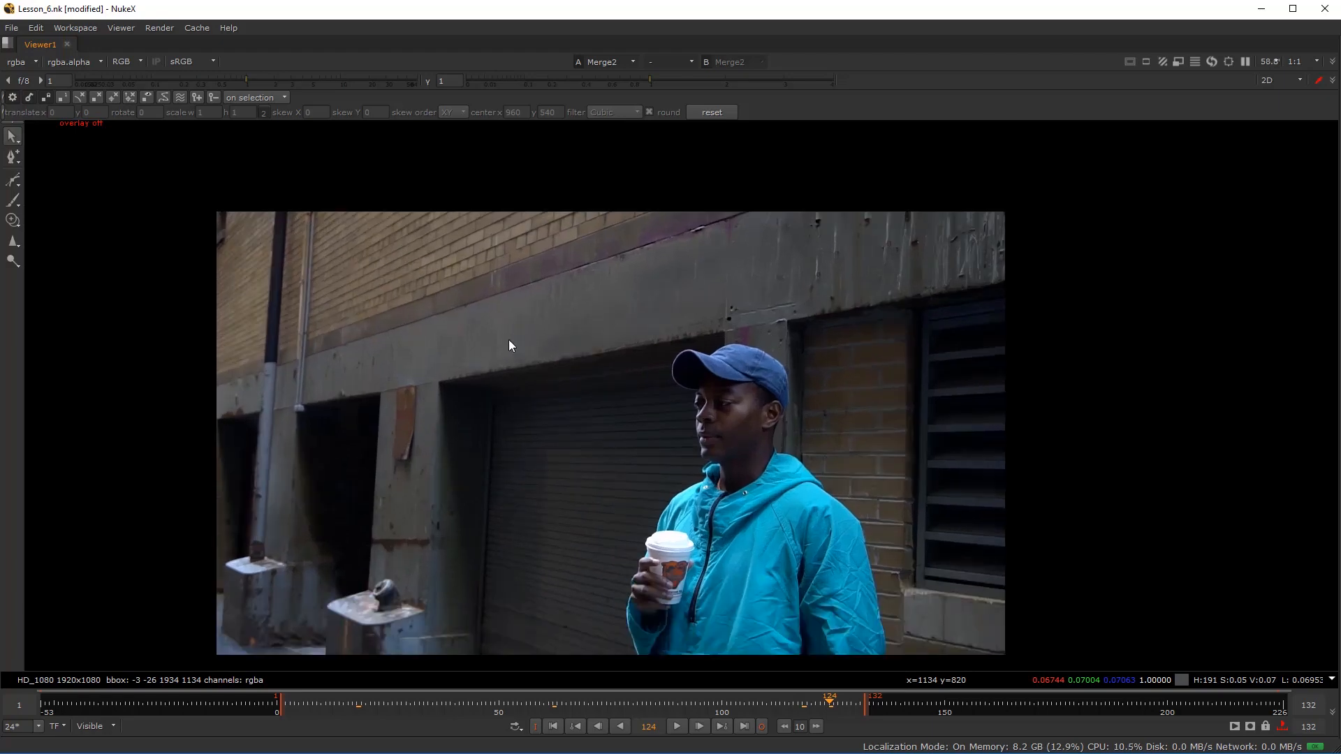
- Examine the FrameHold1, RotoPaint2 and Roto5 nodes of the patch branch and their place in the overall node tree
key(space)
scroll(499, 341, down, 2)
scroll(635, 588, up, 6)
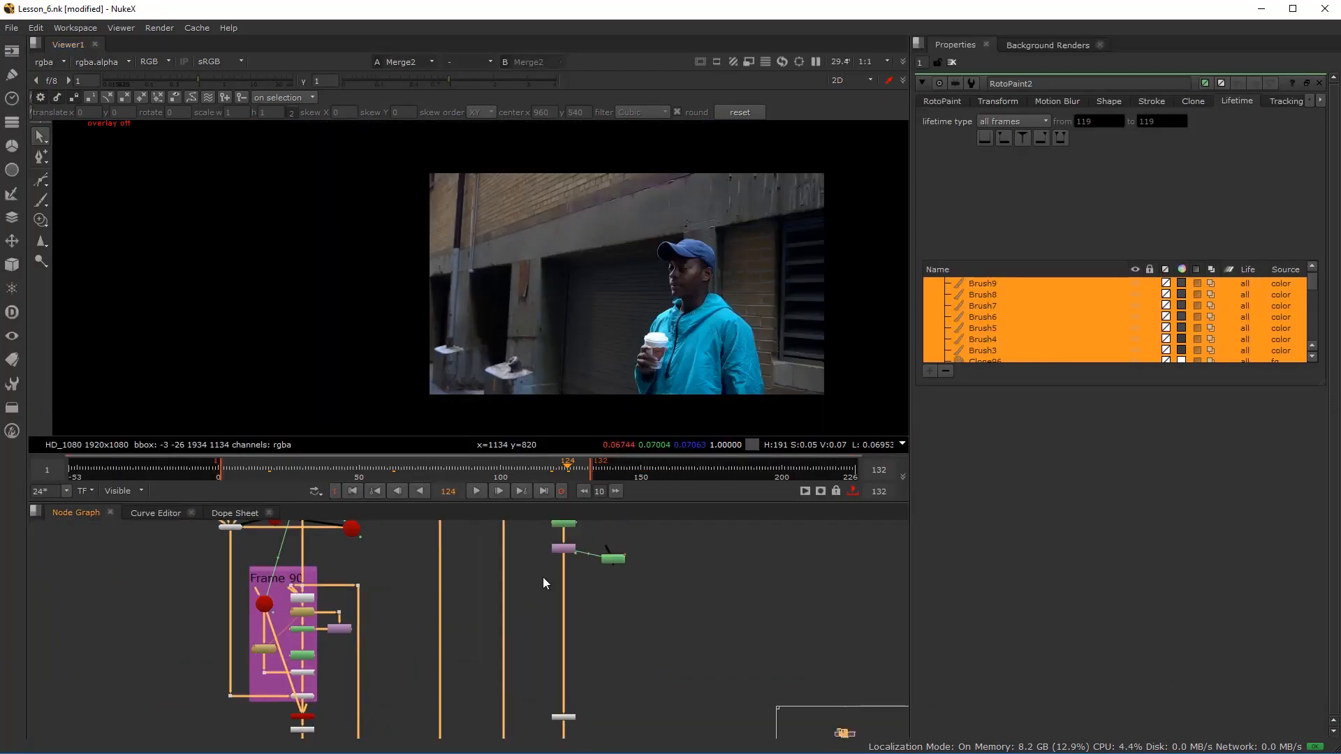
mouse_move(537, 593)
mouse_down()
mouse_move(531, 557)
mouse_move(539, 626)
mouse_move(546, 603)
mouse_up()
scroll(565, 668, up, 2)
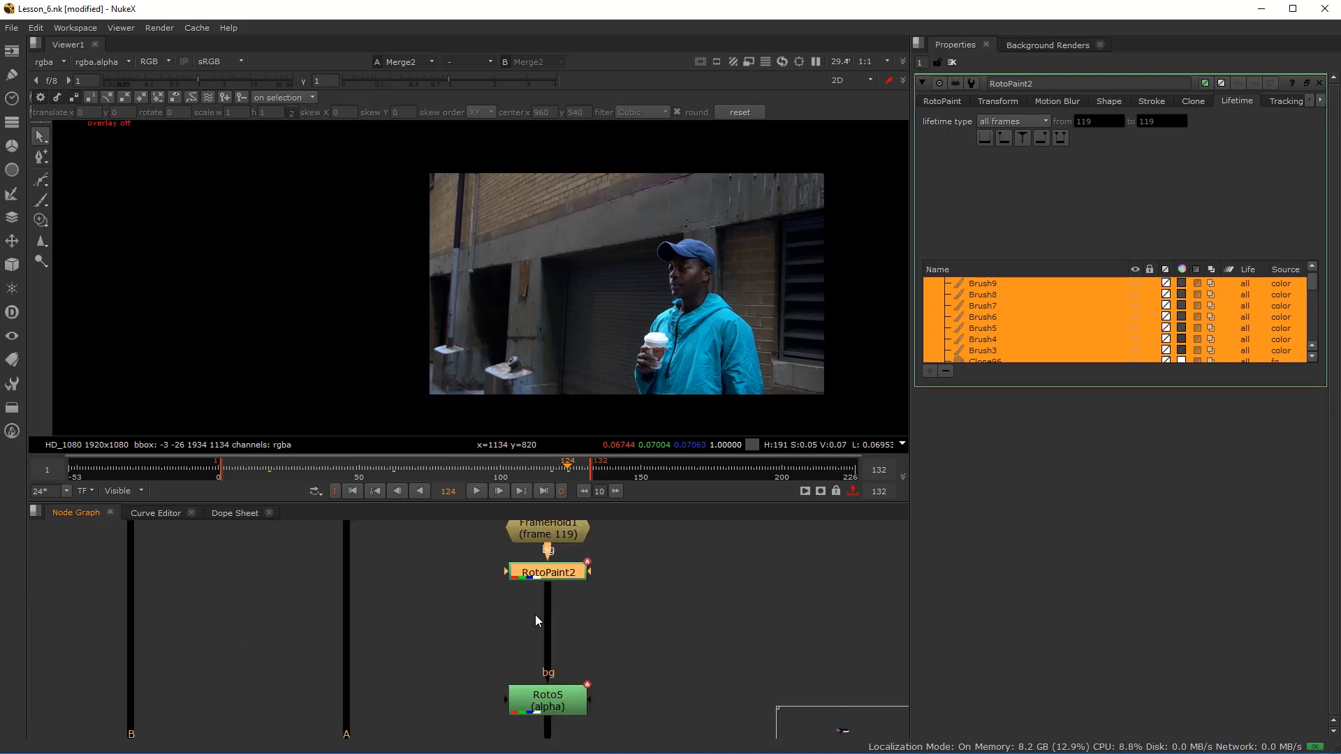
scroll(605, 227, up, 3)
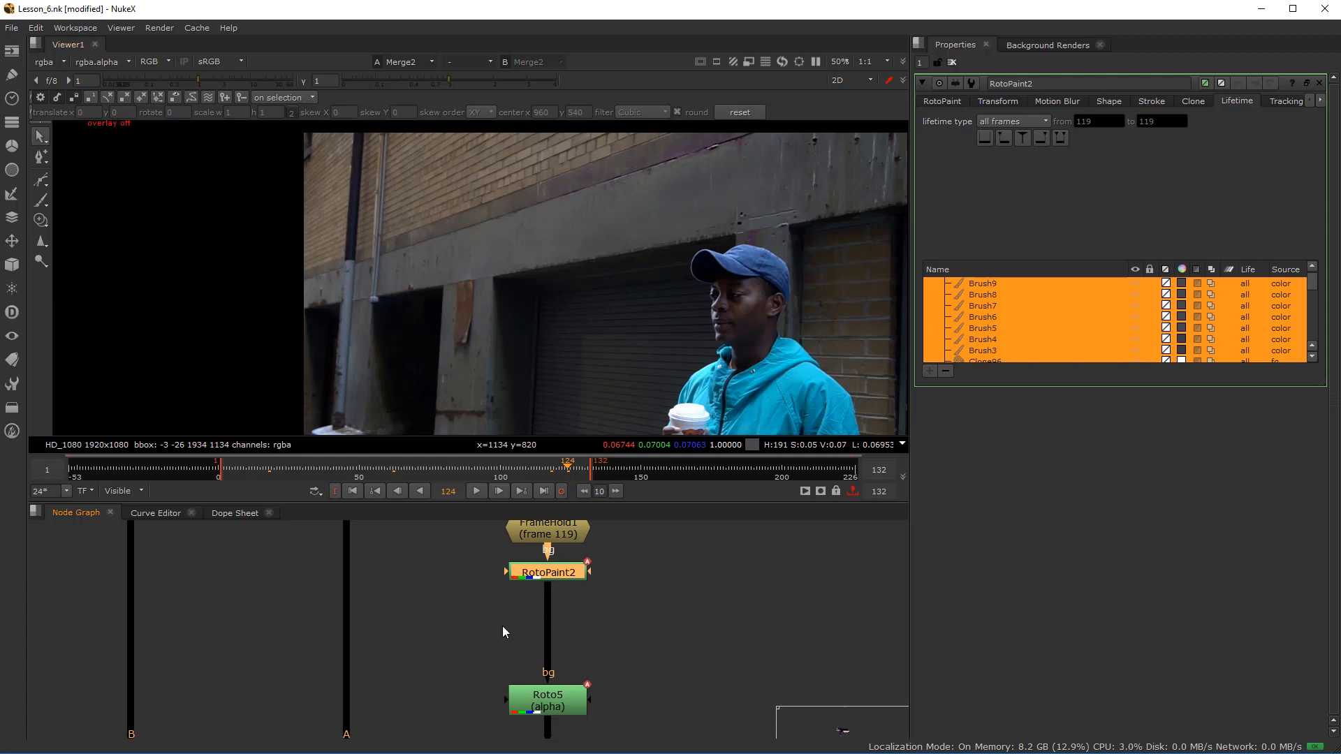
scroll(643, 635, down, 6)
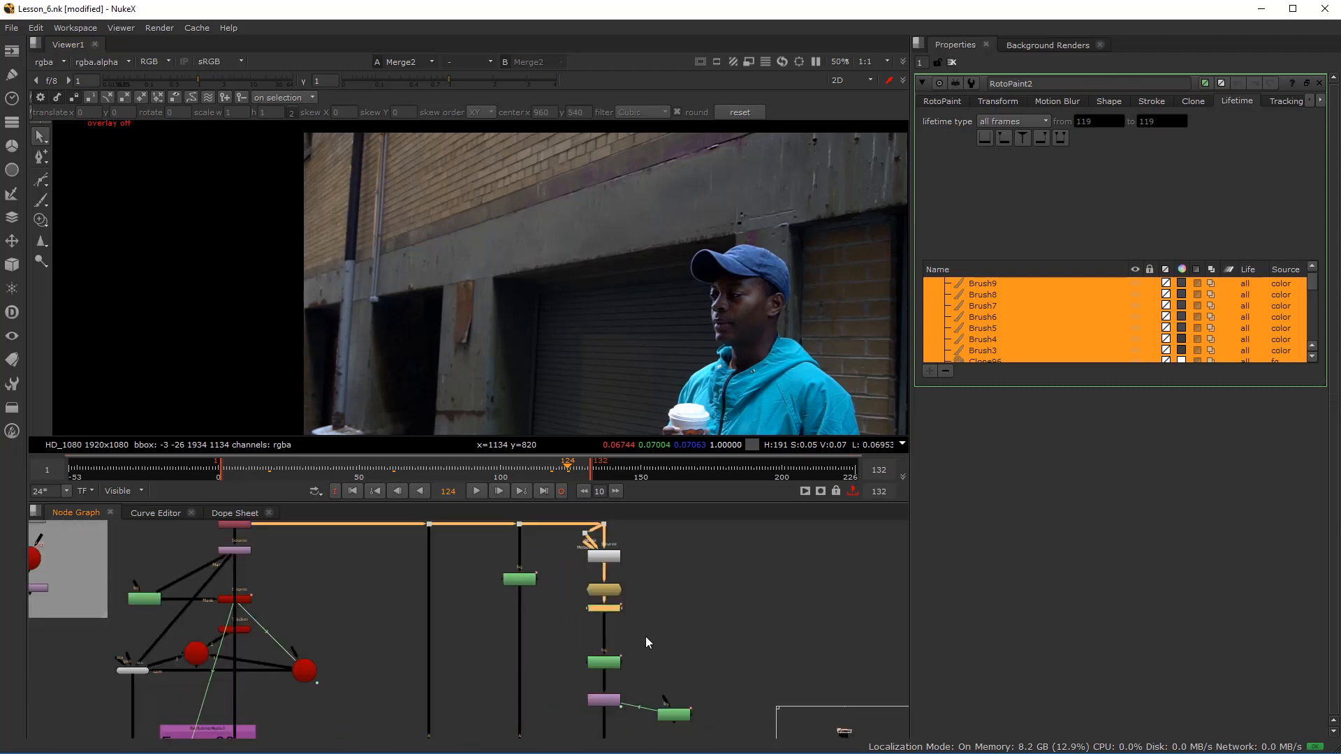
scroll(525, 299, down, 3)
drag(525, 300, 439, 284)
scroll(456, 289, up, 2)
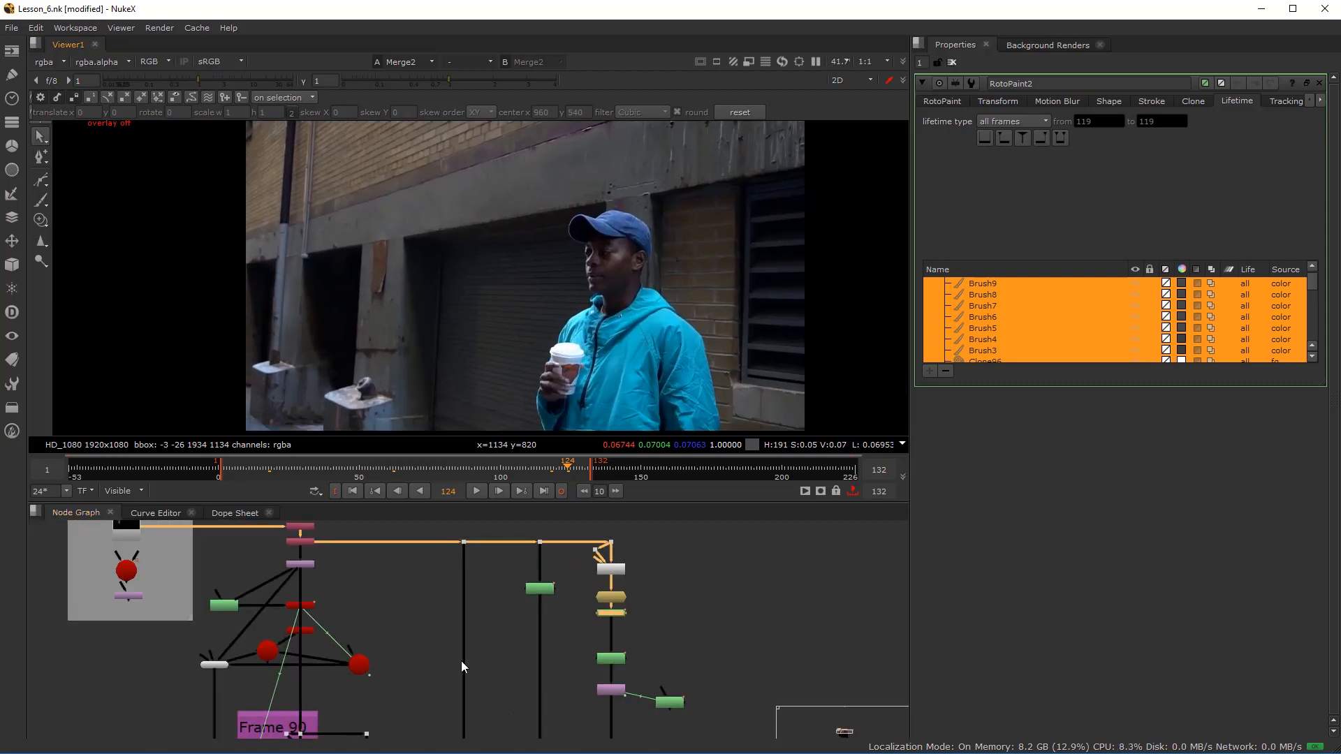
key(space)
key(space)
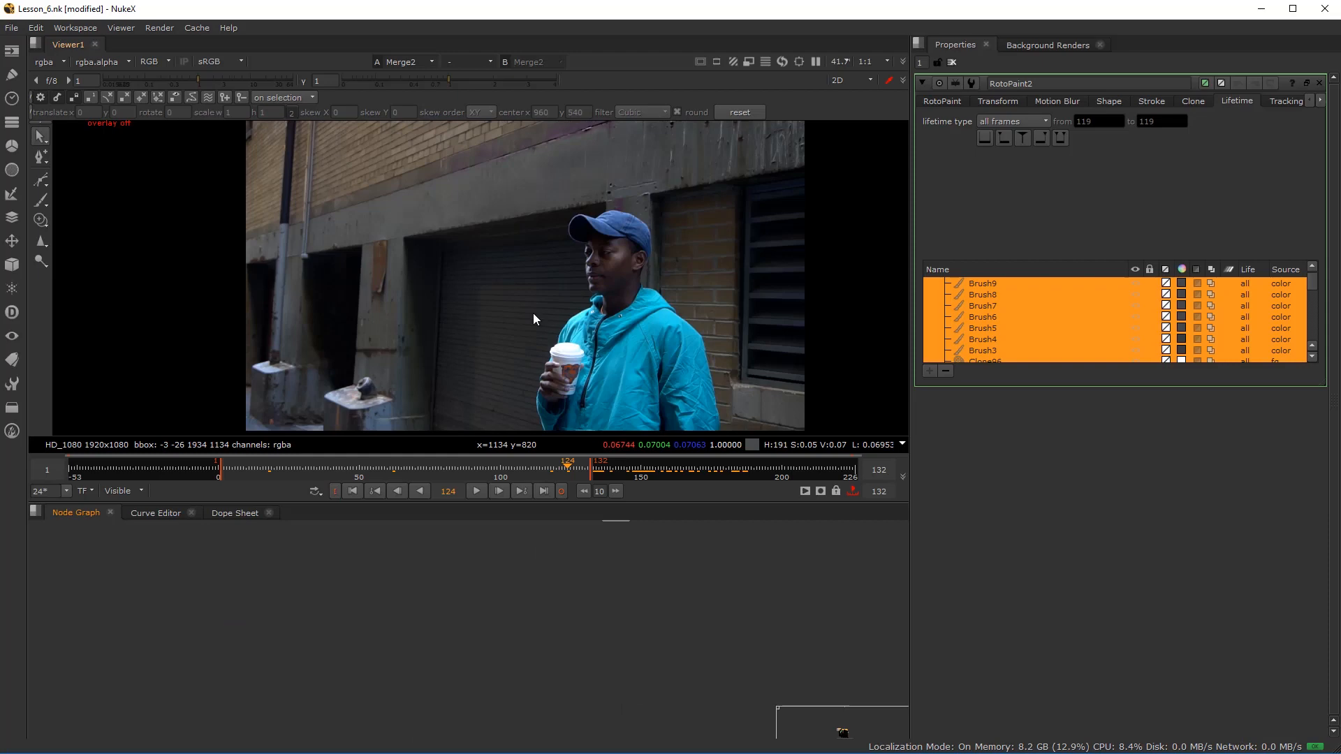
scroll(533, 320, down, 3)
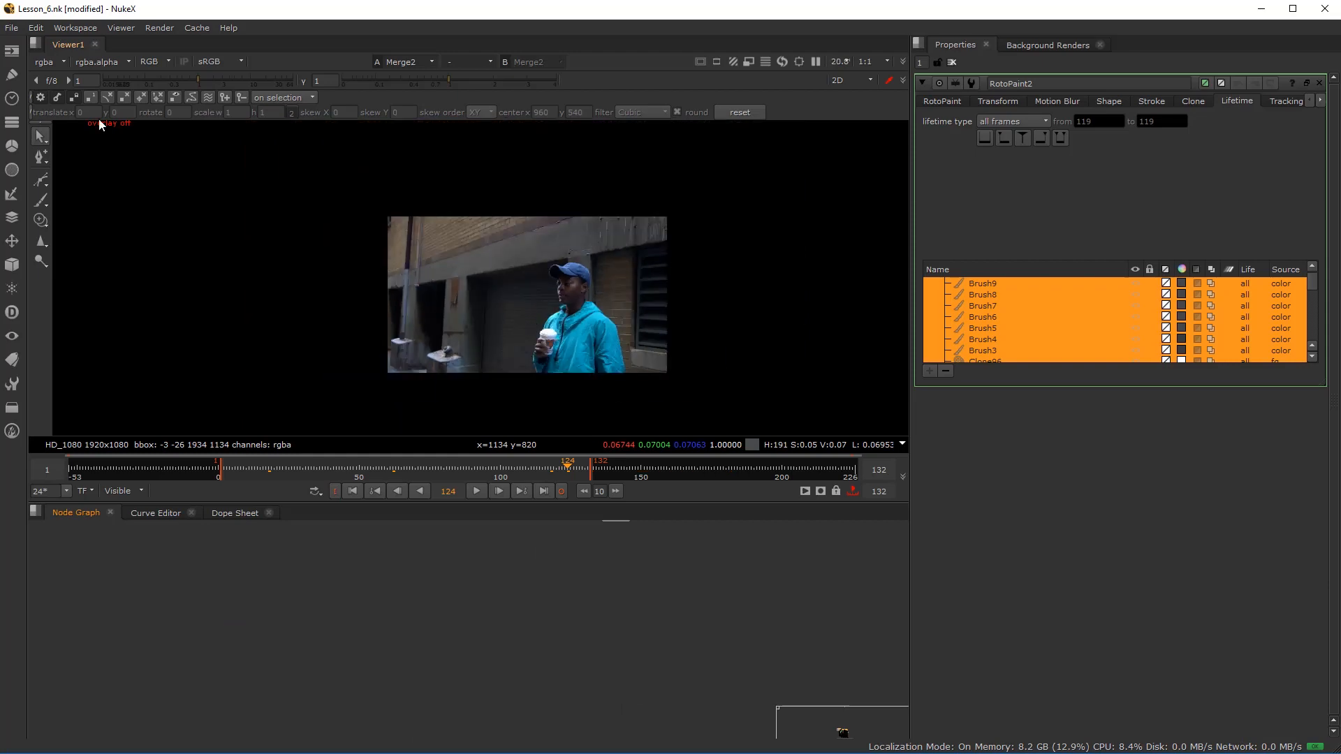
- Play the Merge2 composite full screen and examine the cleaned concrete beam in motion
click(8, 28)
click(57, 89)
key(space)
scroll(702, 419, up, 5)
scroll(702, 425, down, 1)
scroll(698, 429, up, 1)
scroll(698, 428, down, 1)
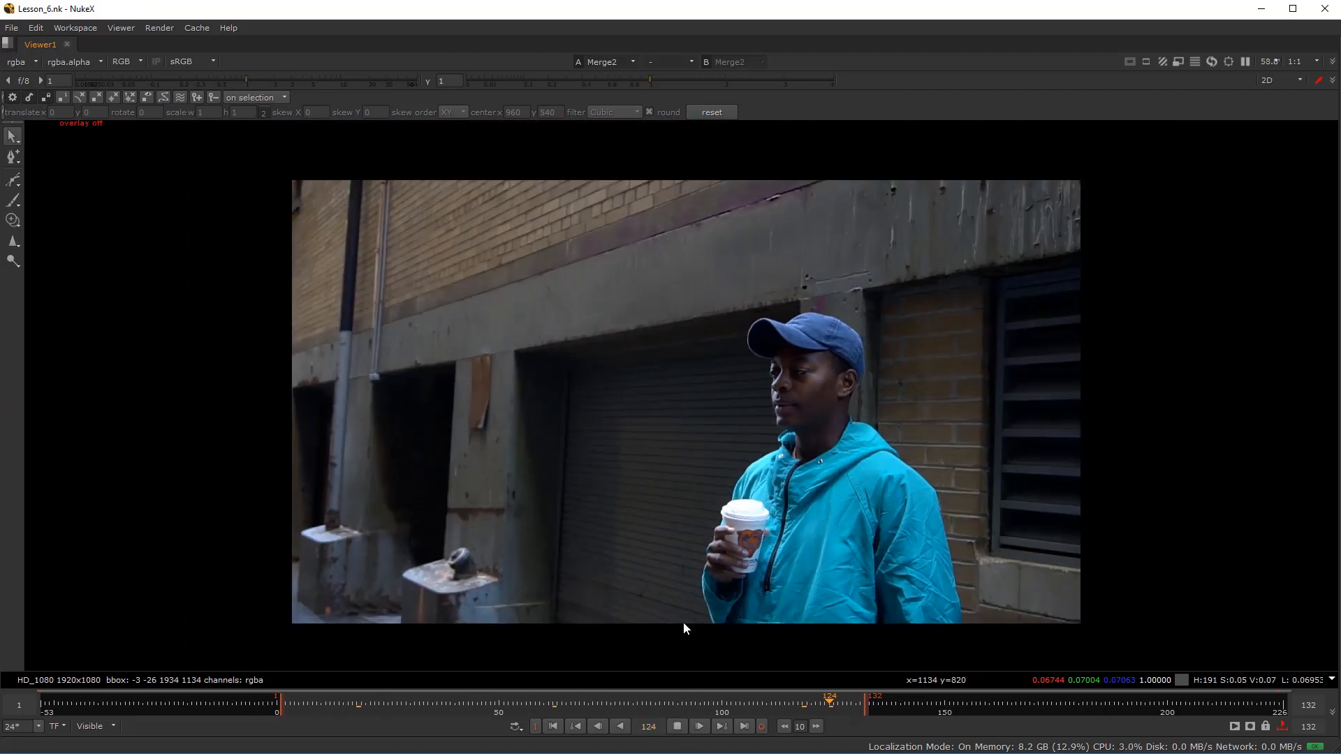